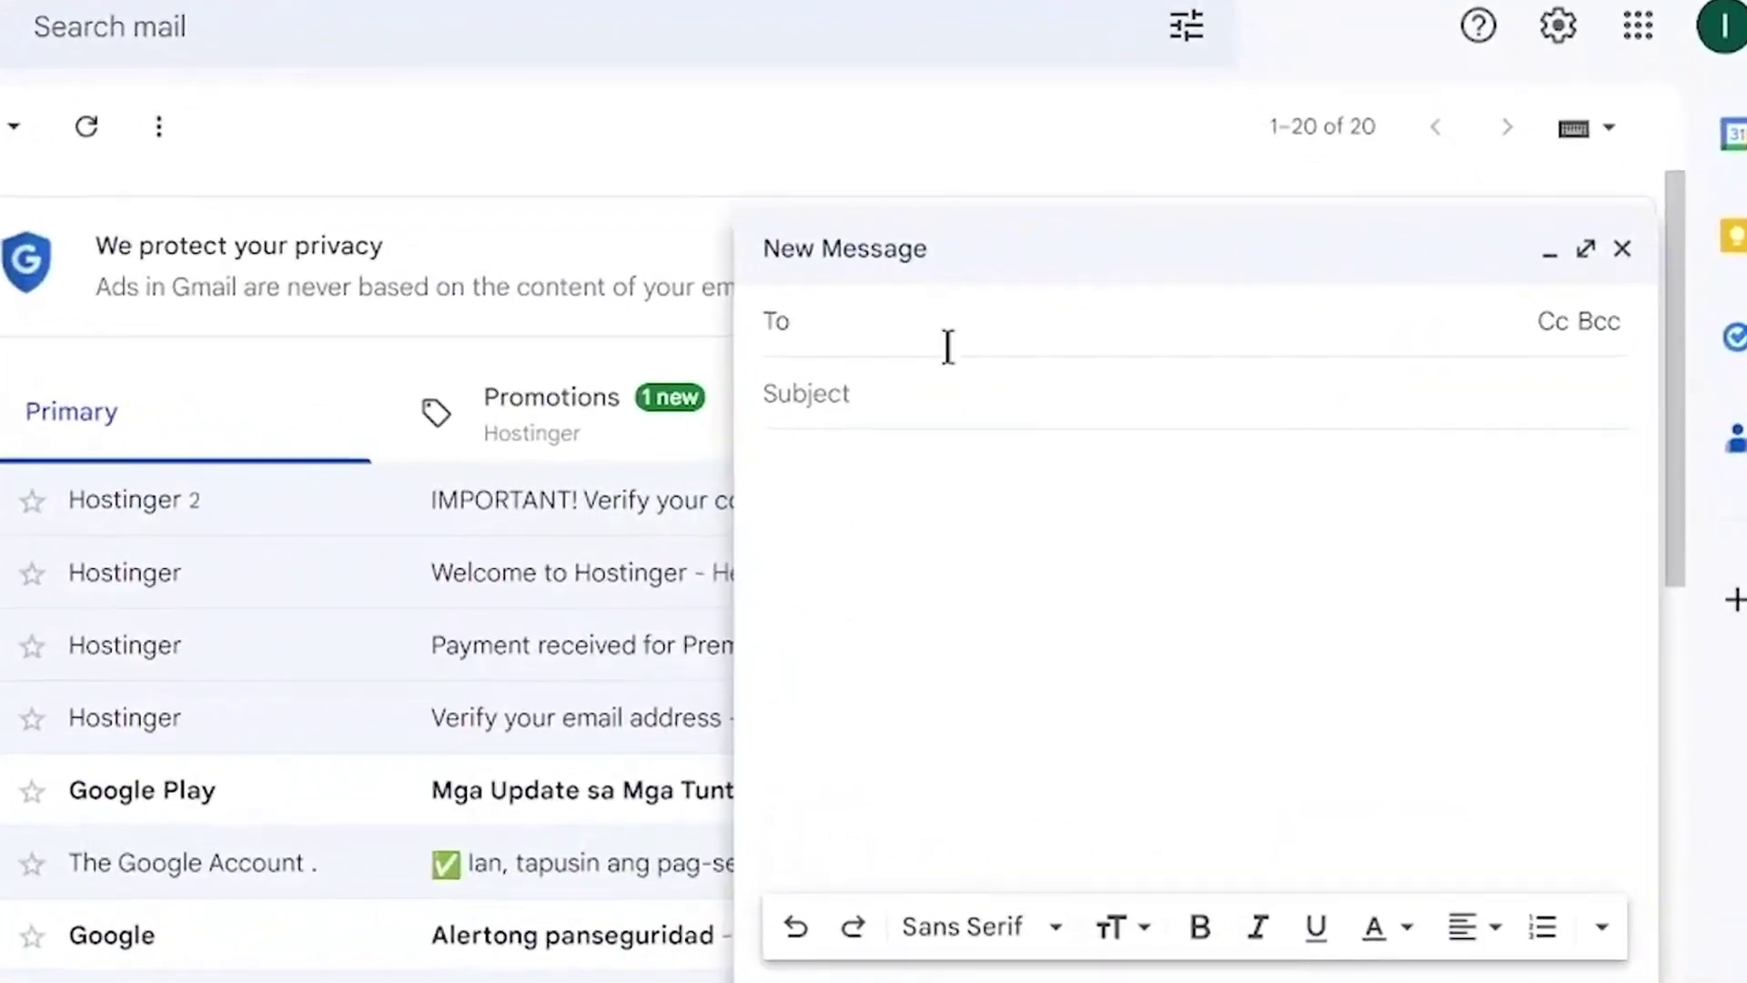
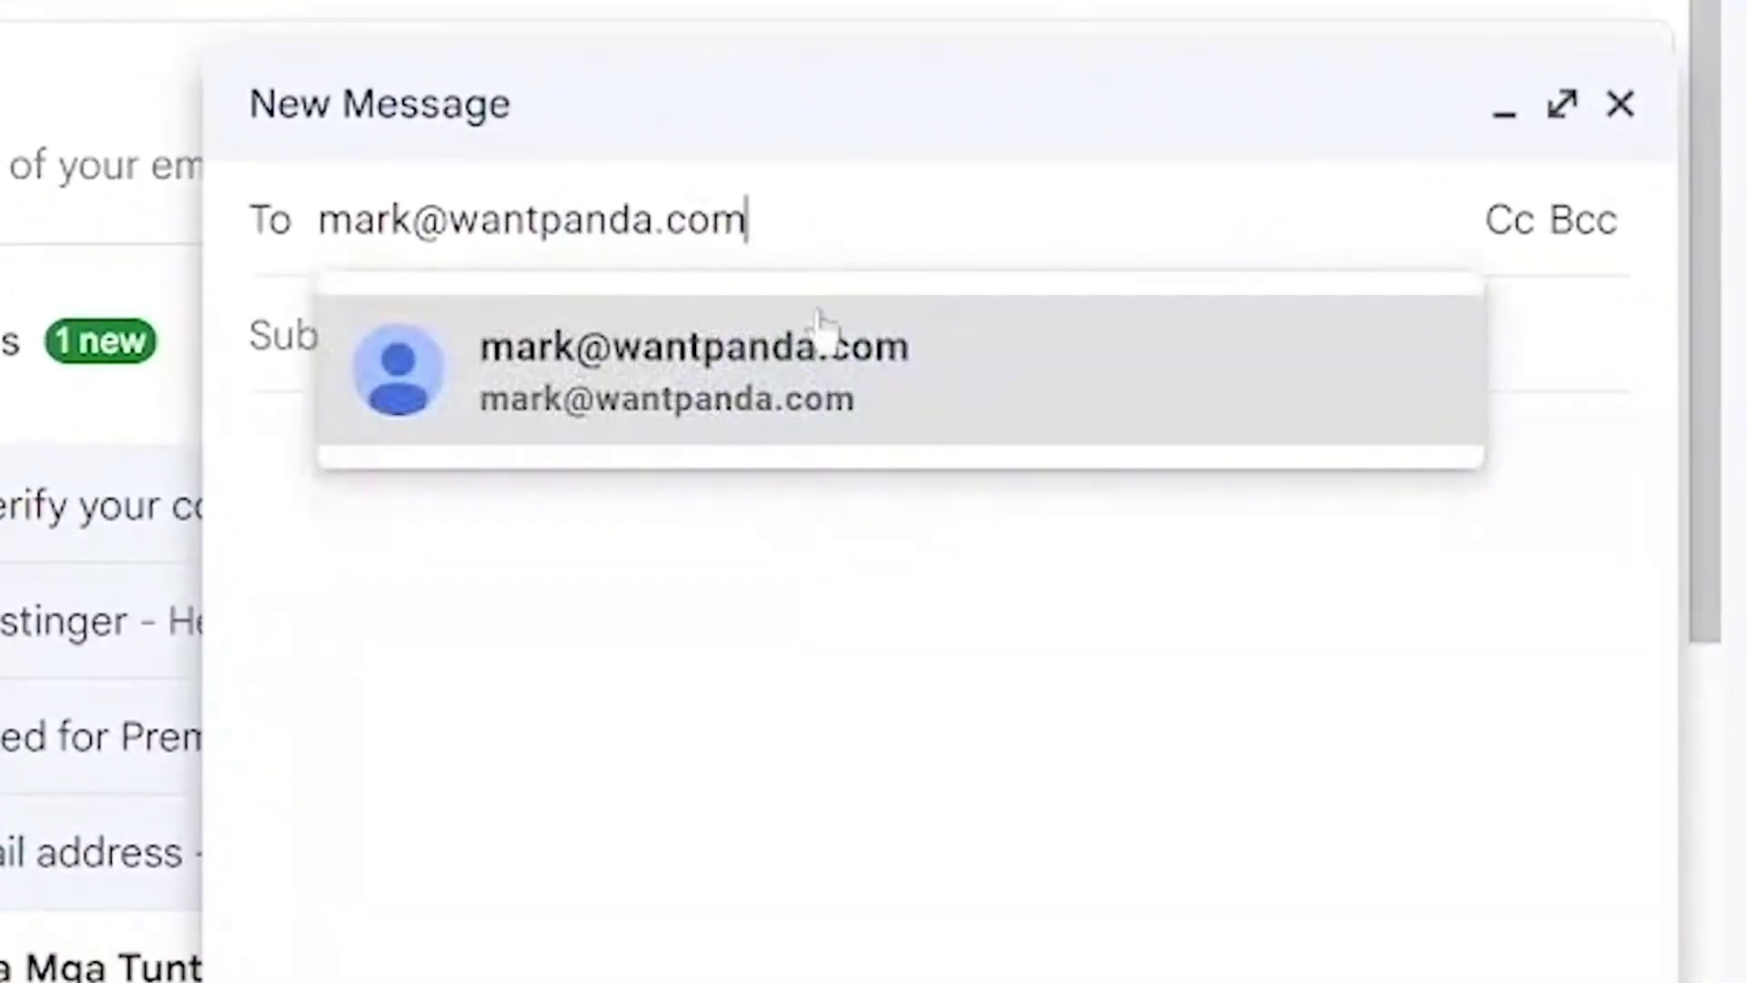
Email the new business mailbox from Gmail with subject 'Hello test message 1' and body 'hello this is a test message 1'
key(Tab)
text(Hello test message 1)
key(Tab)
text(hello this is a test message 1)
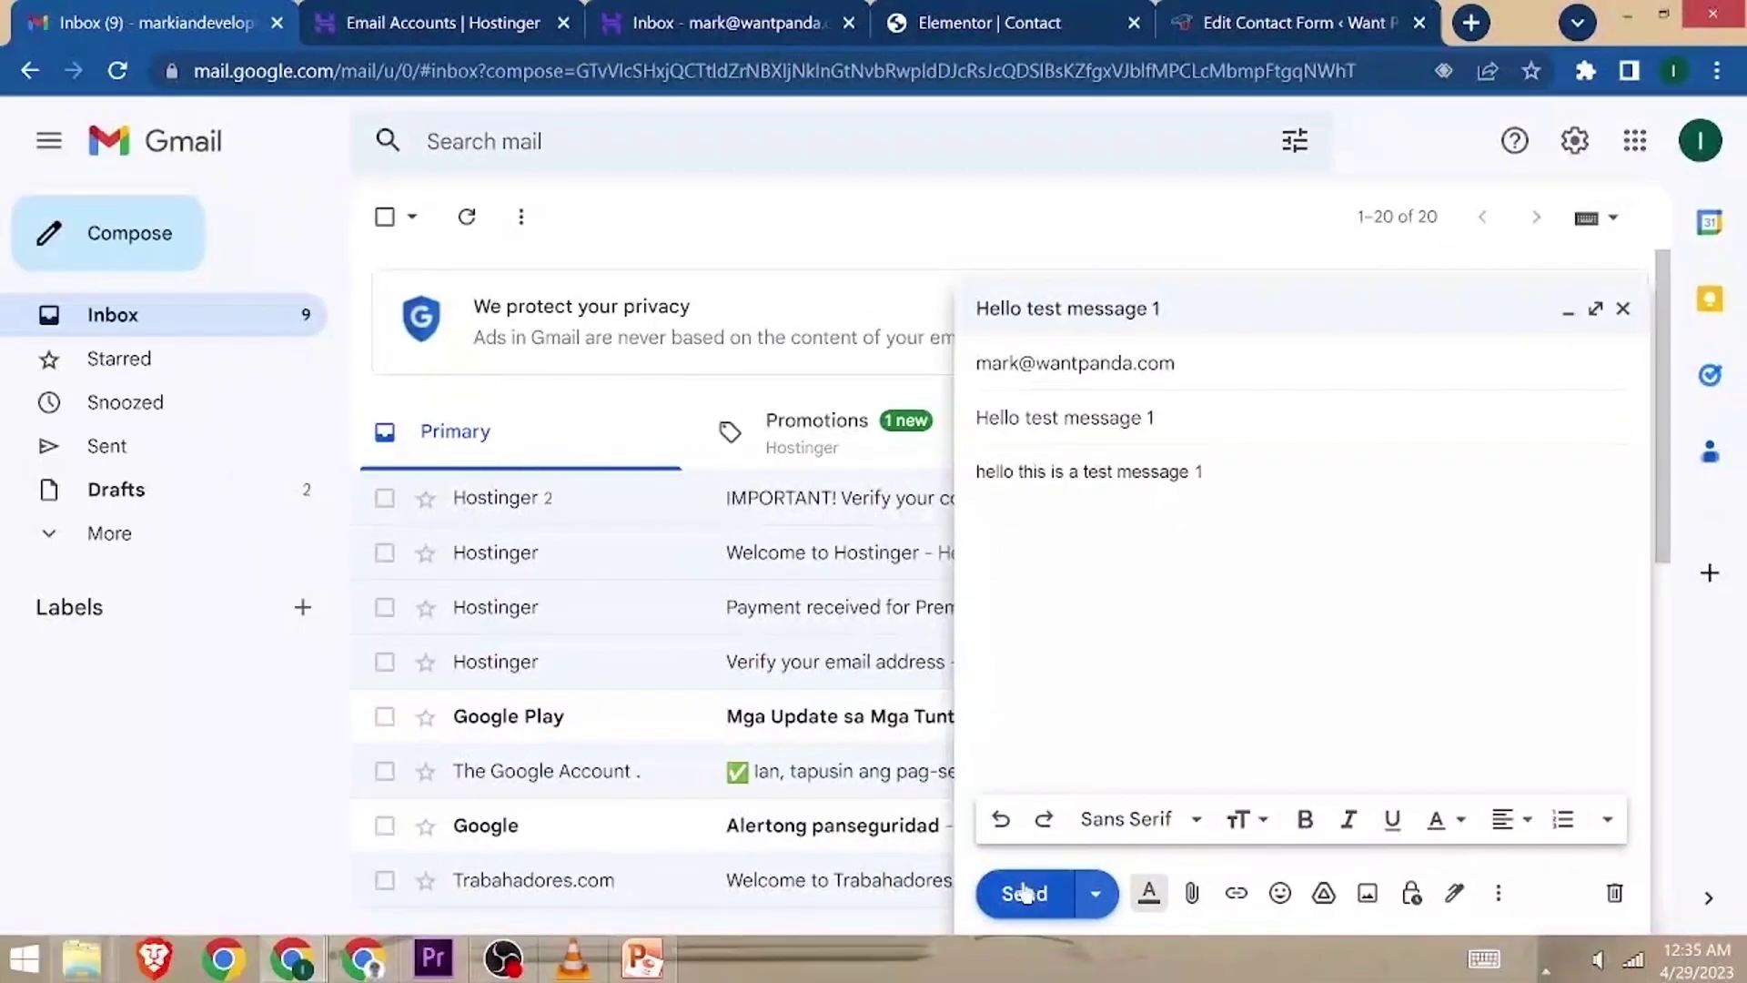
click(1024, 893)
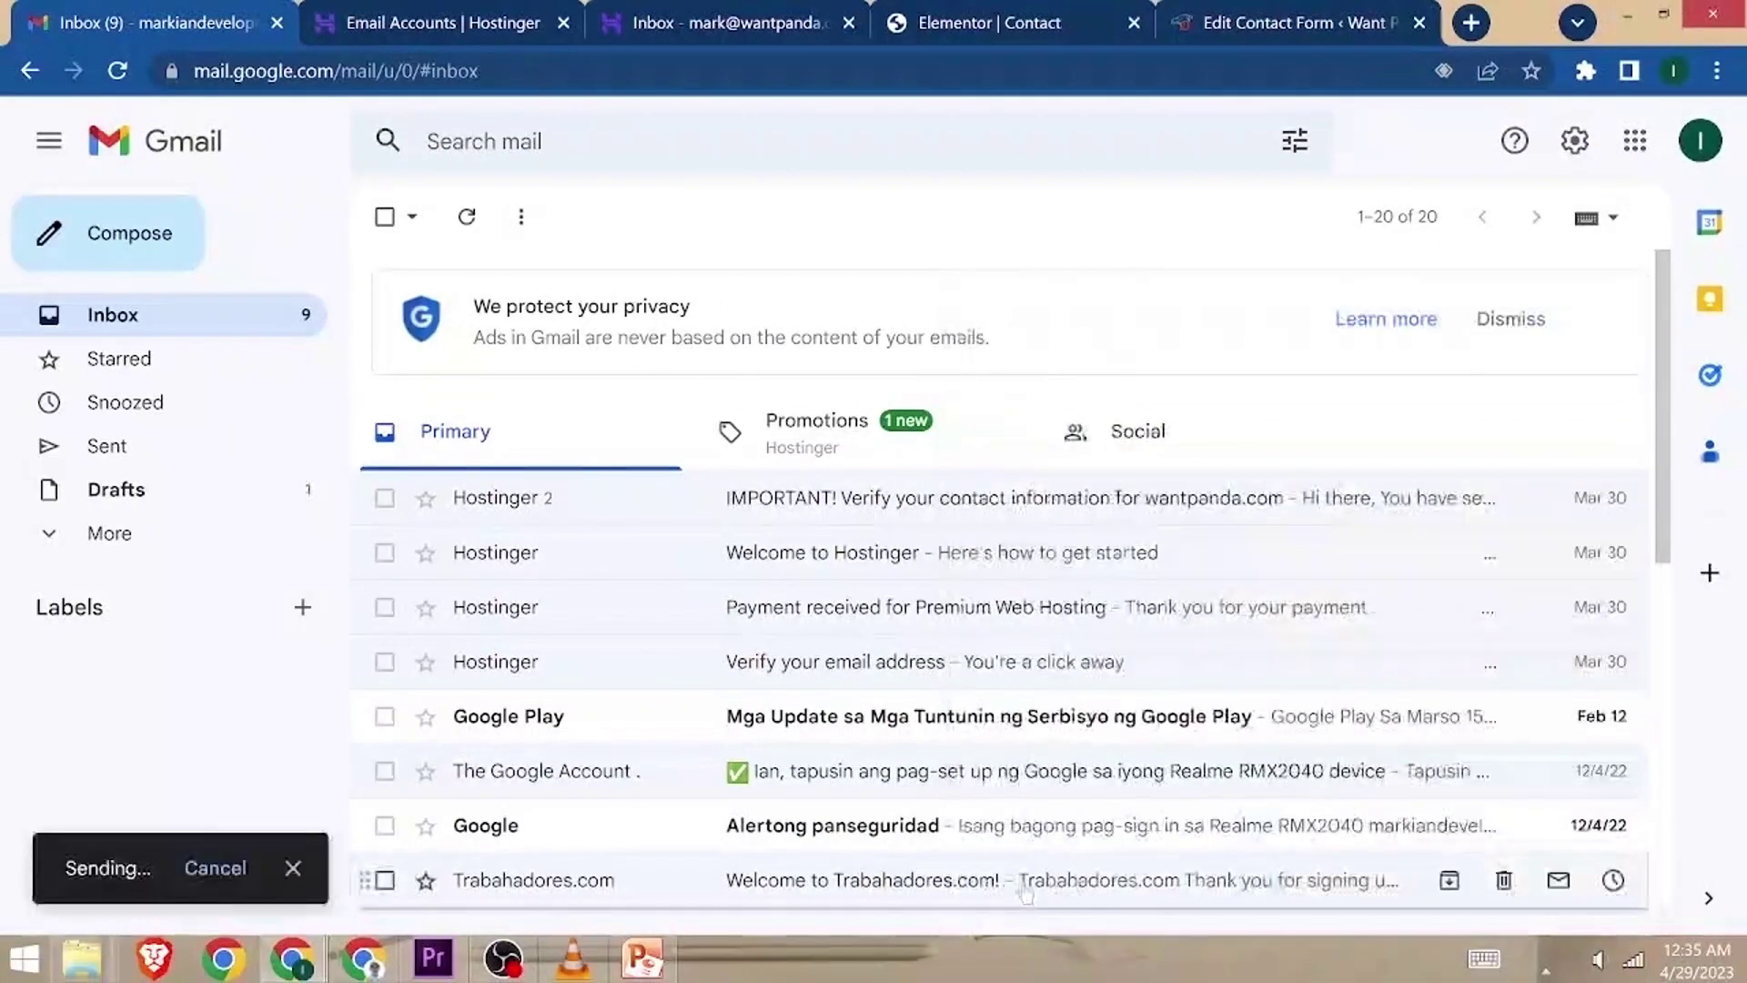
click(727, 23)
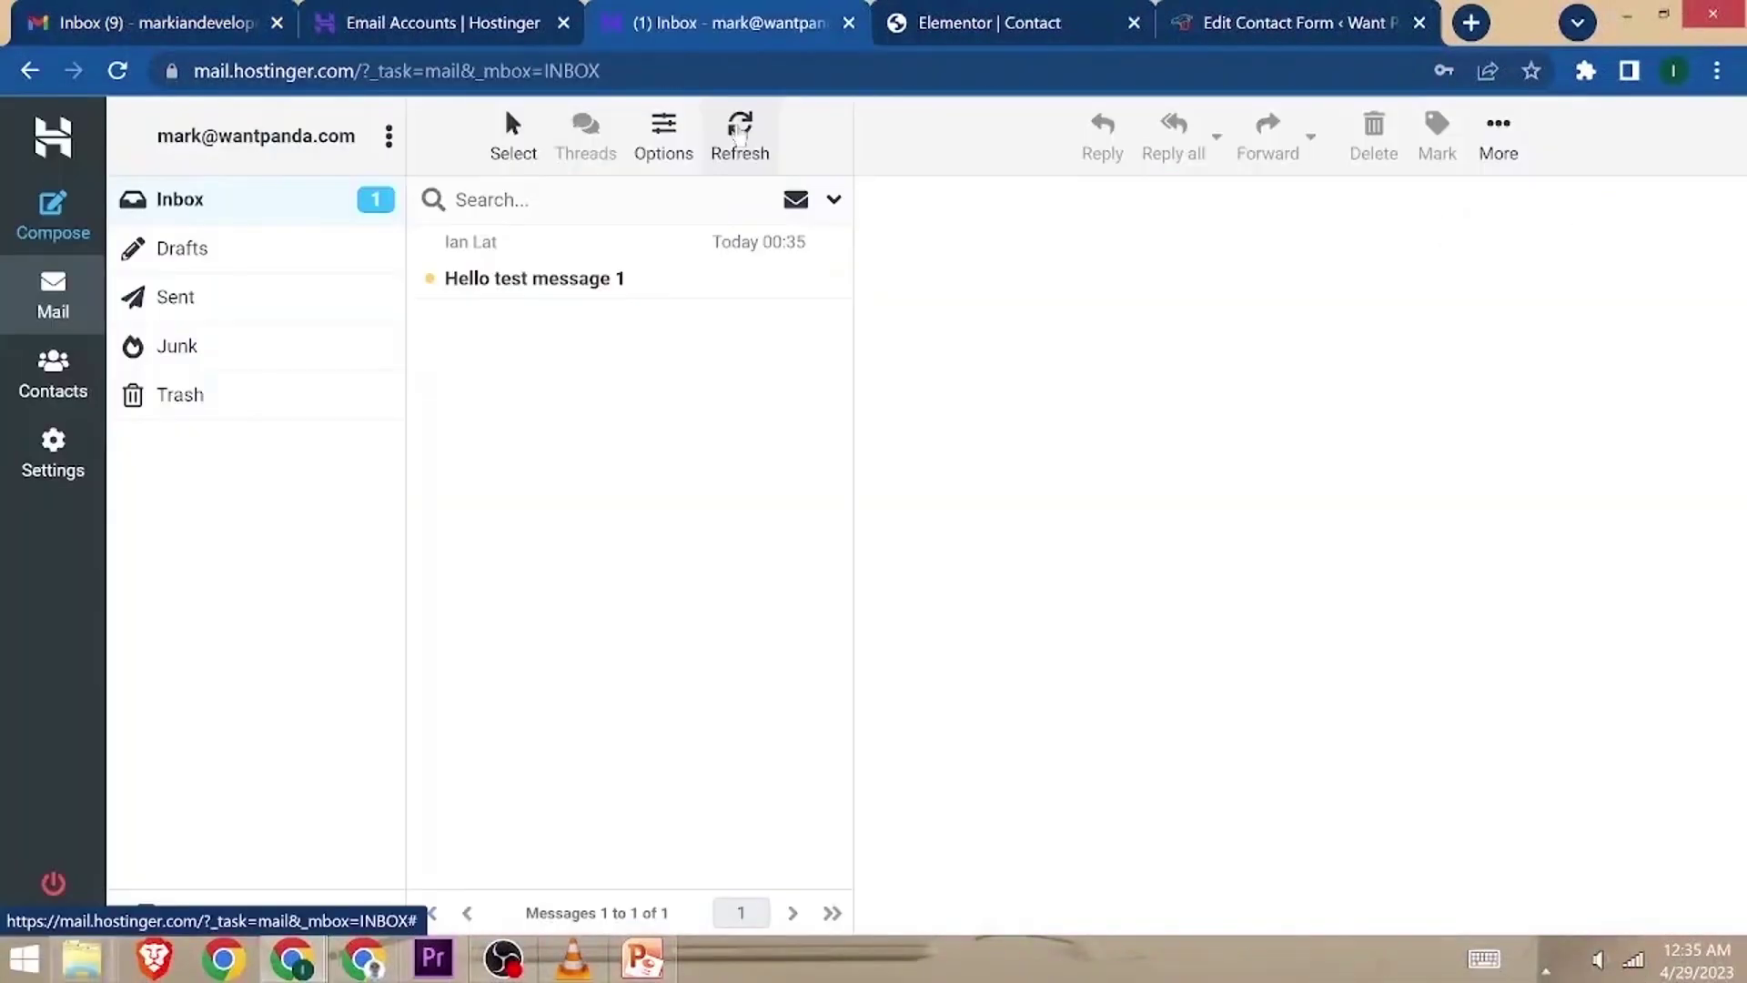
Open the received 'Hello test message 1' email in the webmail Inbox
click(659, 282)
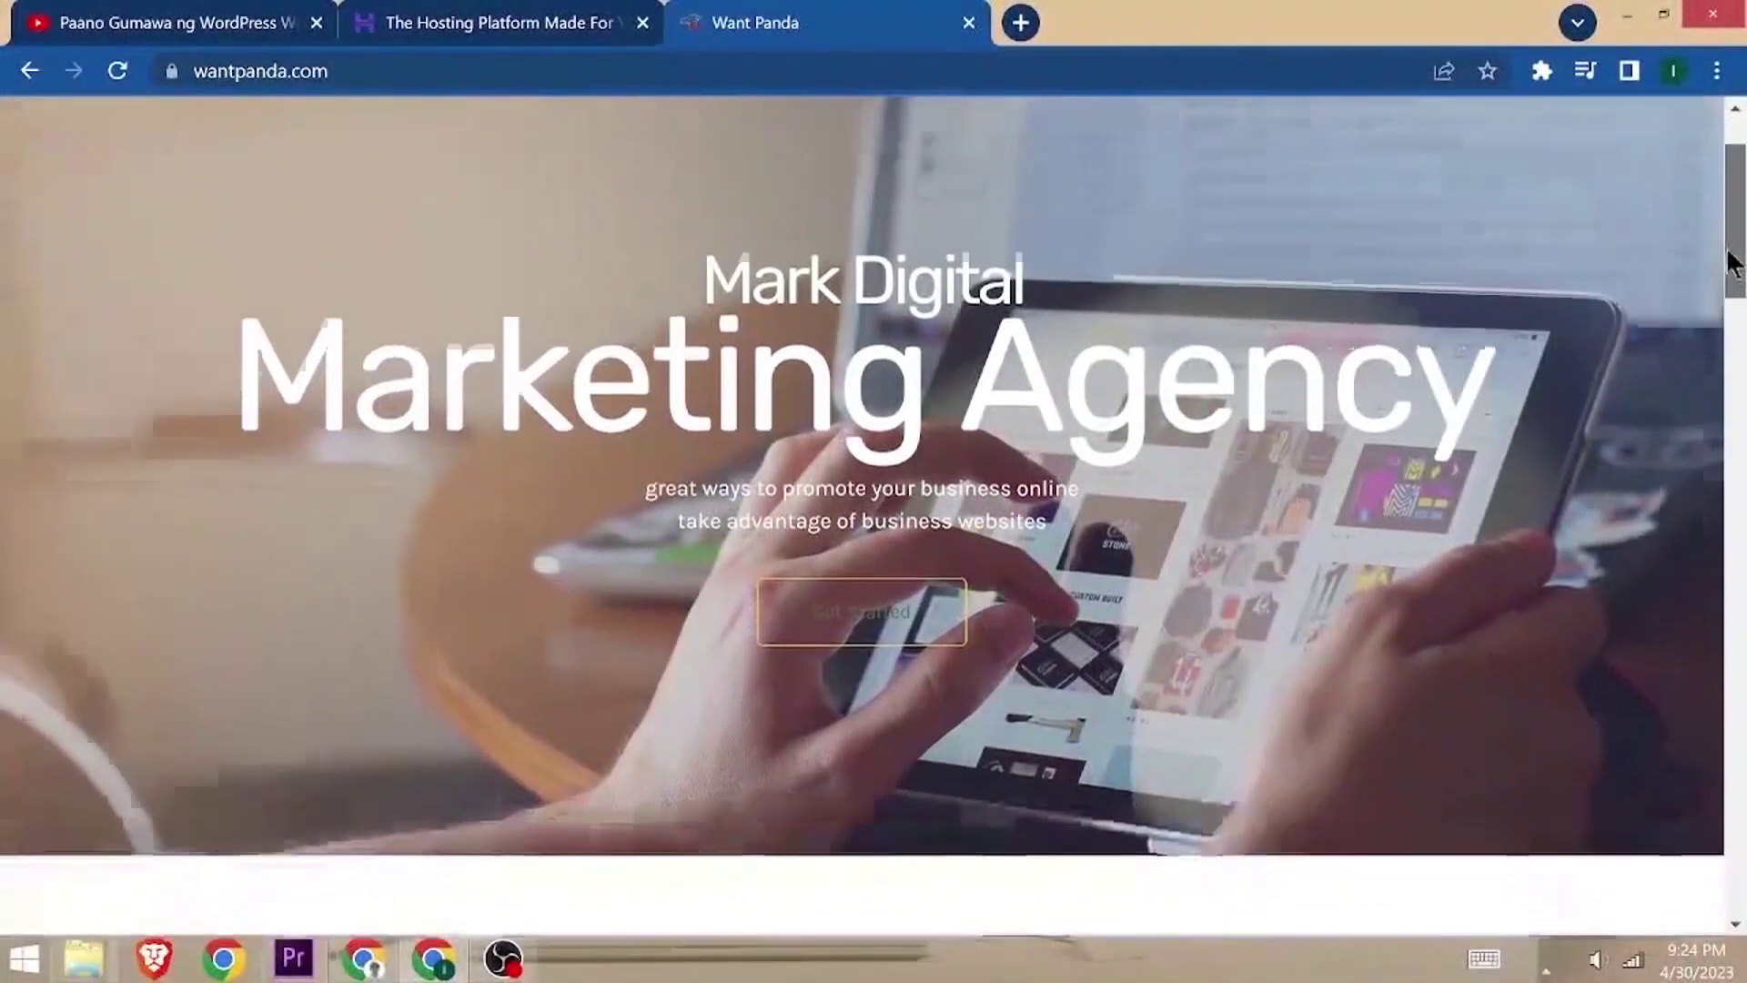
Go through Products to the Want Panda Contact page and scroll to its get-in-touch form
drag(1733, 264, 1730, 118)
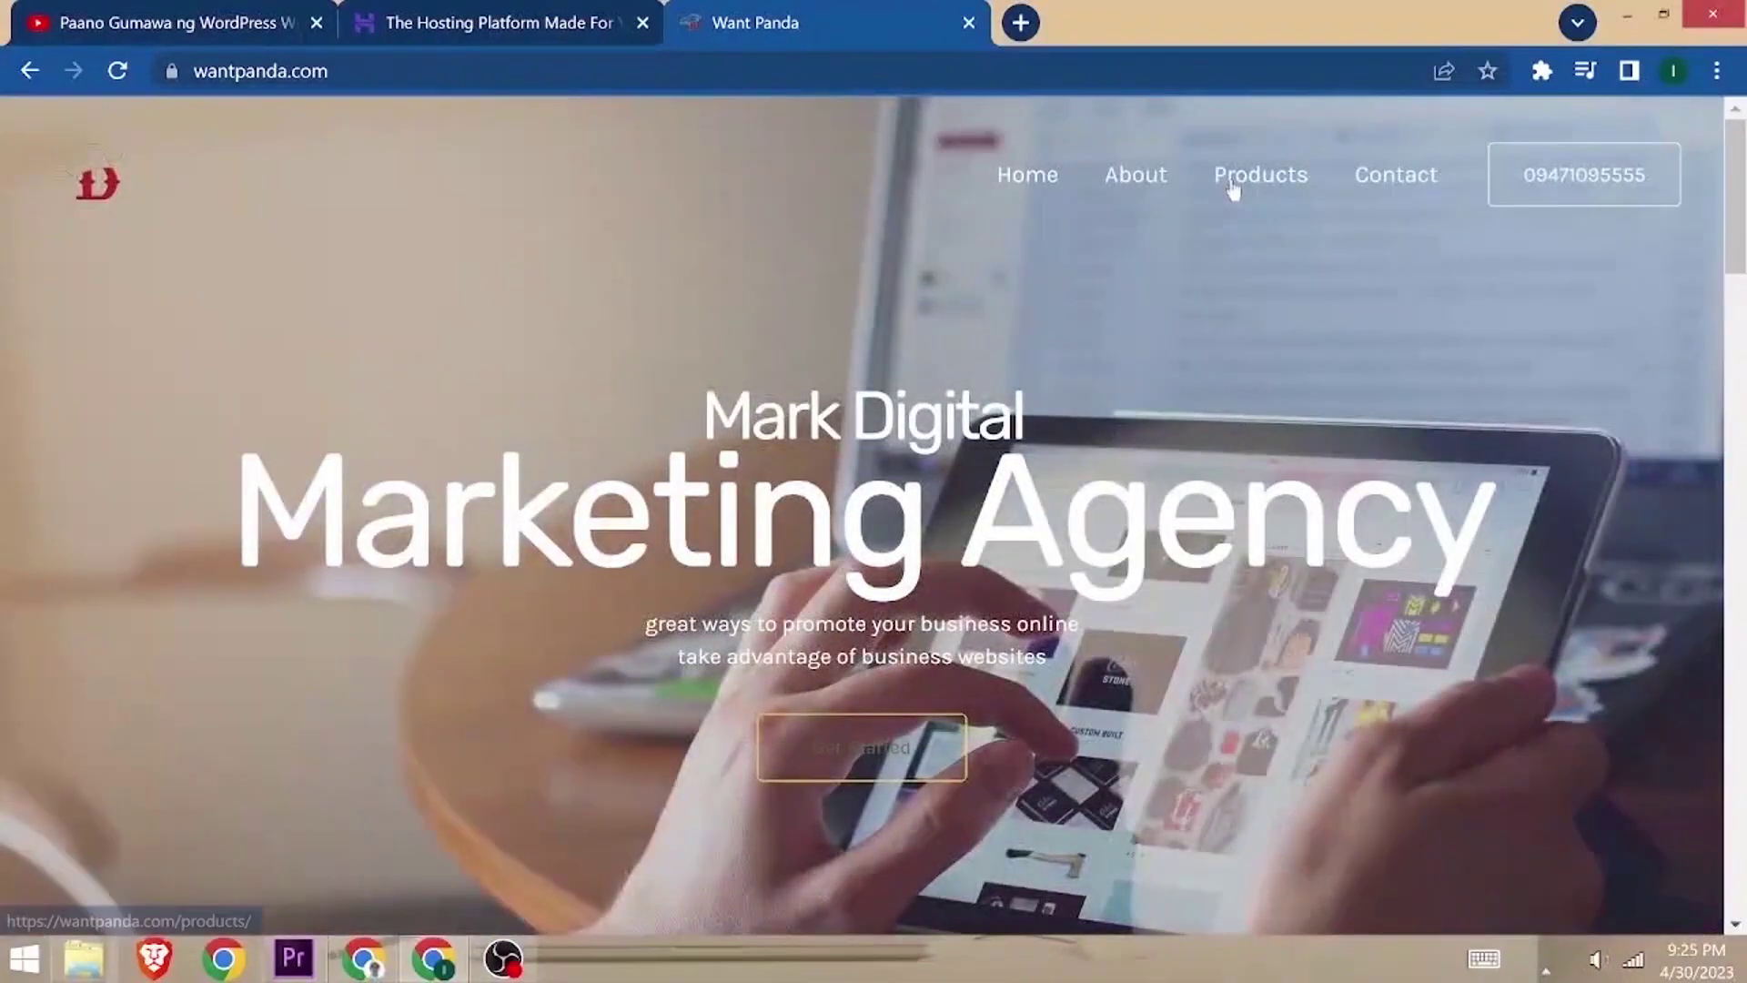
click(1230, 178)
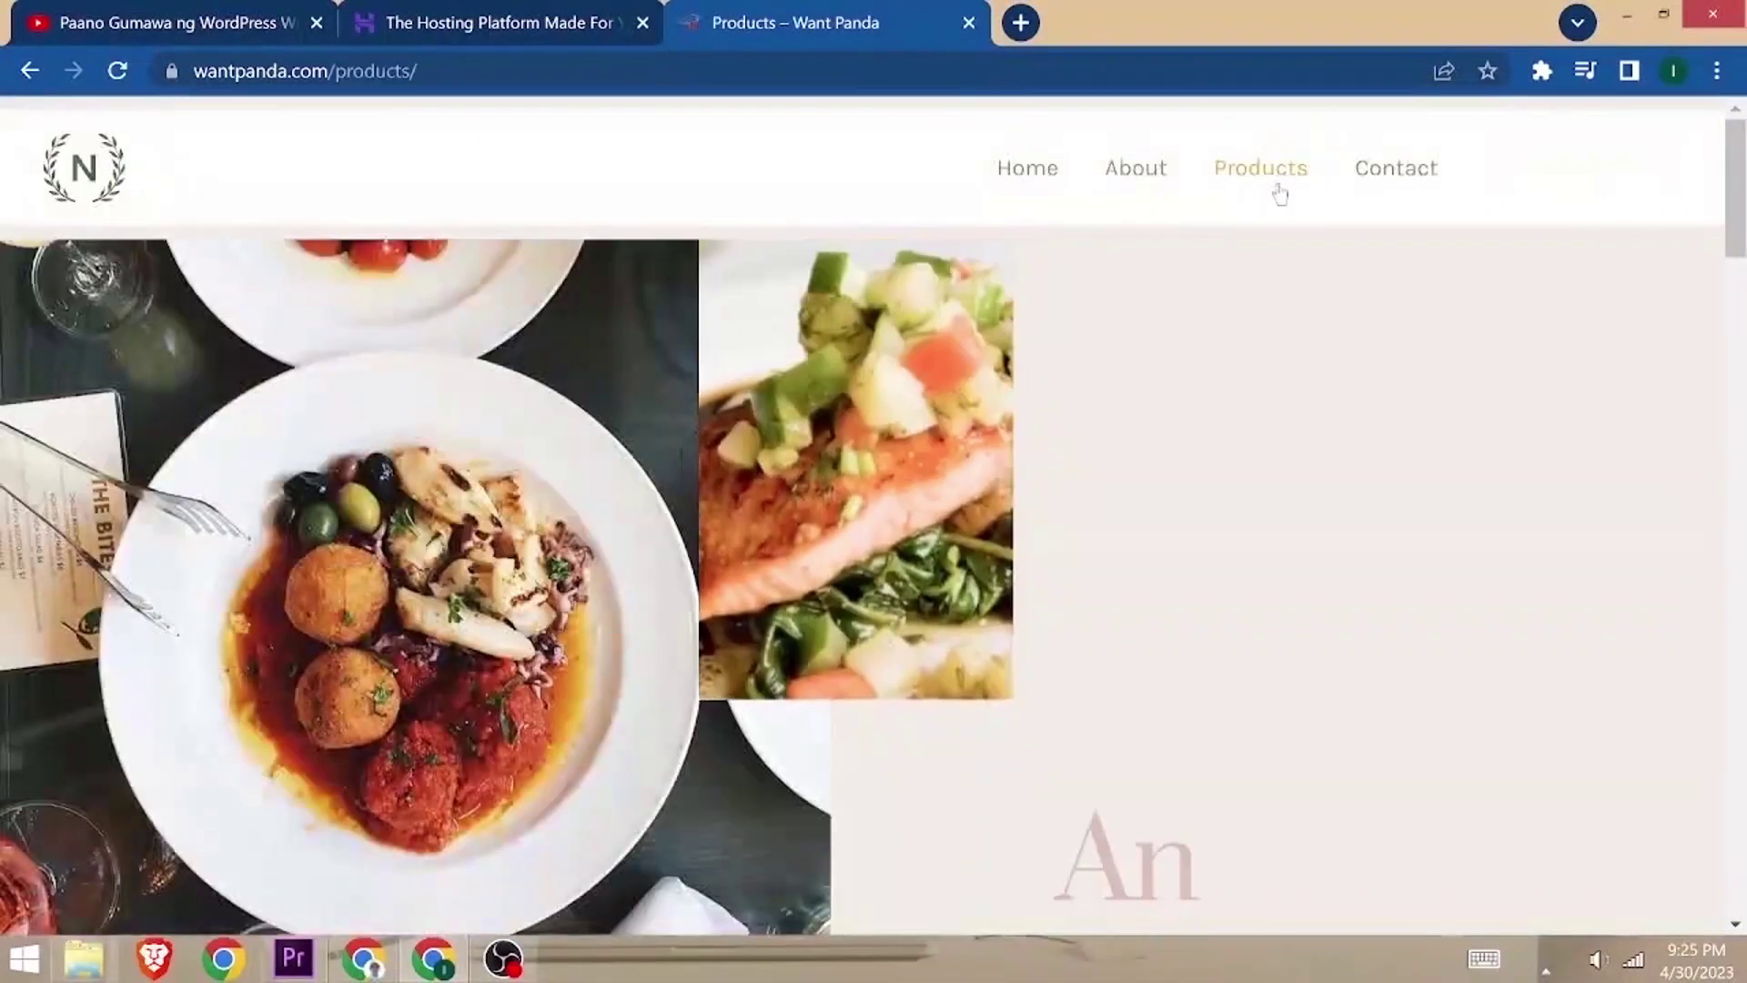
click(1397, 171)
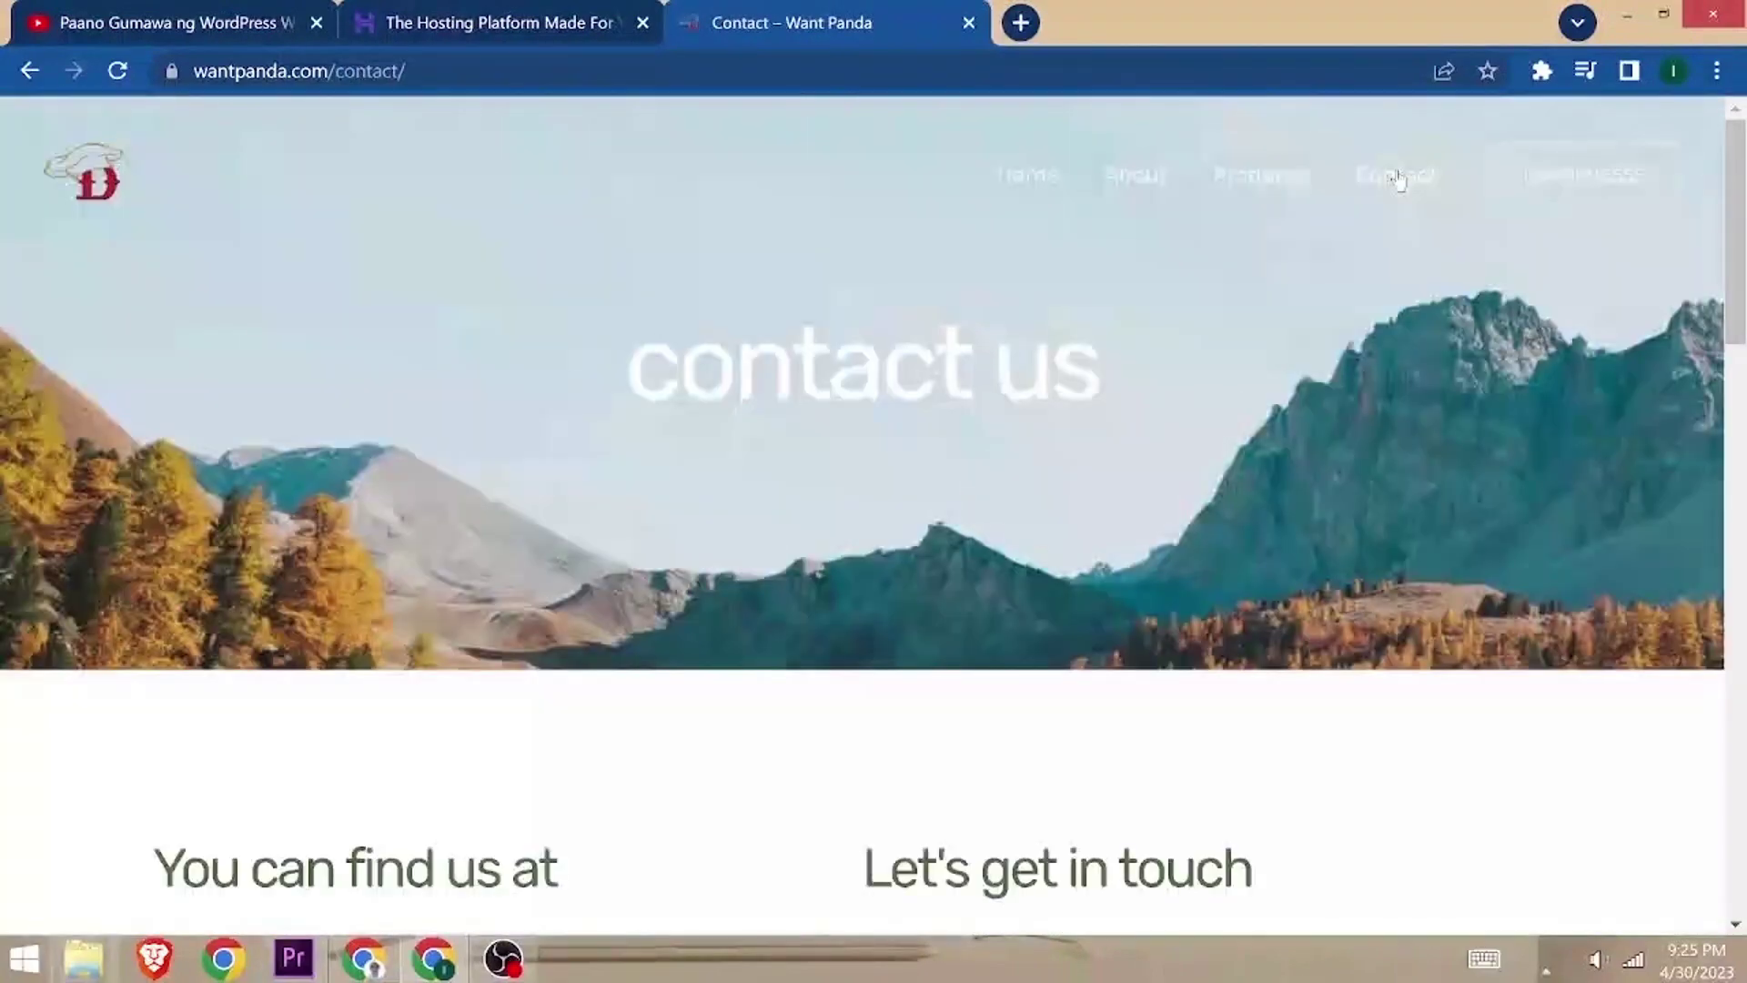
drag(1733, 273, 1733, 328)
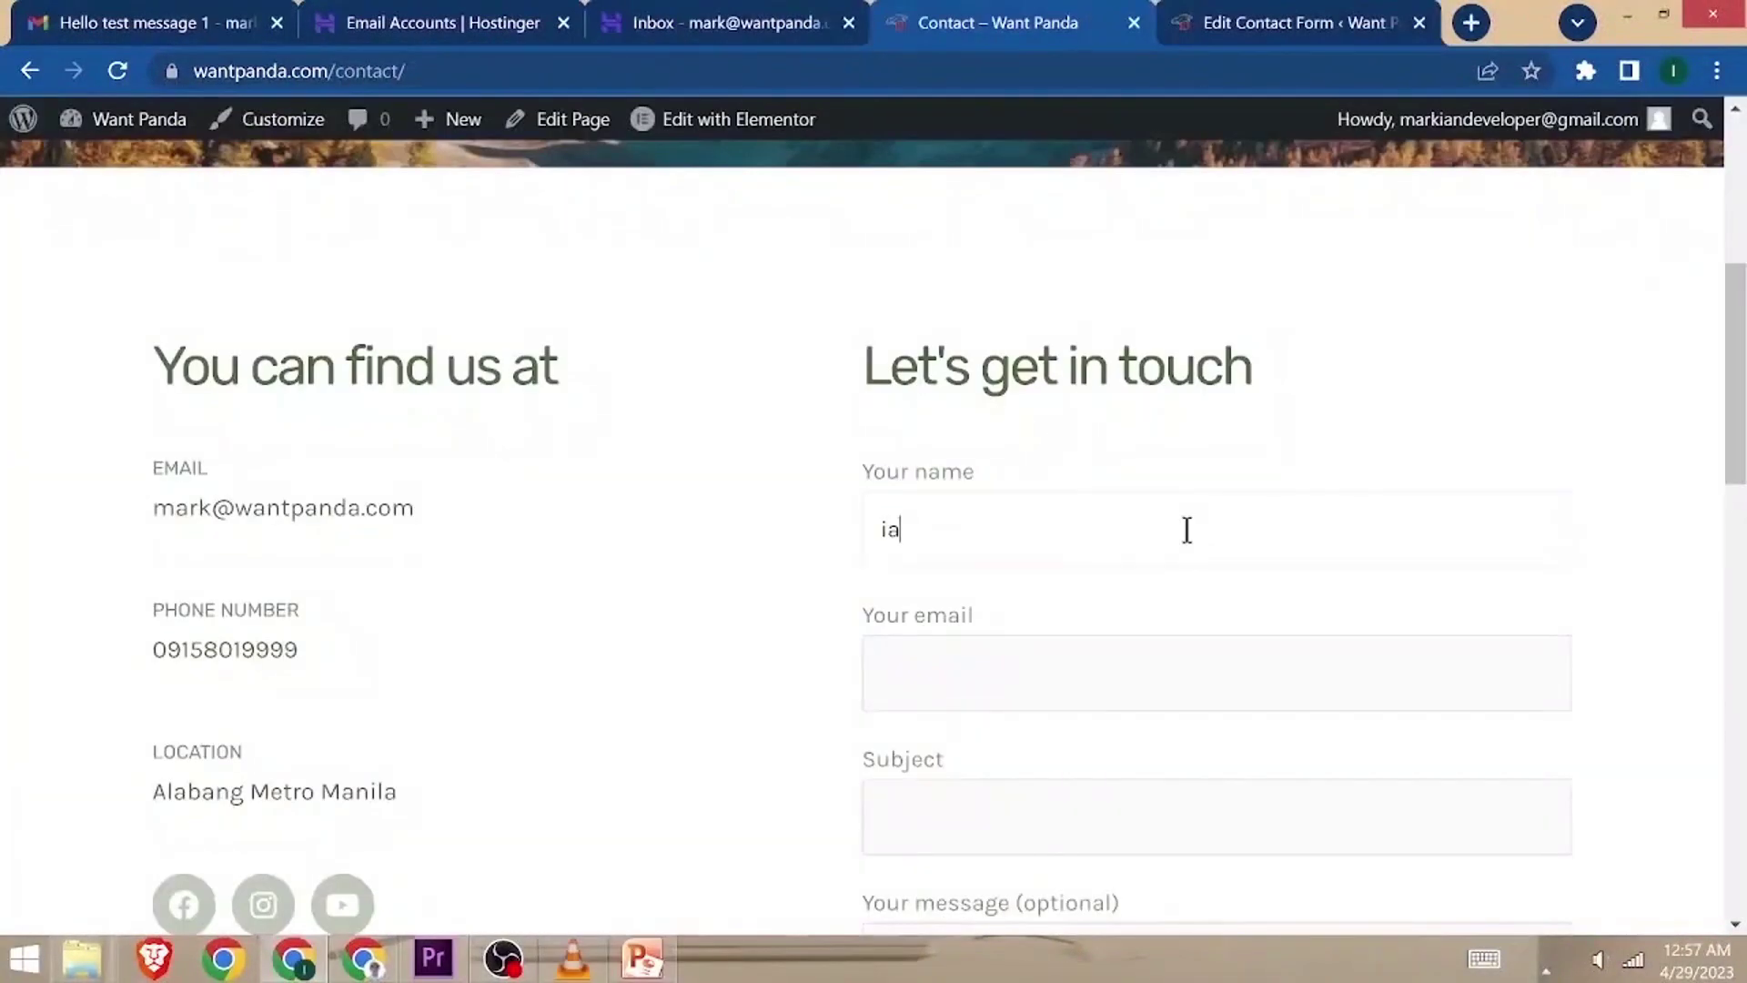
Submit the contact form with name, email, subject 'hello test' and message 'this is test email 2'
text(n)
key(Tab)
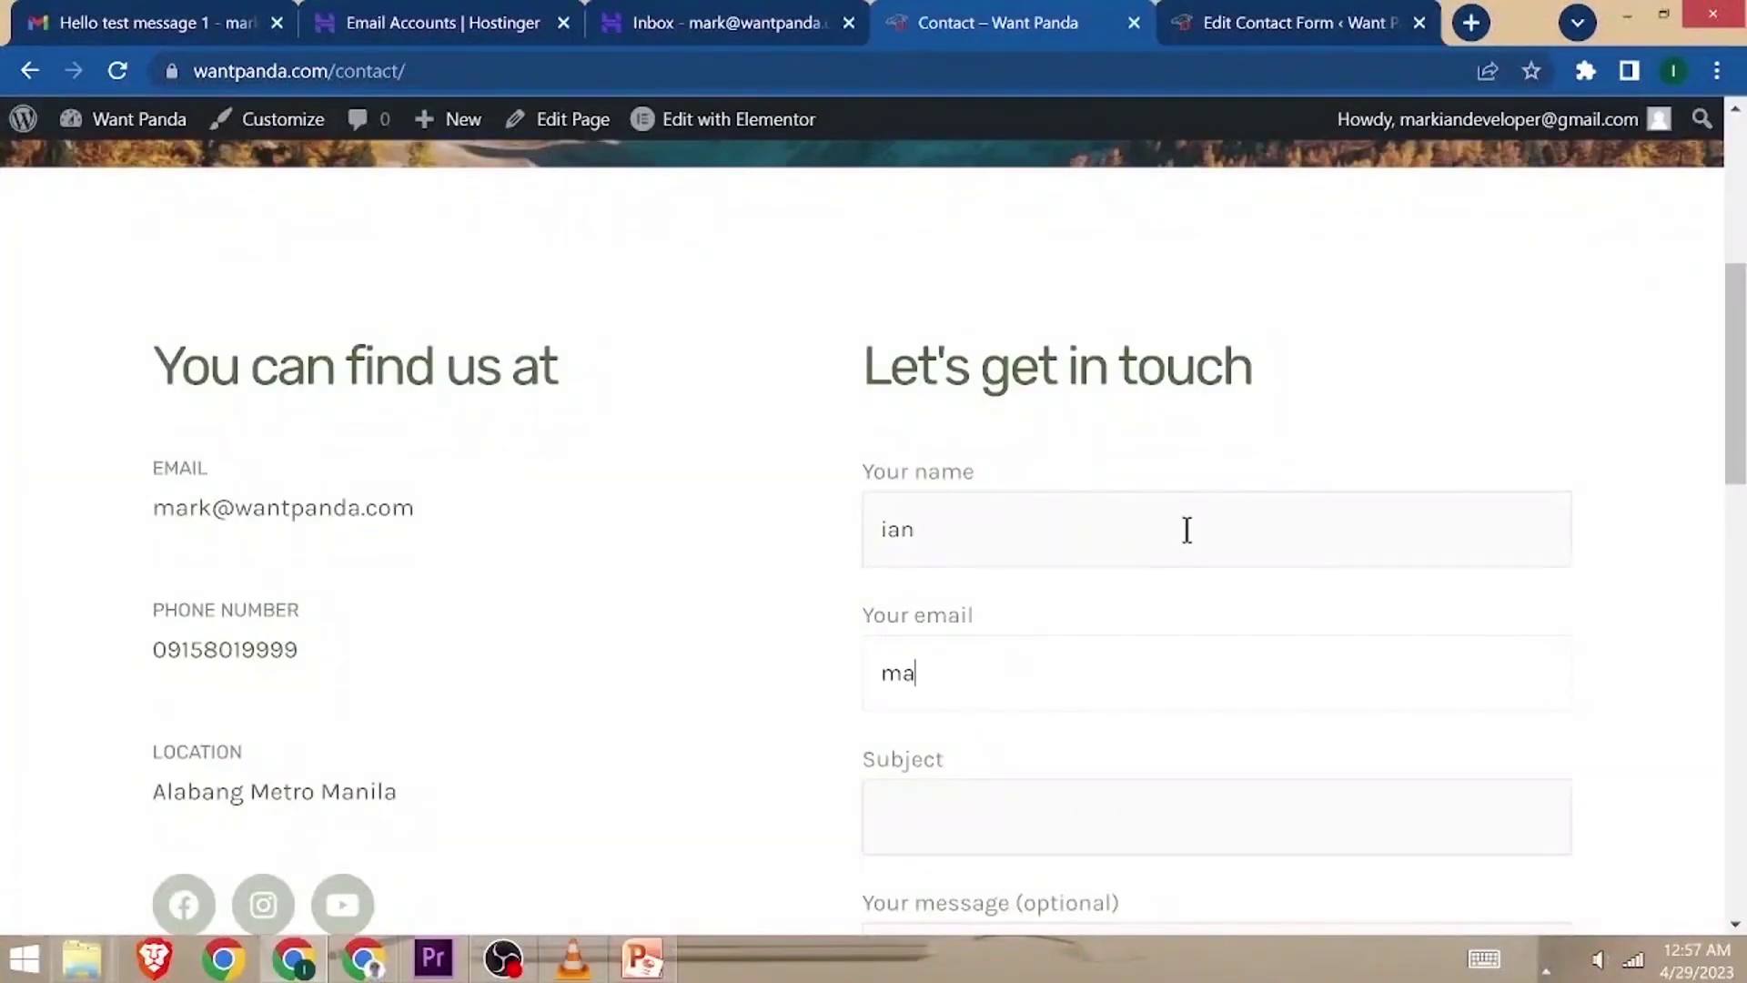
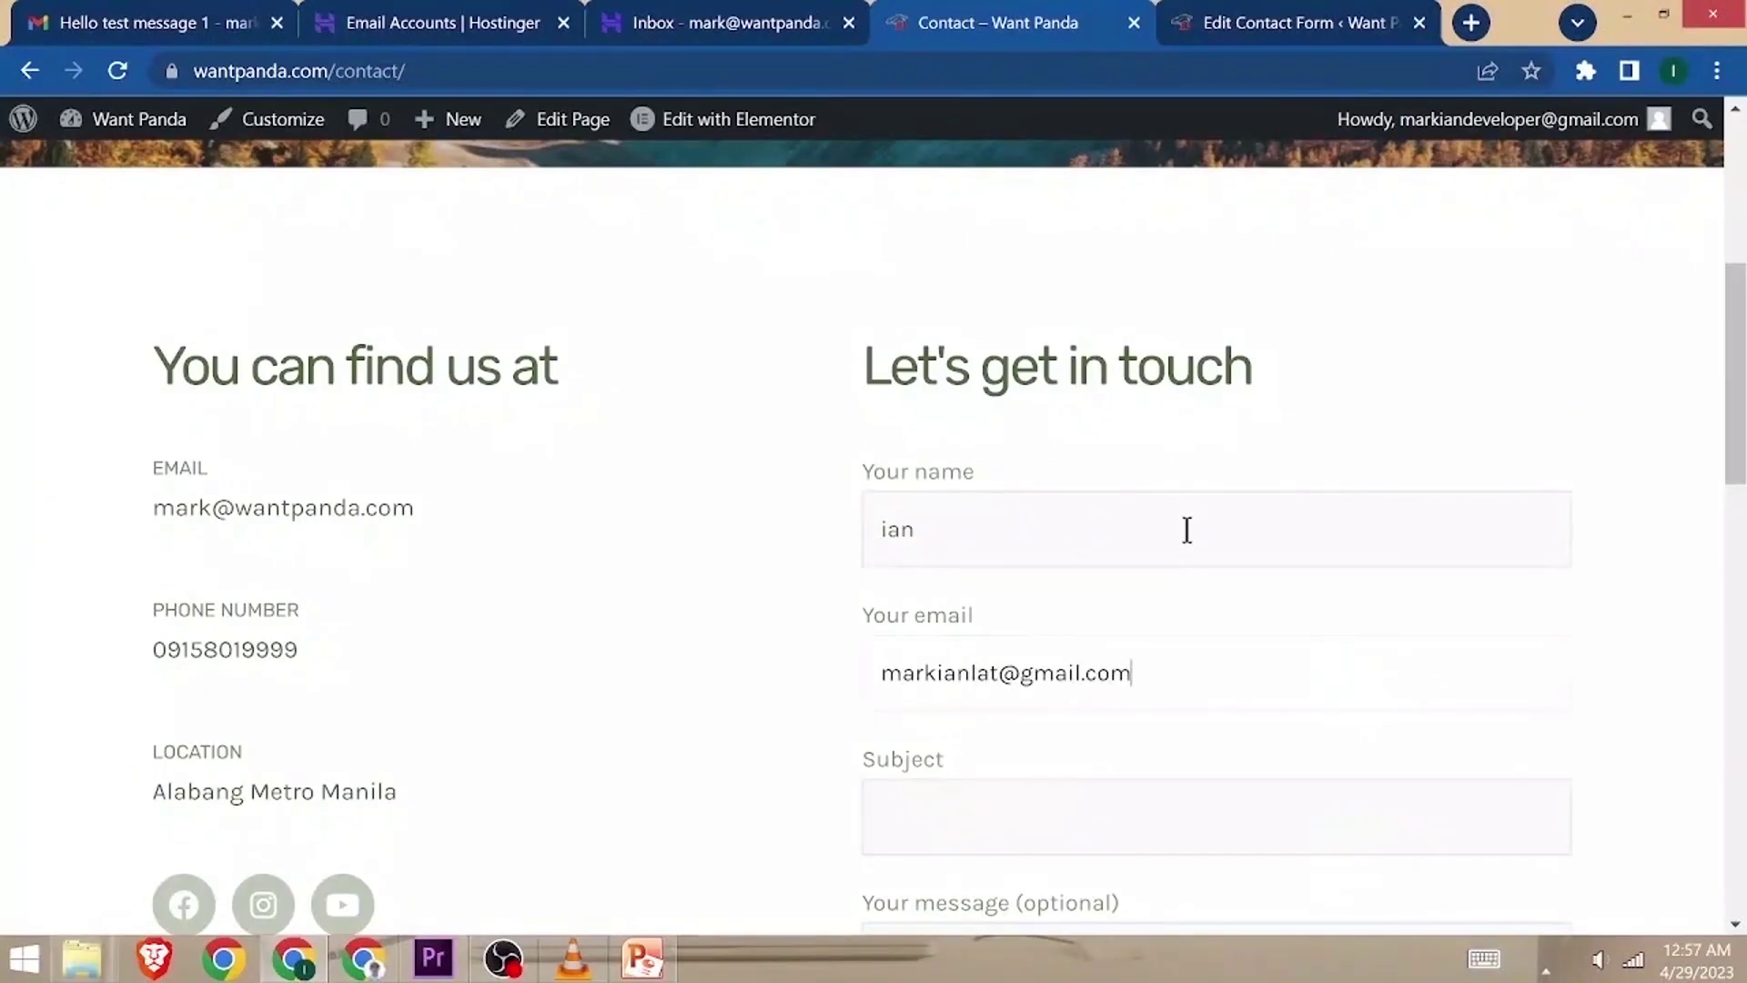
scroll(1165, 618, down, 1)
click(1116, 696)
text(hello)
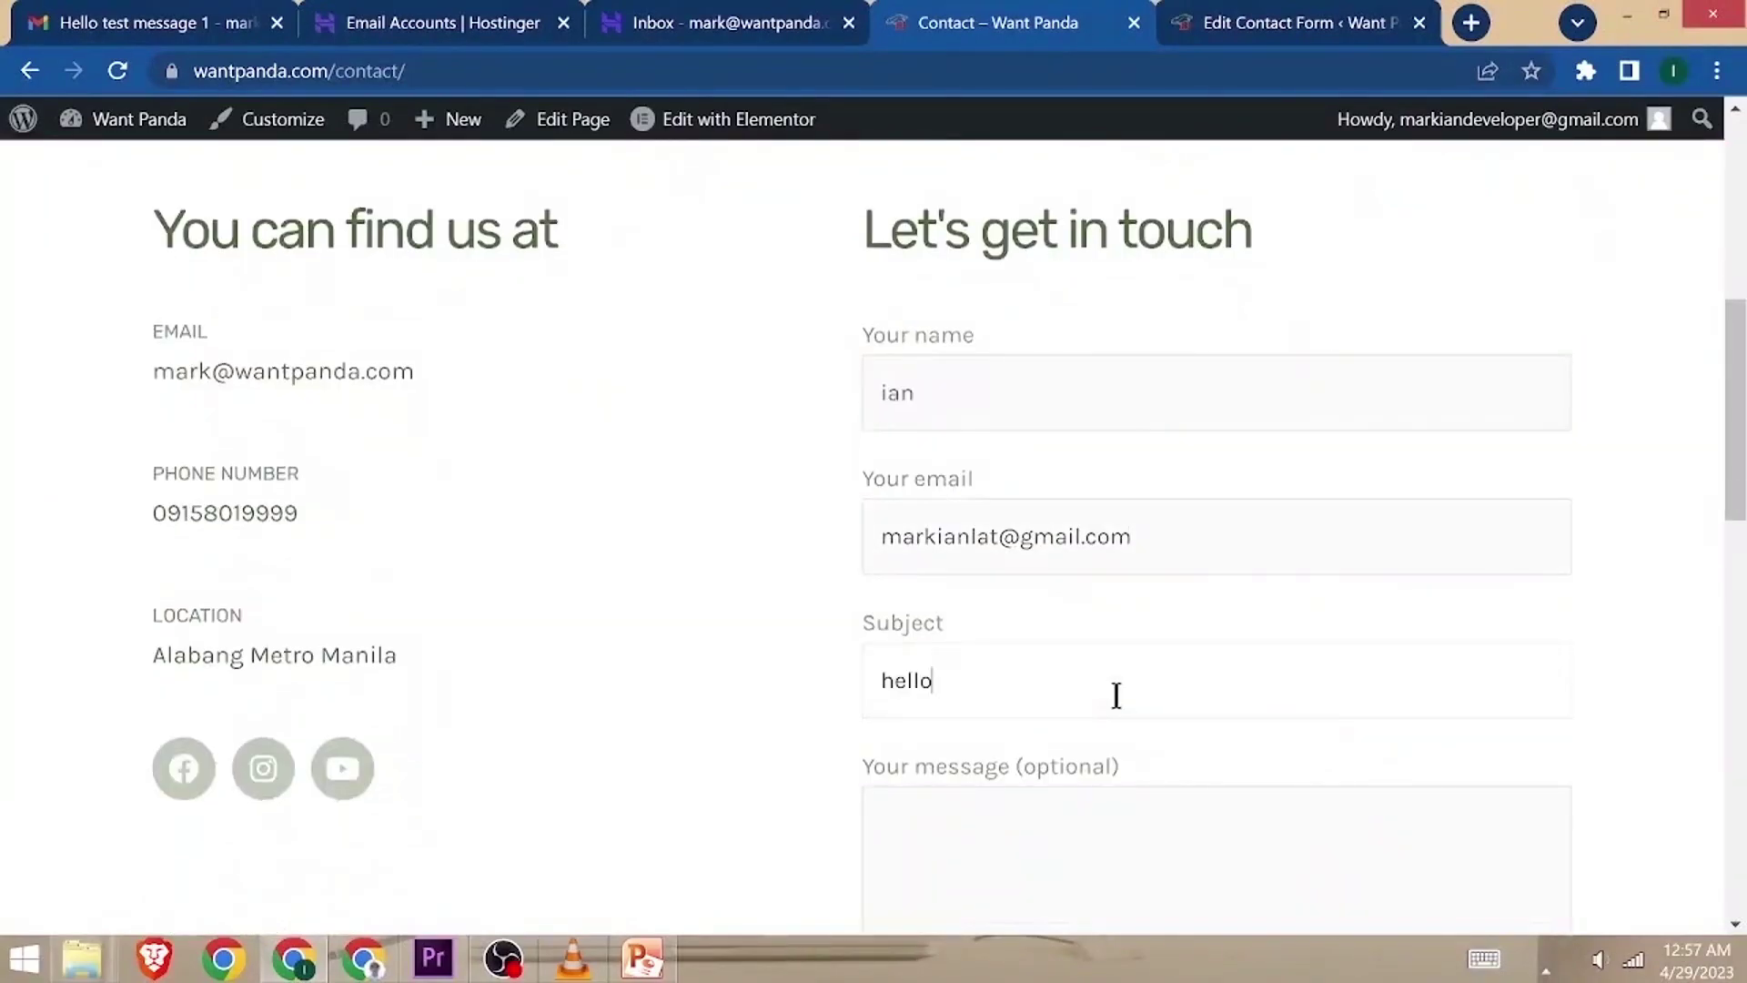
text( test)
scroll(1112, 655, down, 3)
click(1107, 613)
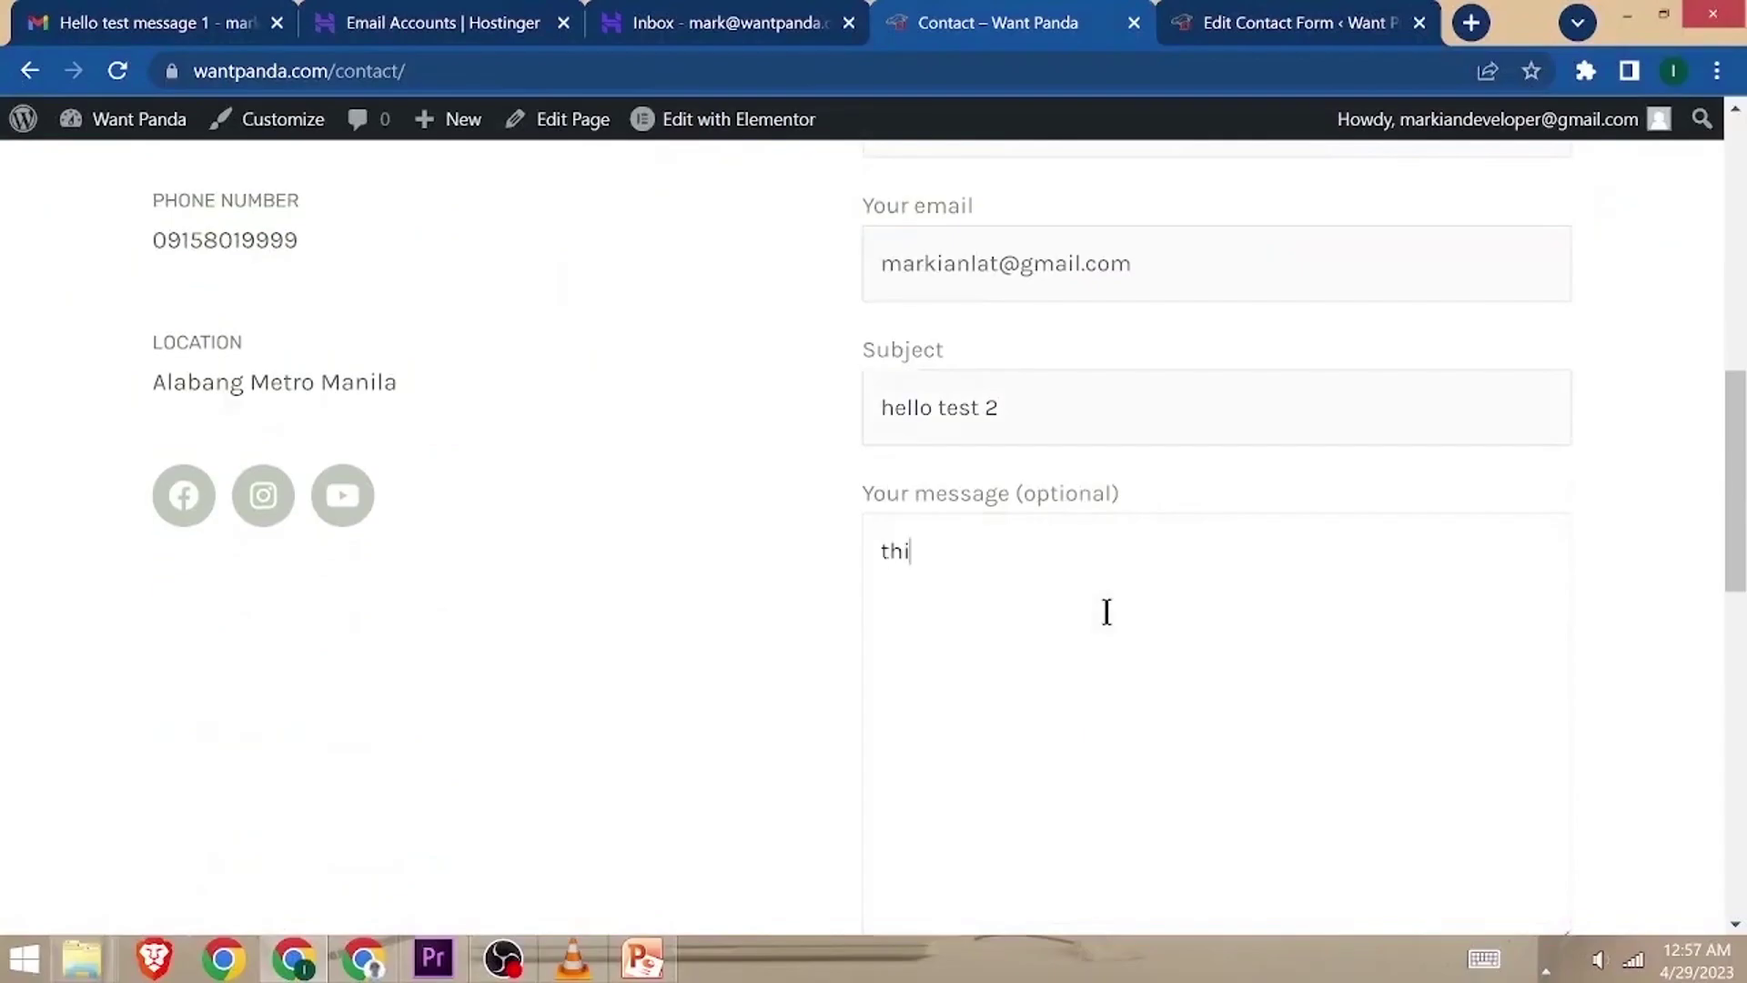
text(this is test email 2)
scroll(1106, 612, down, 3)
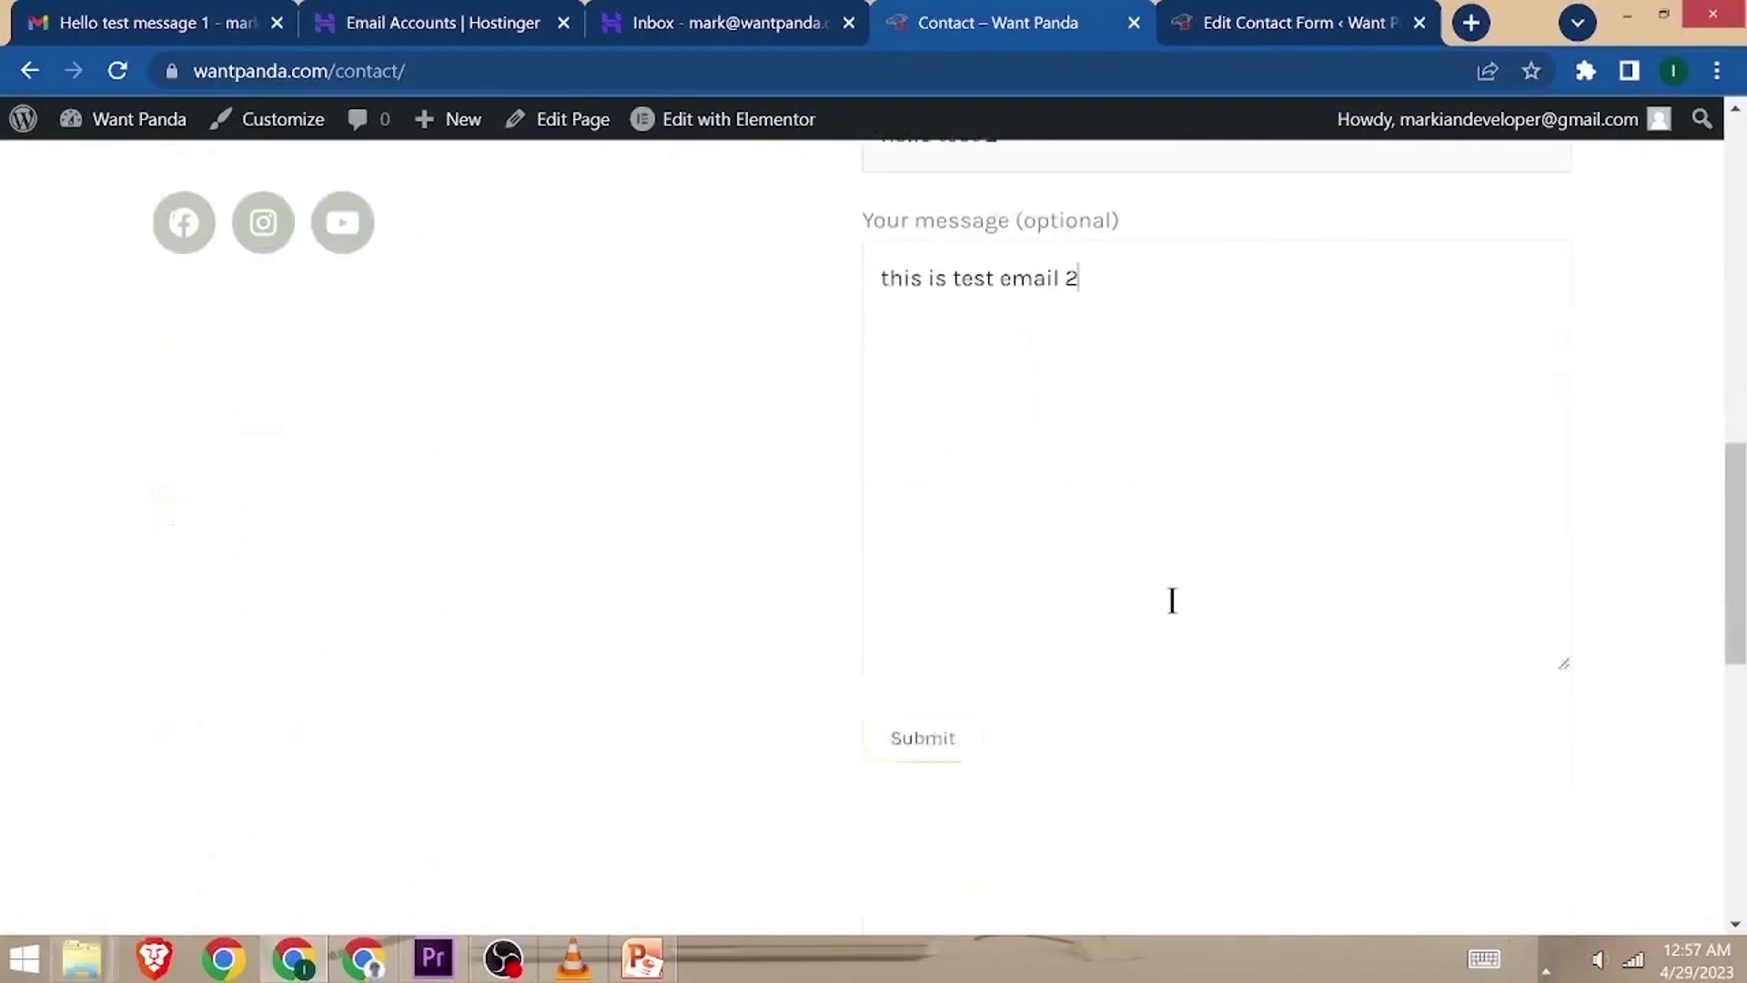
click(926, 739)
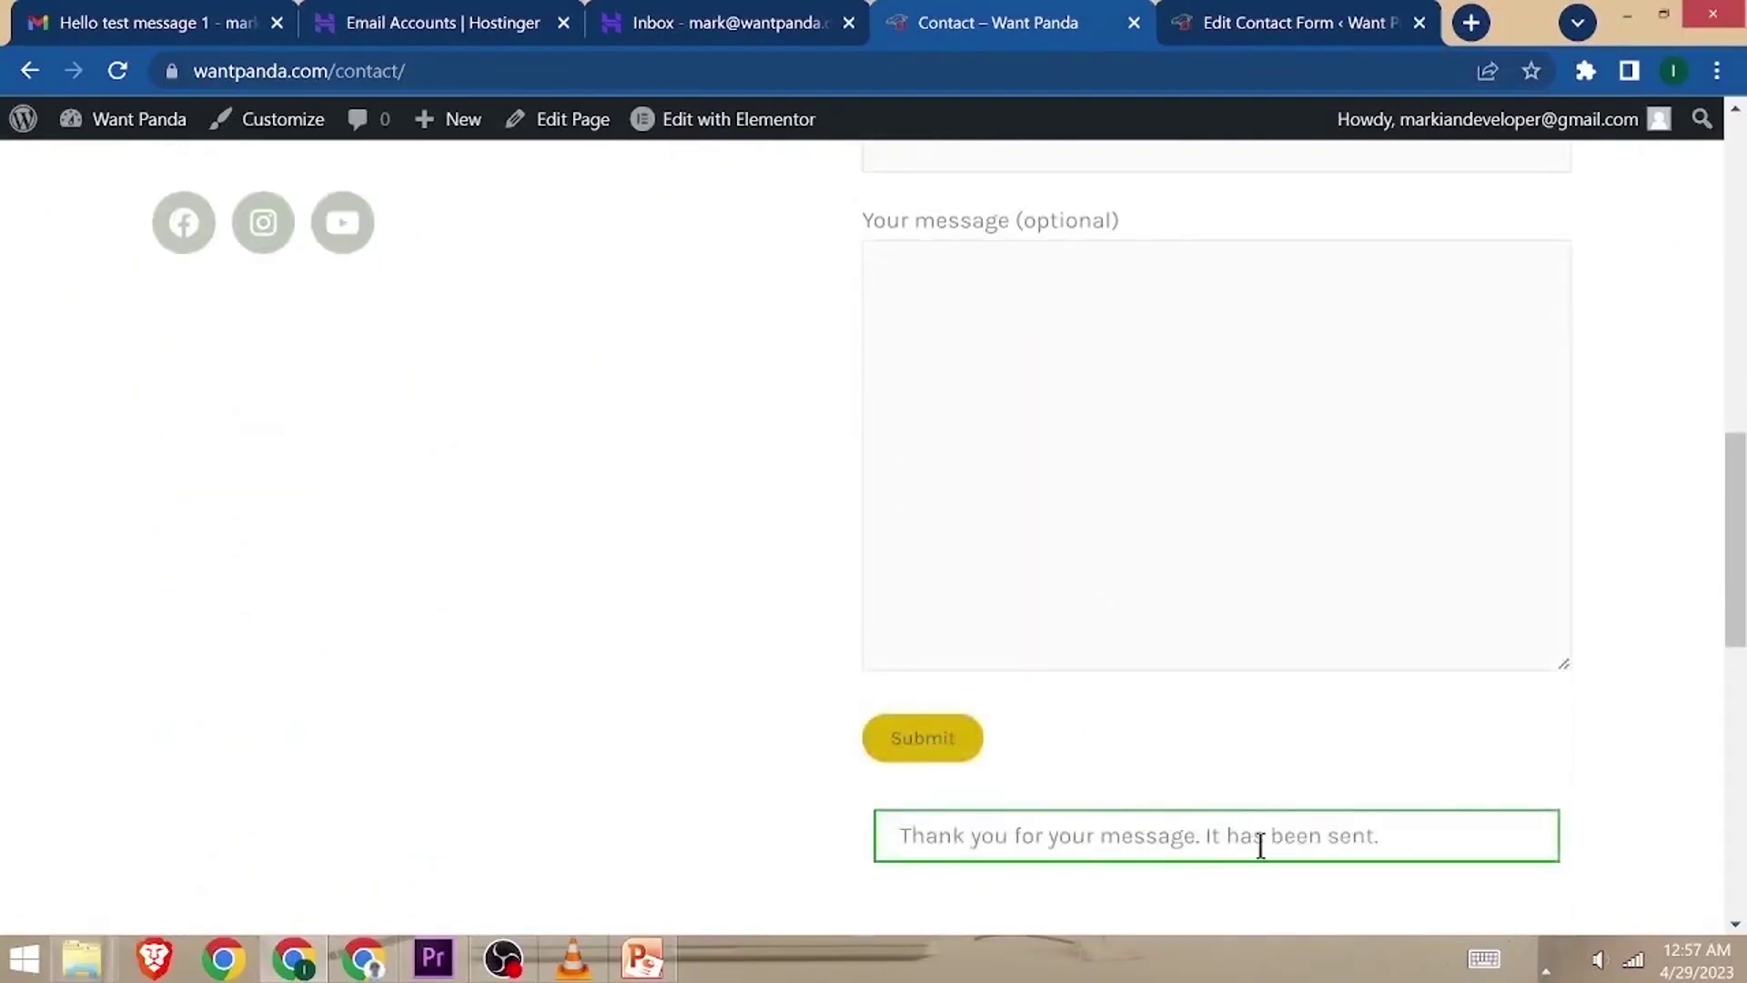
Refresh the webmail inbox and open the newly arrived hello test 2 message
click(491, 23)
click(673, 23)
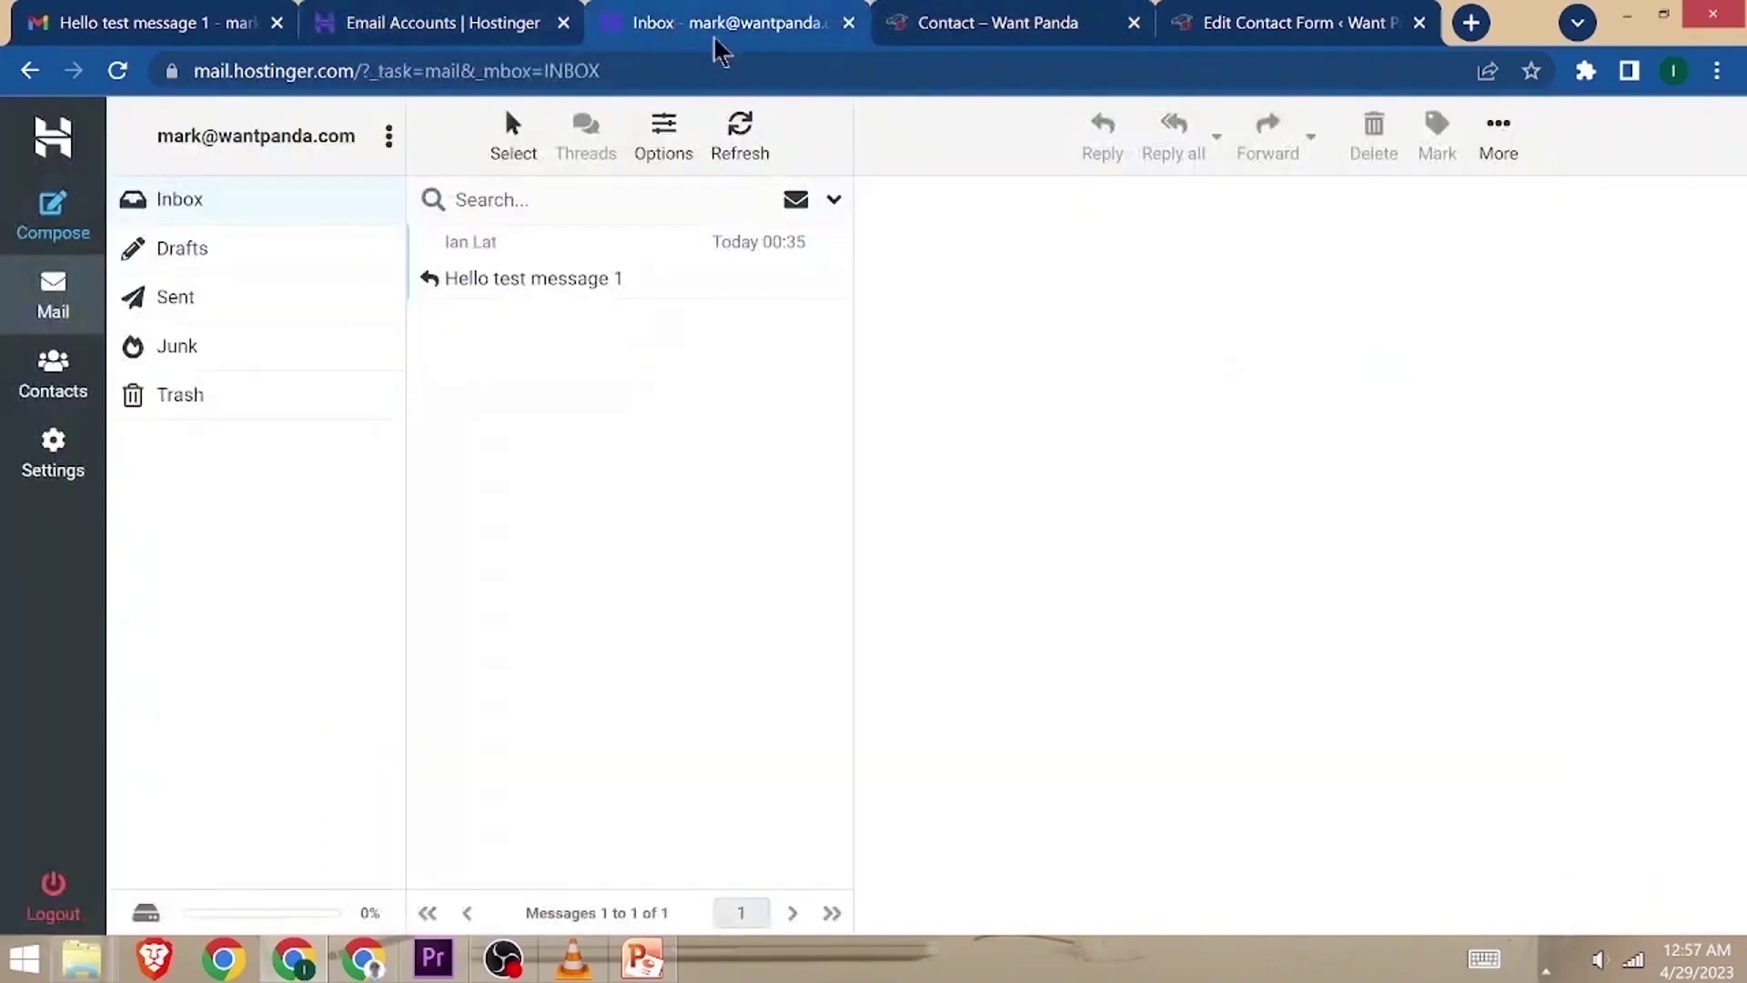
click(744, 135)
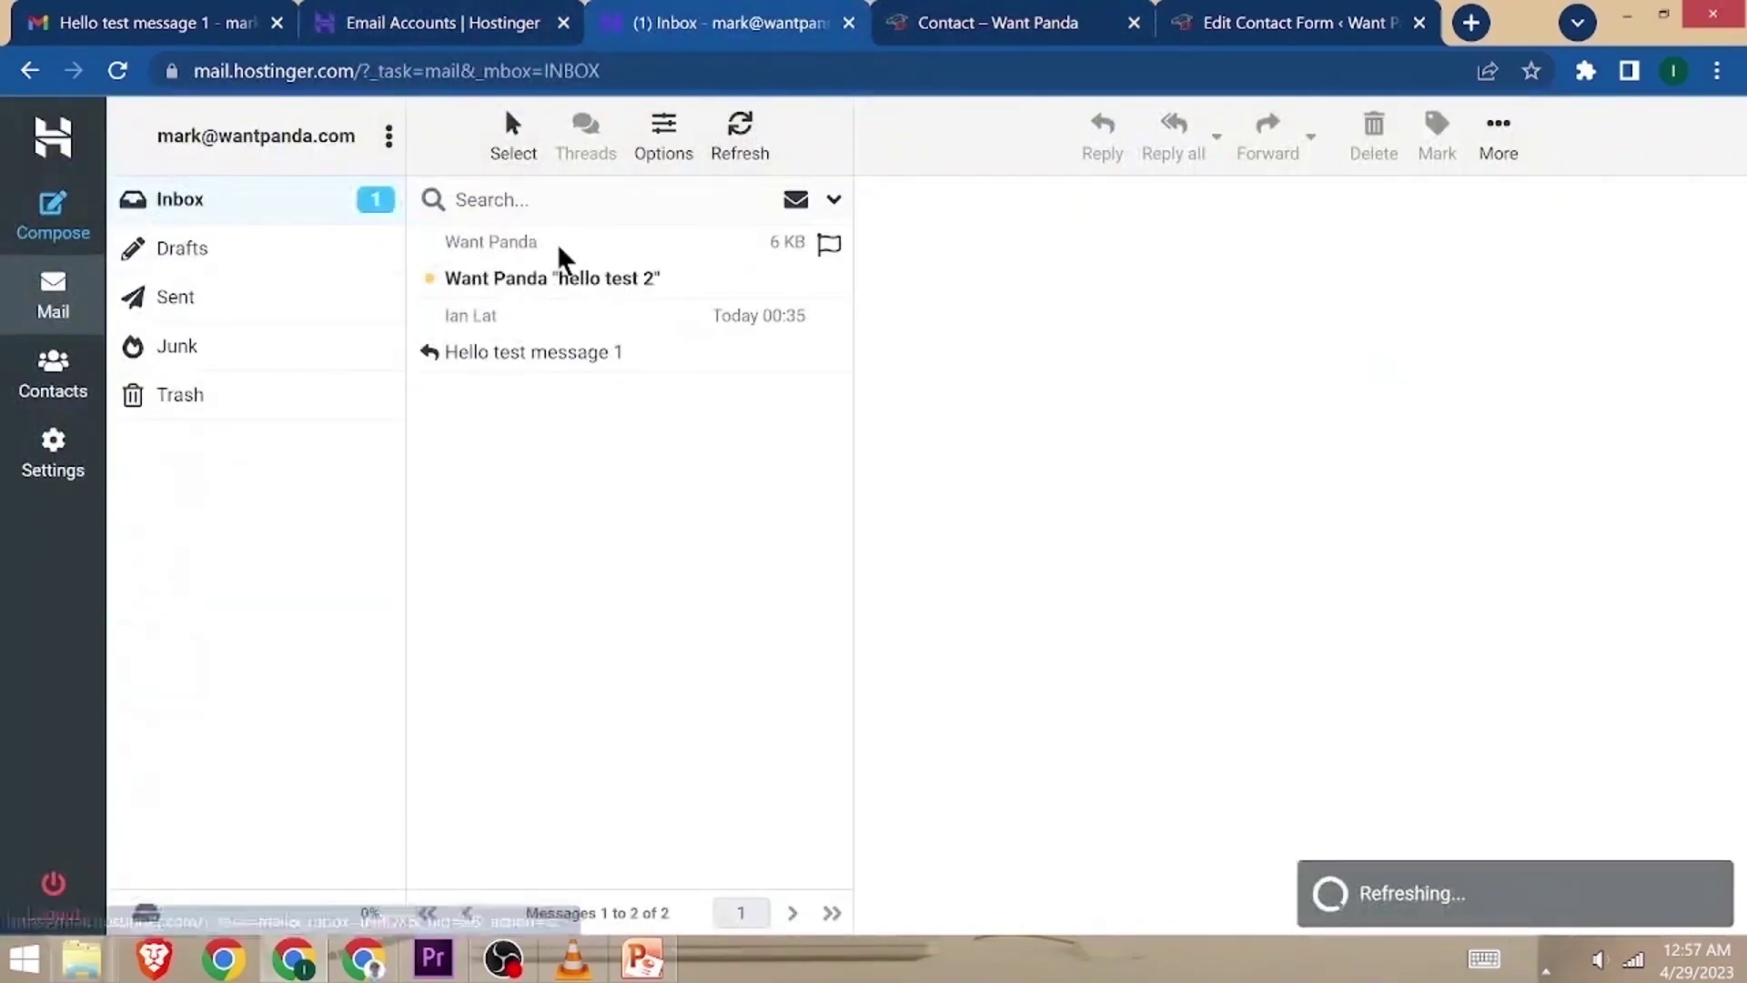
click(560, 259)
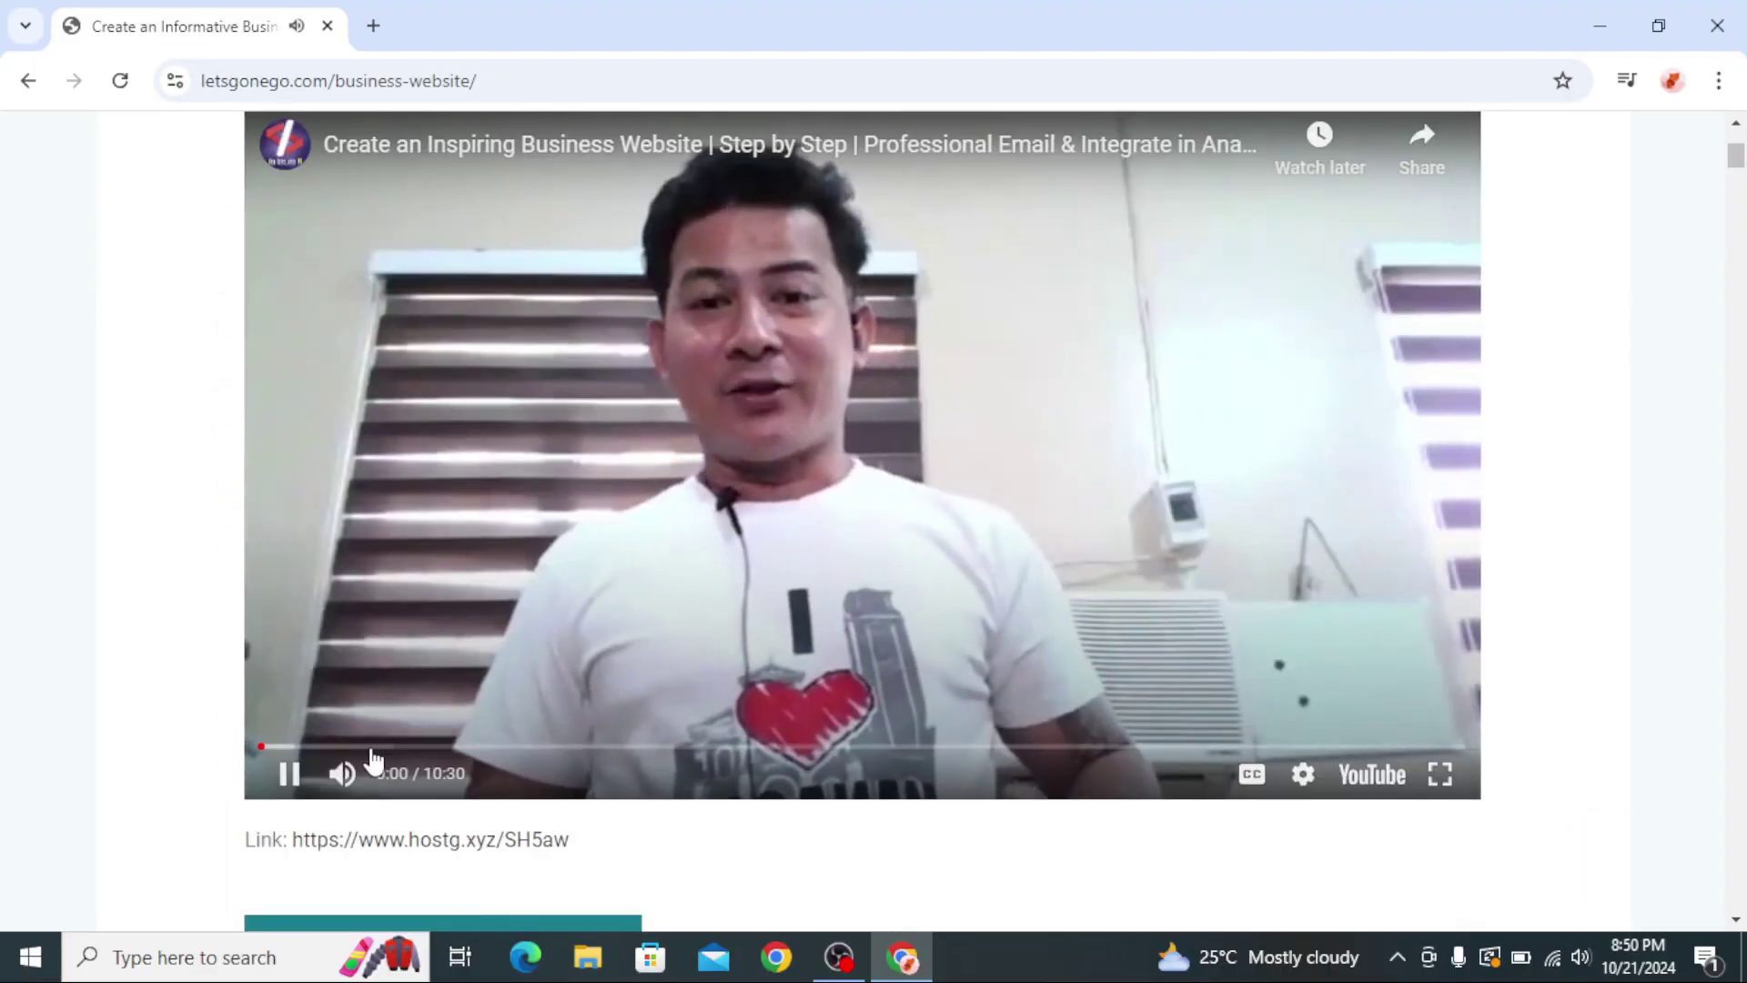
Pause the tutorial video and scroll the letsgonego.com page to the Hostinger Philippines link
click(292, 773)
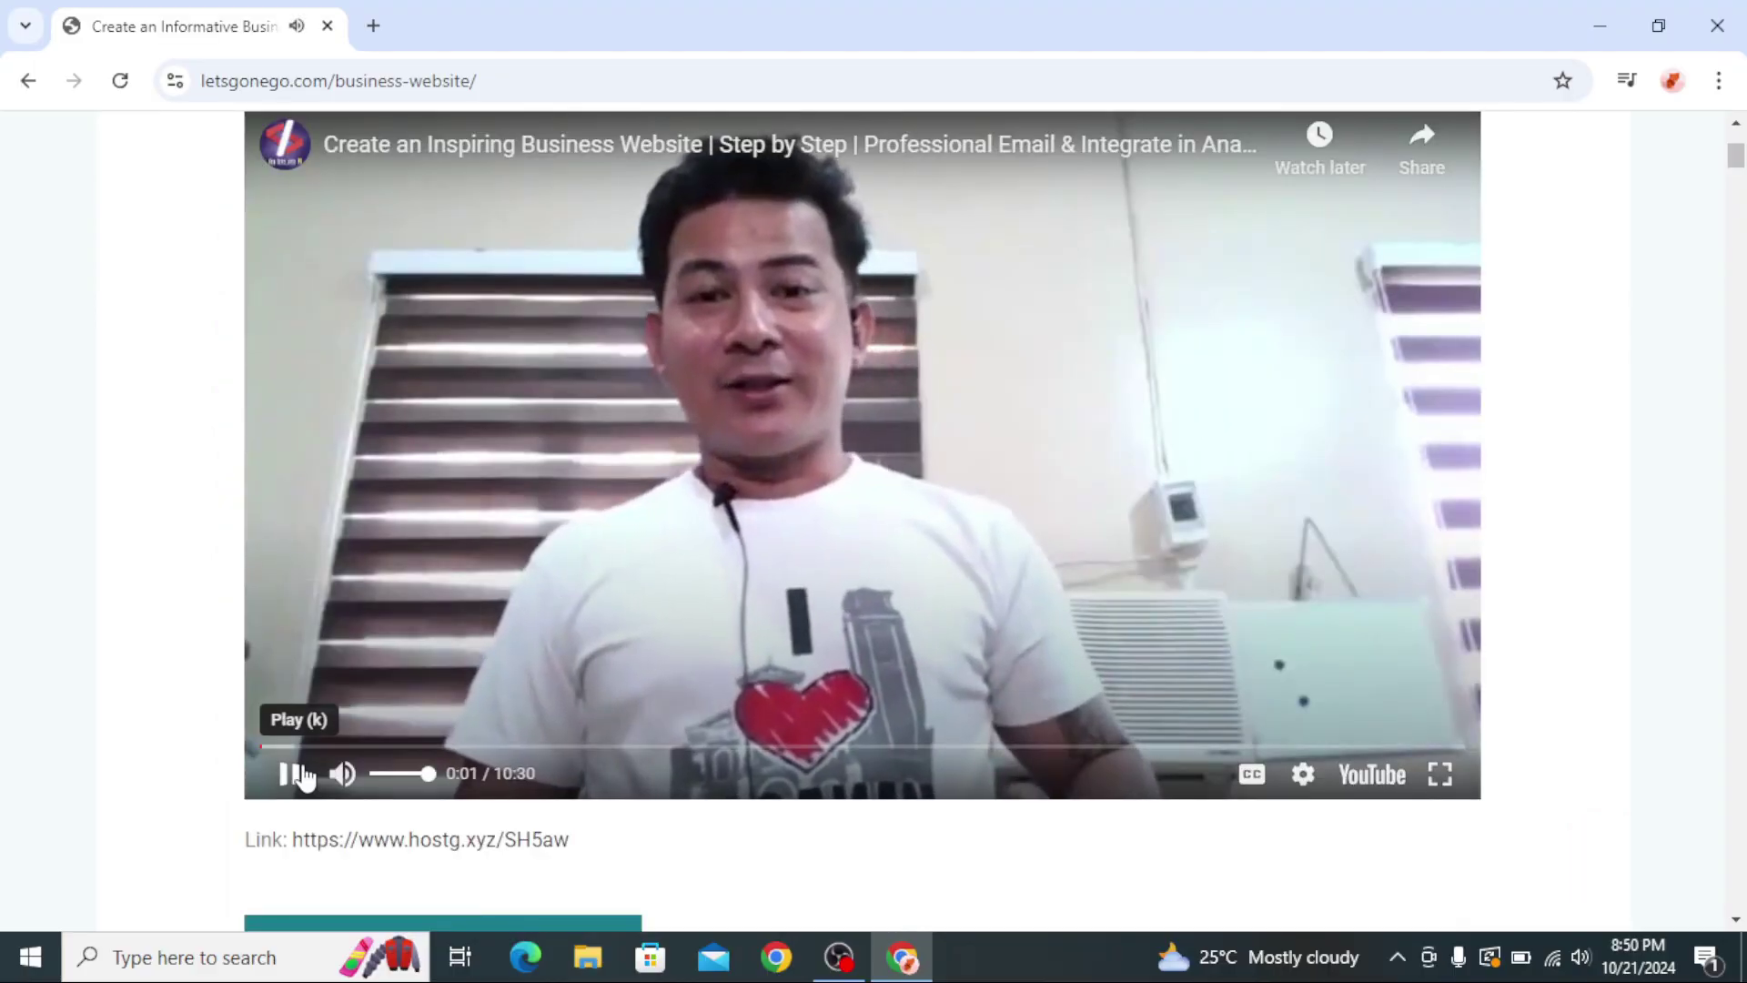
scroll(1607, 574, down, 4)
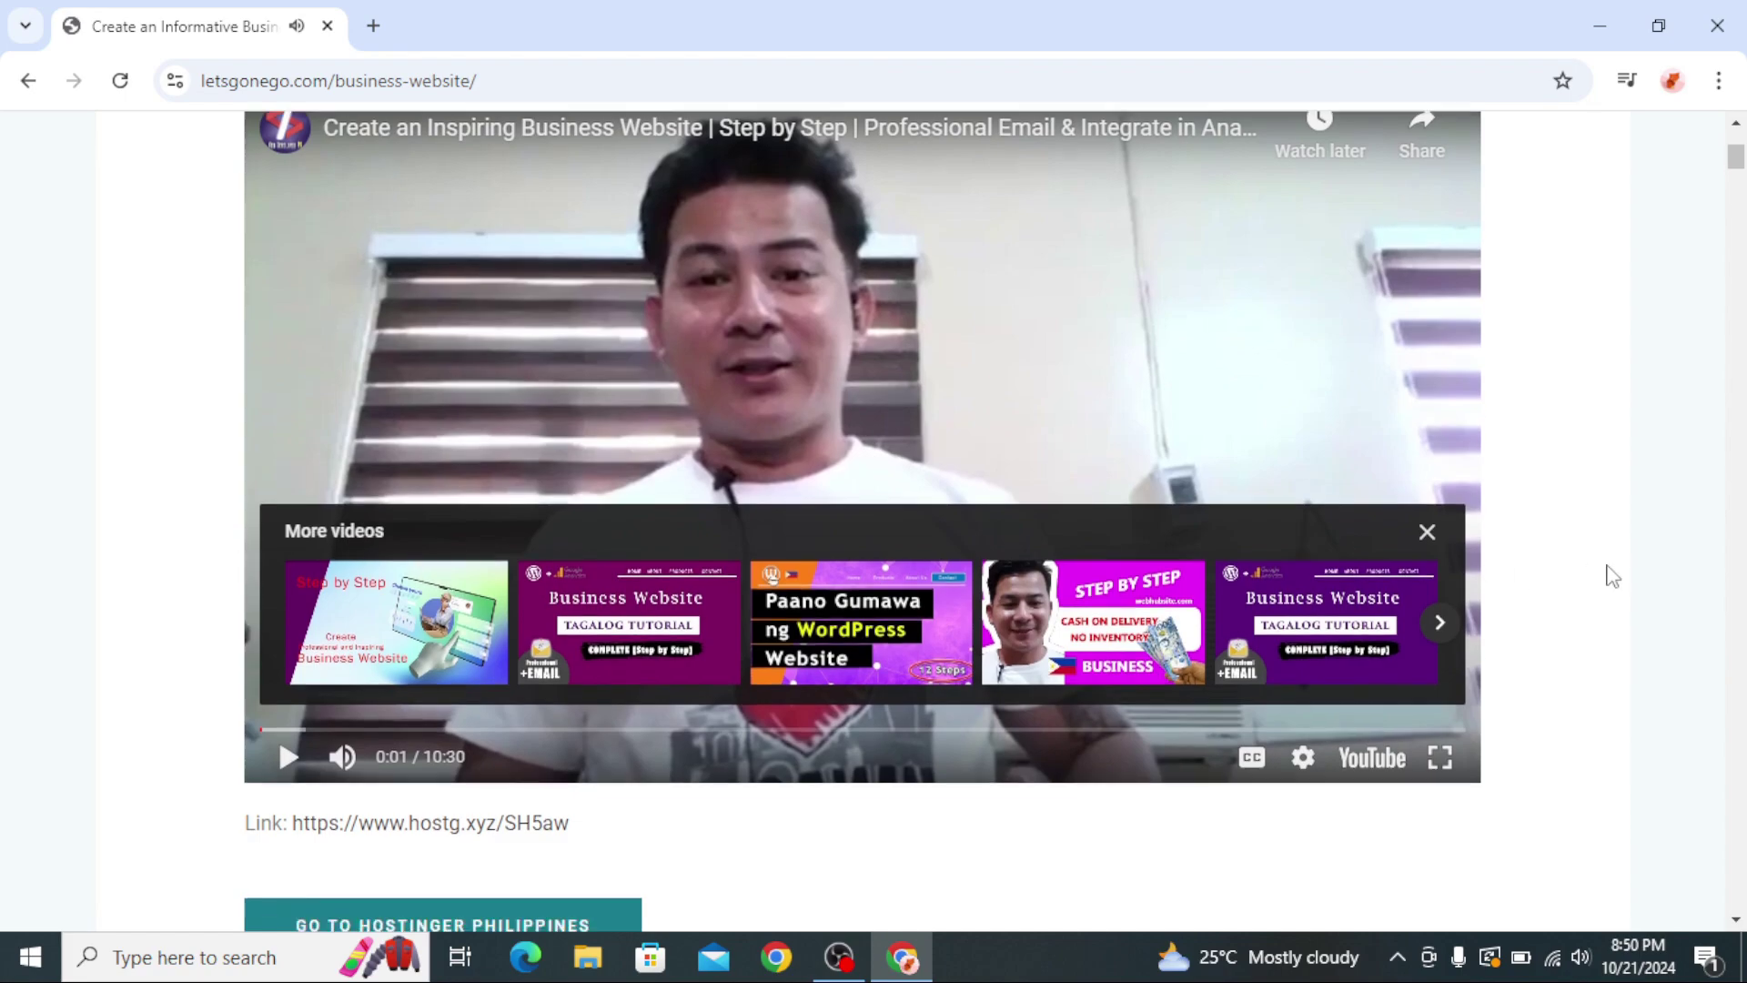
scroll(1606, 576, down, 1)
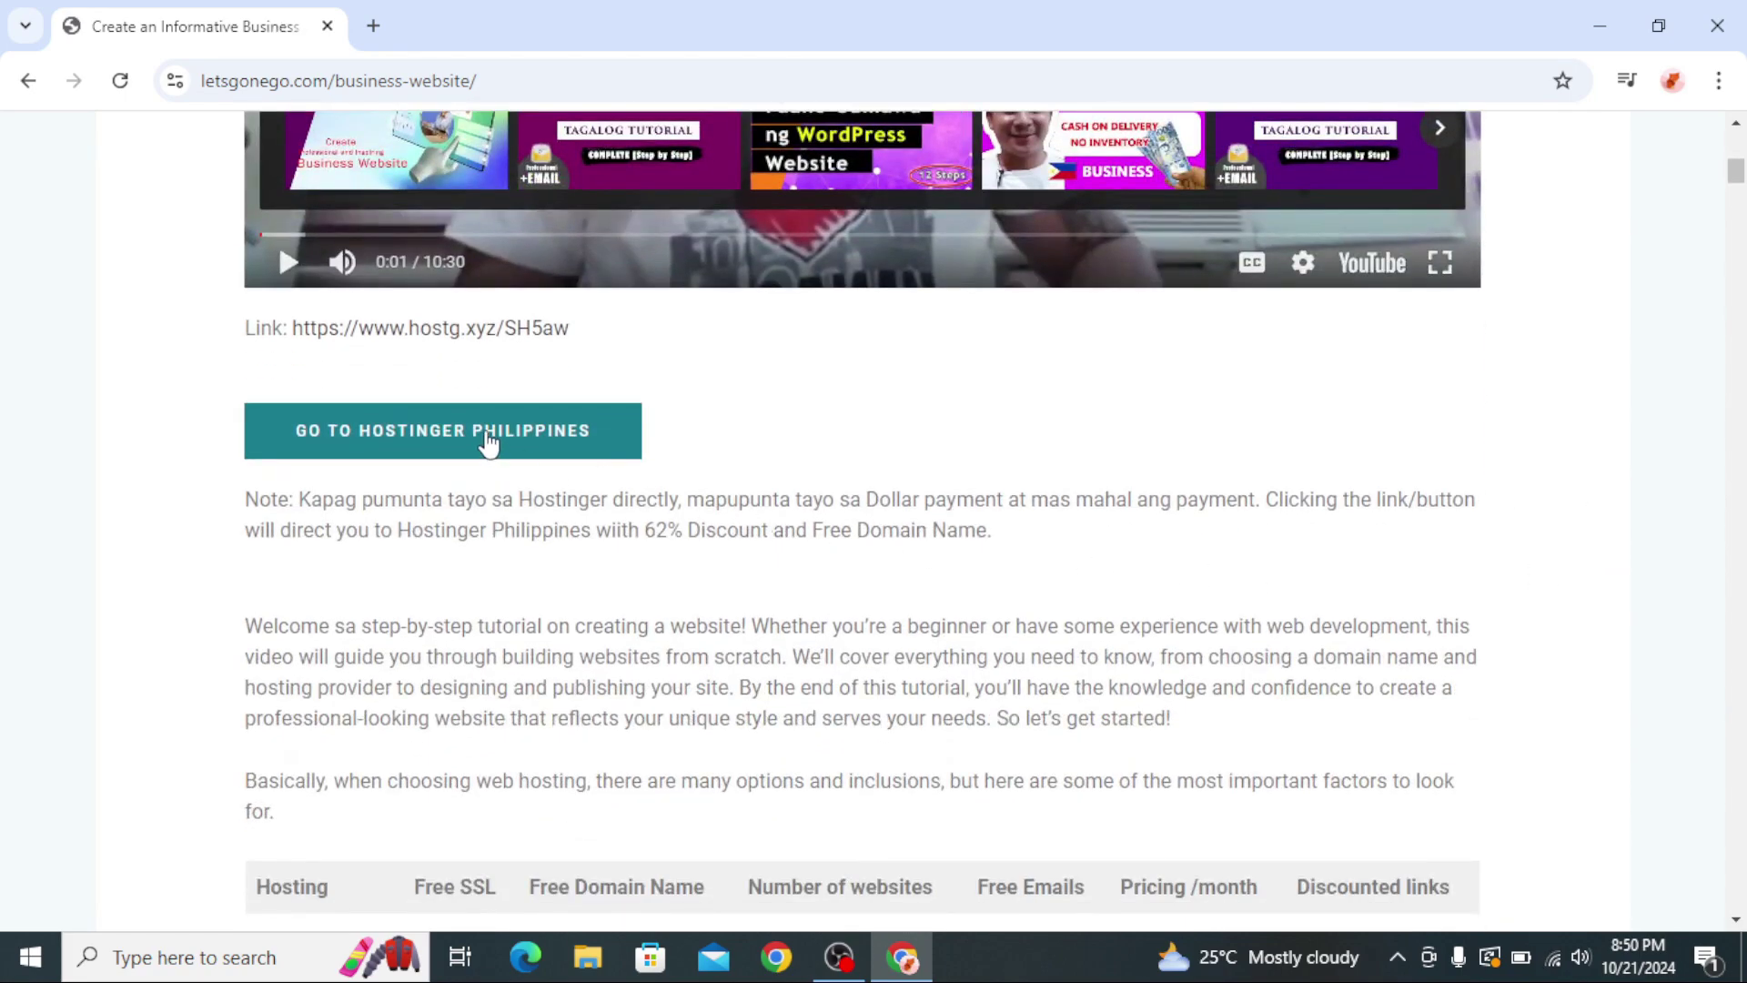
scroll(483, 446, up, 5)
scroll(499, 696, down, 3)
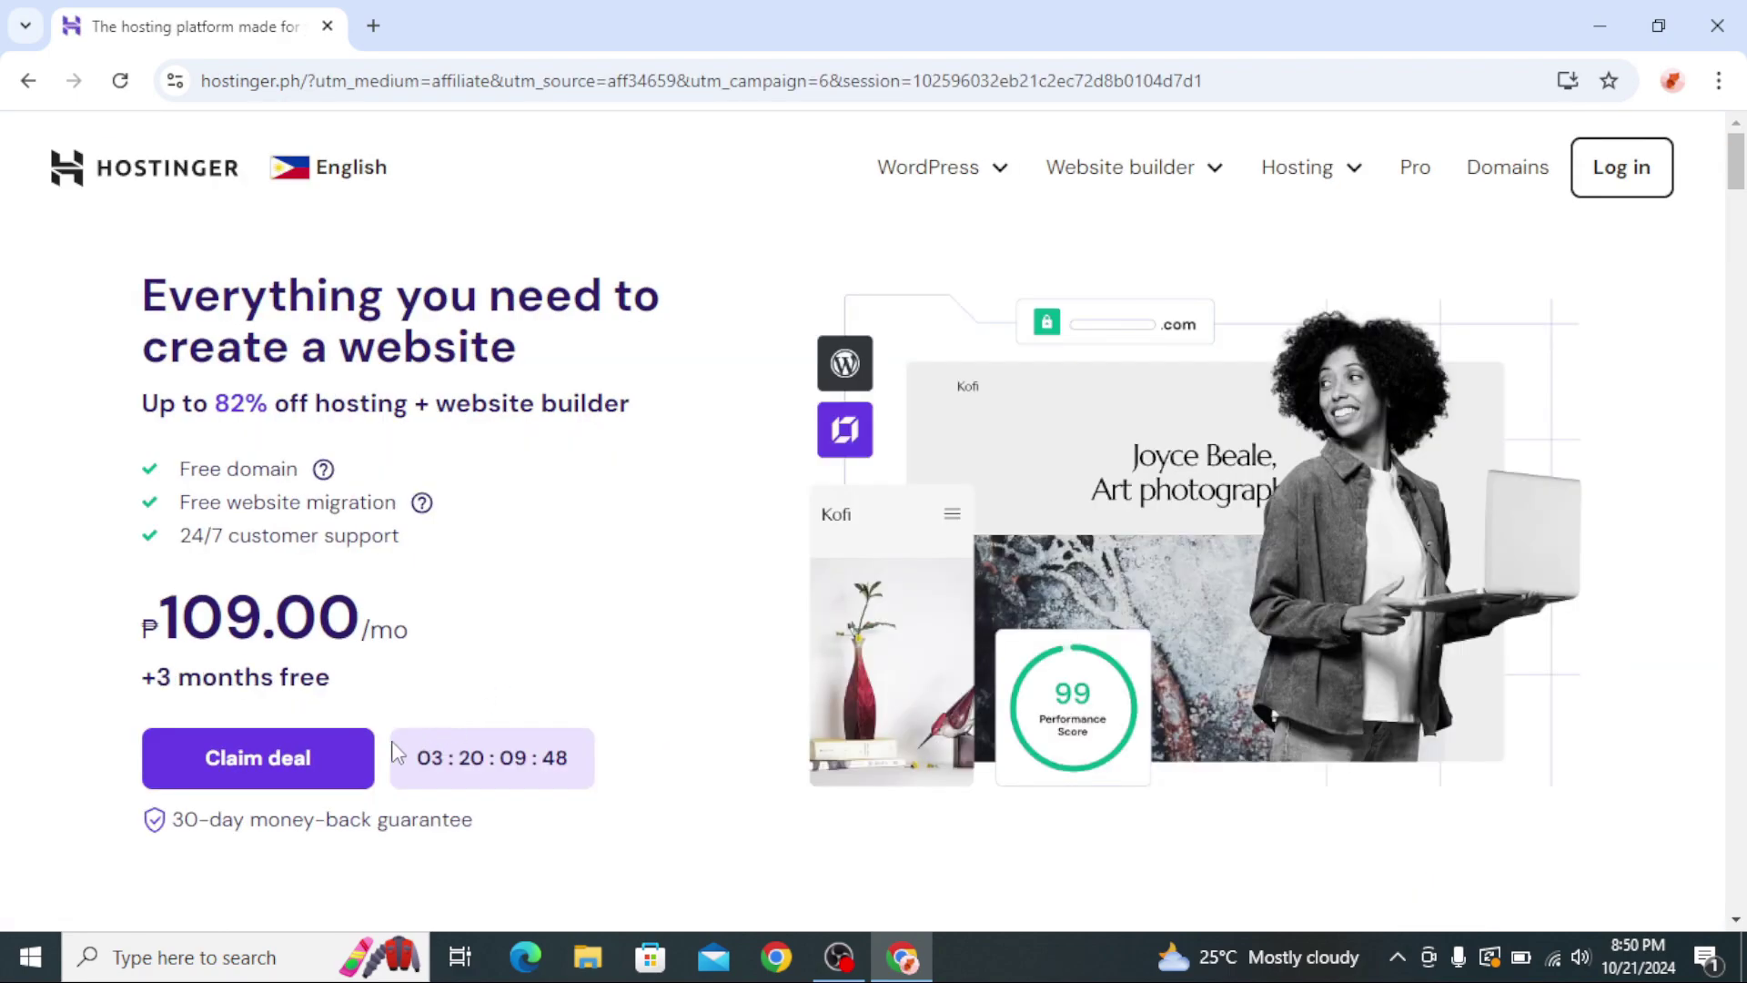
Claim the Hostinger deal, compare the hosting plans, and choose the Premium plan
click(323, 751)
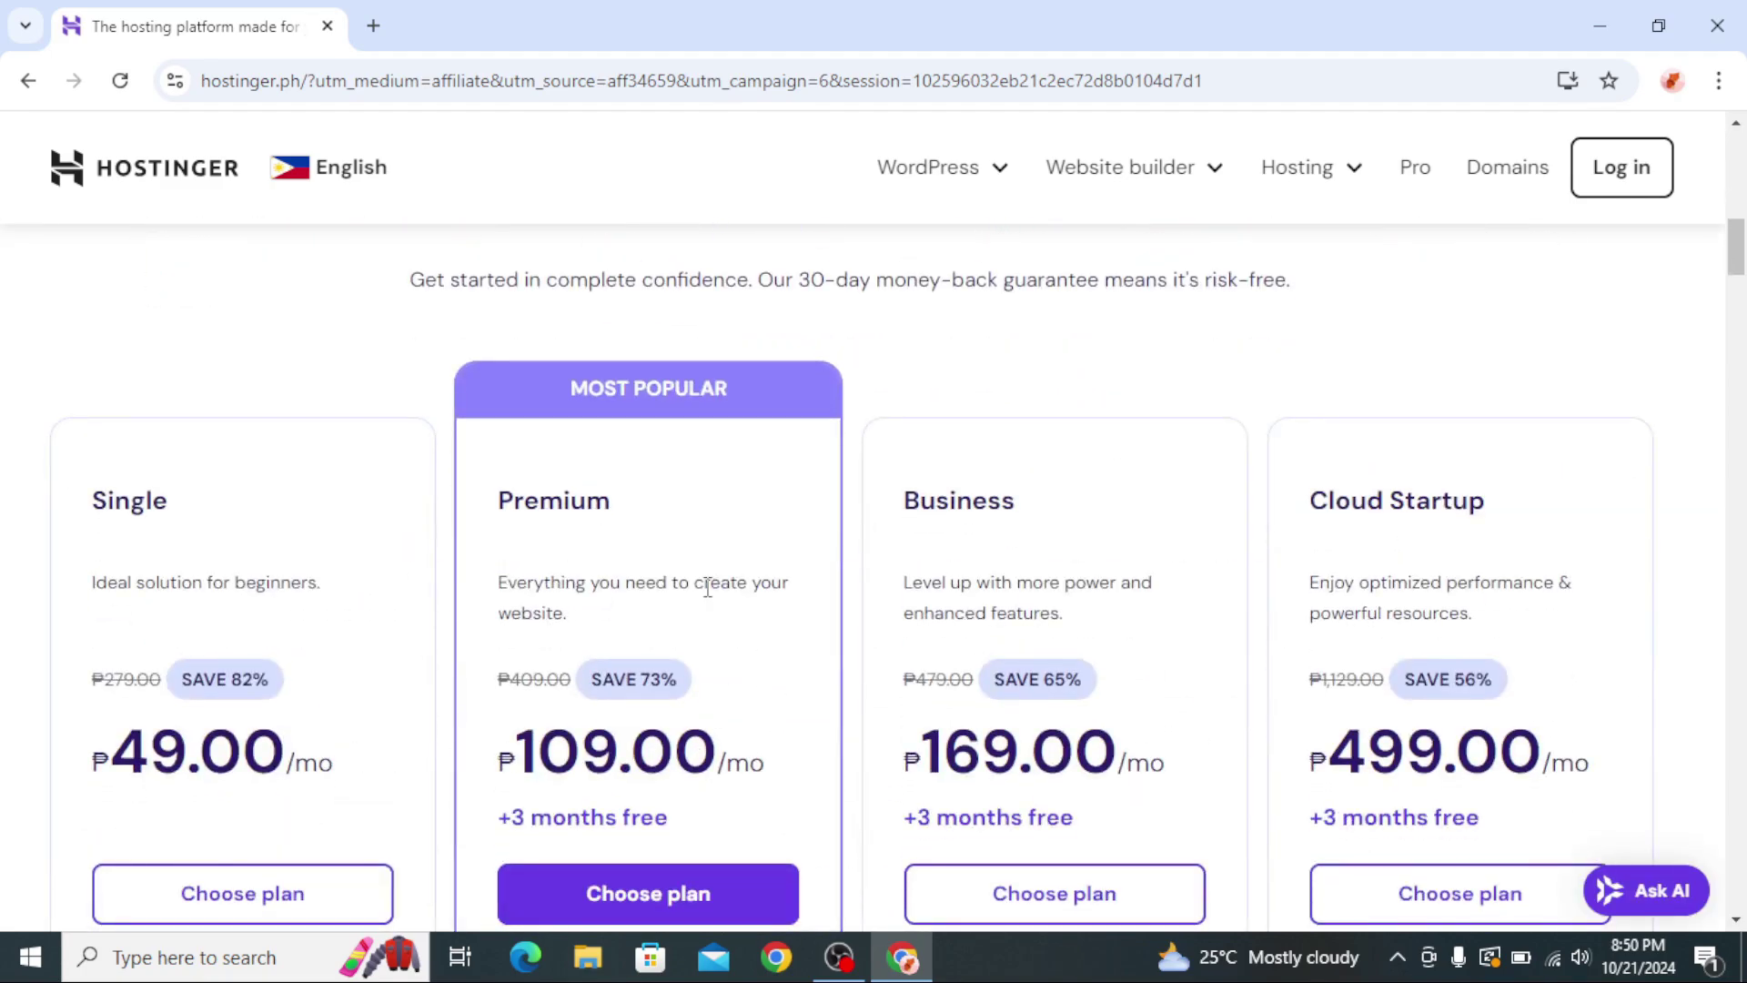
scroll(708, 587, down, 4)
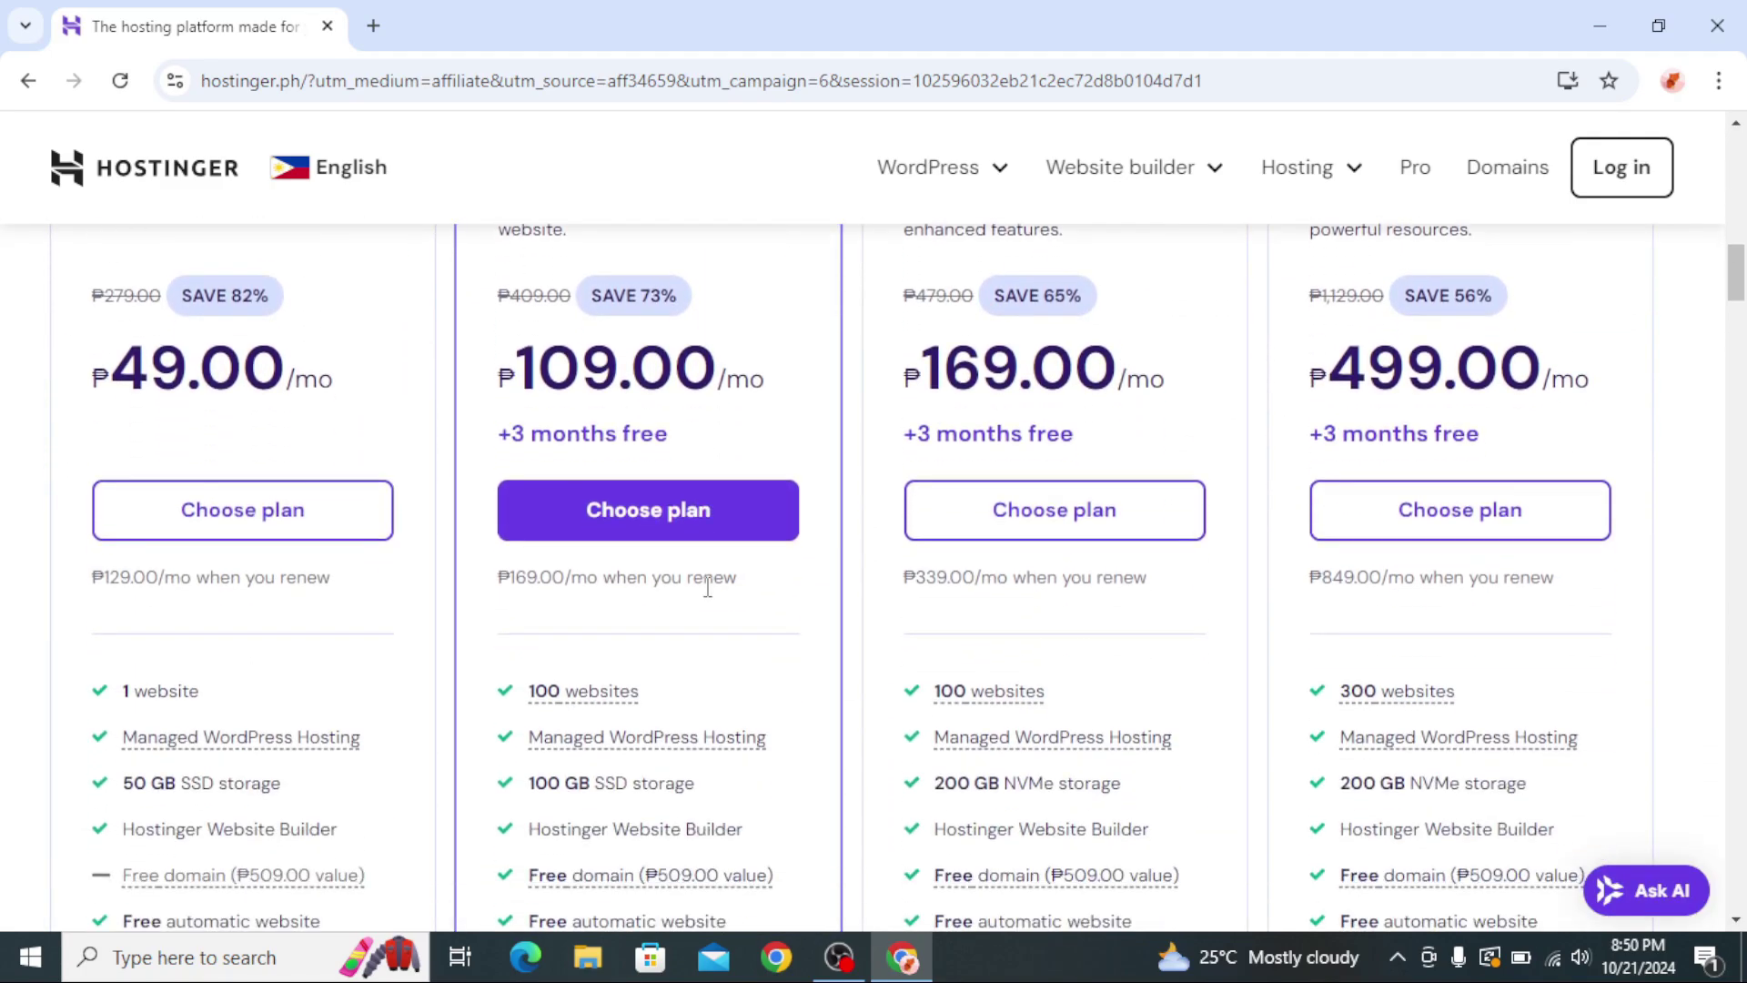
scroll(703, 589, down, 3)
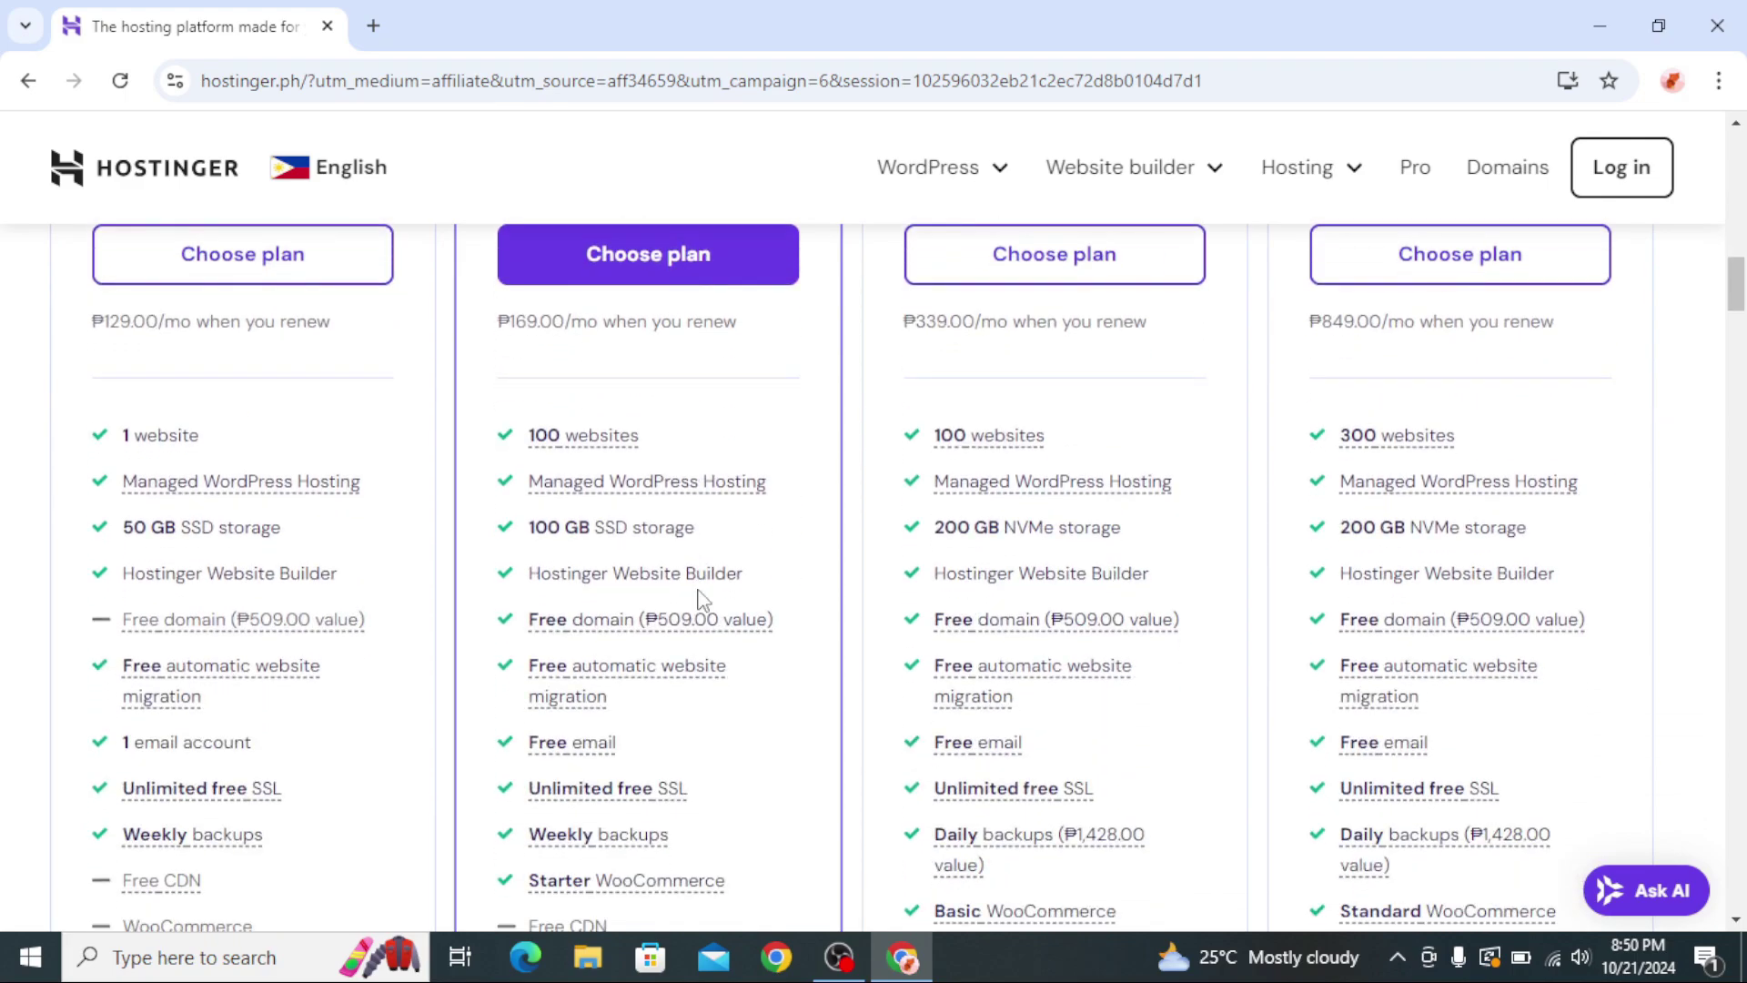
scroll(703, 591, up, 5)
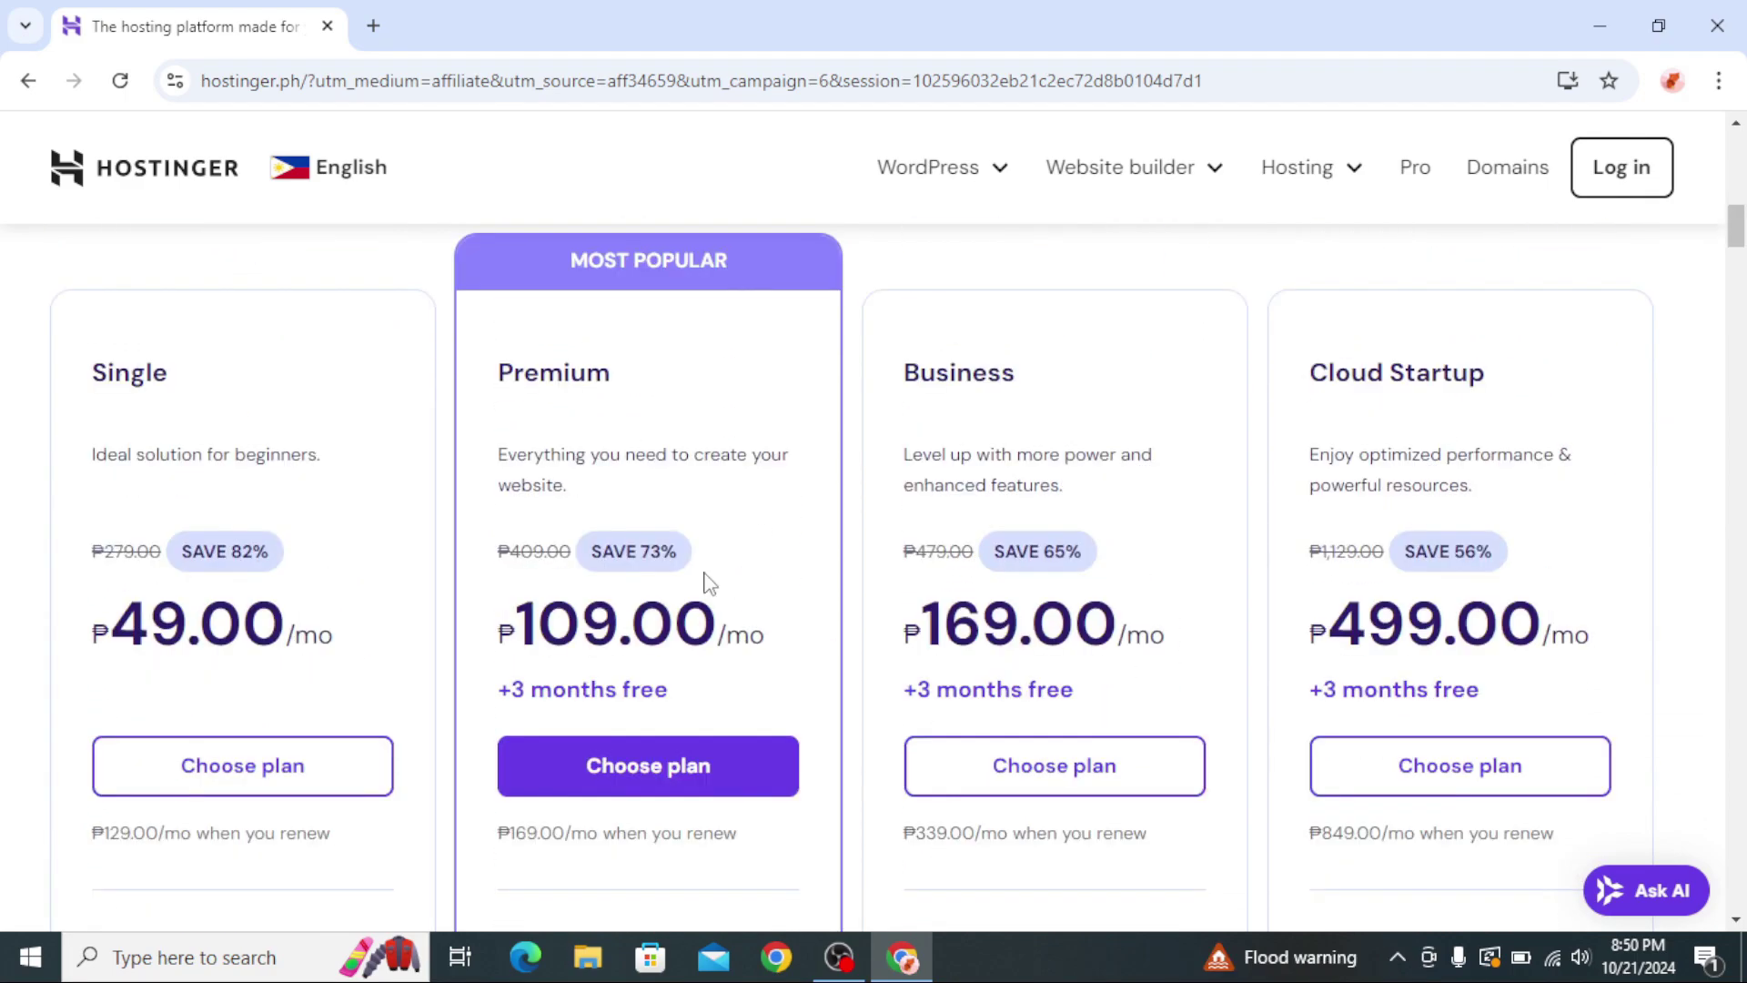
click(734, 764)
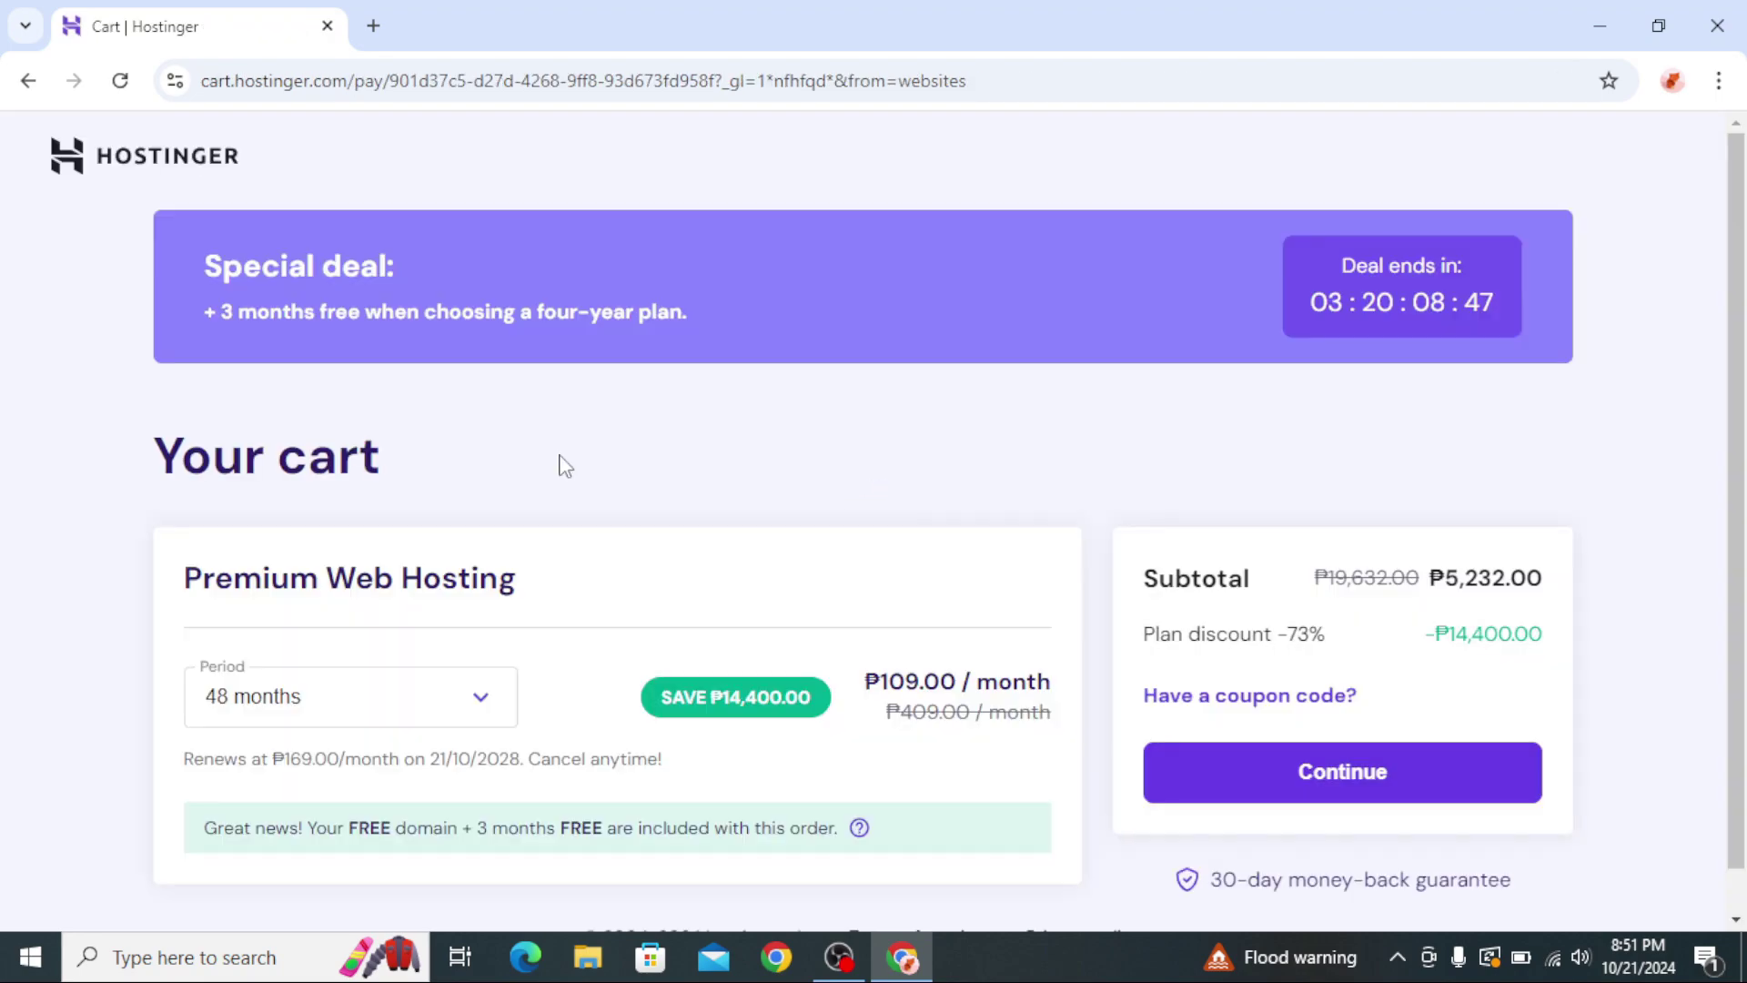
Compare 12-month billing, keep the 48-month period at ₱109.00/month, and continue to registration
scroll(578, 467, down, 1)
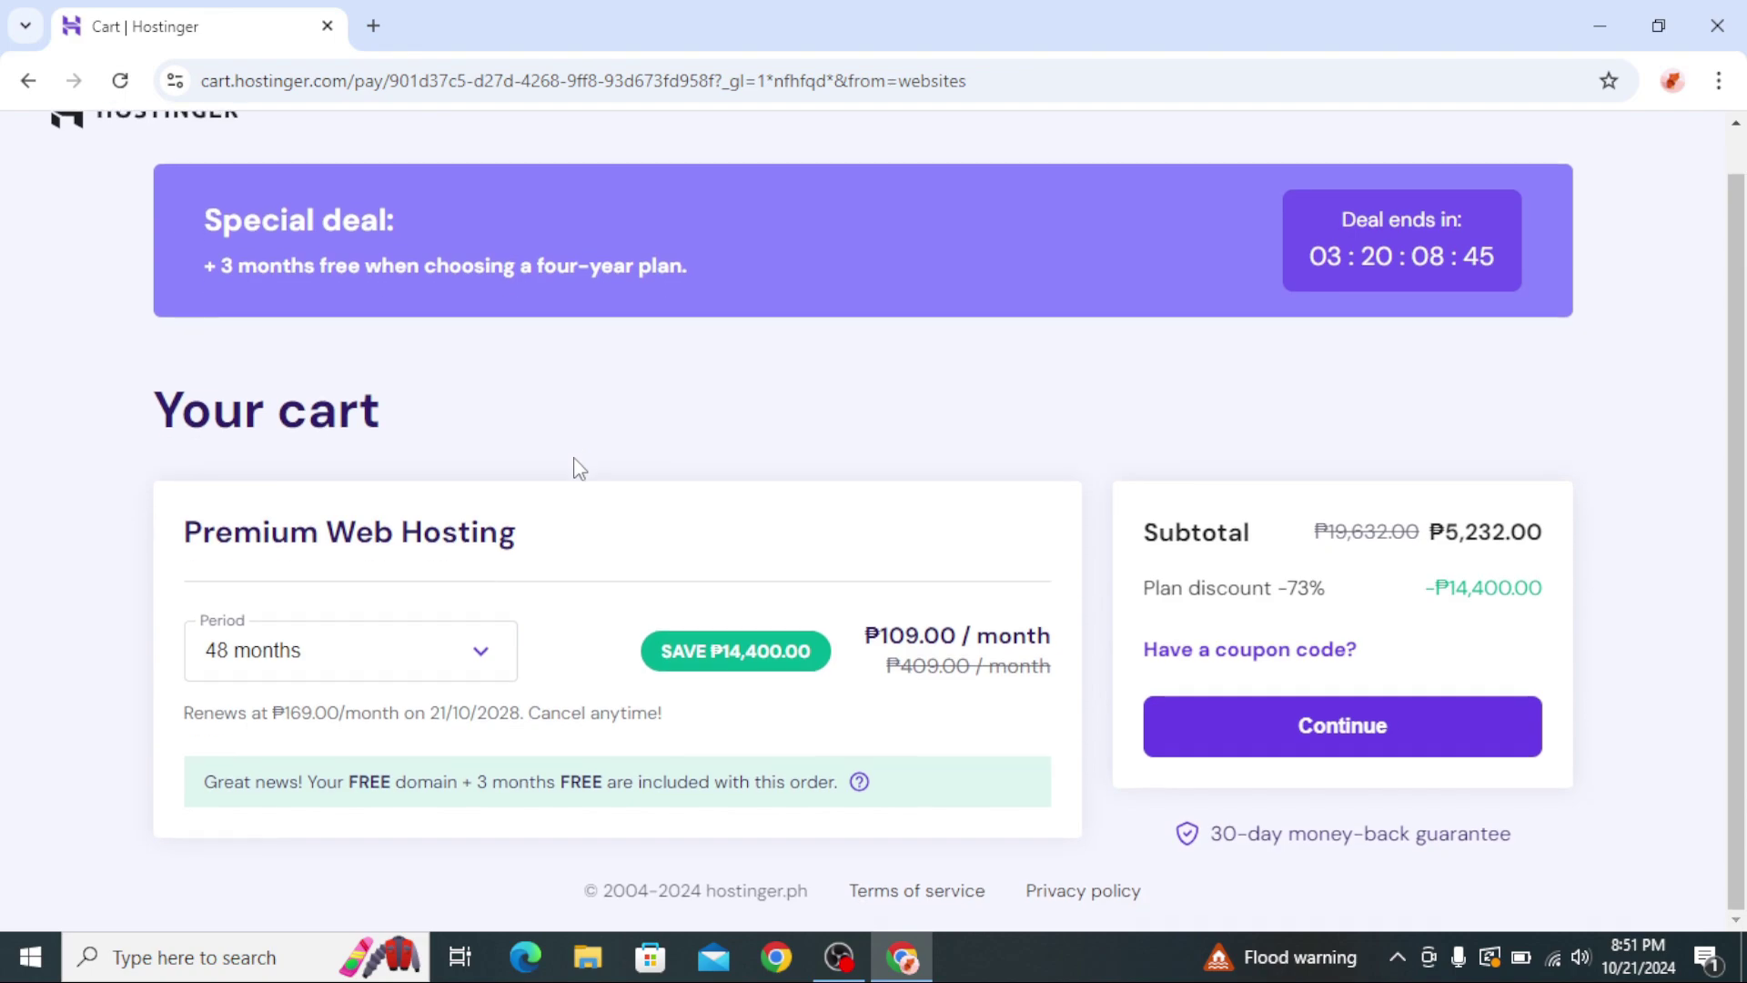
click(465, 652)
click(393, 762)
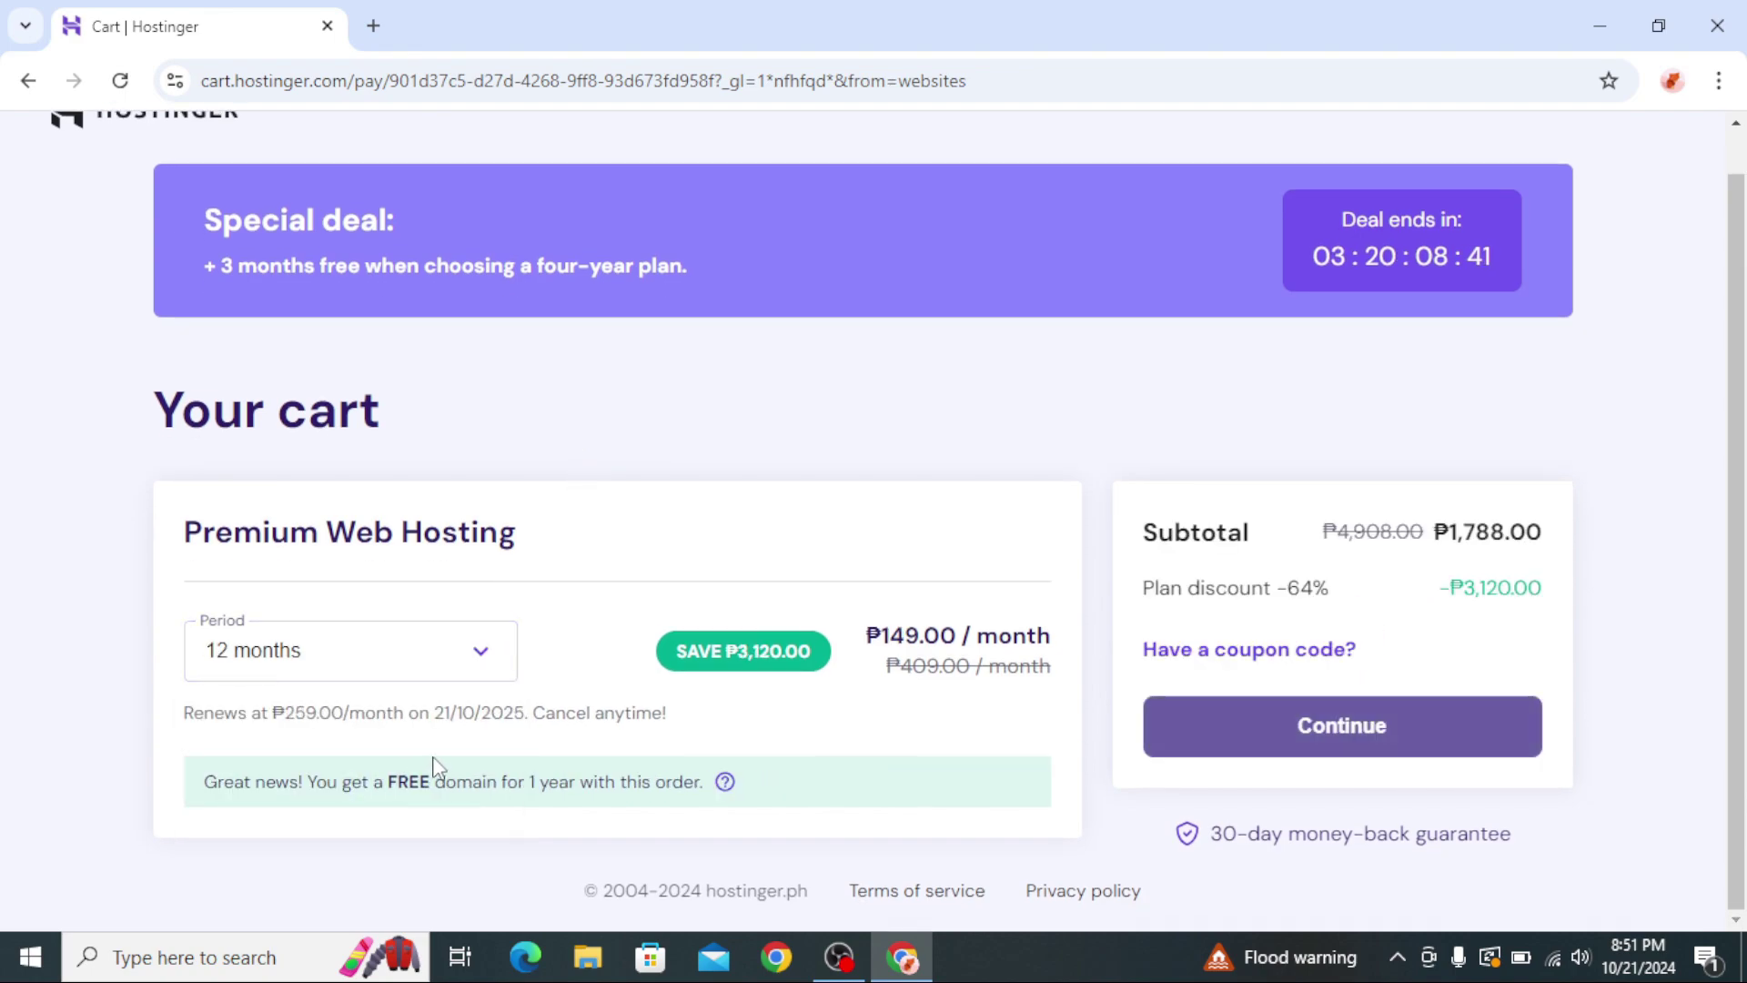
click(481, 664)
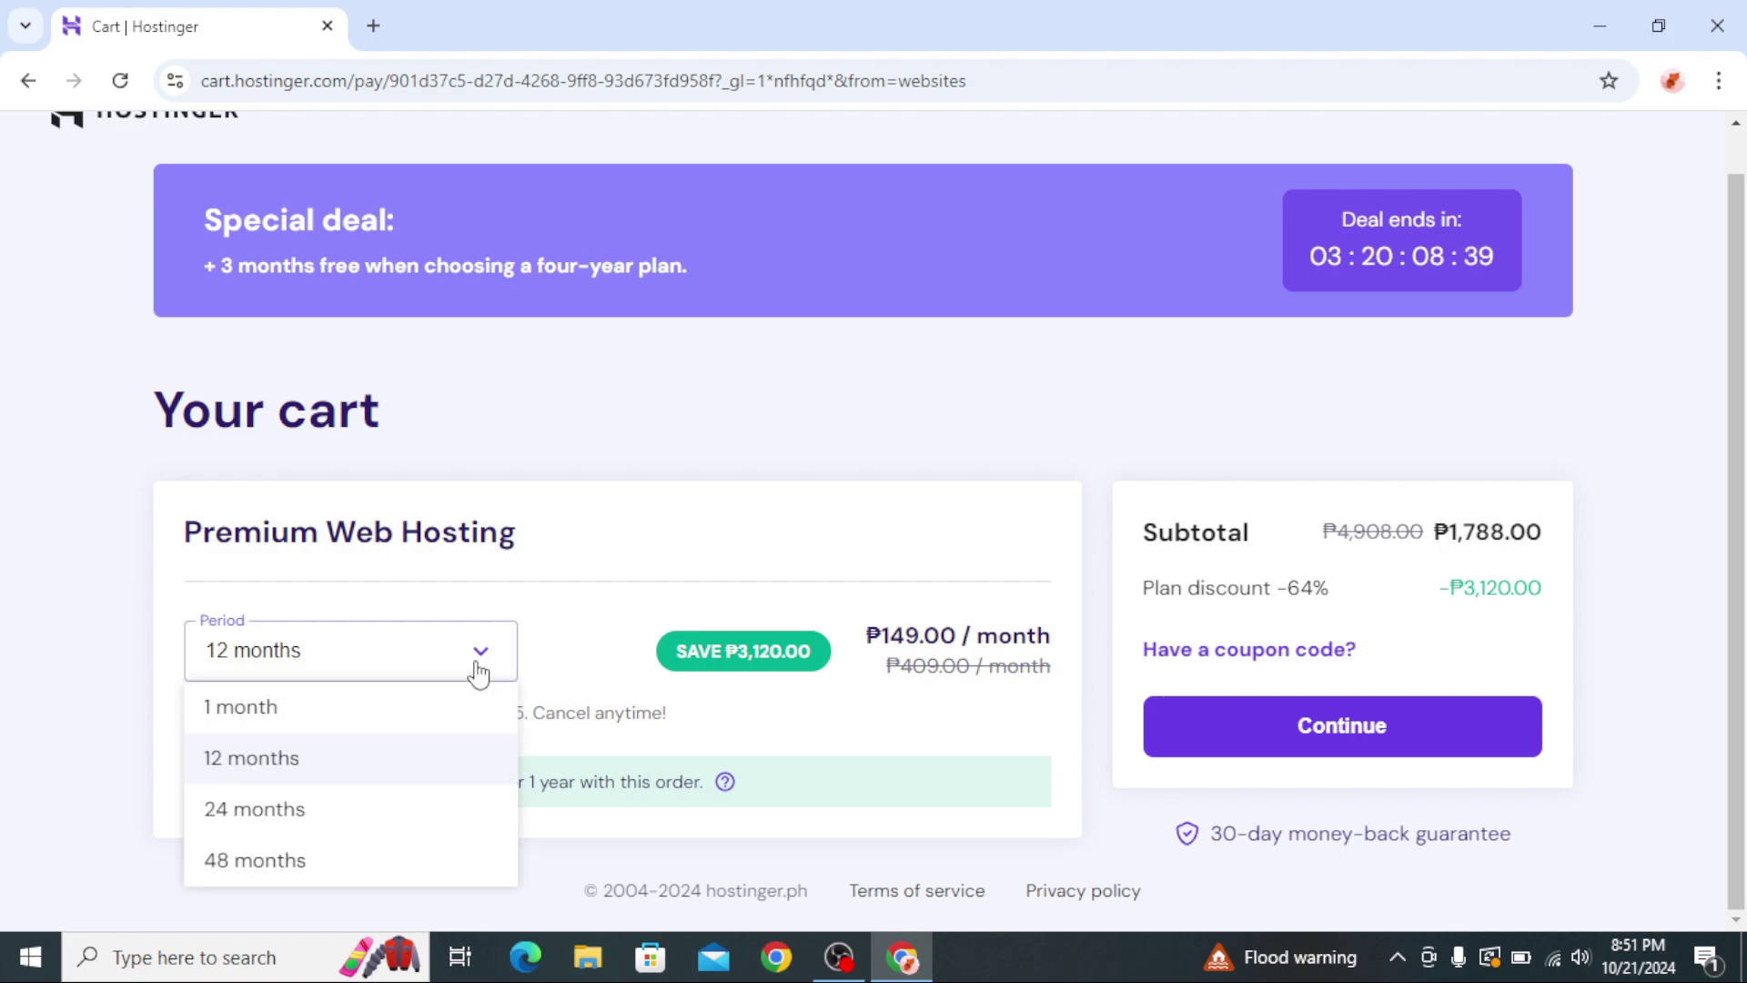
click(421, 871)
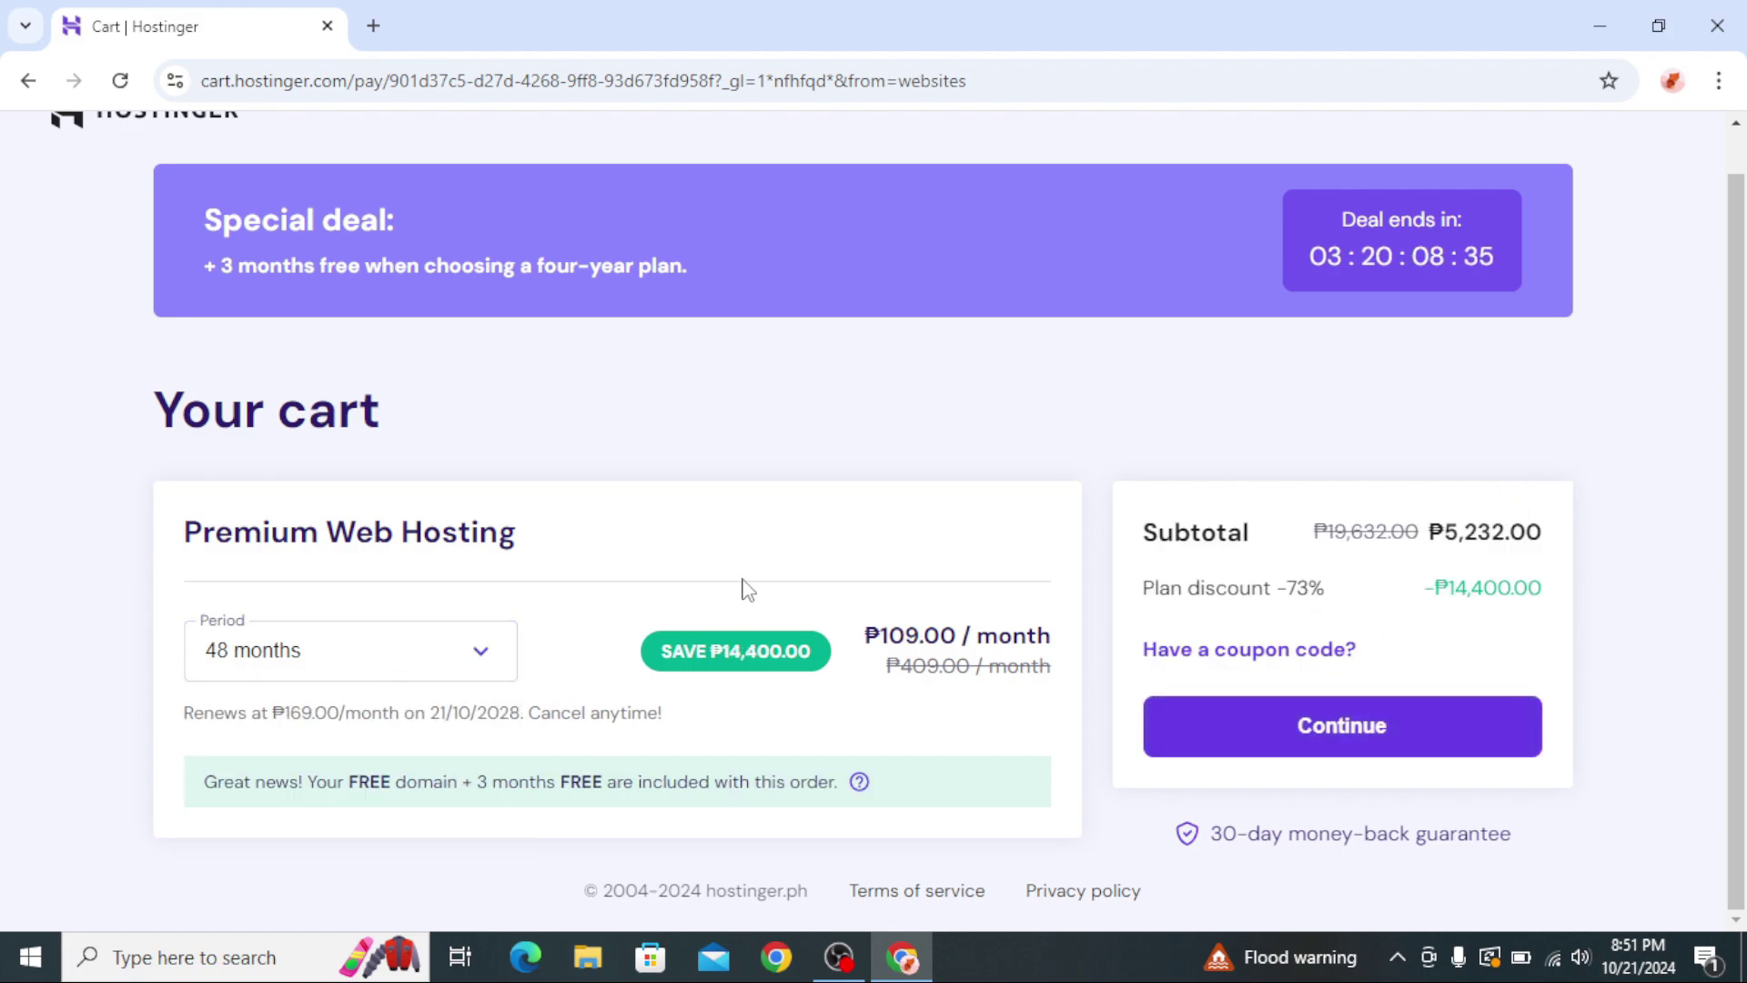
drag(1452, 589, 1606, 619)
click(1619, 644)
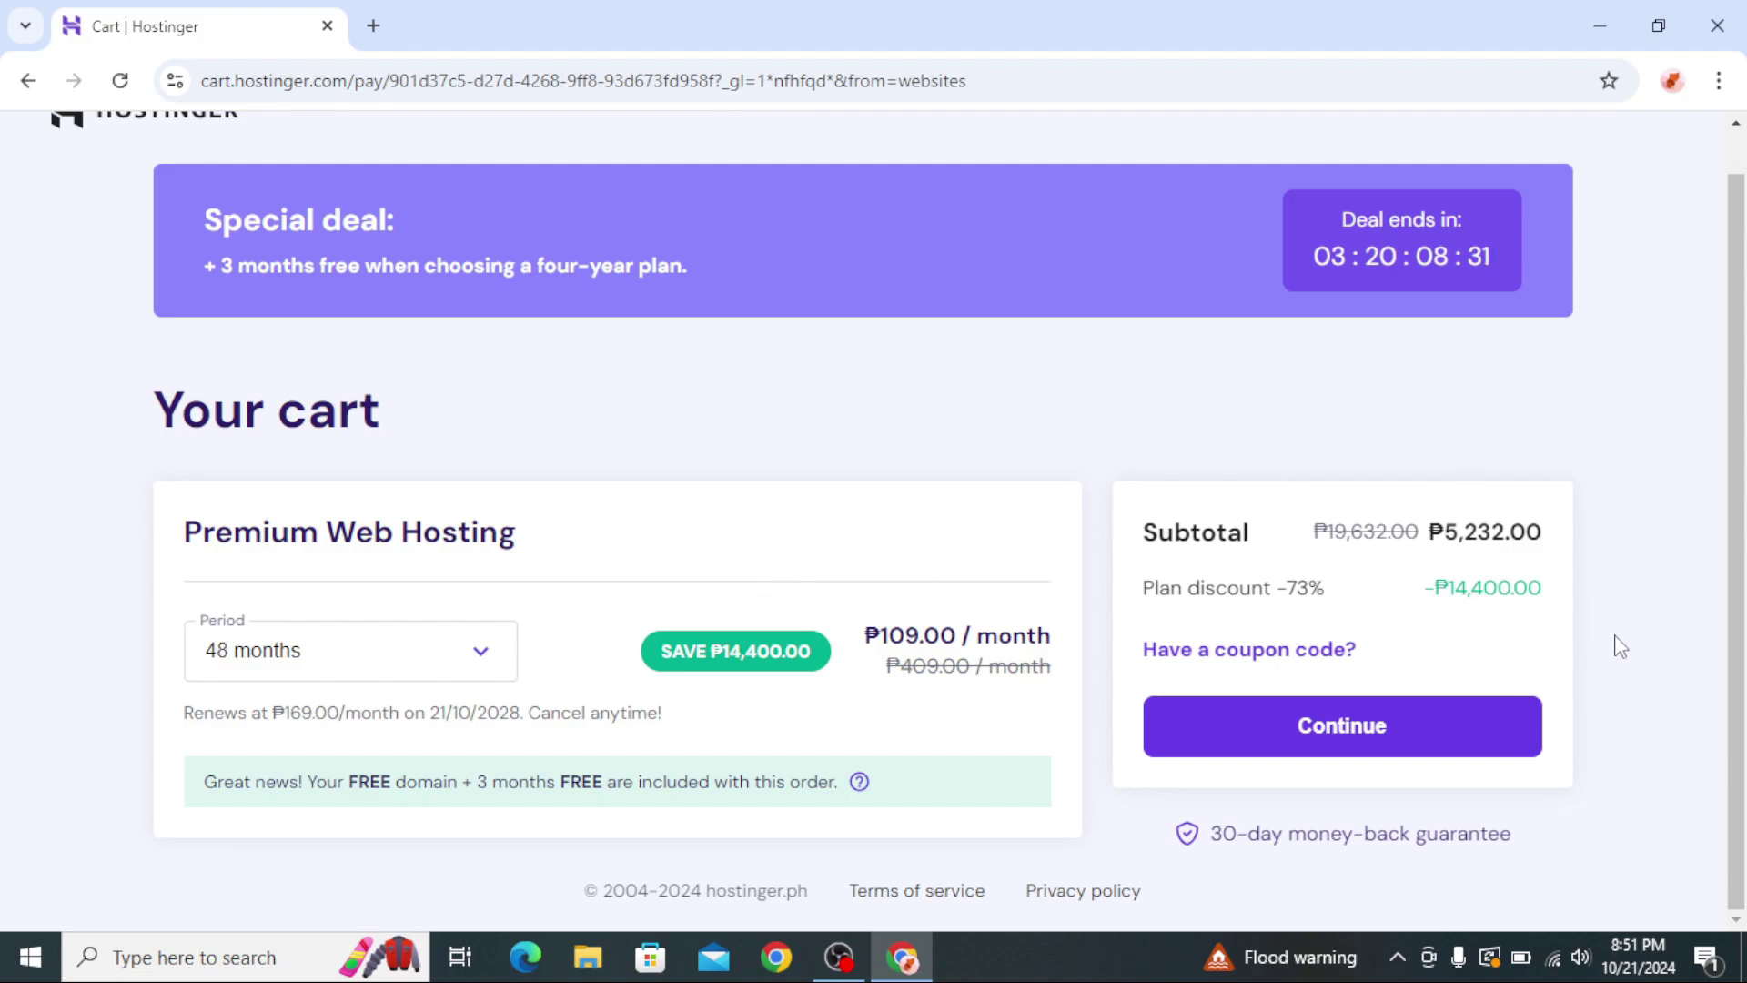
click(1377, 740)
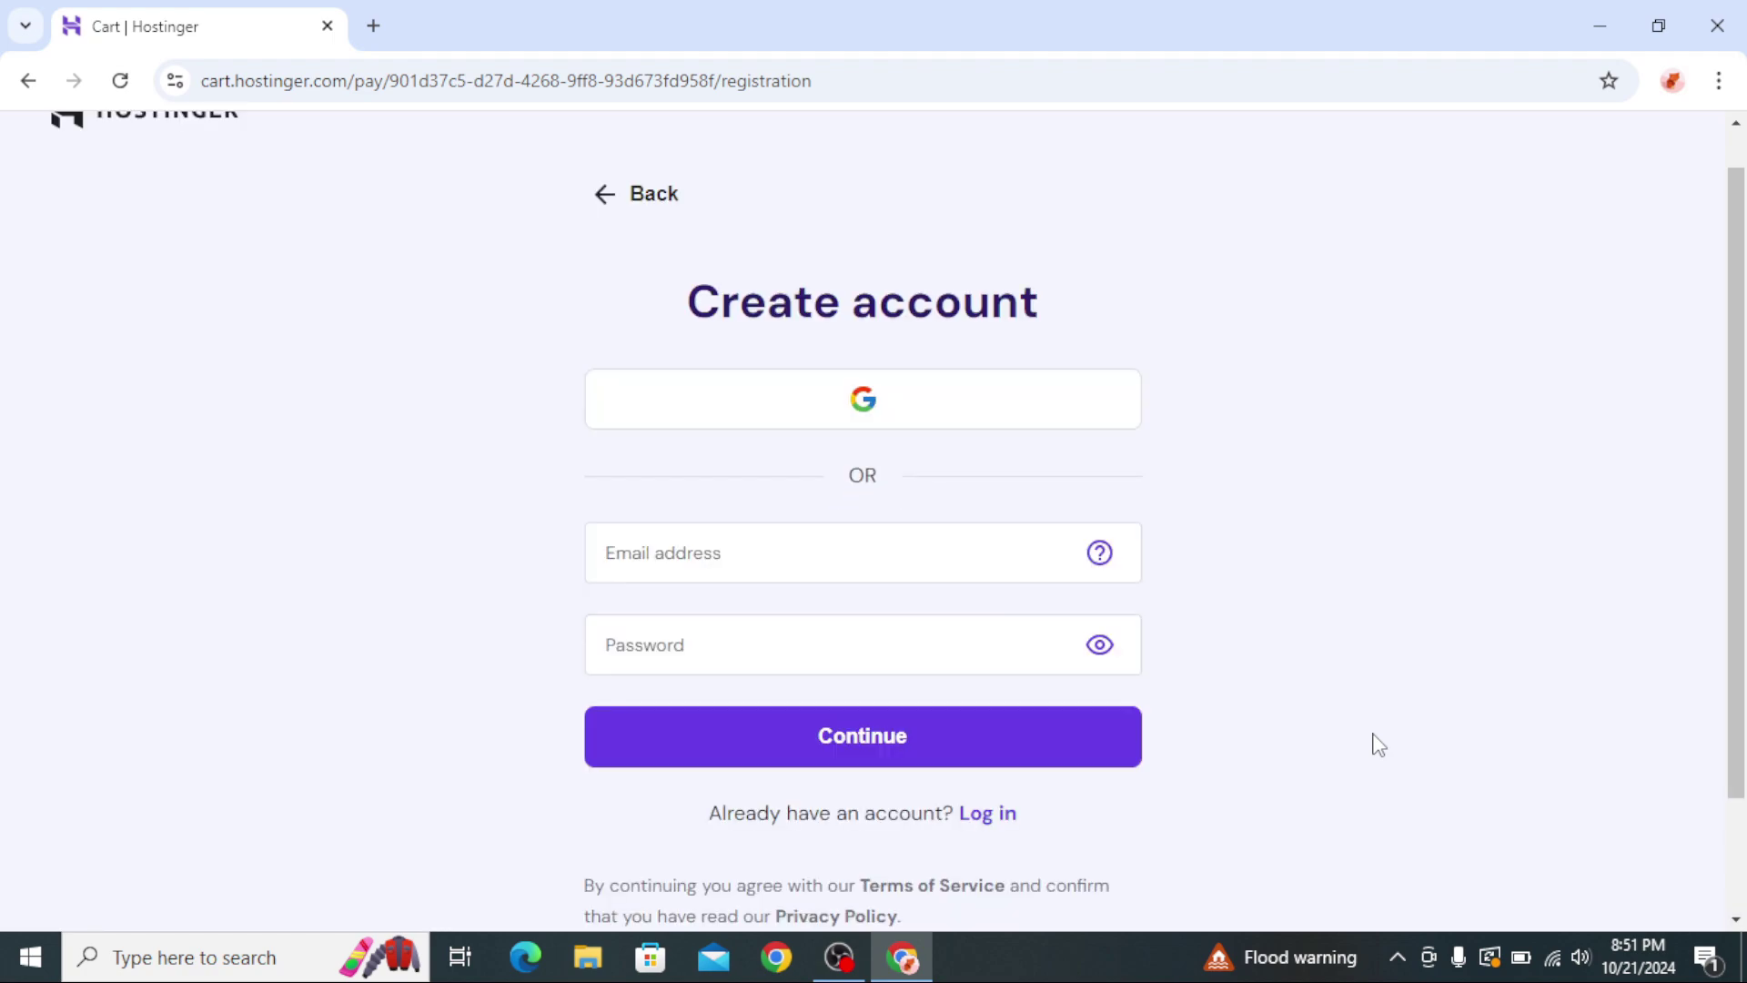
Sign up to Hostinger with a Google account and approve the hostinger.com sign-in
click(1006, 421)
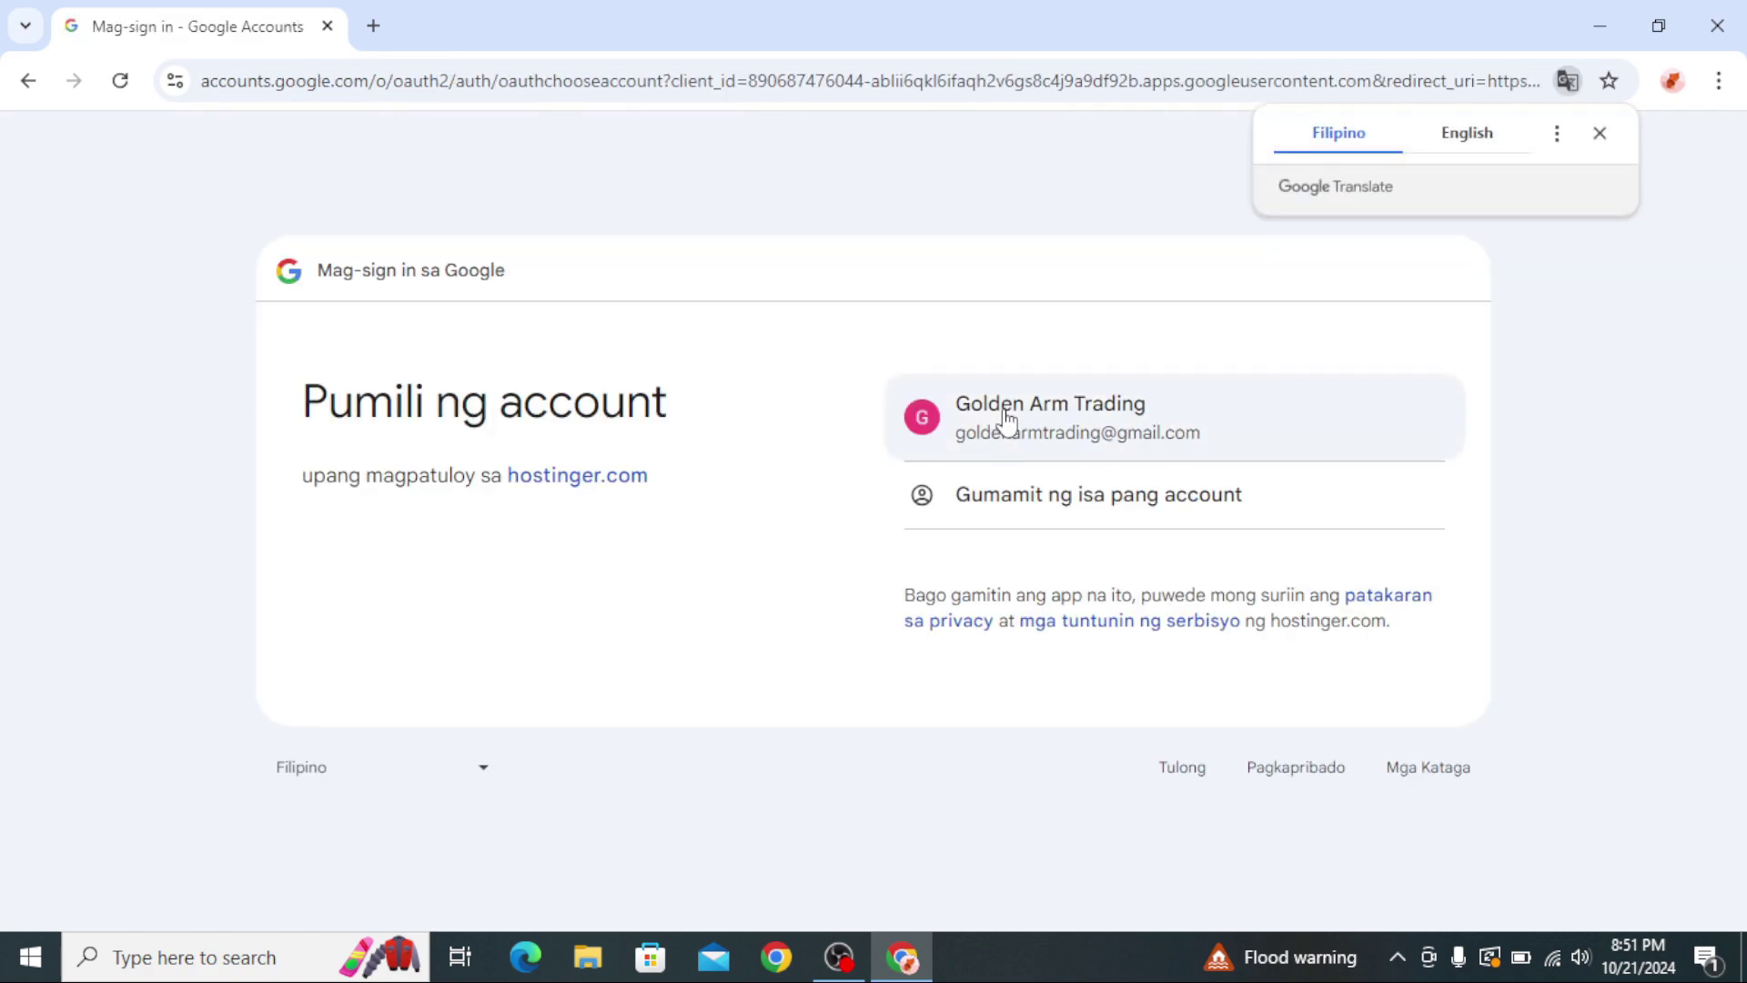
click(1008, 420)
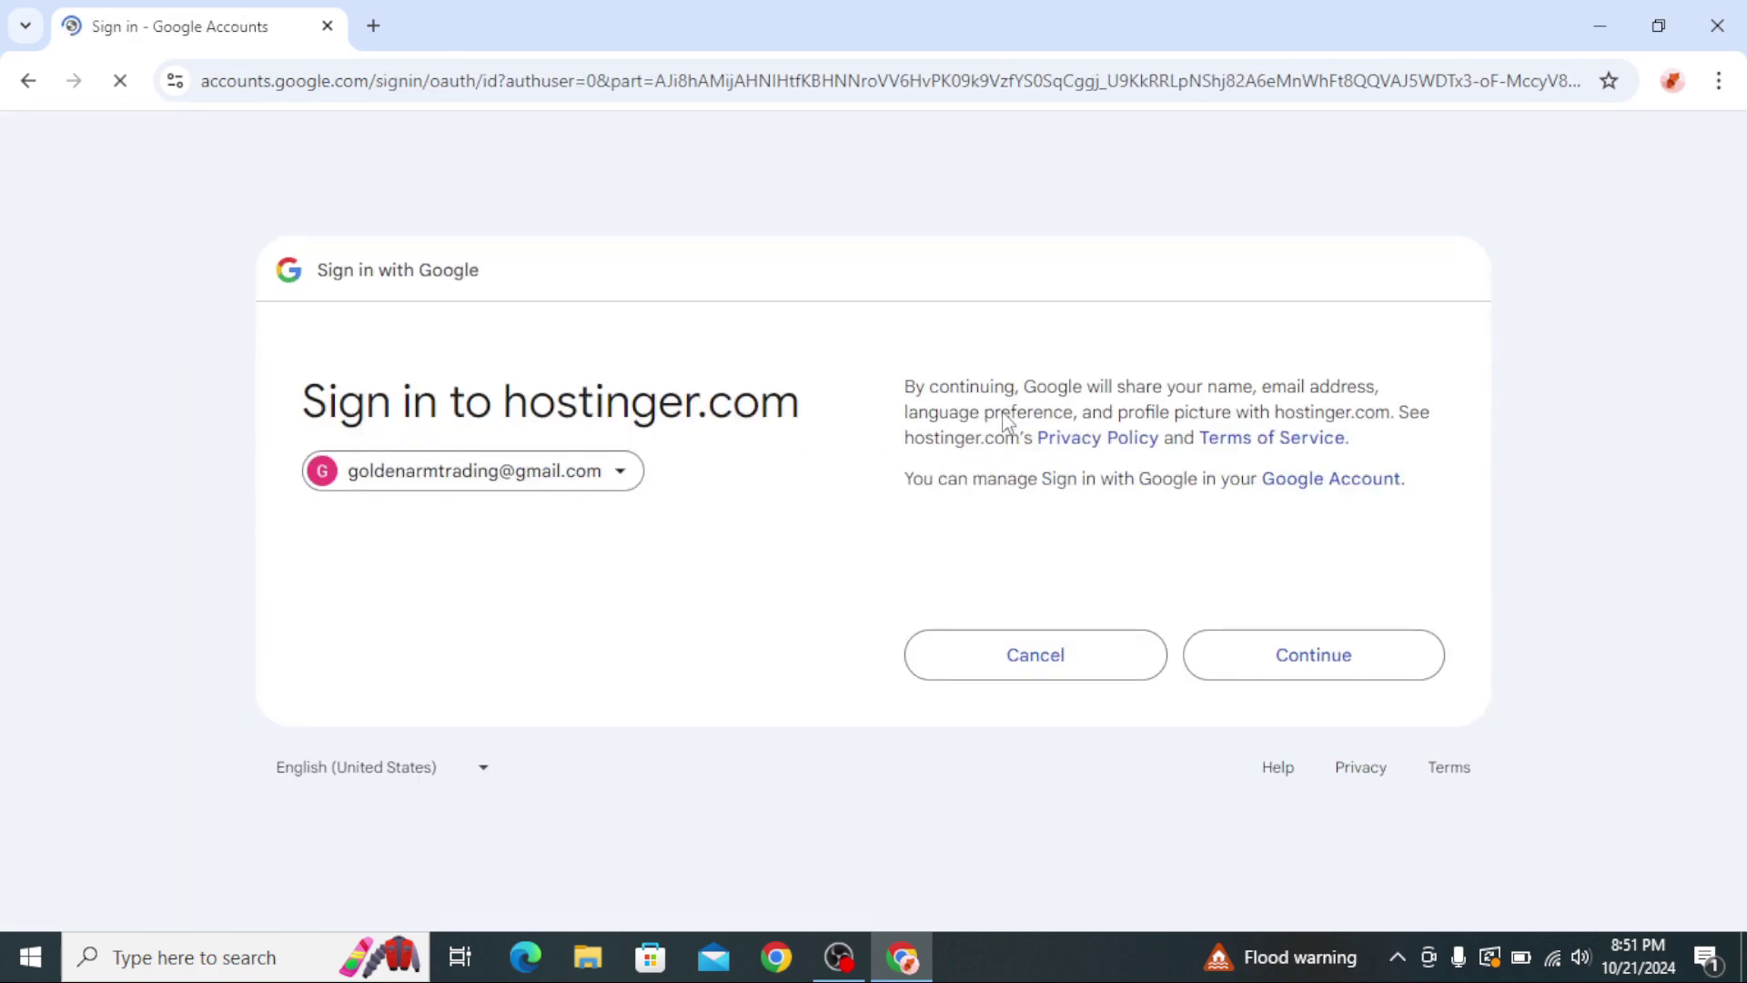
click(1273, 673)
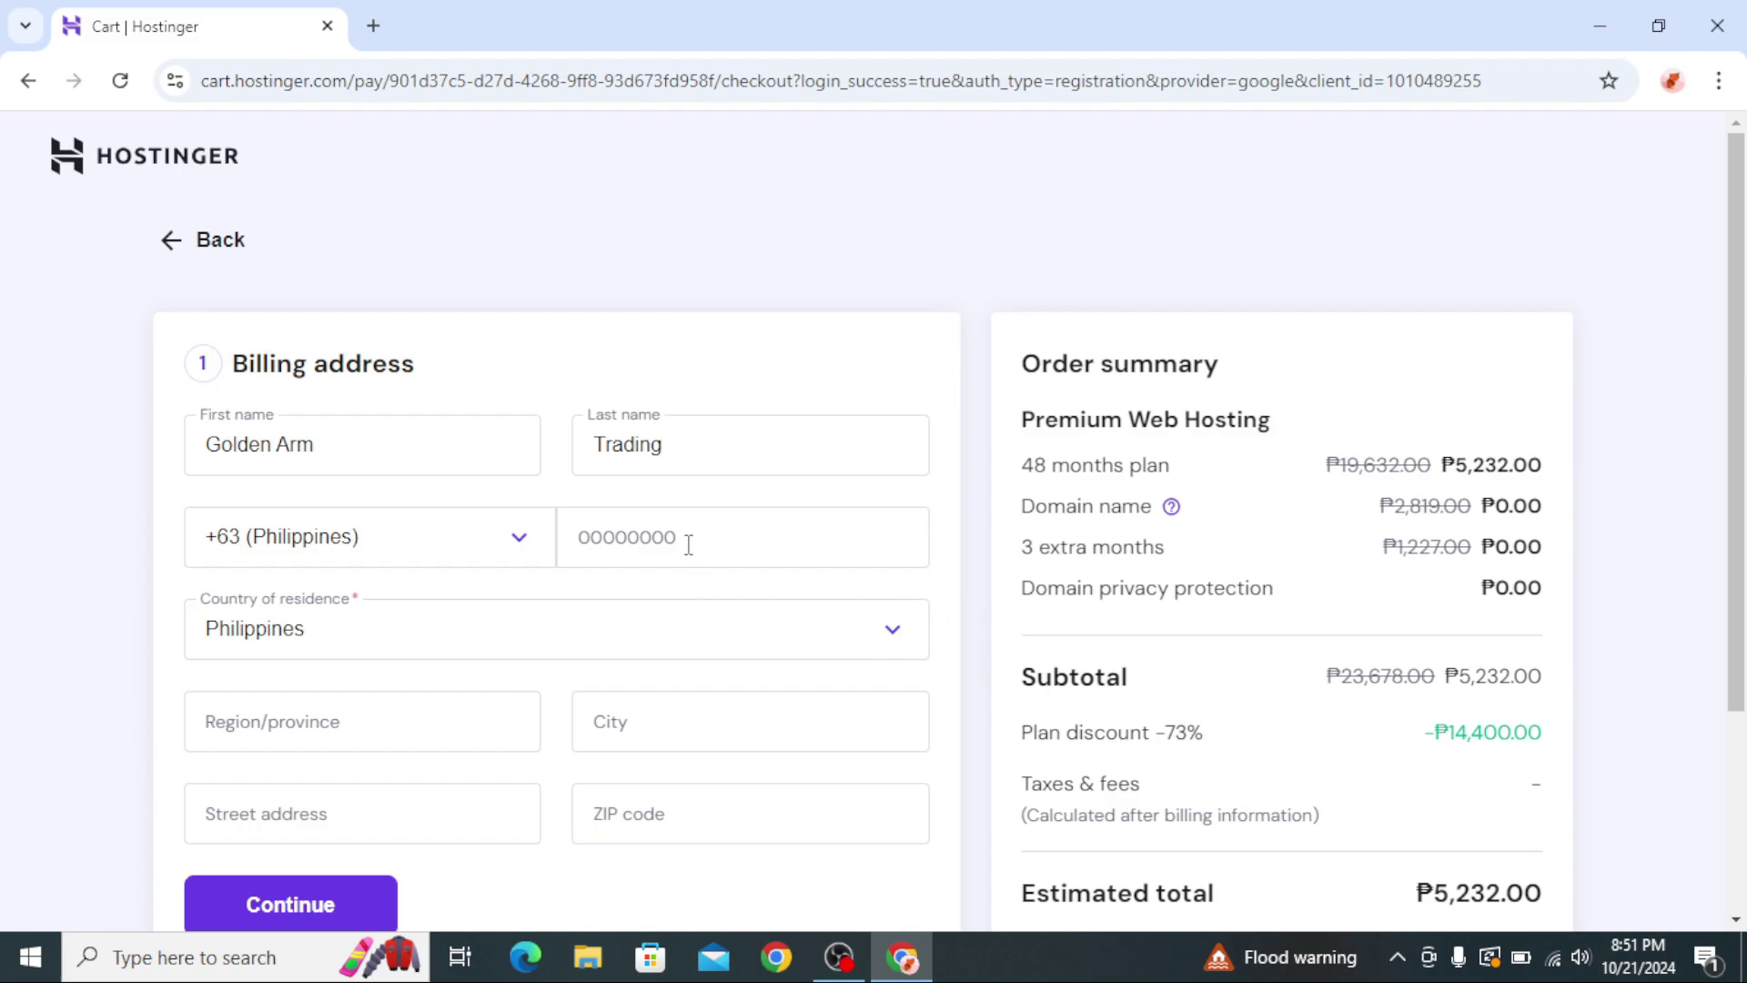
Save the prefilled billing address and select GCash as the payment method
scroll(690, 658, down, 2)
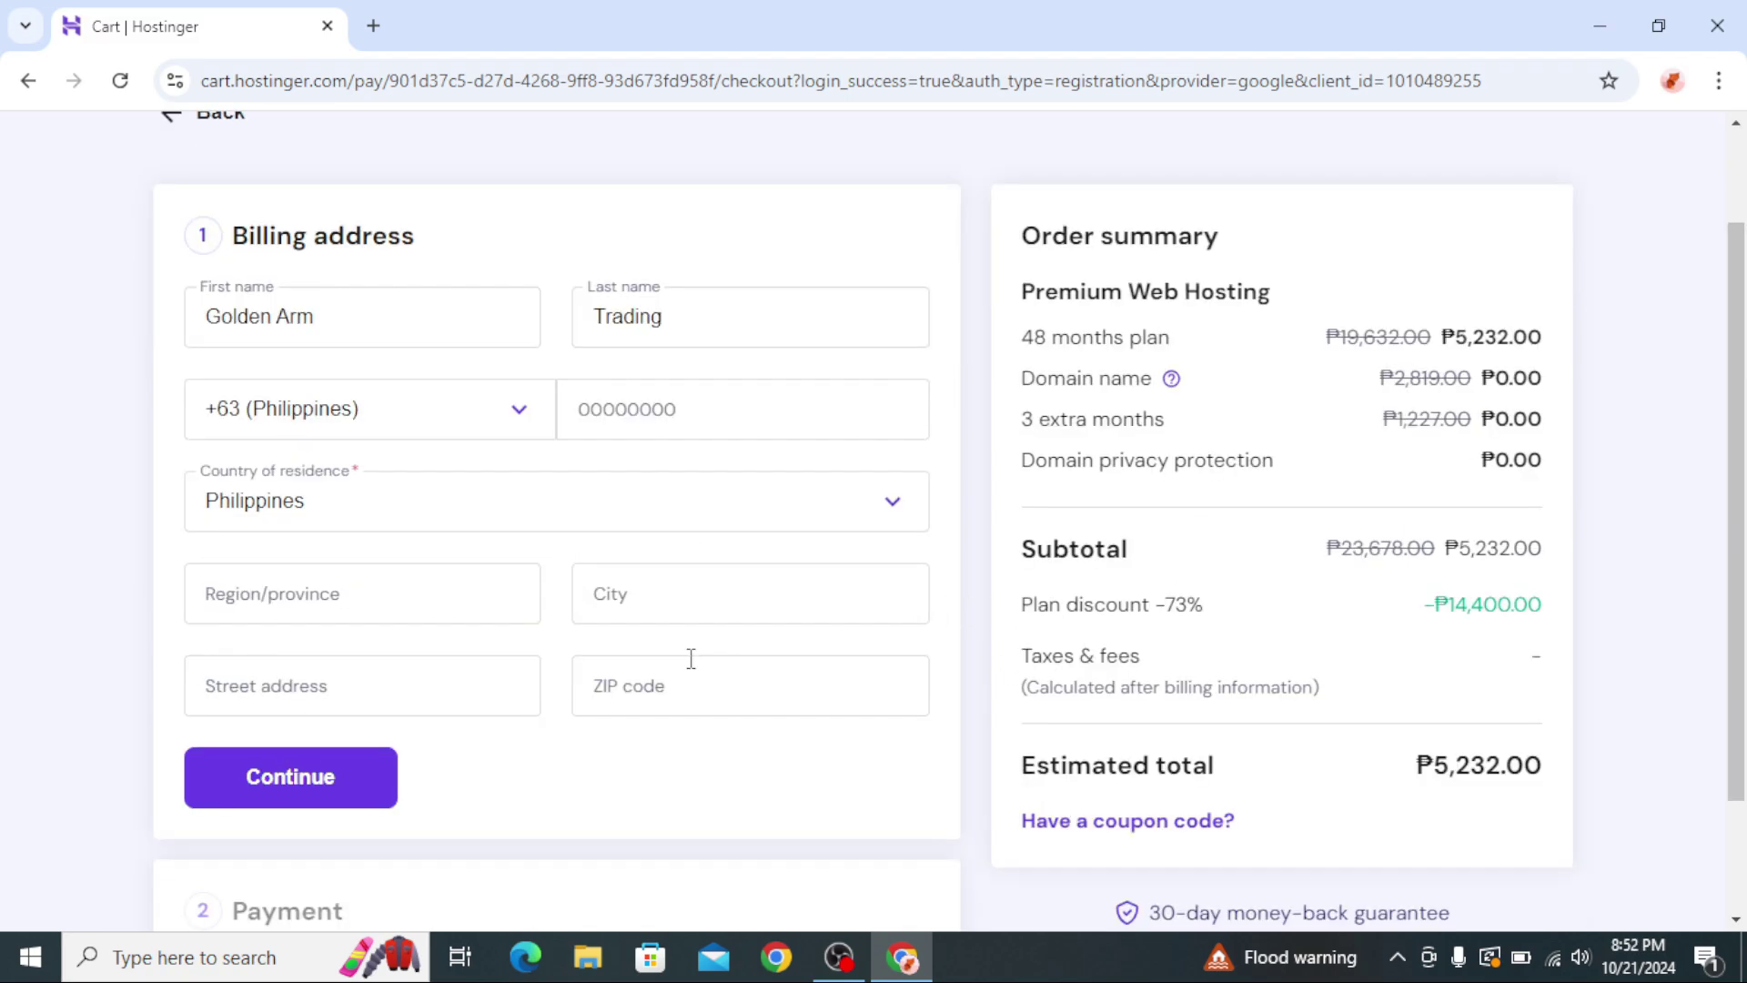
scroll(690, 658, down, 2)
click(343, 657)
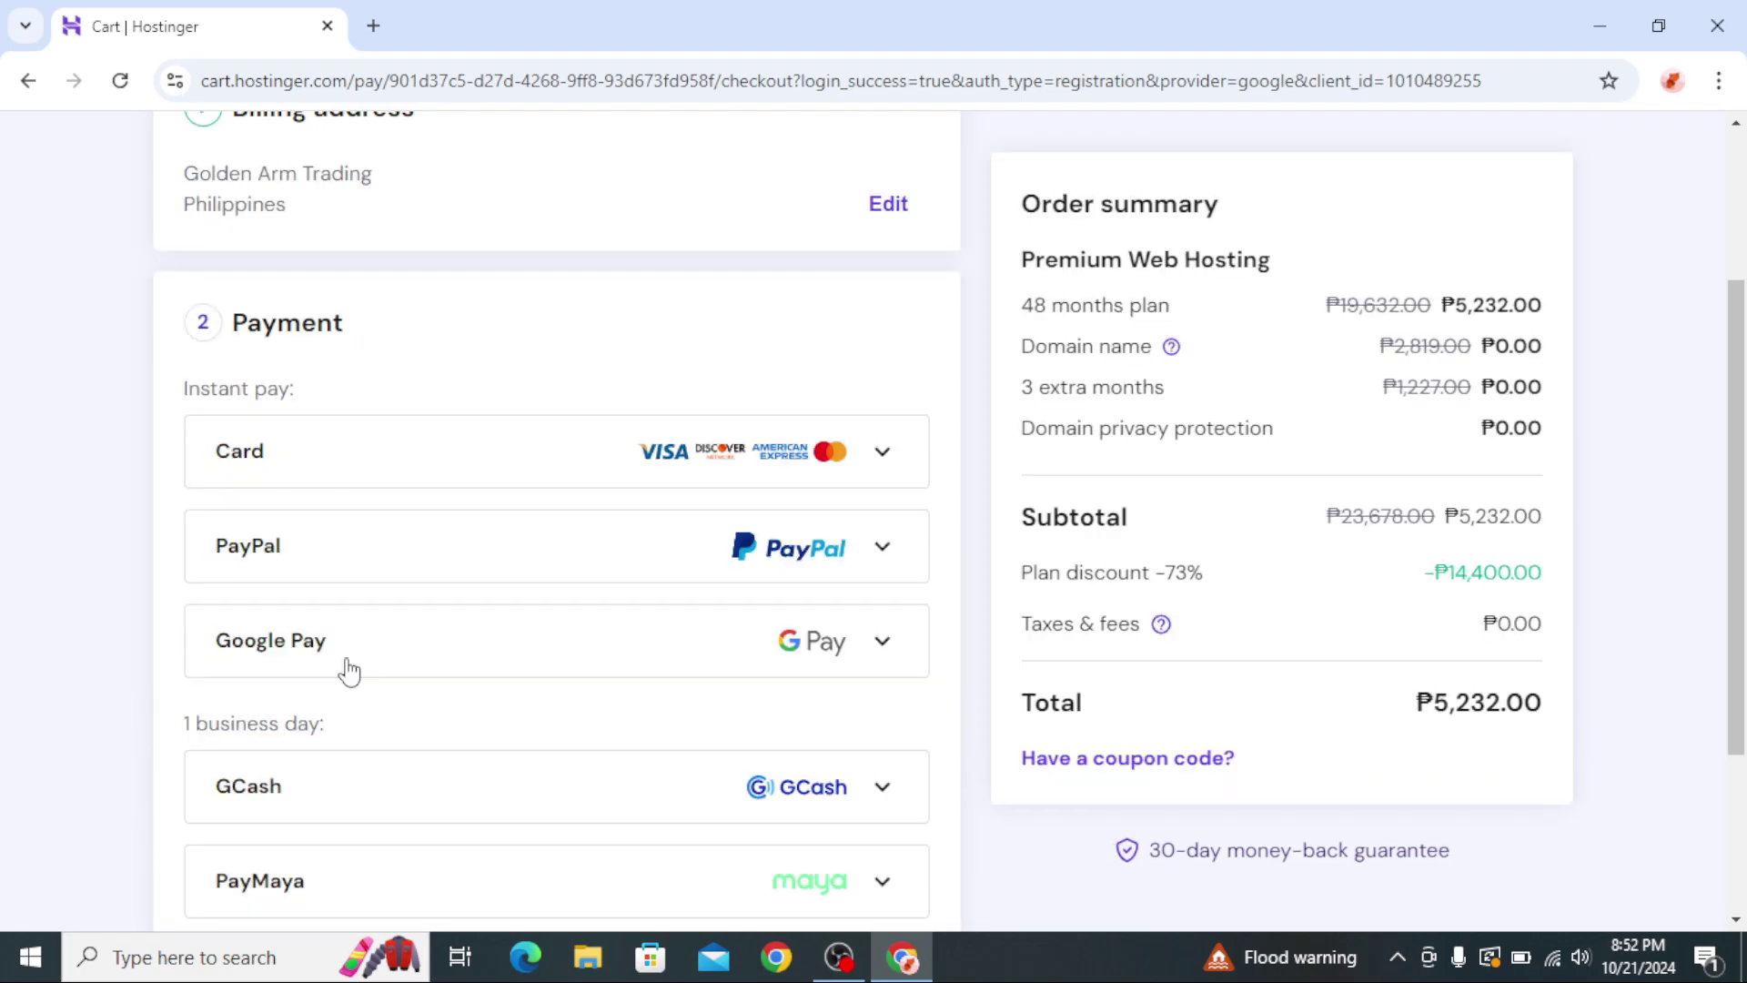
scroll(424, 596, up, 3)
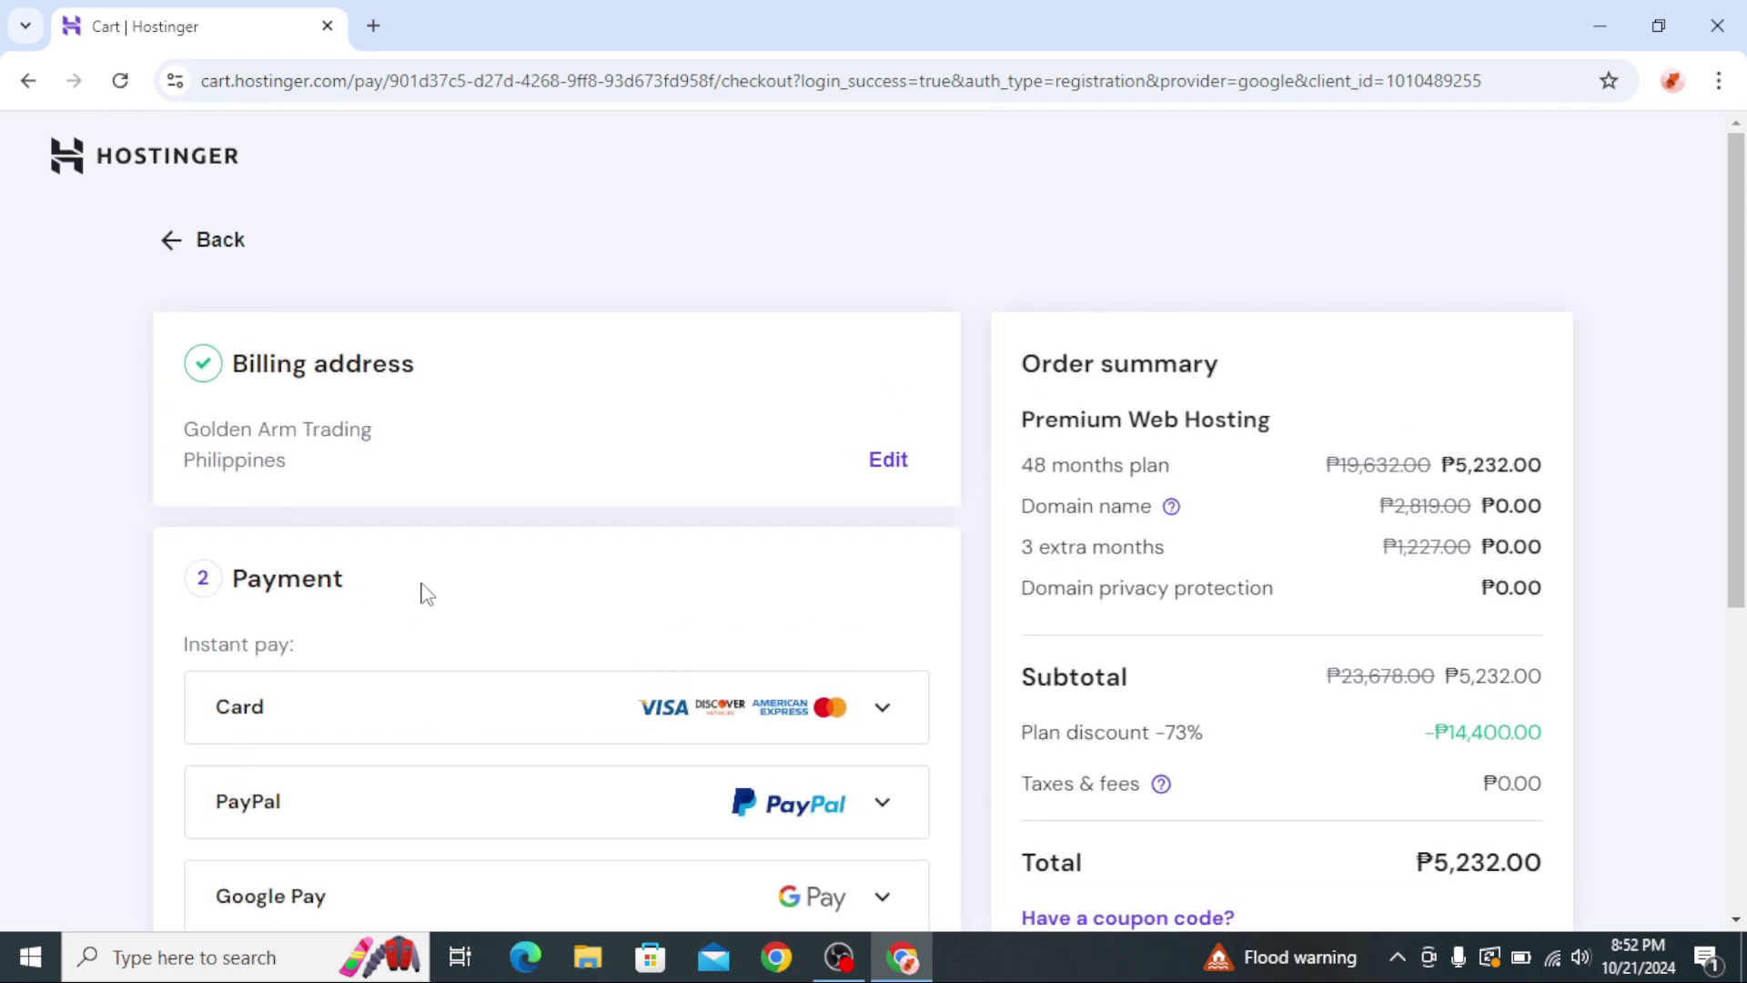
scroll(426, 594, down, 3)
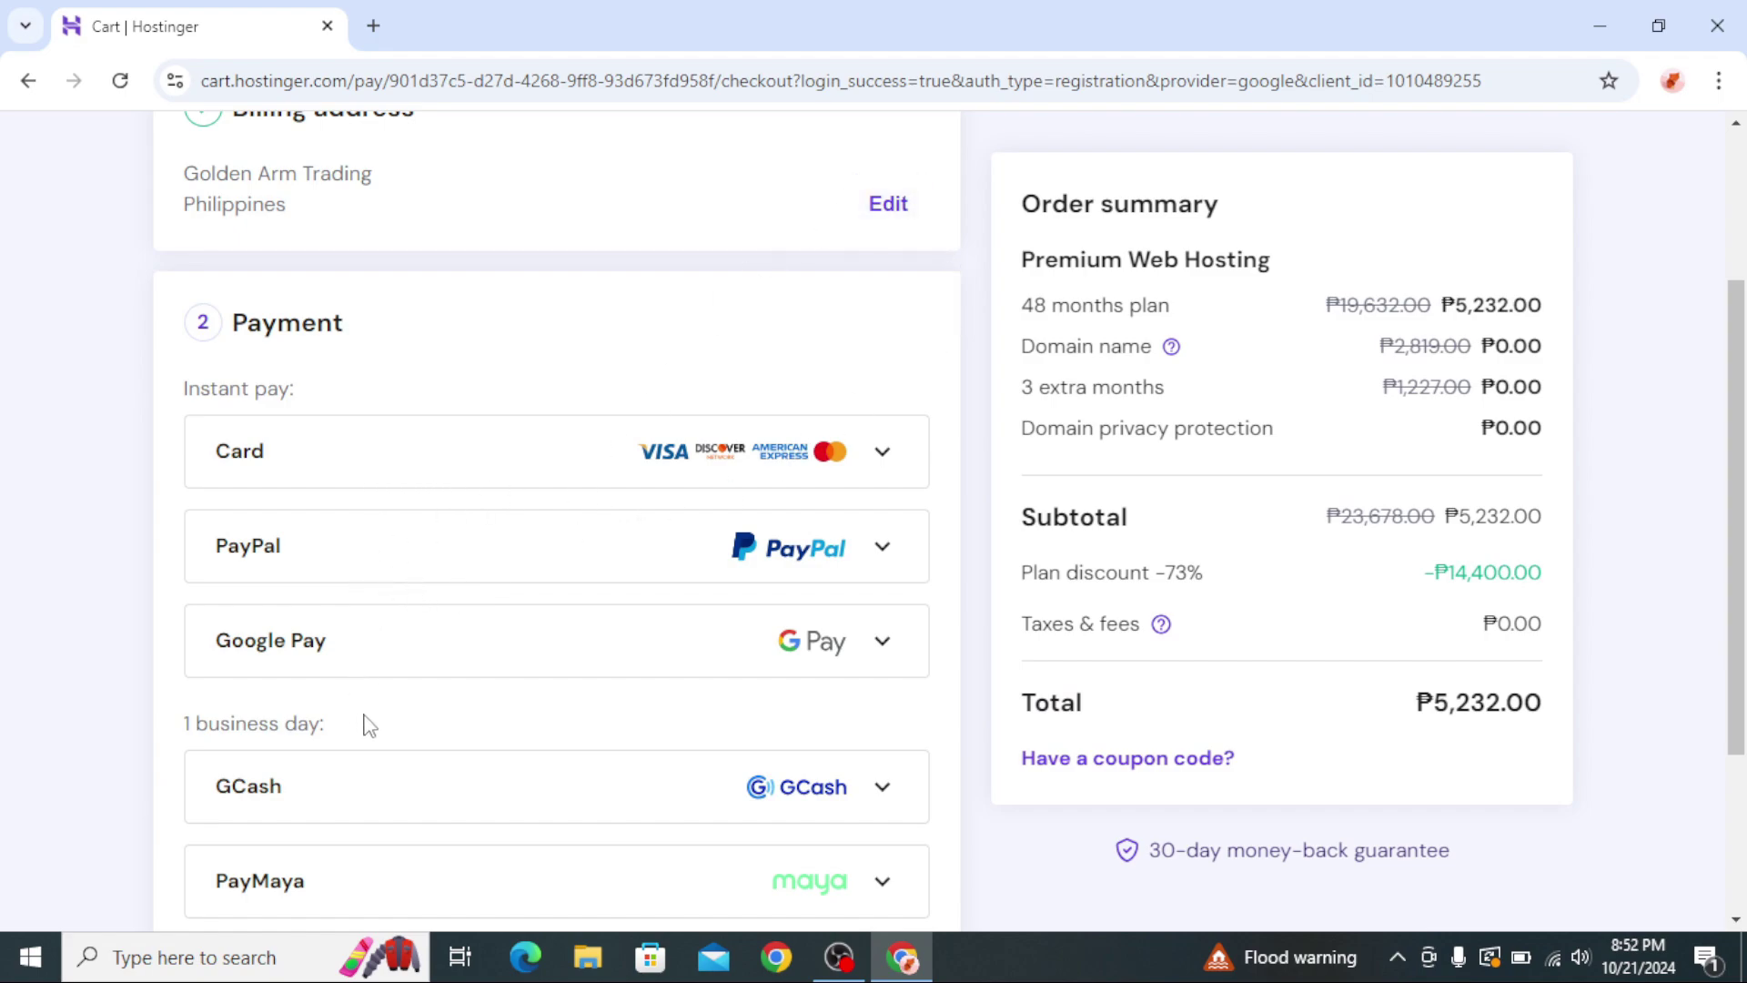
scroll(382, 719, down, 3)
click(455, 551)
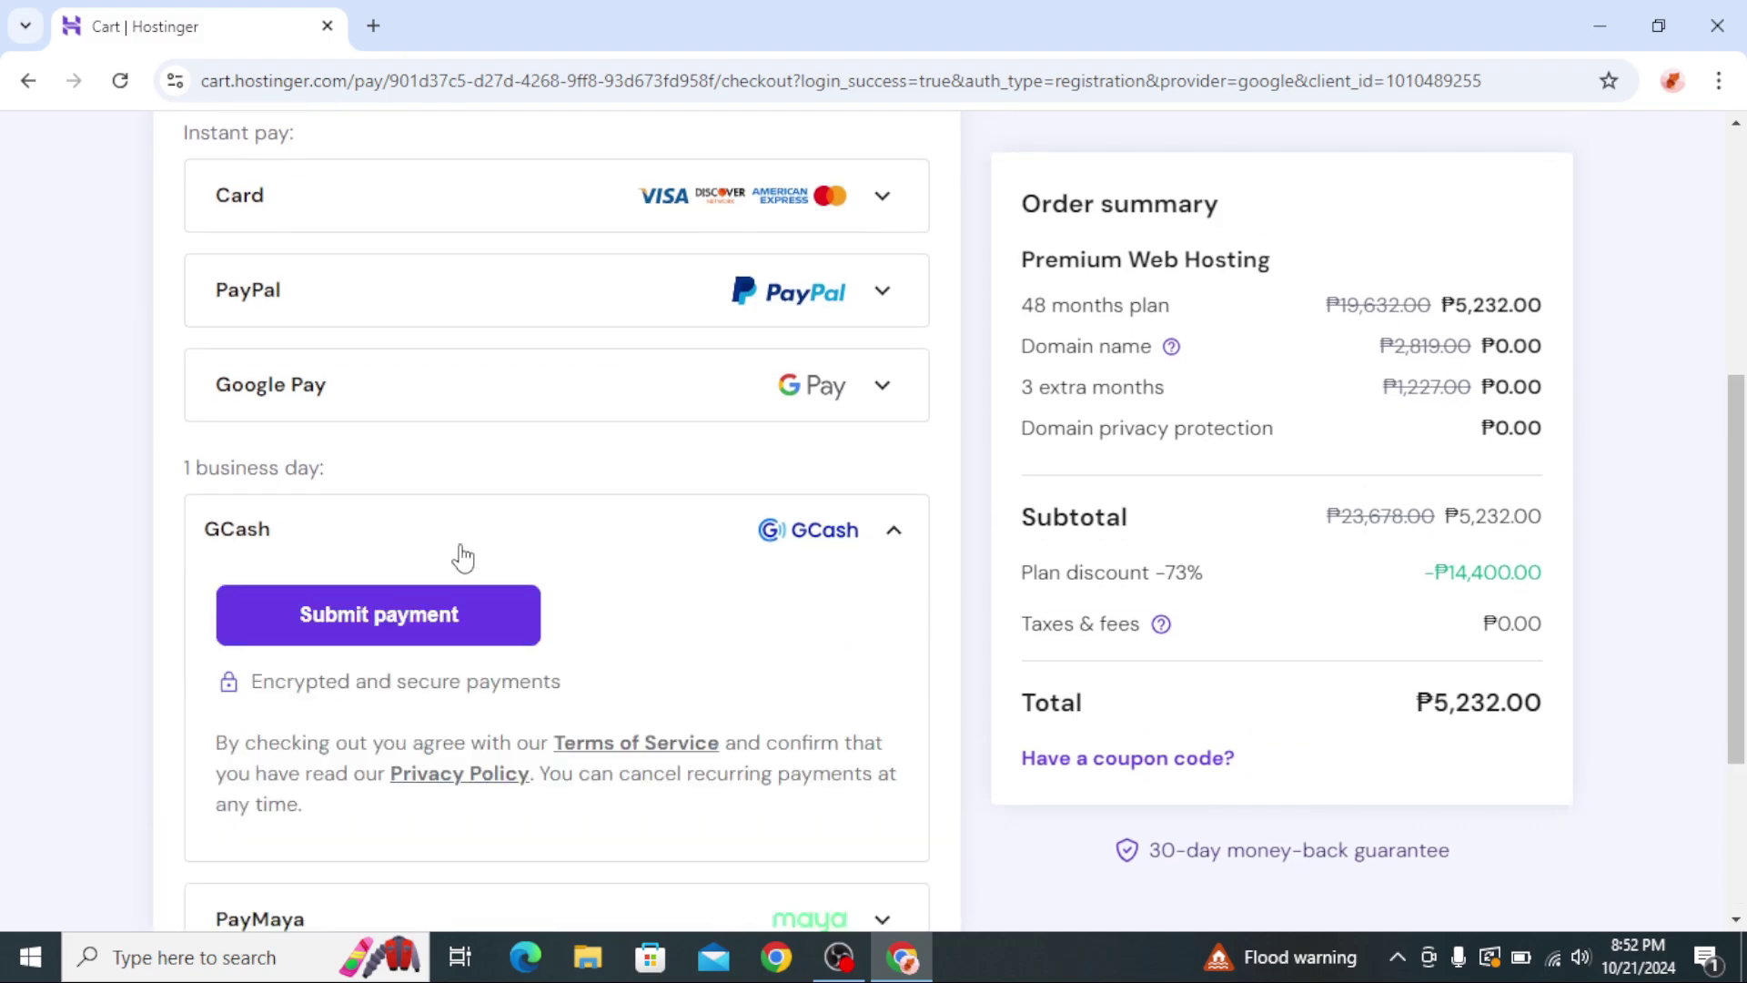
Submit the payment and log in to GCash with the mobile number, authentication code and MPIN
click(435, 626)
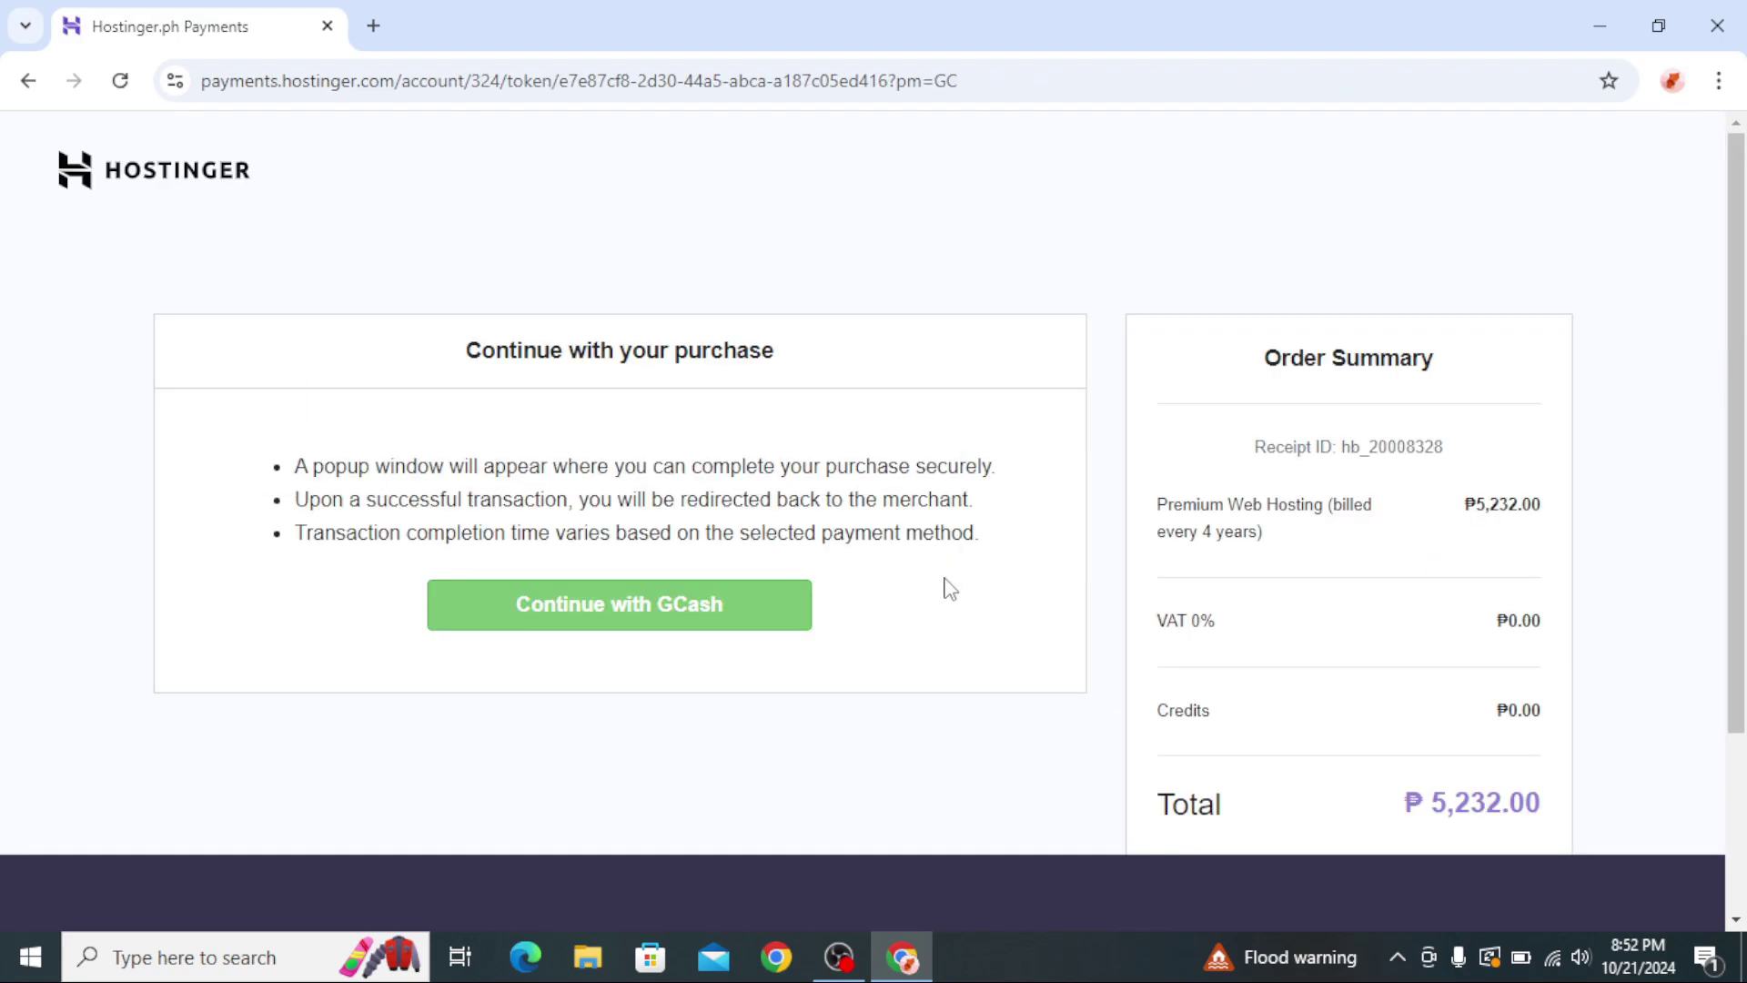
scroll(1243, 652, down, 2)
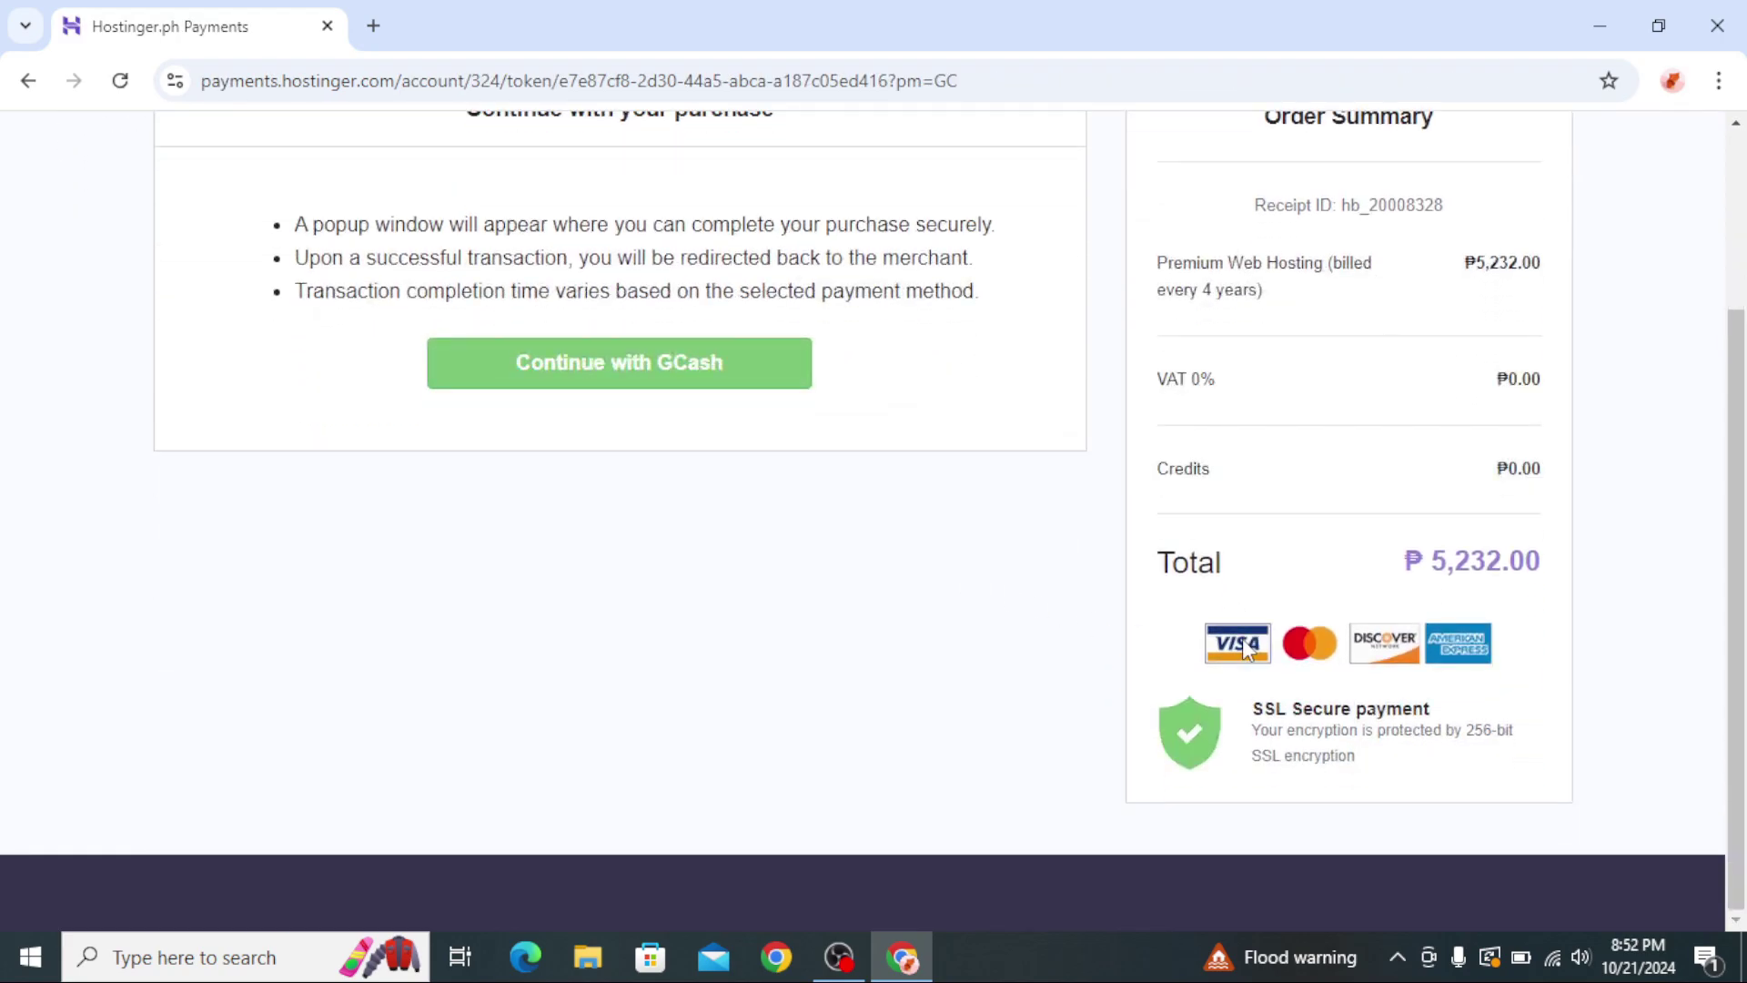
scroll(1244, 648, up, 3)
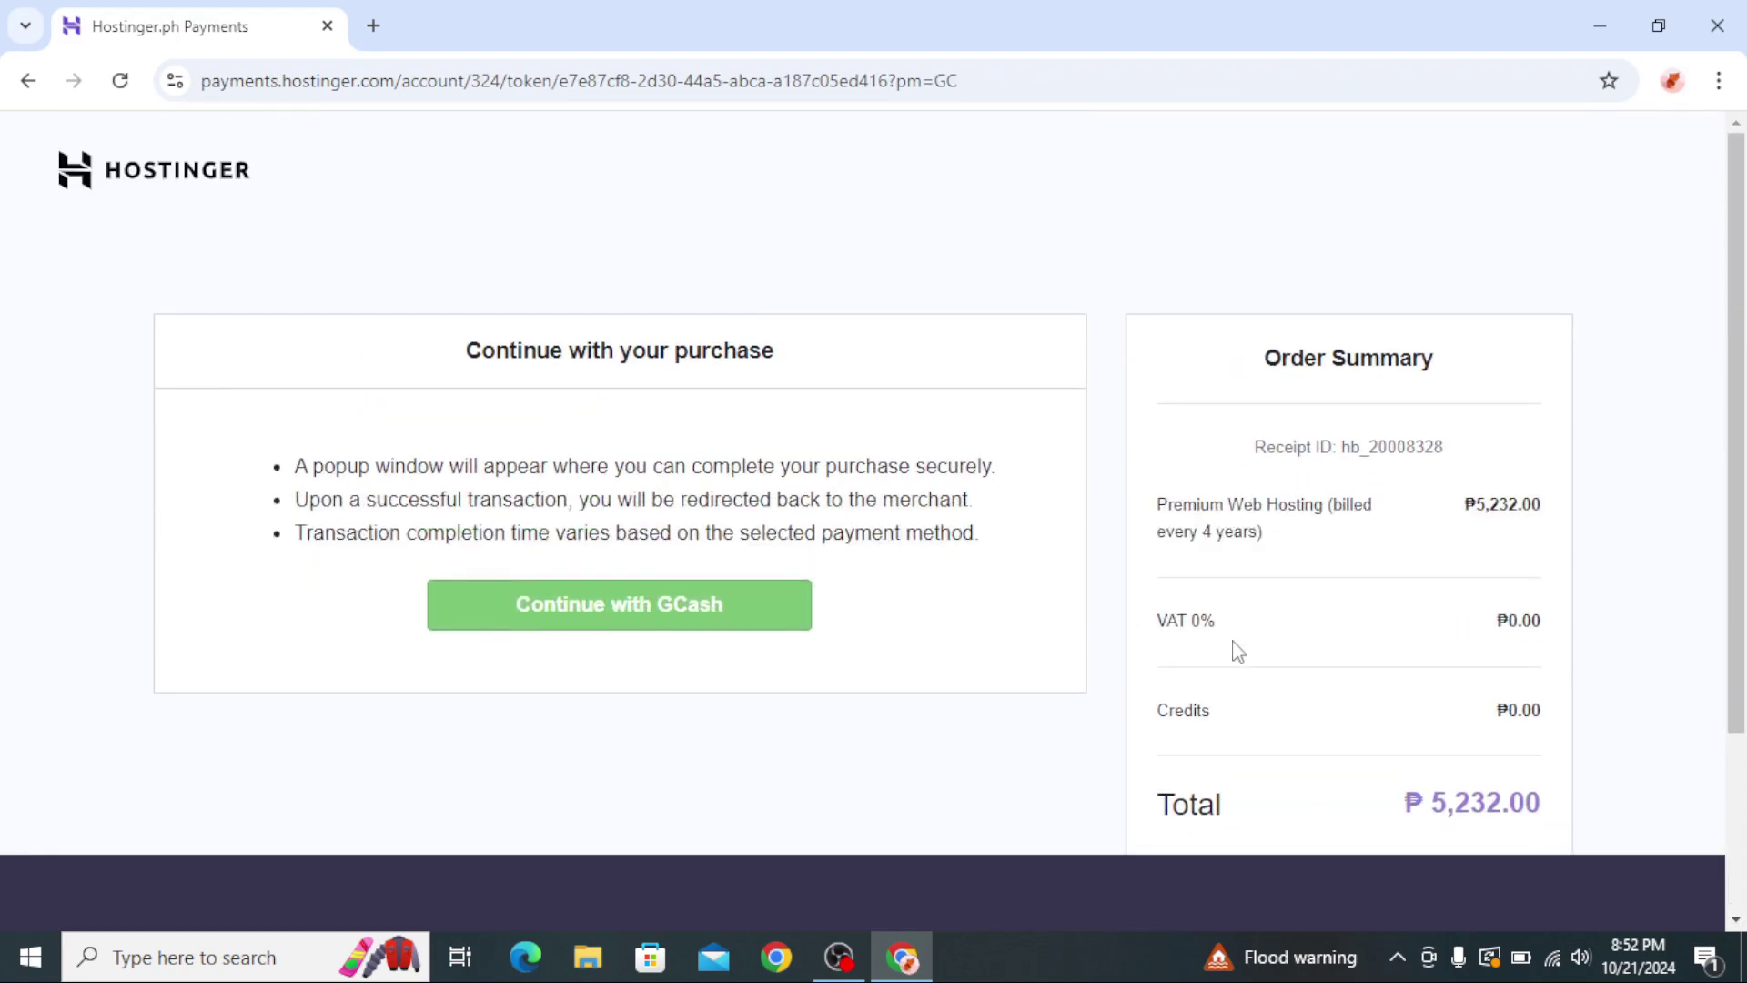
click(636, 608)
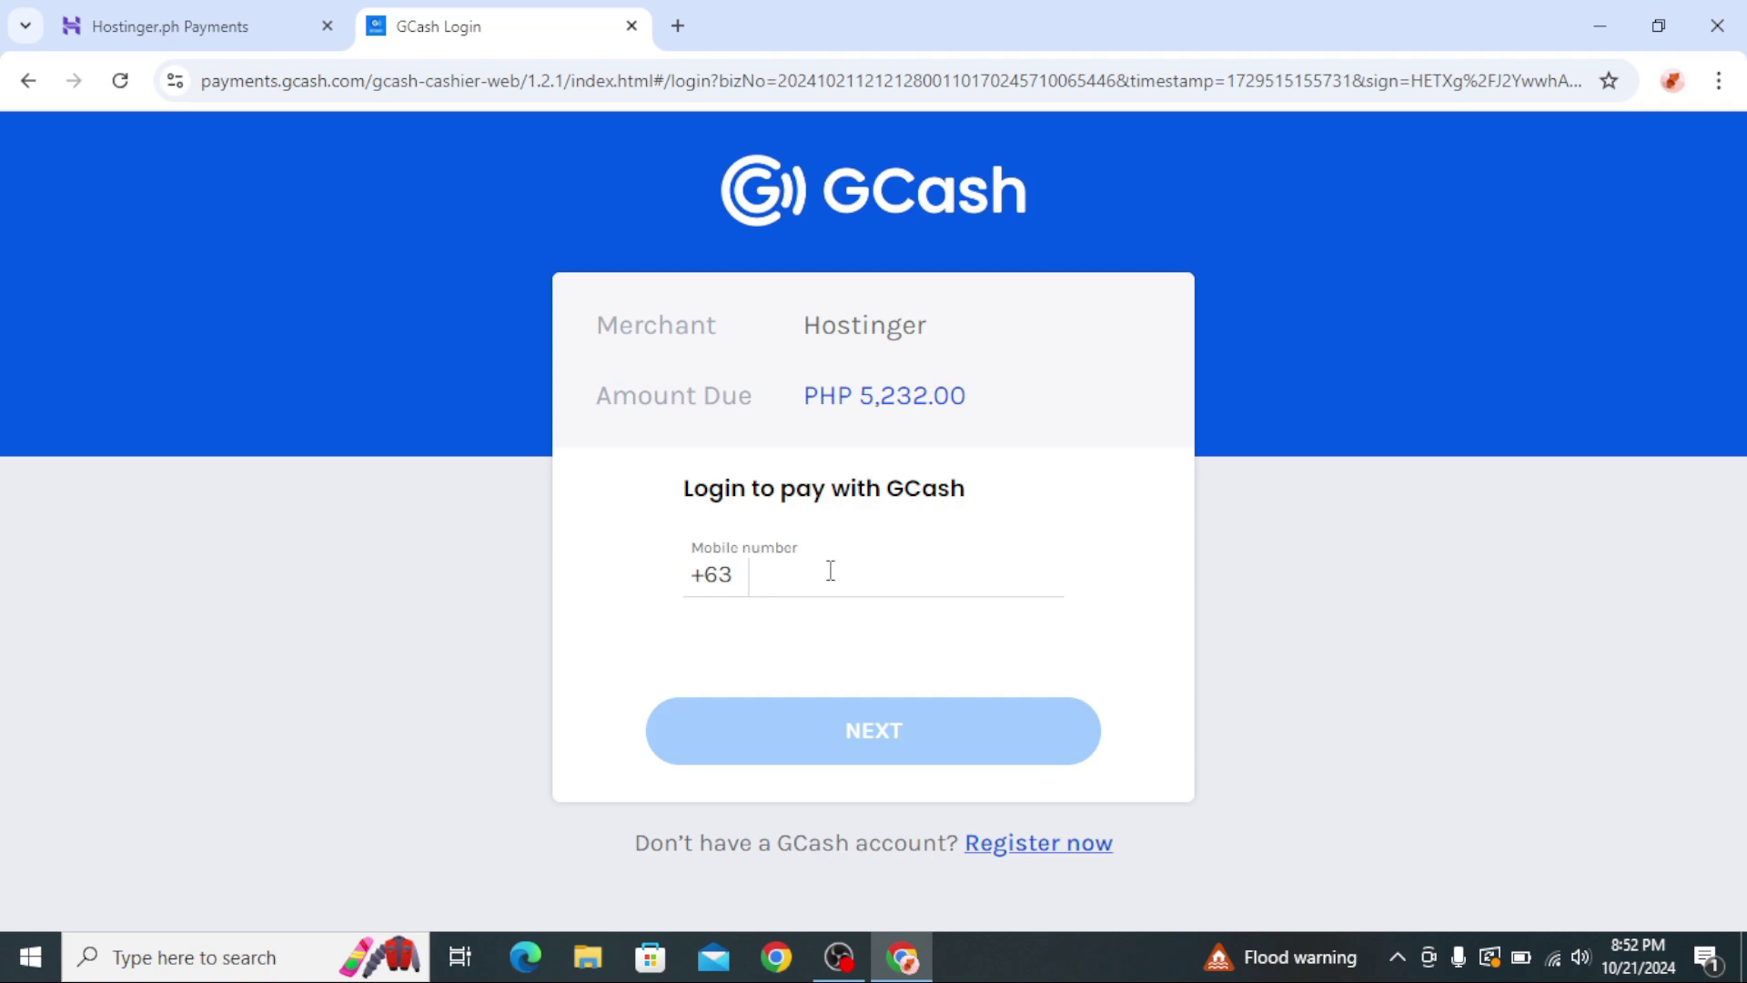
click(830, 570)
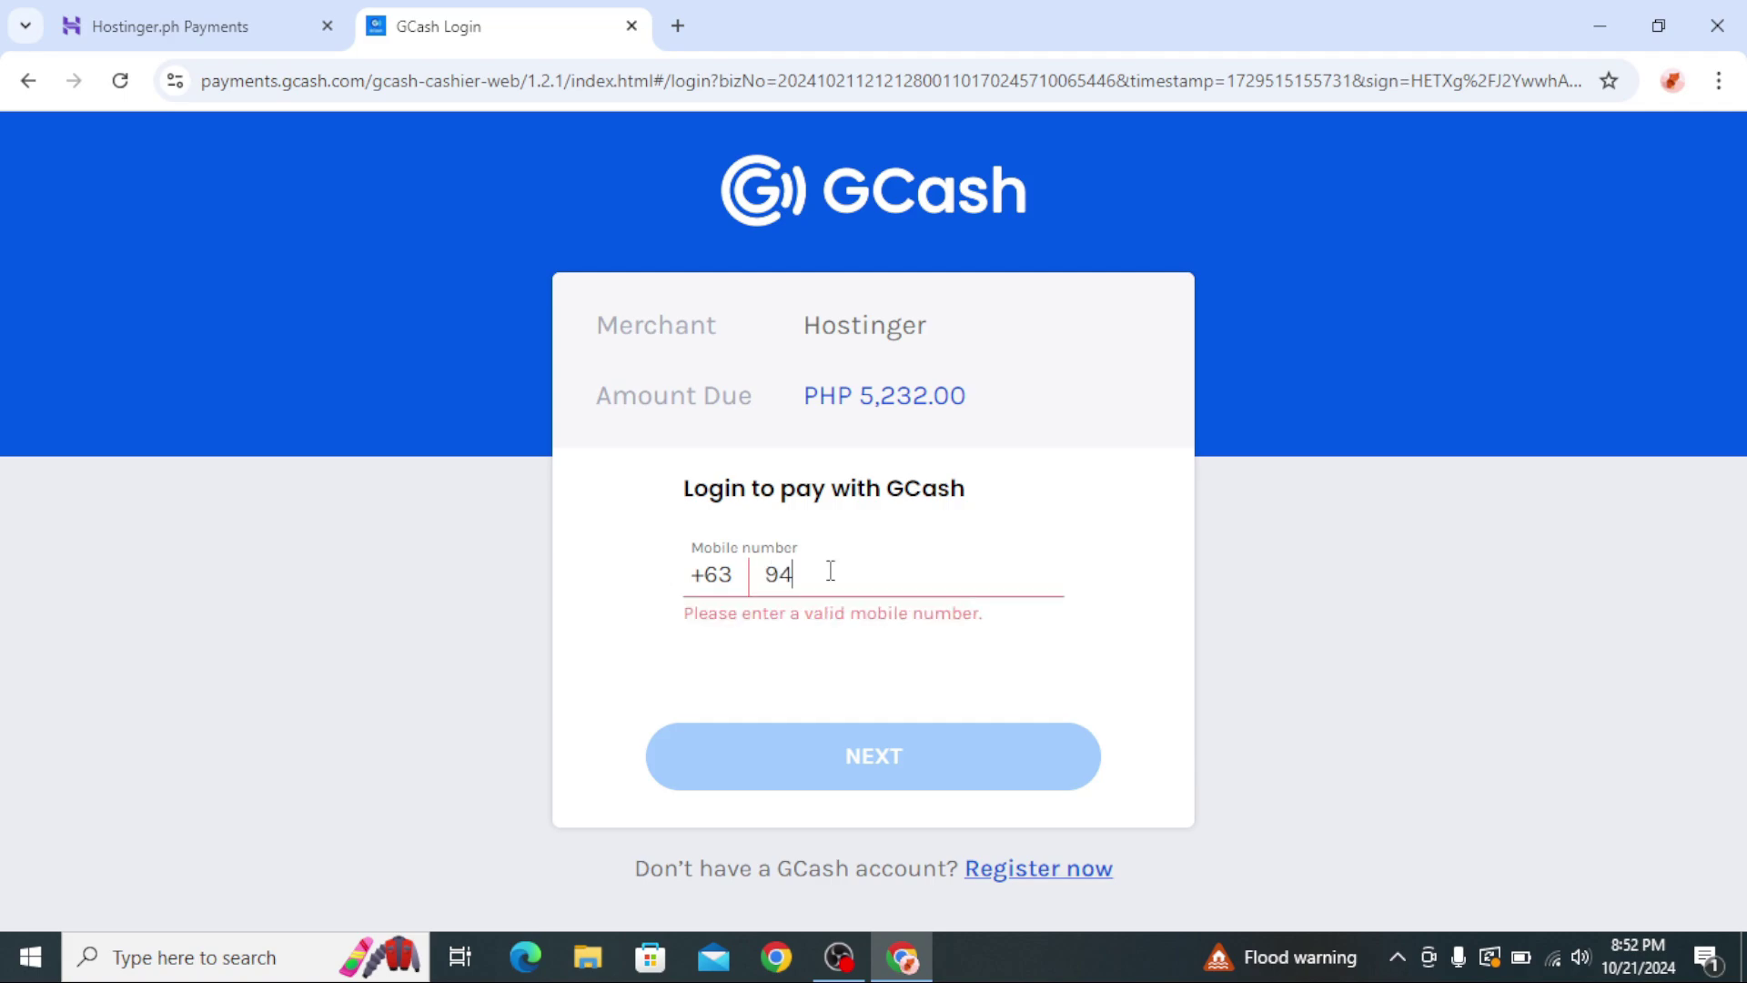
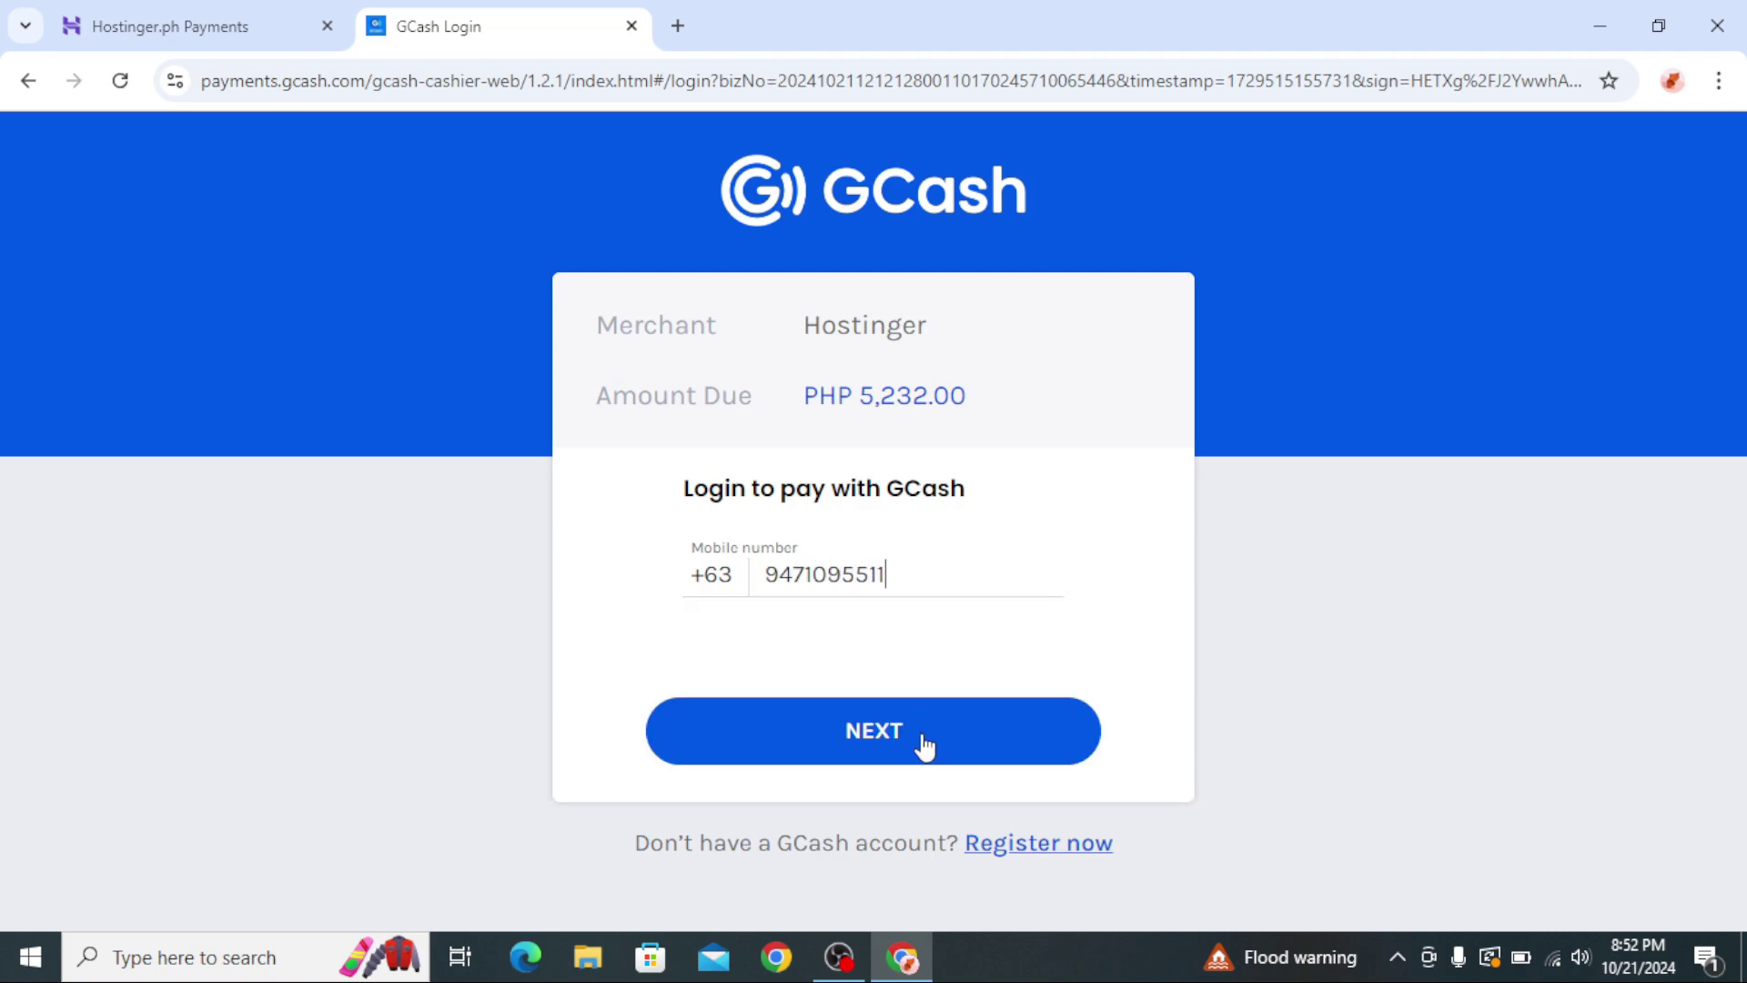
click(921, 734)
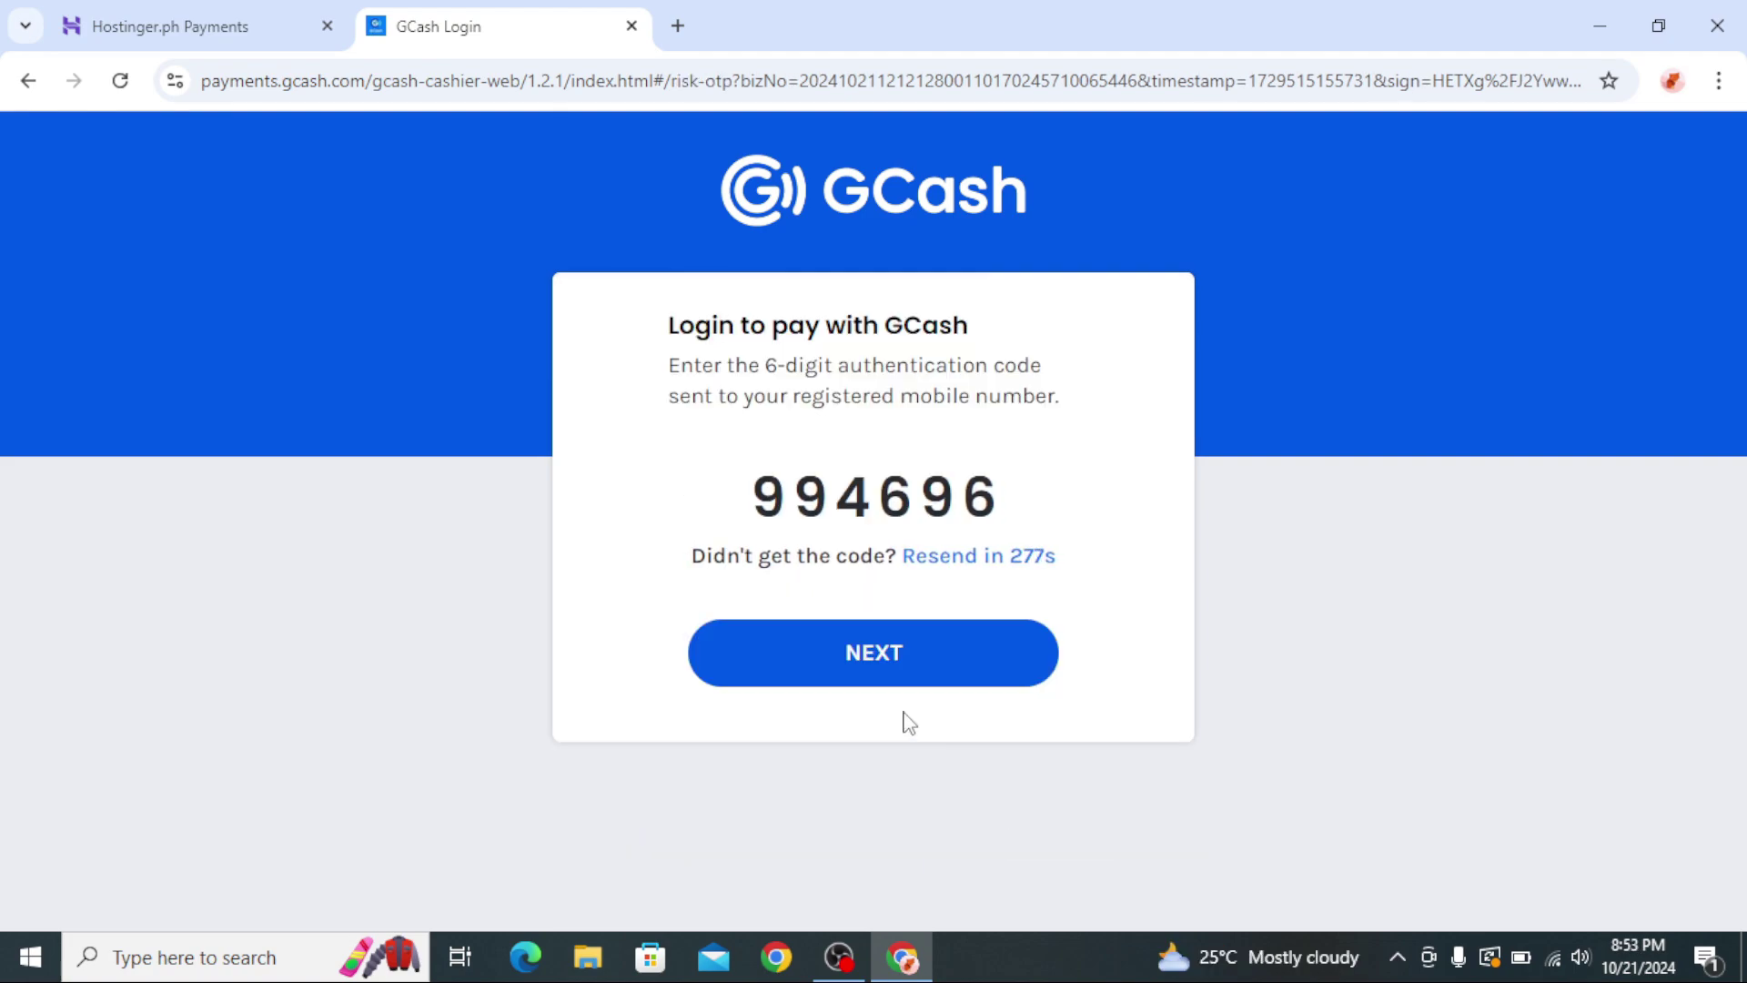
click(882, 652)
text(****)
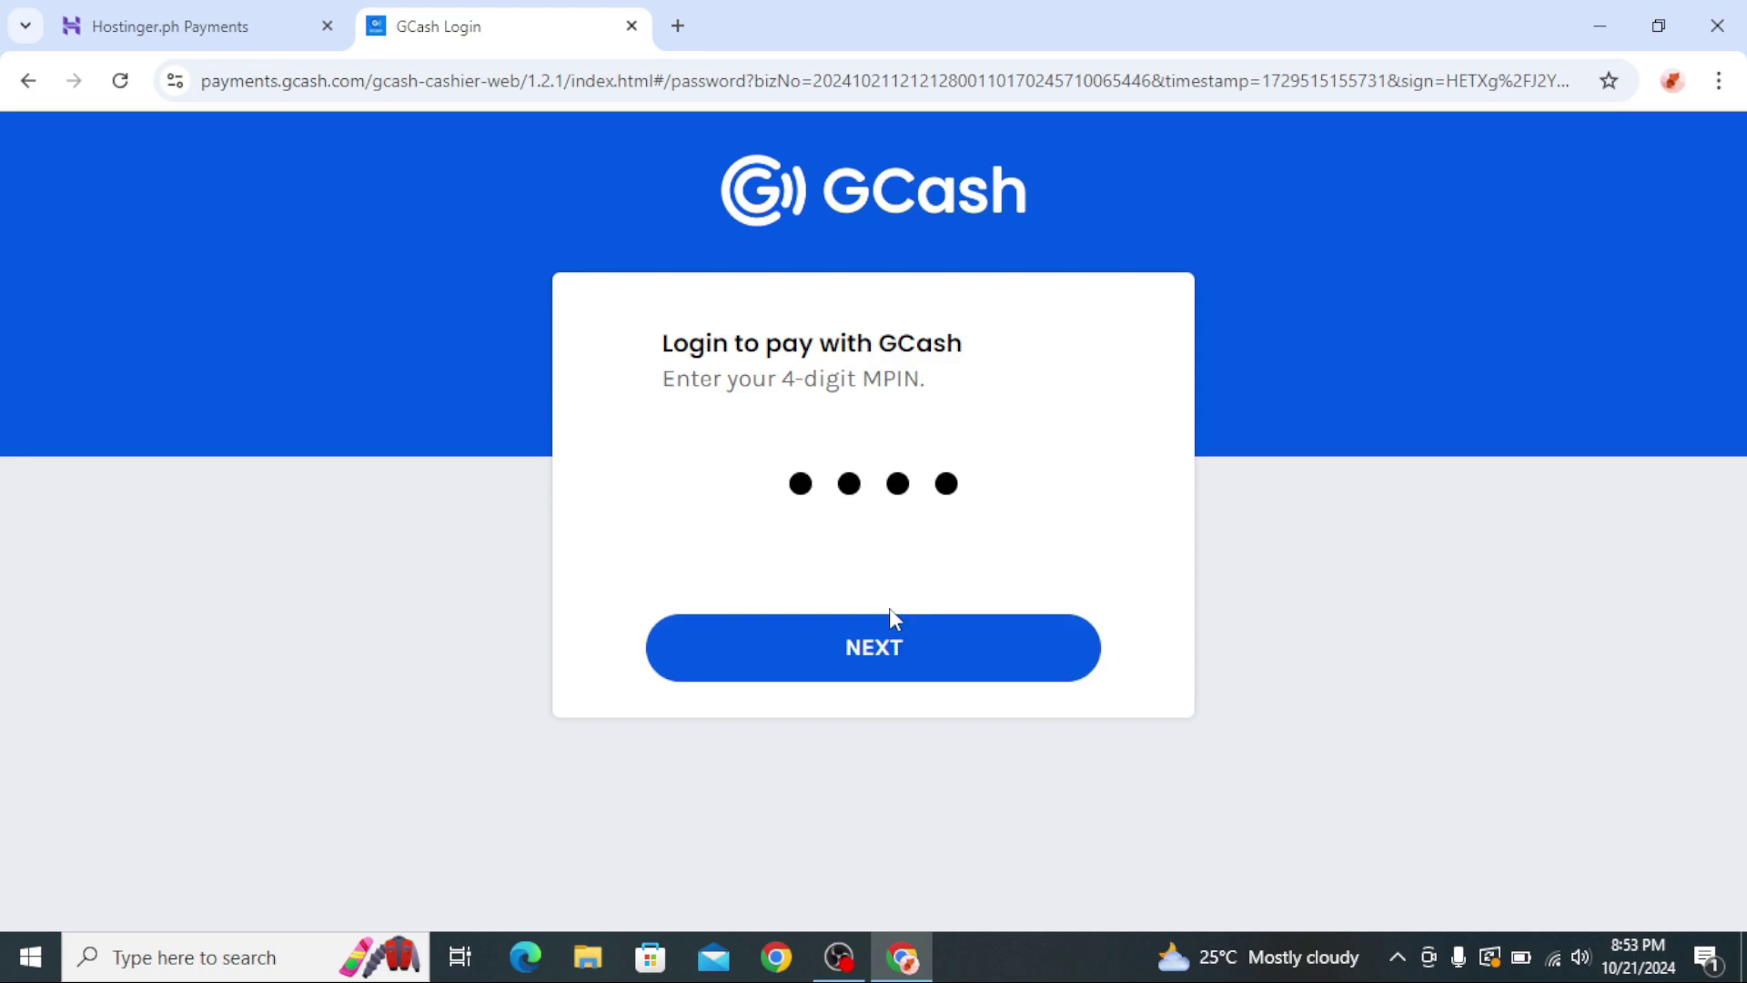
click(936, 634)
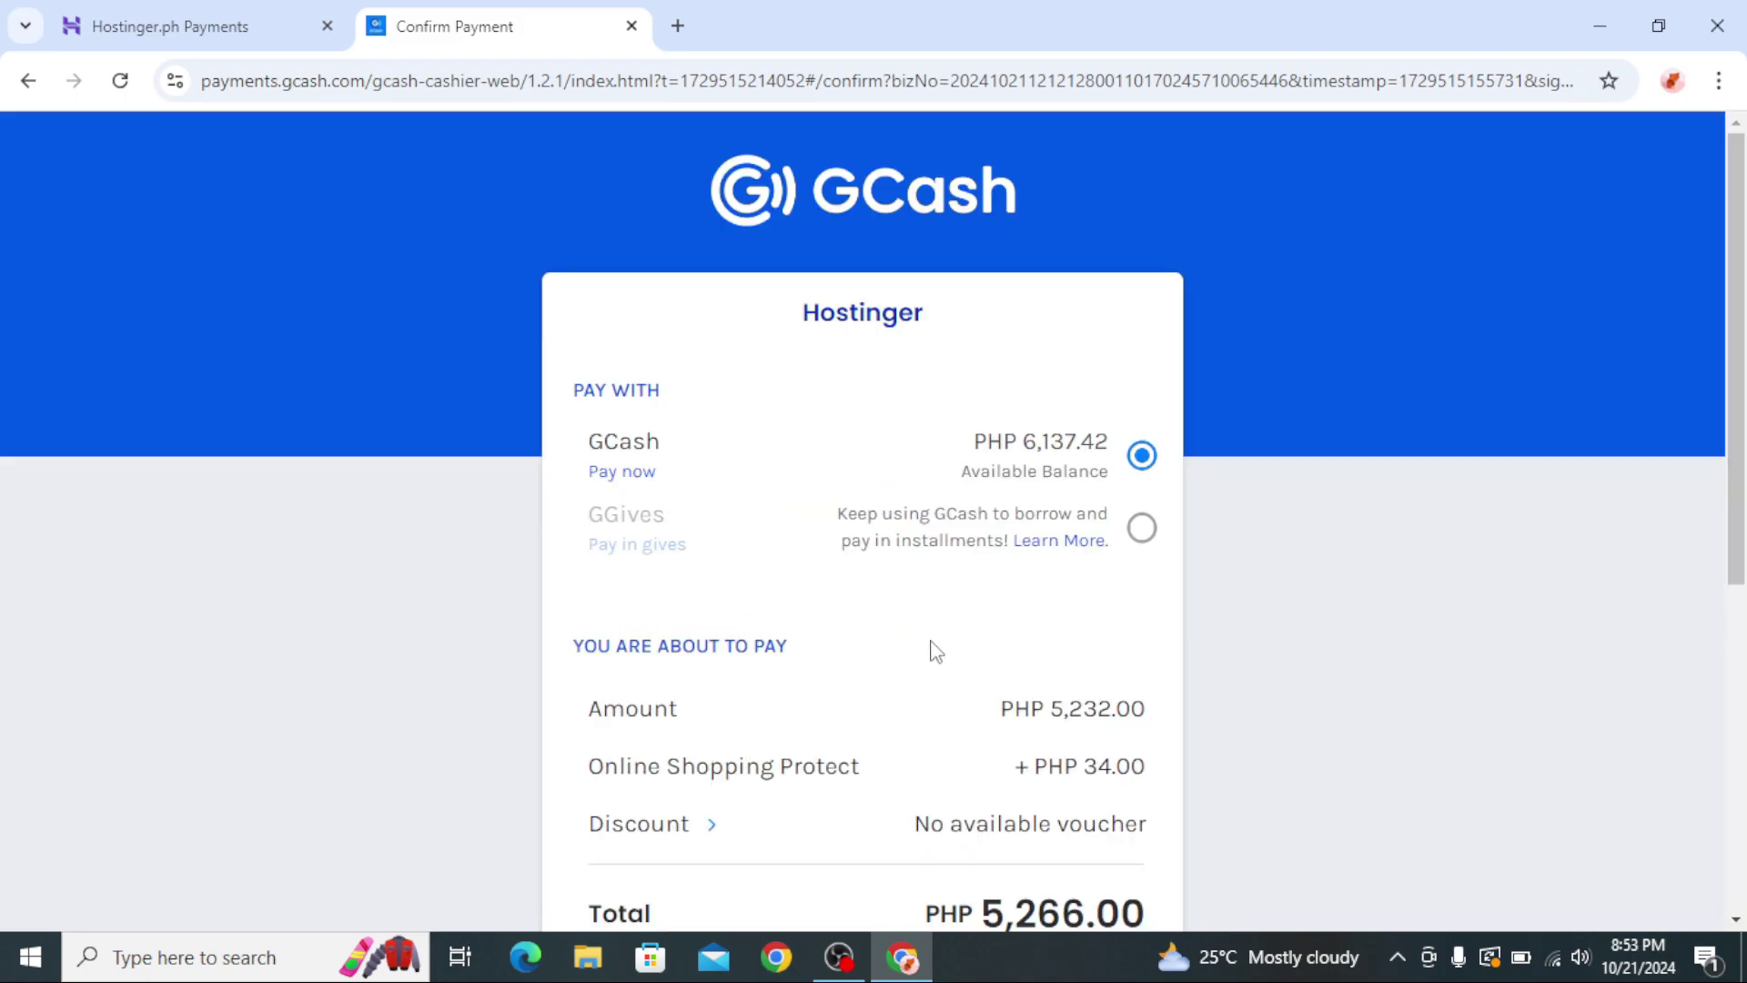
Decline the Online Shopping Protect add-on and pay the PHP 5,232.00 total
scroll(933, 648, down, 4)
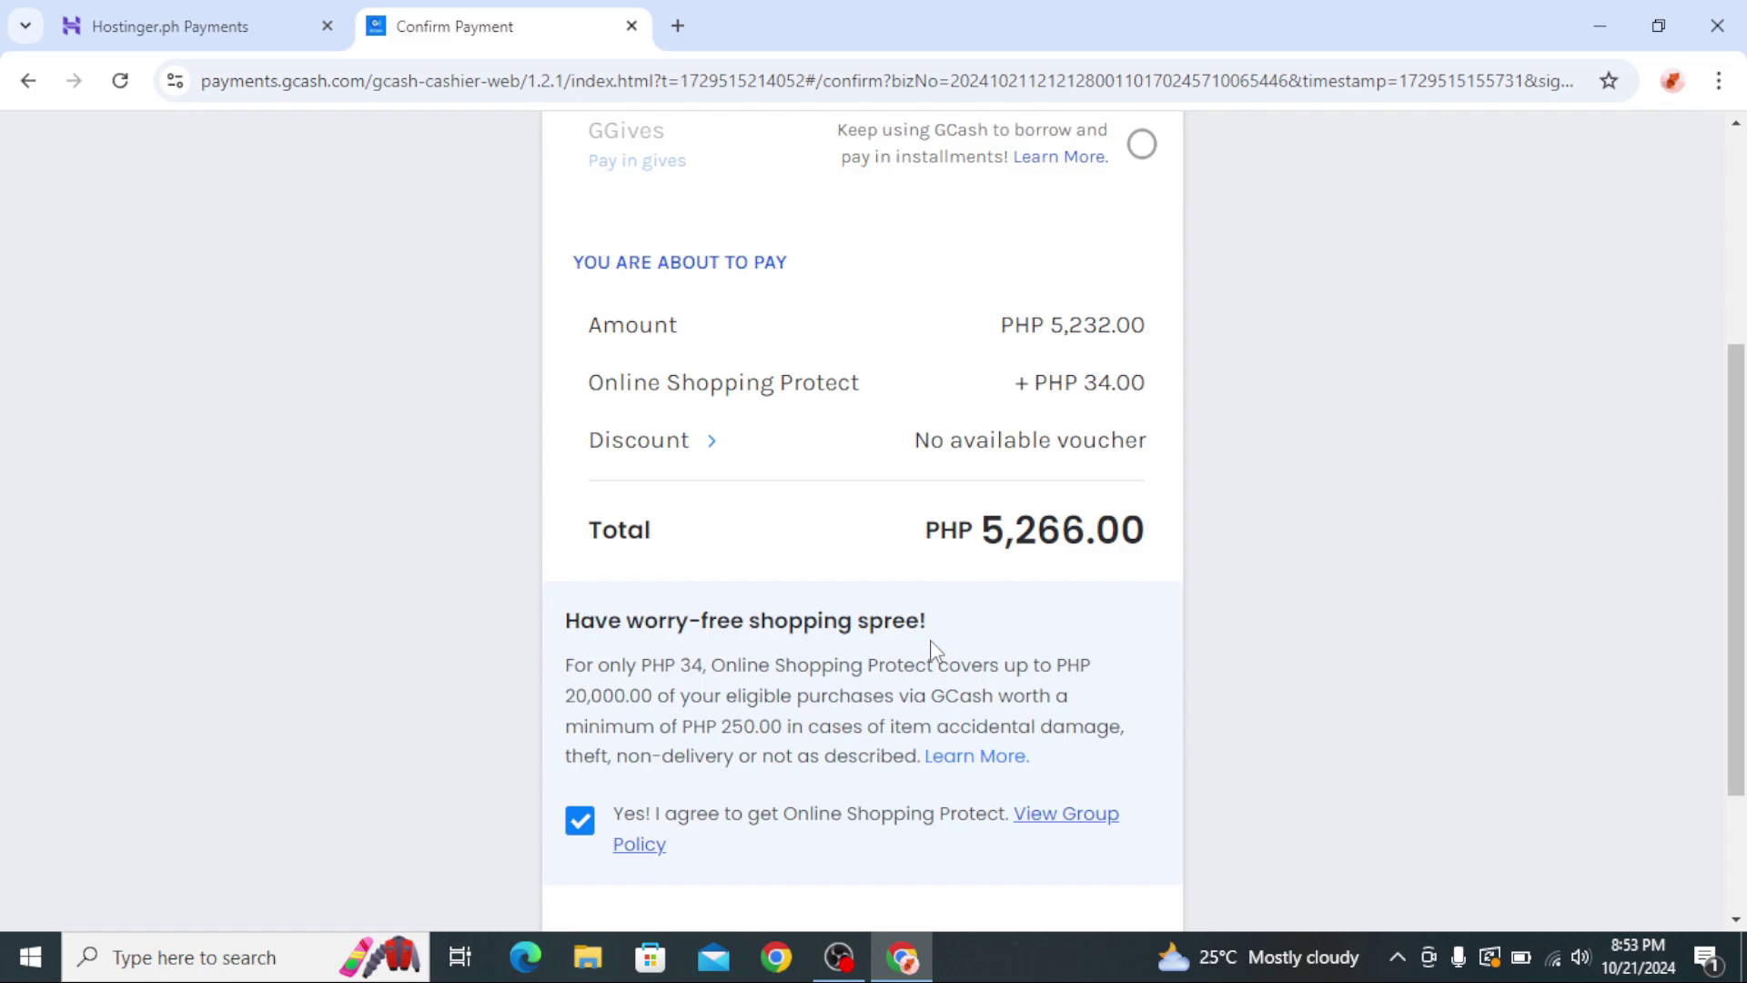
click(586, 830)
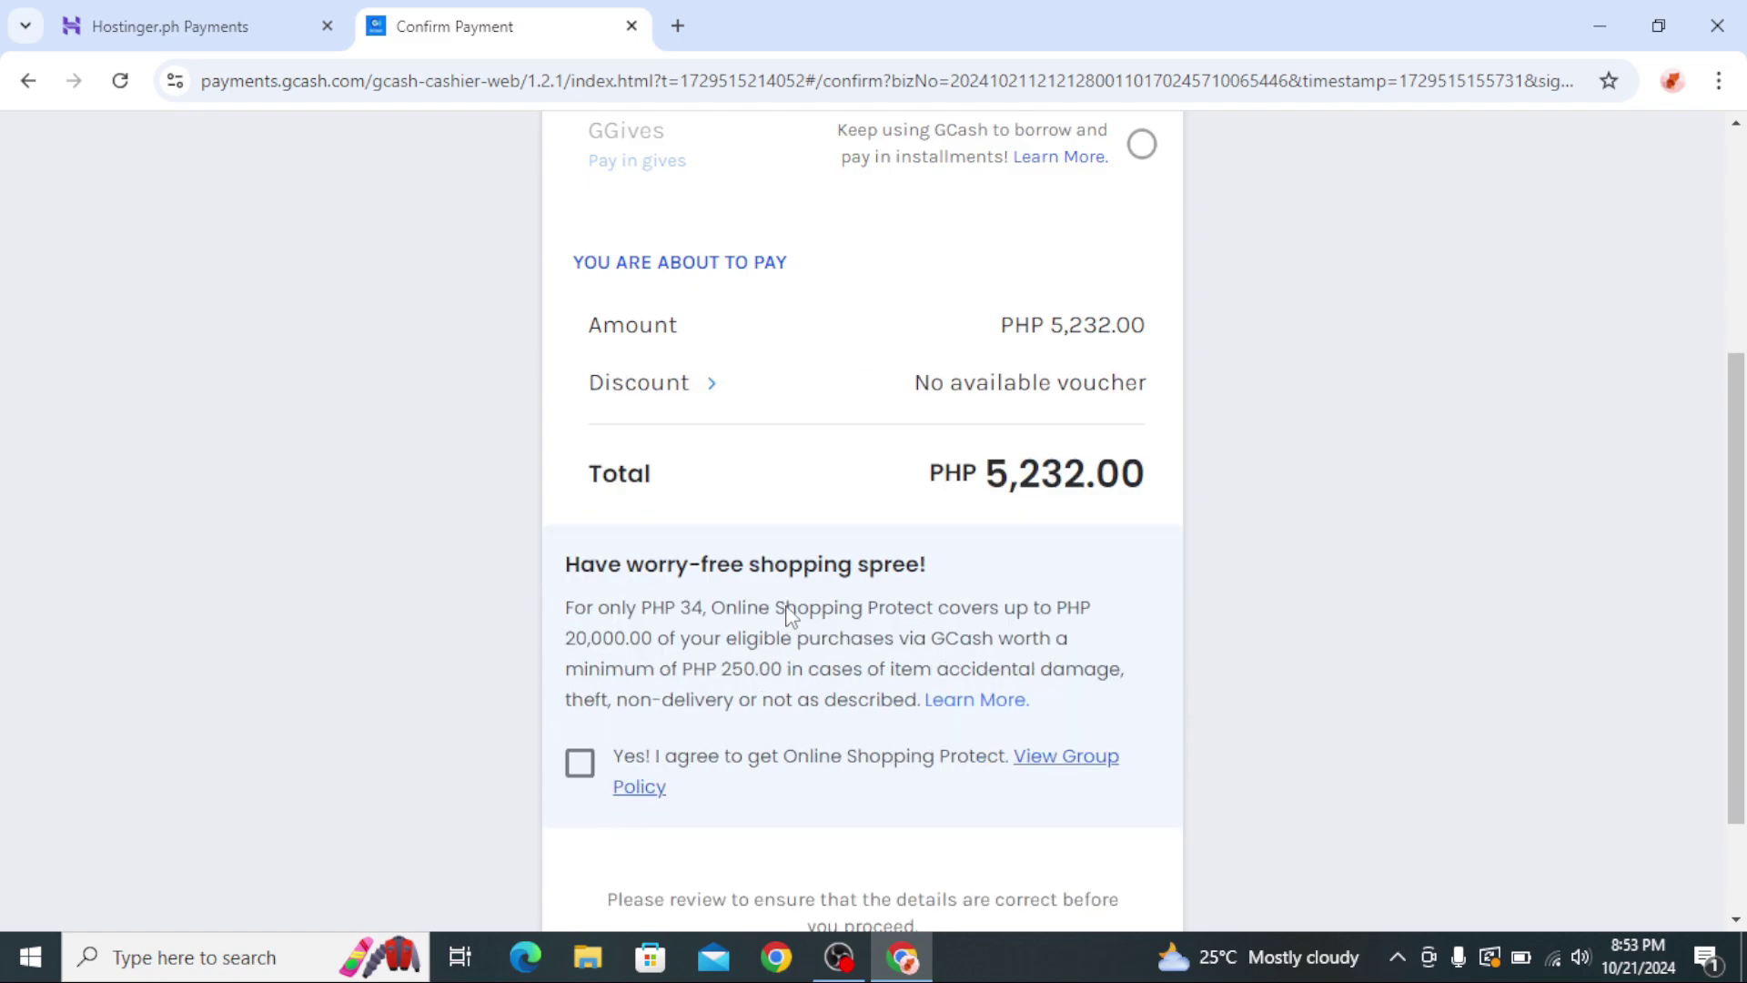
scroll(788, 615, up, 1)
scroll(788, 615, up, 2)
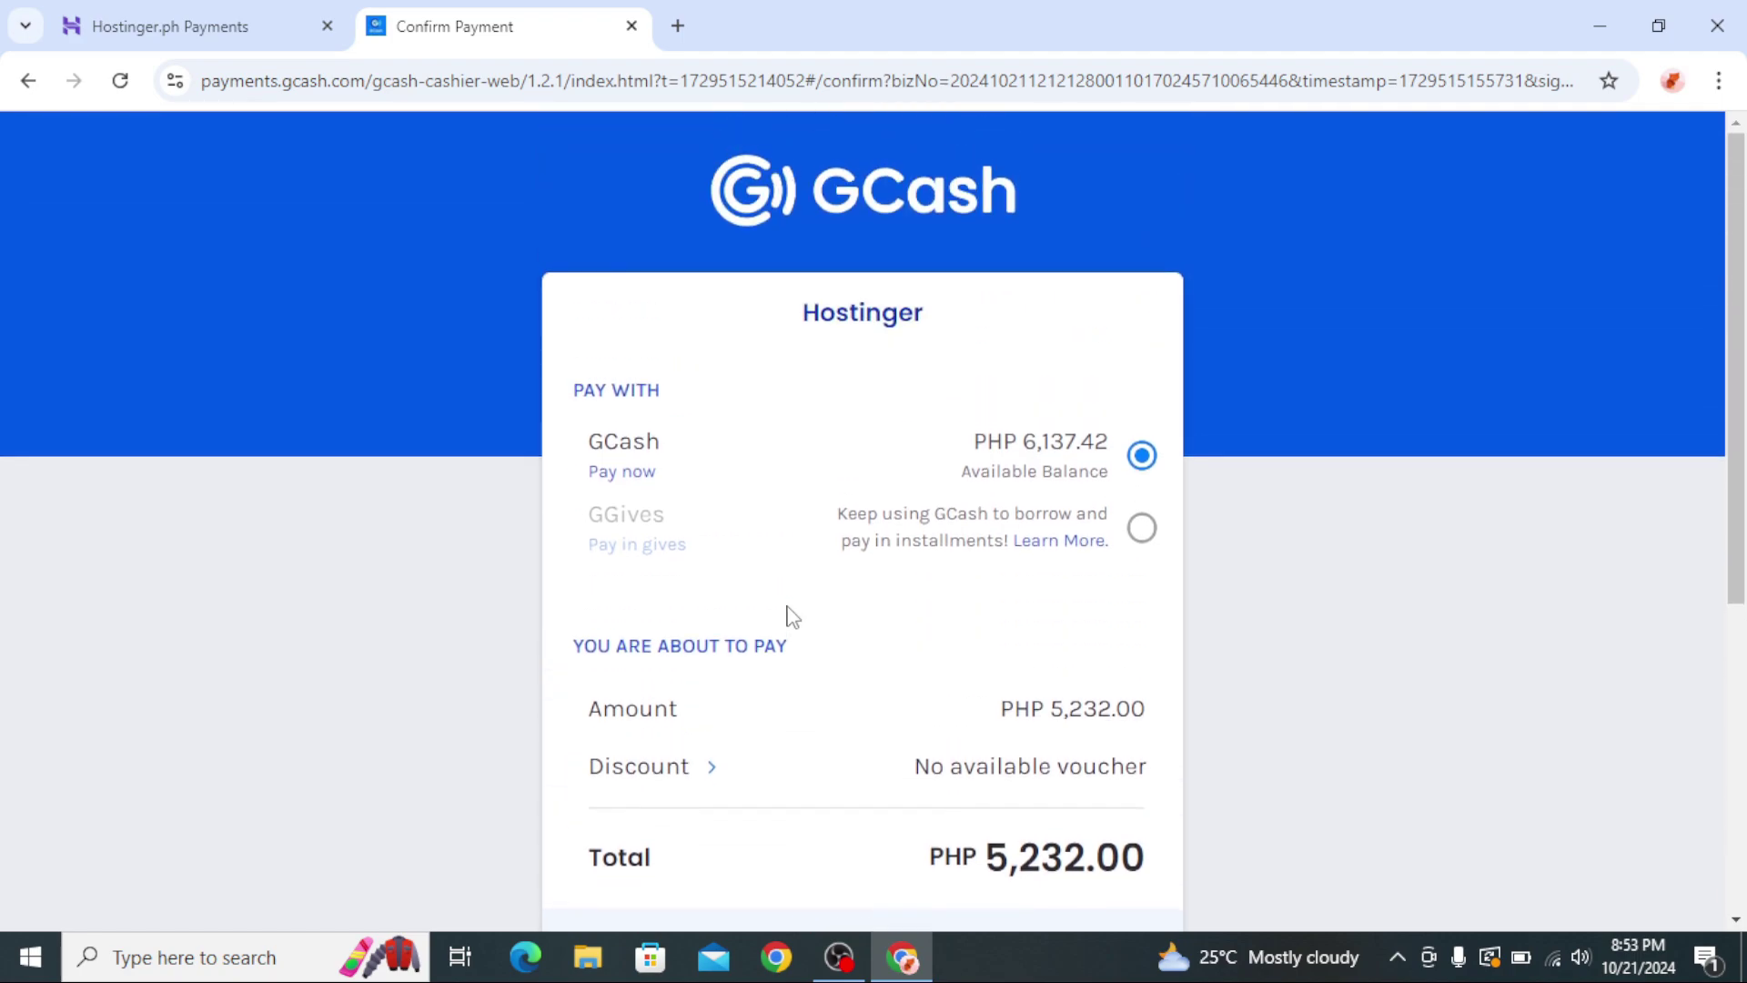
scroll(788, 616, down, 4)
scroll(788, 615, down, 1)
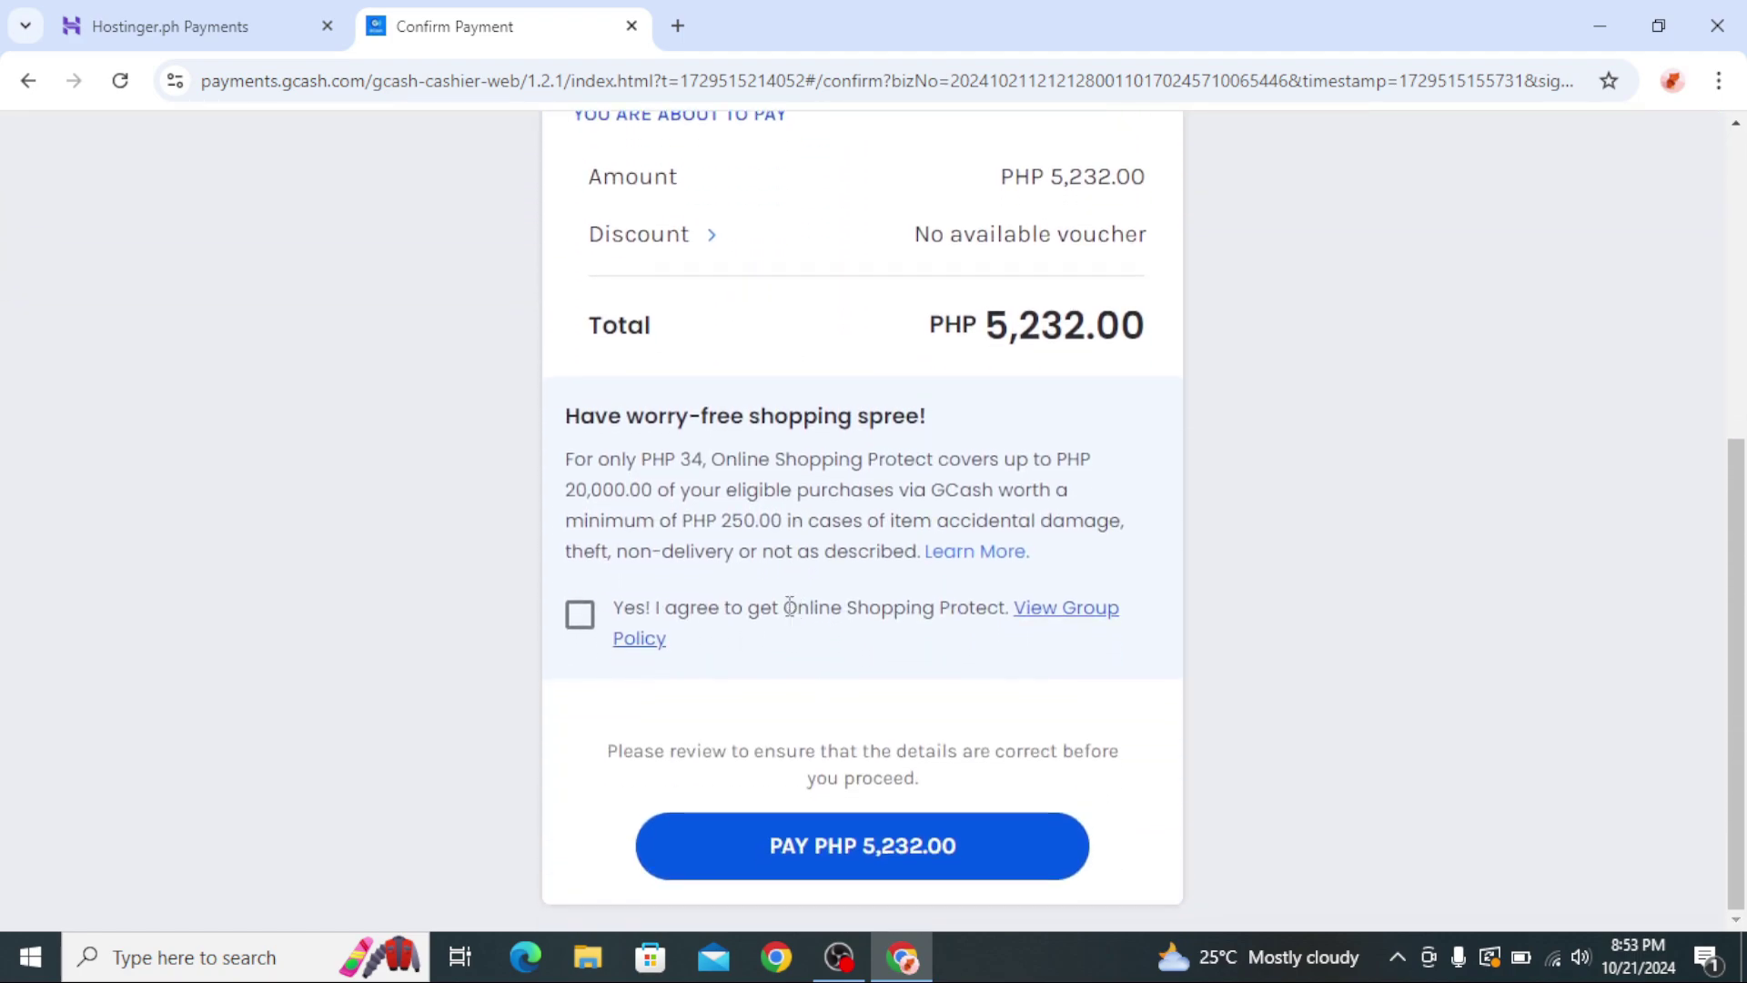
click(941, 863)
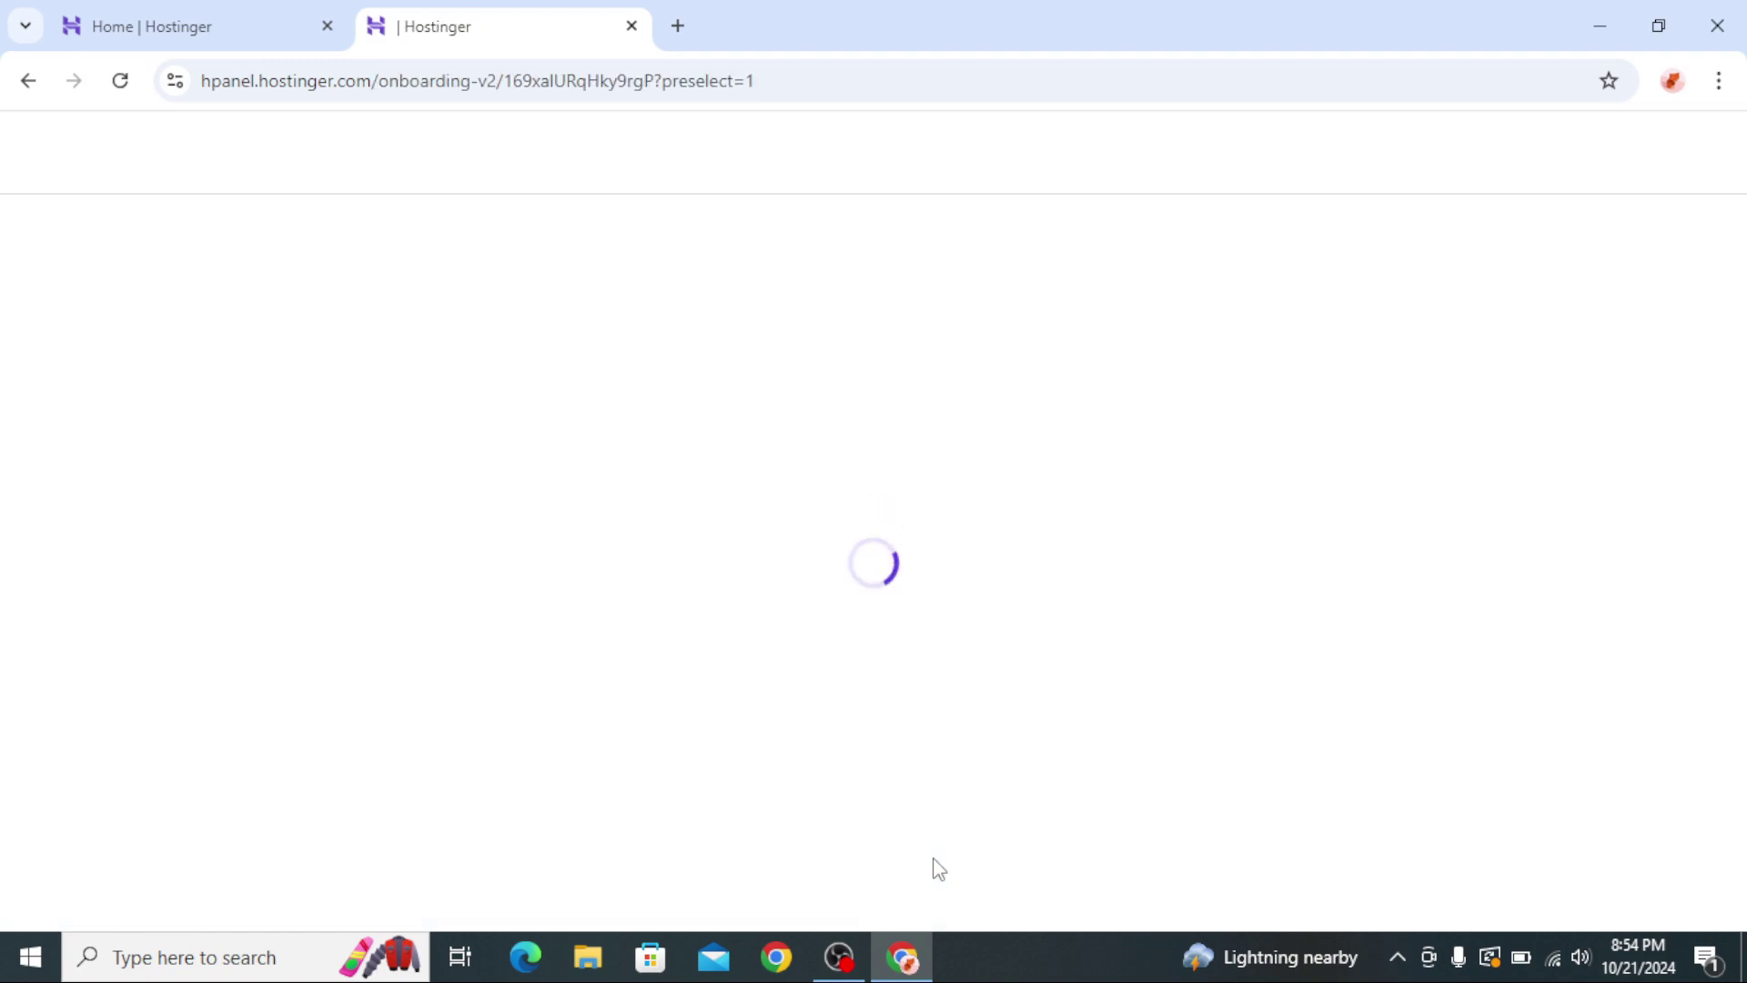
Start a new website for yourself or your business, skipping the platform choice
click(248, 506)
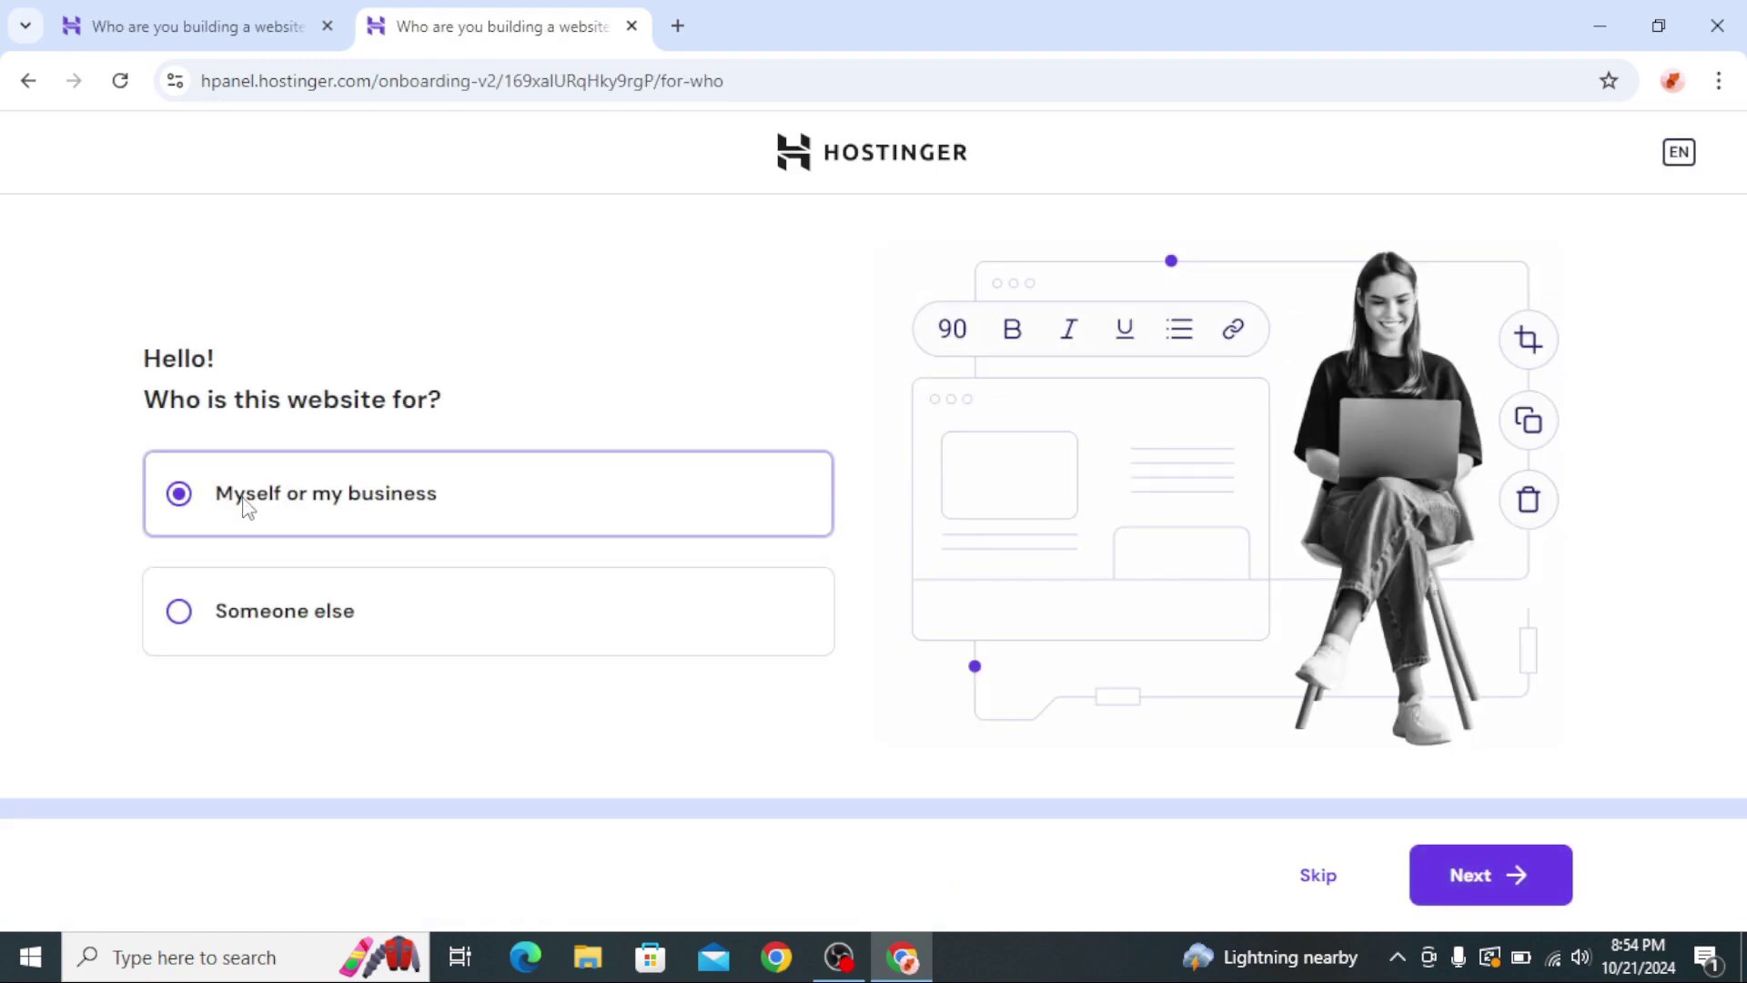
click(1516, 883)
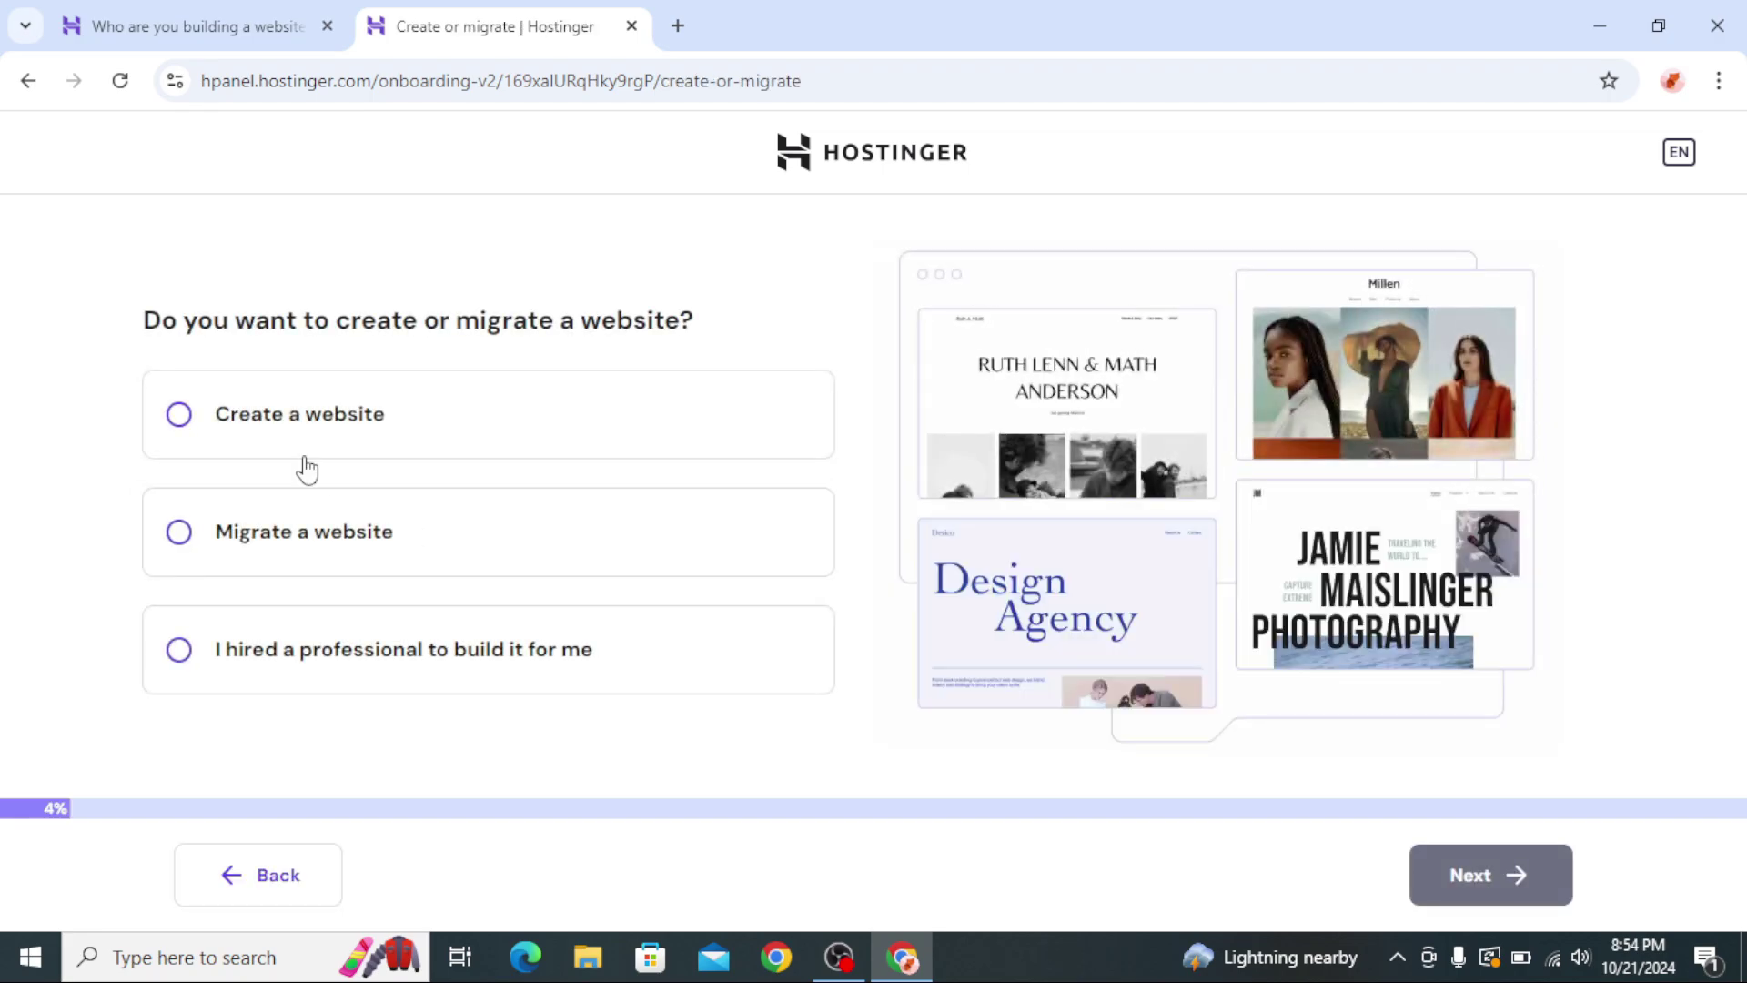
click(273, 421)
click(1496, 892)
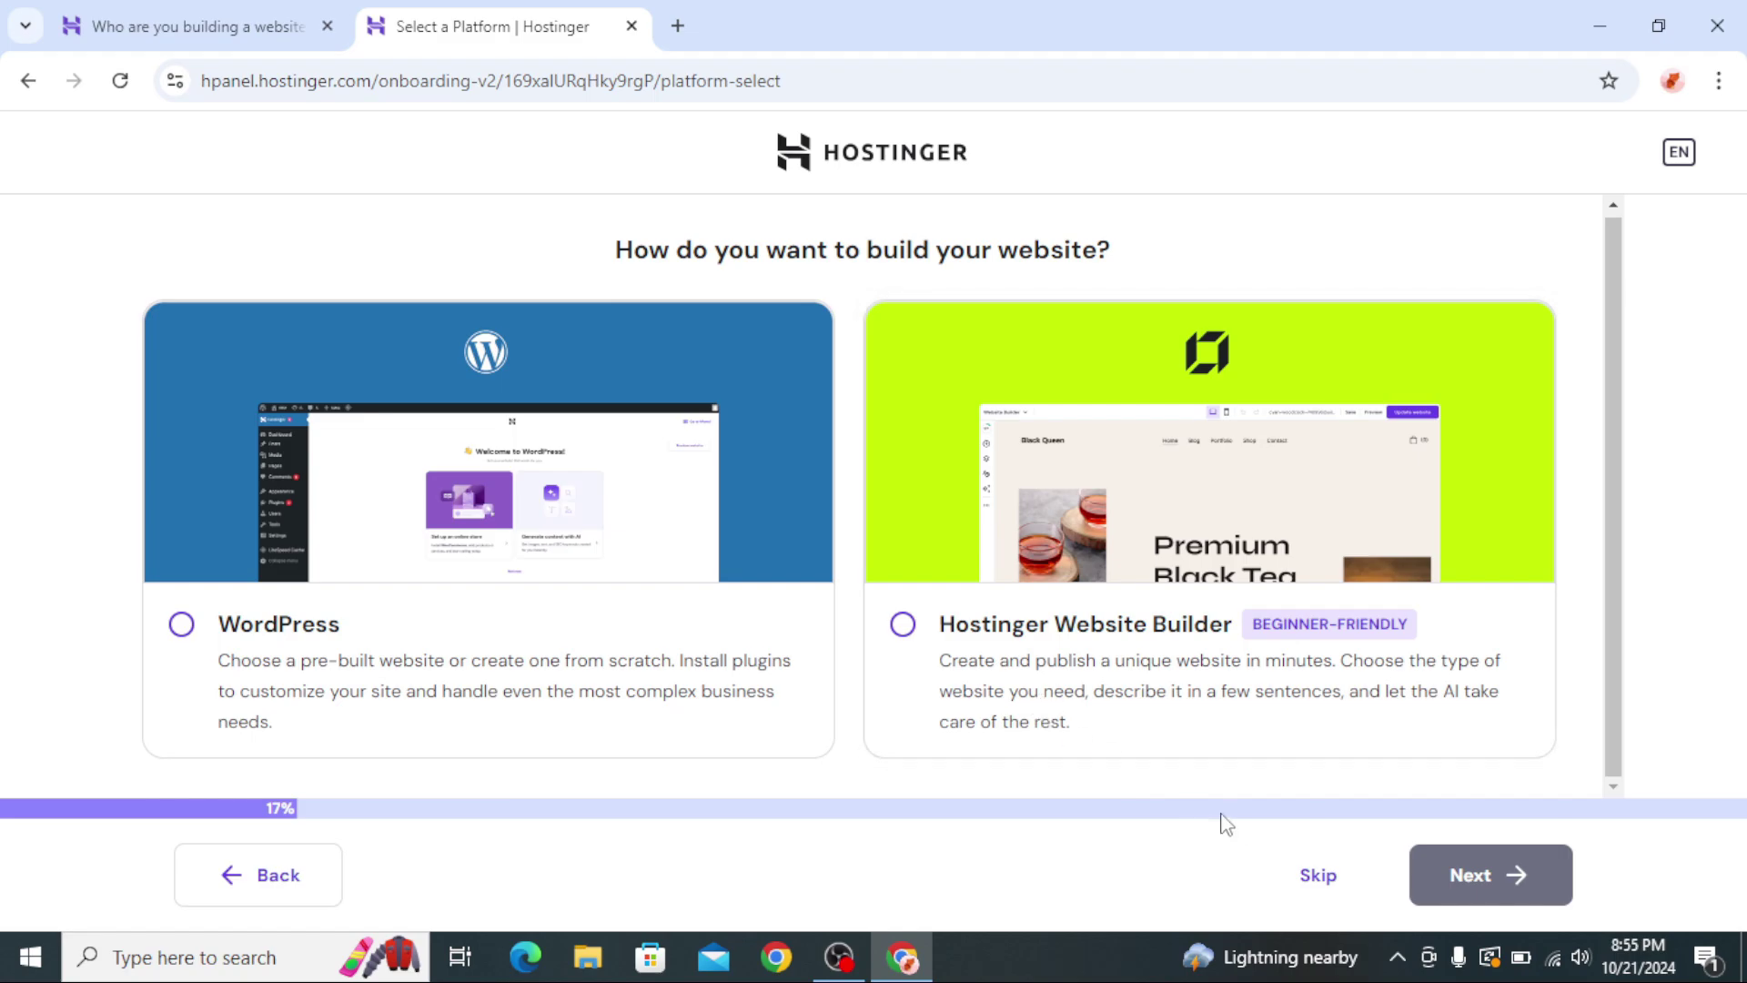
click(1326, 879)
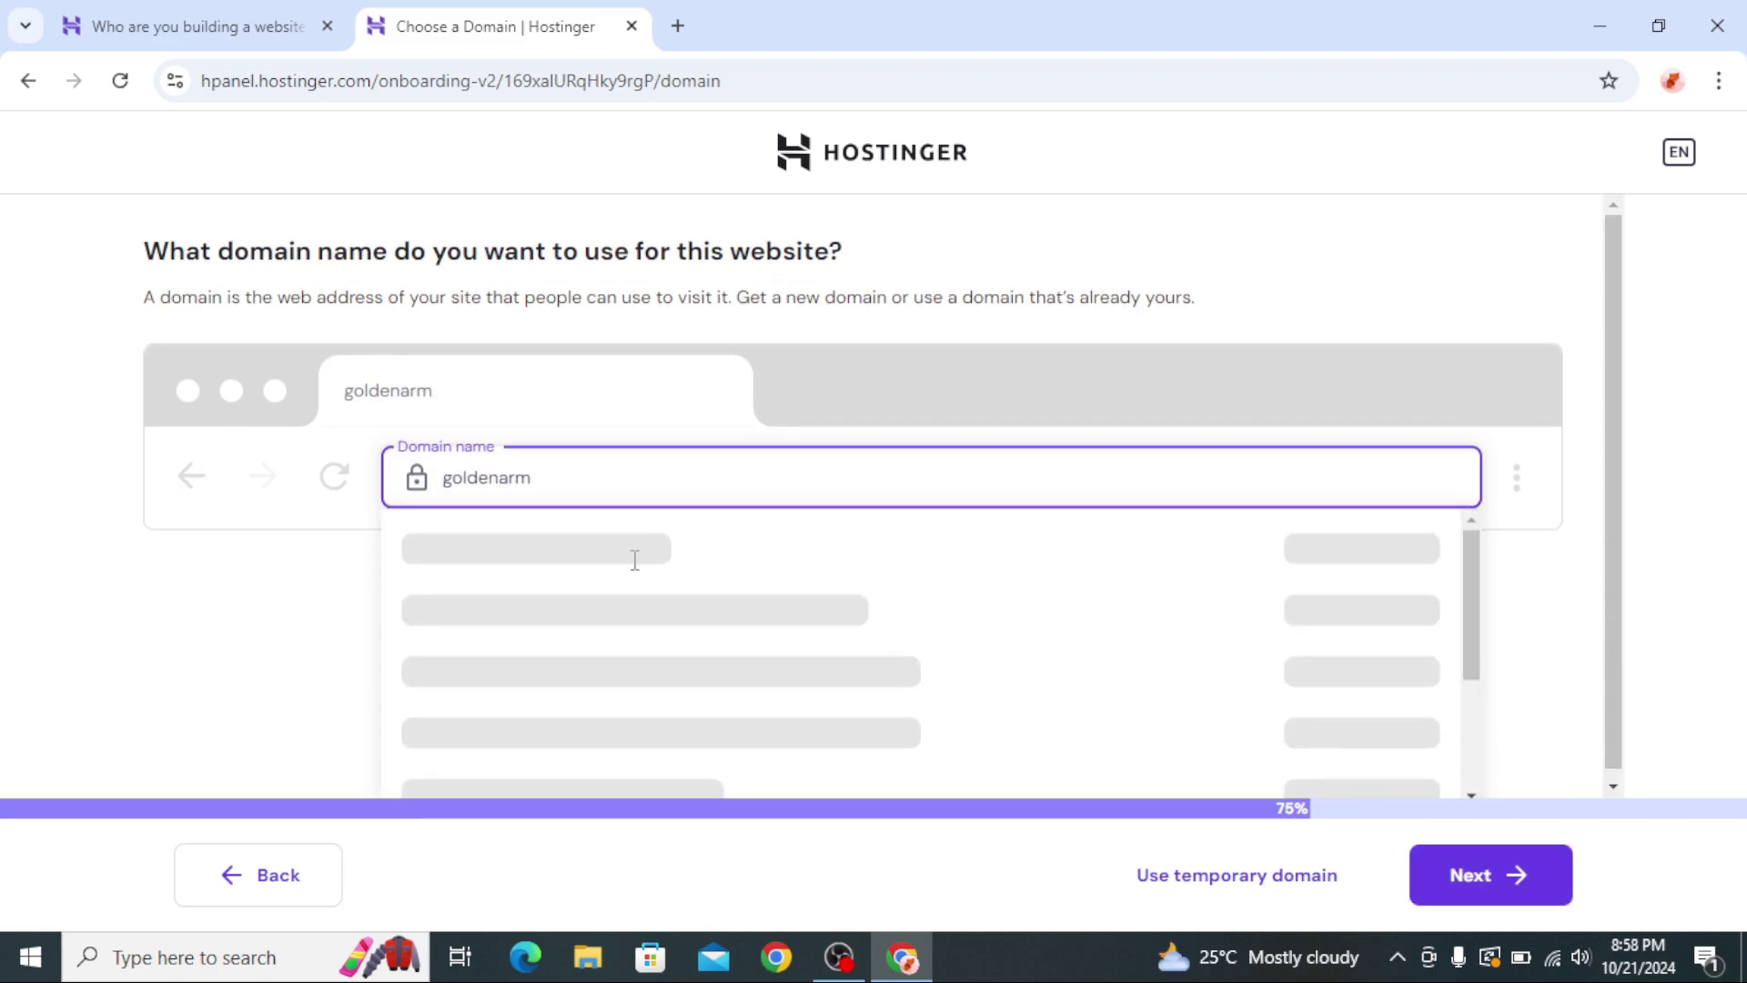
Claim the free goldenarm2.com domain and continue to its registration details
text(2.com)
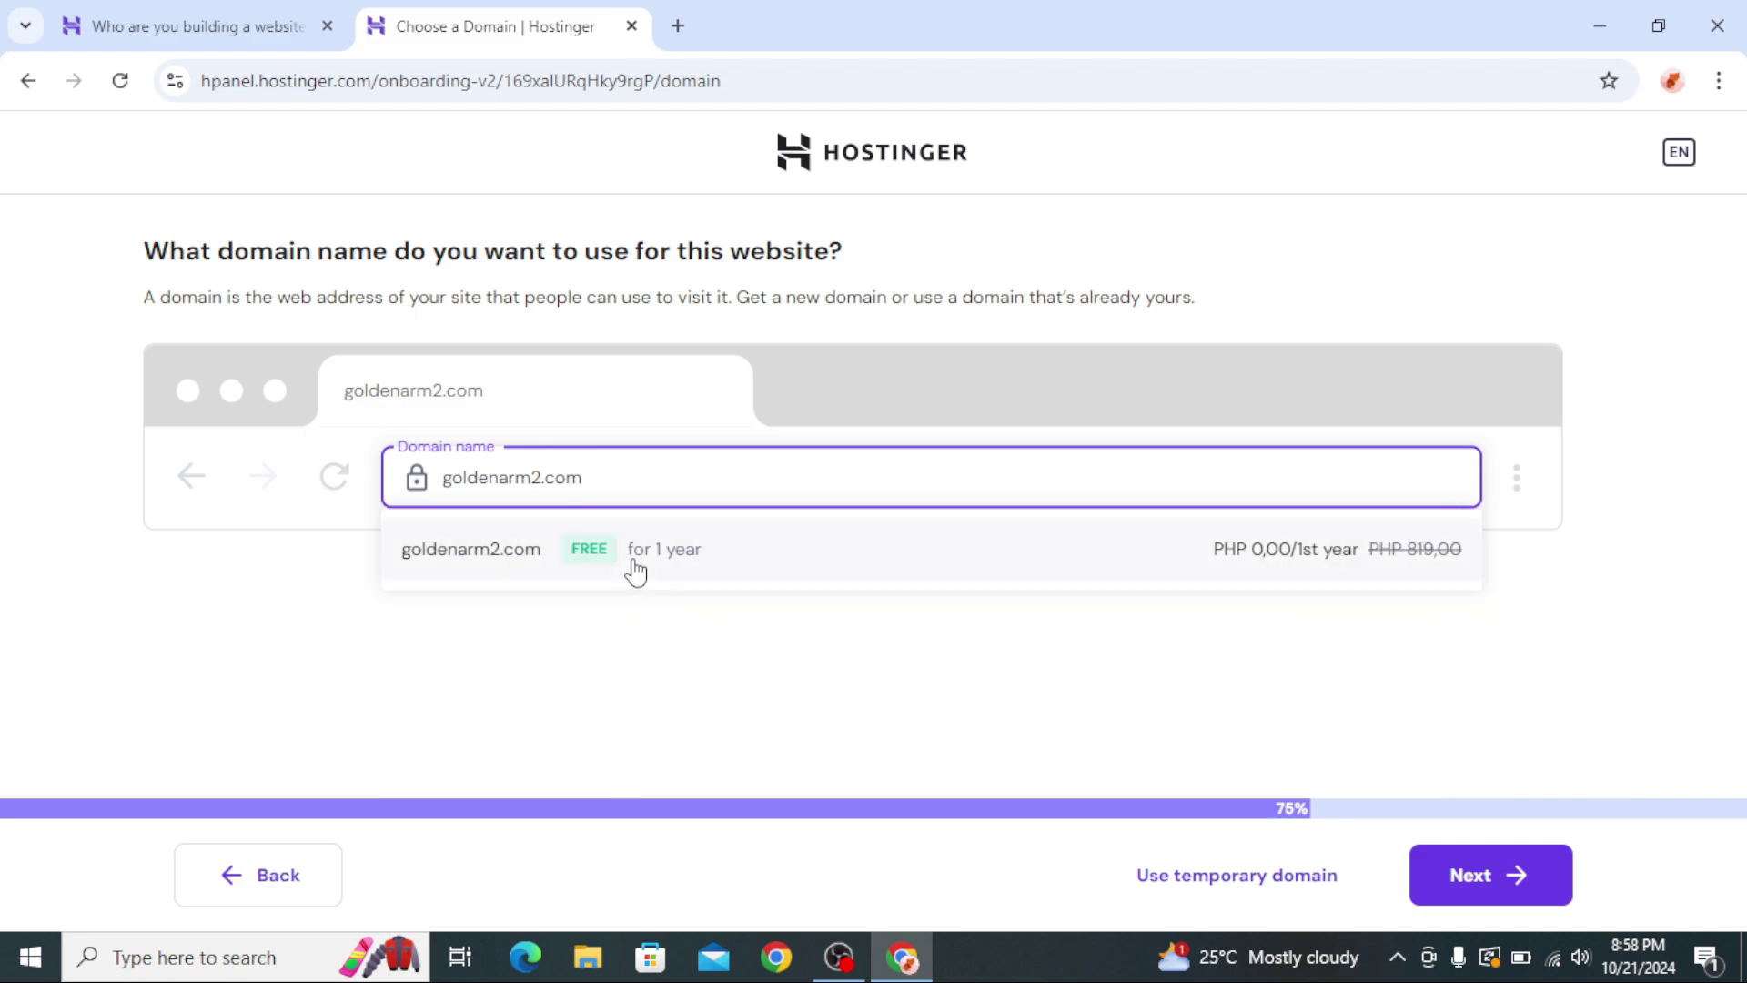
click(758, 564)
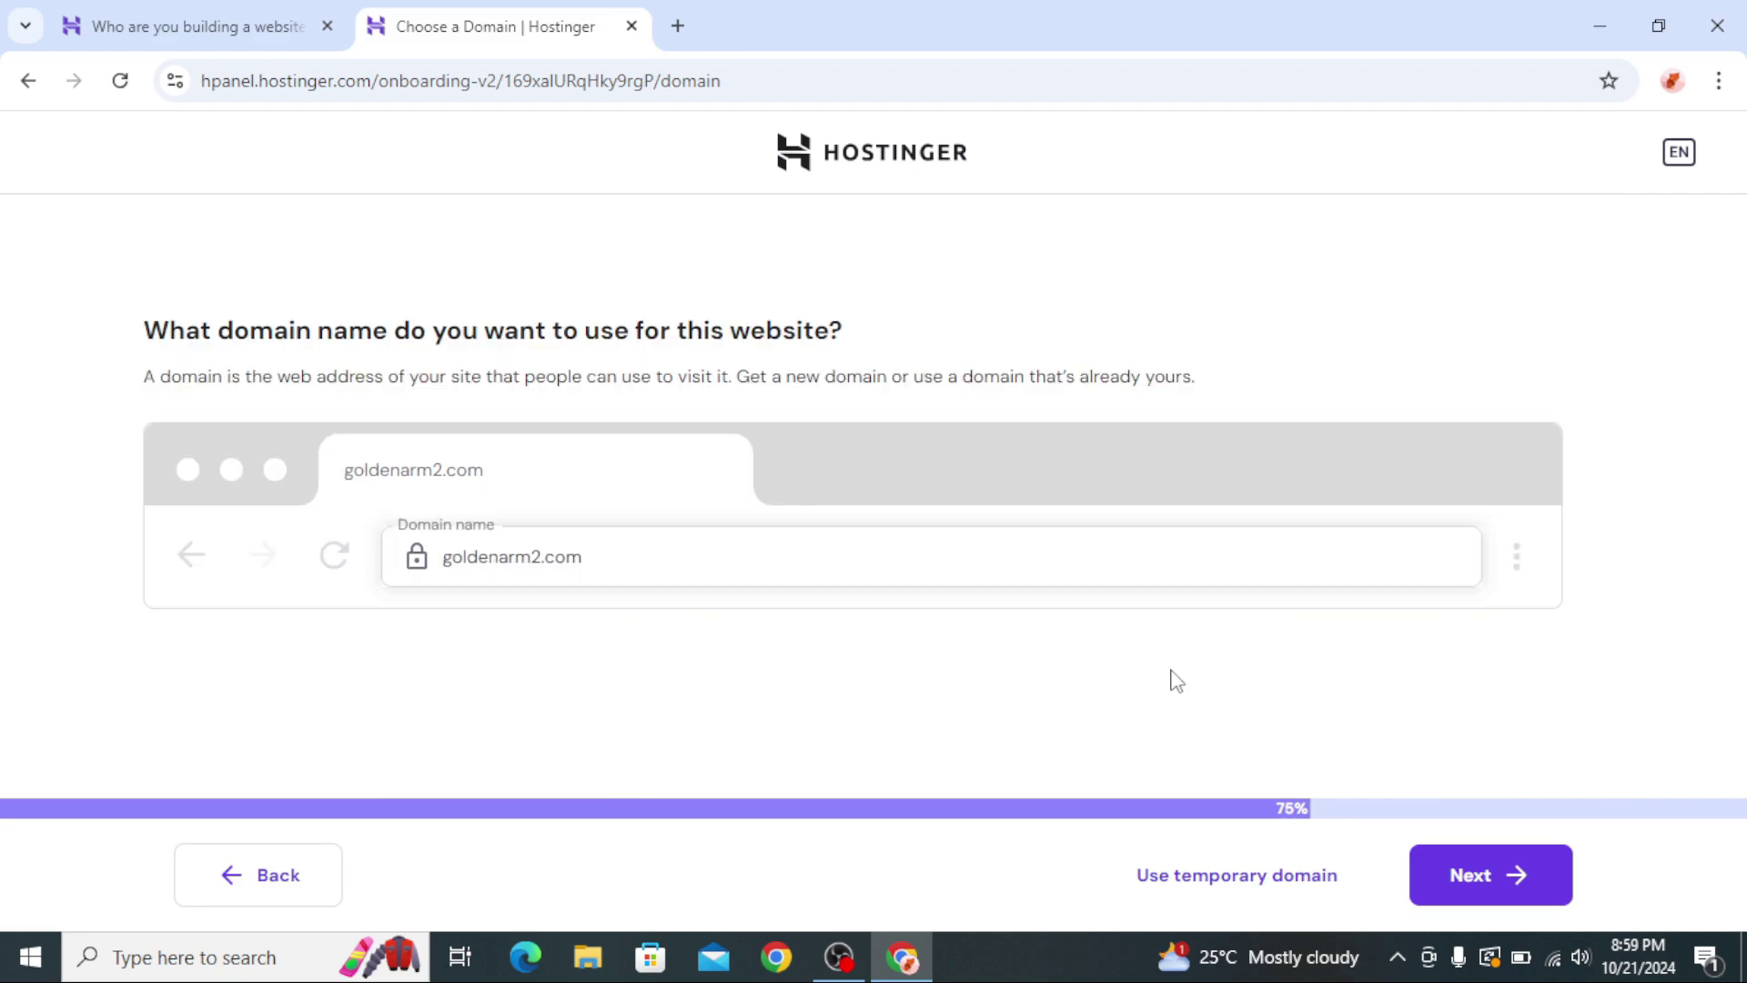
click(1475, 876)
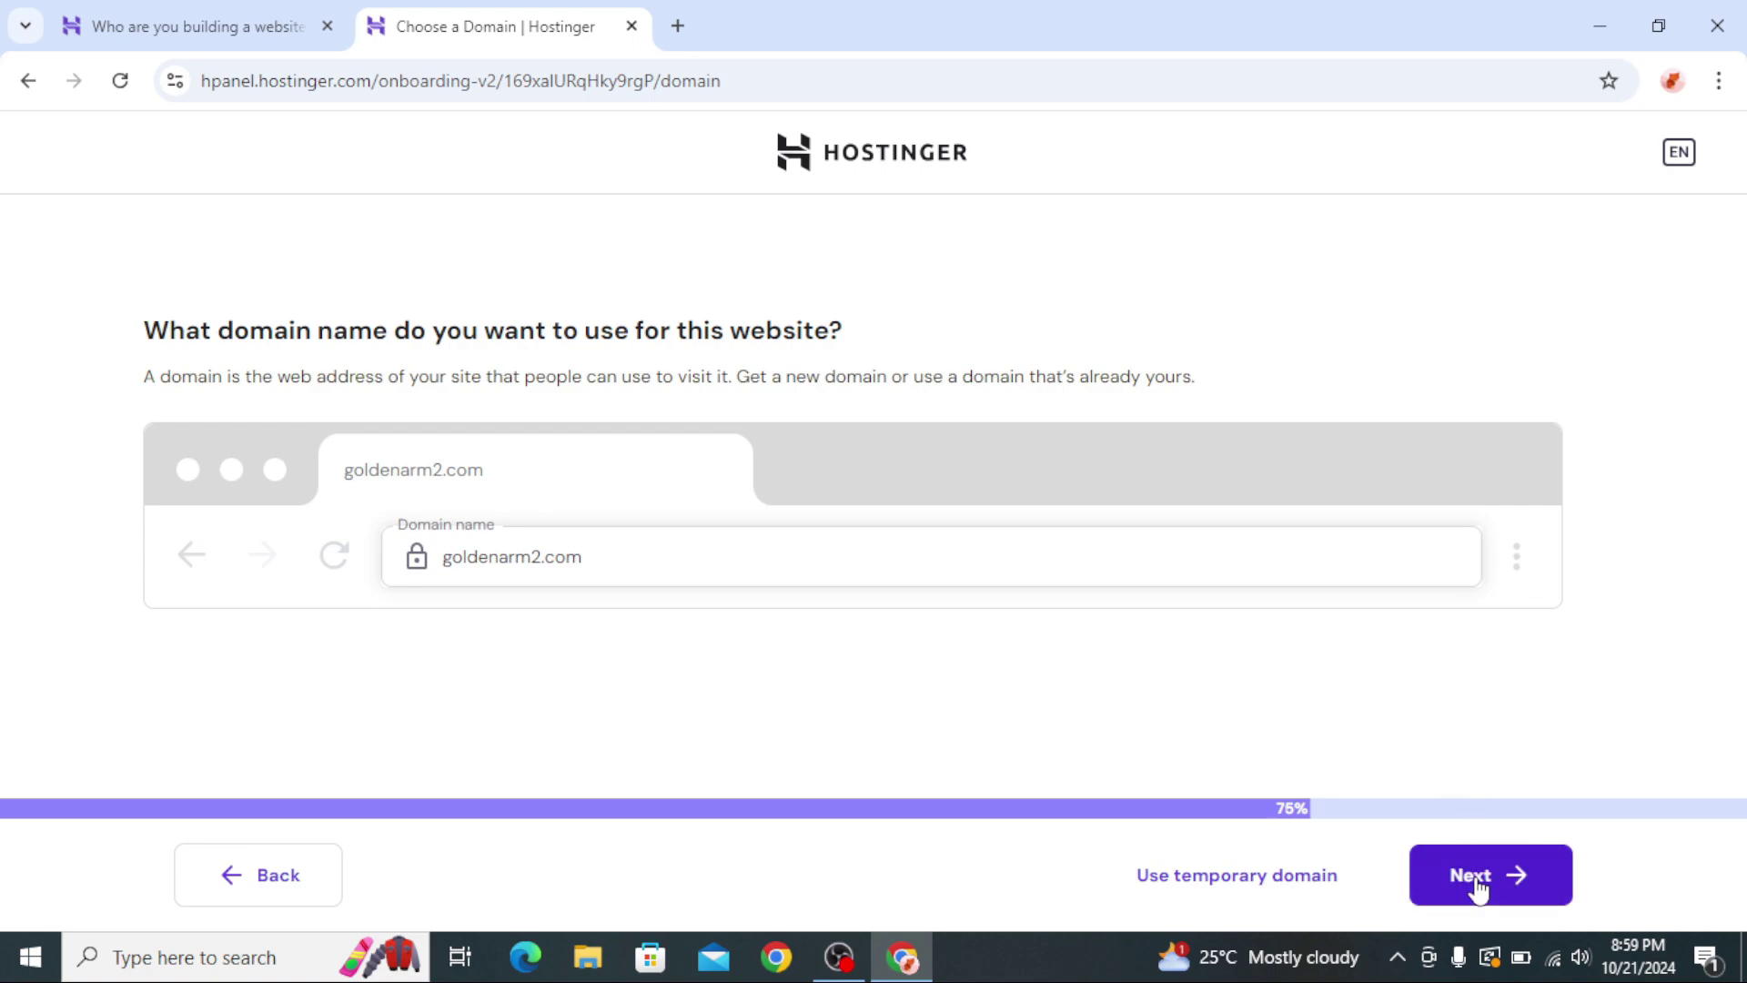
click(1133, 683)
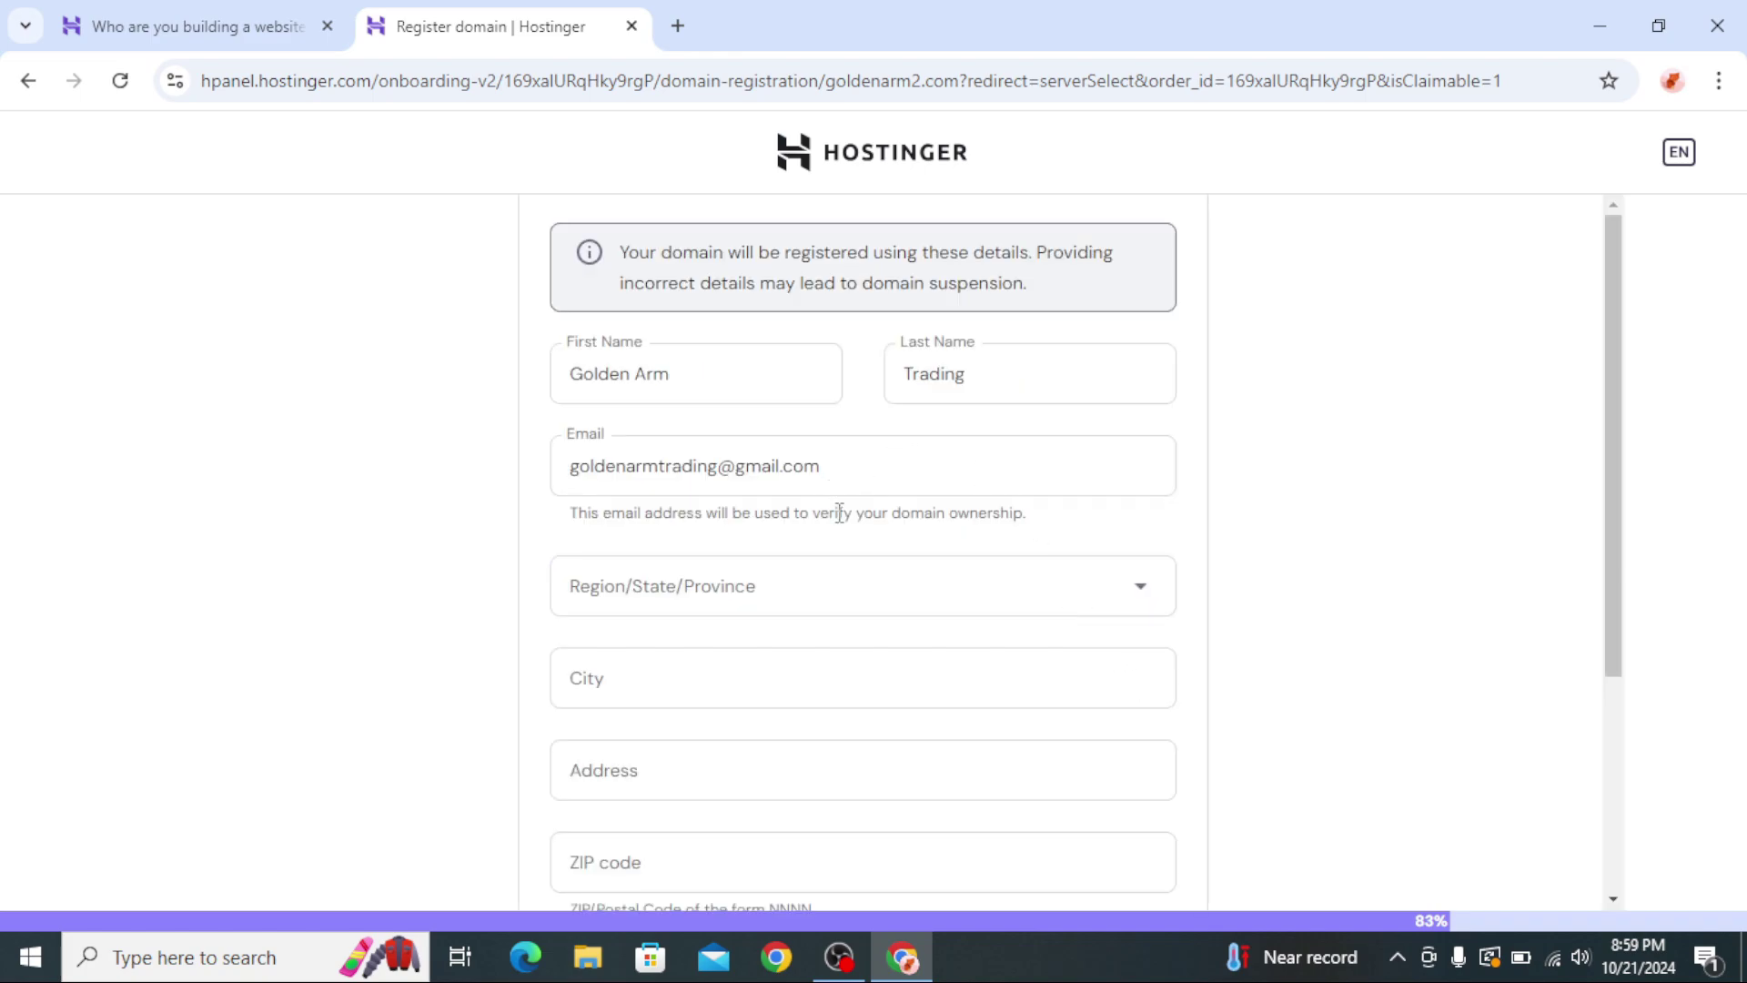
Set the registrant region to Batangas and check the contact phone number field
click(819, 600)
text(bata)
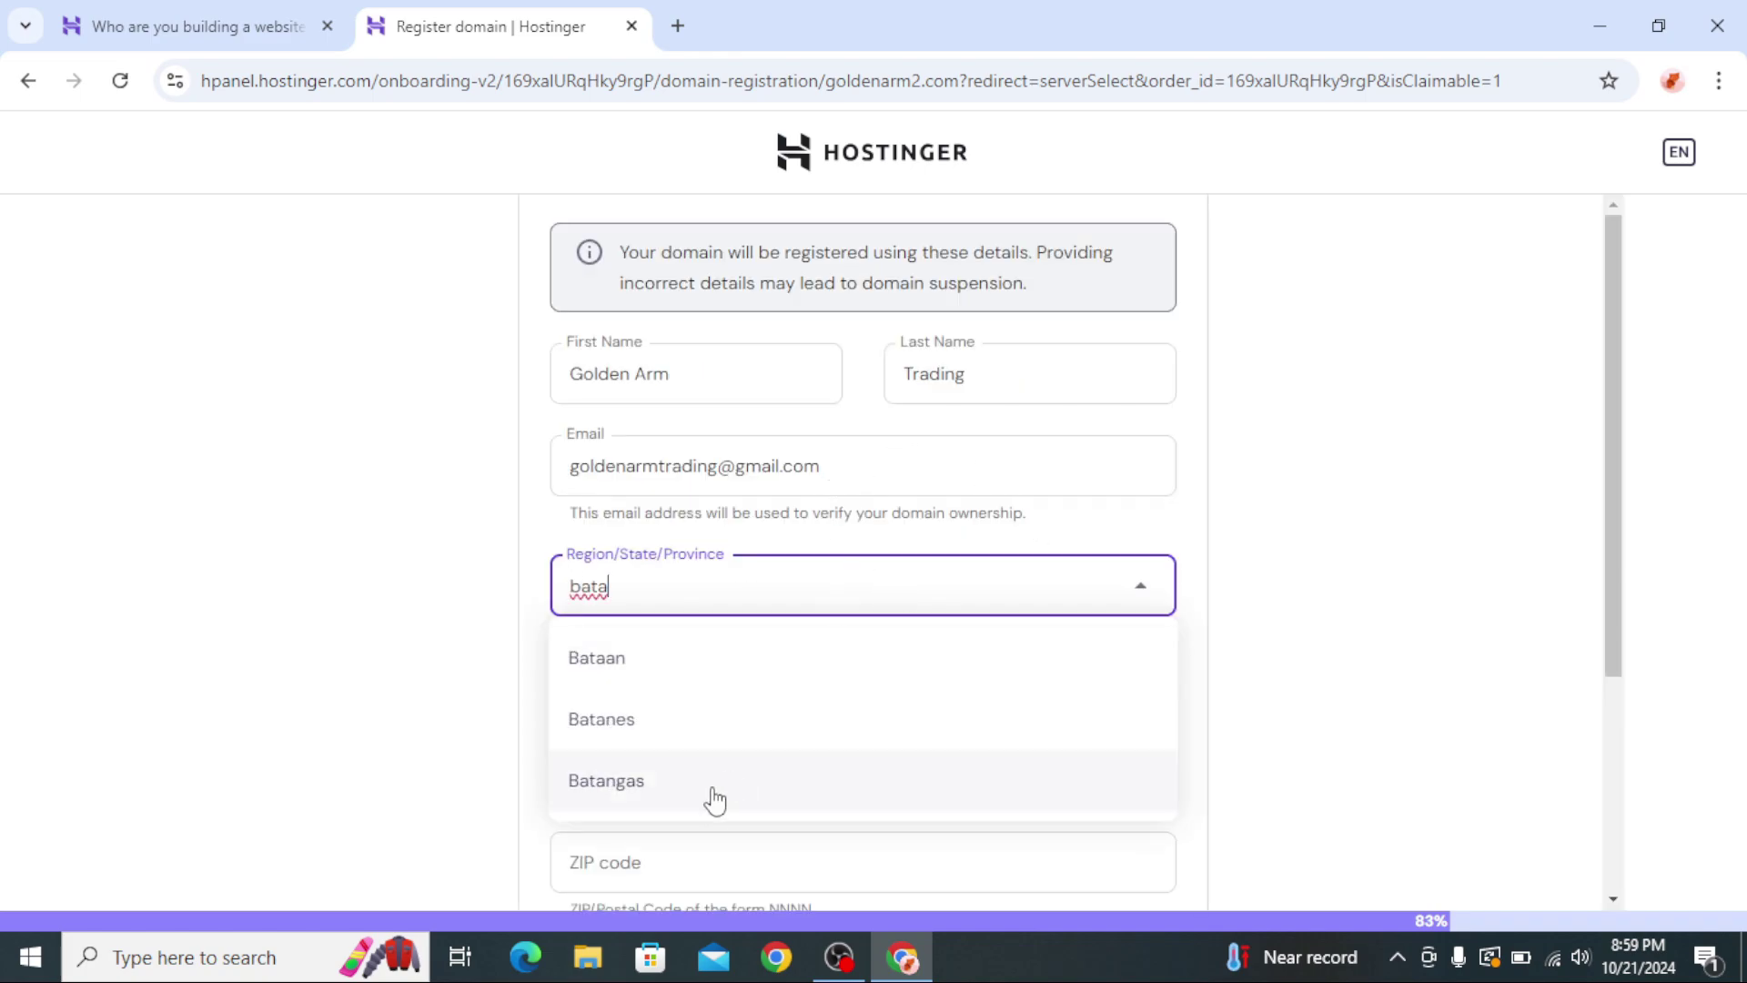
click(715, 801)
scroll(725, 558, down, 4)
click(909, 656)
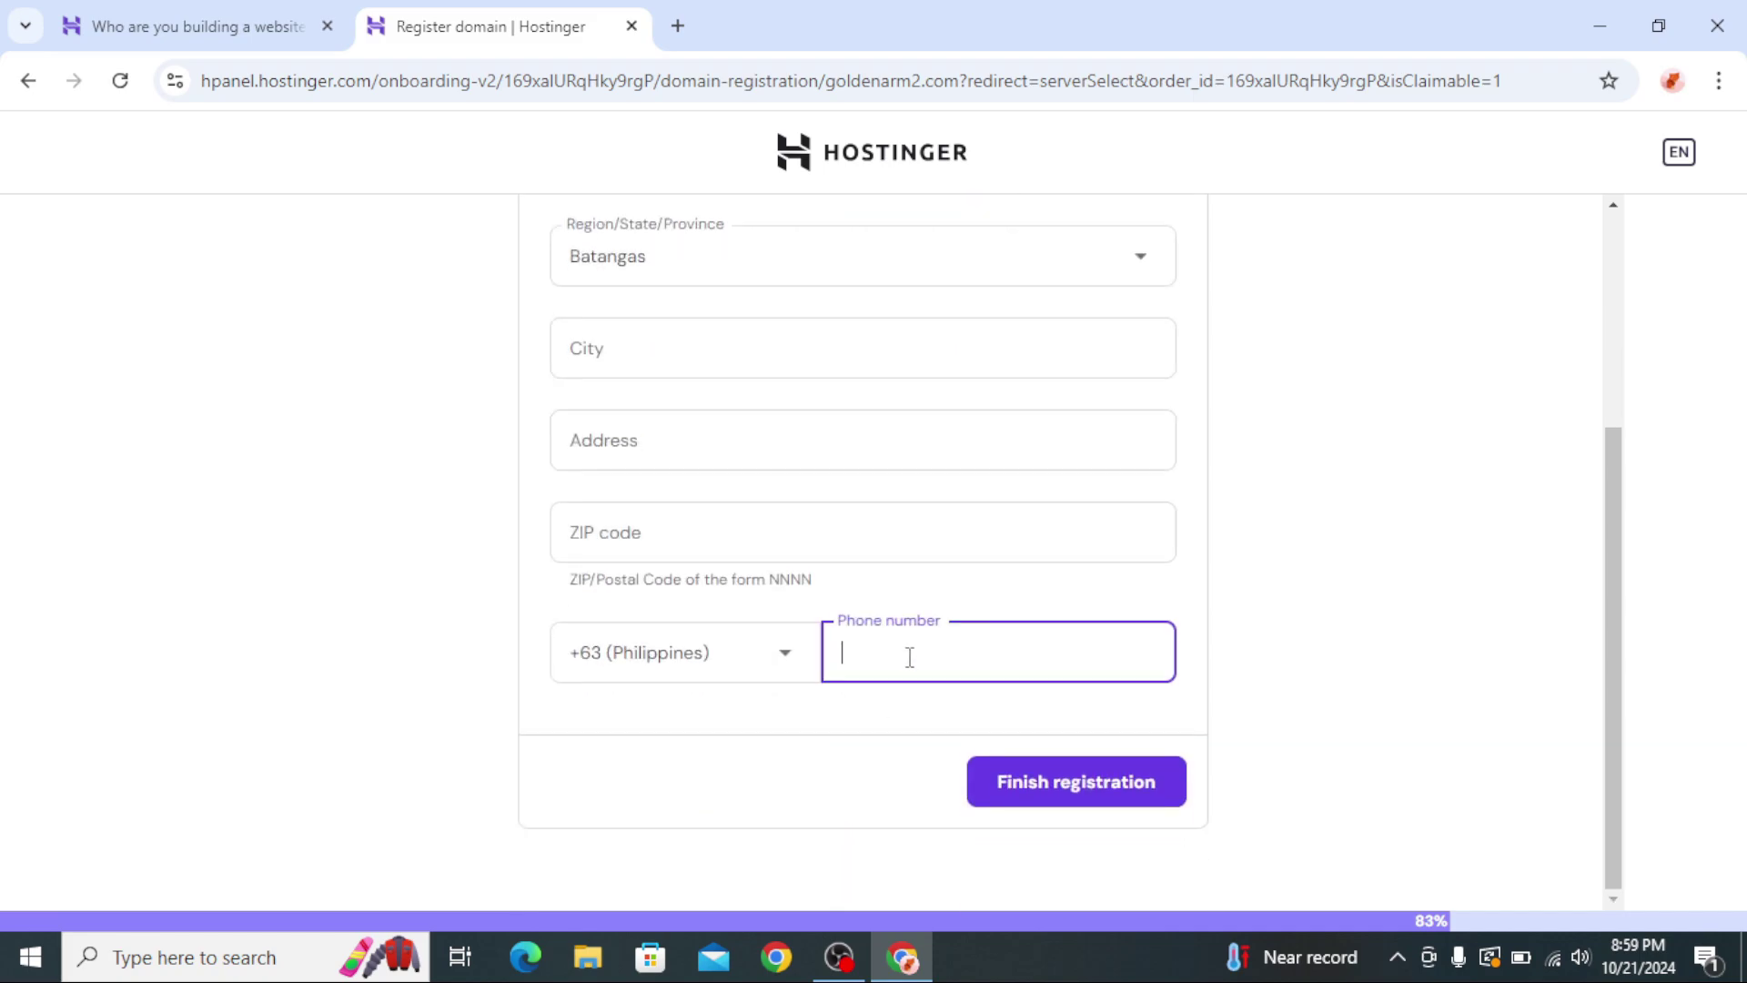
scroll(1223, 646, up, 3)
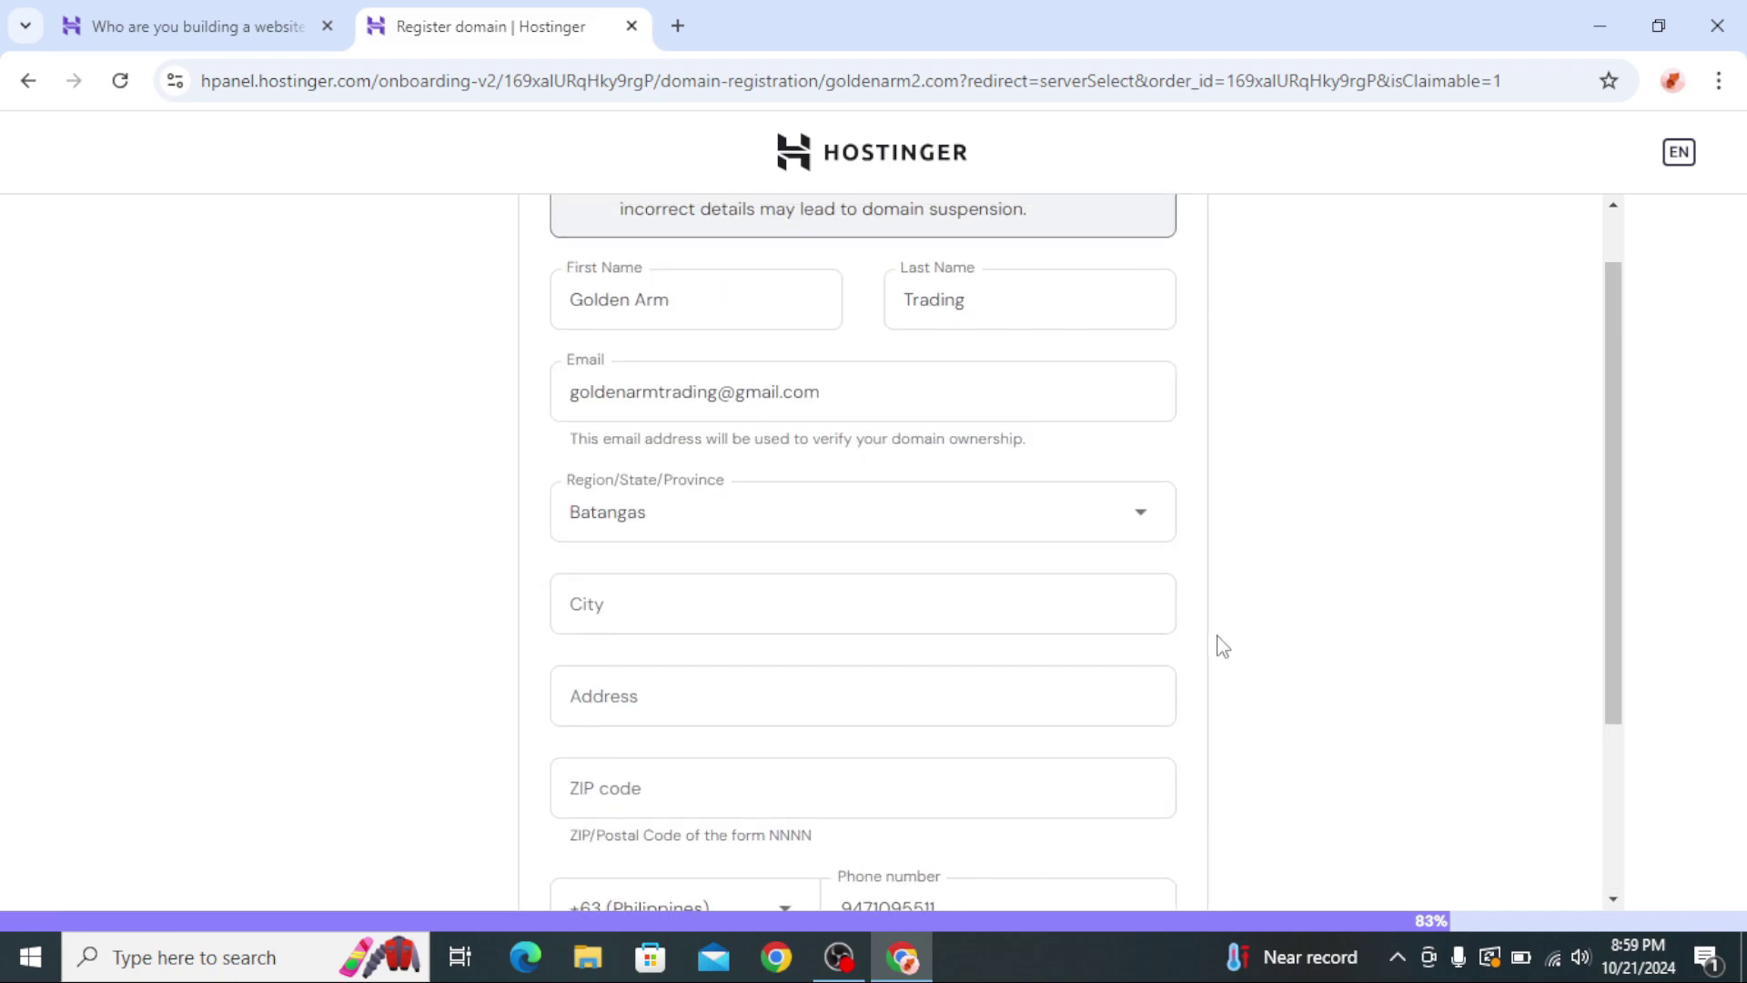
scroll(1222, 646, up, 1)
scroll(796, 628, down, 3)
click(744, 421)
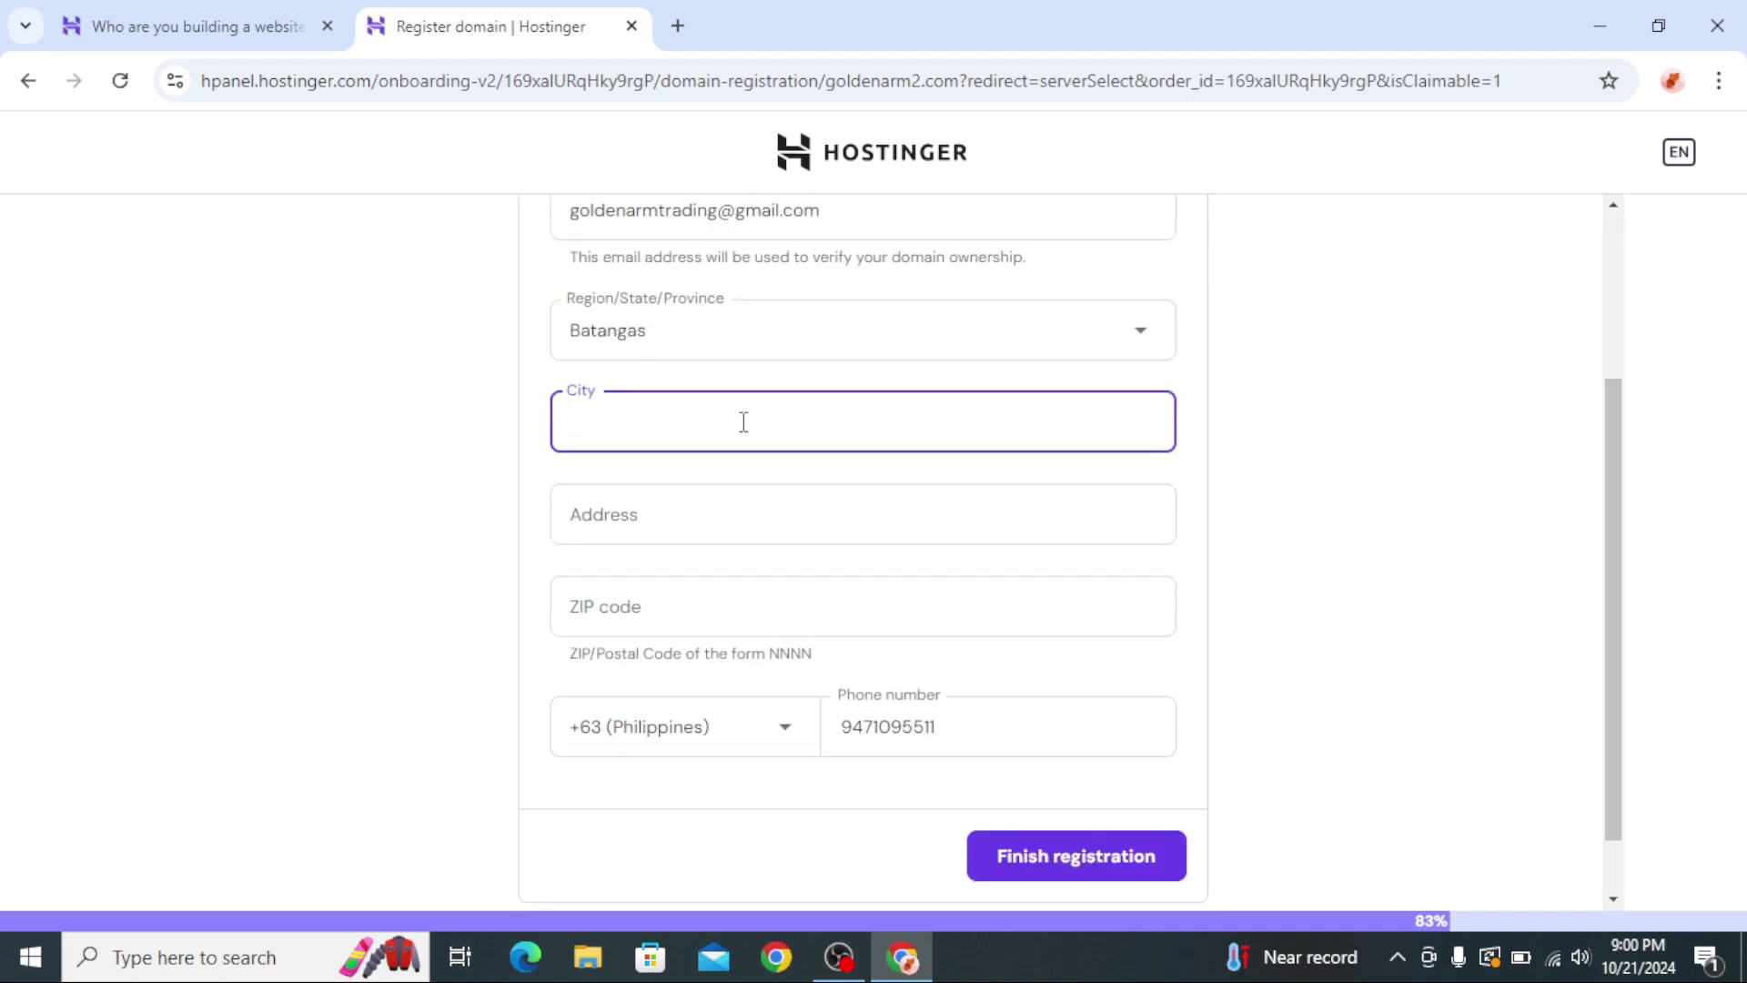
text(malvar)
click(659, 519)
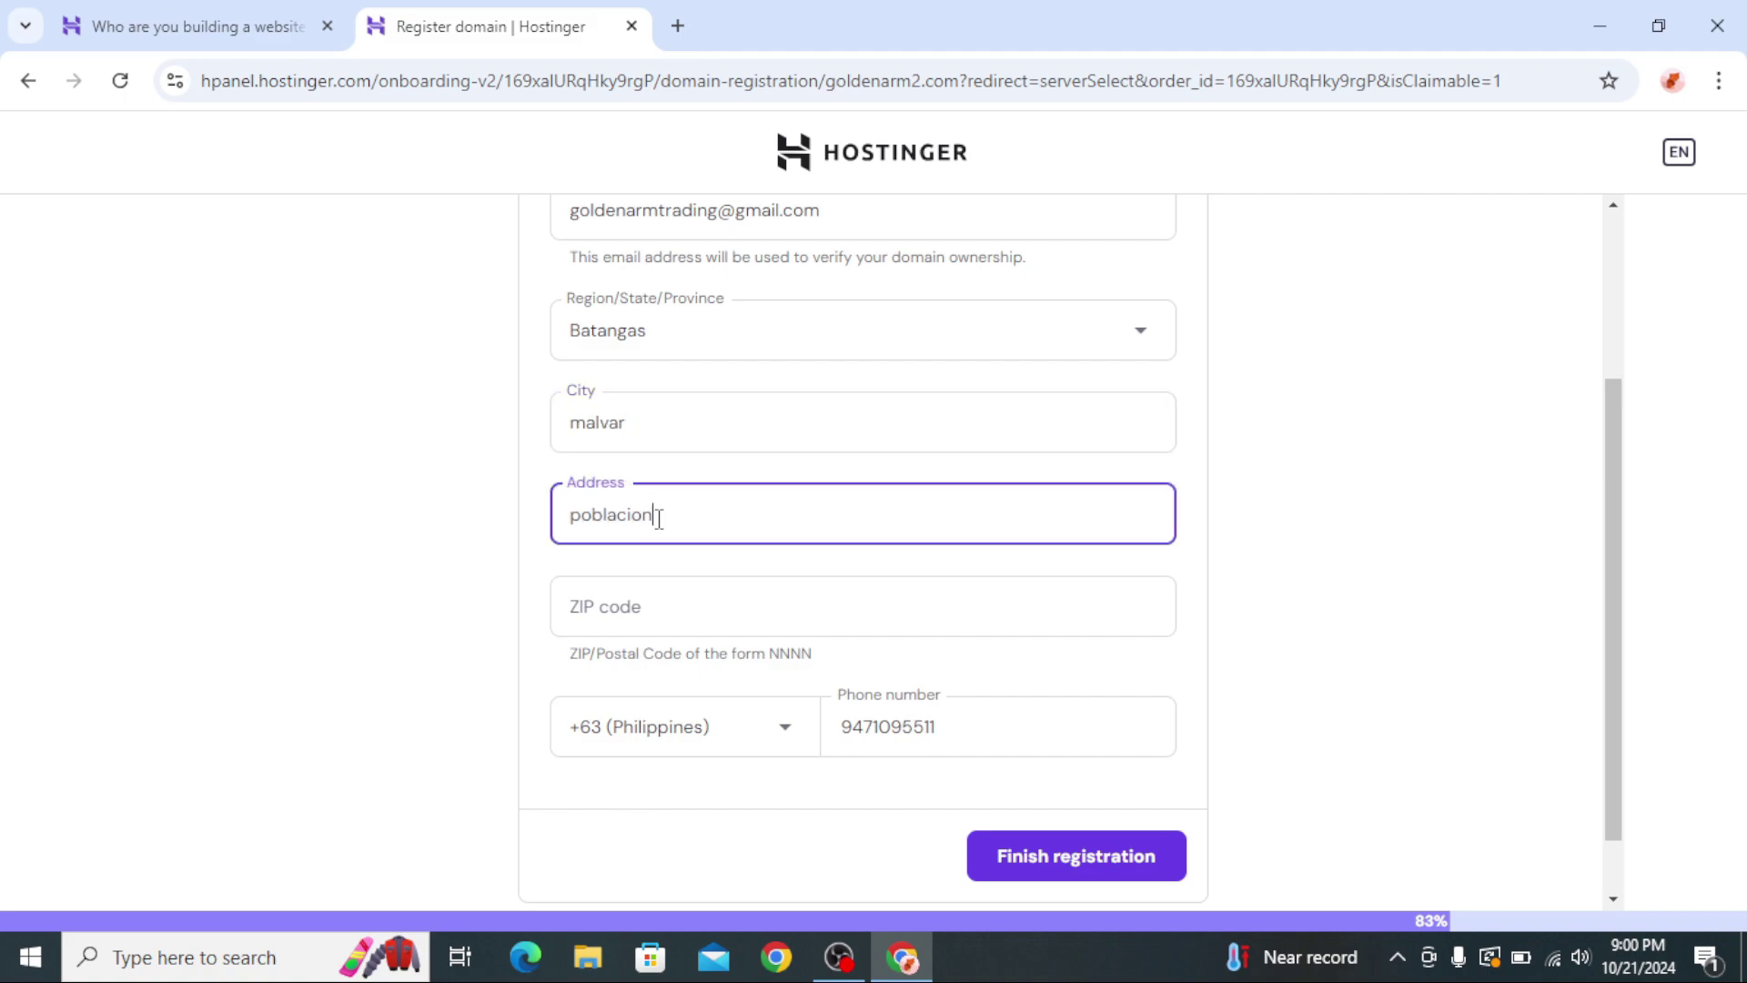
click(655, 608)
drag(670, 512, 530, 543)
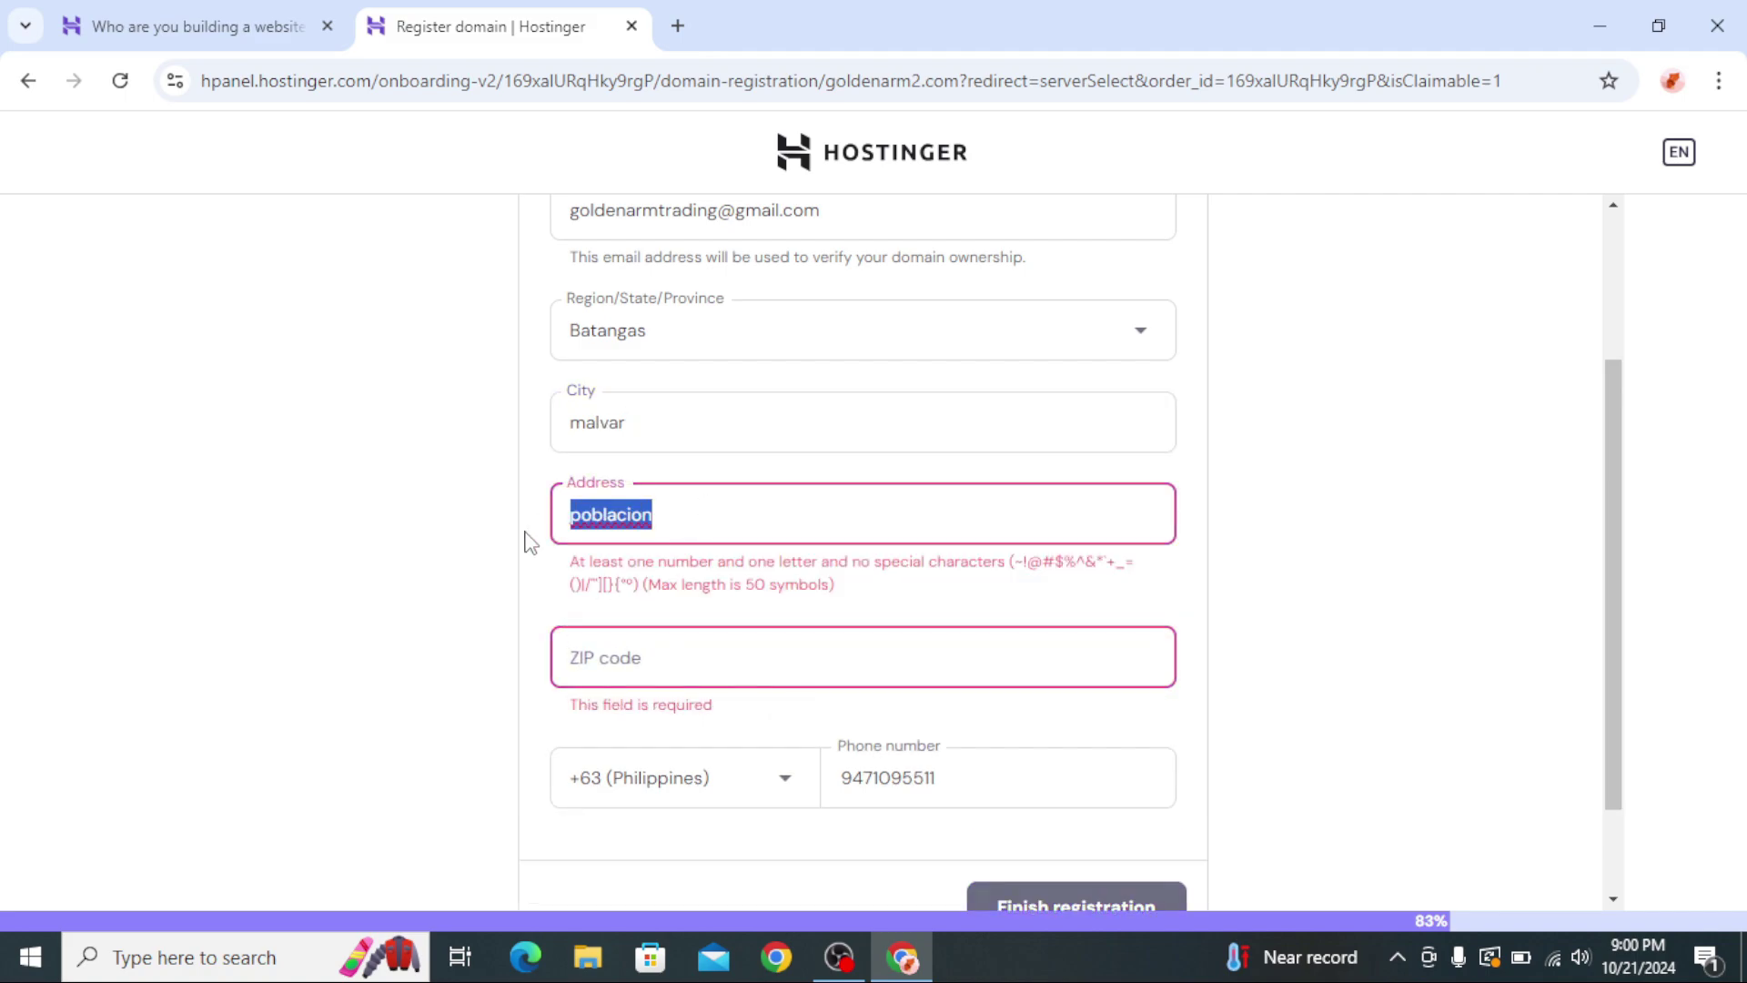
click(665, 619)
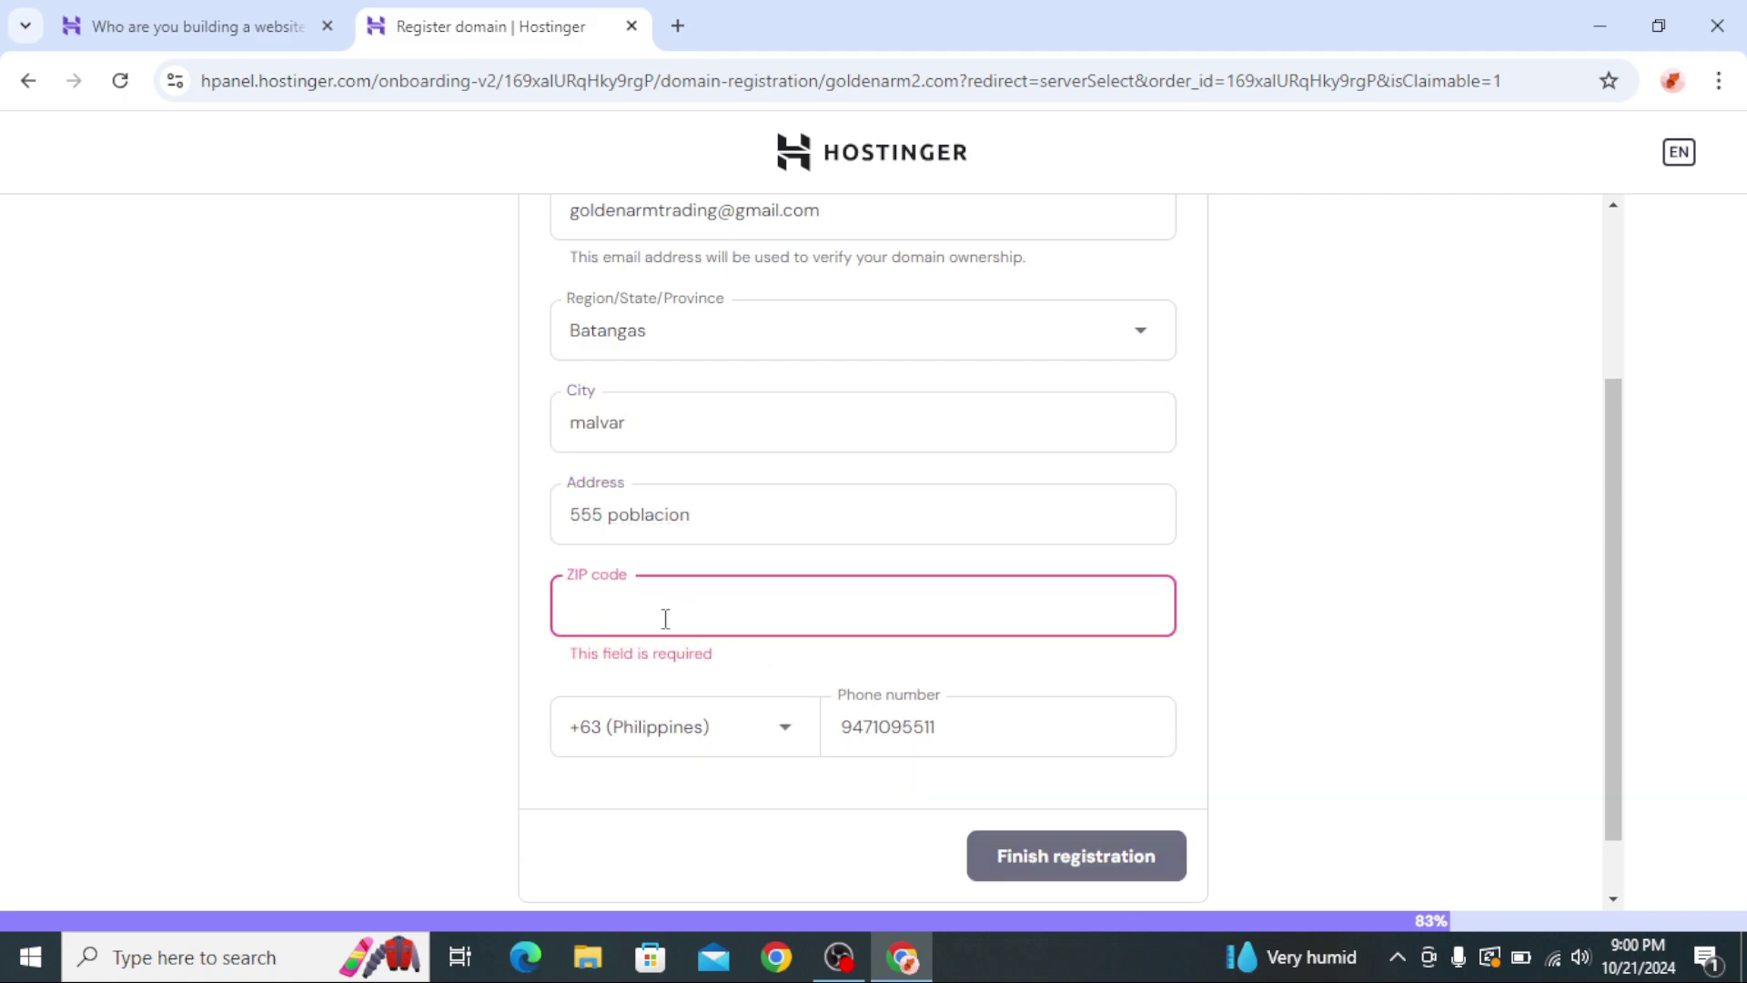
text(4233)
click(1243, 719)
scroll(1128, 821, down, 1)
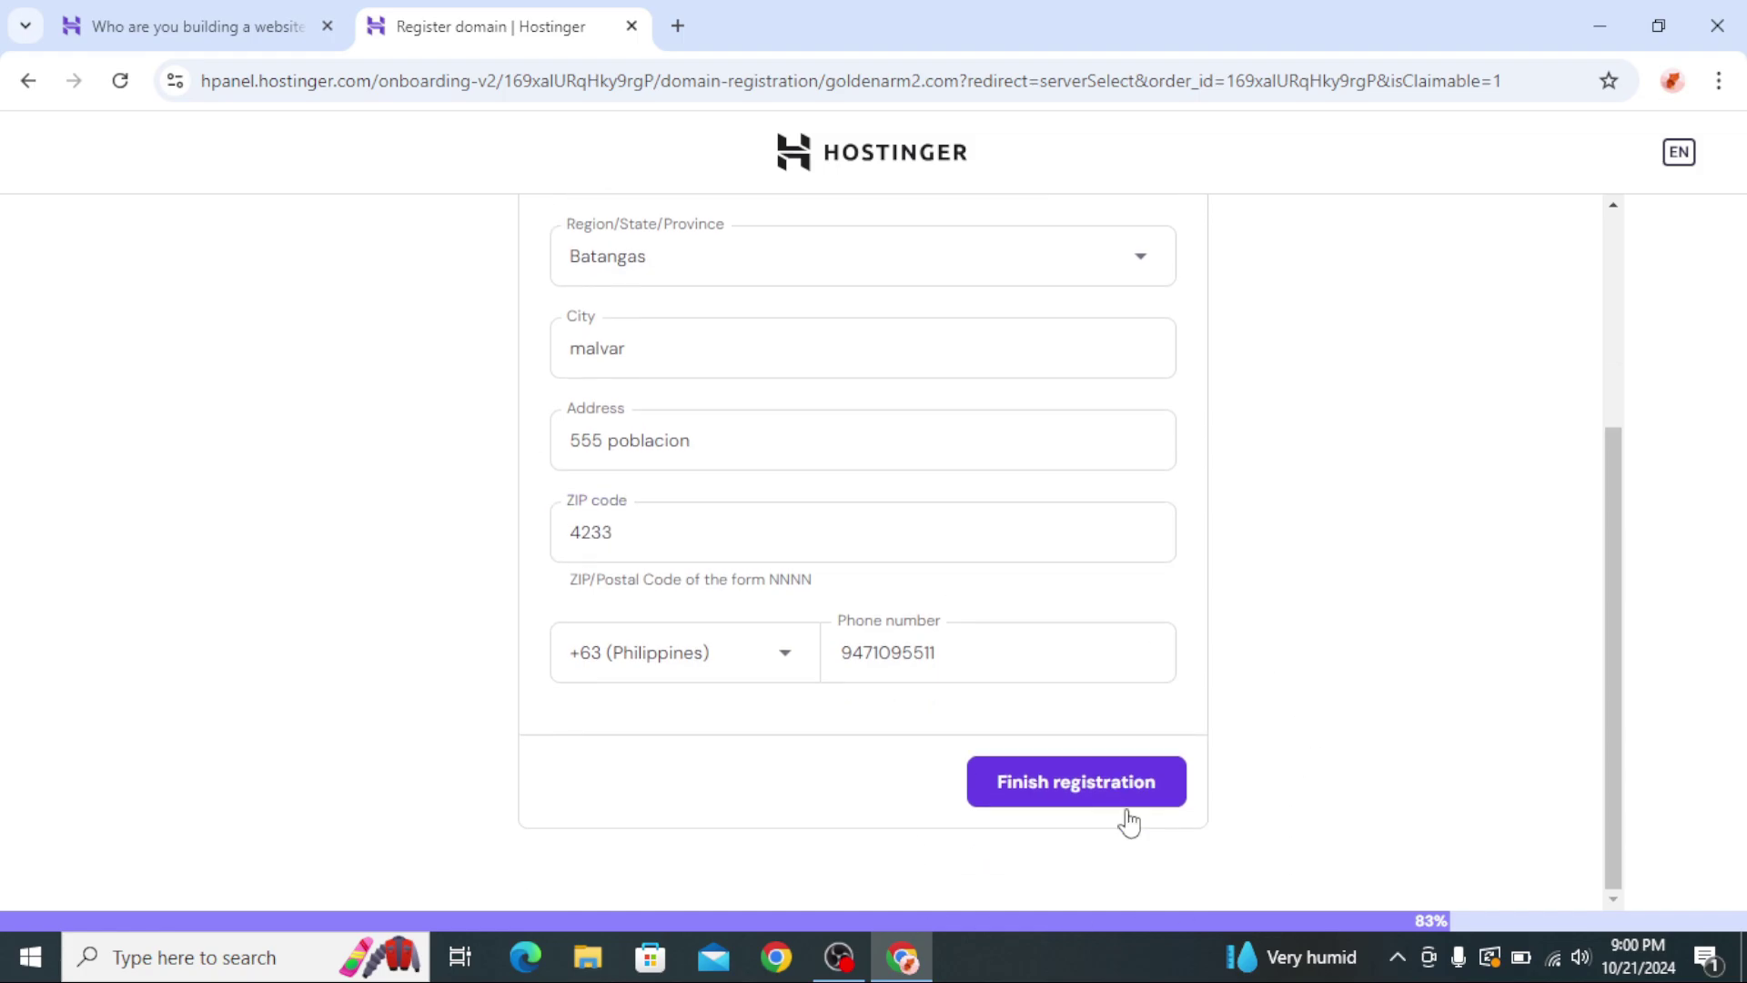
click(1037, 785)
click(748, 544)
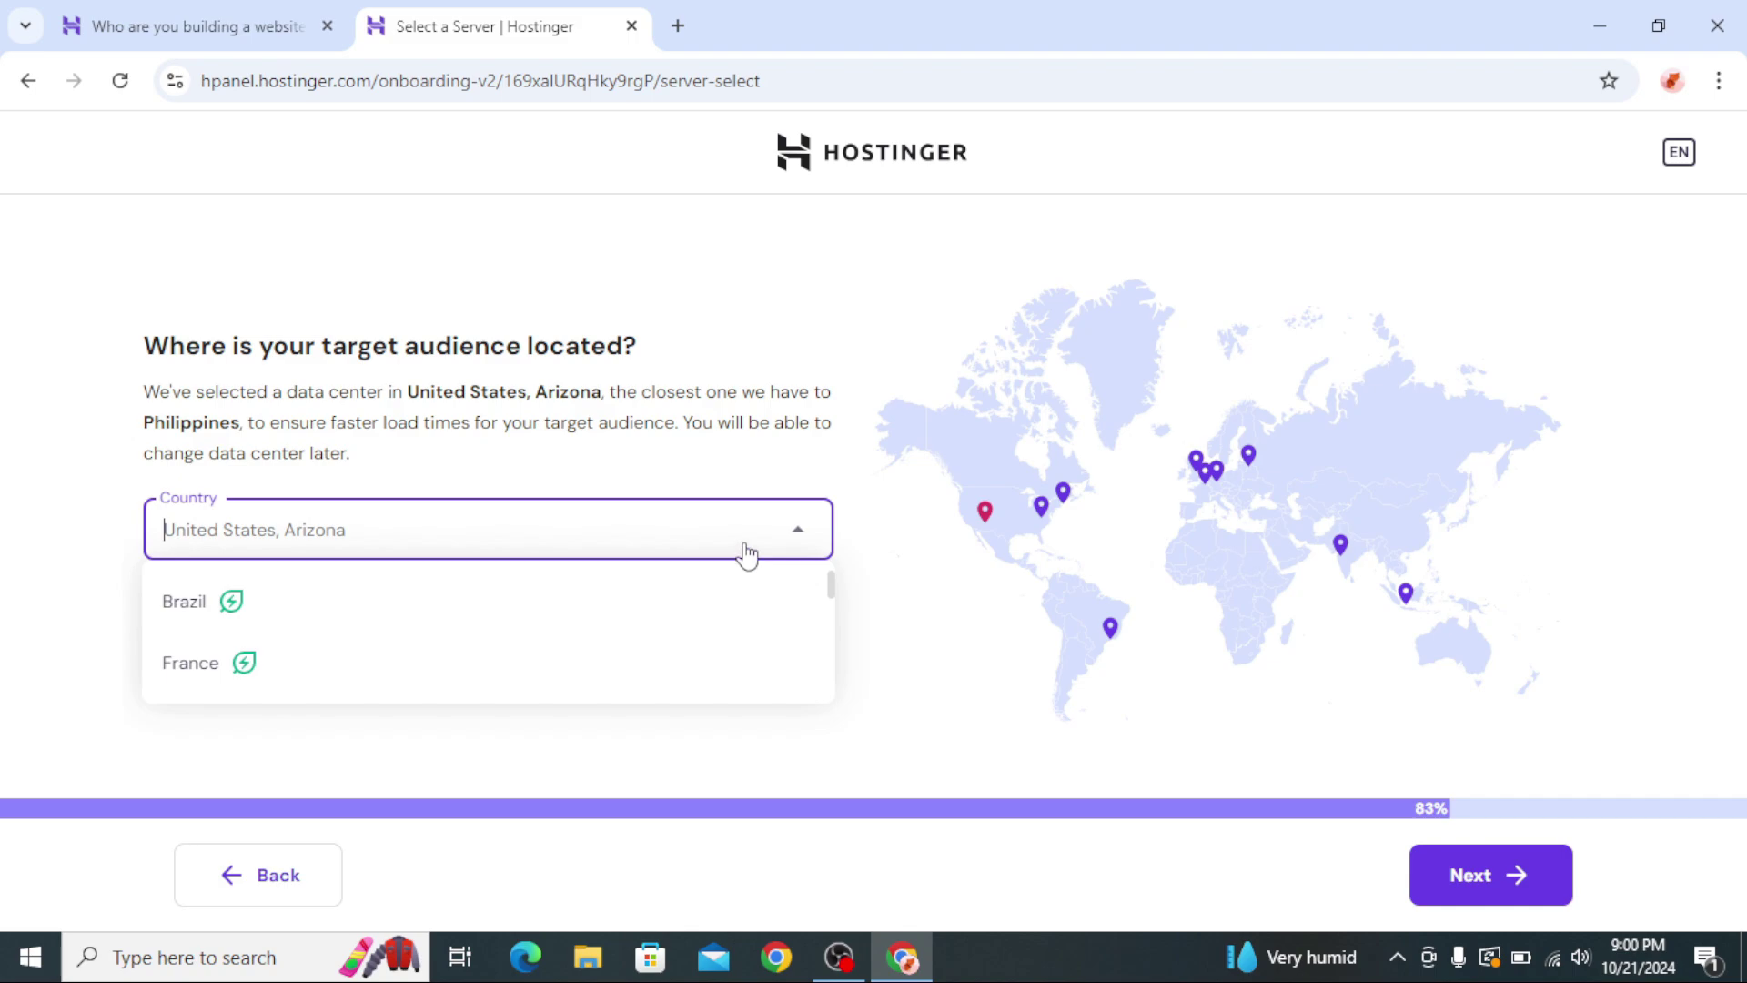
Choose Indonesia as the server location and continue until the goldenarm2.com dashboard loads
click(1405, 596)
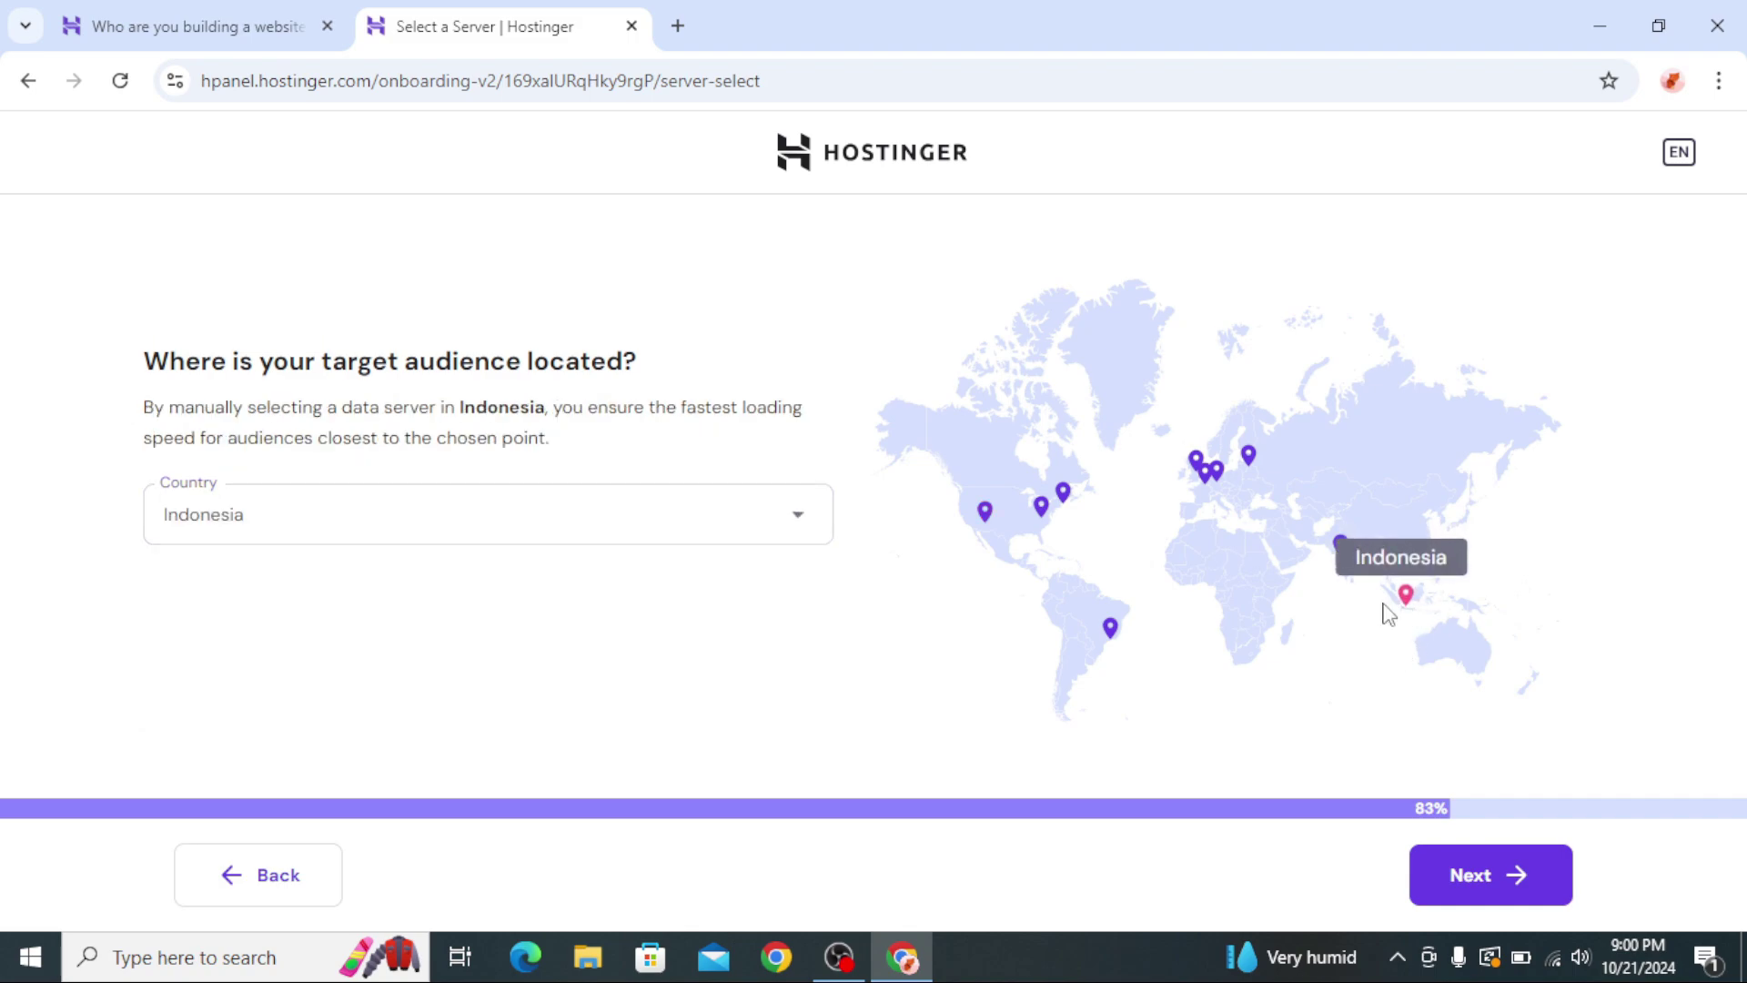
click(737, 527)
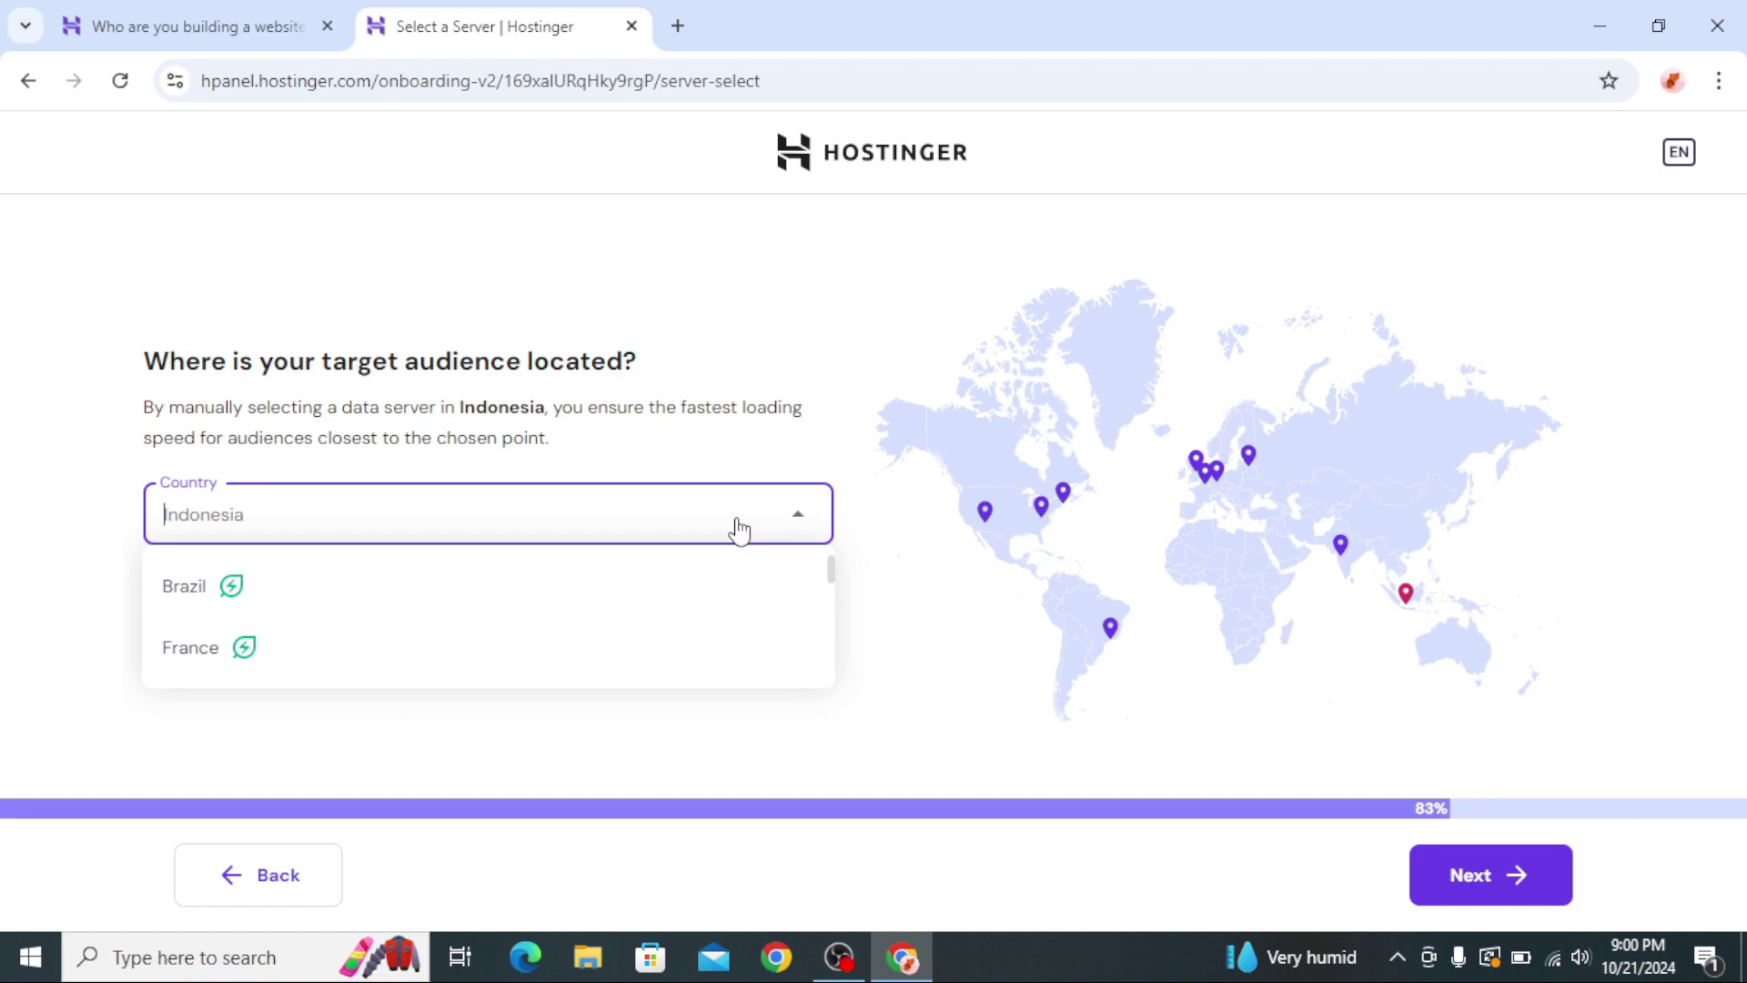
click(798, 518)
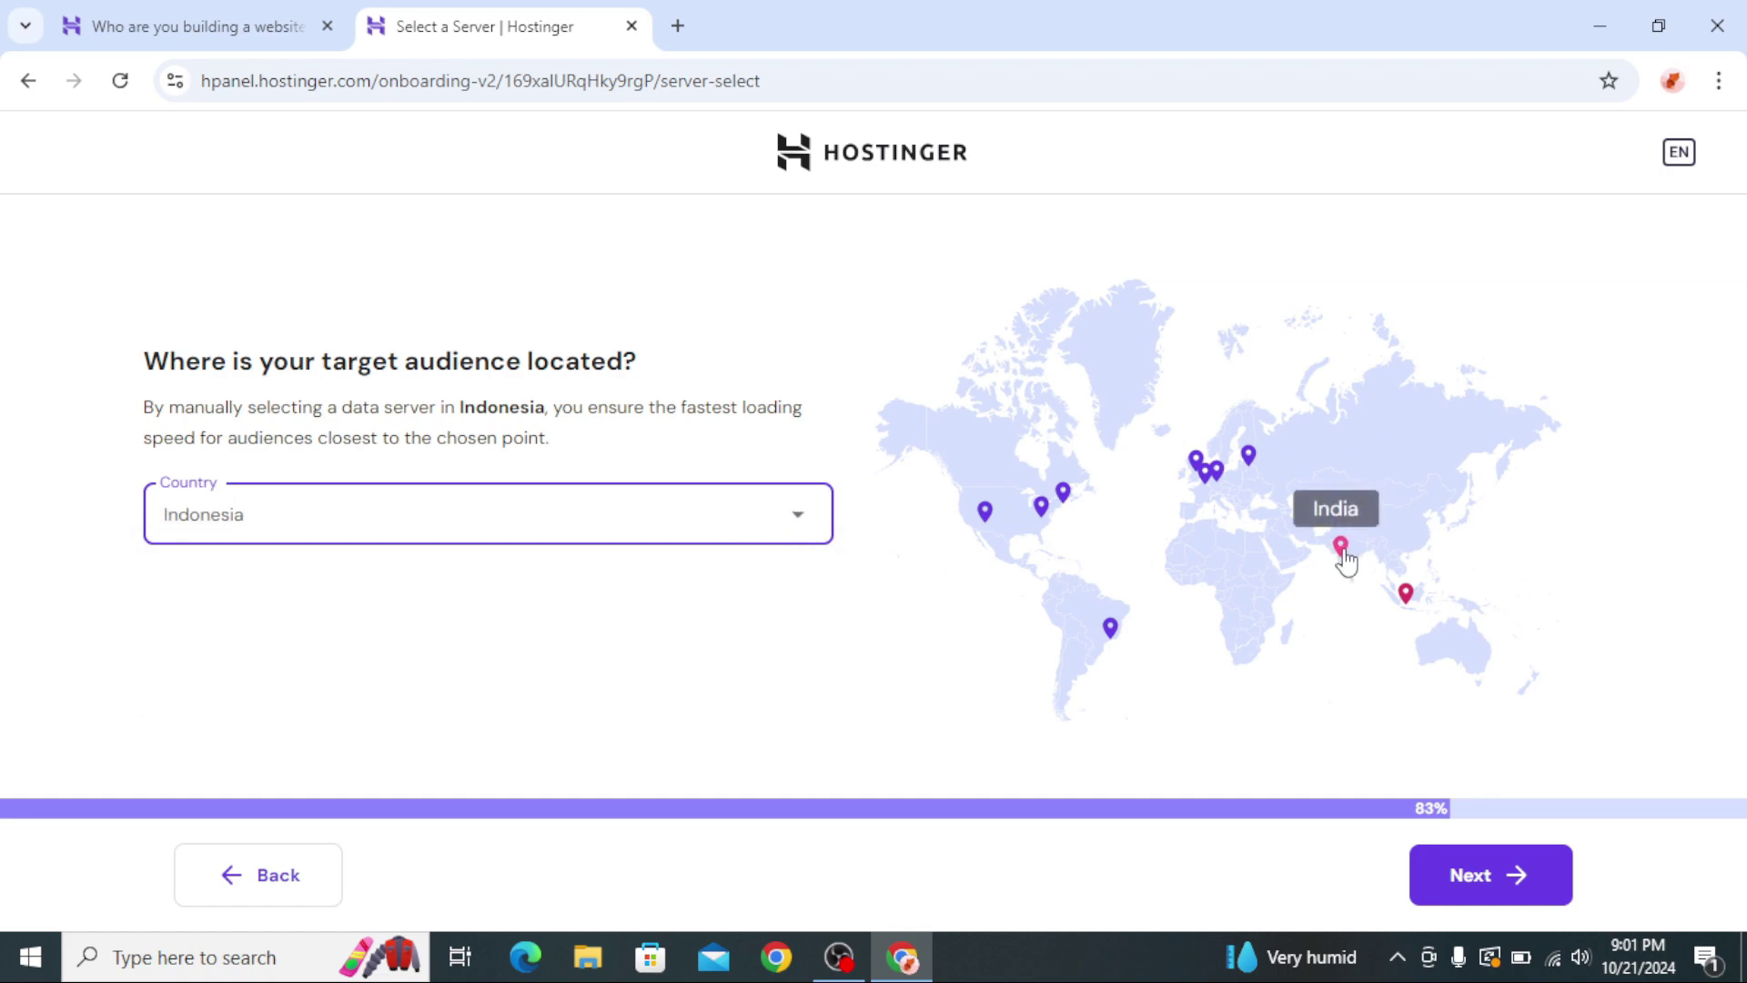
click(1408, 596)
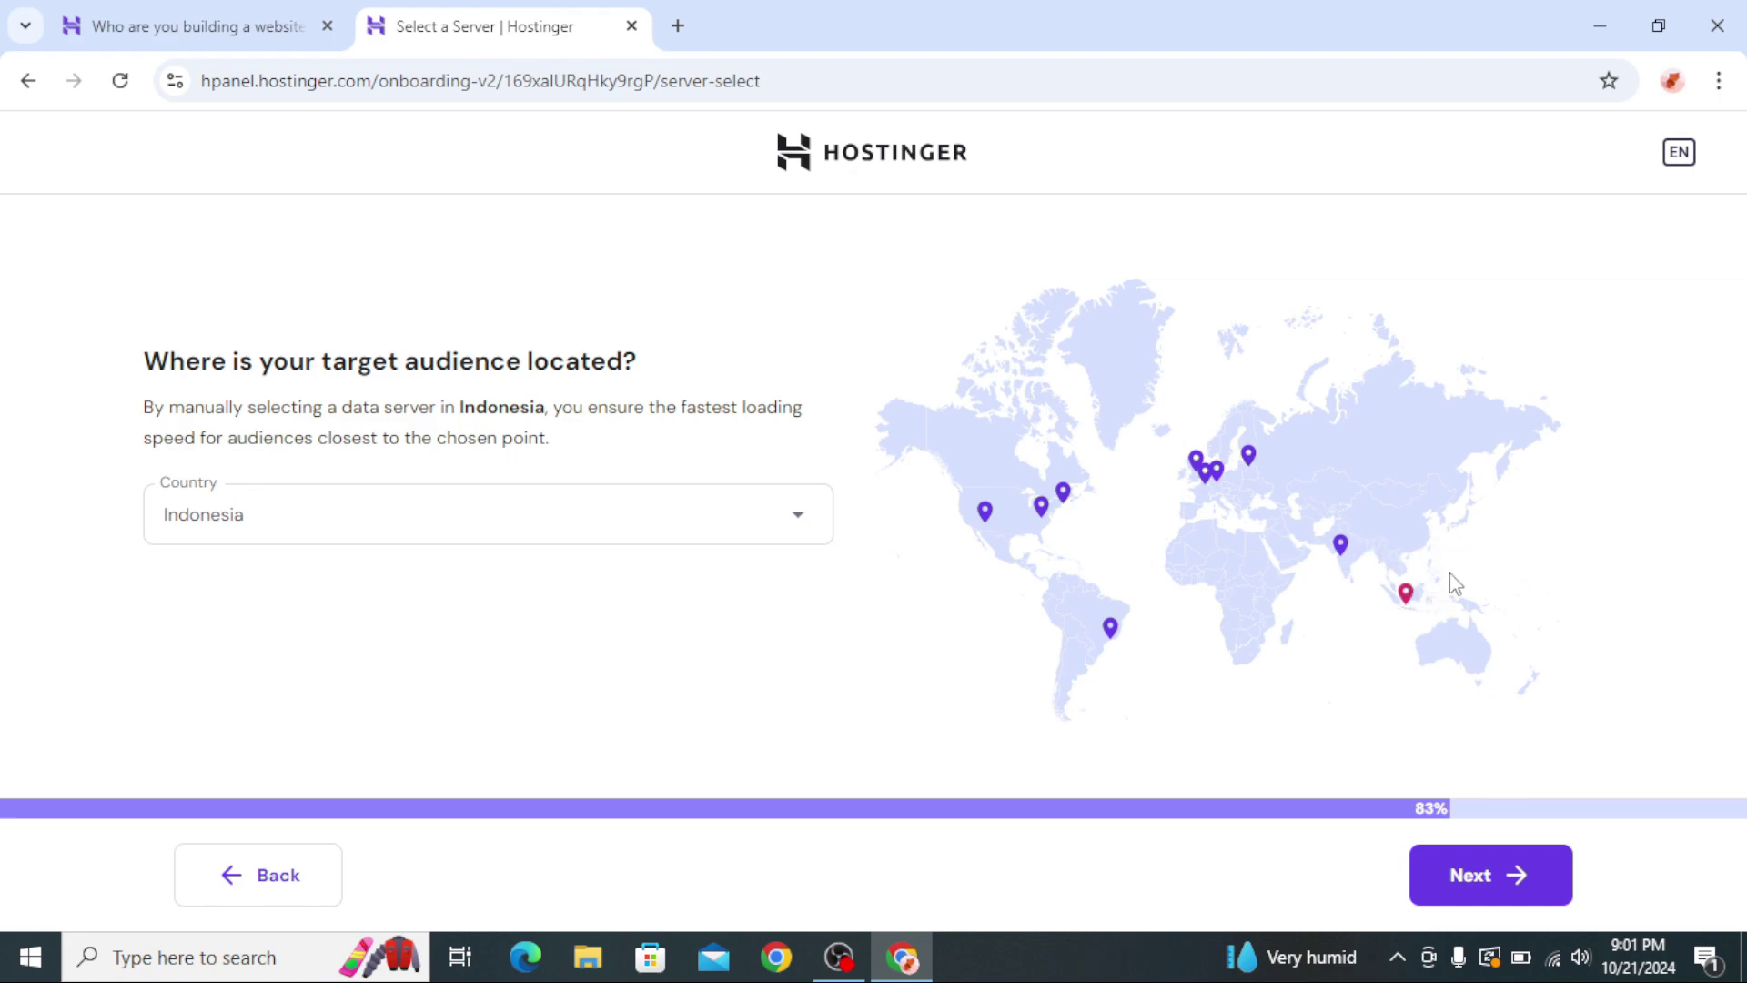
click(1446, 891)
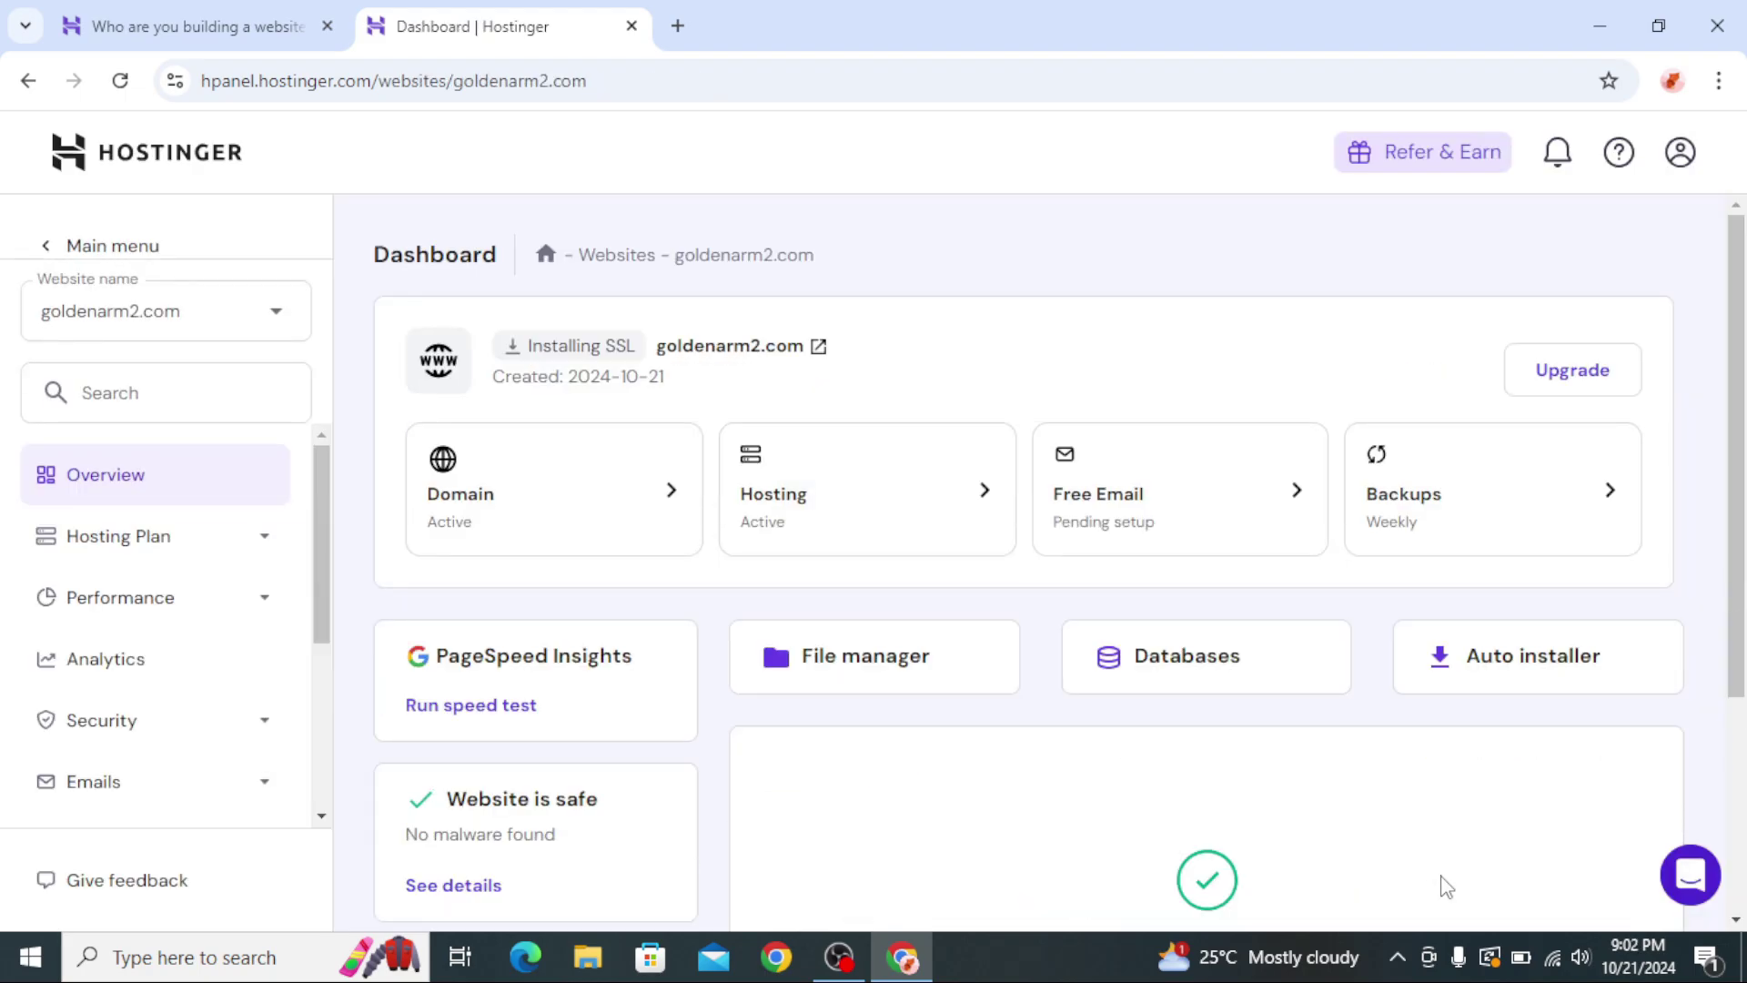
scroll(627, 628, down, 3)
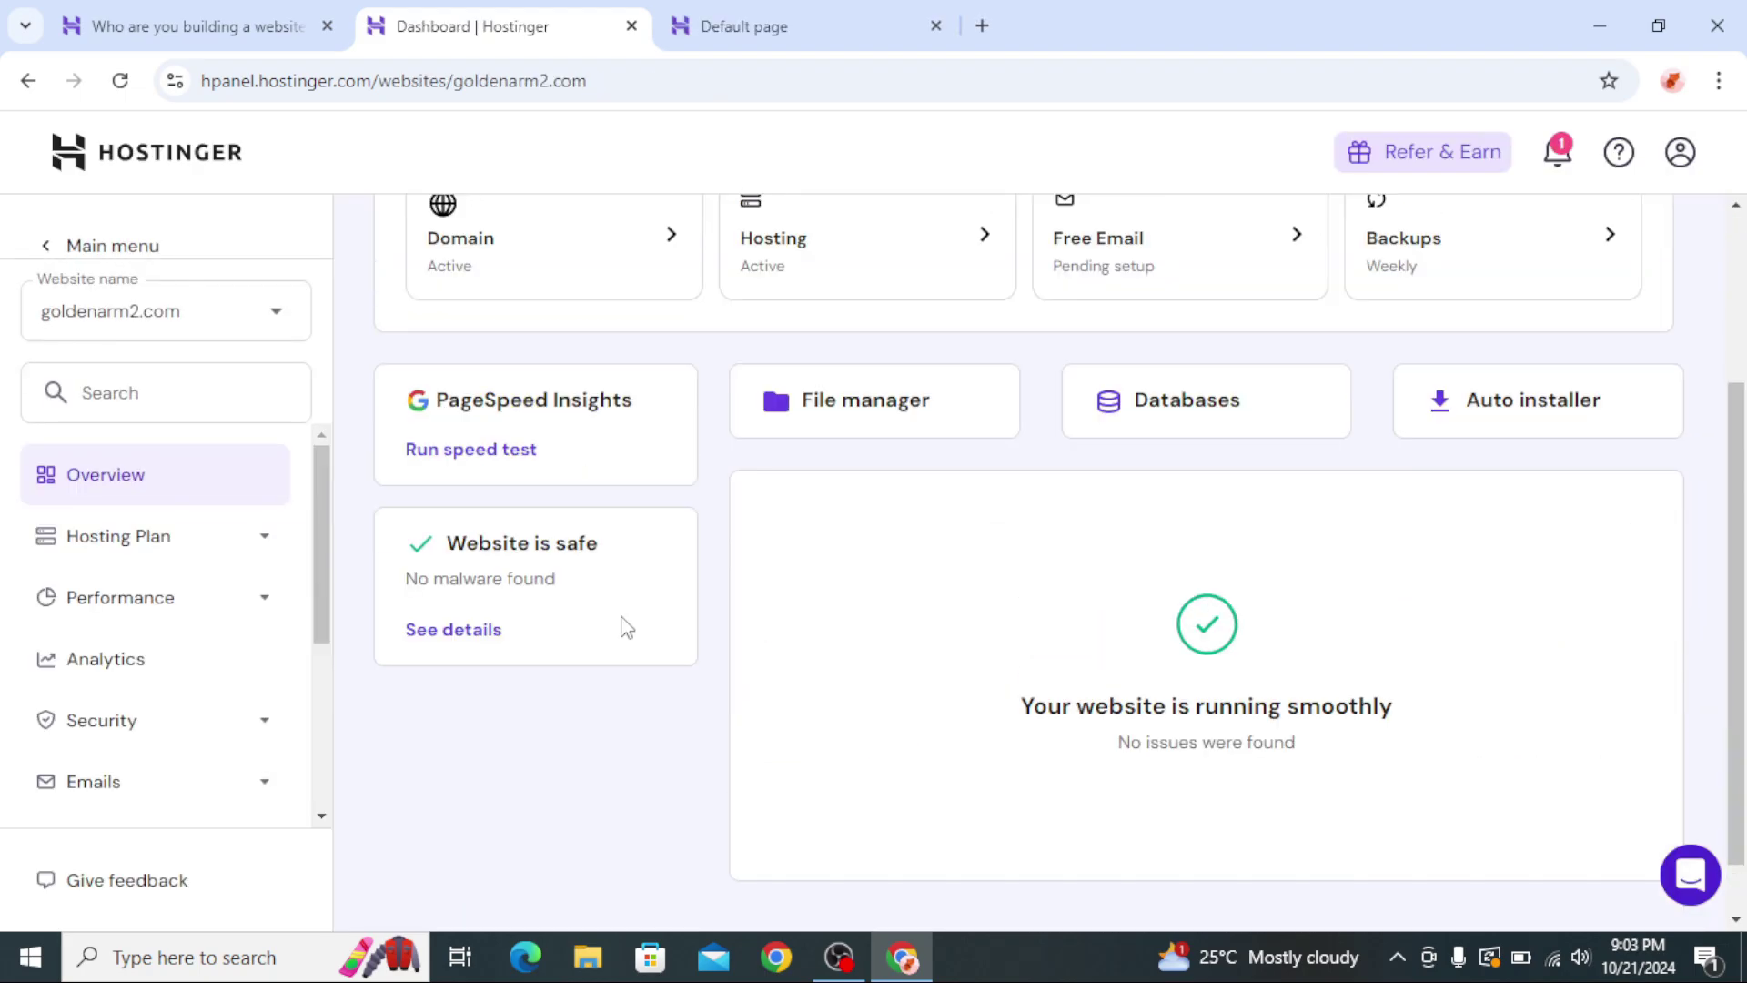
scroll(627, 627, up, 3)
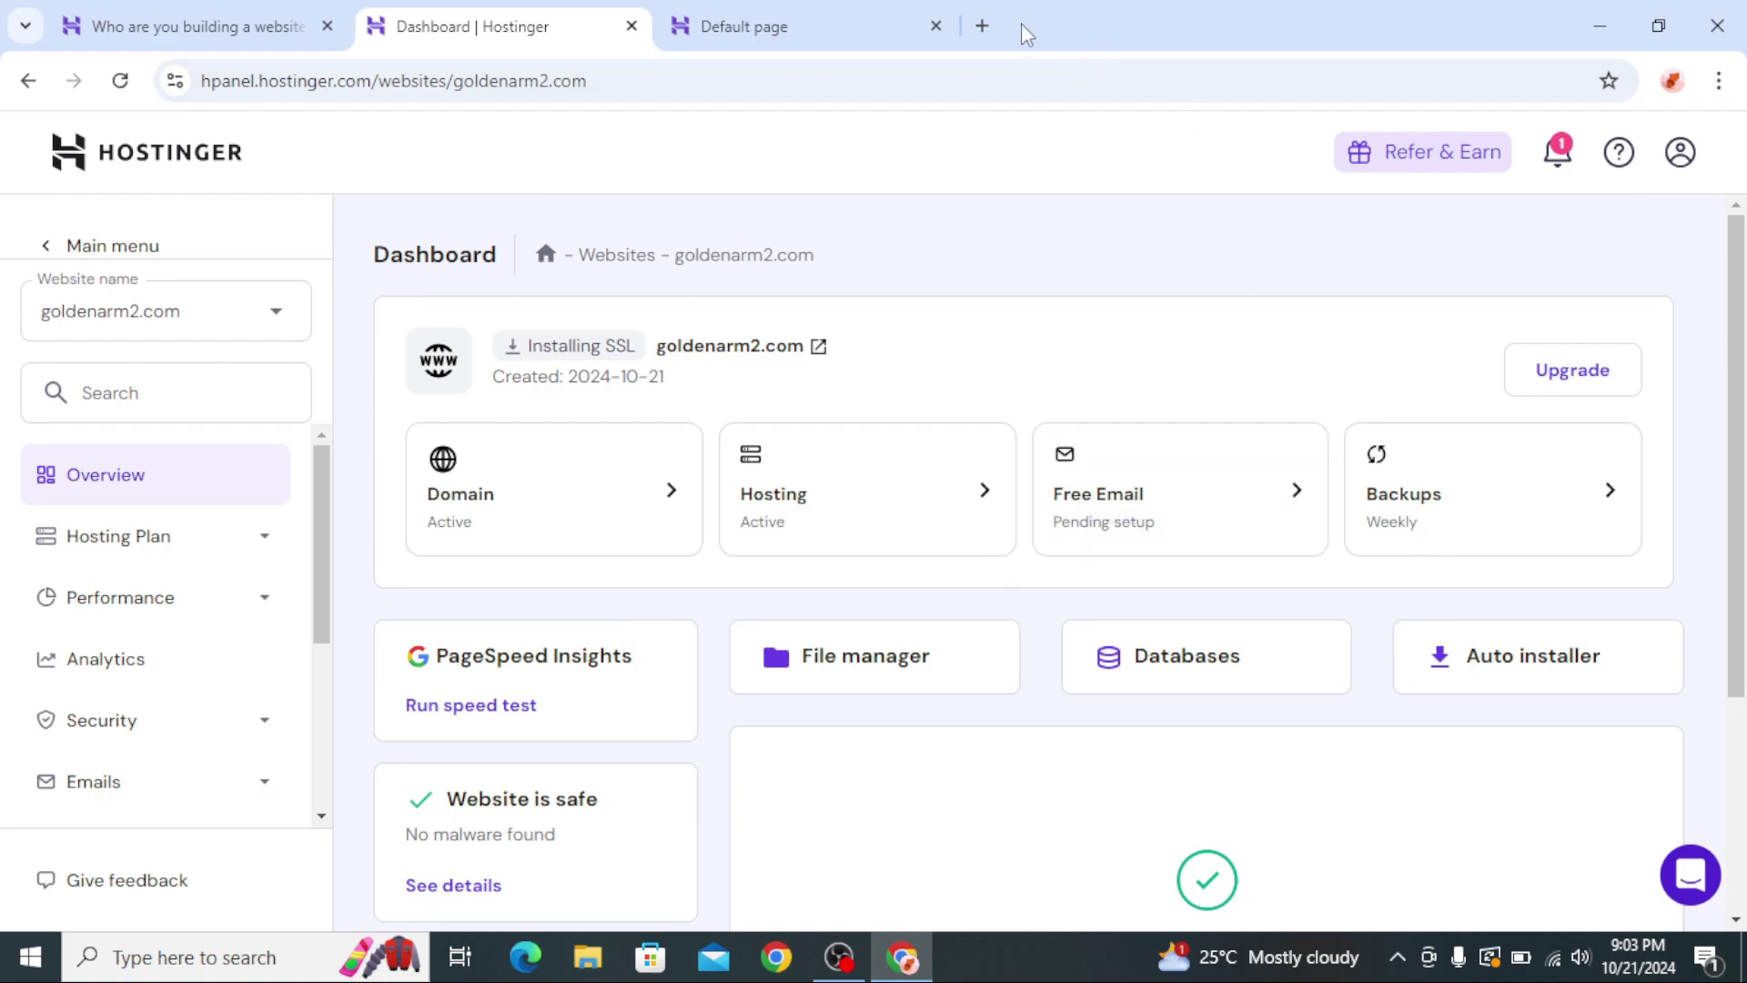
In Gmail, open Hostinger's 'Verify your contact information' email and follow its validation link
click(982, 26)
text(gma)
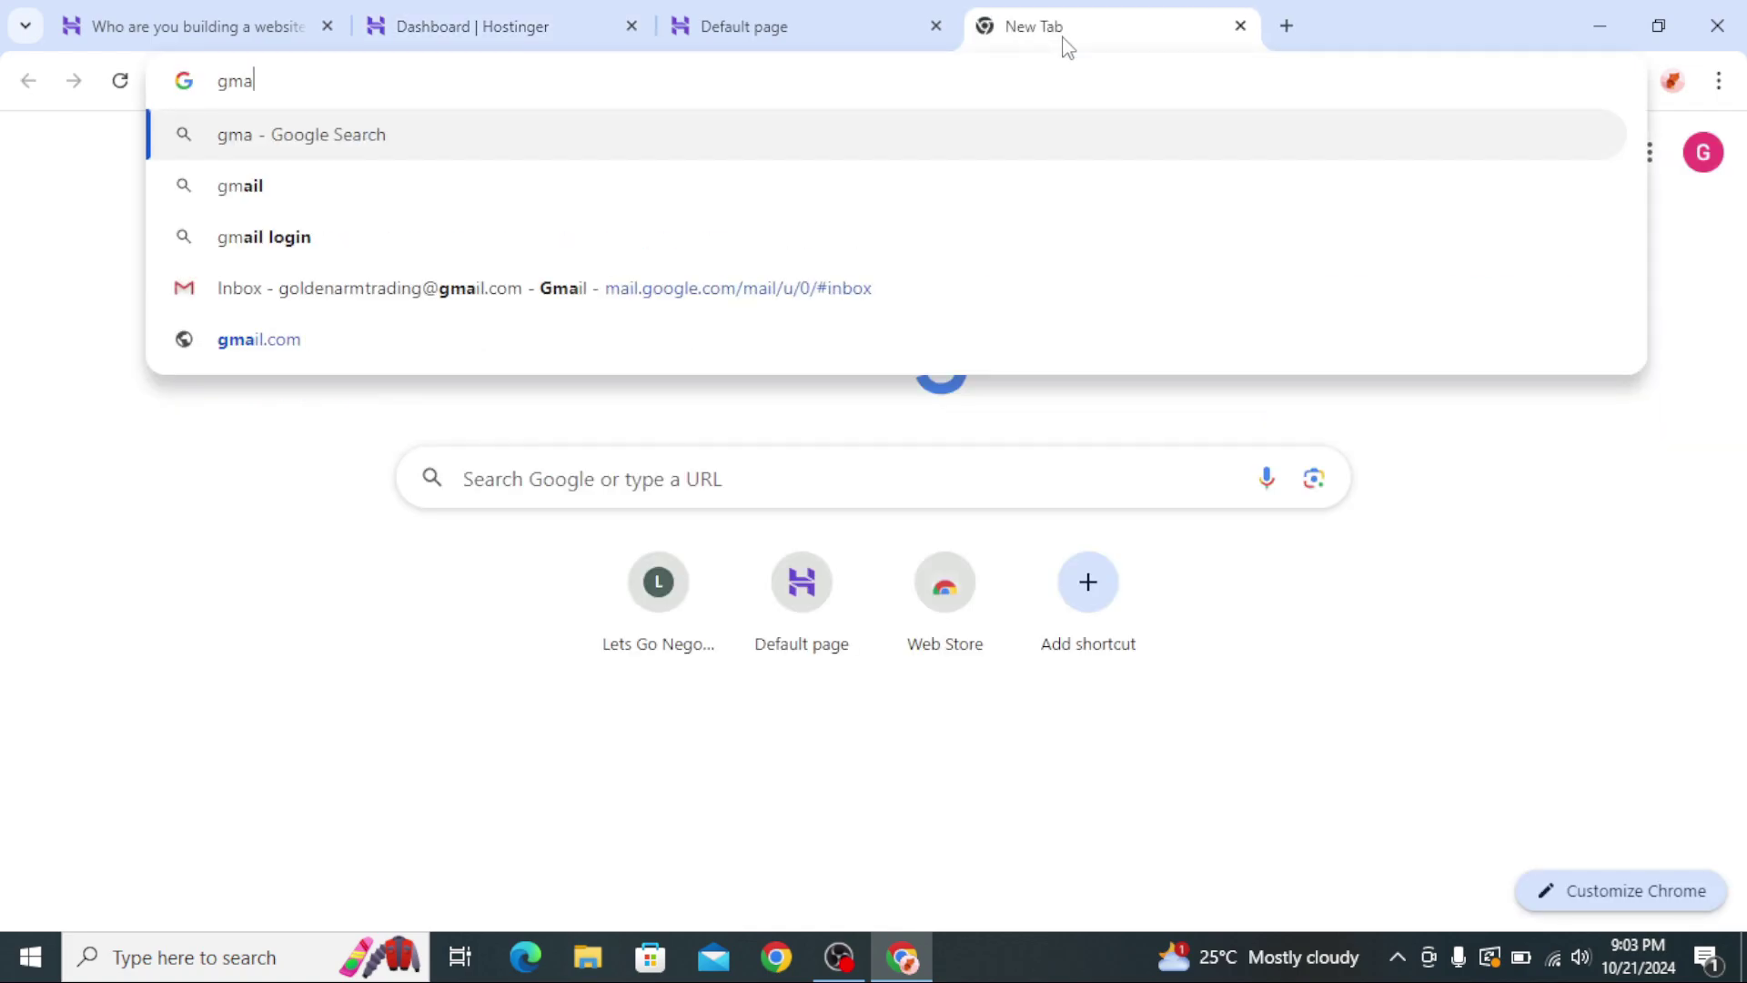
text(il.com)
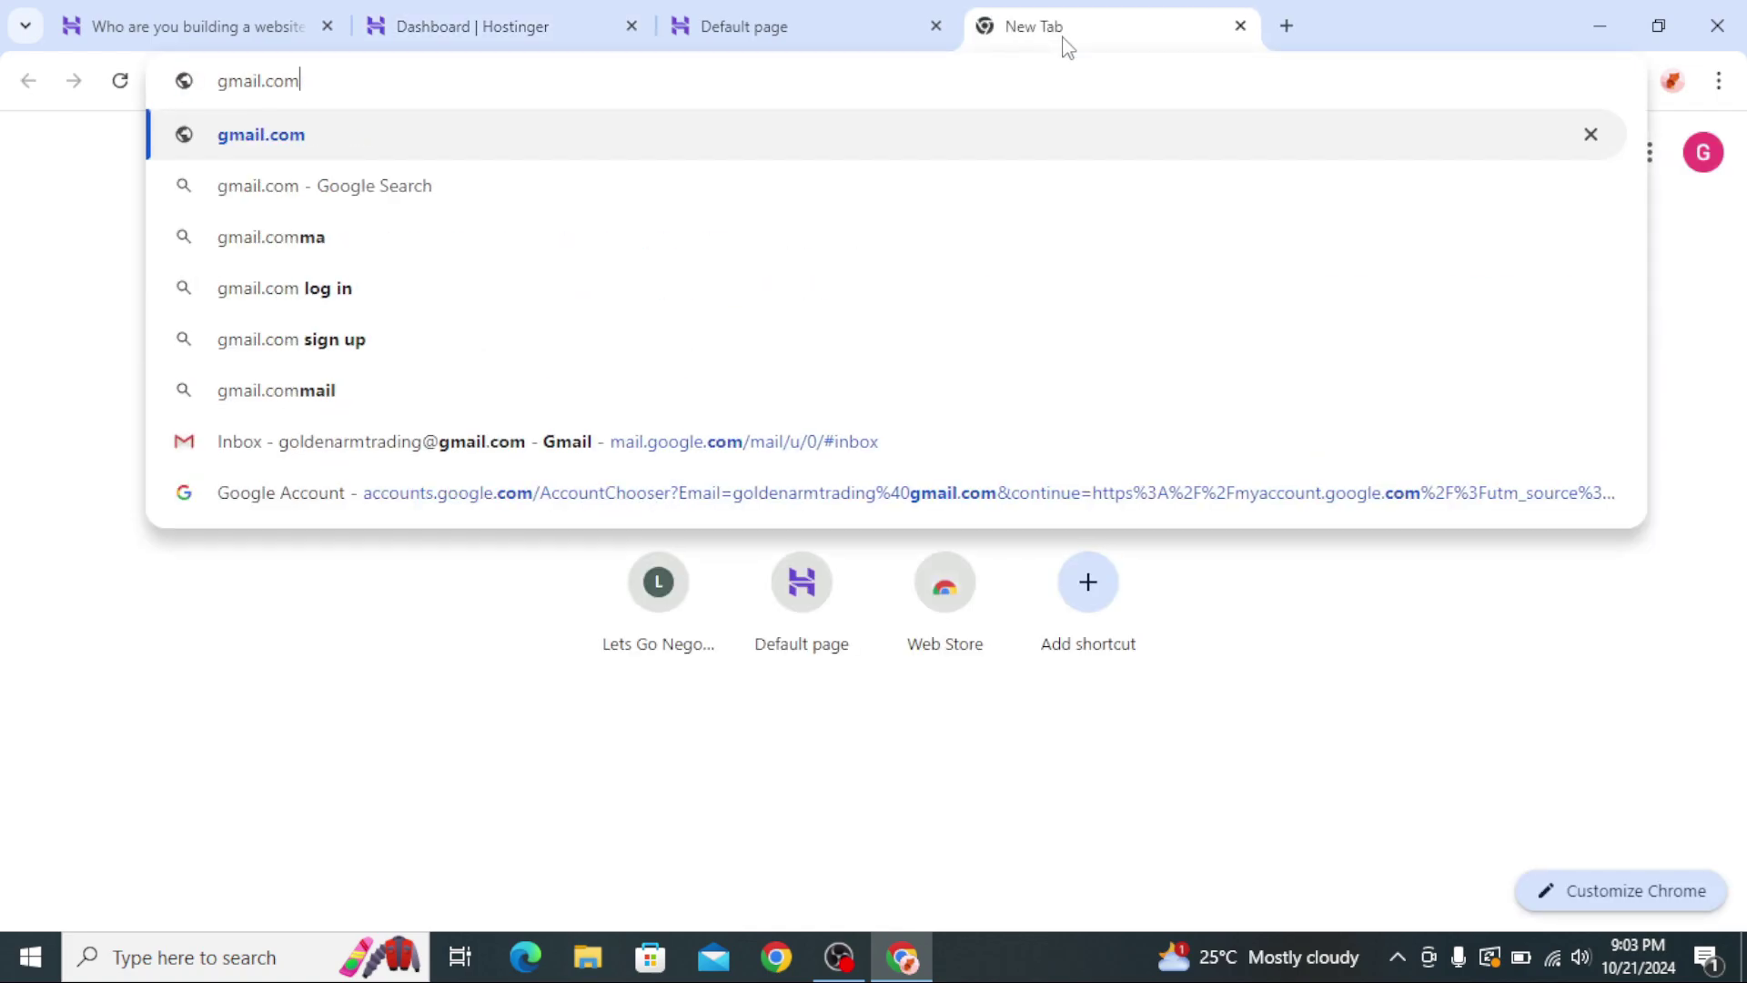
key(Return)
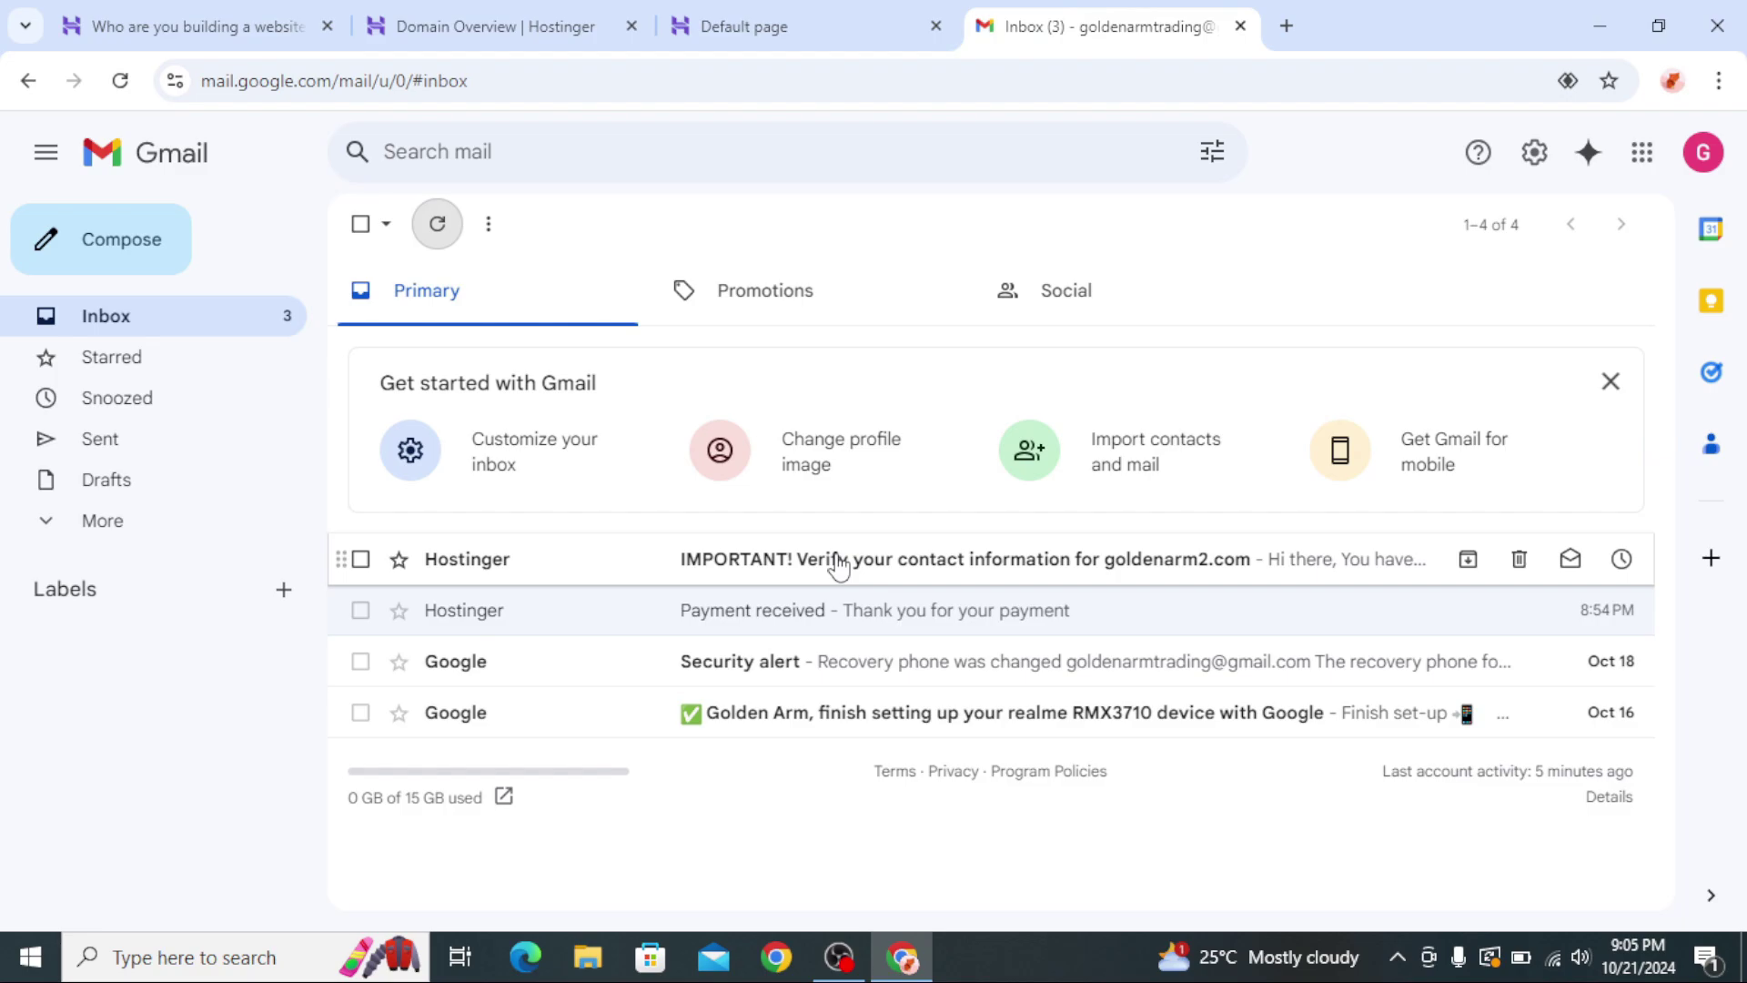
click(833, 560)
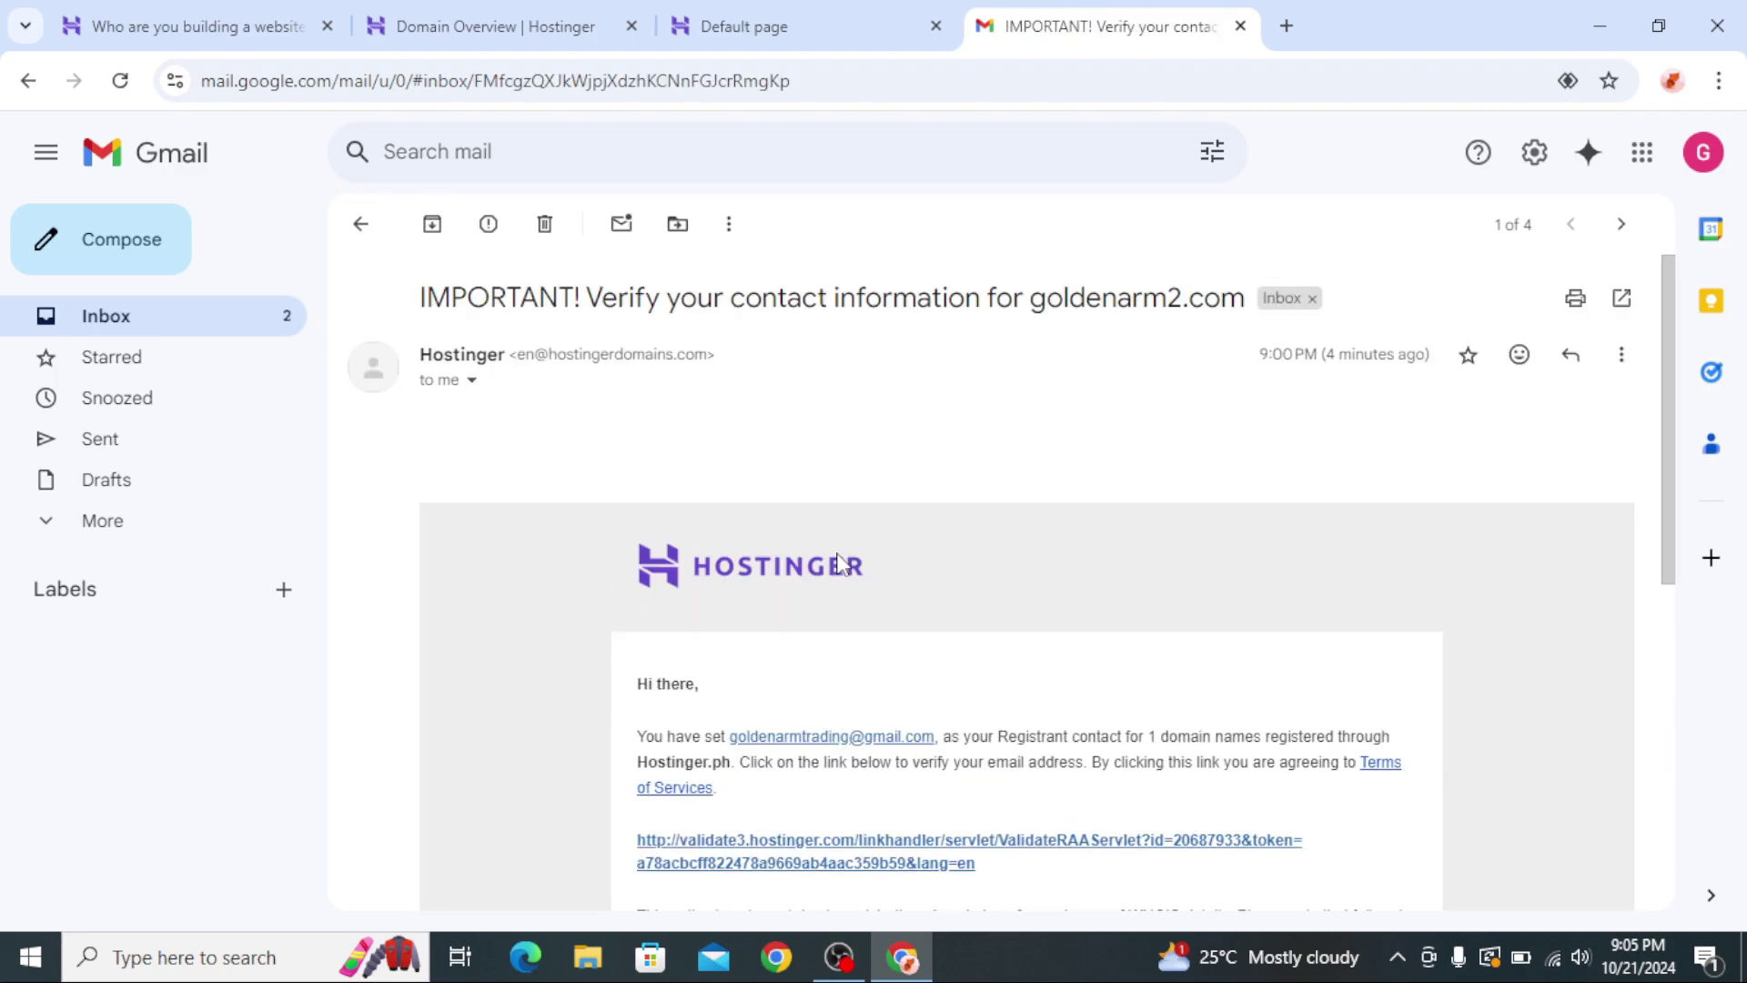
scroll(845, 567, down, 1)
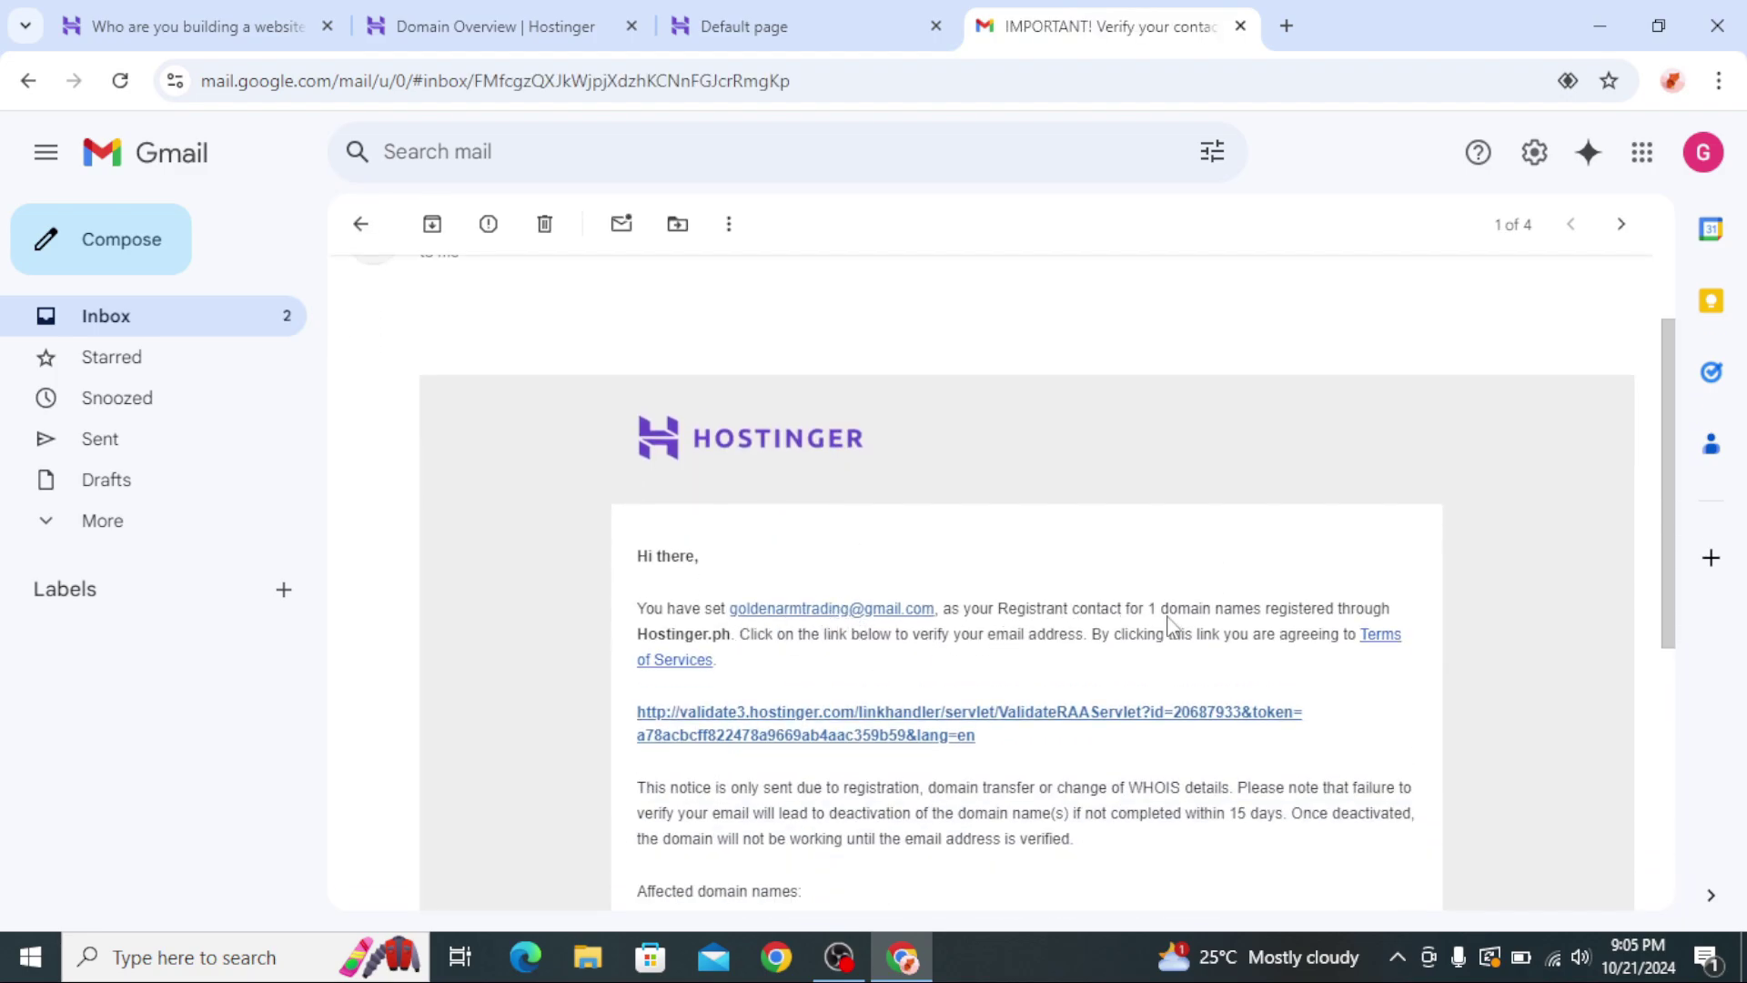
scroll(876, 684, down, 3)
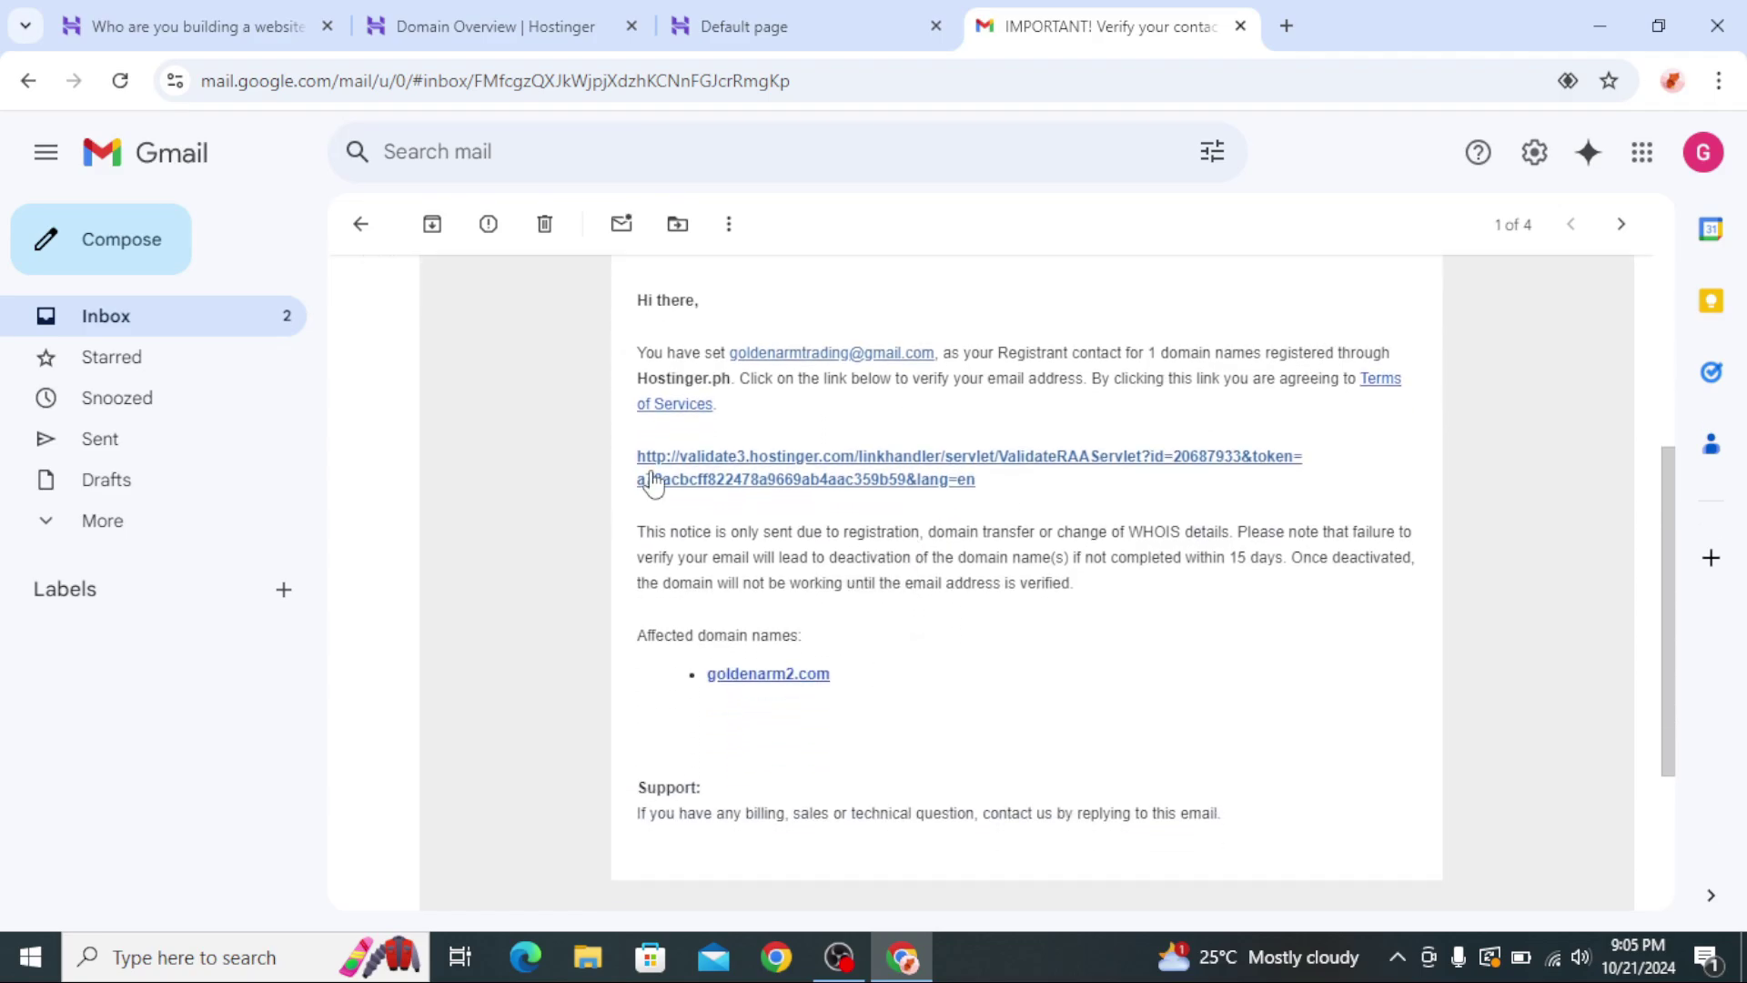
click(751, 479)
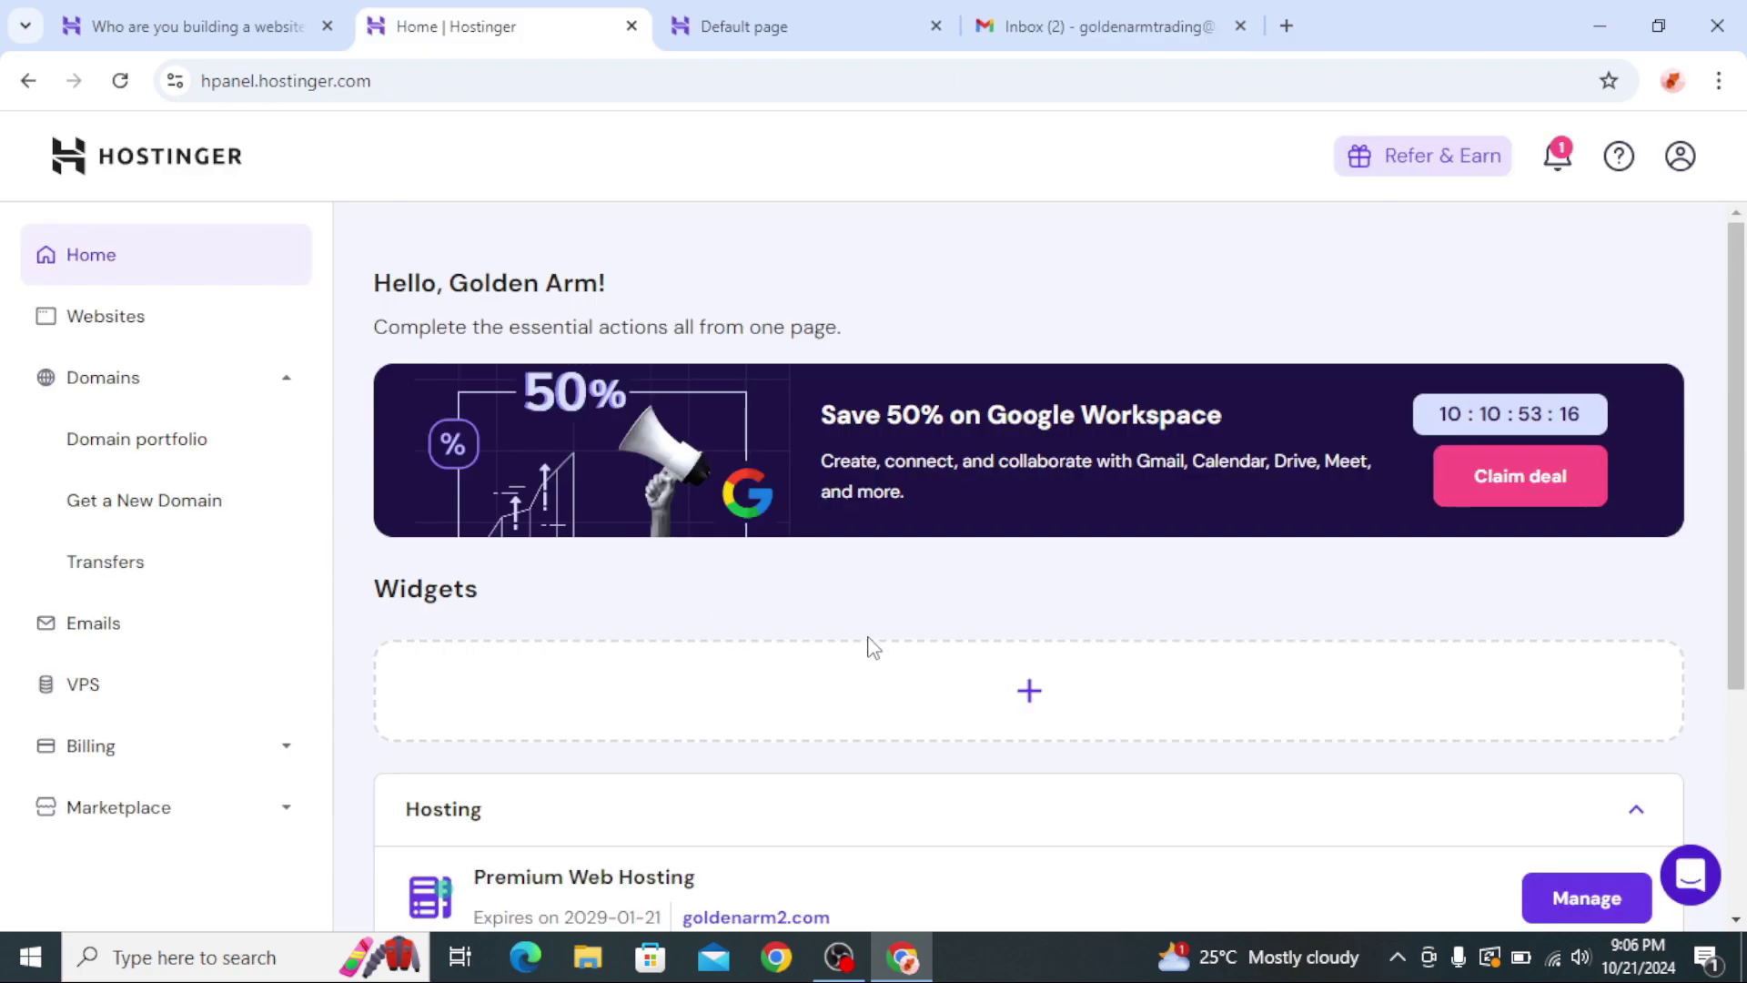
From Websites, open goldenarm2.com's dashboard and go to Website > Auto Installer
scroll(873, 646, down, 4)
scroll(877, 648, up, 4)
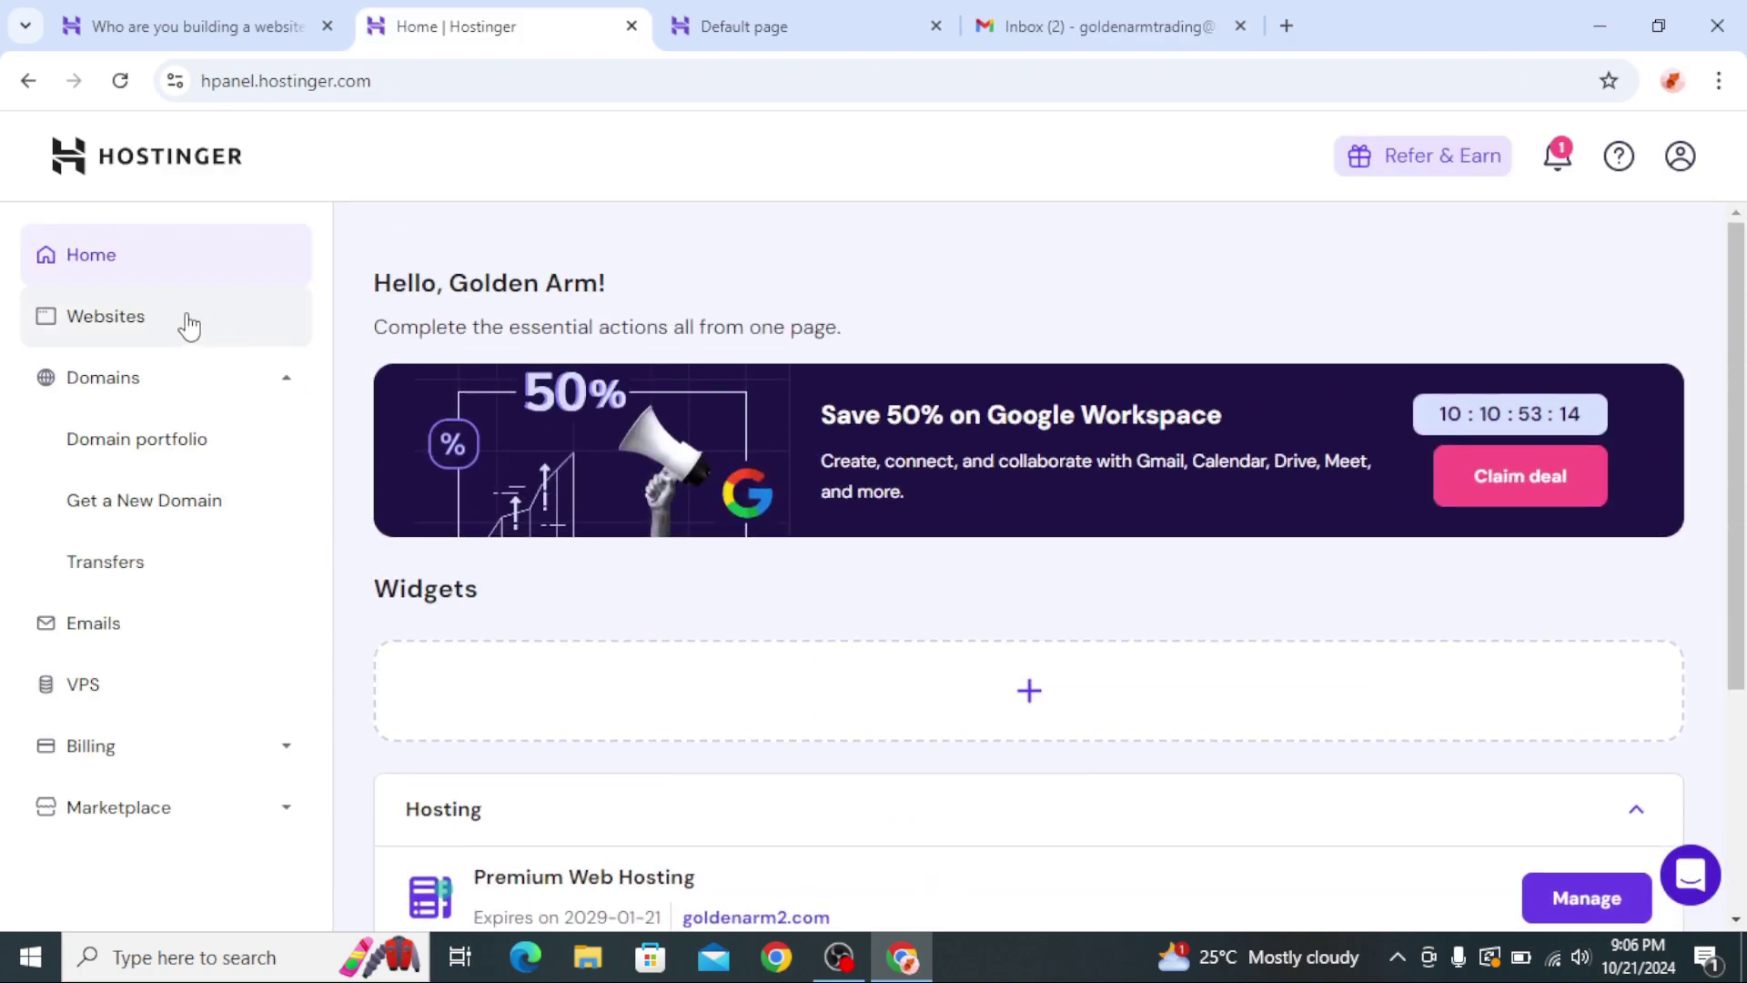
click(188, 324)
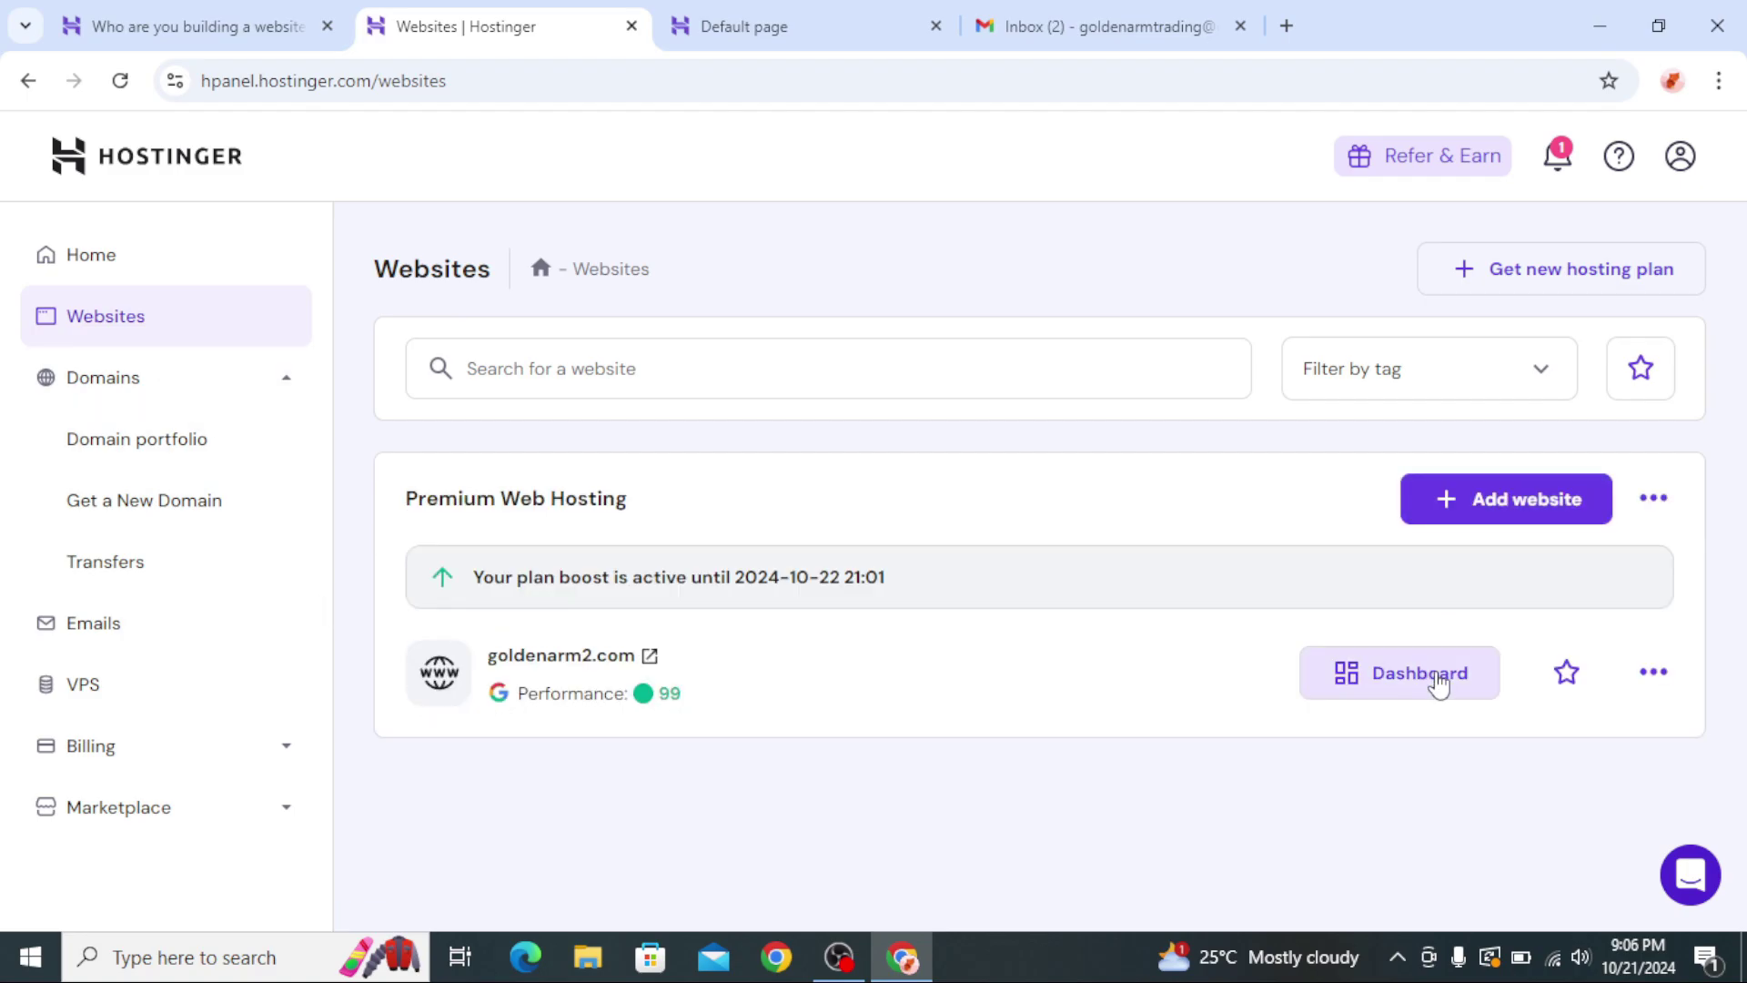
click(1439, 682)
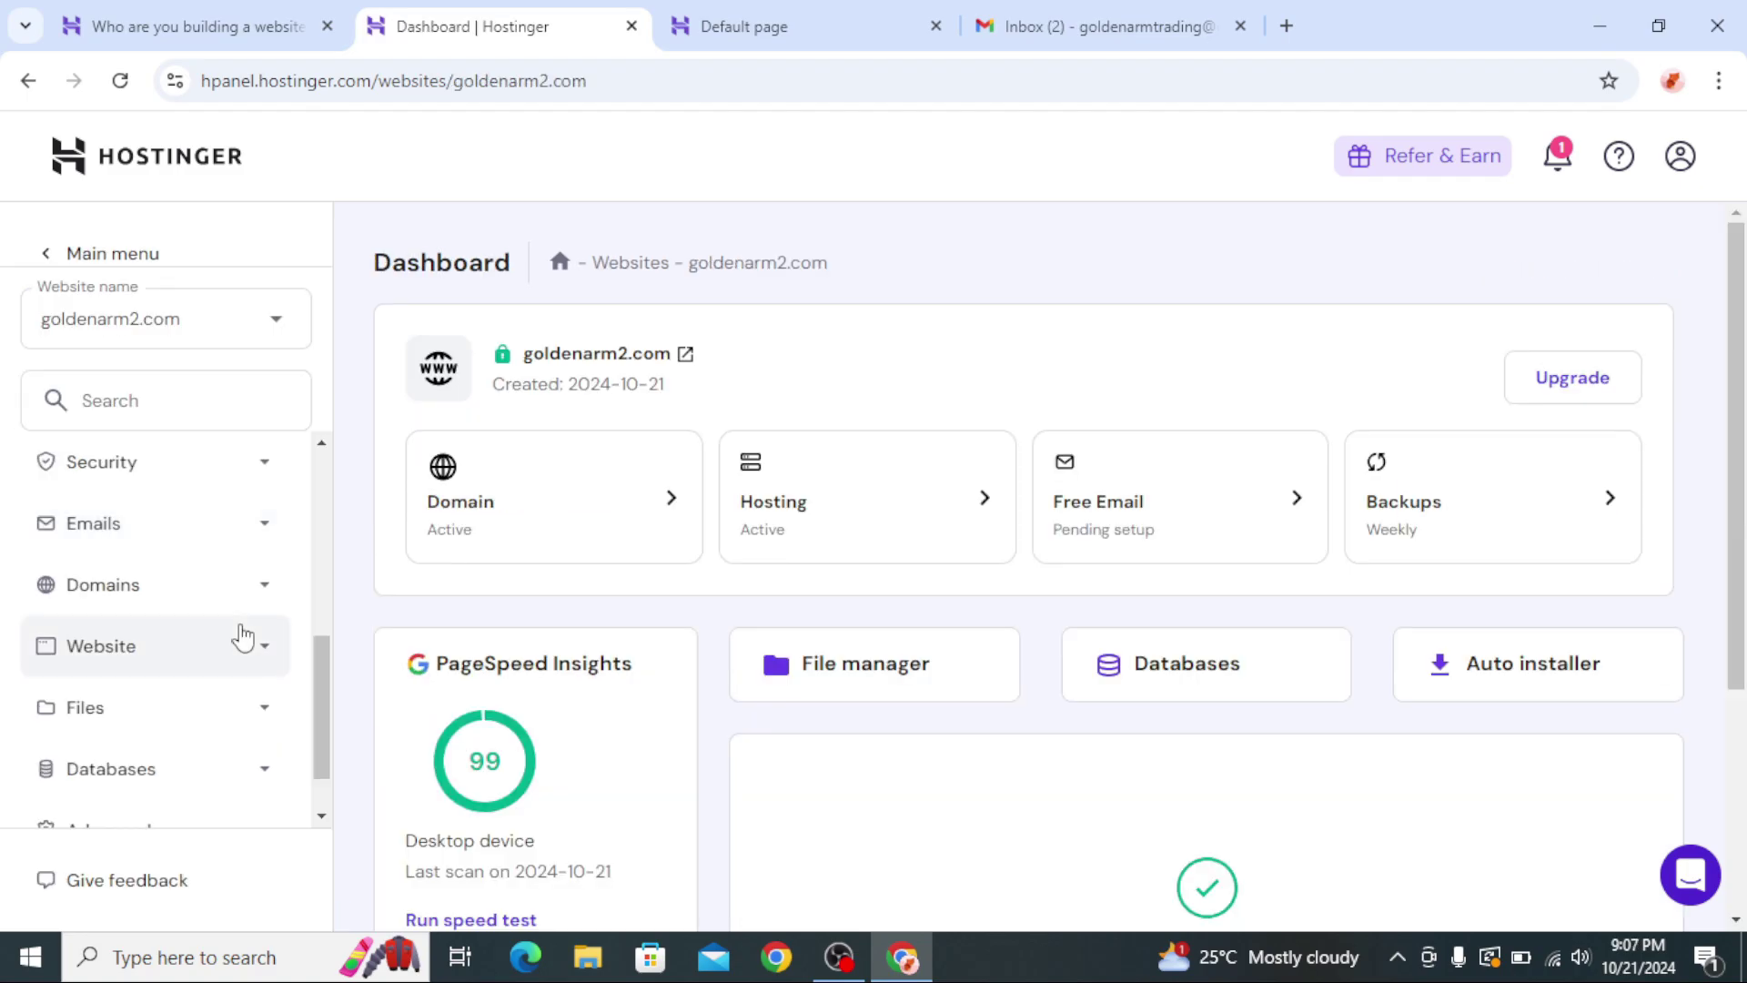
scroll(242, 637, down, 1)
click(264, 587)
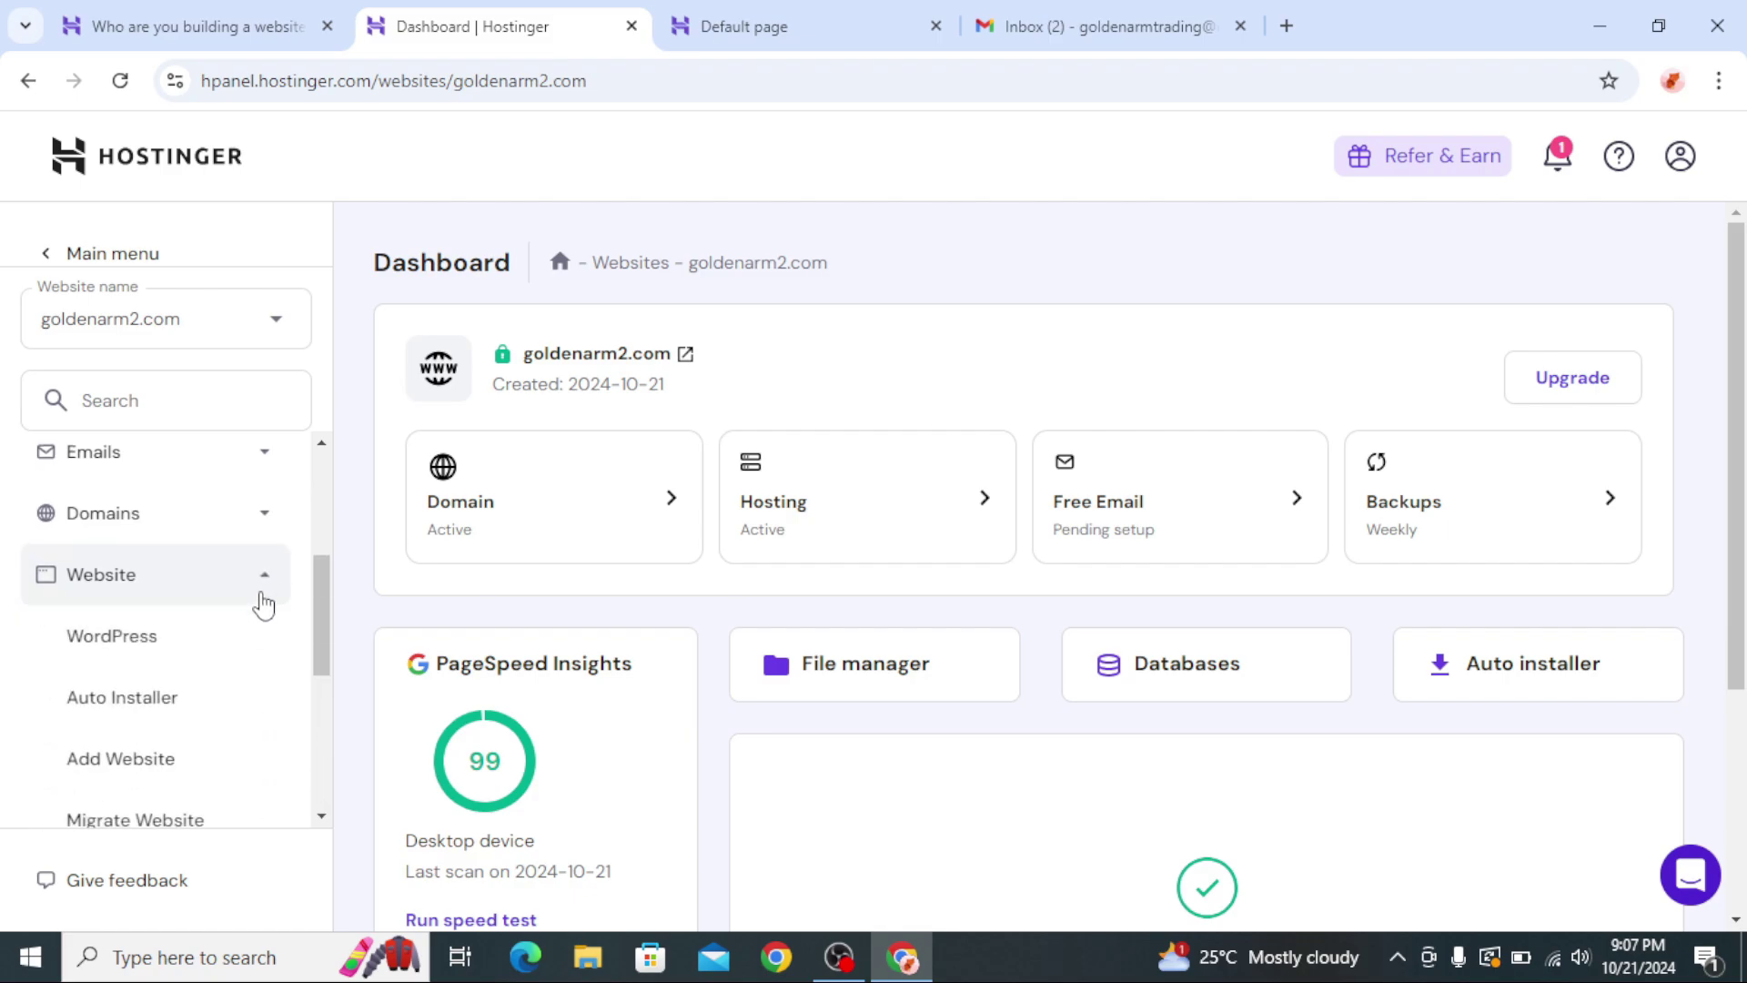
scroll(261, 605, down, 2)
scroll(256, 617, down, 1)
scroll(252, 617, up, 1)
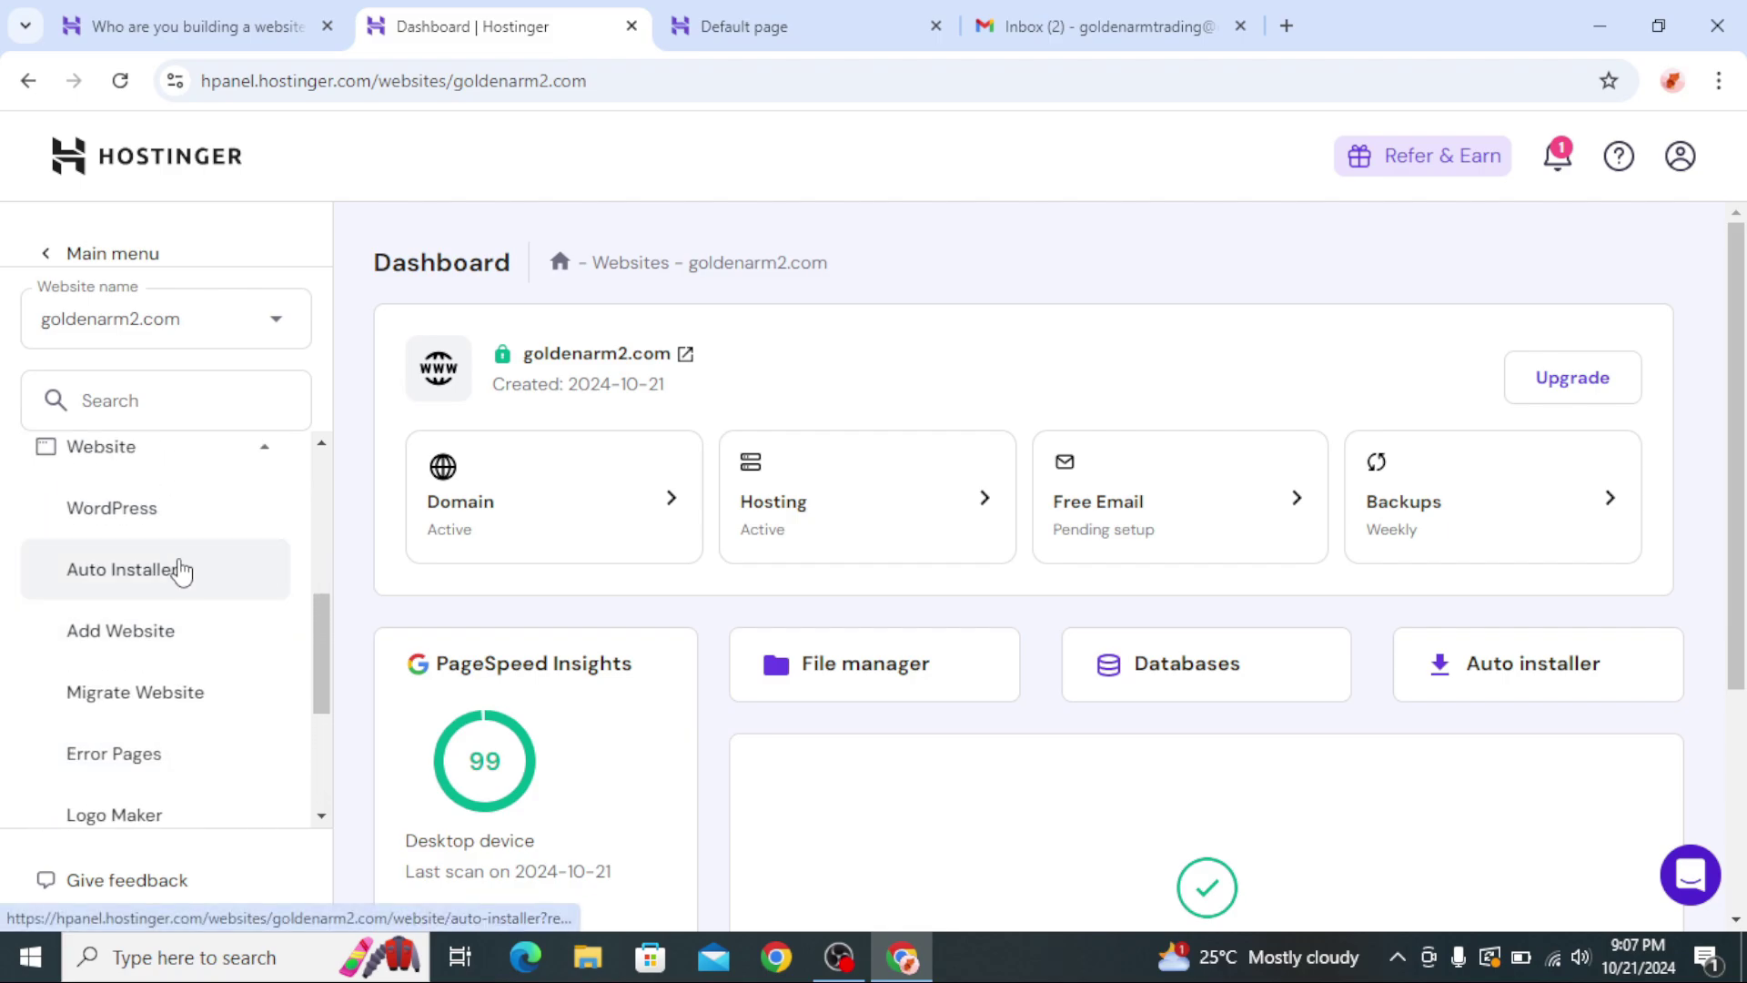
click(172, 700)
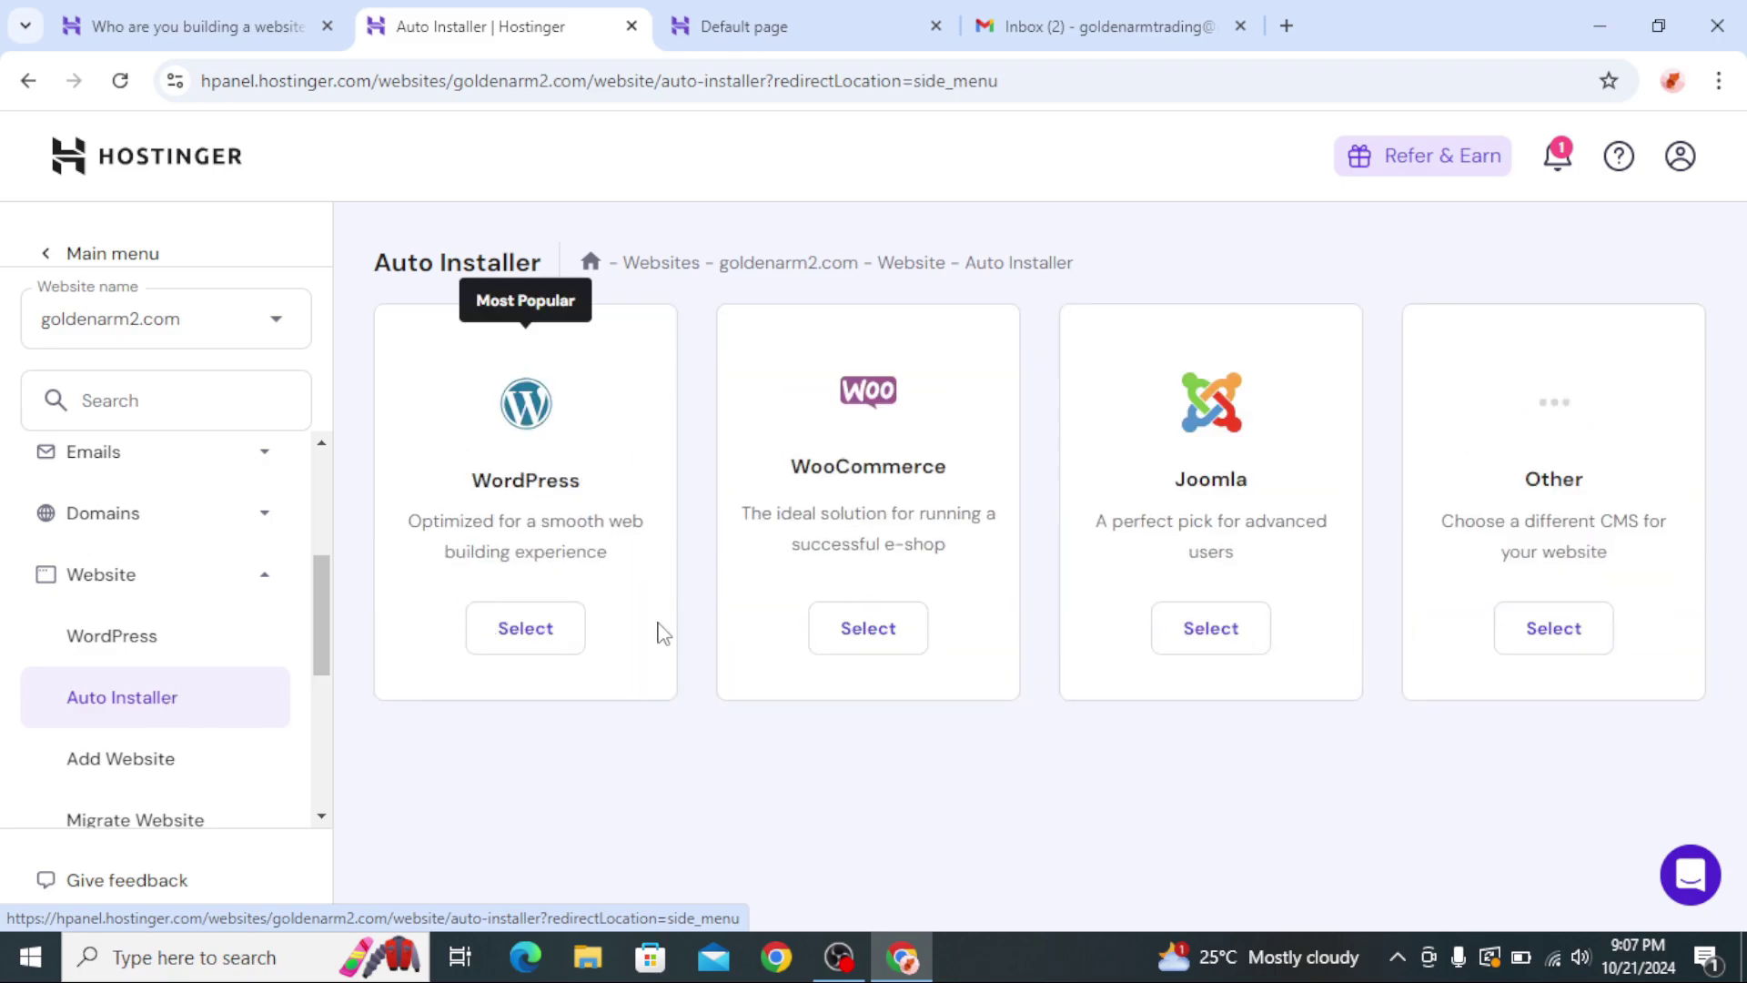
Choose WordPress, title it 'Golden Arm II Construction Materials Trading', set an admin password, and expand Advanced
click(539, 637)
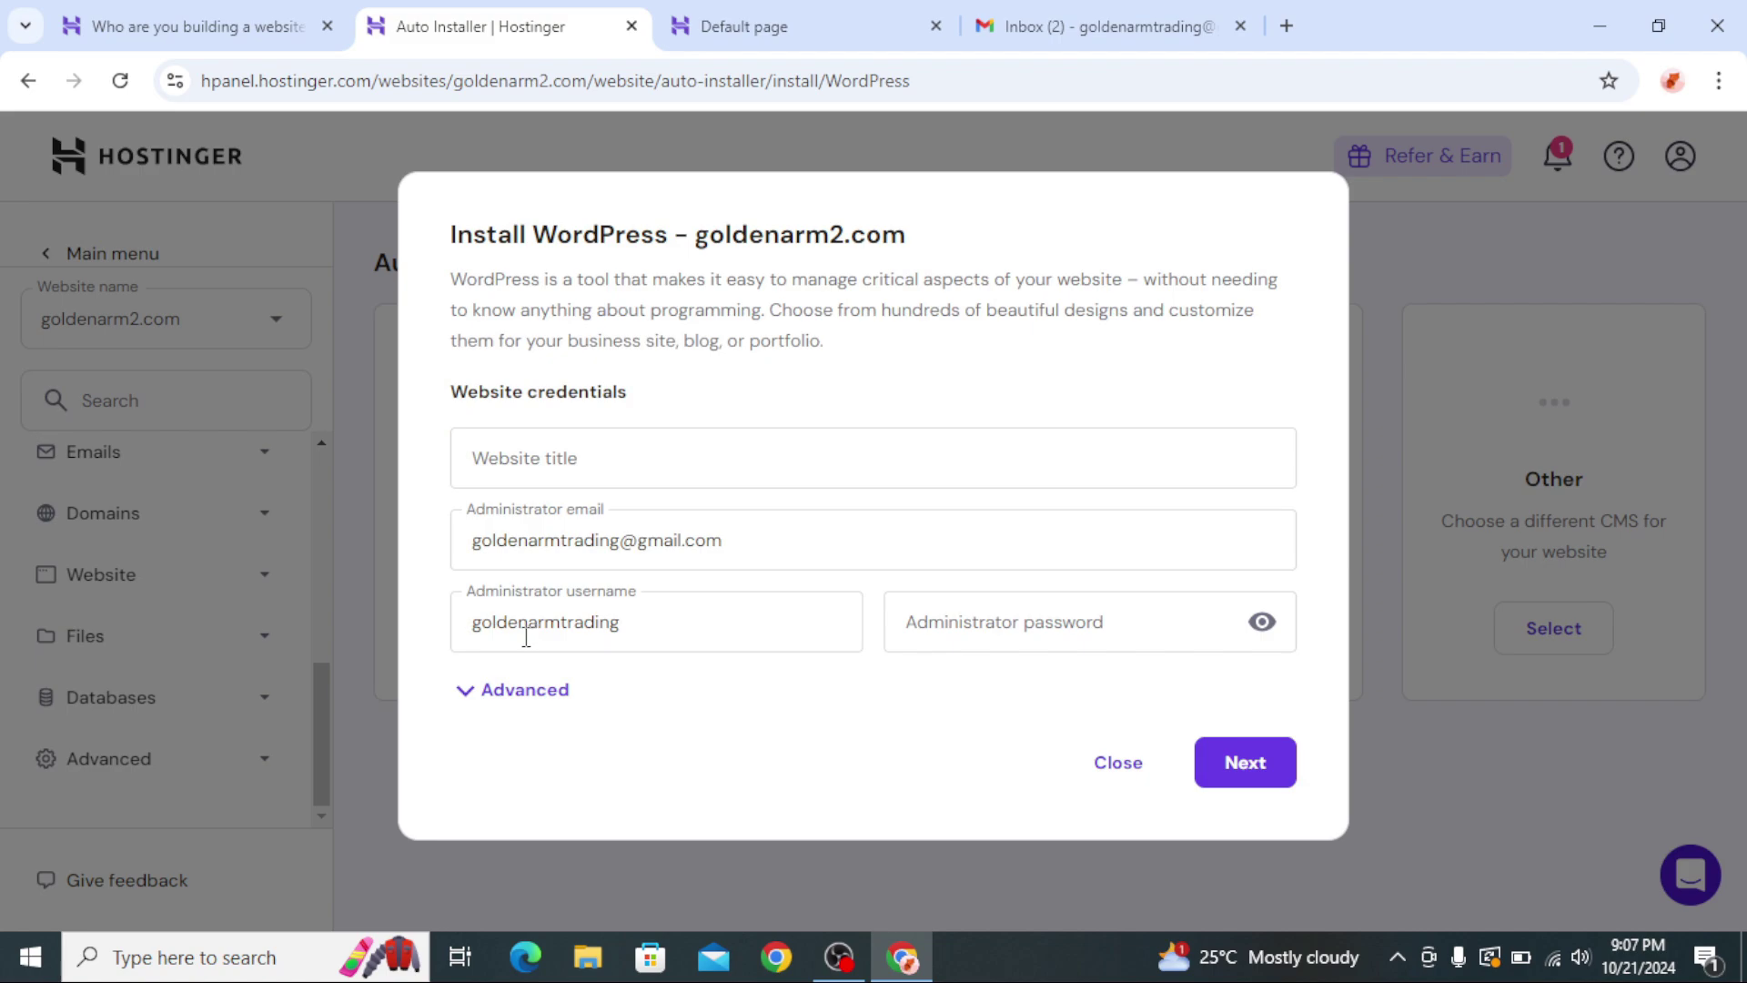
click(634, 443)
text(Golden Arm II )
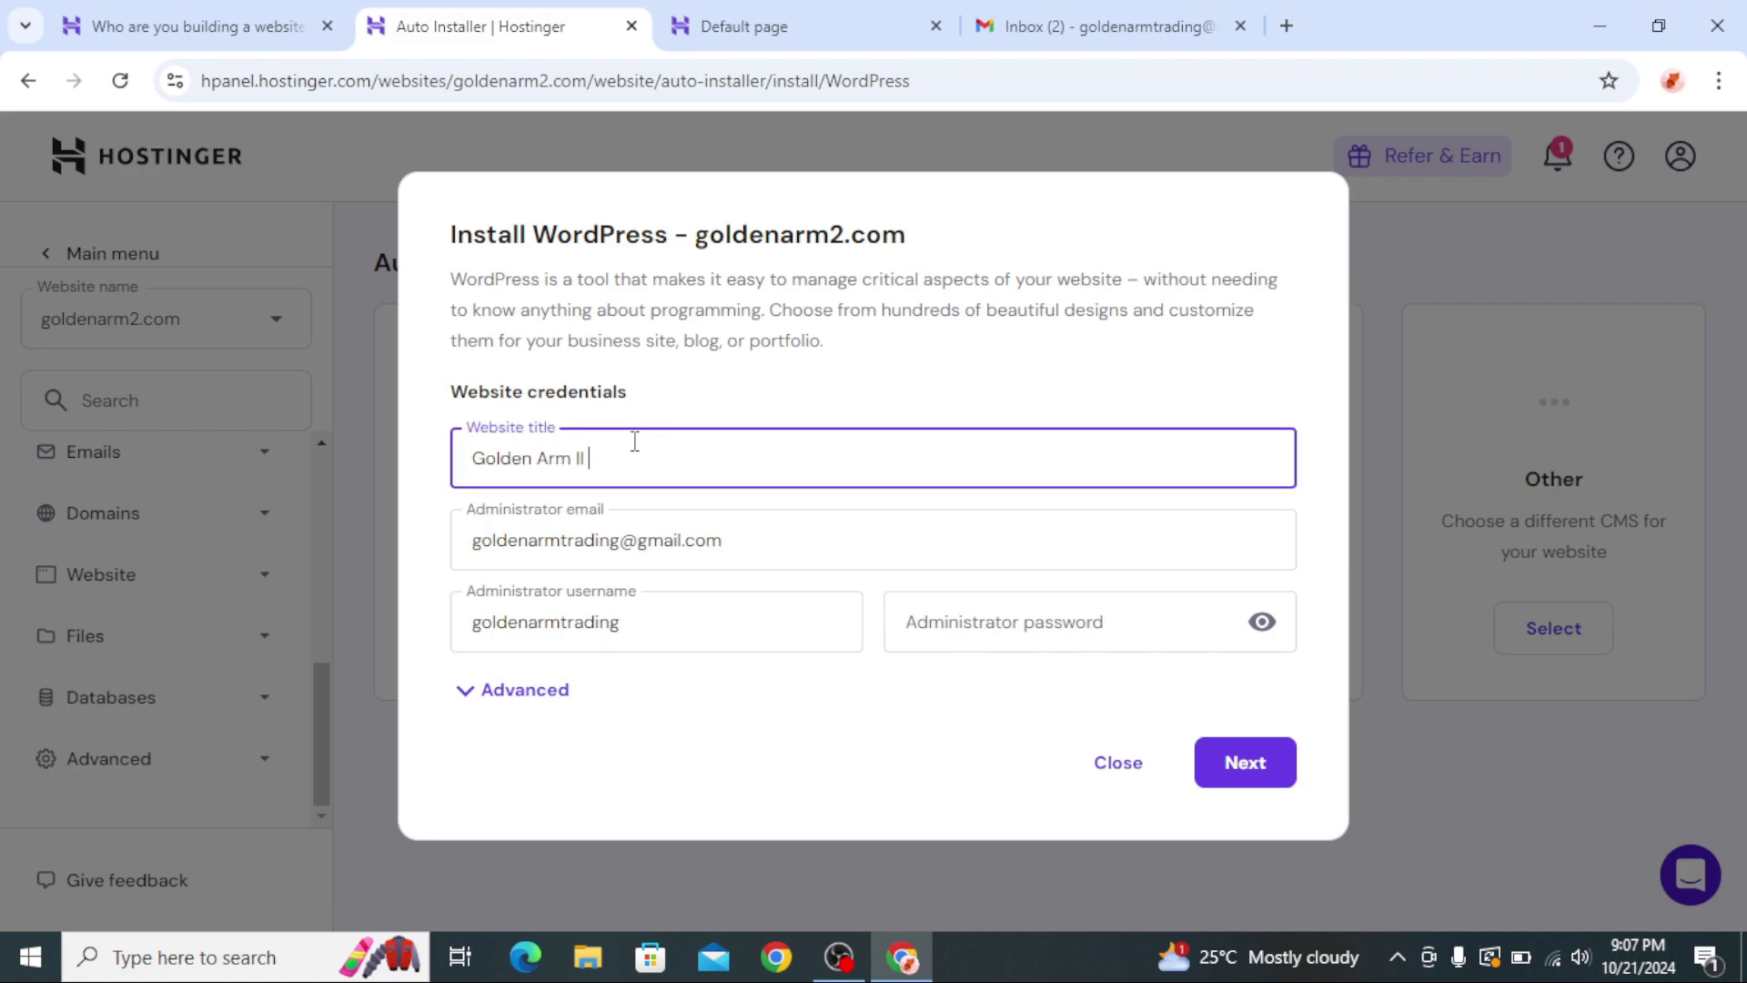
text(Construction Materials Trading)
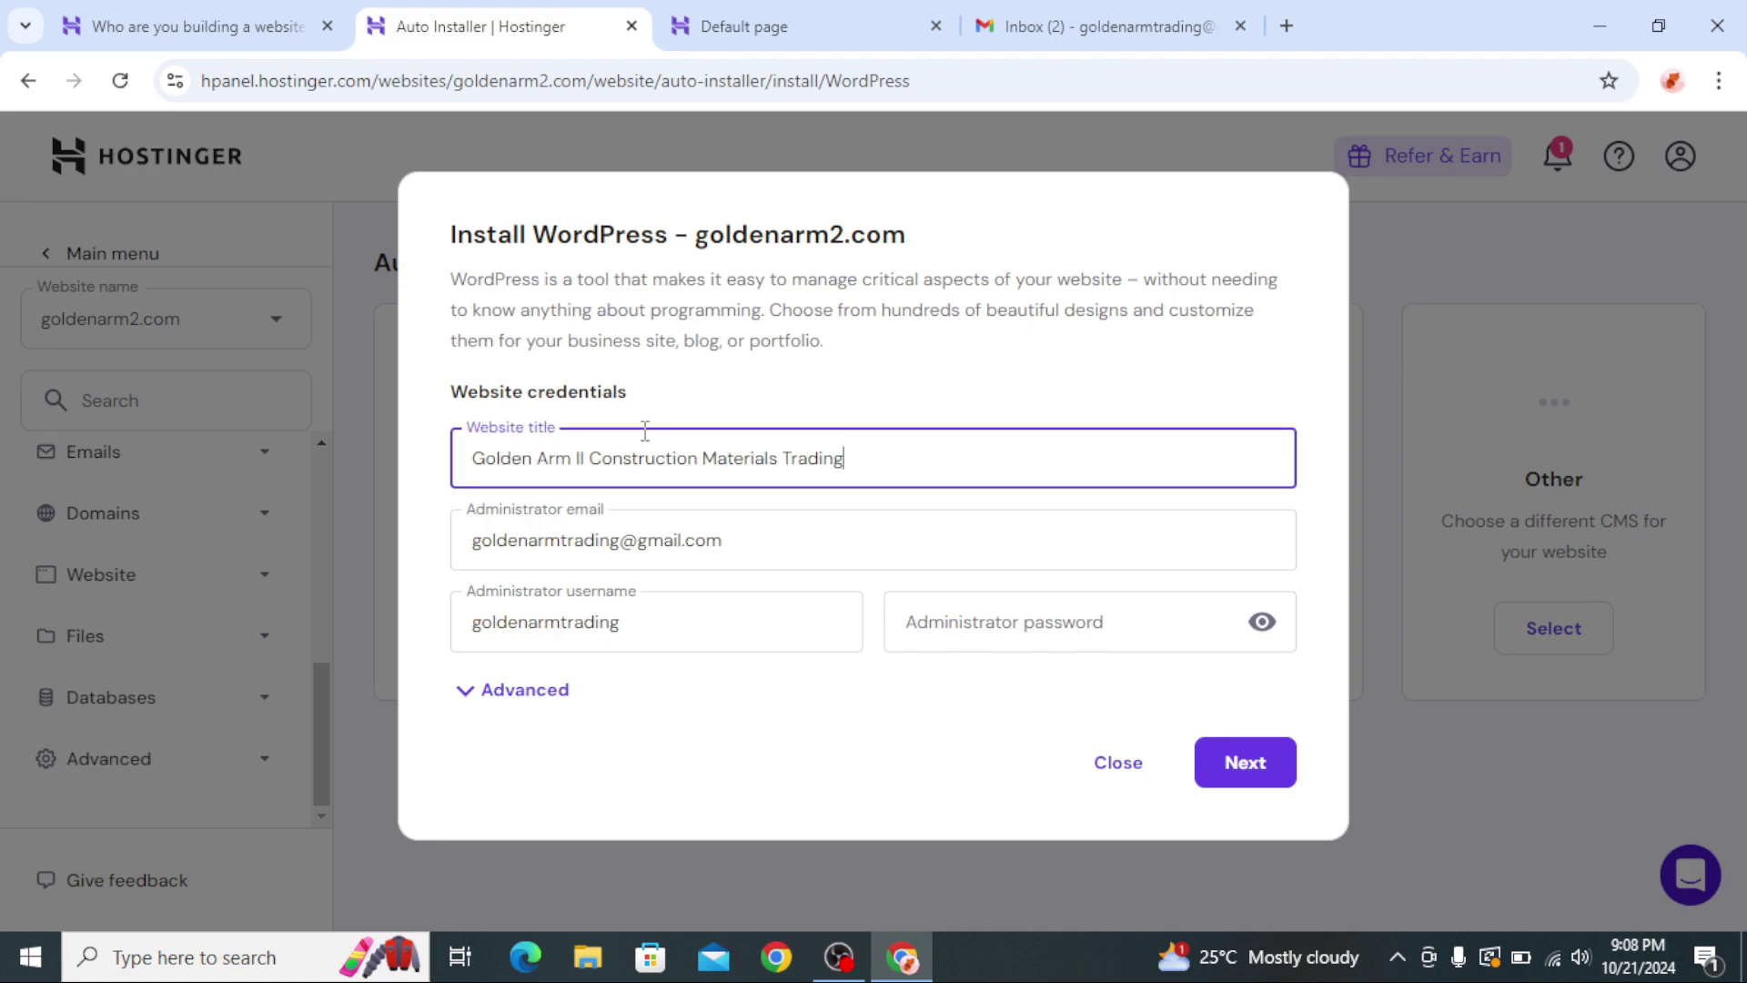
click(947, 617)
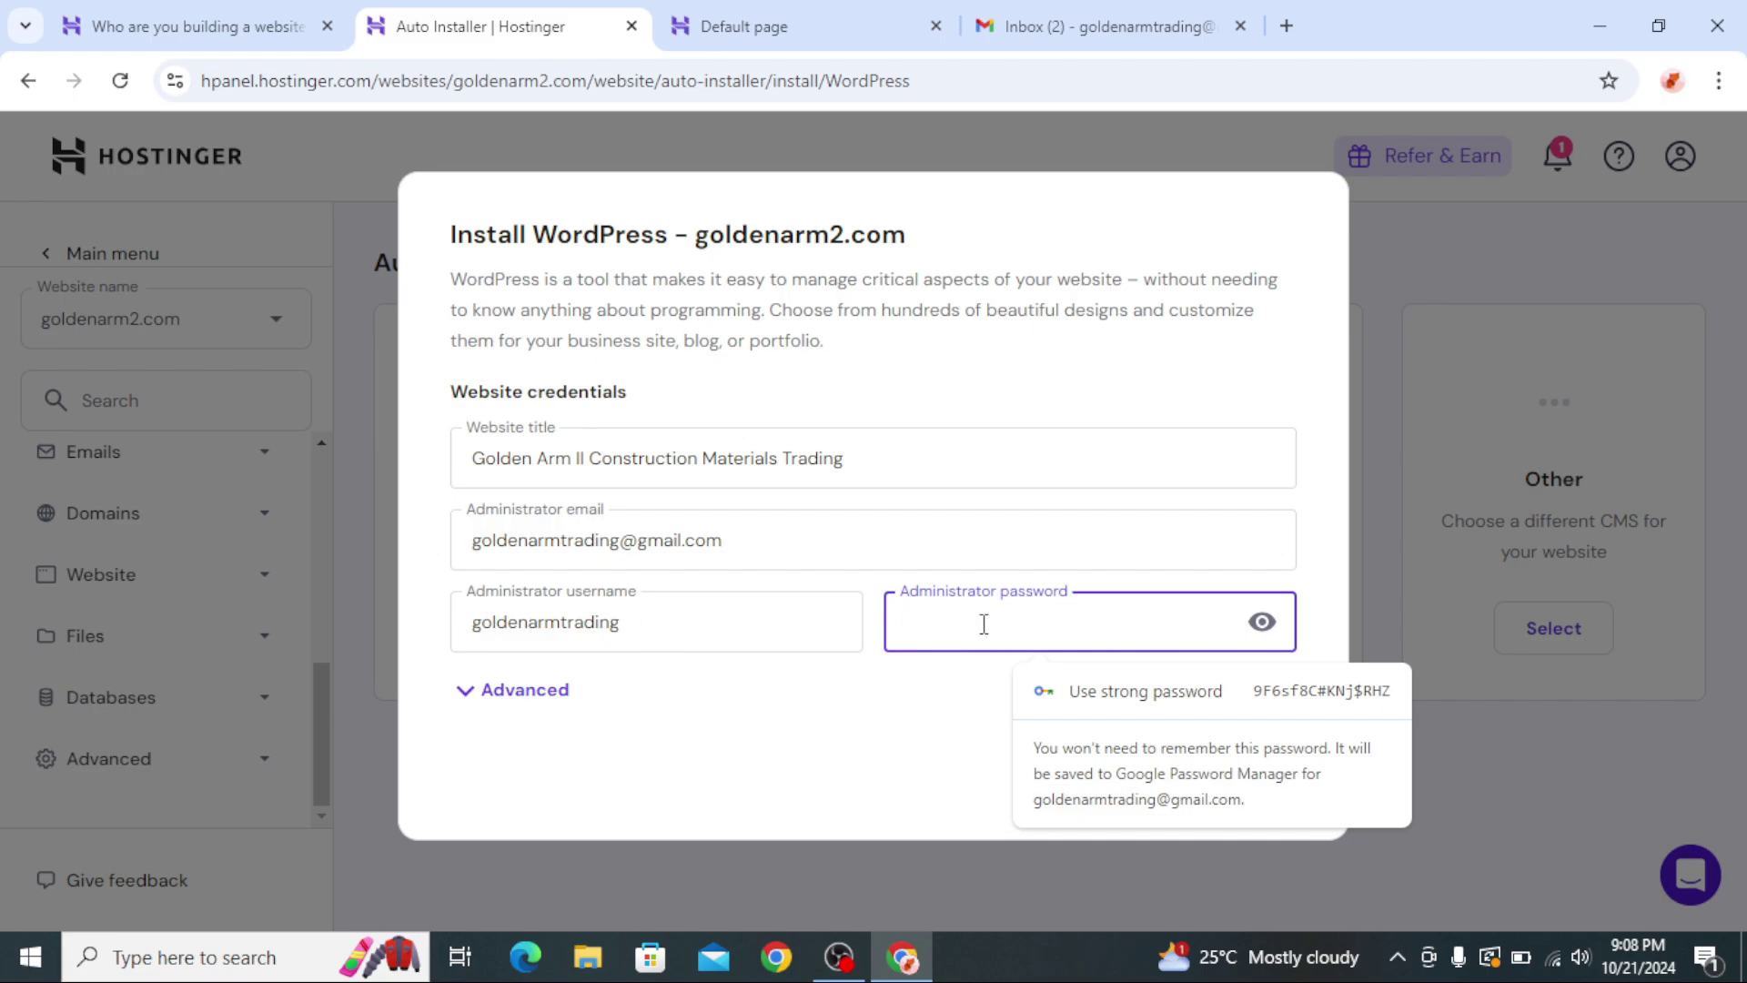
text(********)
scroll(1271, 919, down, 1)
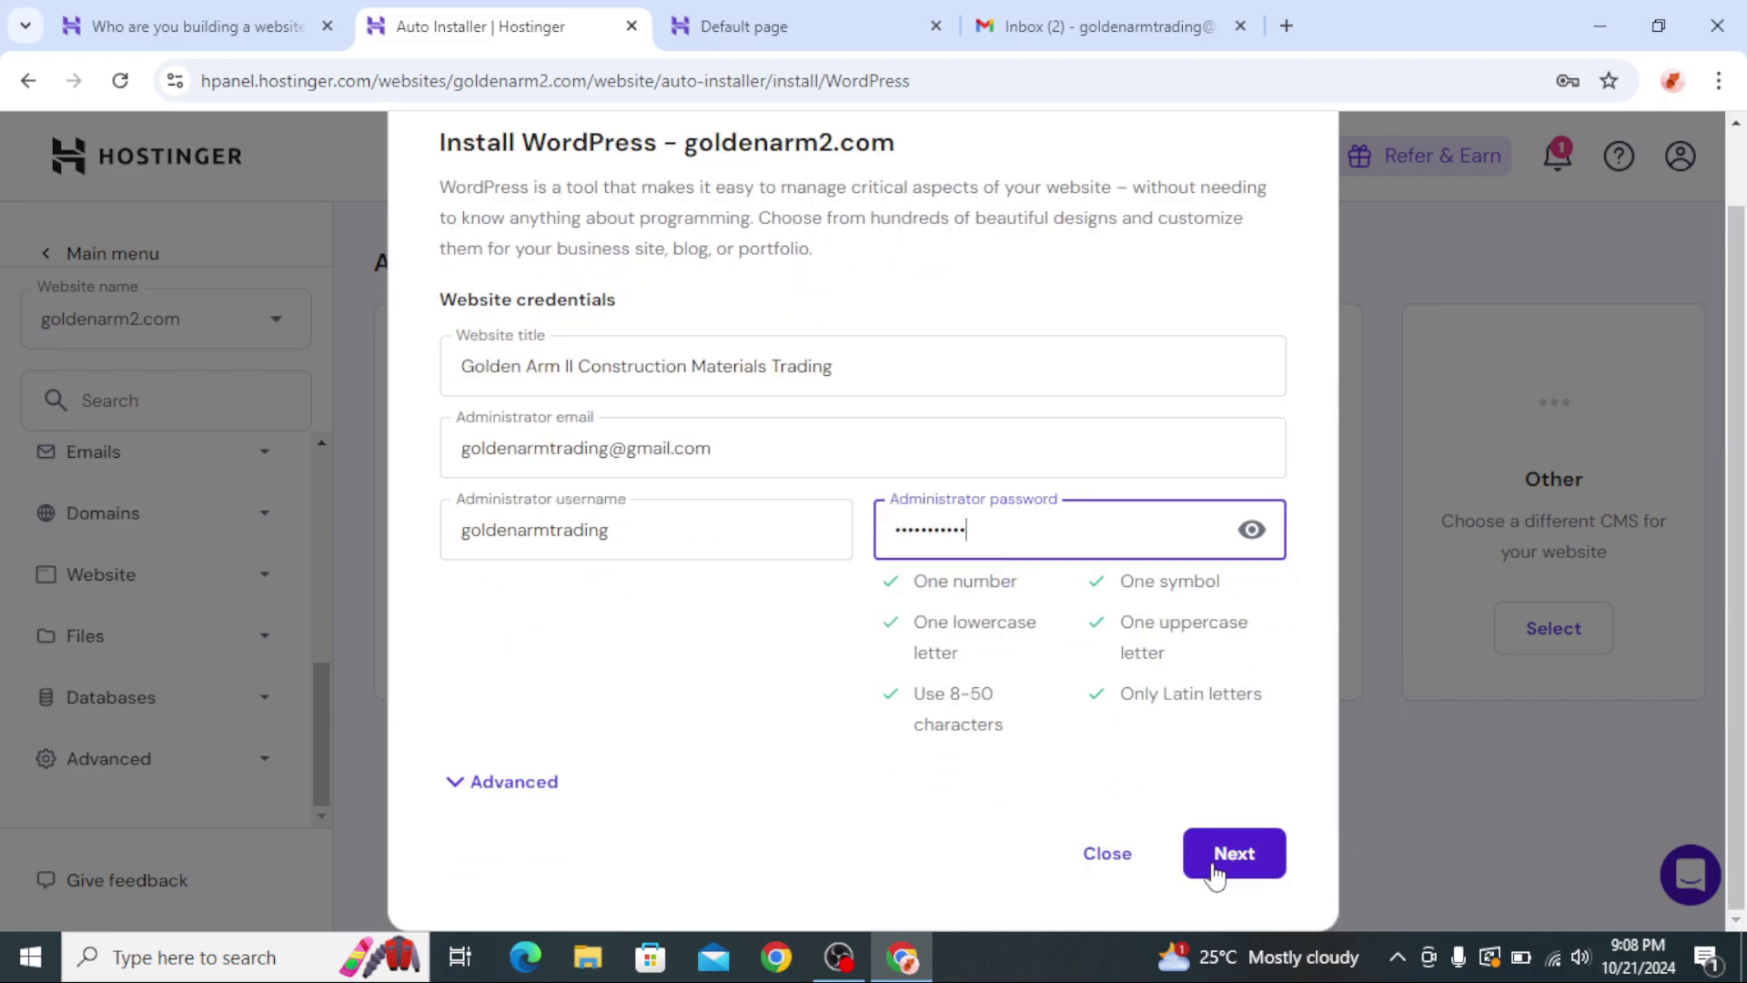
click(456, 783)
scroll(776, 610, down, 3)
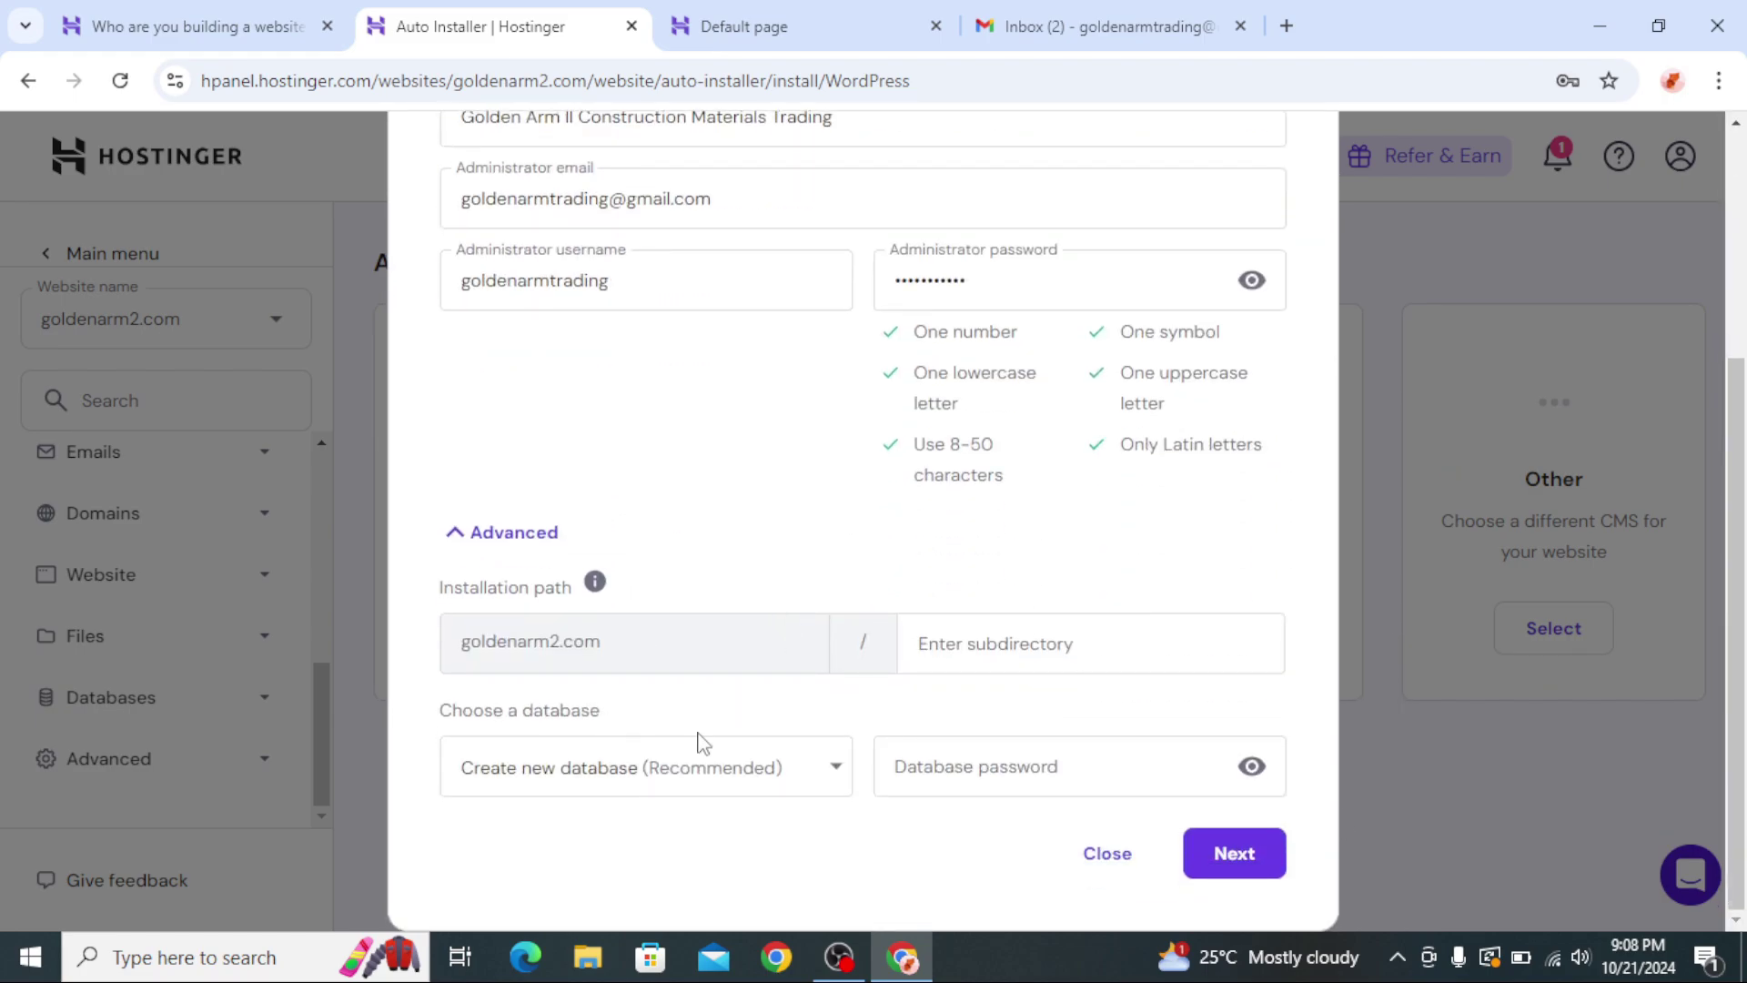
Save the admin password in Chrome, keep PHP 8.2, and install WordPress on goldenarm2.com
click(1265, 855)
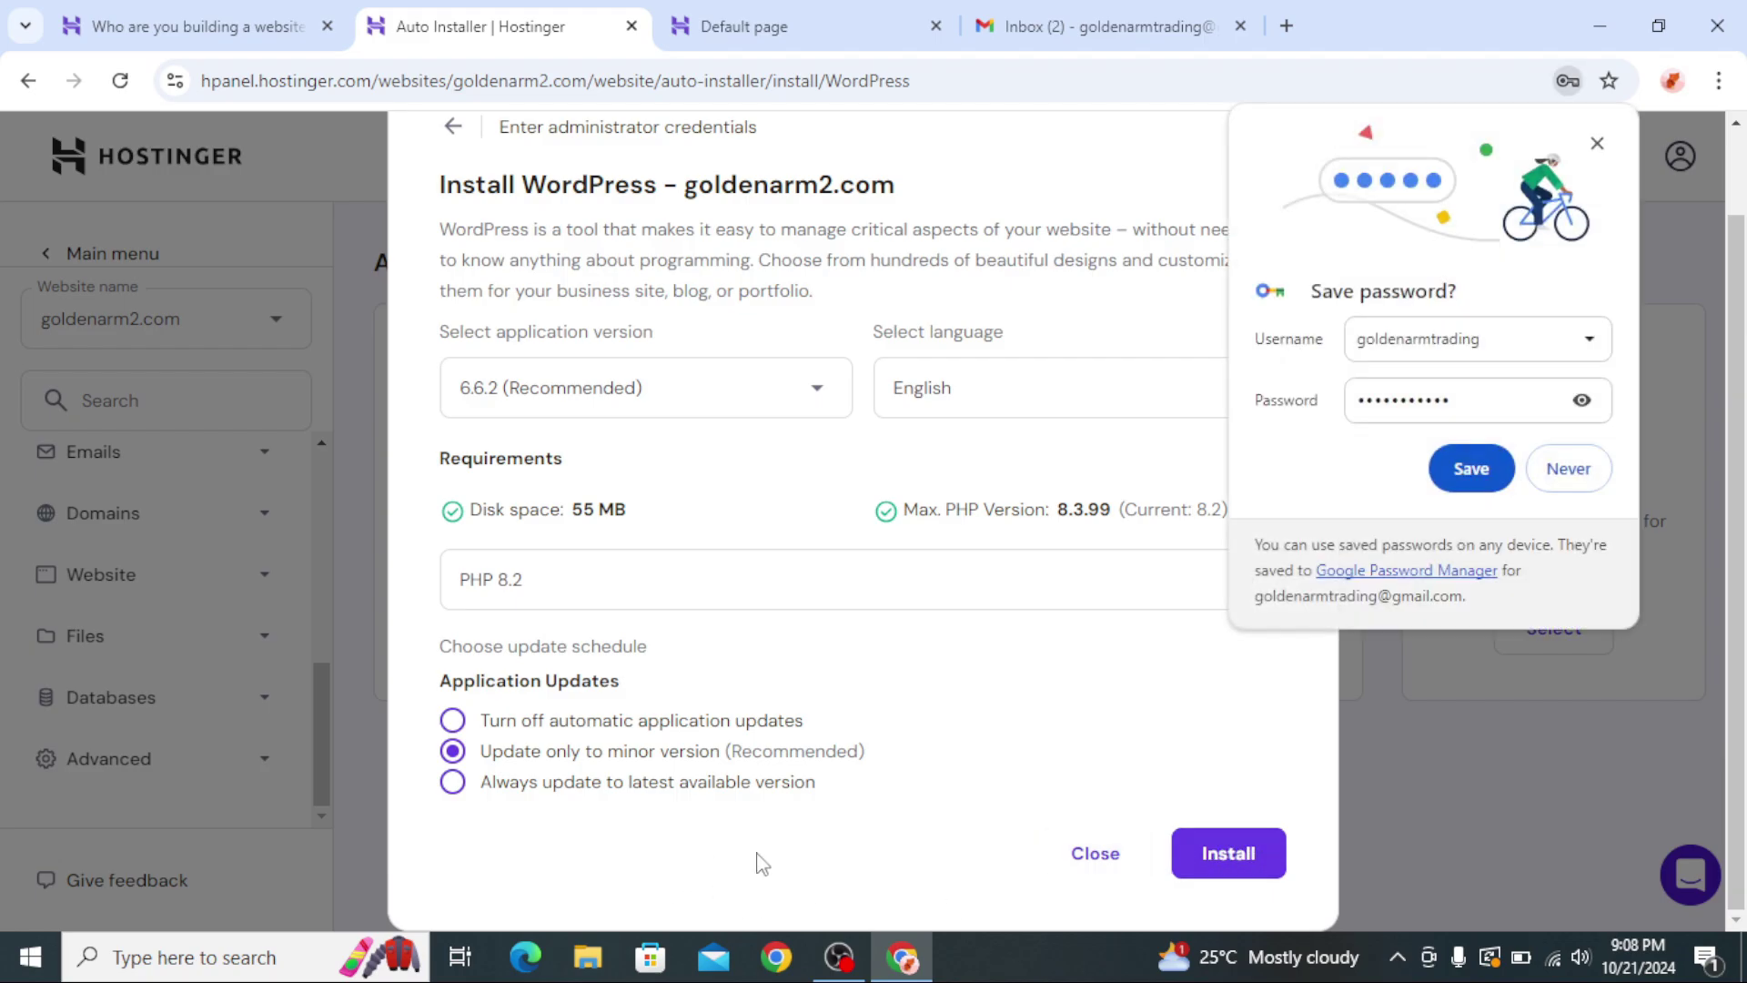
click(1471, 468)
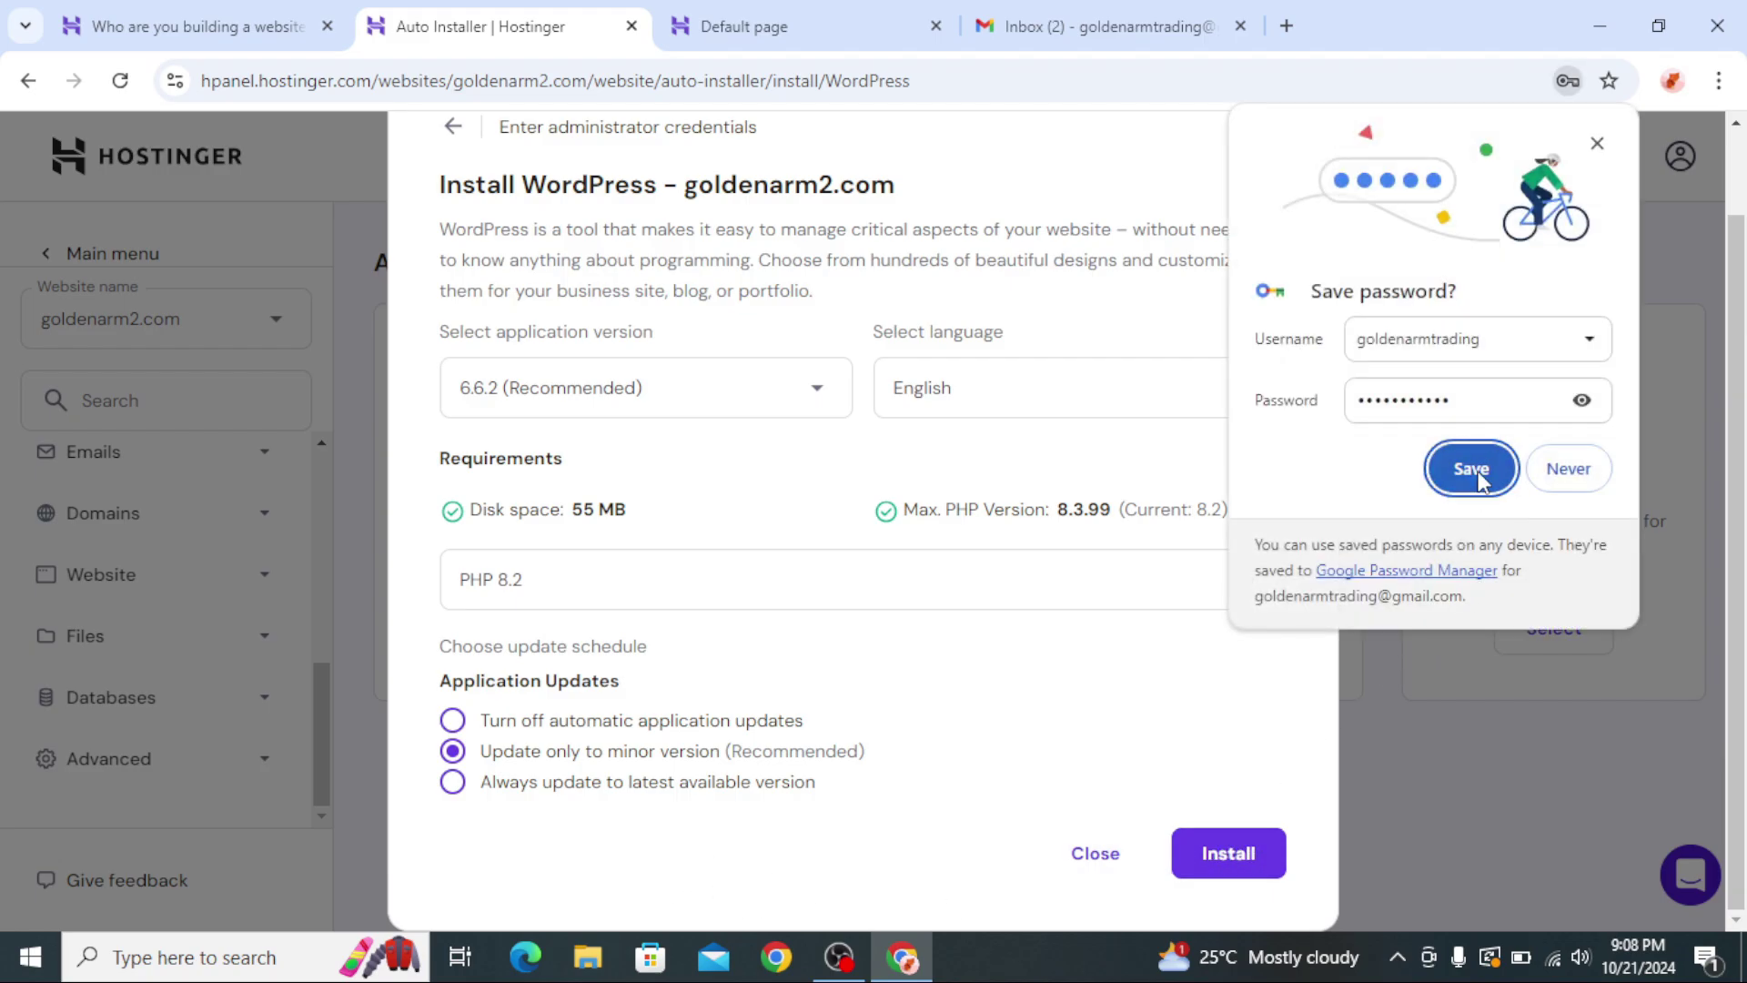
click(1312, 616)
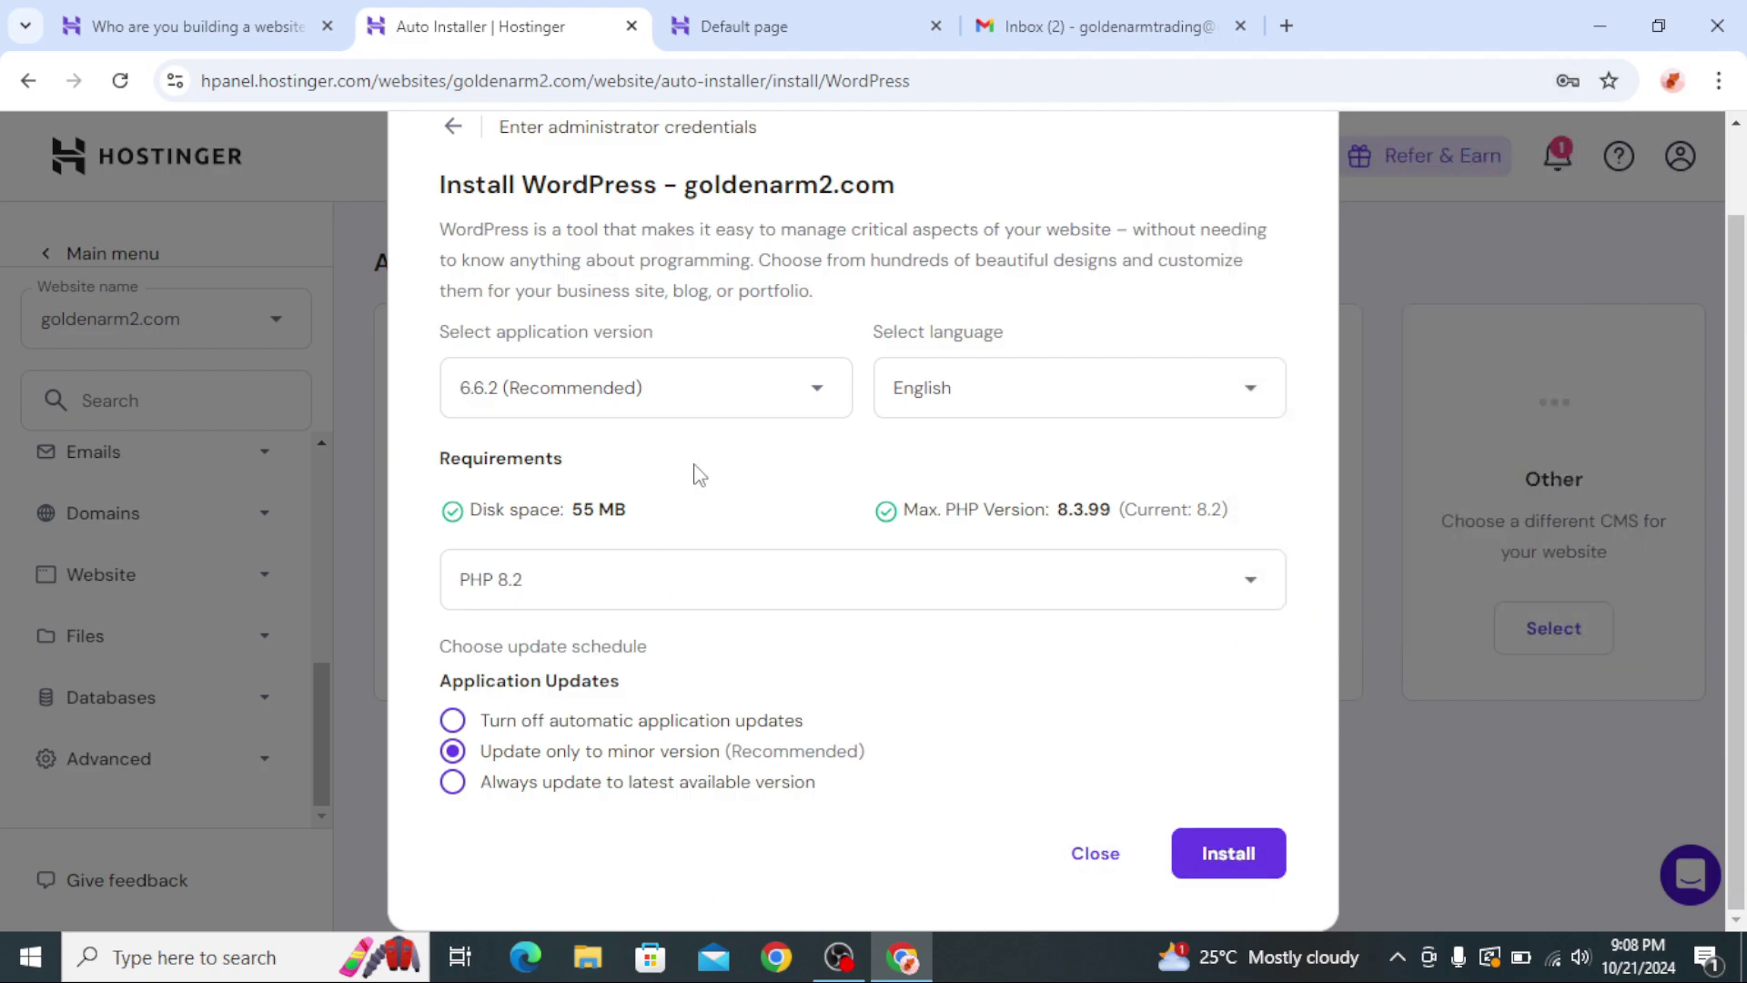
click(1049, 596)
click(1049, 596)
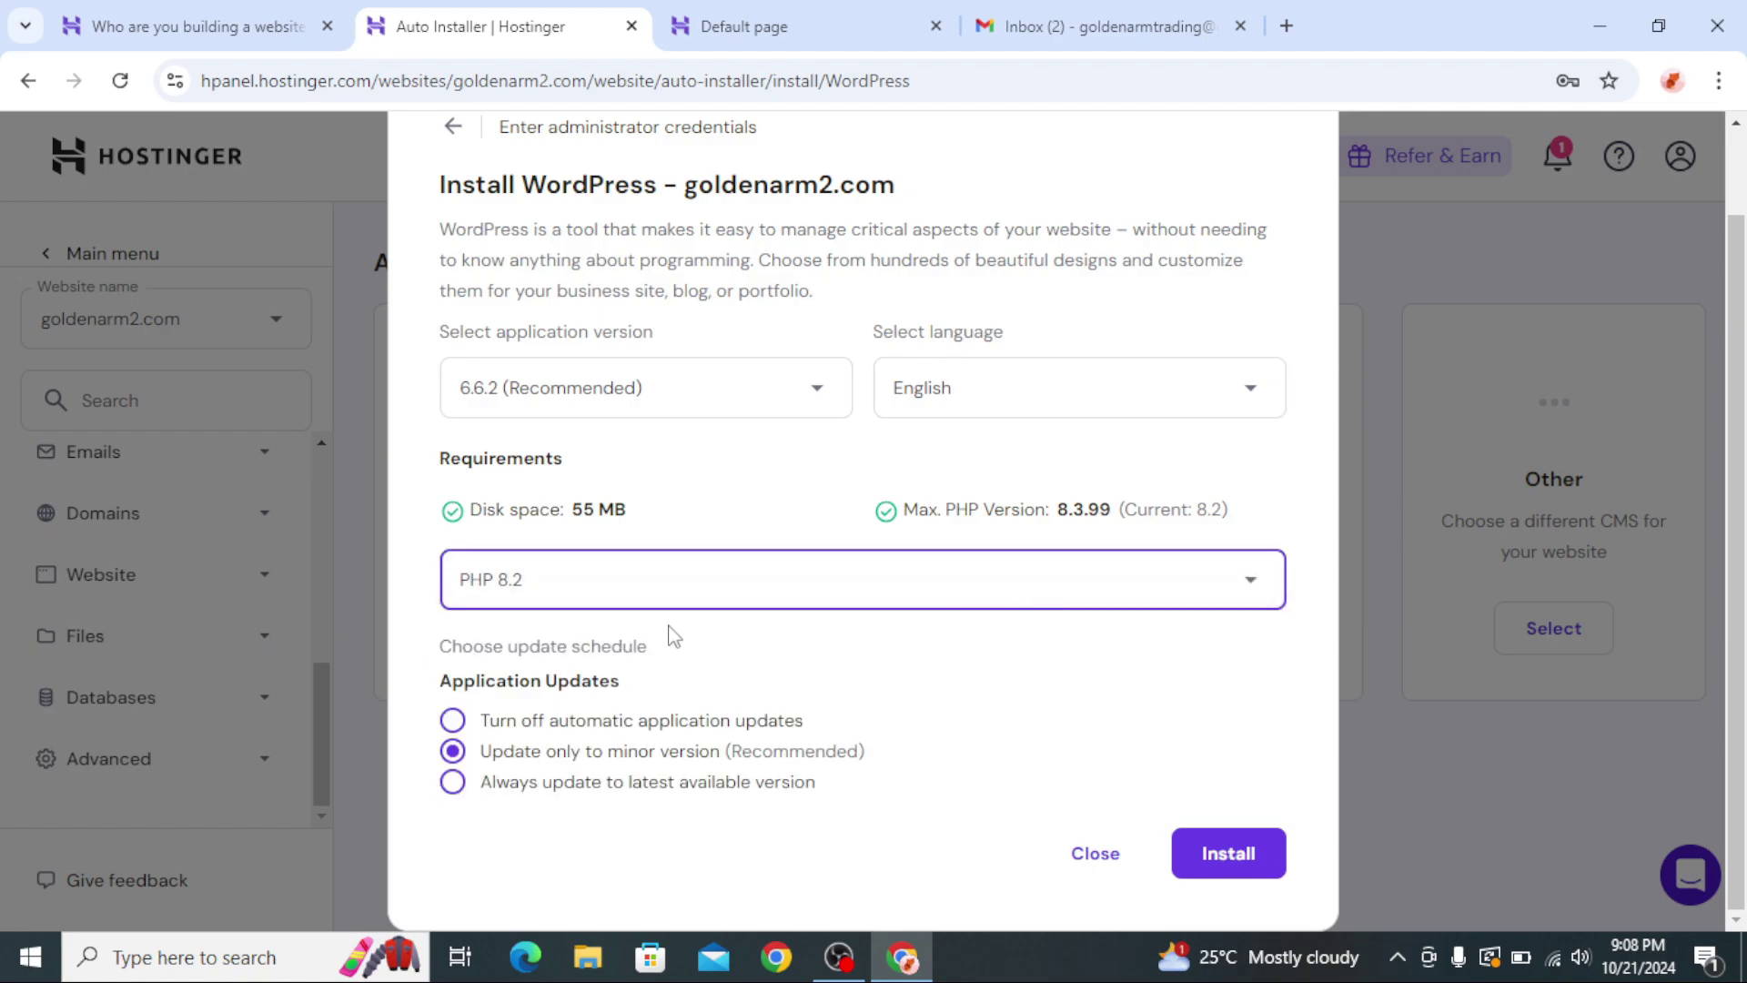
click(1230, 868)
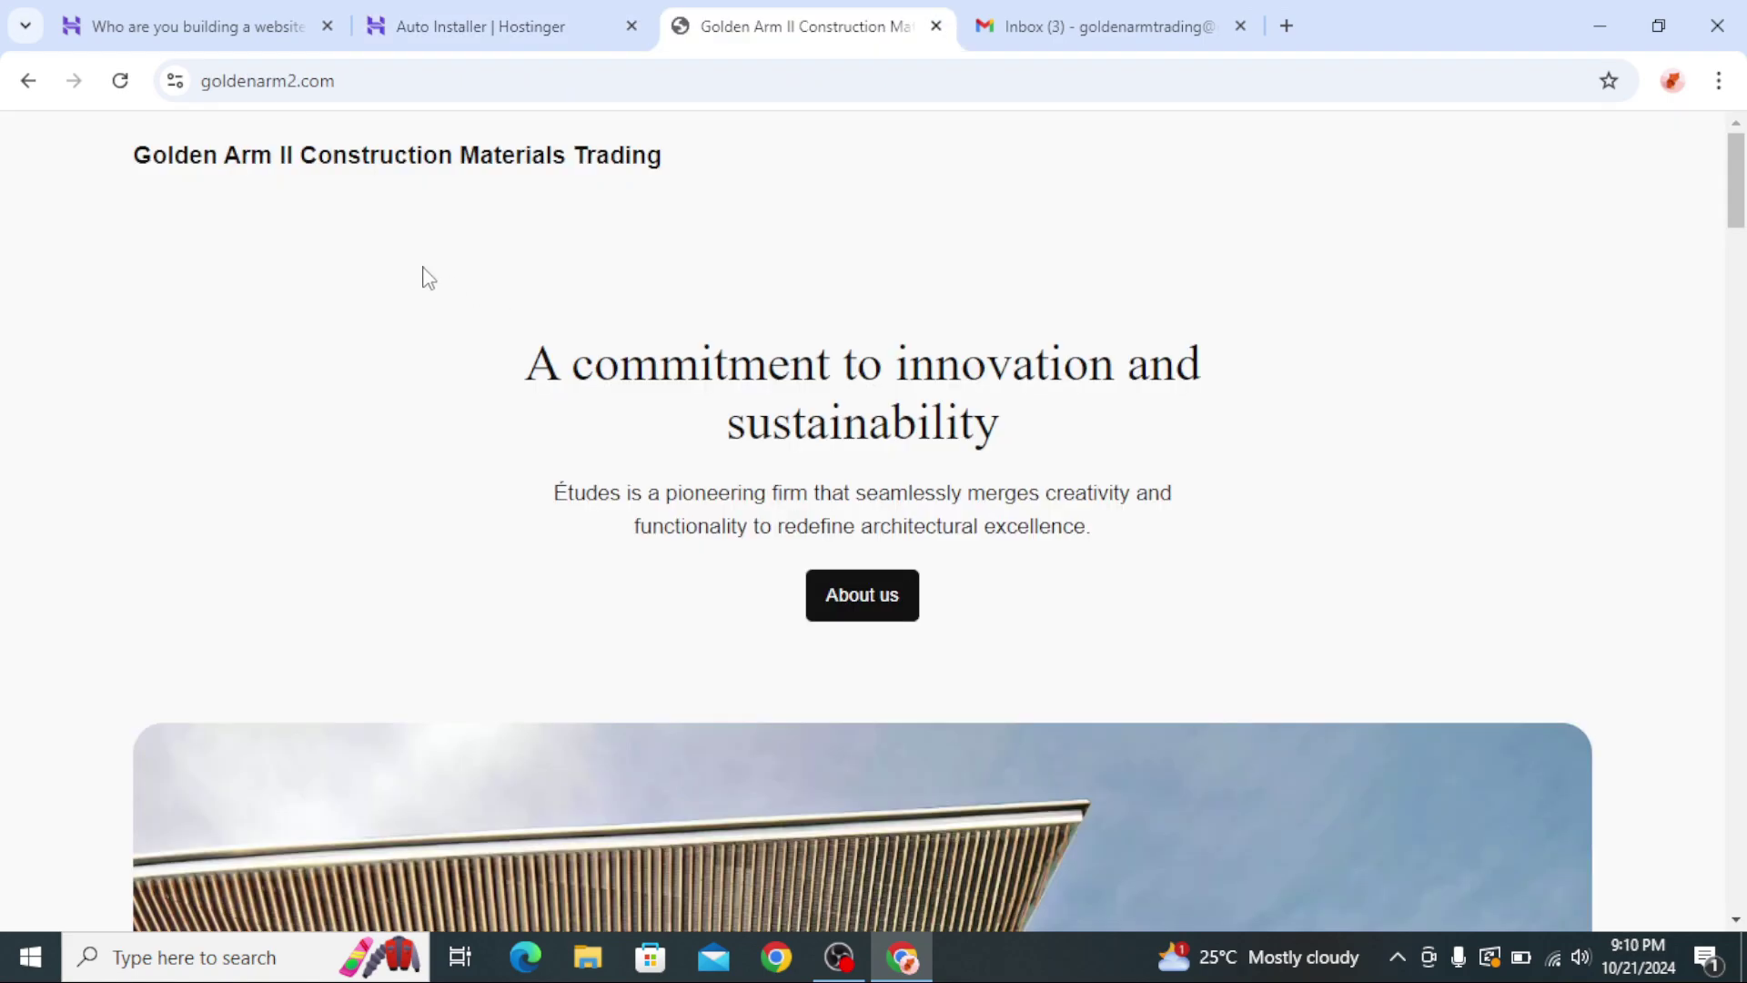
drag(265, 147, 628, 172)
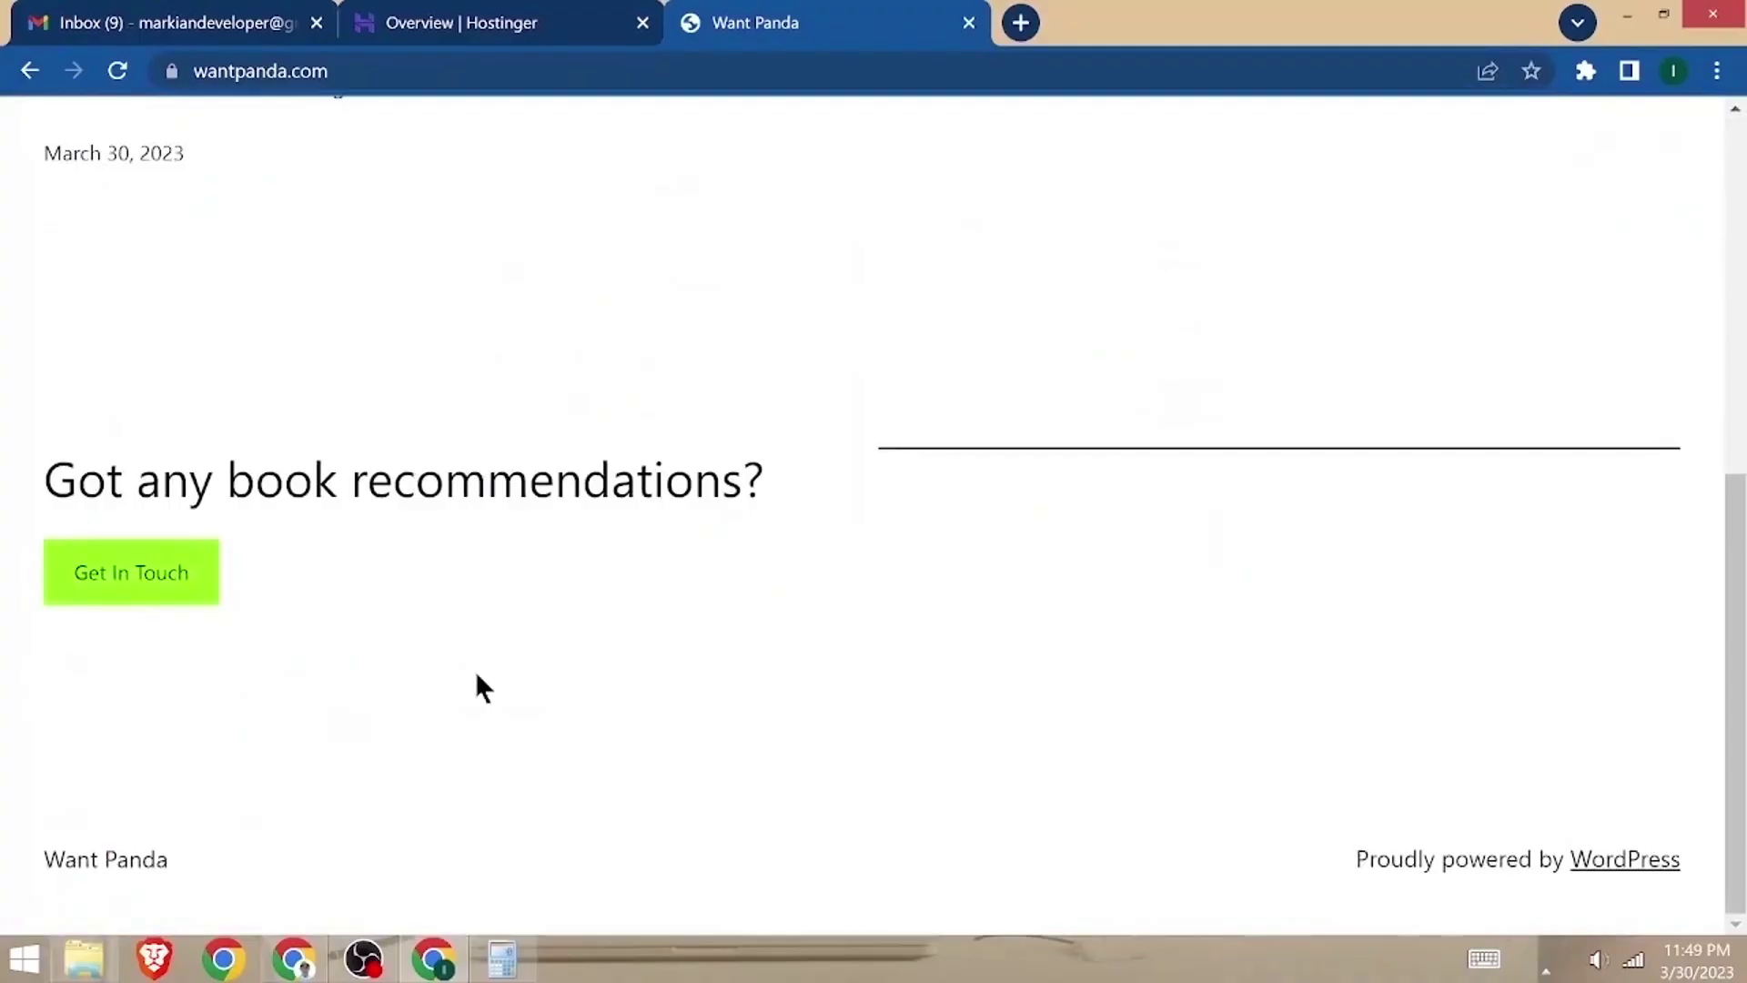
Go to the site's /wp-login page
scroll(475, 669, up, 10)
click(385, 70)
click(406, 68)
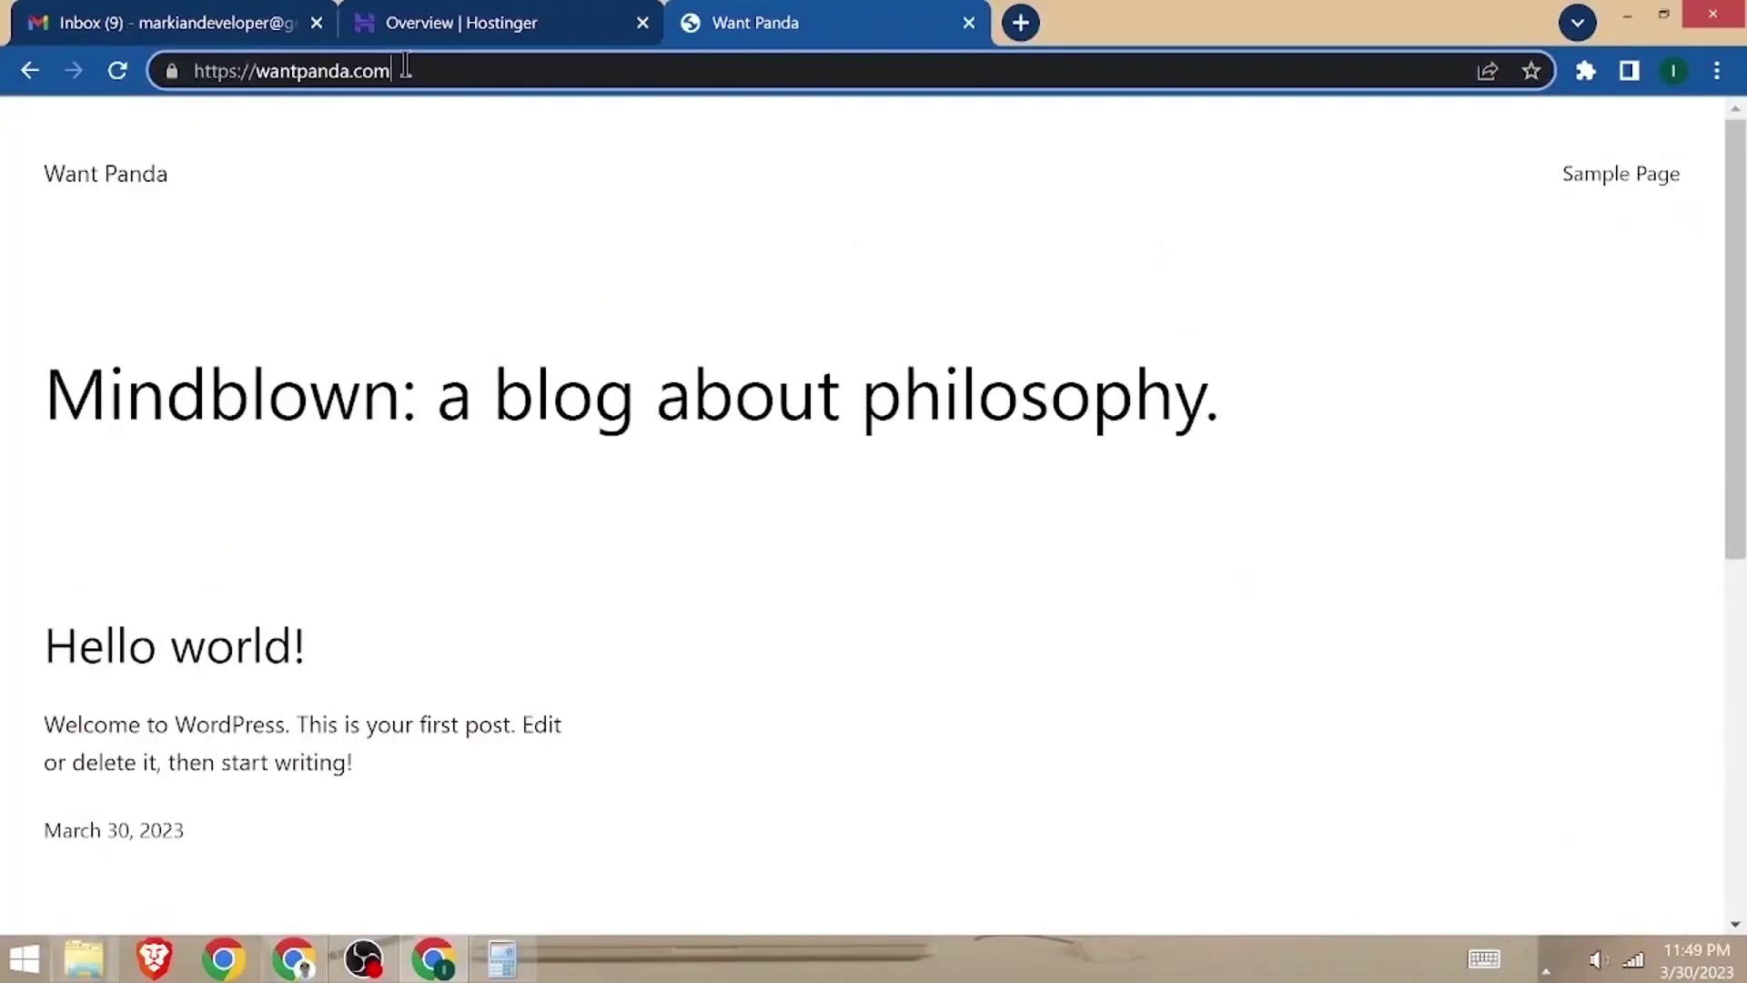
text(/)
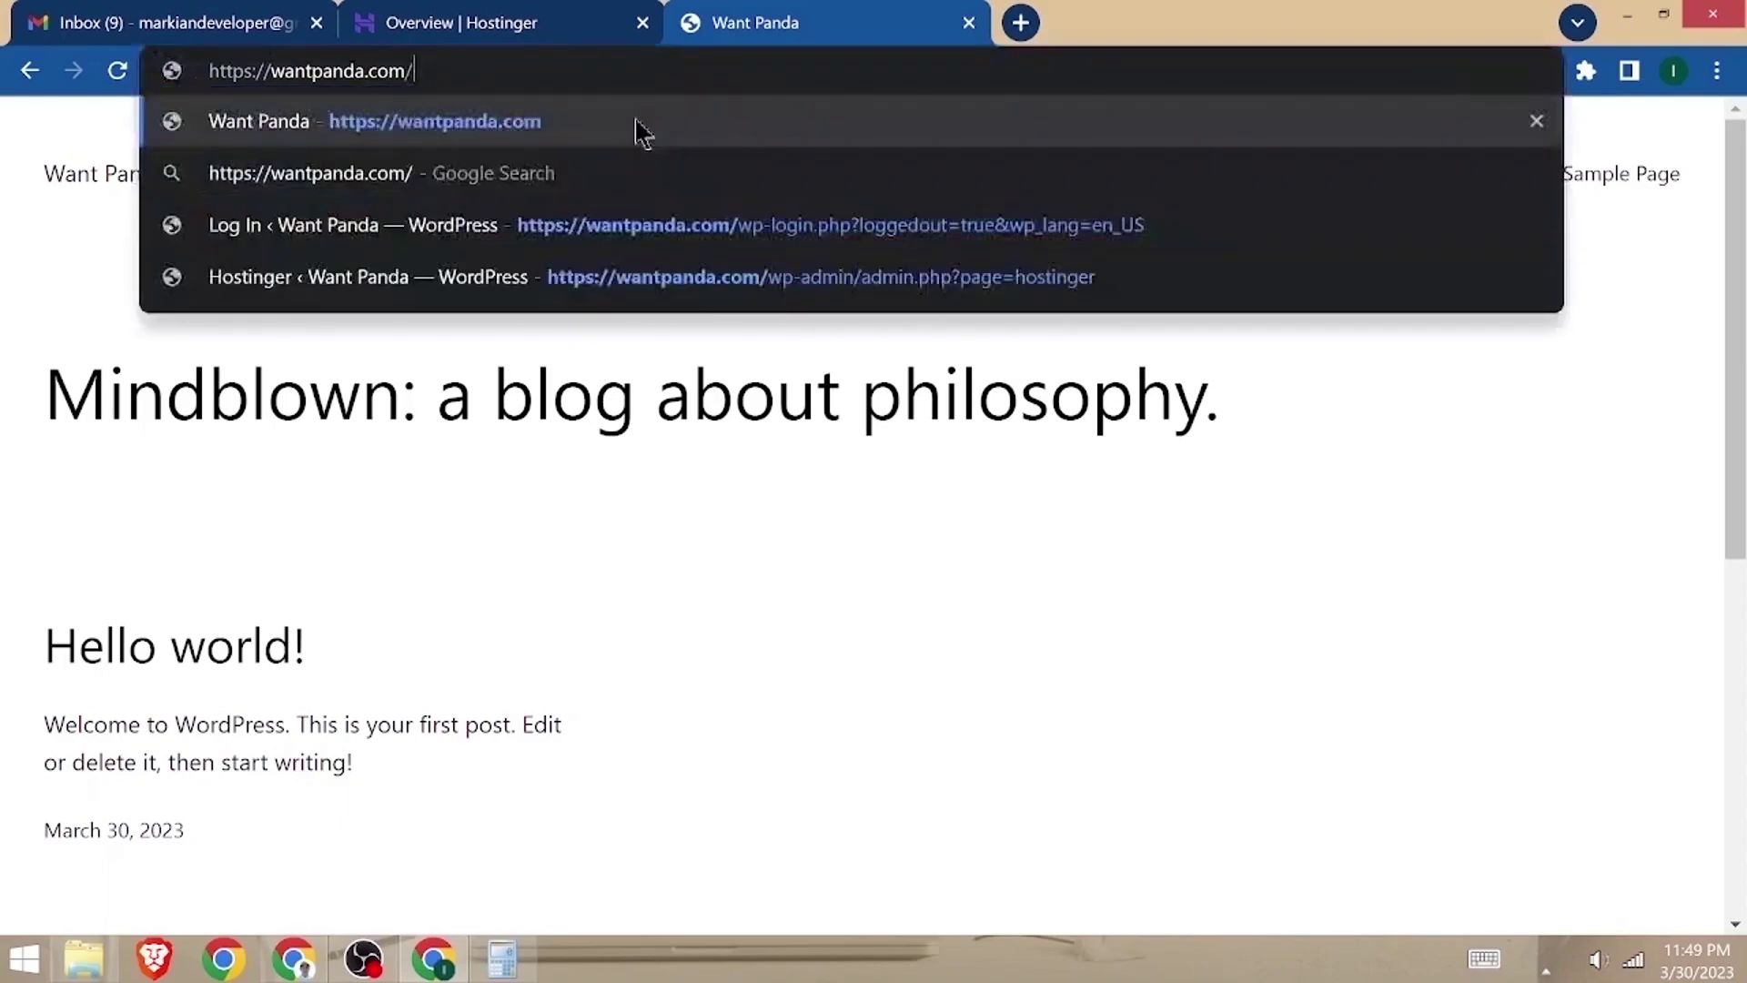
text(wp)
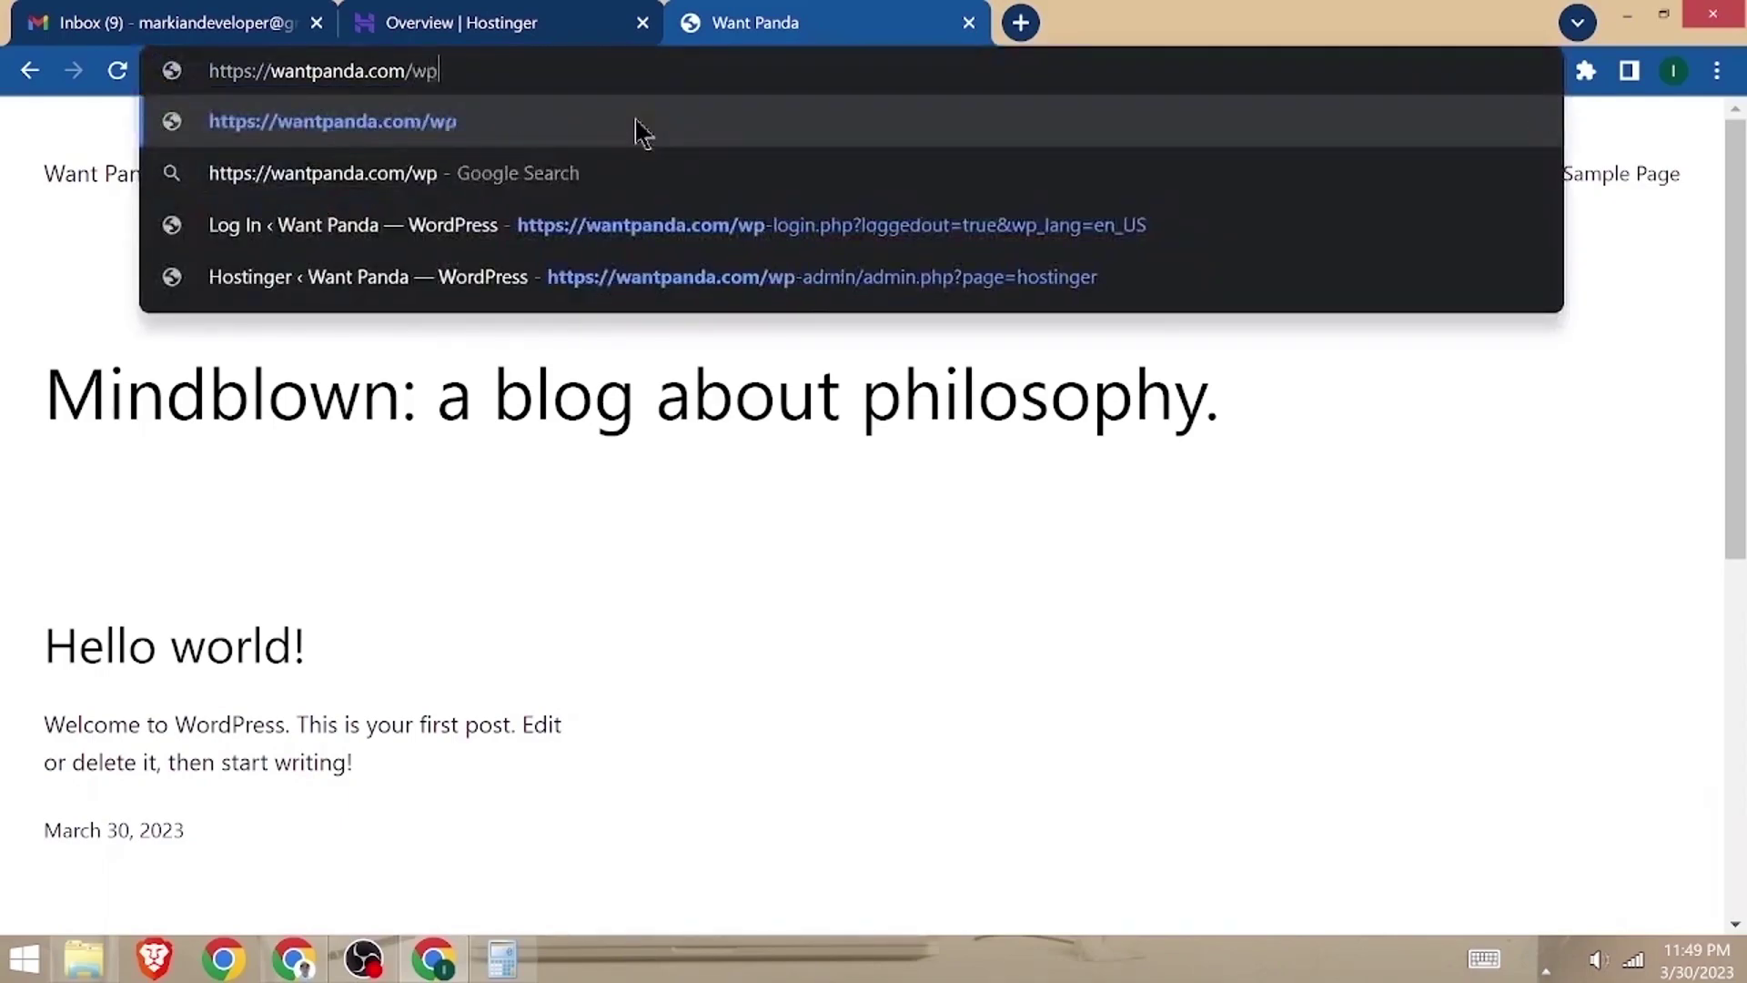
key(BackSpace)
key(BackSpace)
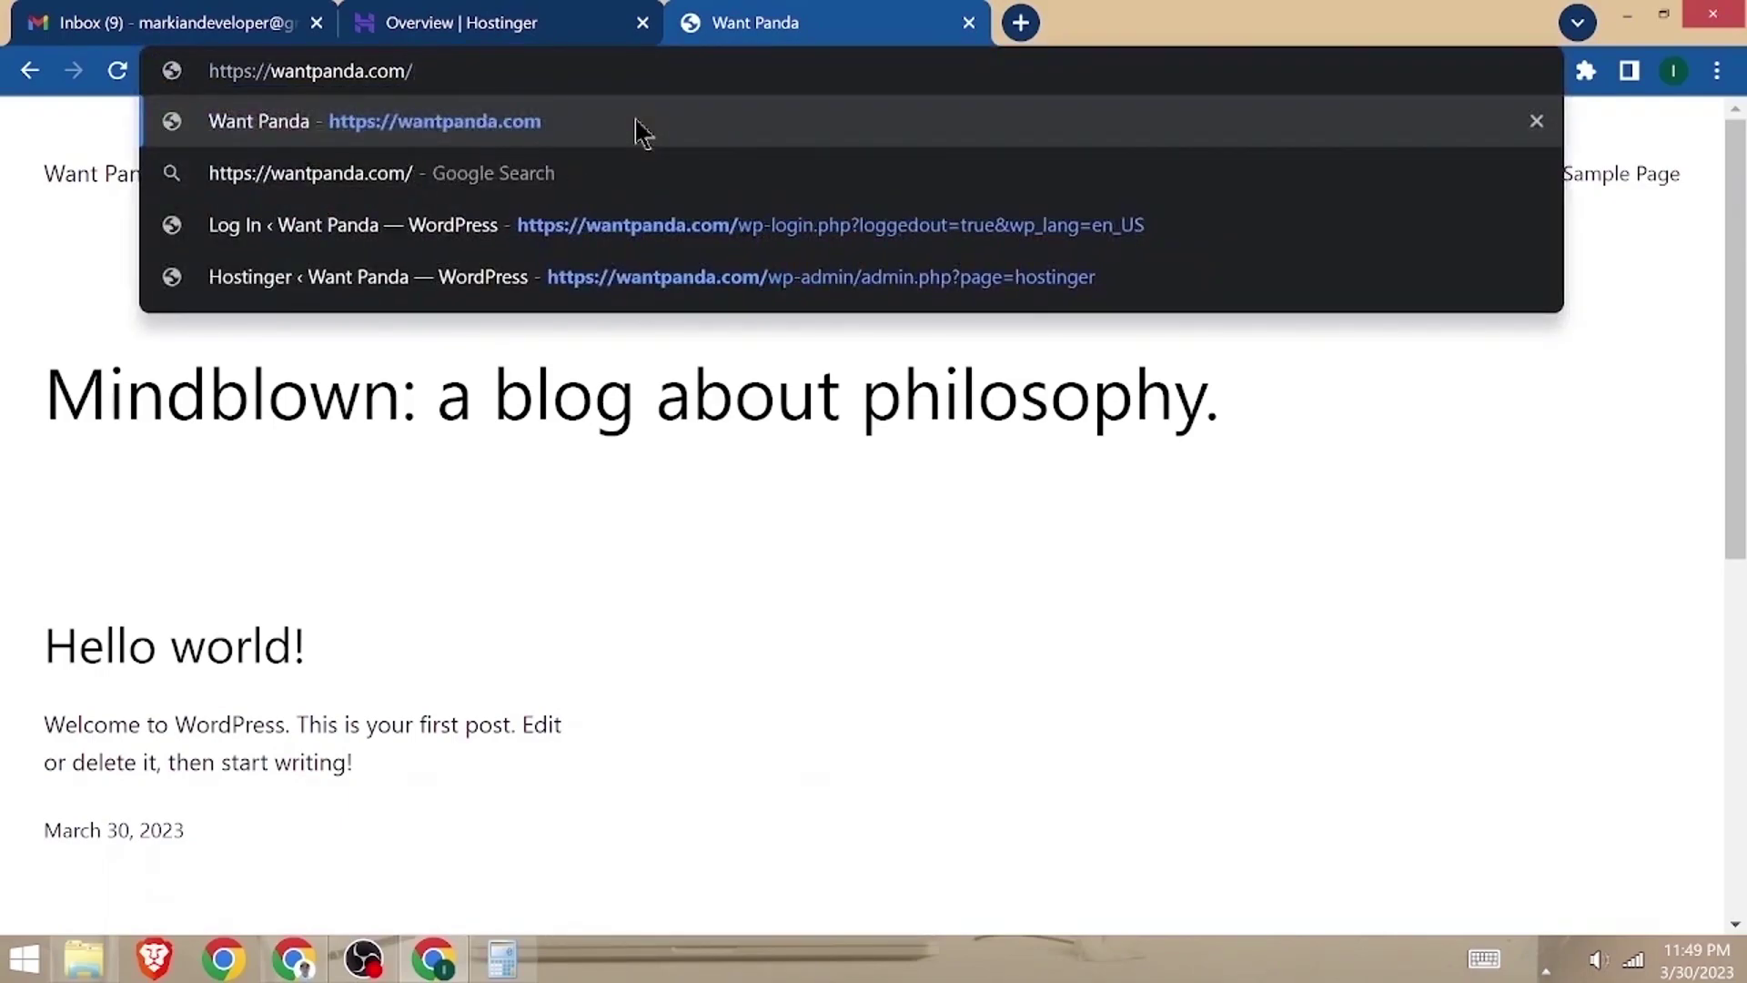
text(login)
key(Return)
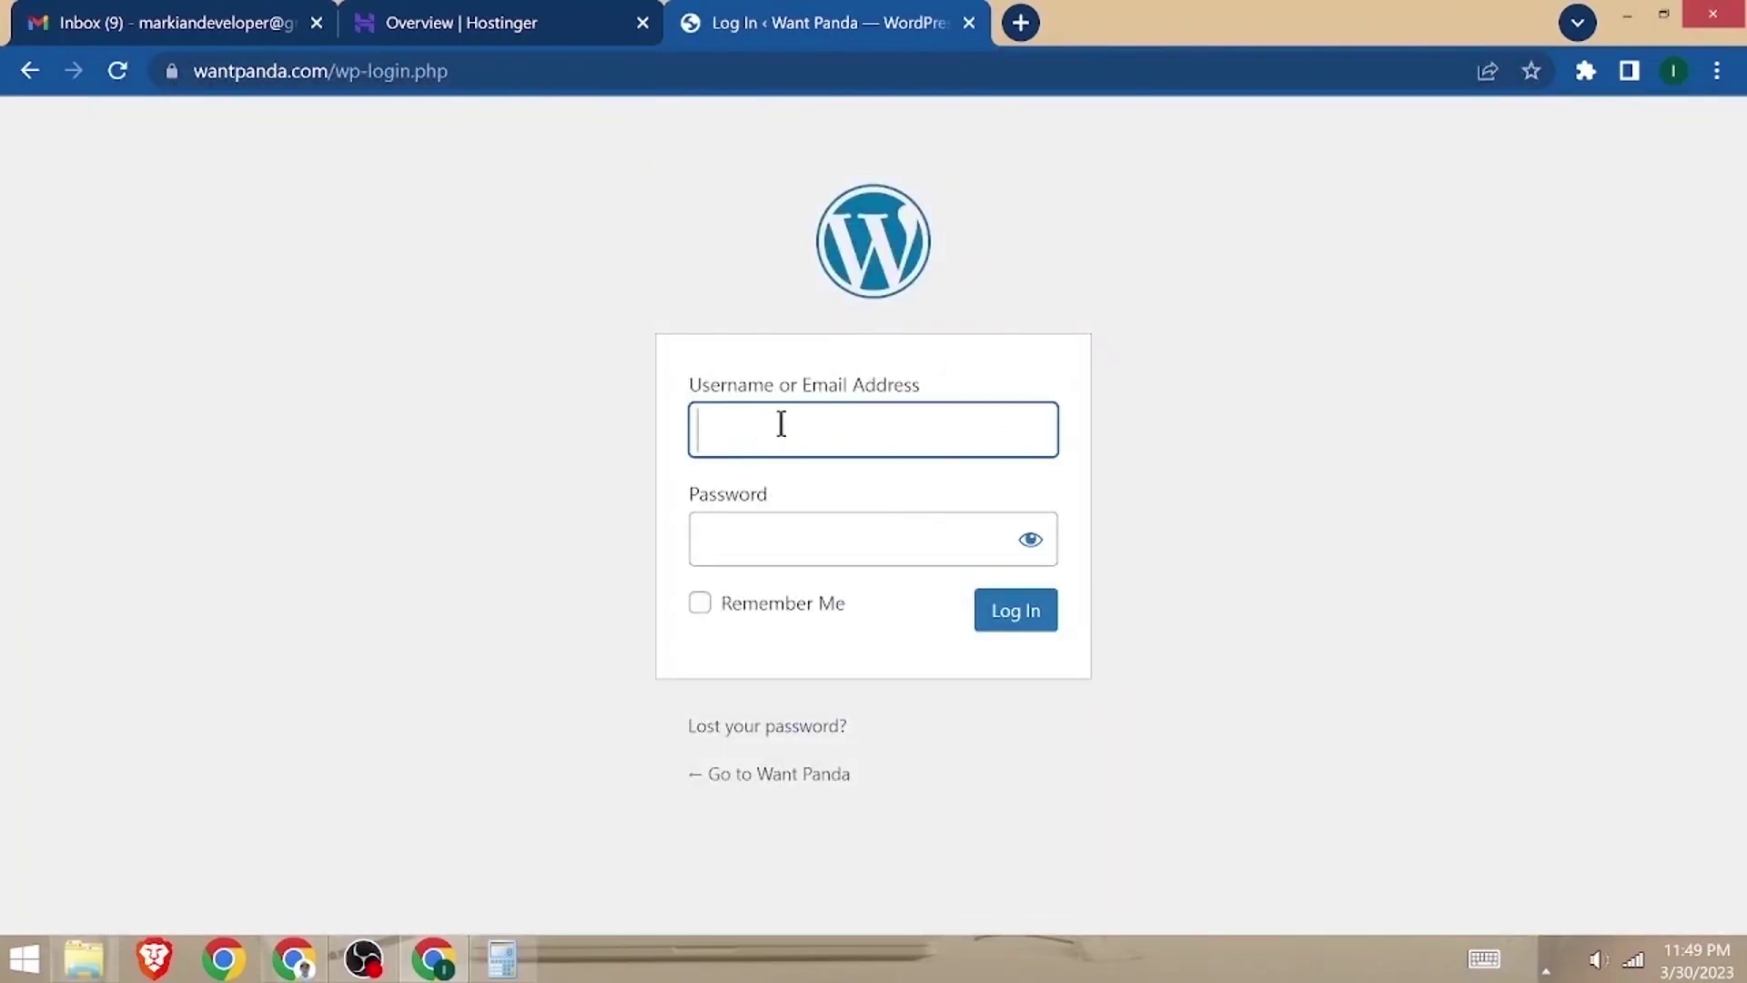
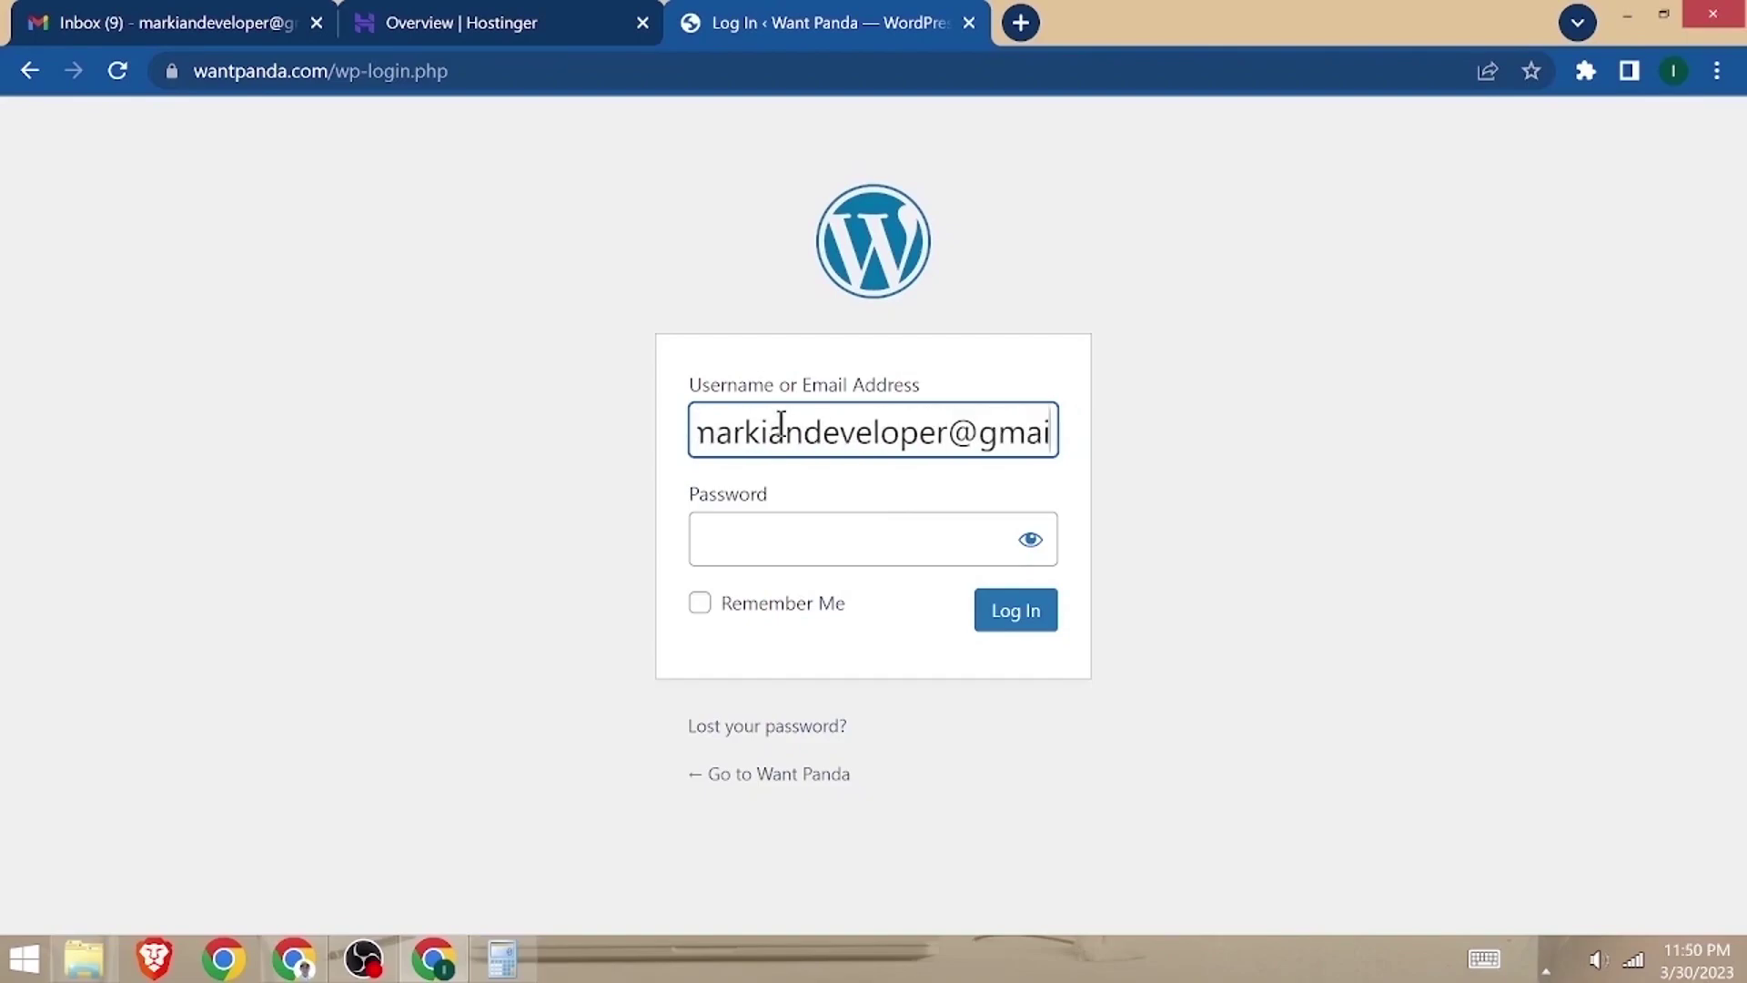
Log in with the admin email and password, with Remember Me ticked
key(Tab)
text(••)
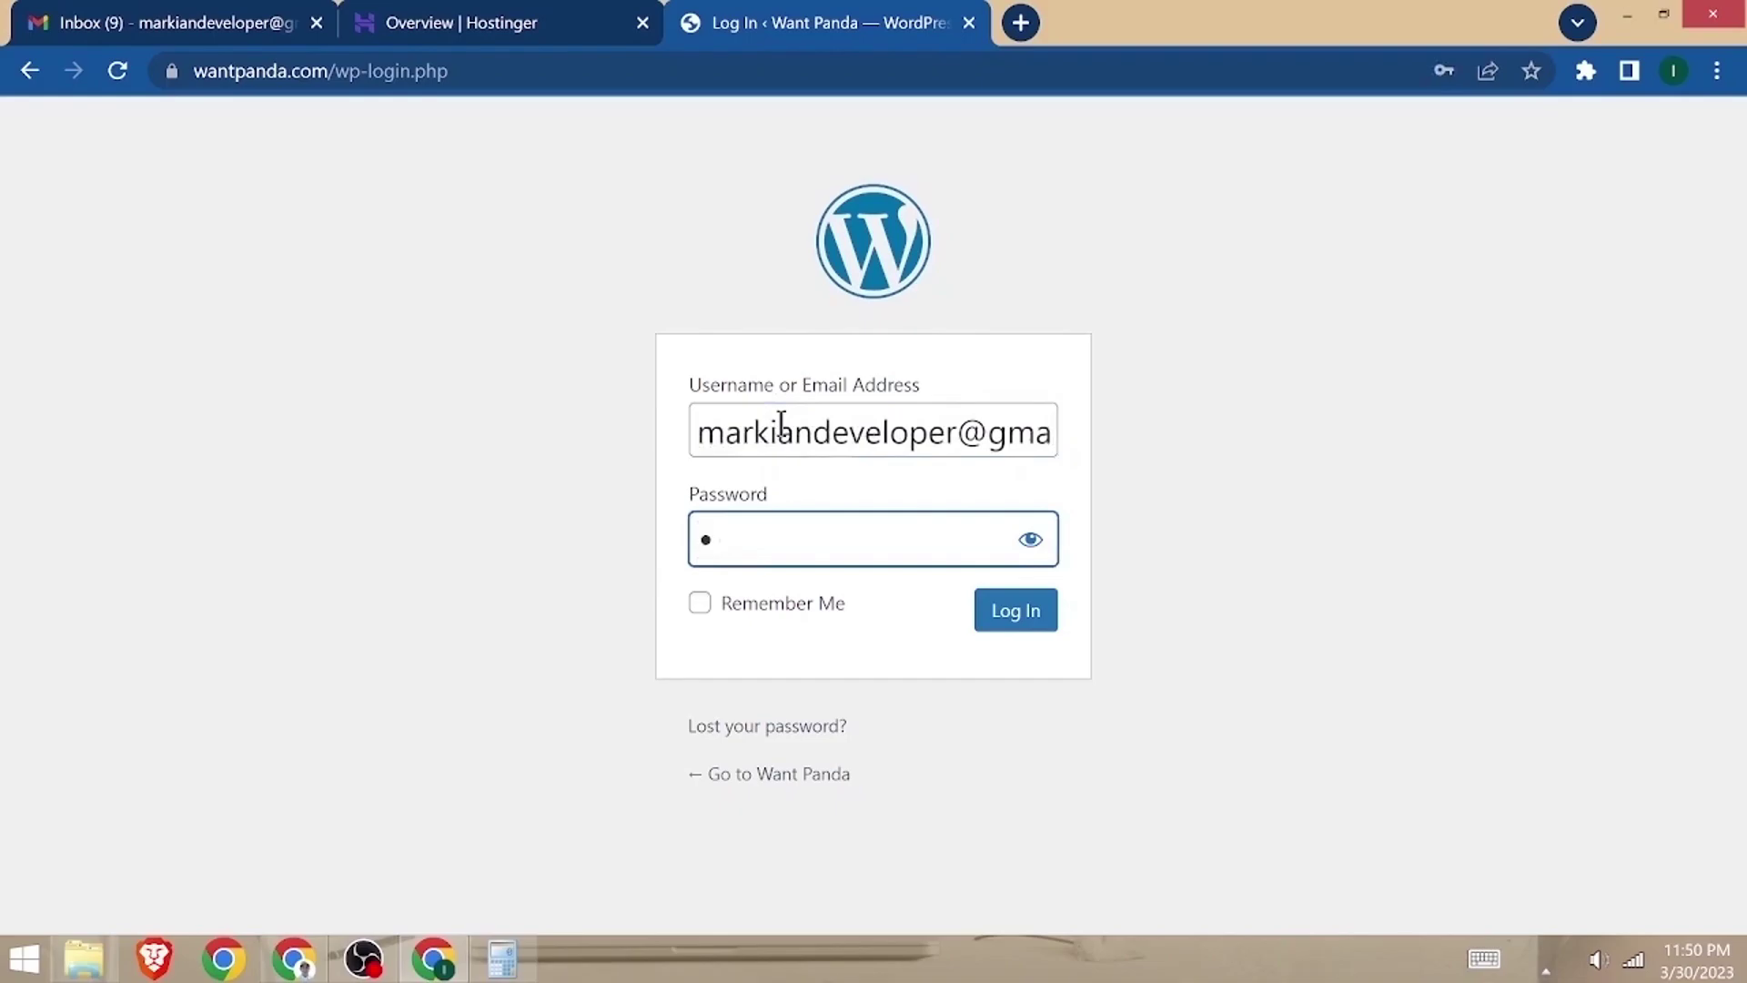
key(ctrl+v)
click(700, 602)
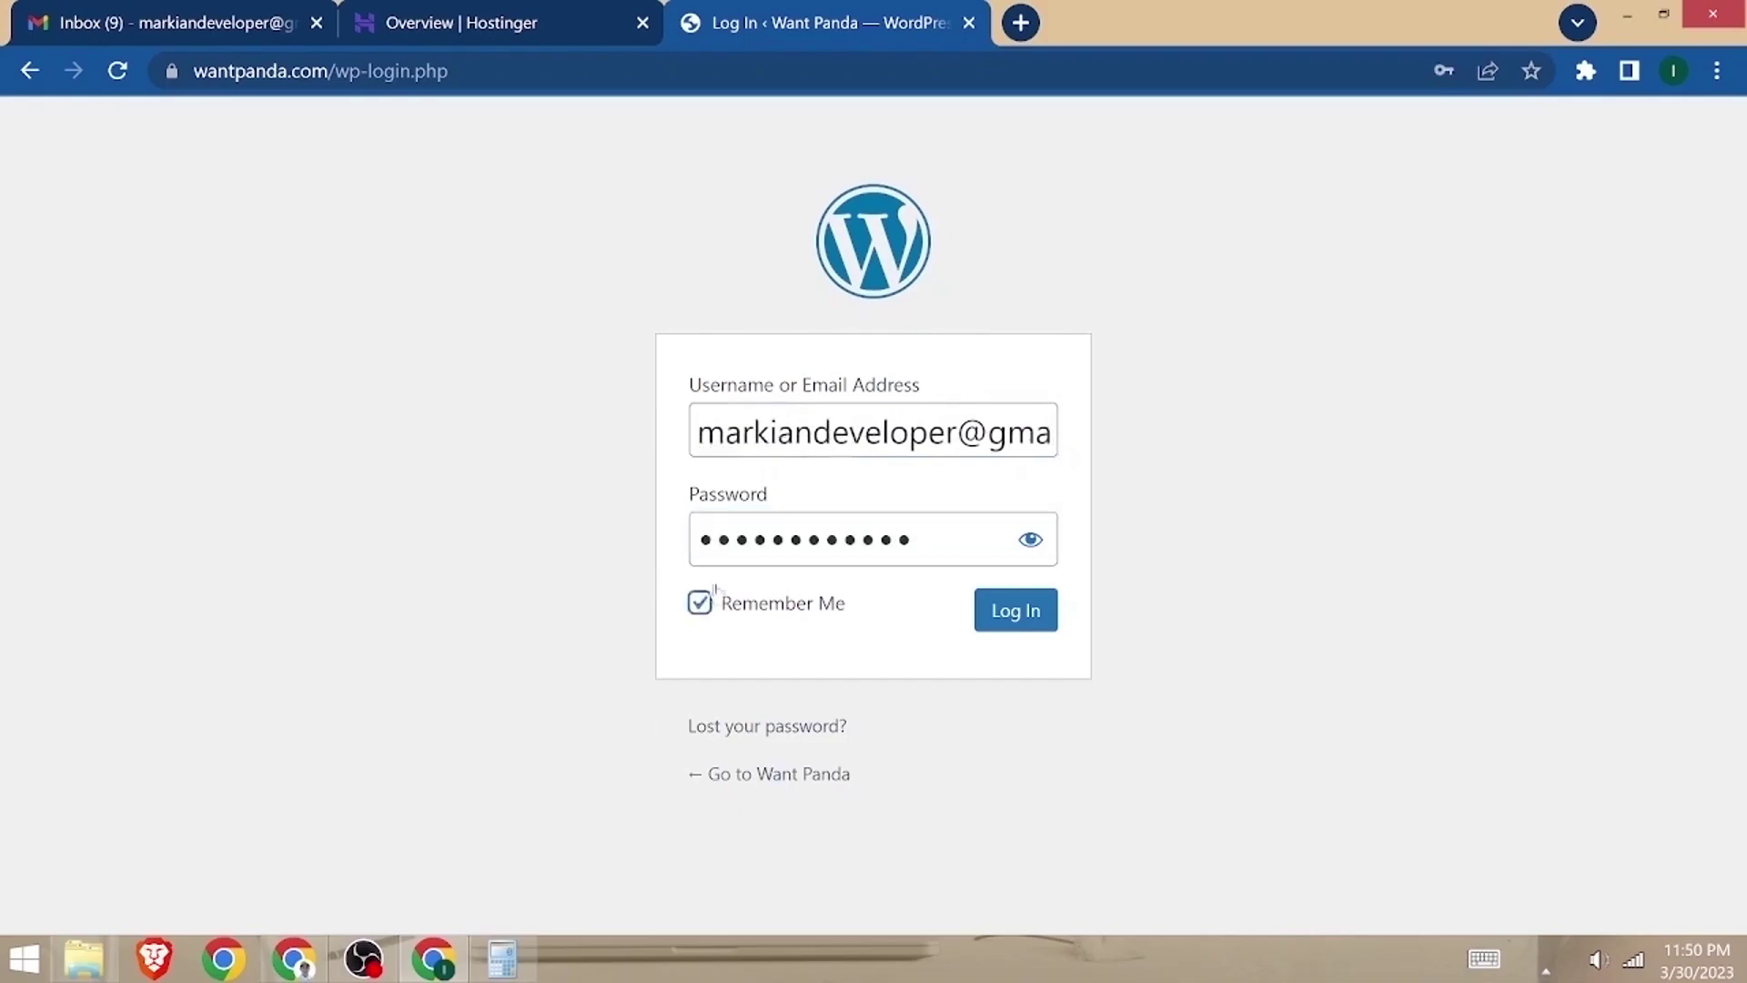
click(1013, 612)
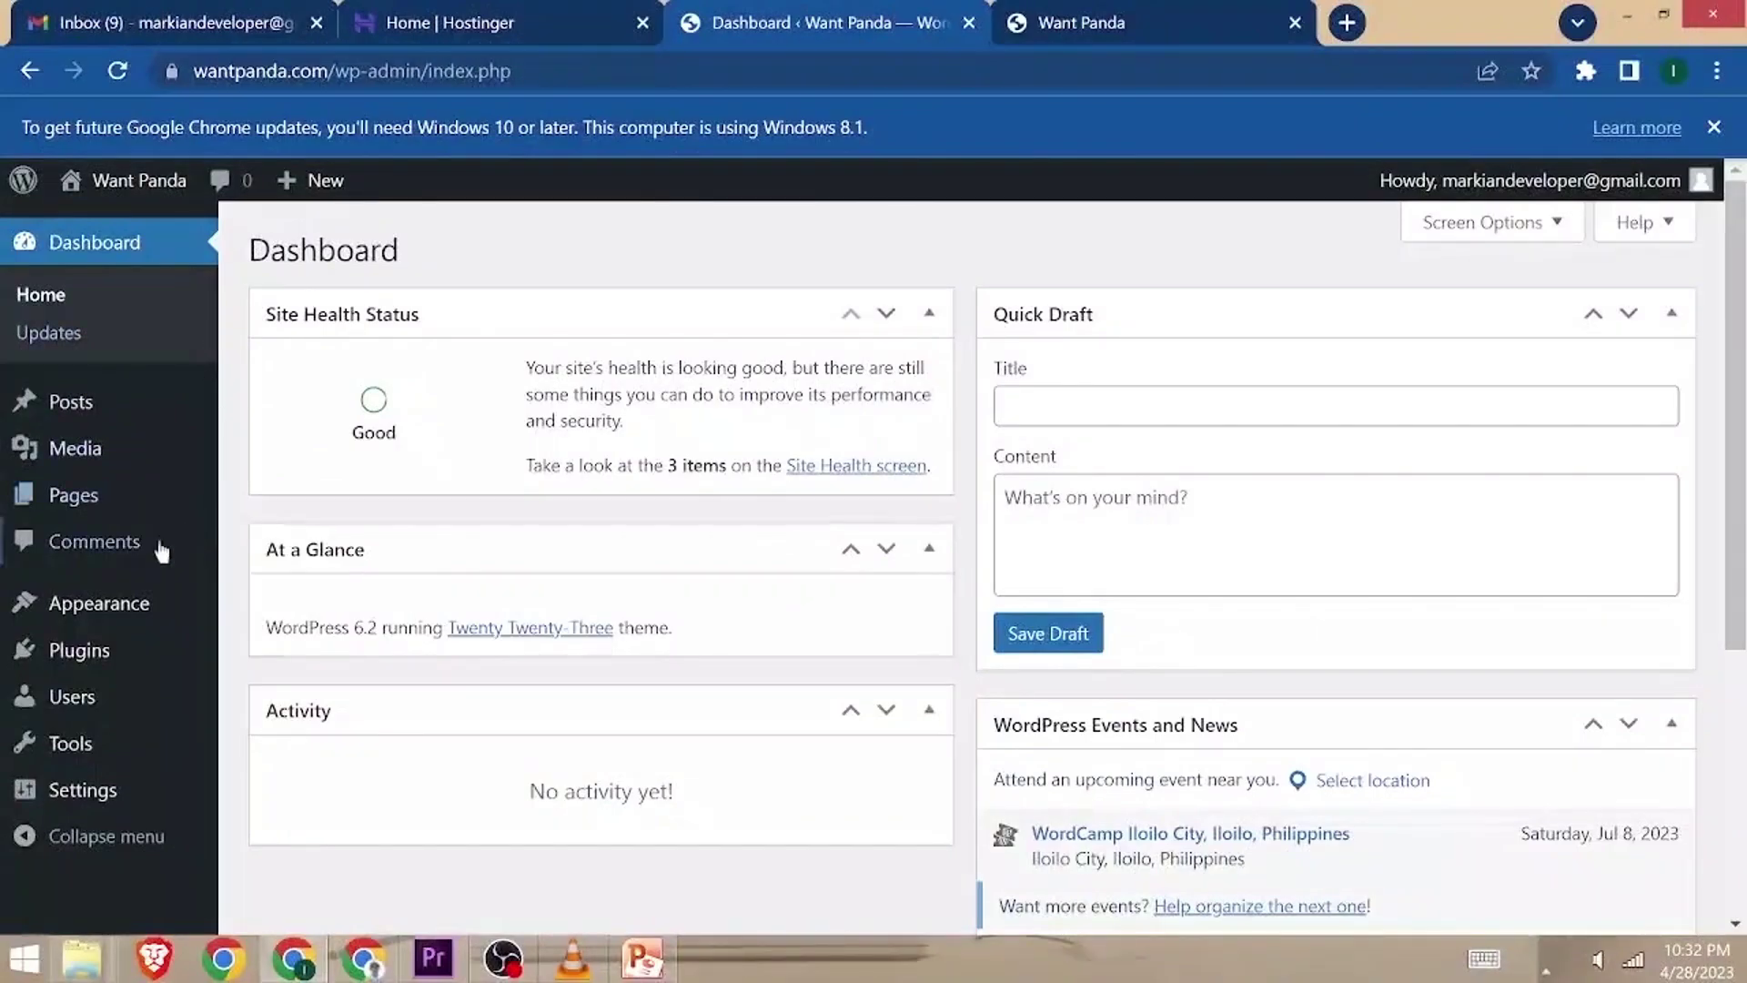
Search new themes for 'astra', then install and activate the Astra theme
mouse_move(136, 604)
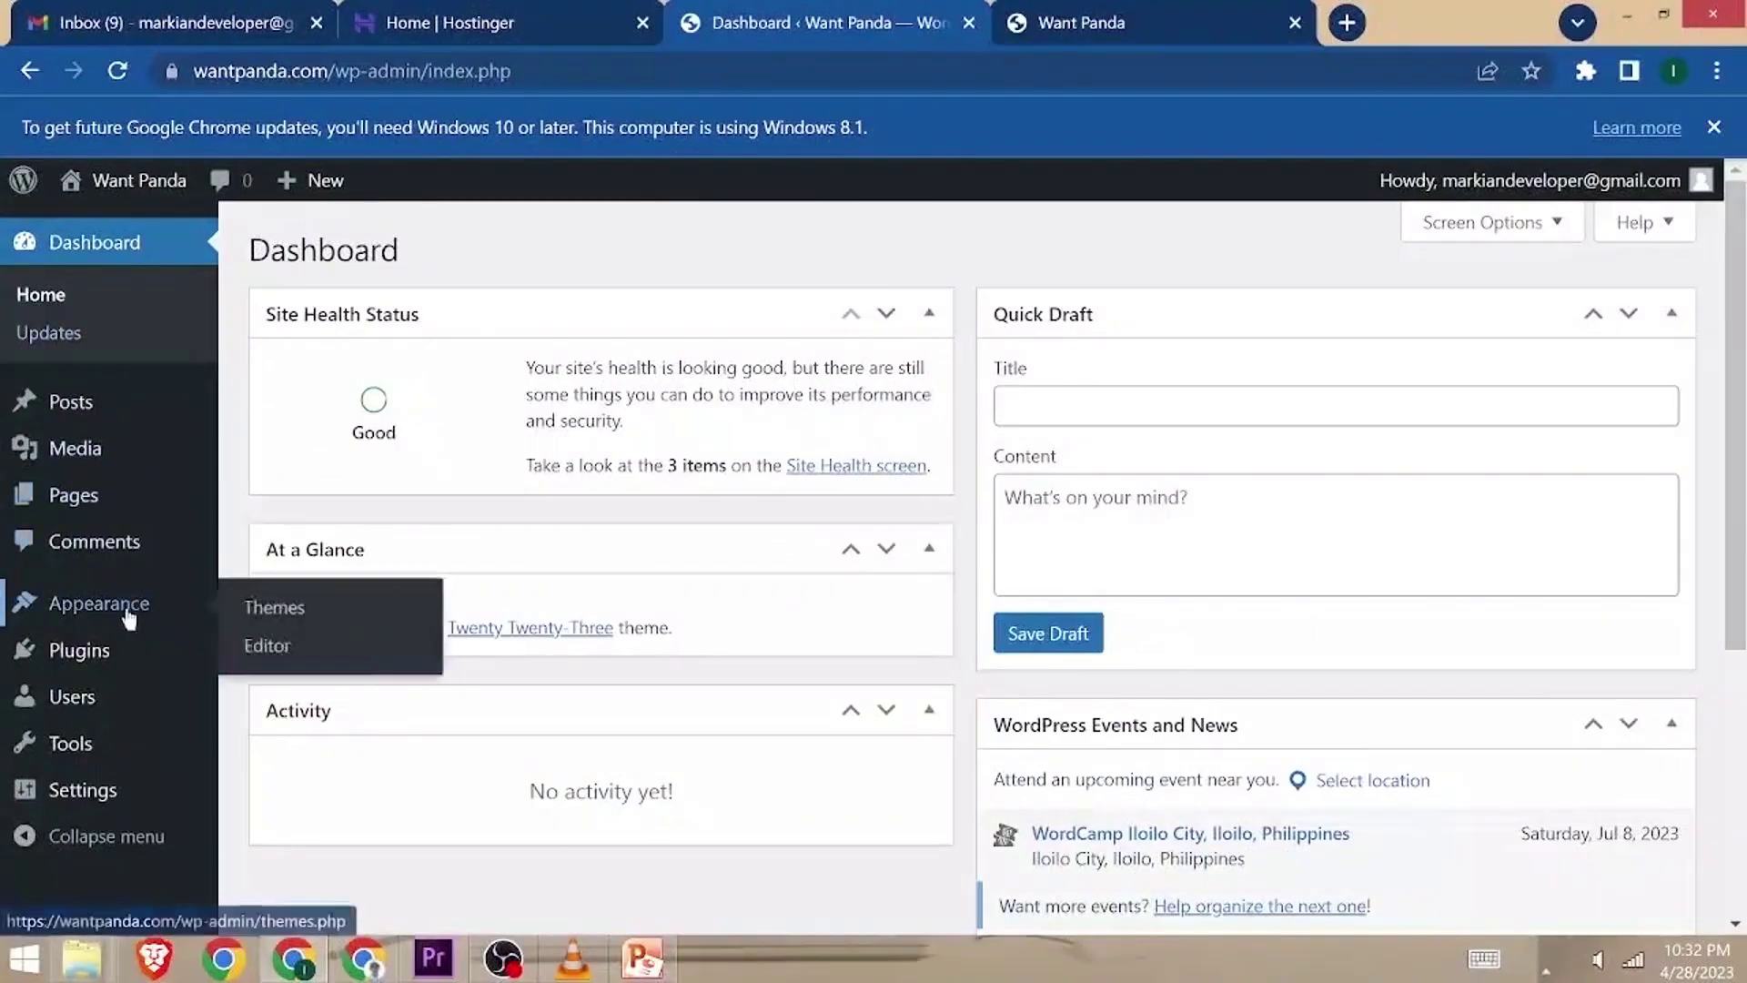
click(276, 610)
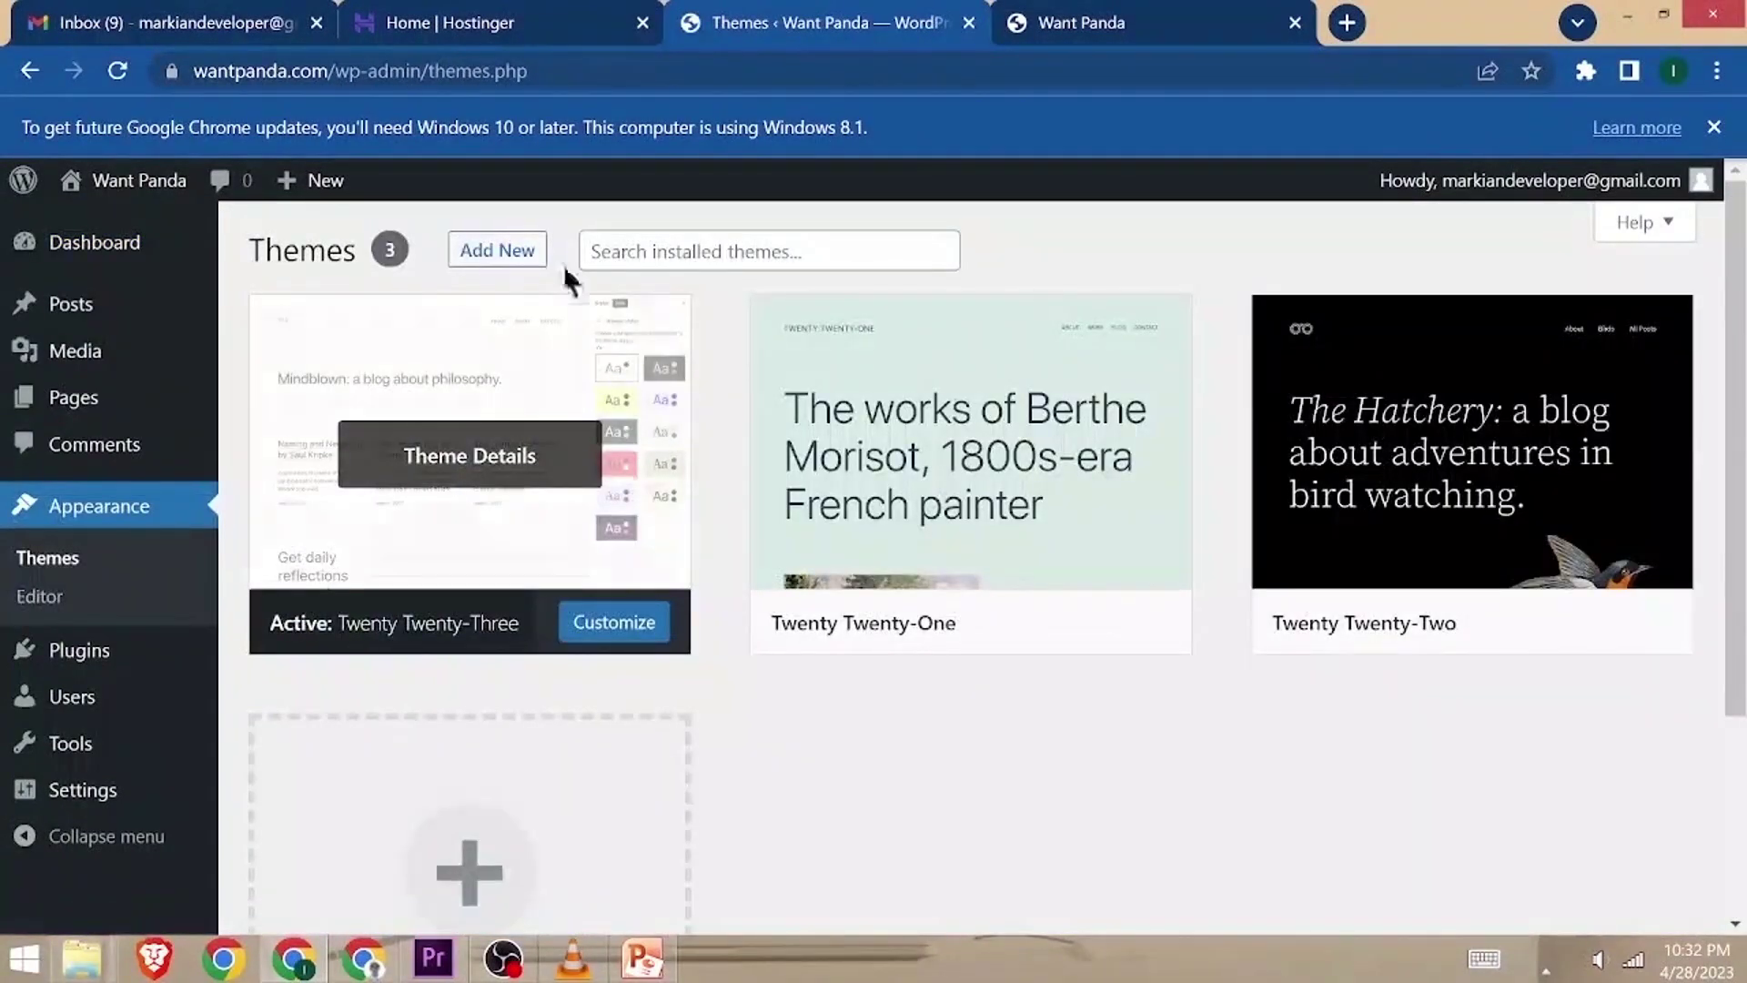
click(515, 248)
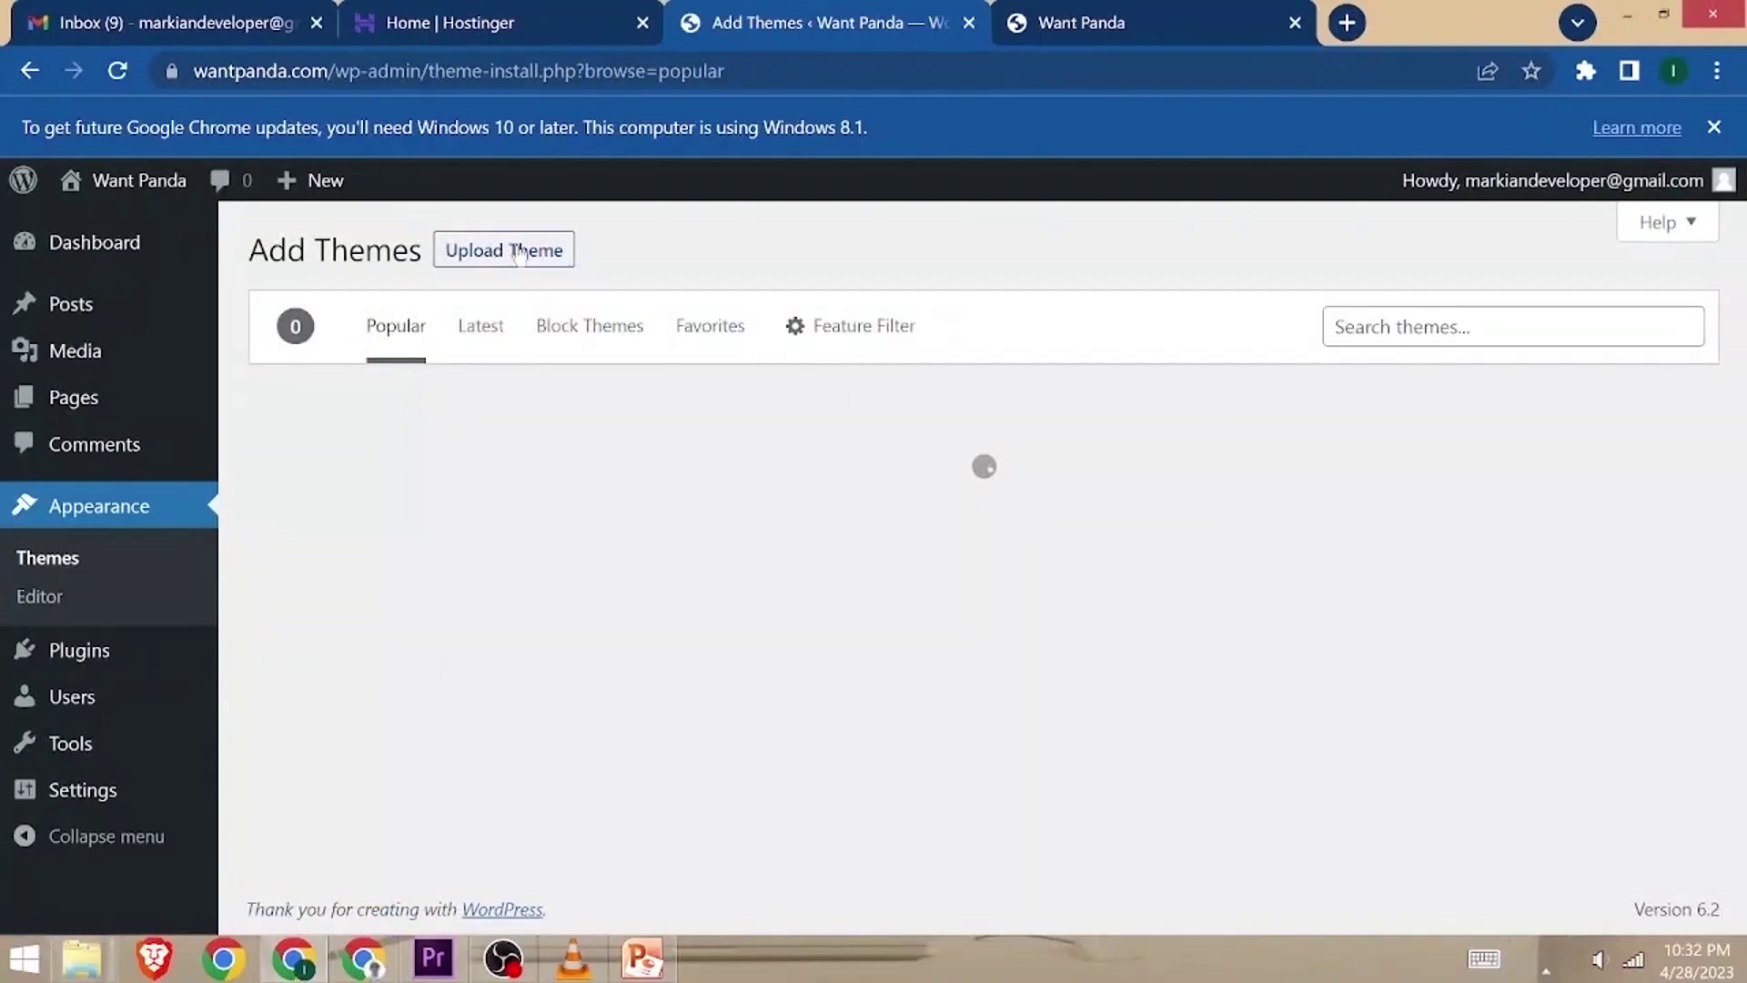
click(1413, 333)
text(astra)
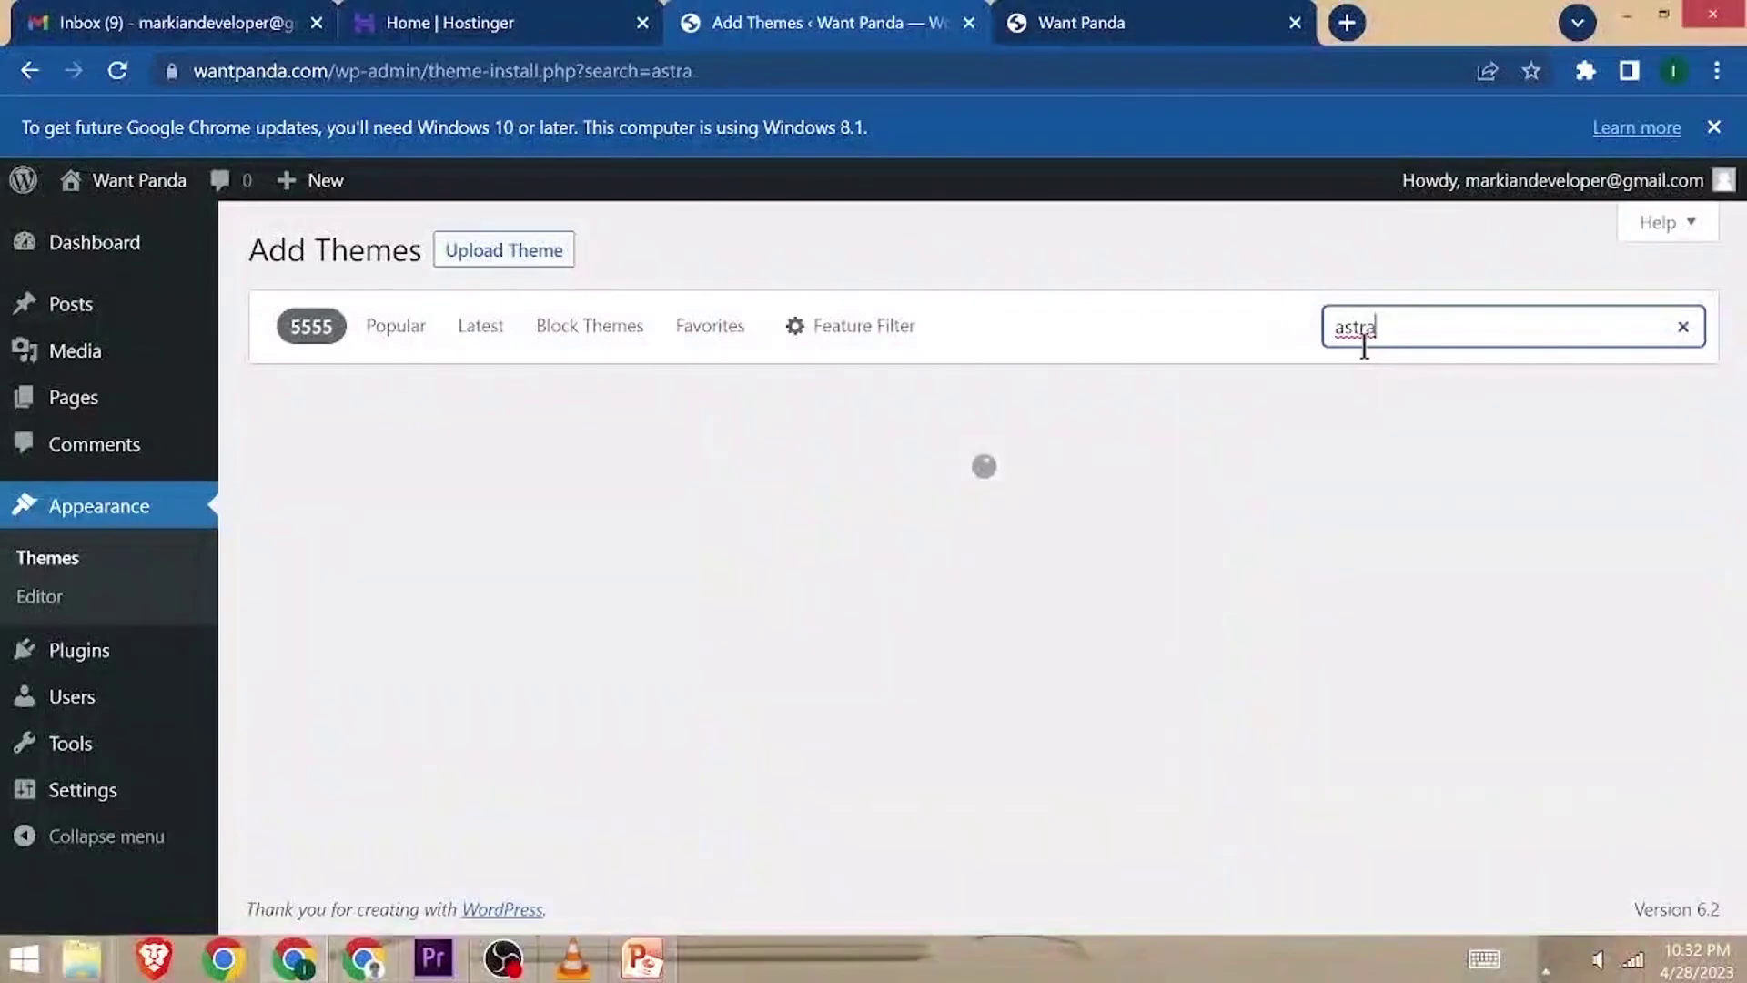
mouse_move(452, 500)
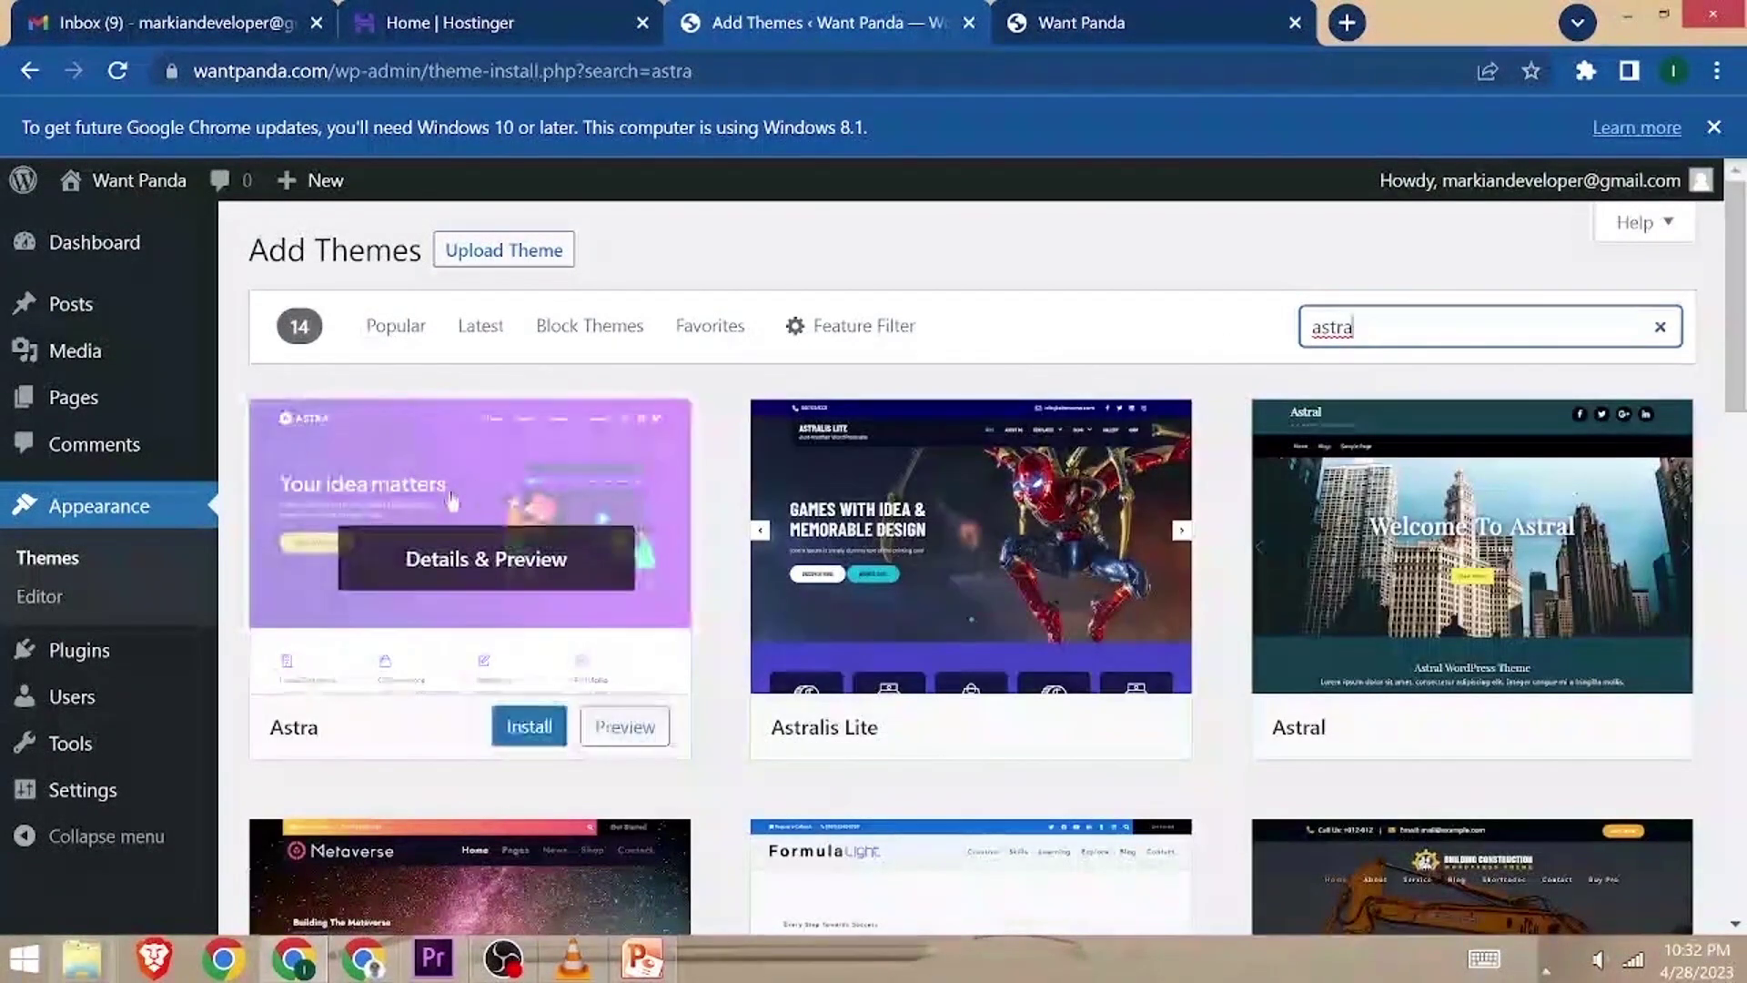
click(530, 728)
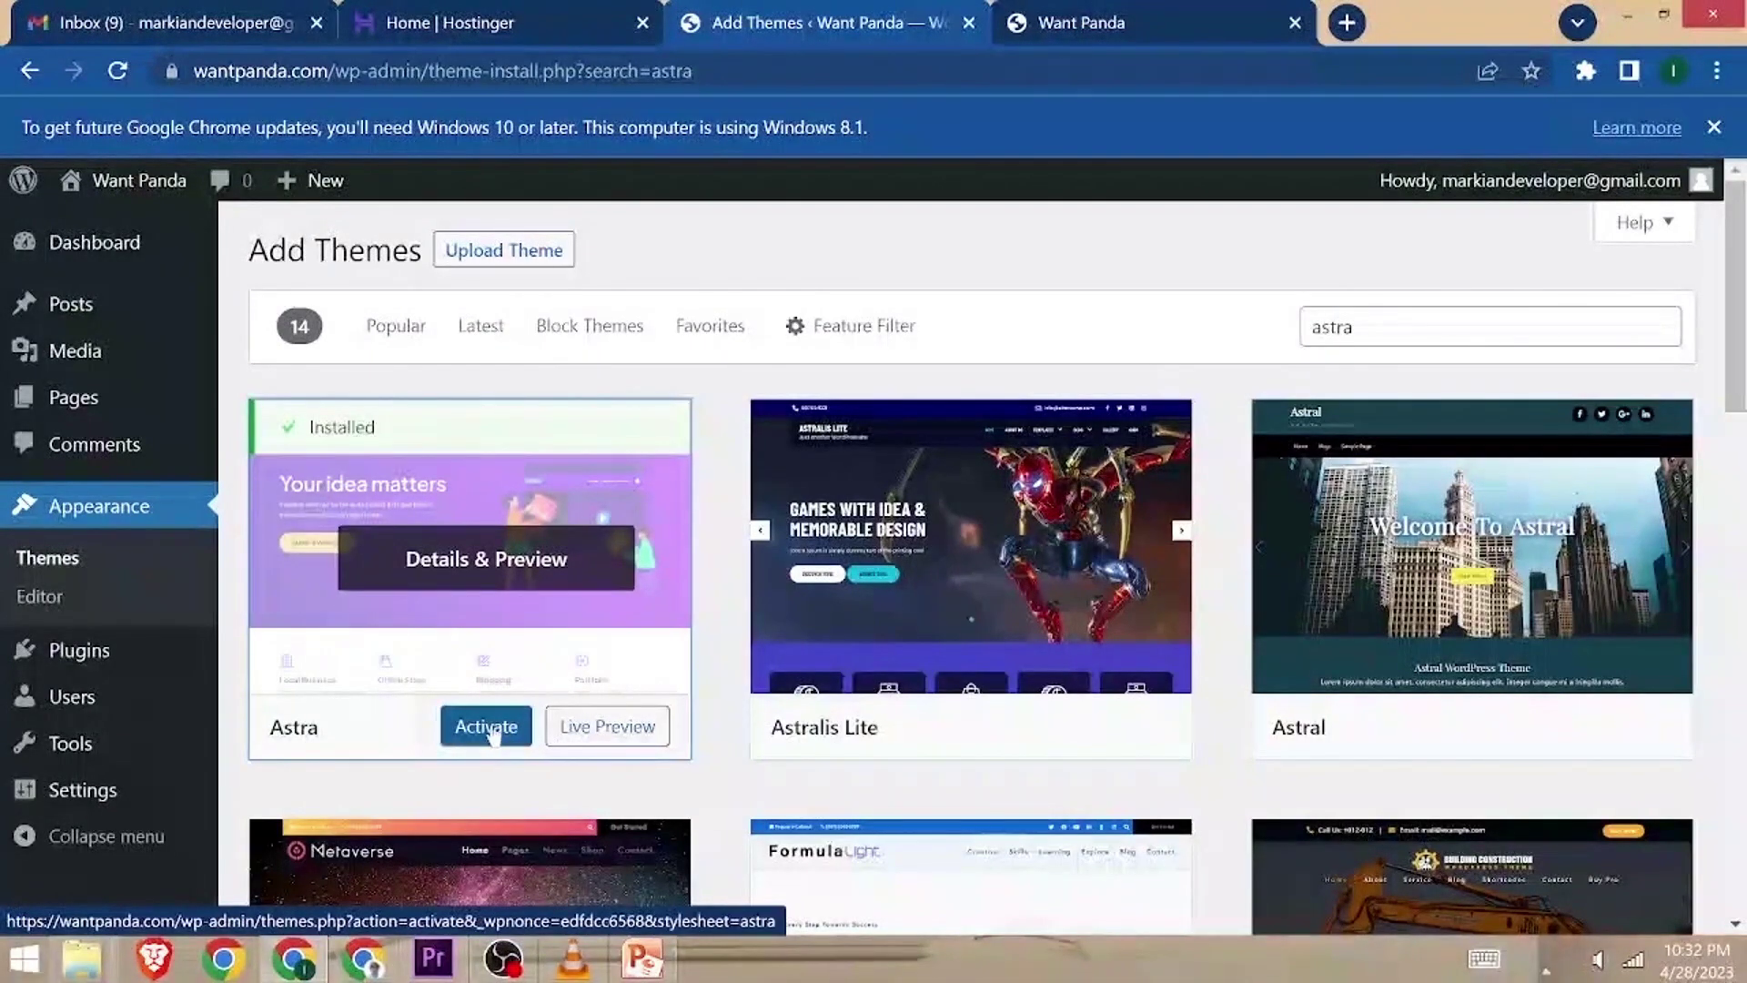
click(490, 727)
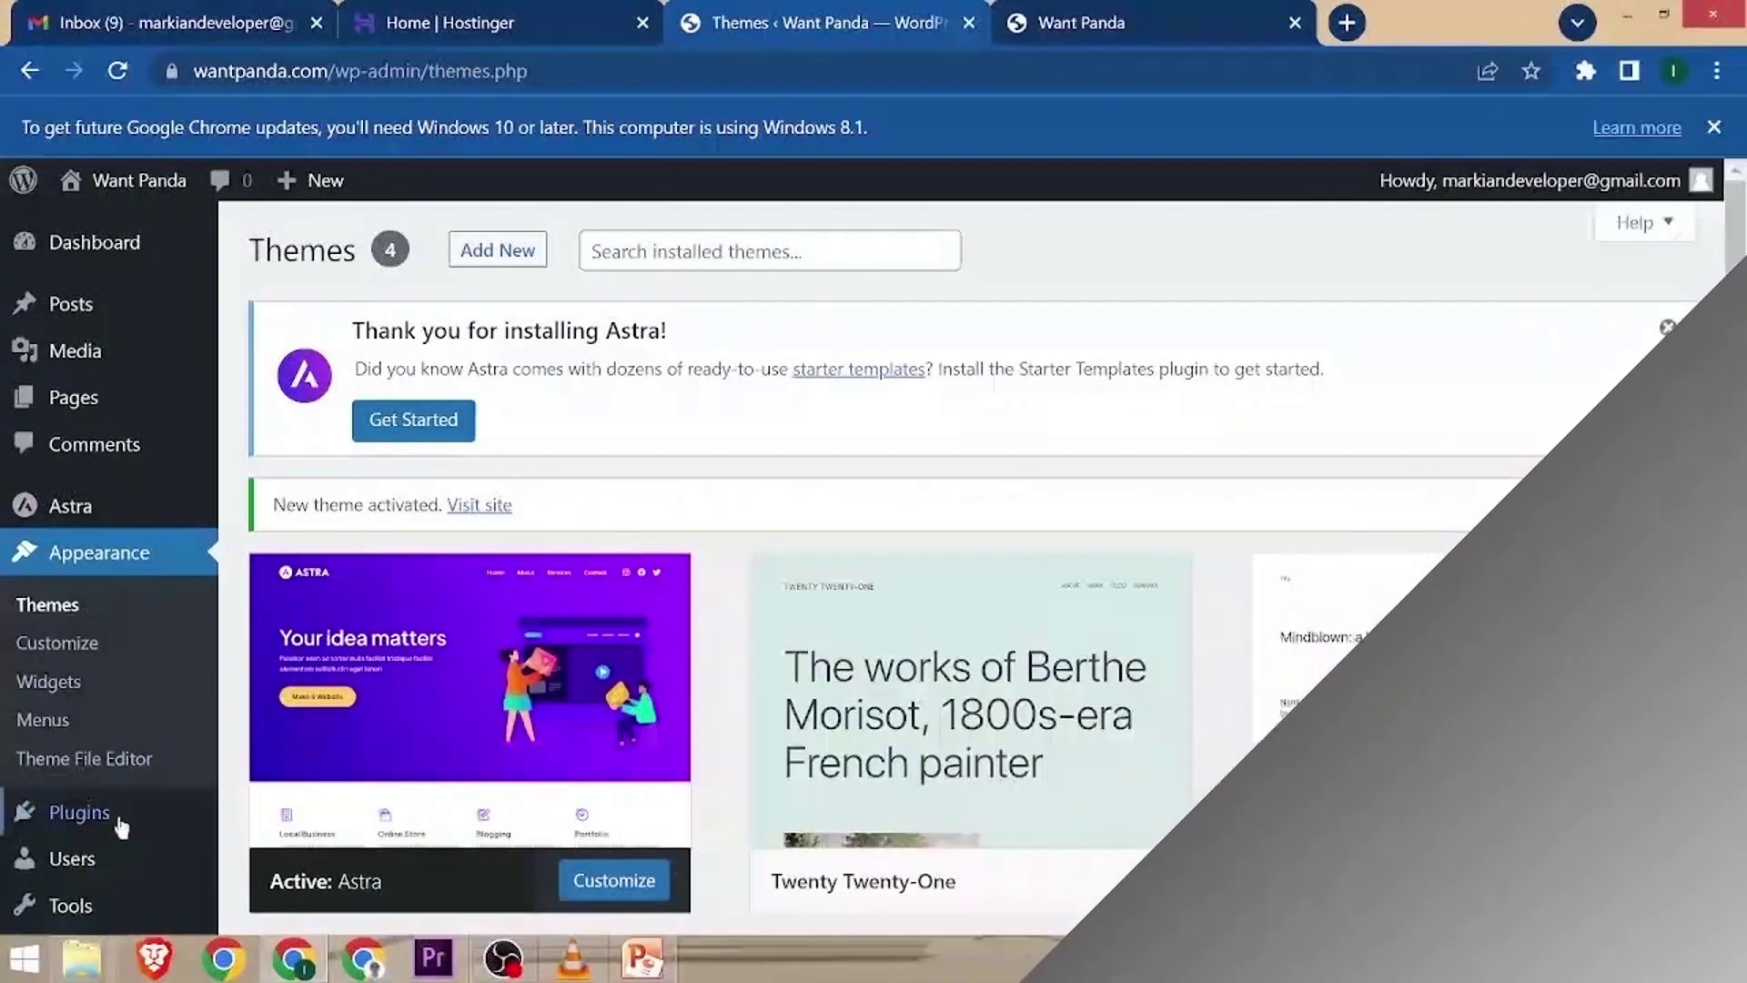
Search new plugins for Astra's Starter Templates, install and activate it, then open its library
mouse_move(116, 834)
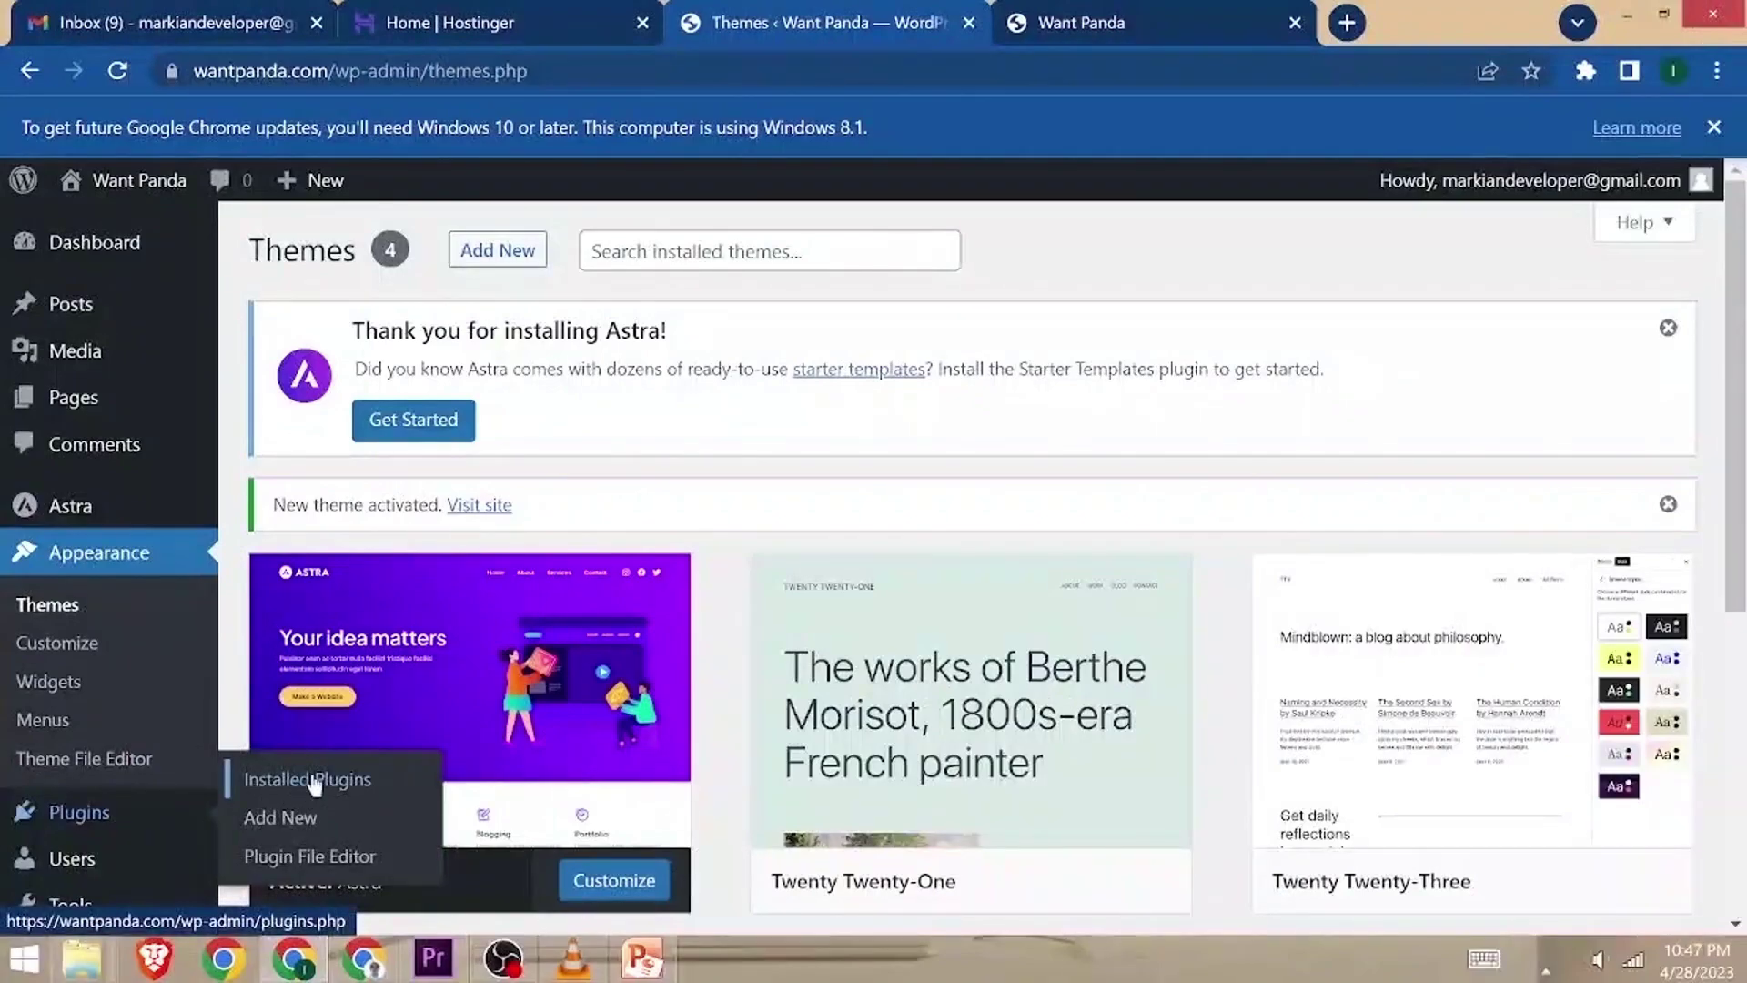
click(313, 783)
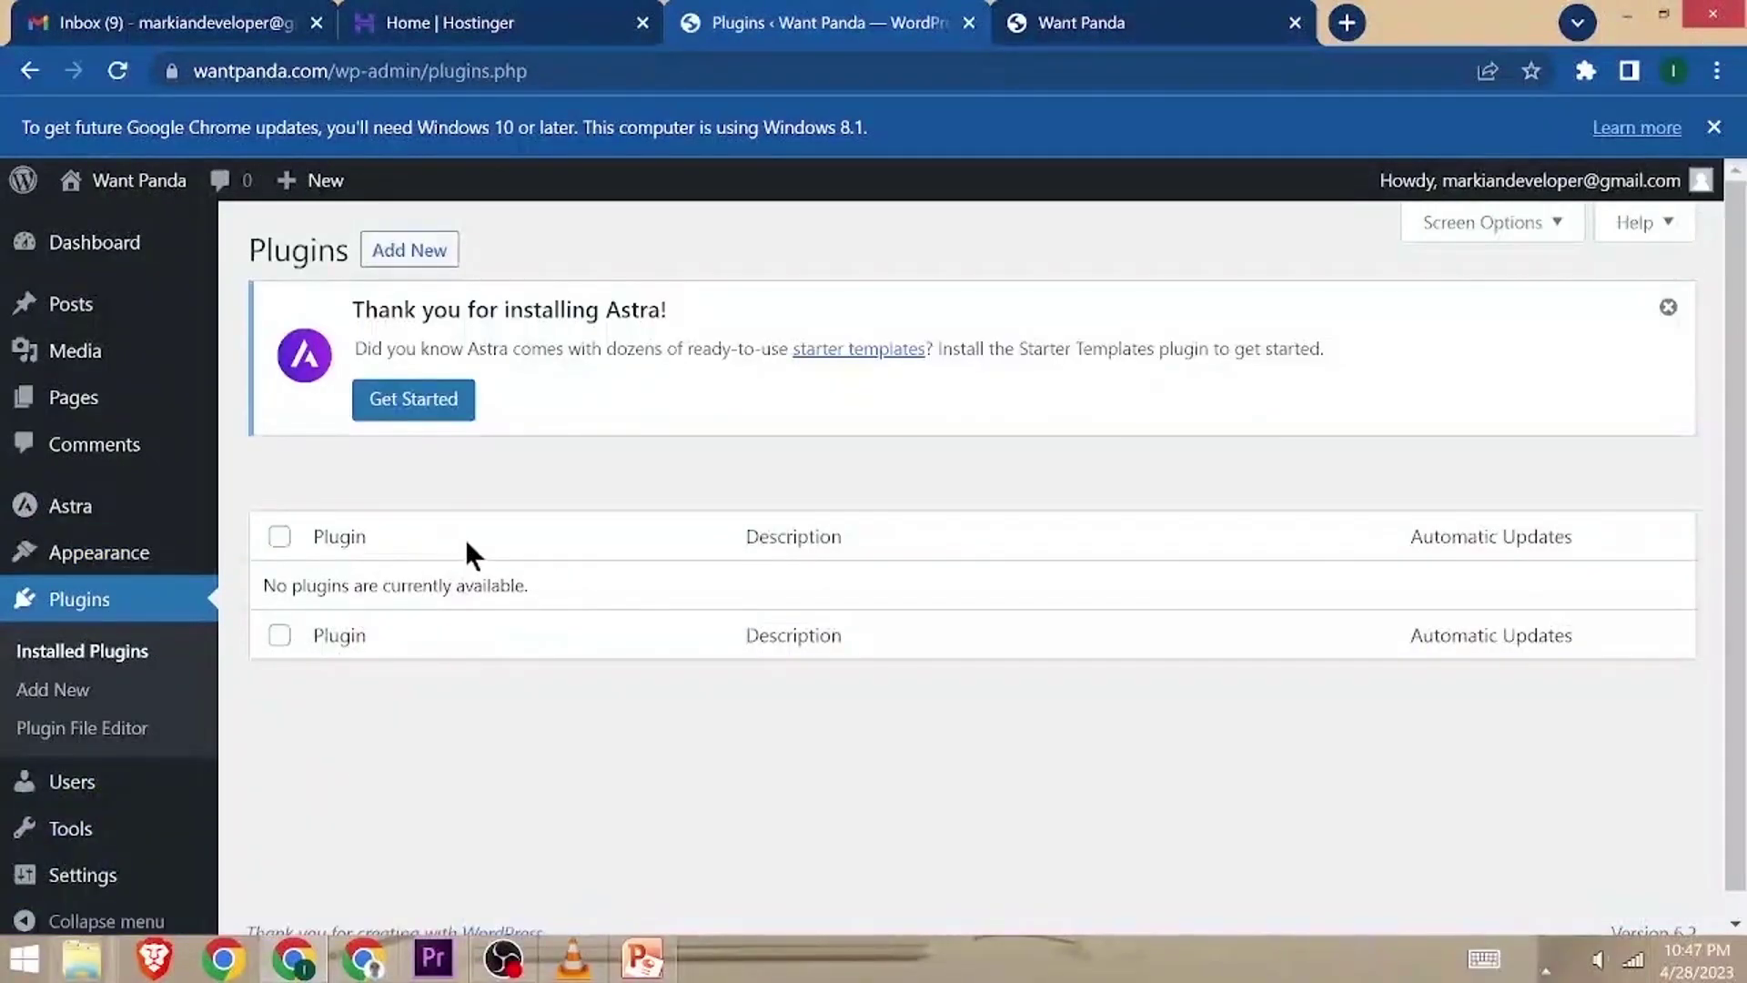
click(423, 244)
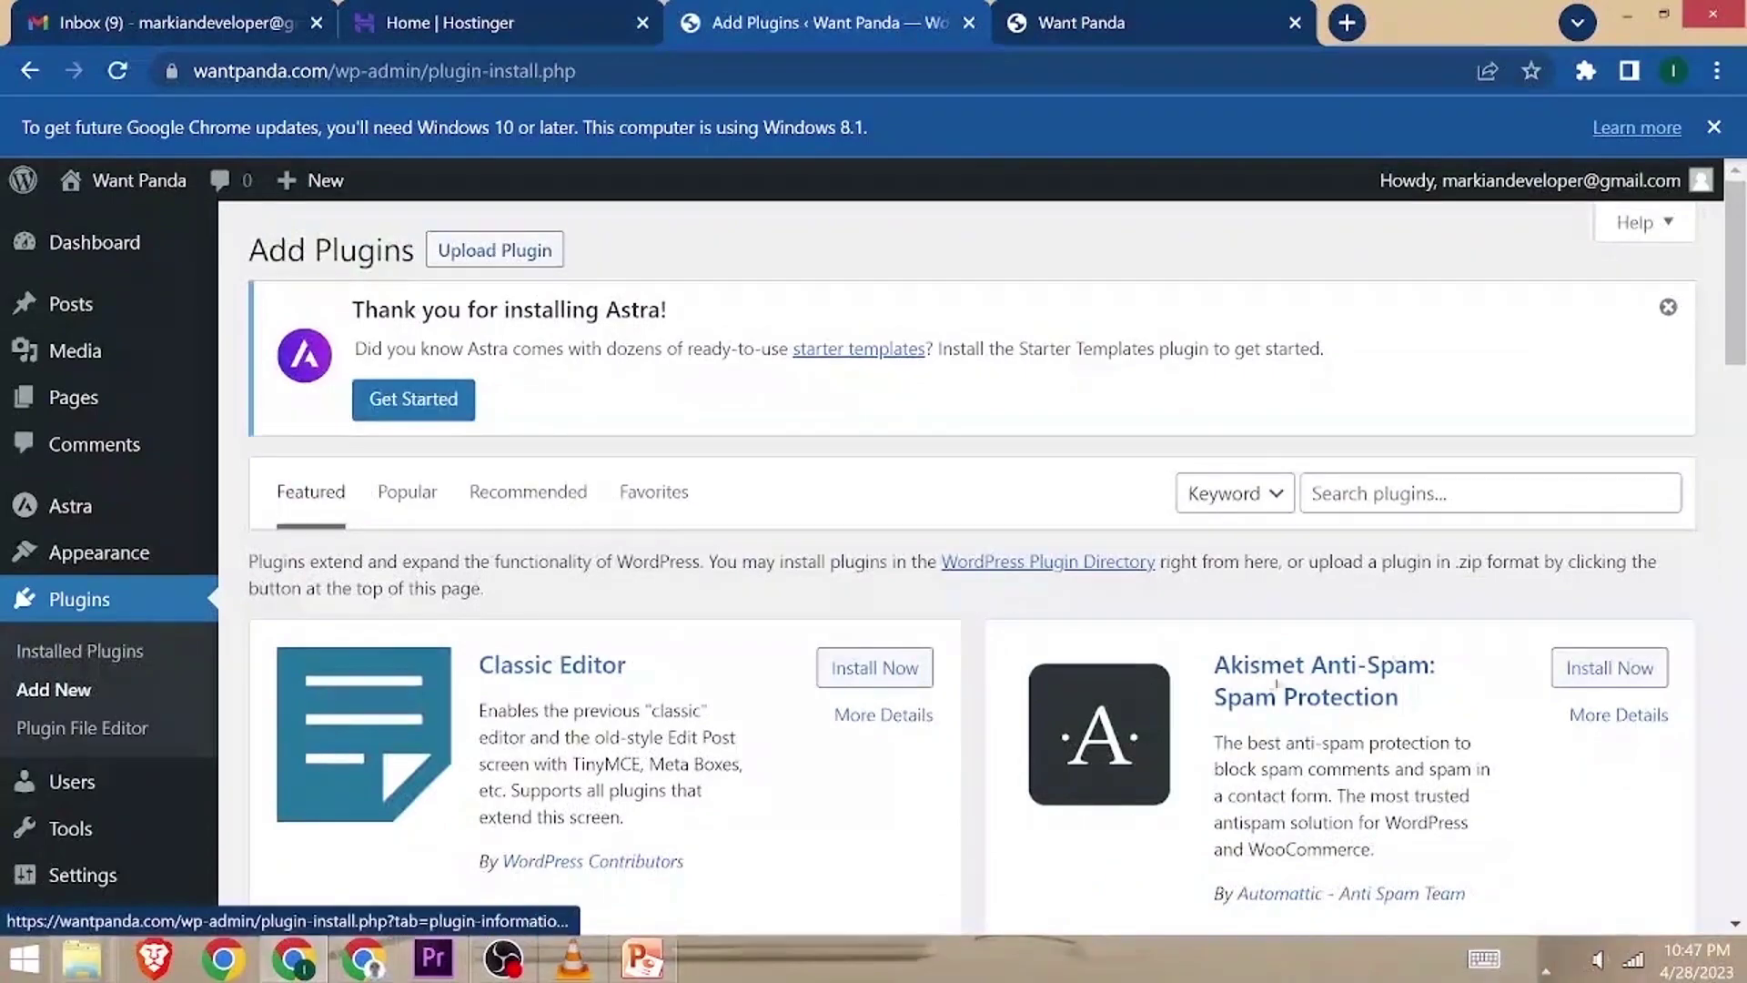
click(1416, 491)
text(astra)
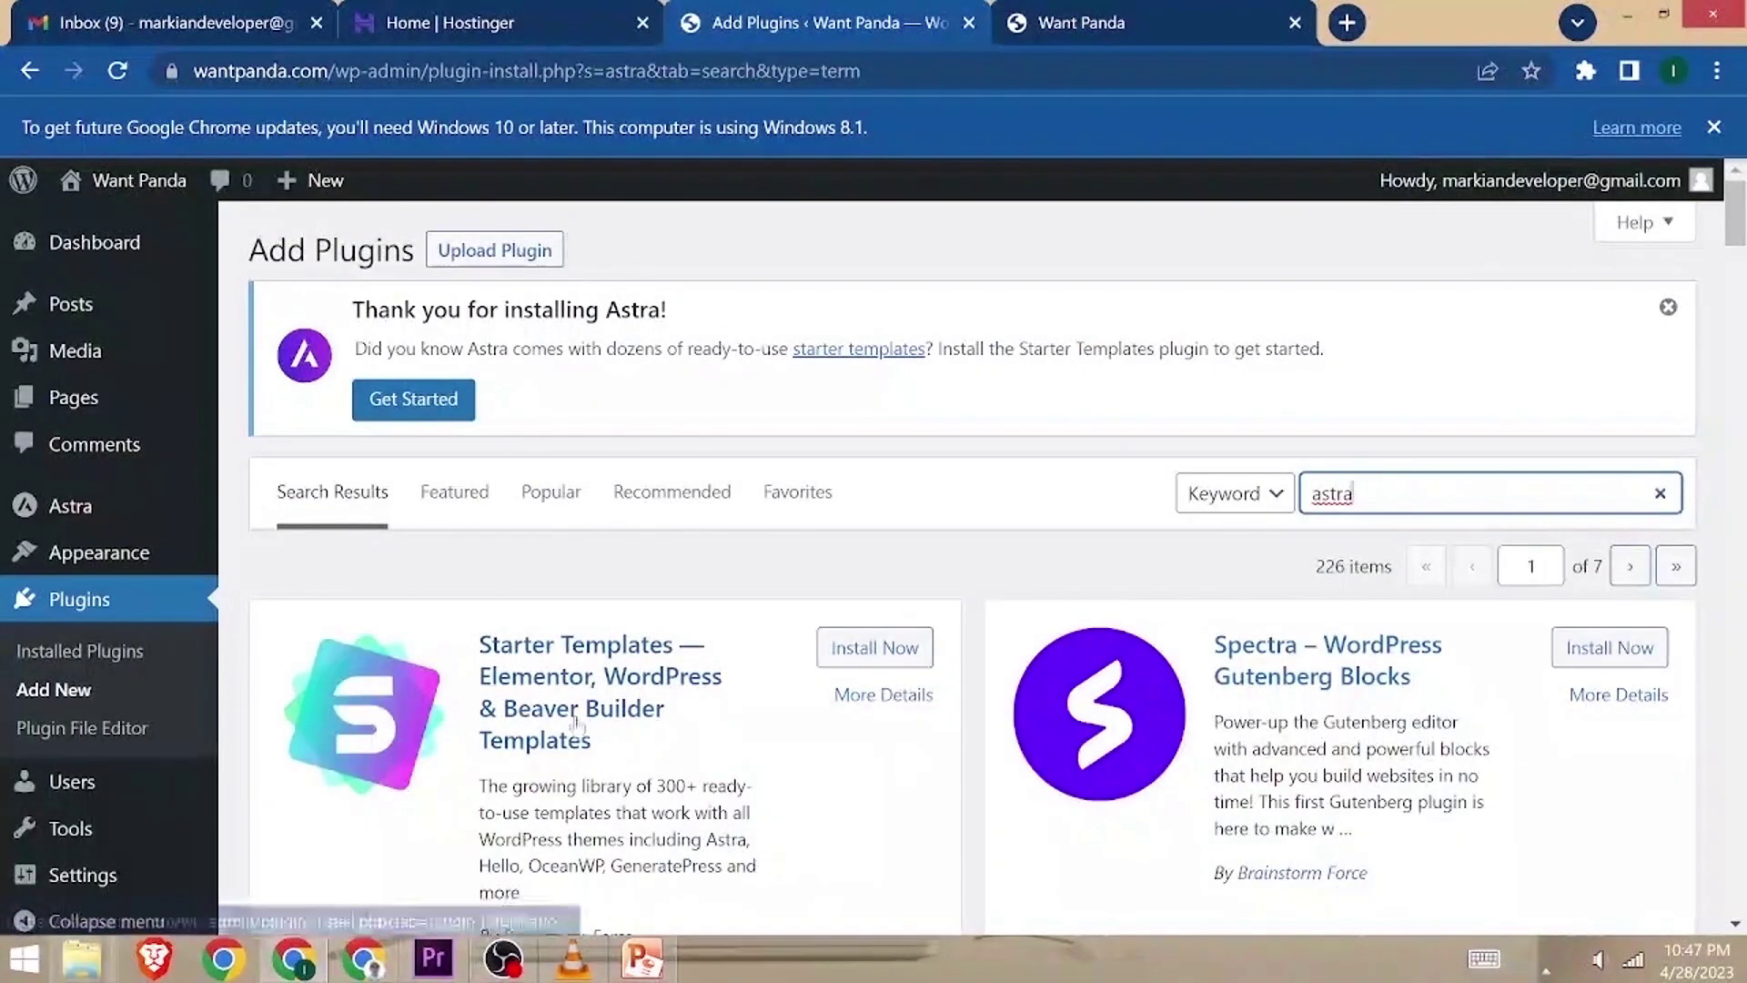
click(871, 649)
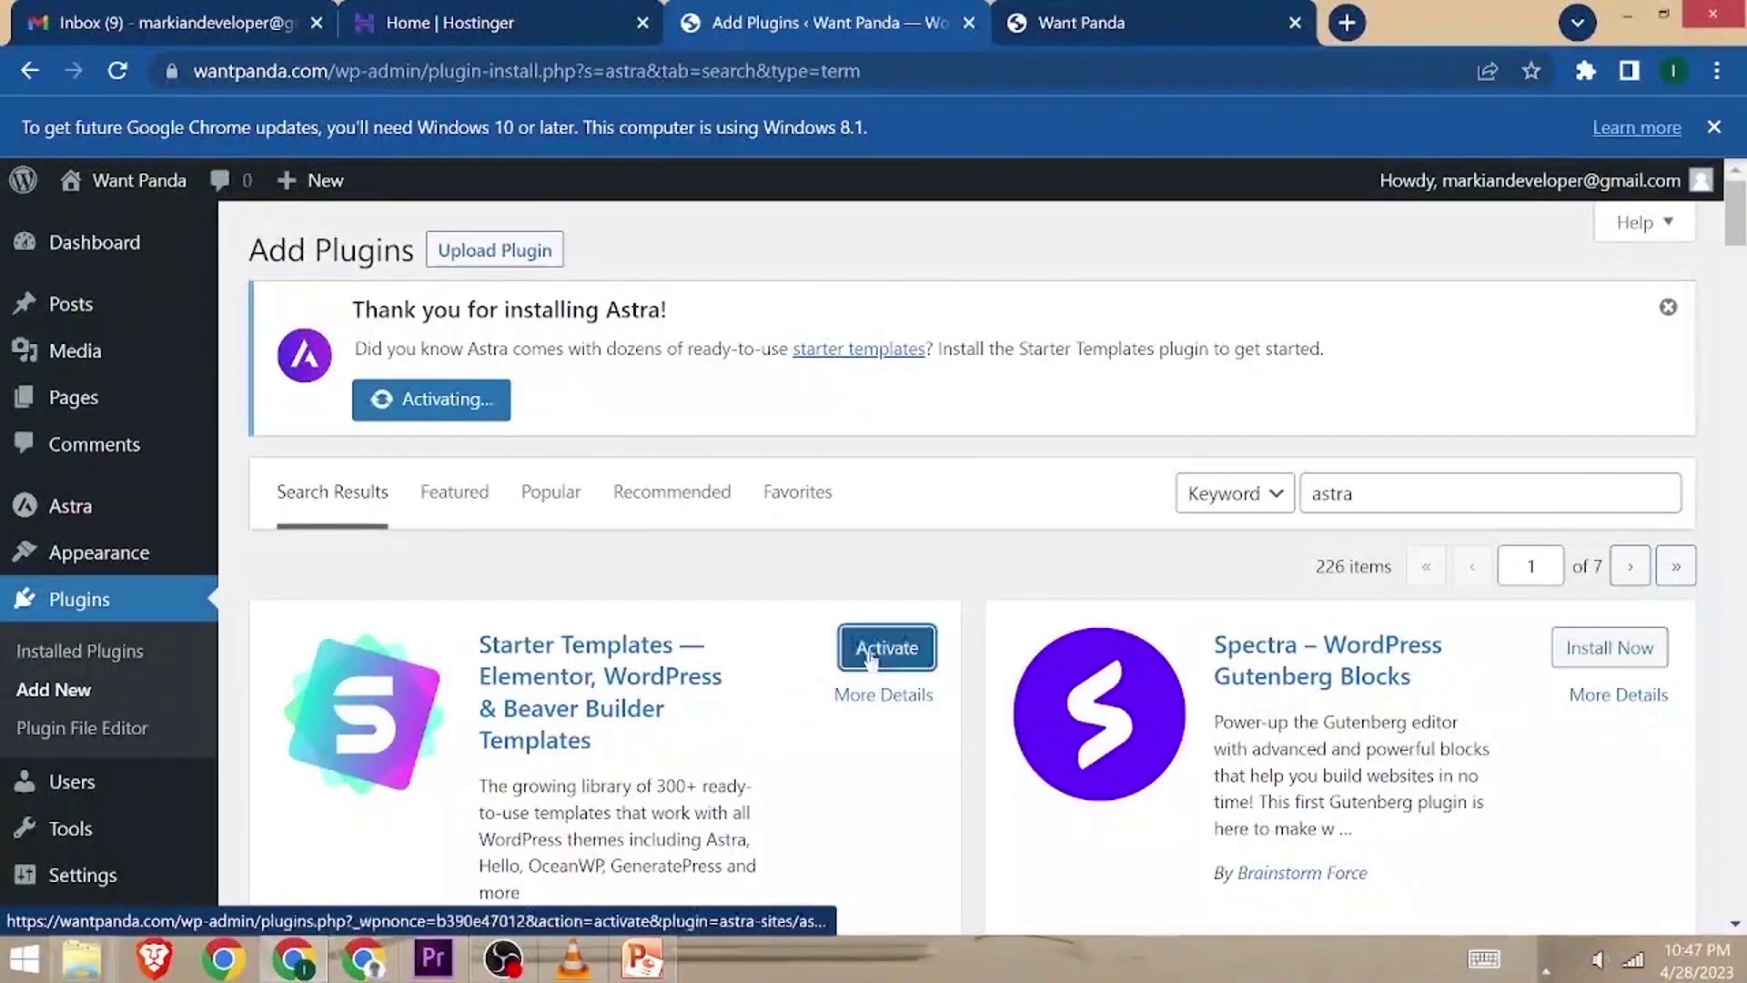
click(872, 648)
click(875, 644)
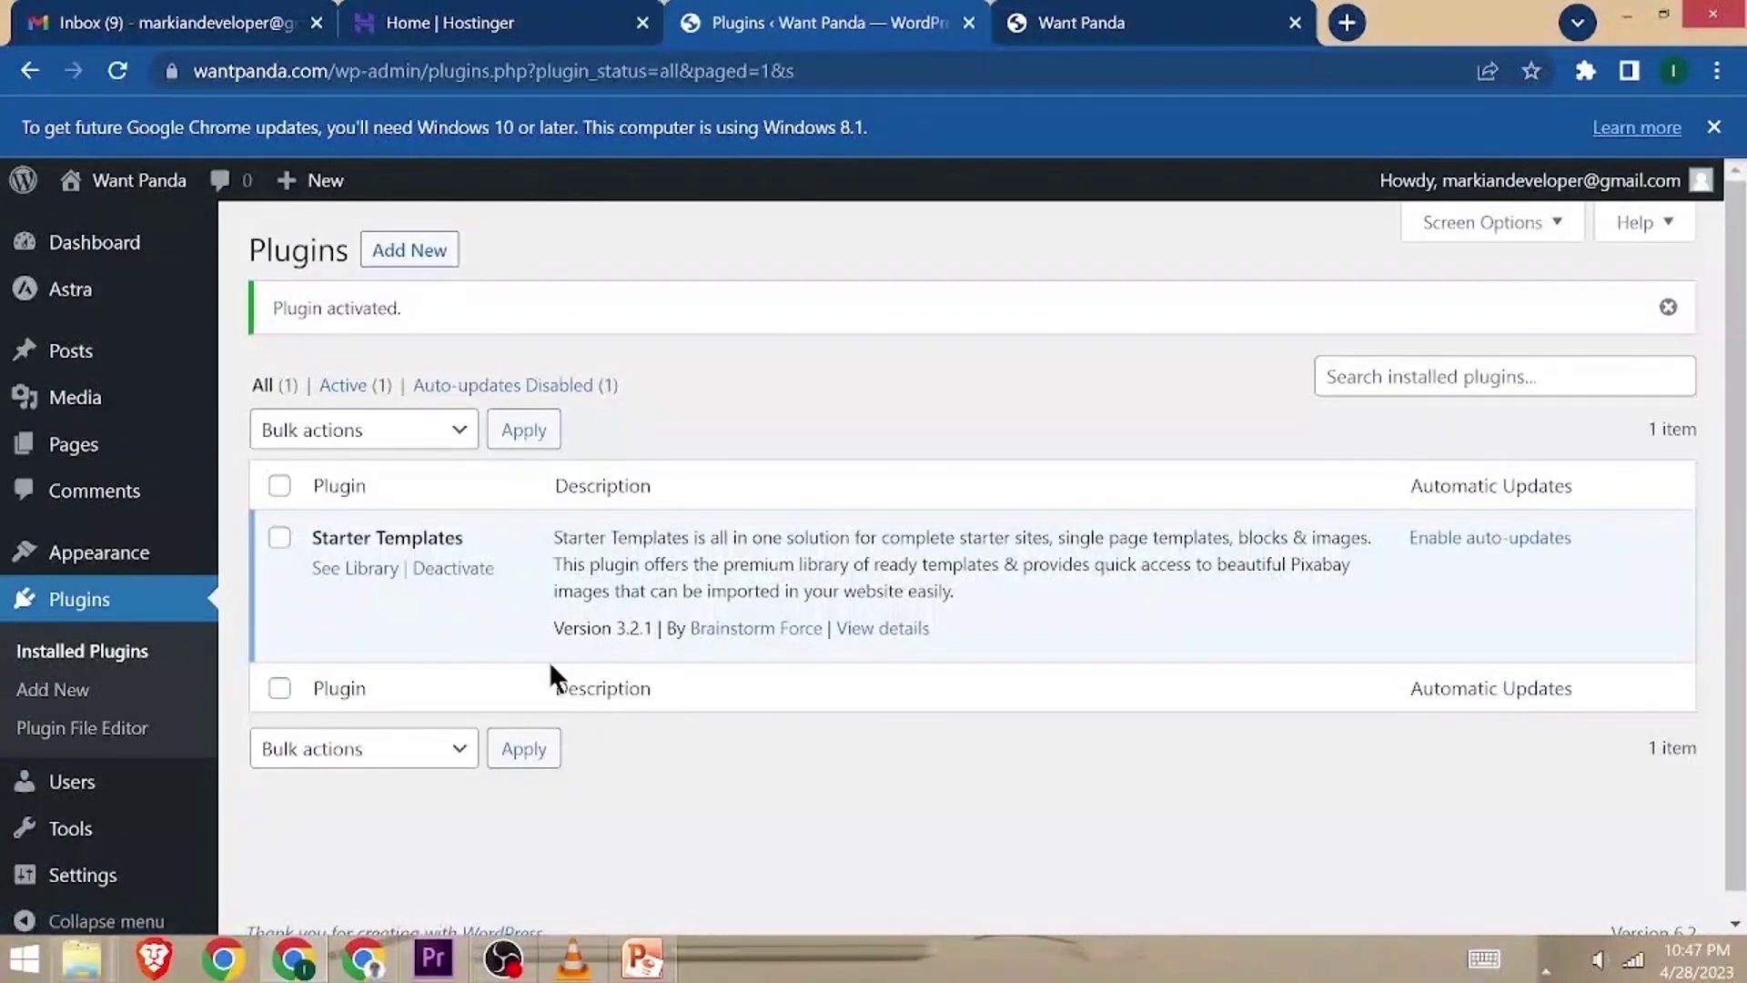
click(357, 567)
Start a template-built site with Elementor as page builder and choose the Love Nature template
click(913, 832)
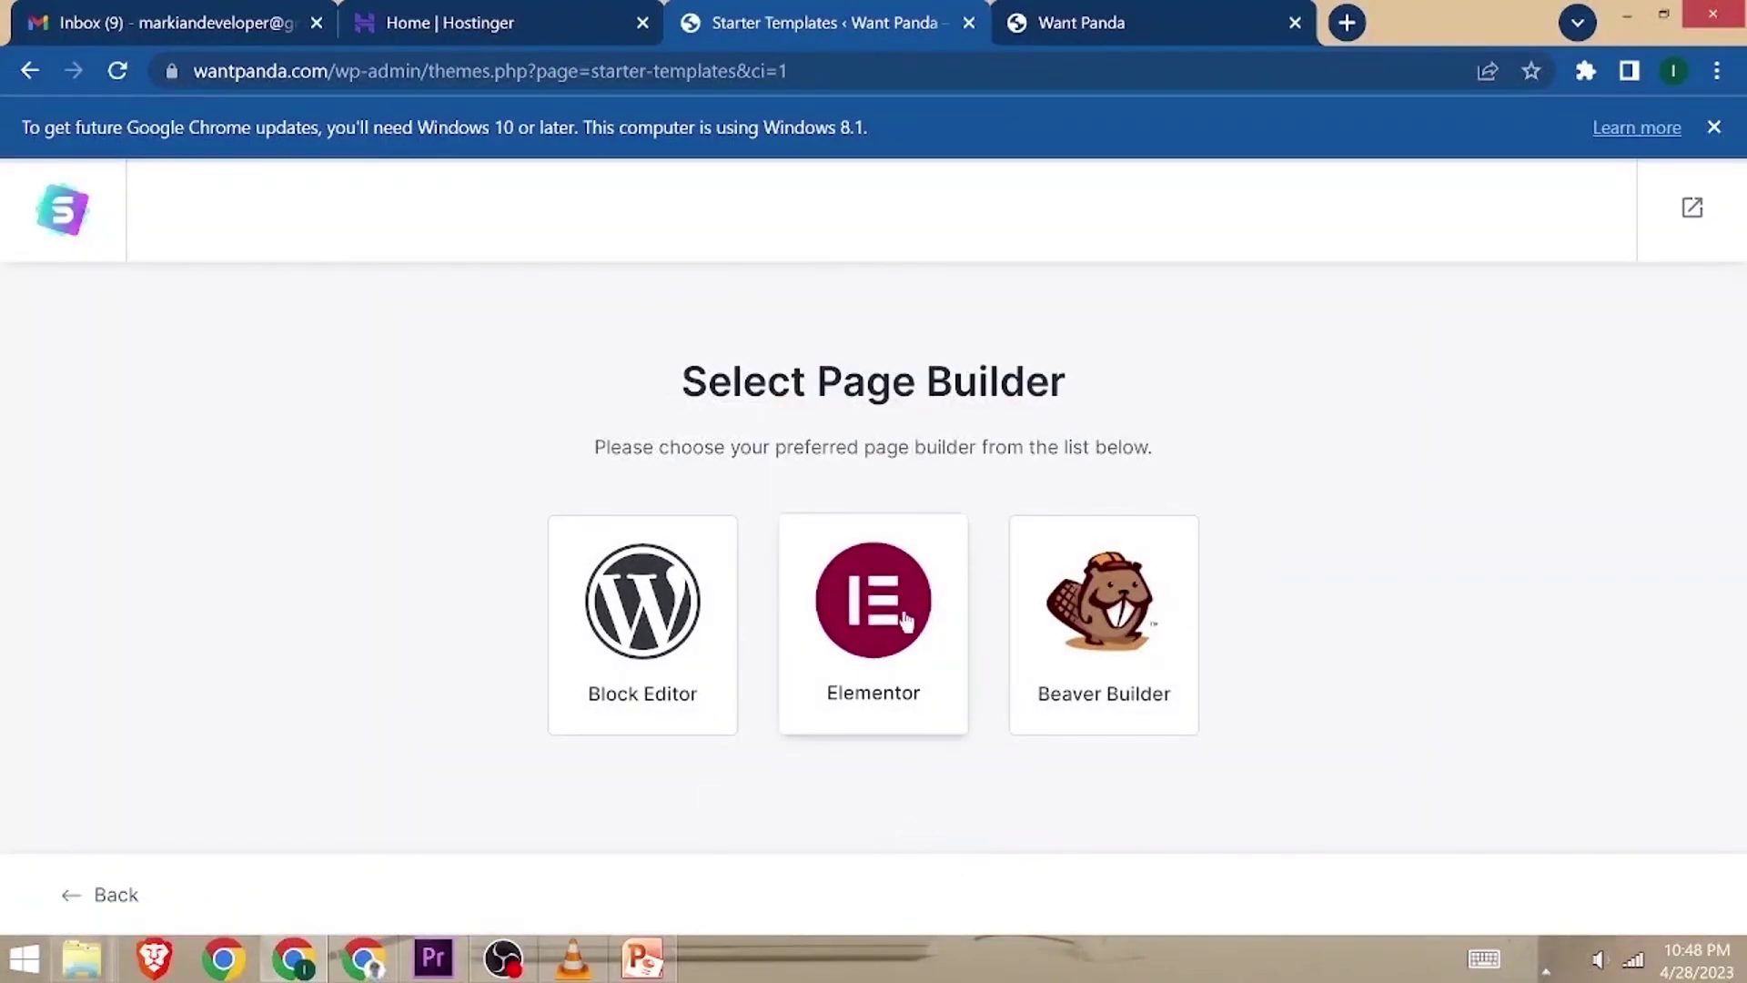
click(905, 621)
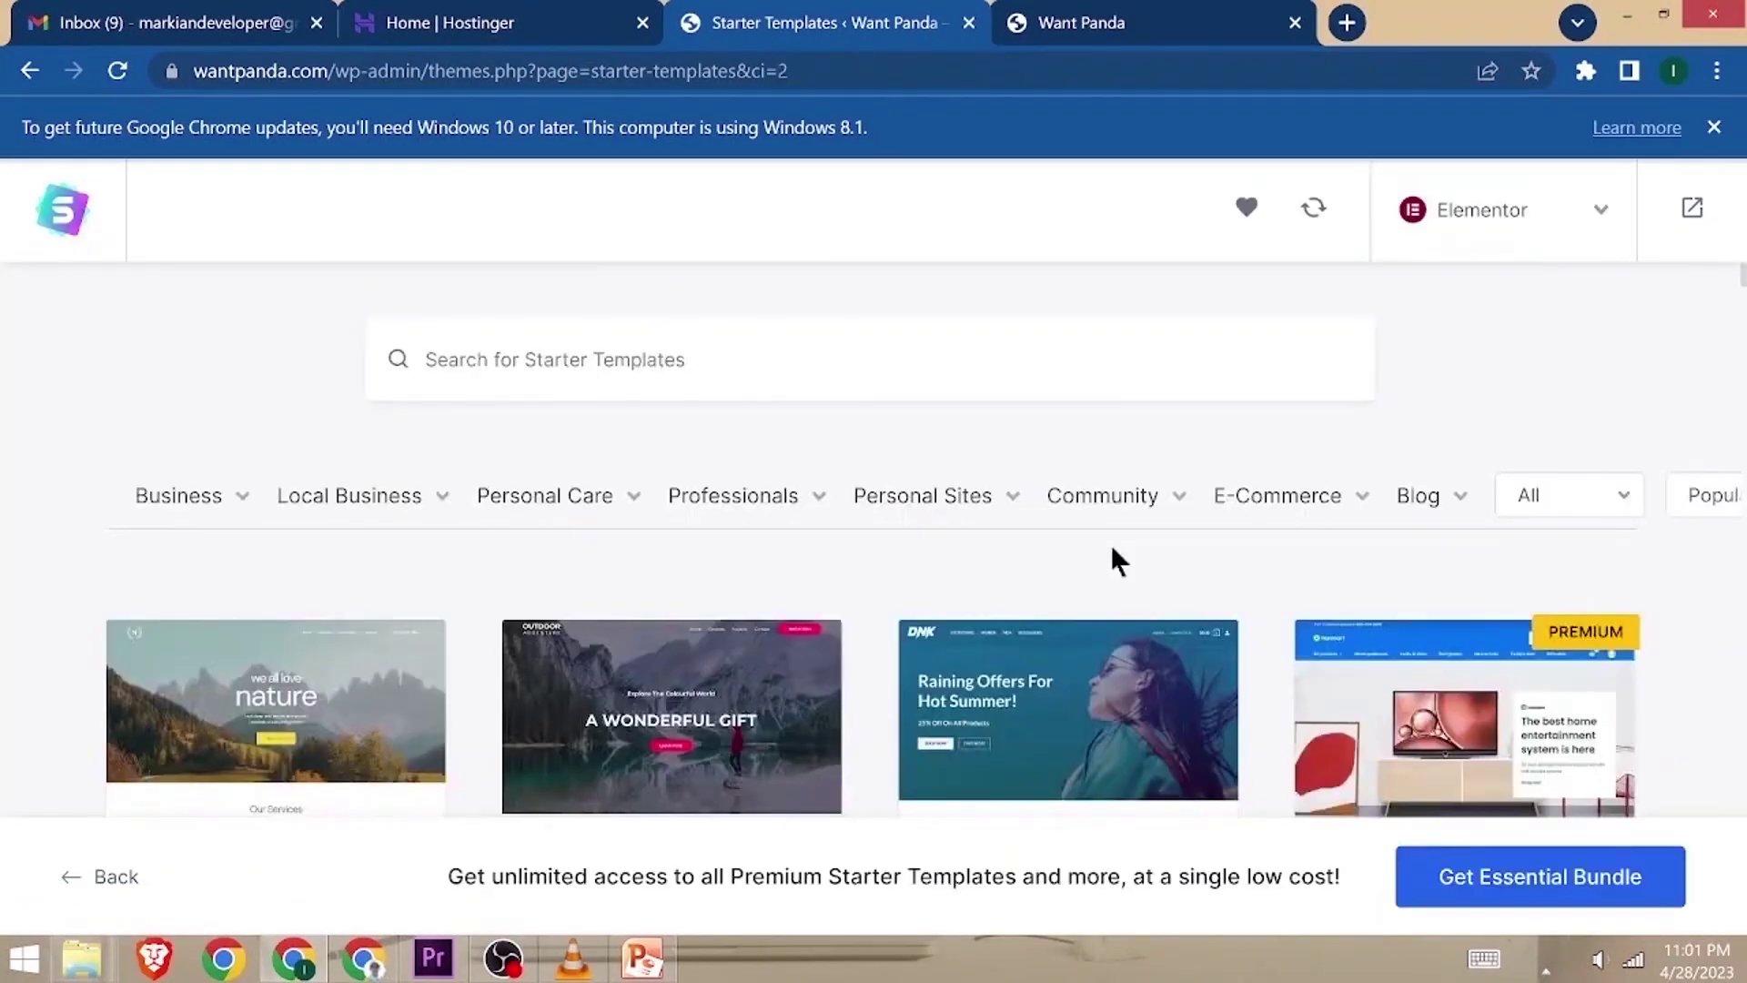
scroll(1111, 550, down, 4)
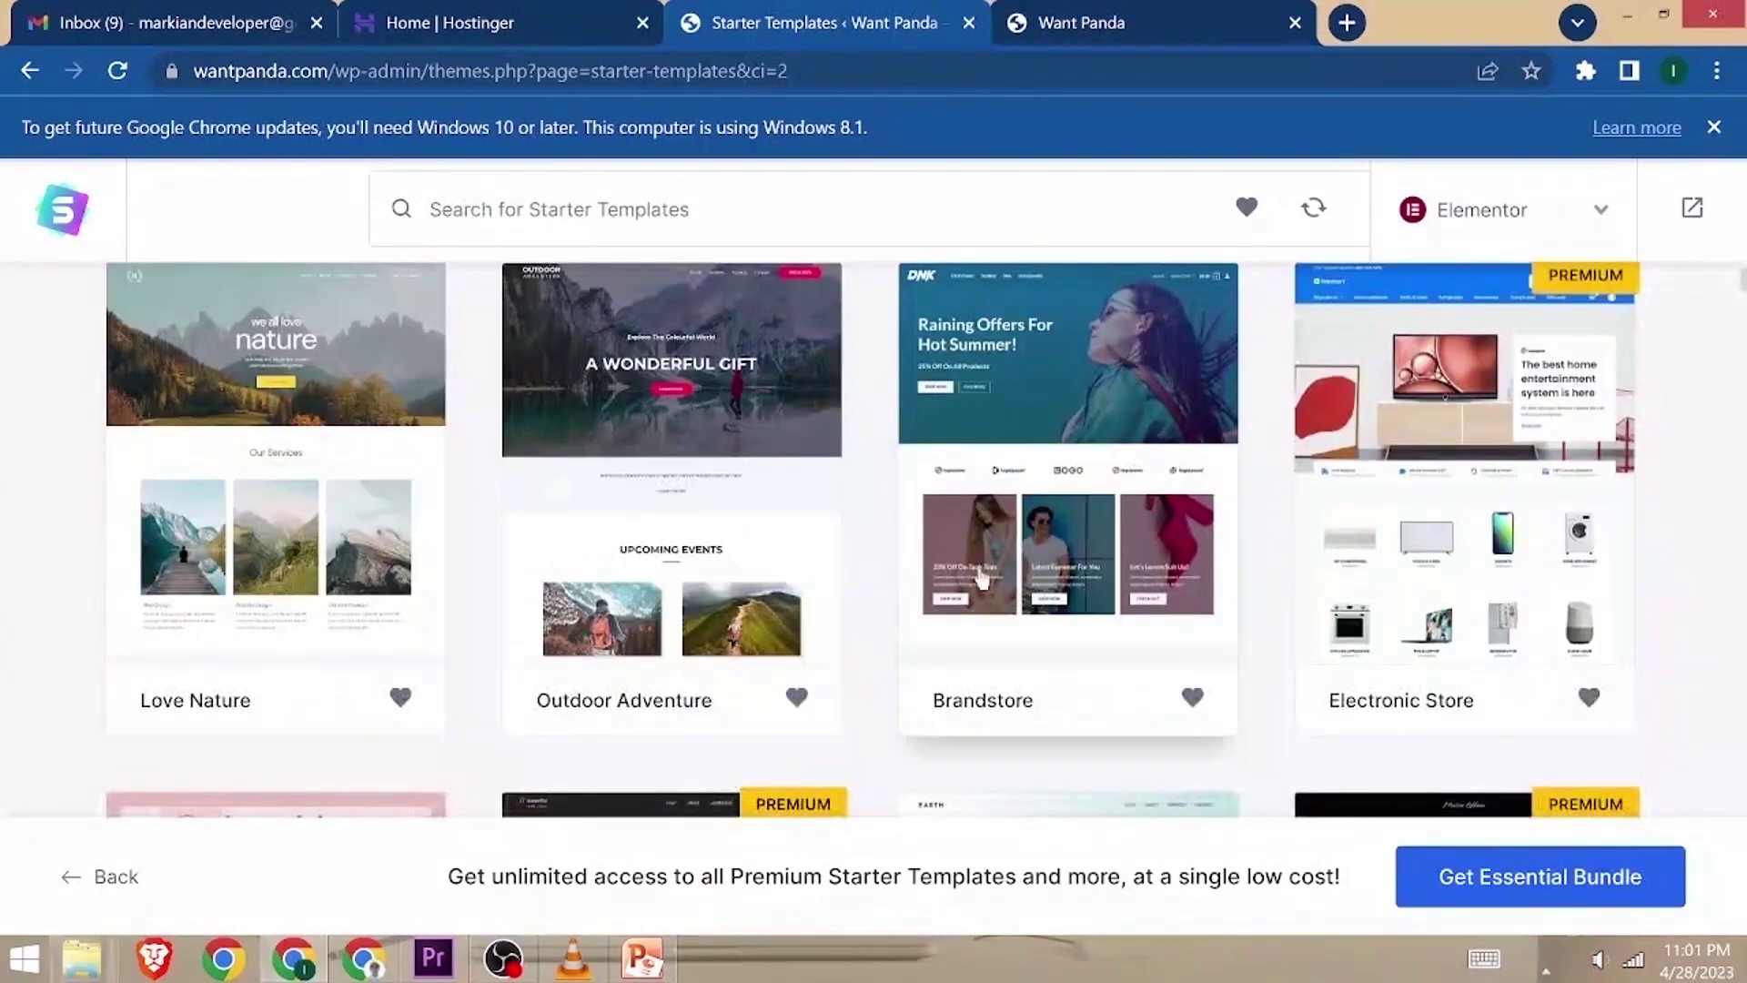
scroll(1025, 585, down, 5)
scroll(1035, 585, down, 9)
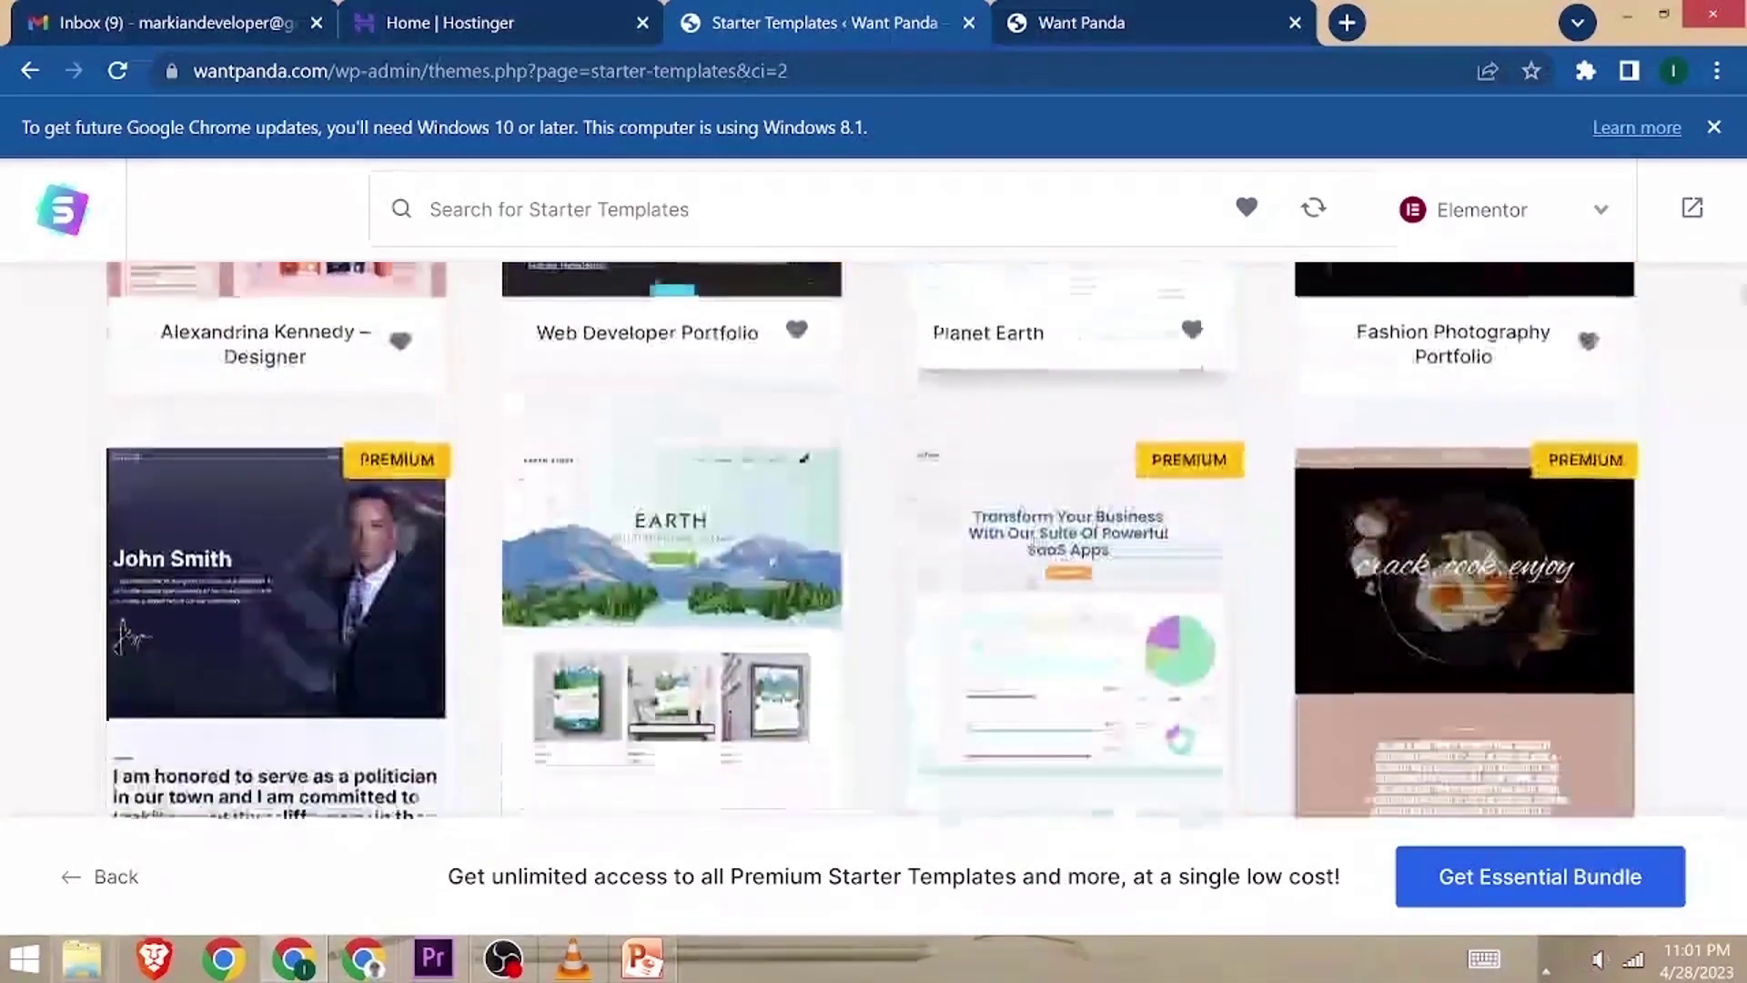
scroll(1035, 587, down, 8)
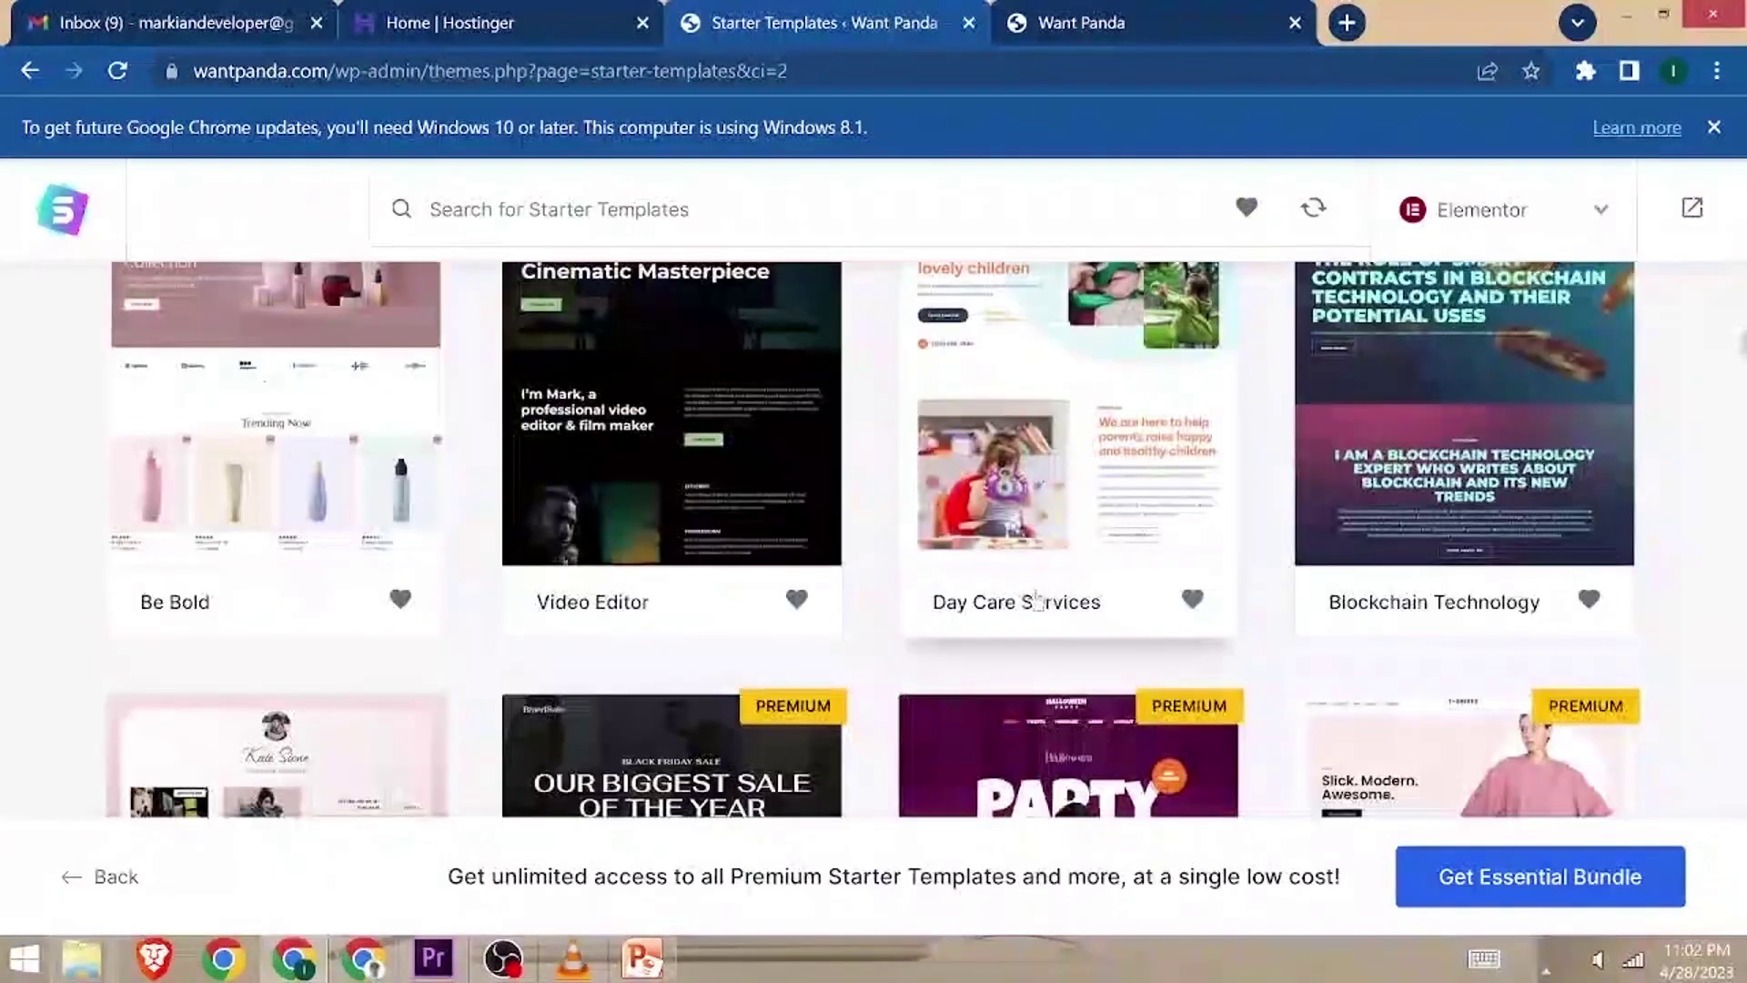
scroll(1034, 596, down, 12)
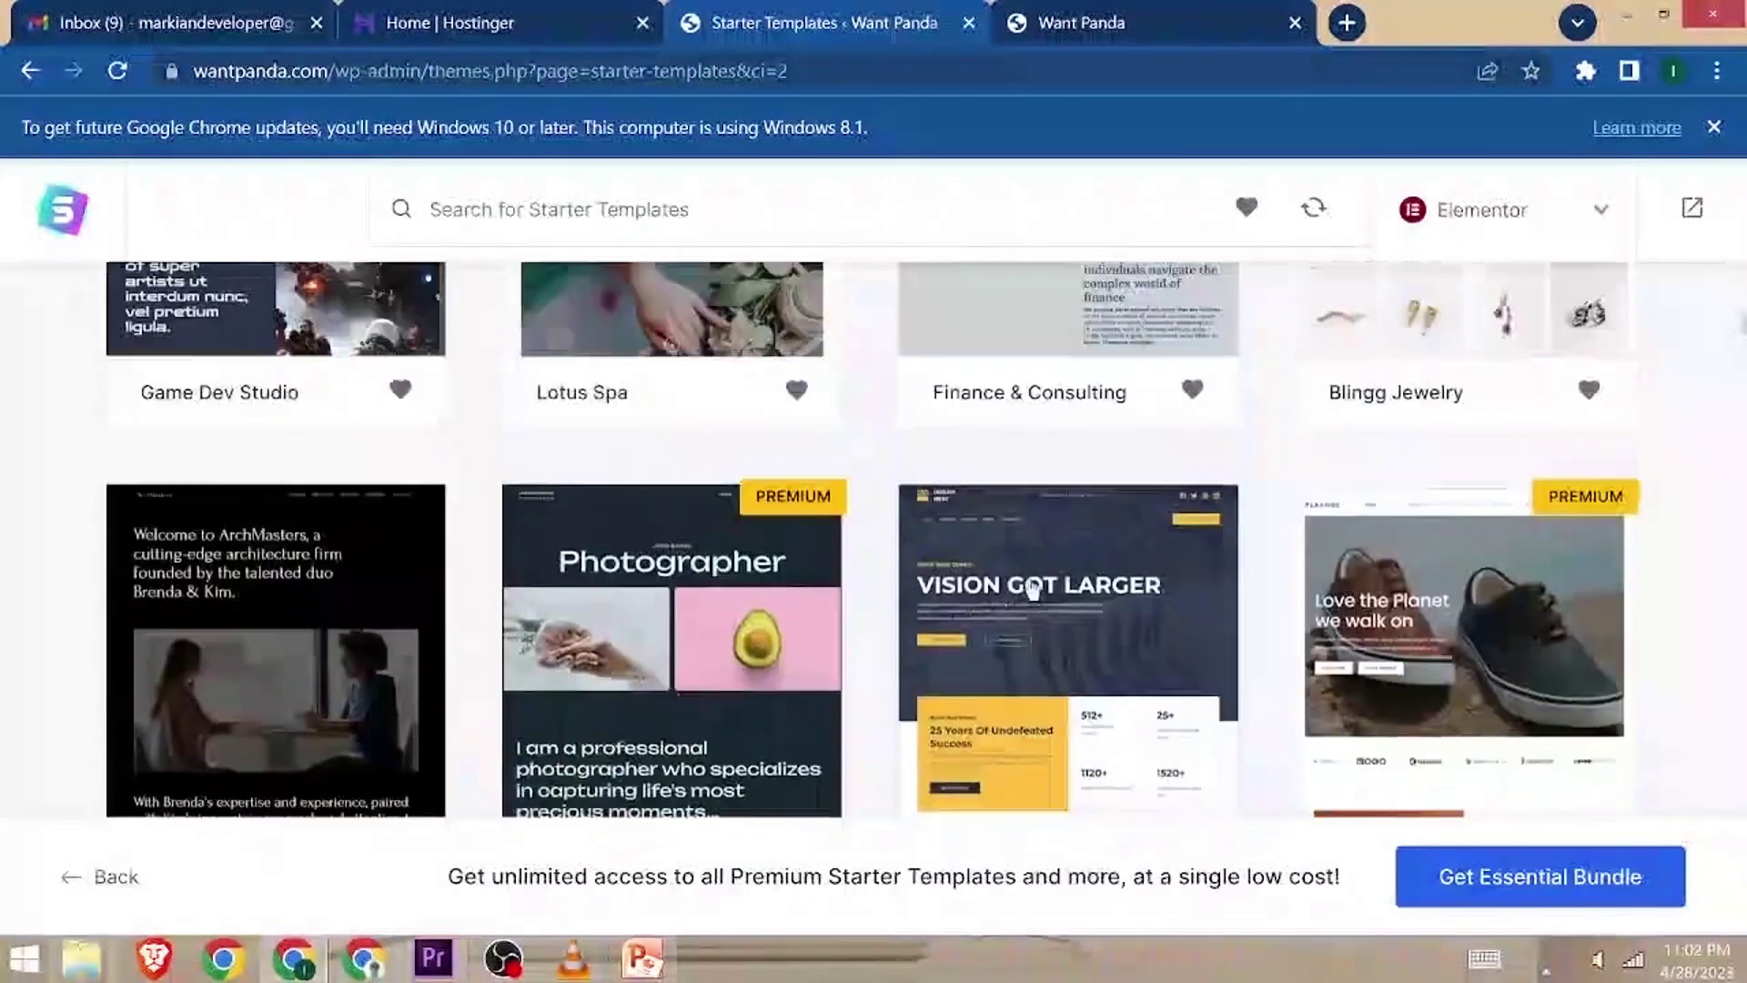
scroll(1033, 590, up, 20)
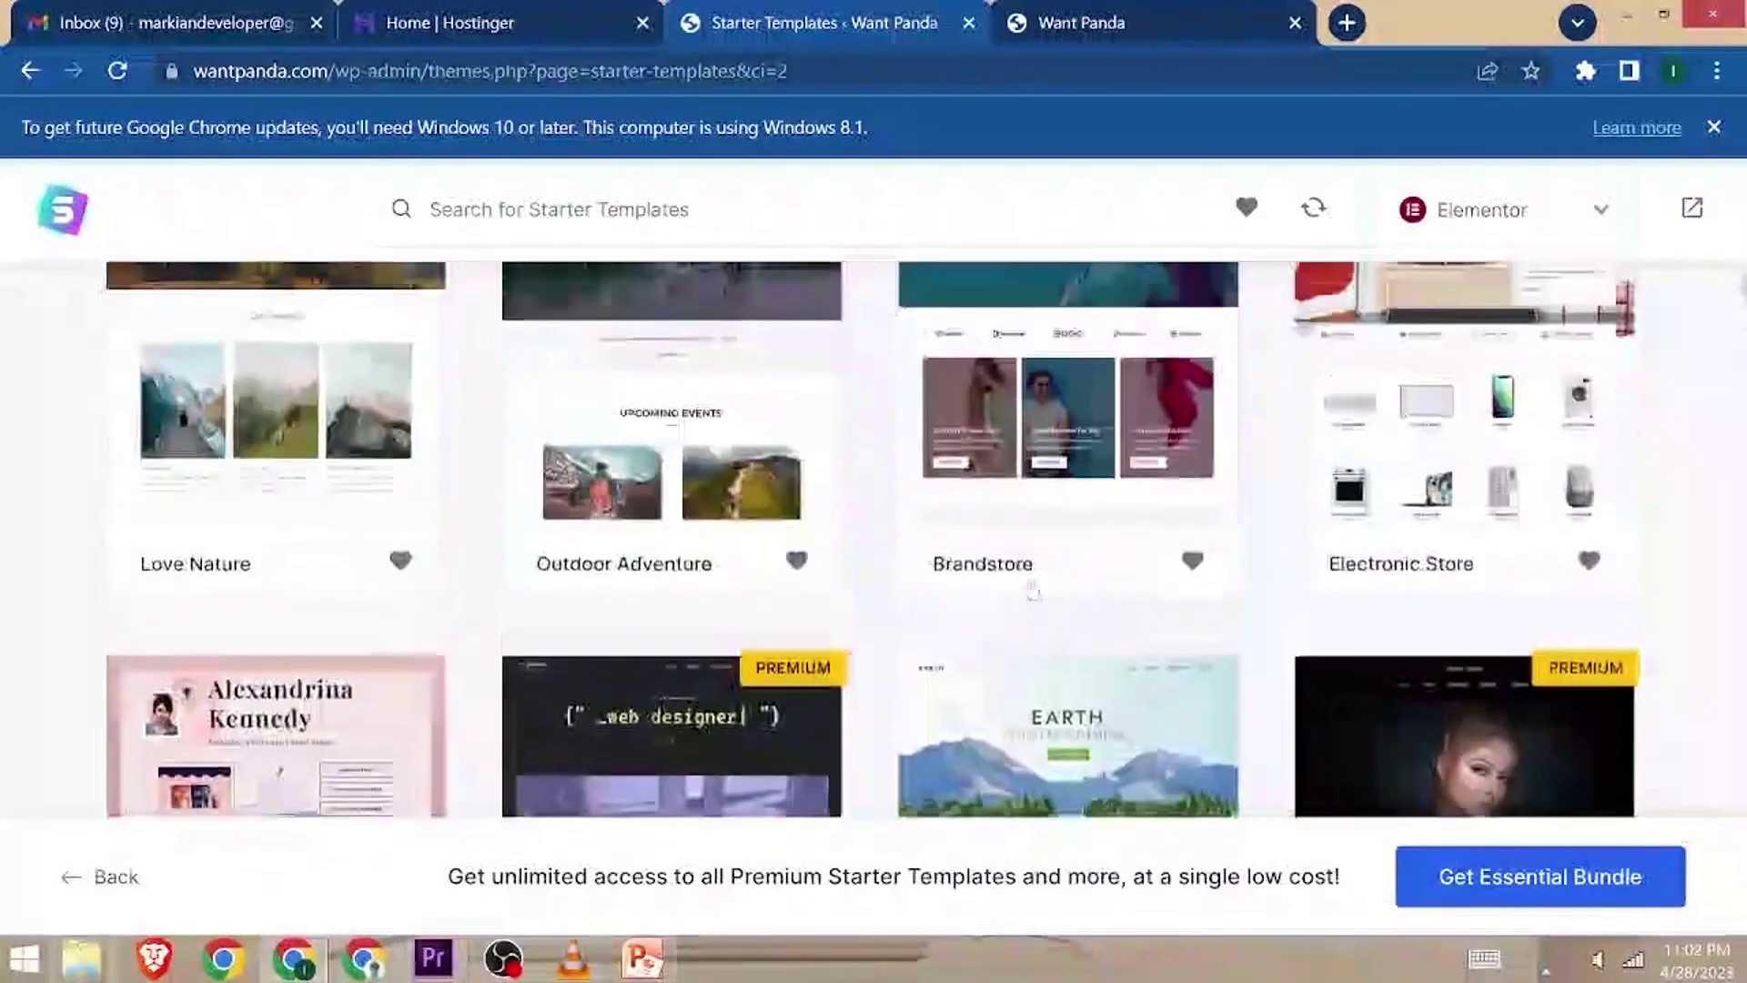
scroll(1032, 591, up, 7)
scroll(1029, 593, down, 4)
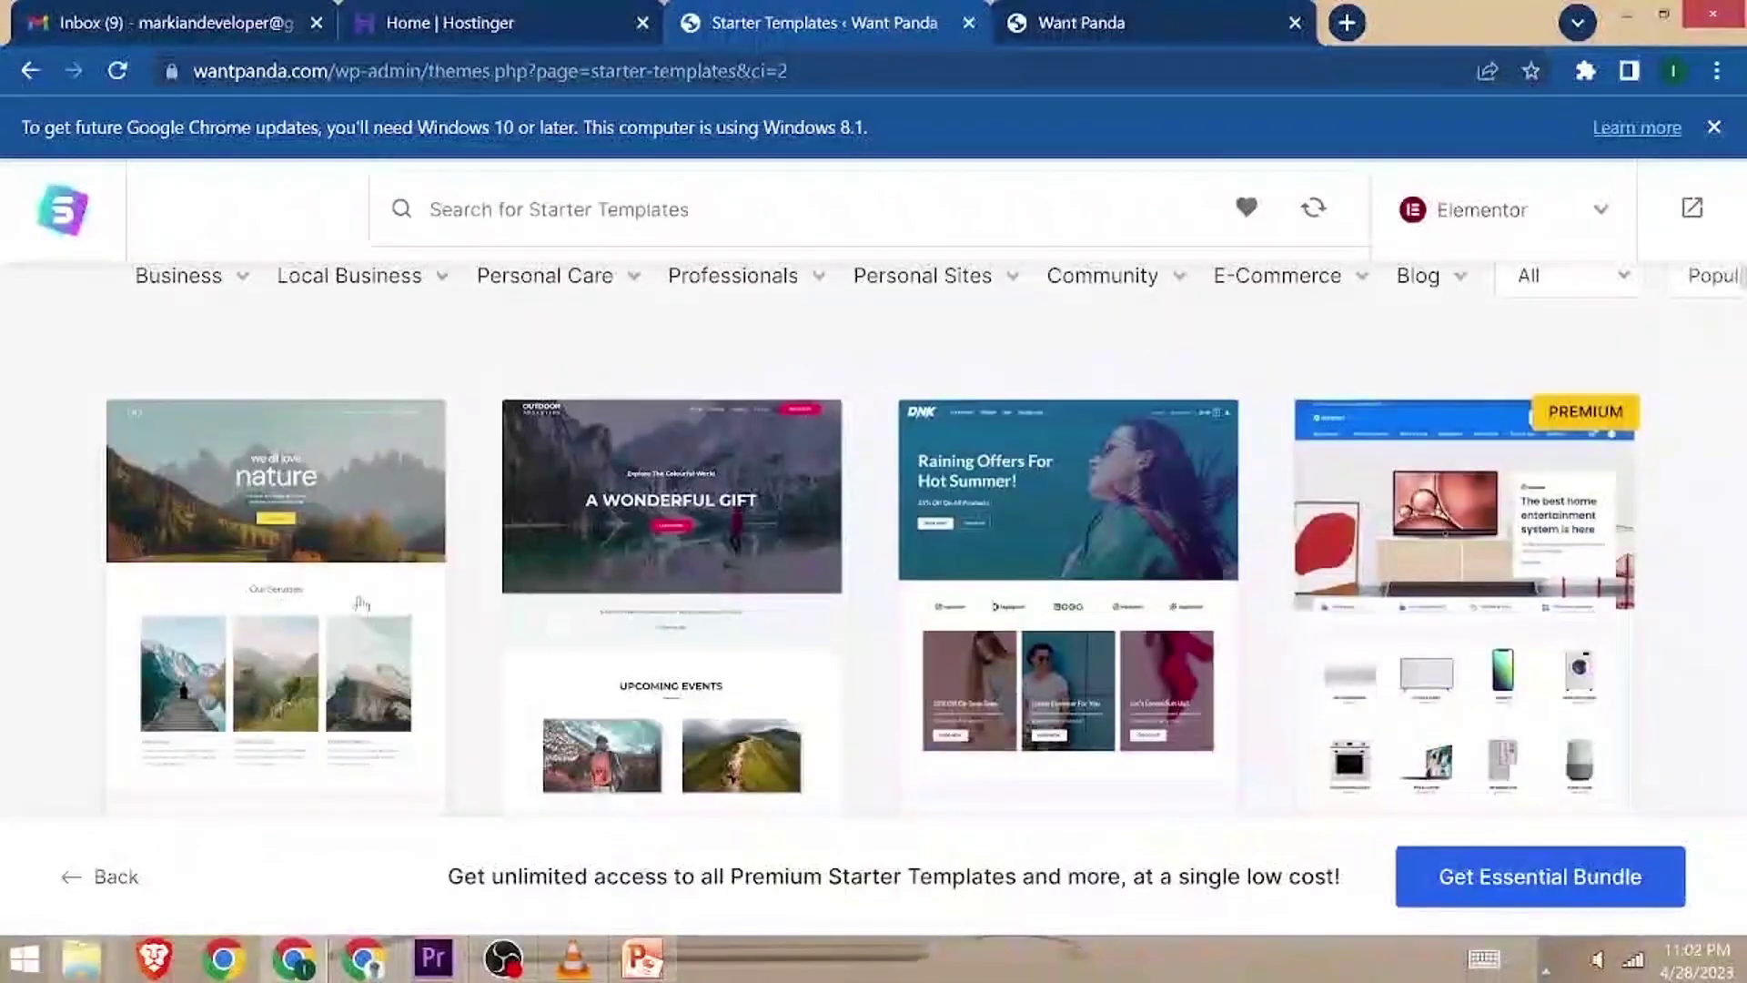
scroll(361, 603, down, 3)
click(285, 444)
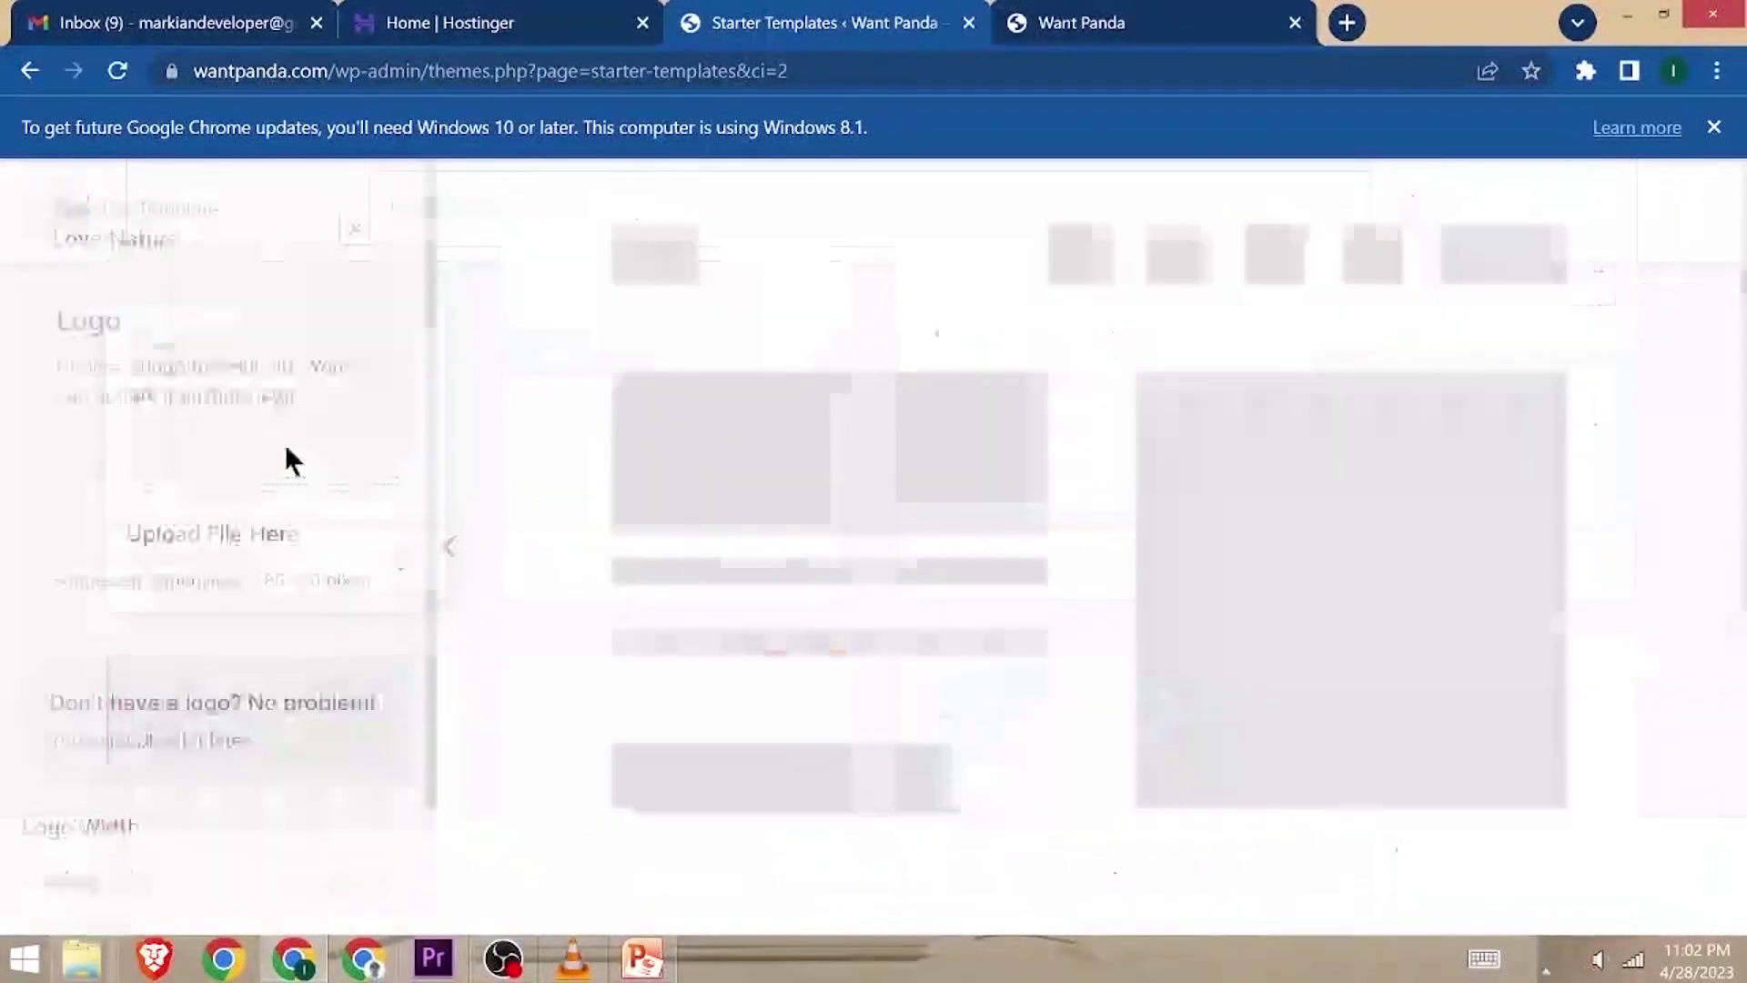
Skip the logo, keep the default colours and fonts, and view the finished website
scroll(389, 673, down, 3)
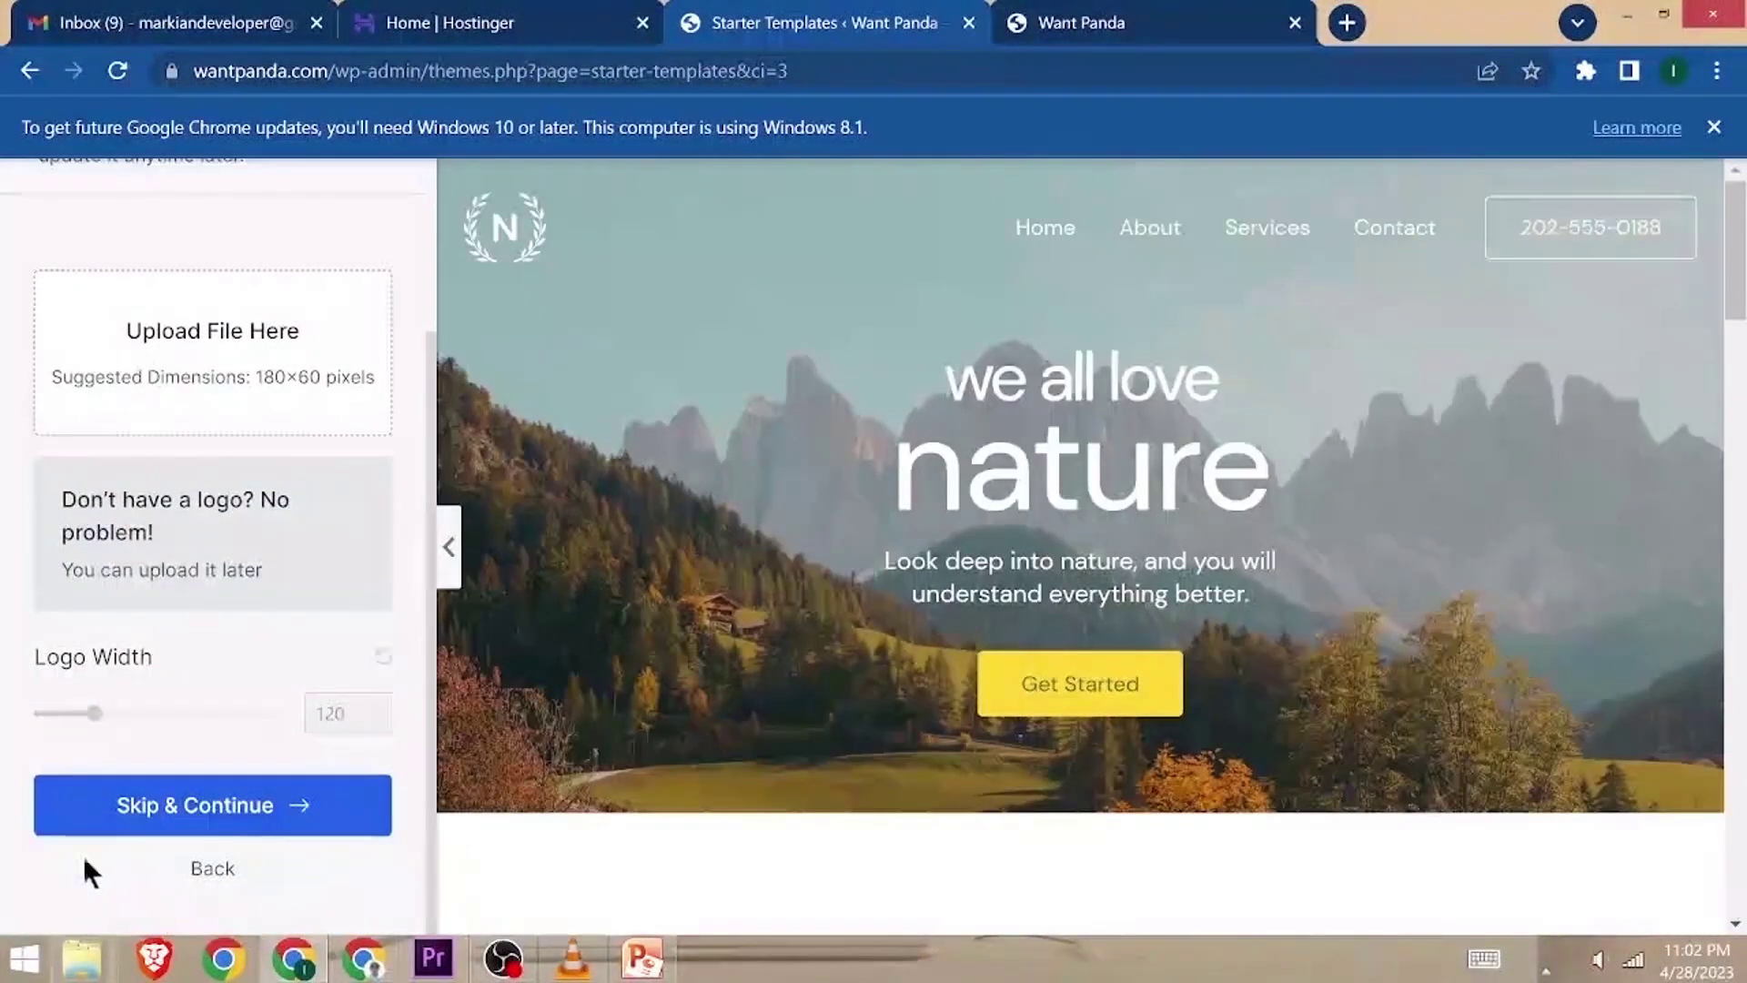
click(216, 817)
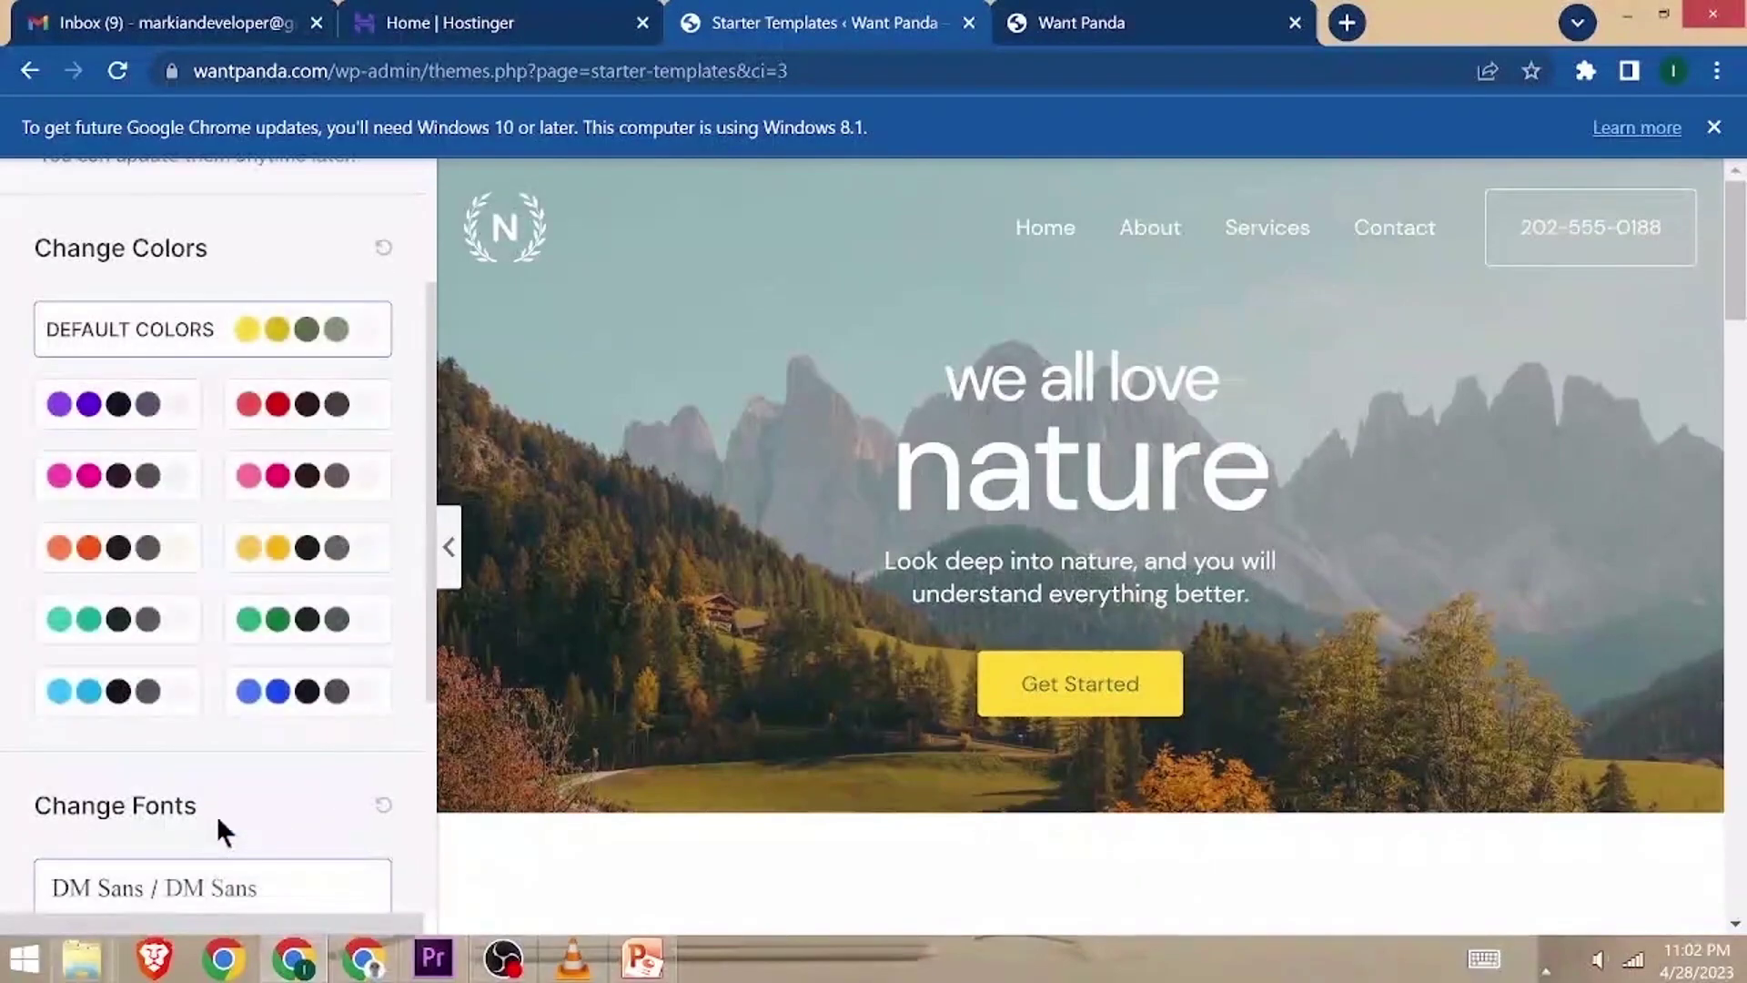
scroll(219, 813, down, 2)
scroll(220, 814, down, 3)
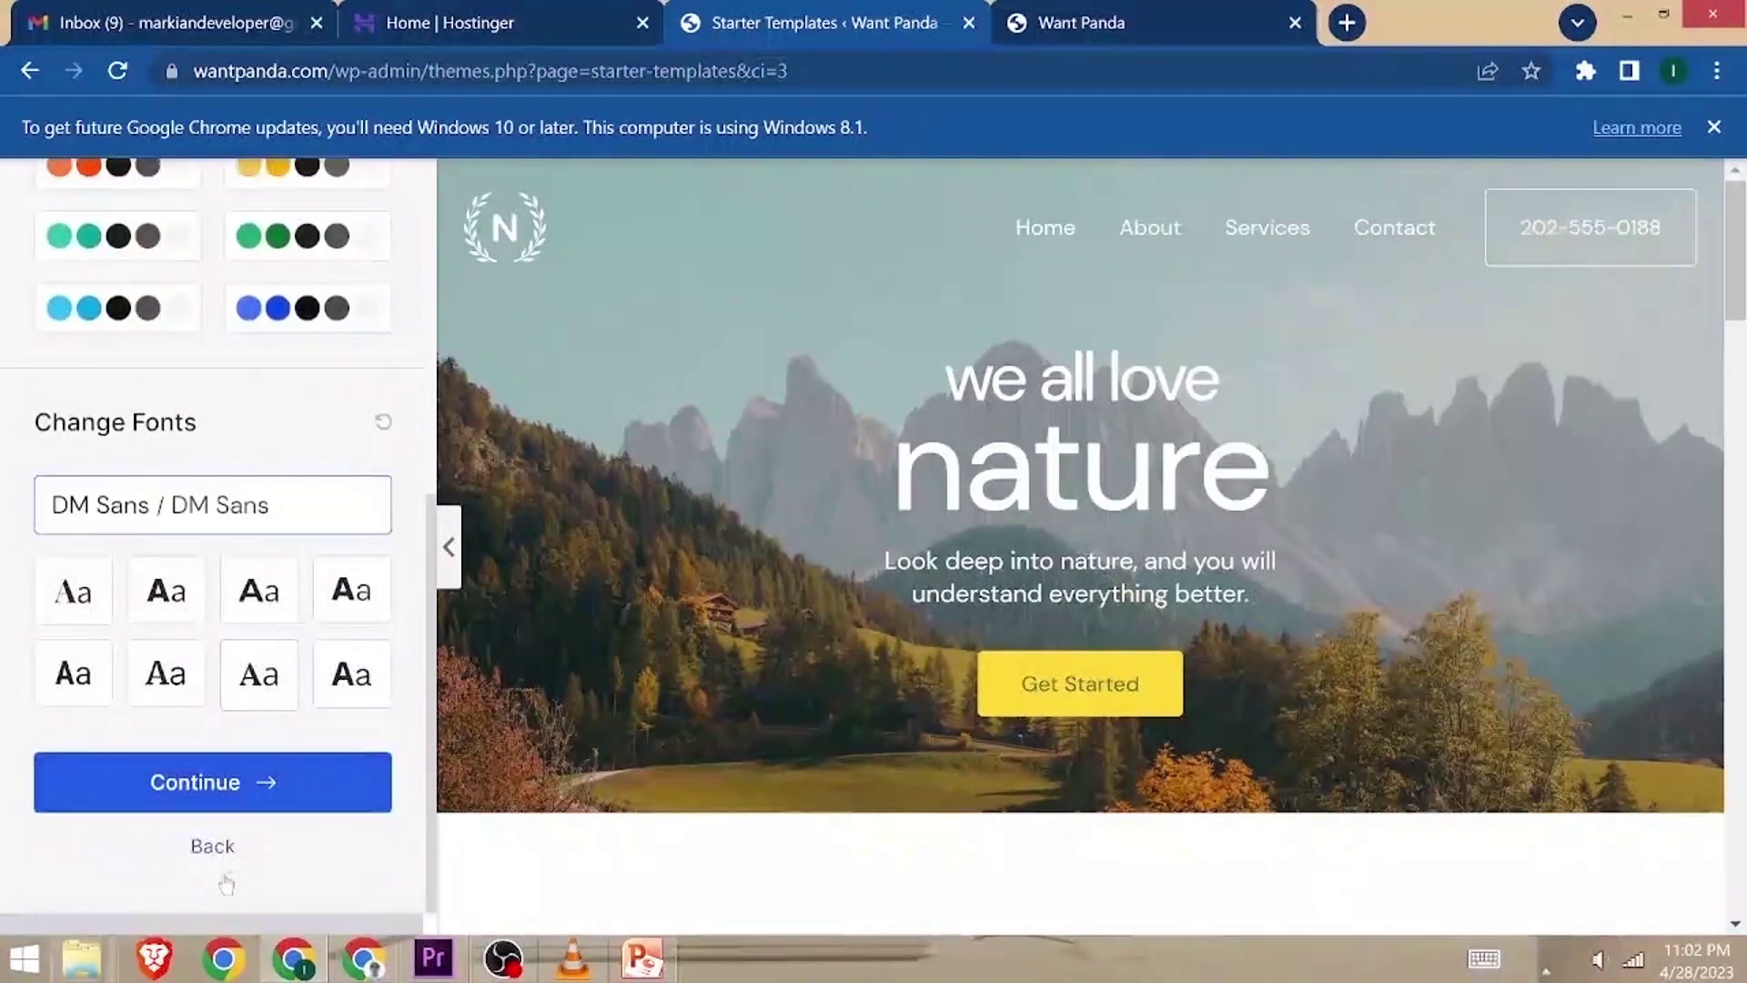
click(195, 788)
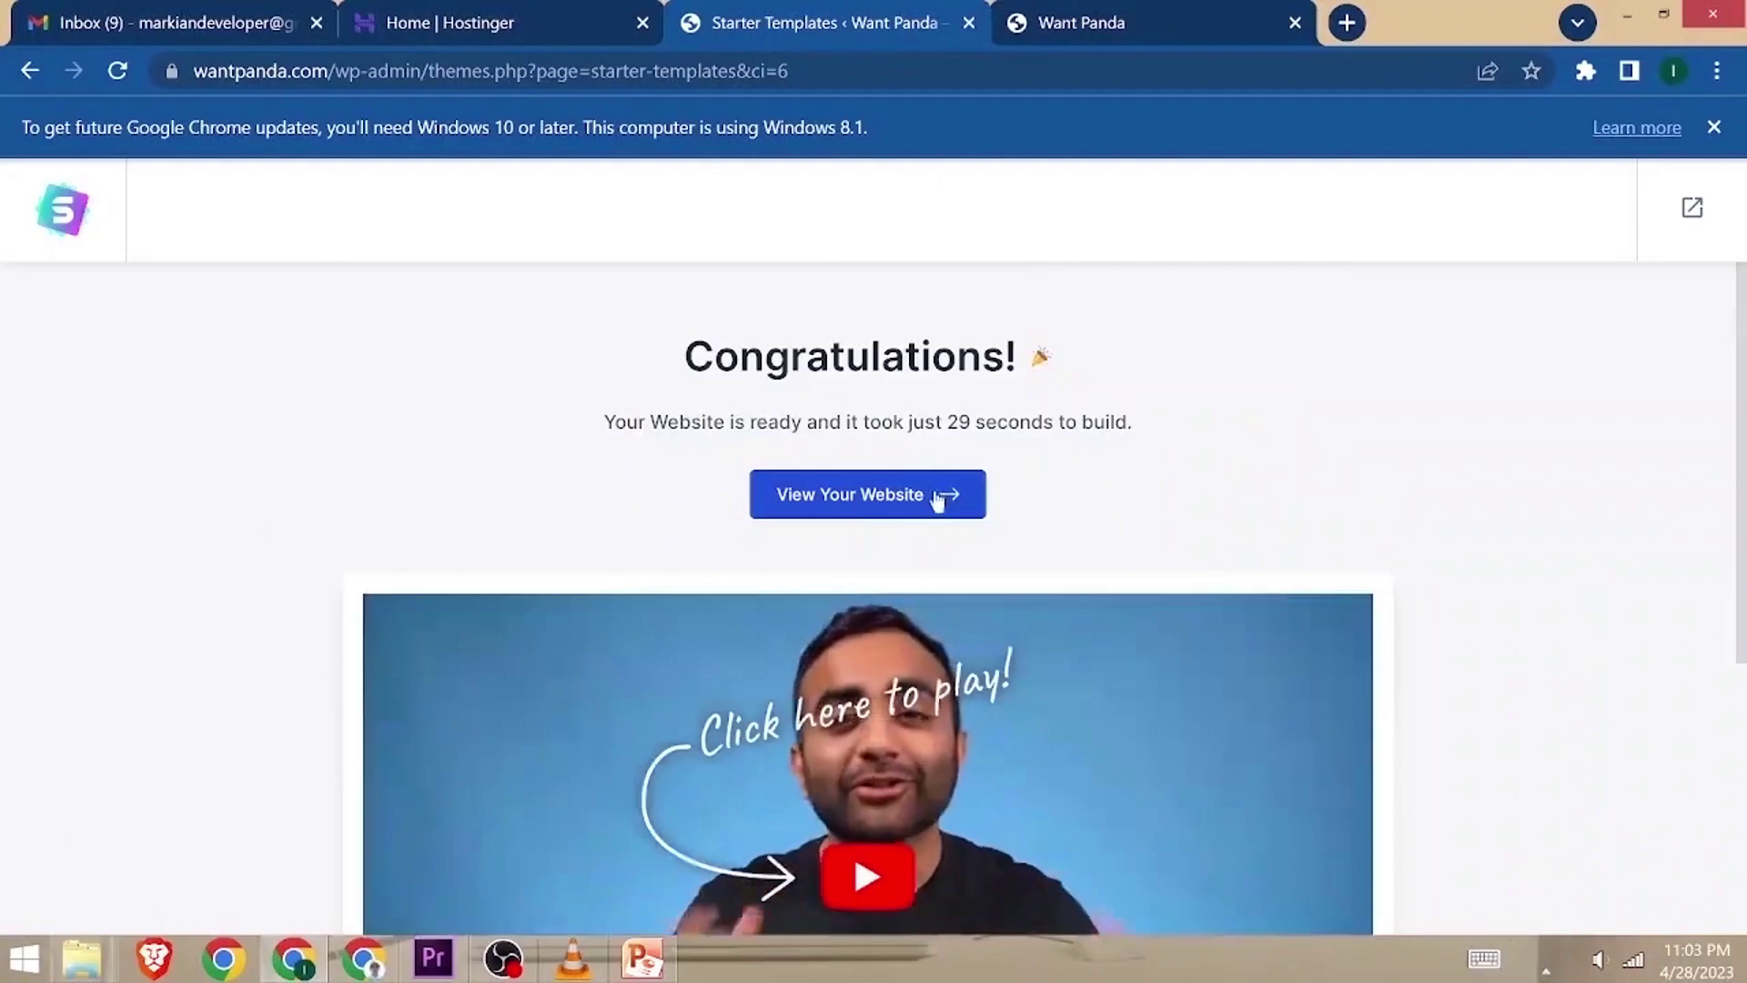
click(936, 494)
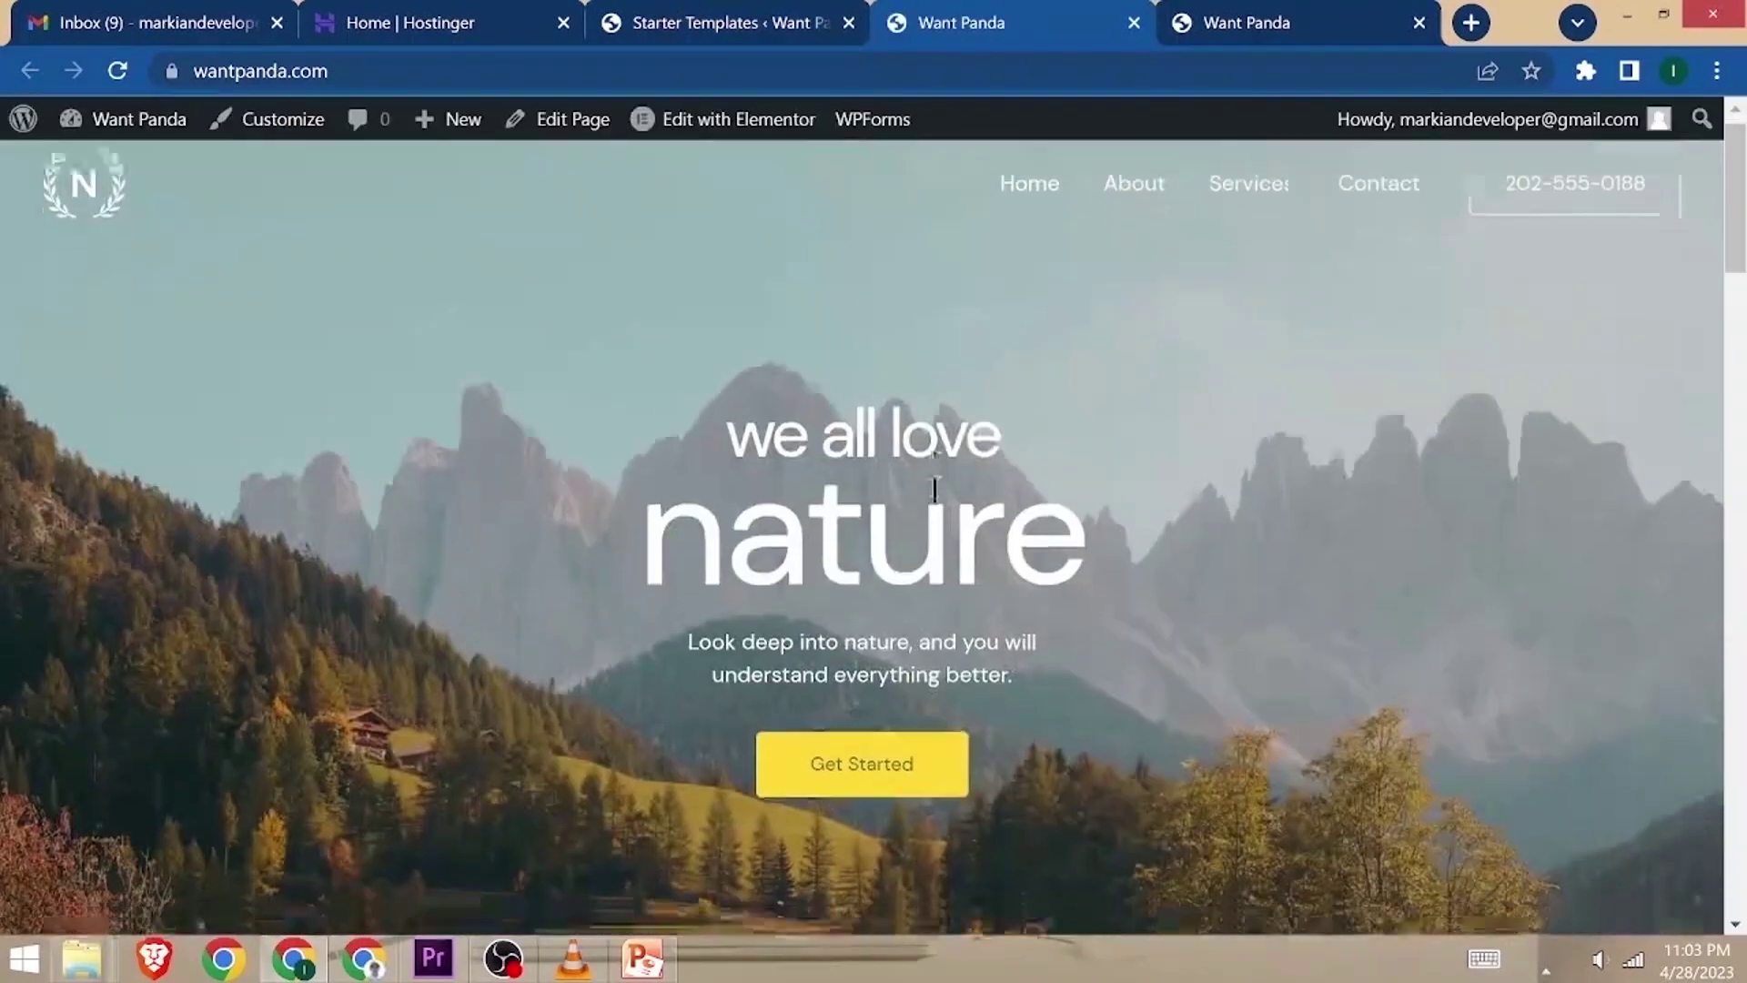
Scroll through the new homepage and preview the About page
scroll(936, 495, down, 8)
scroll(935, 500, down, 12)
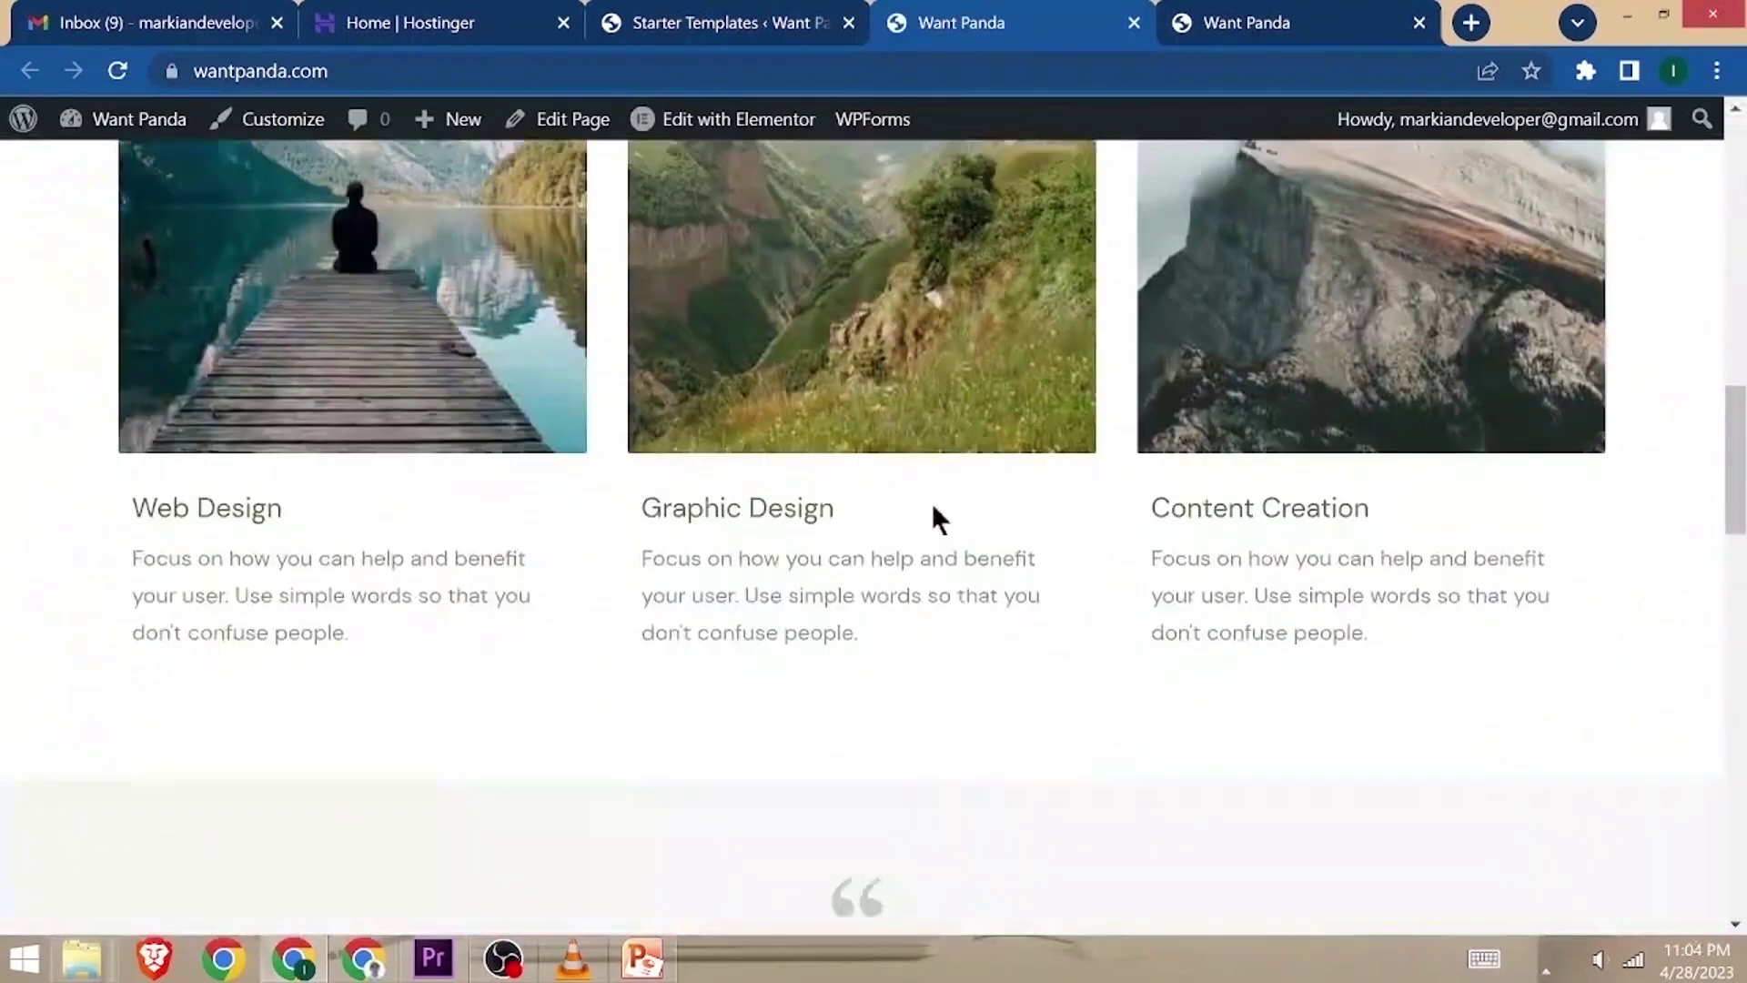
scroll(932, 504, down, 10)
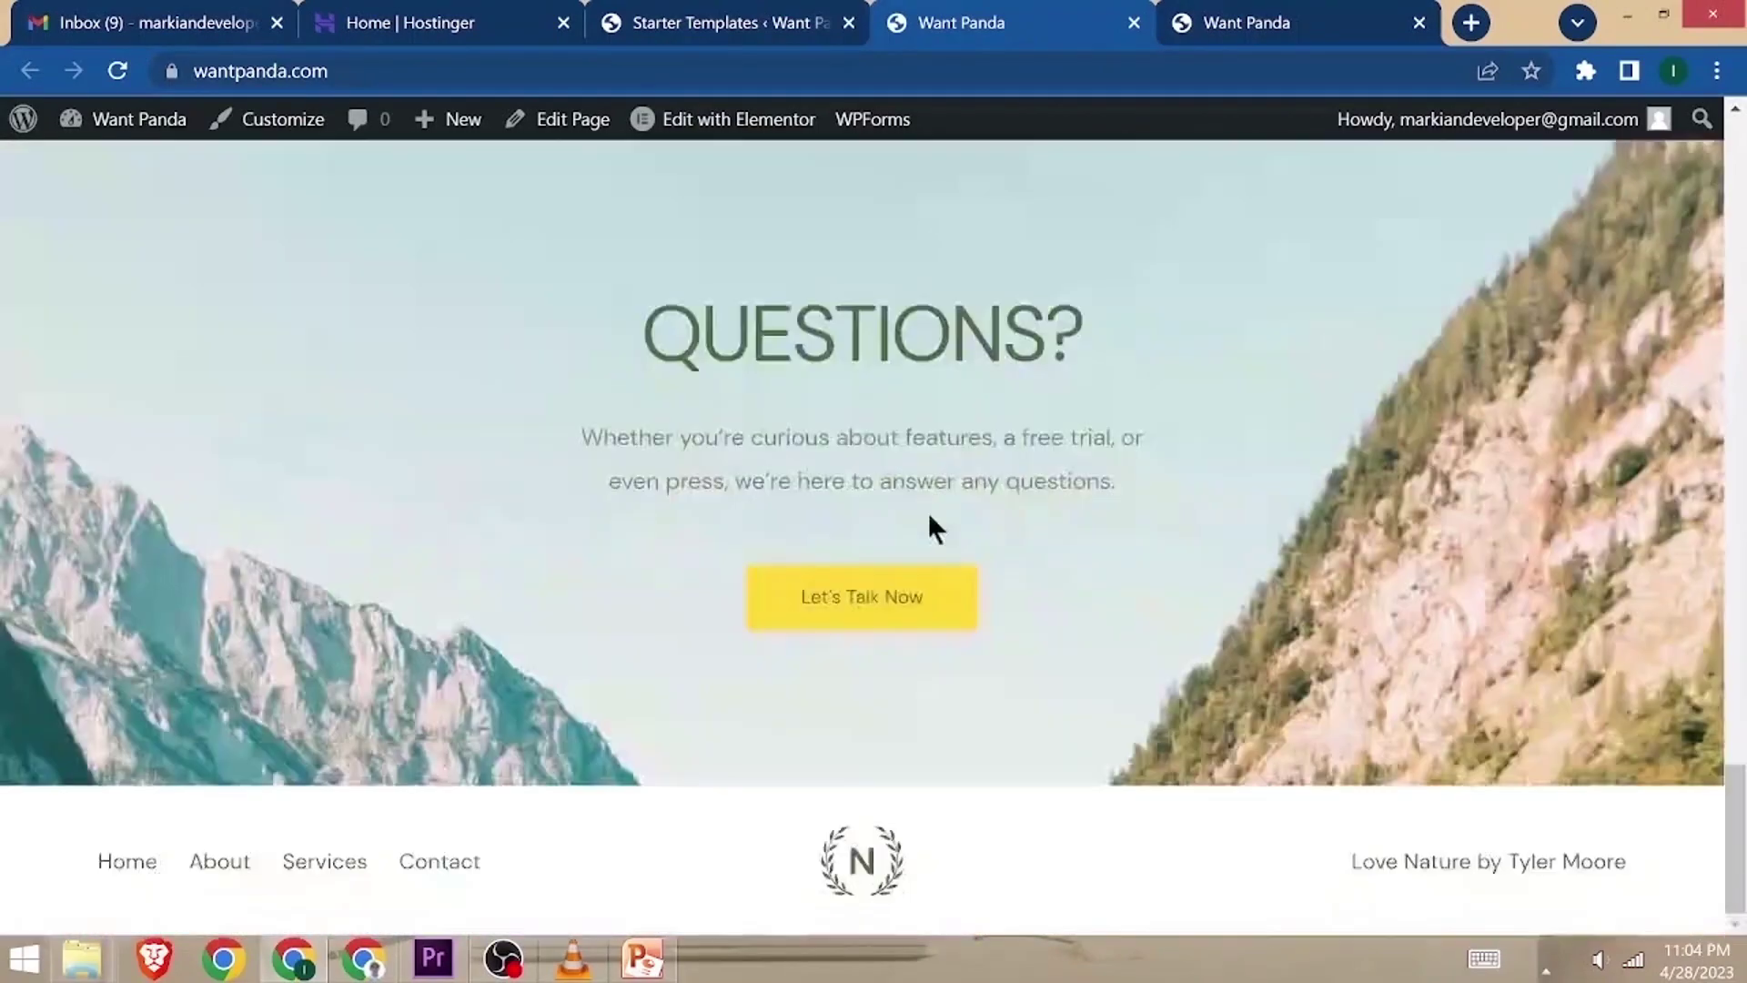
scroll(926, 511, up, 7)
scroll(932, 526, up, 15)
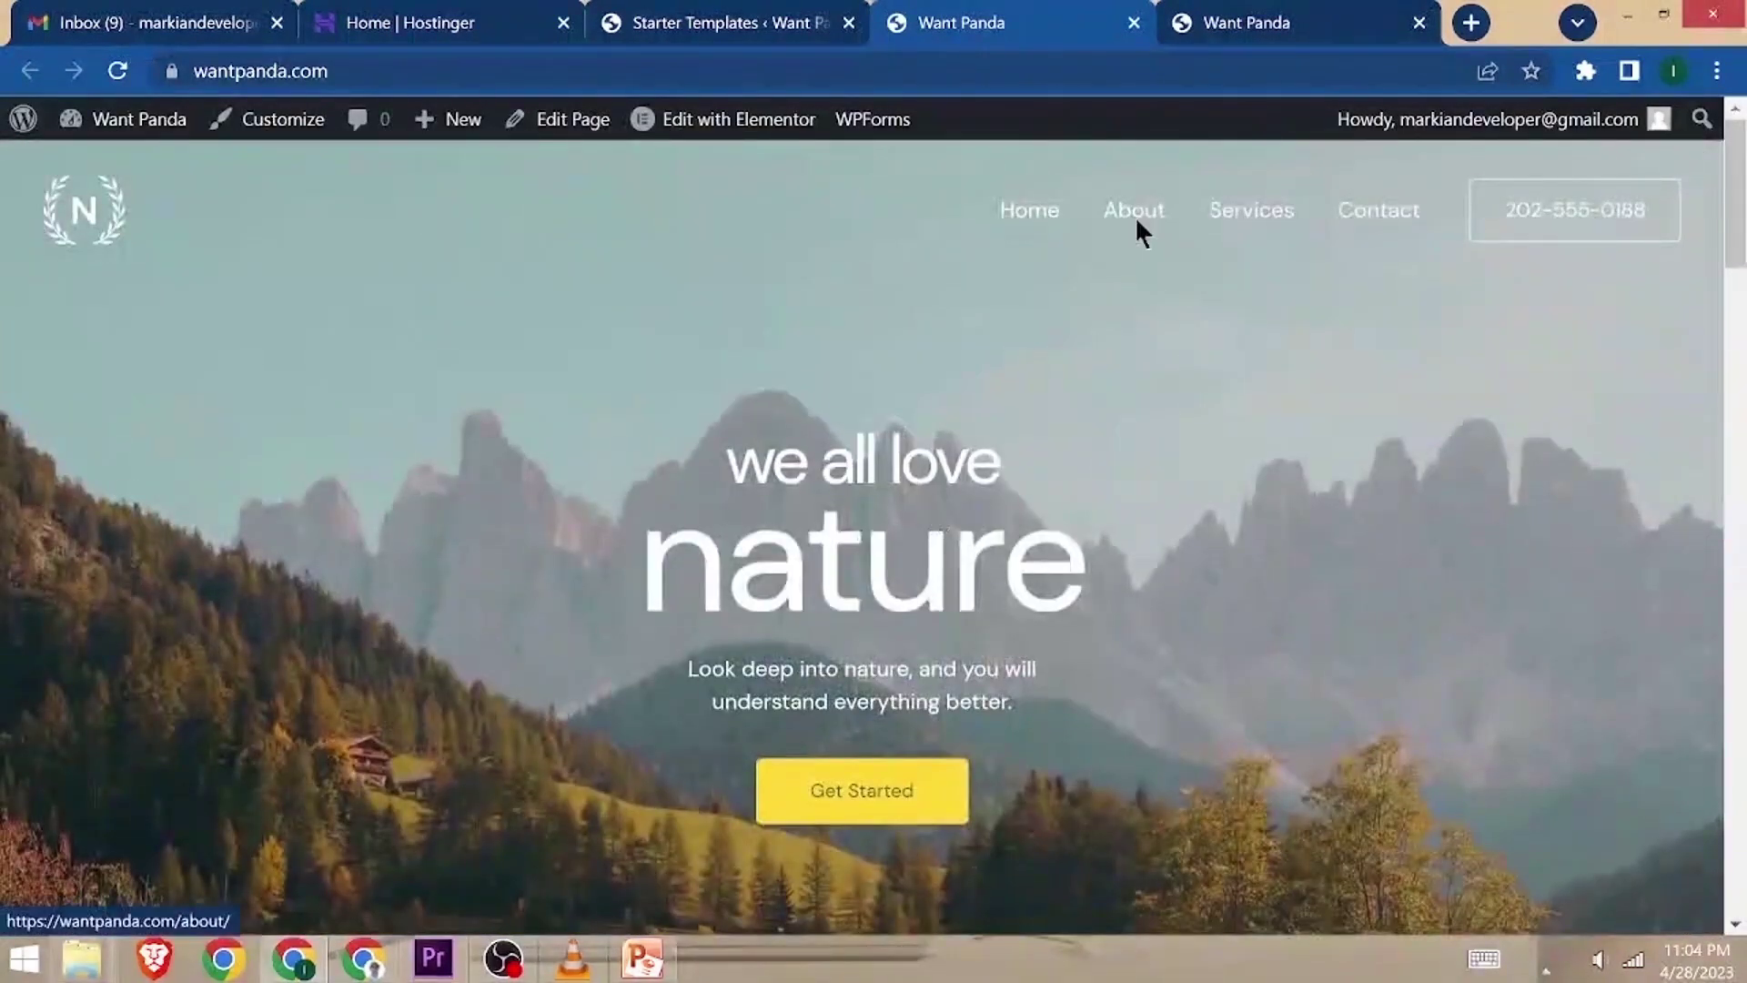
click(1135, 217)
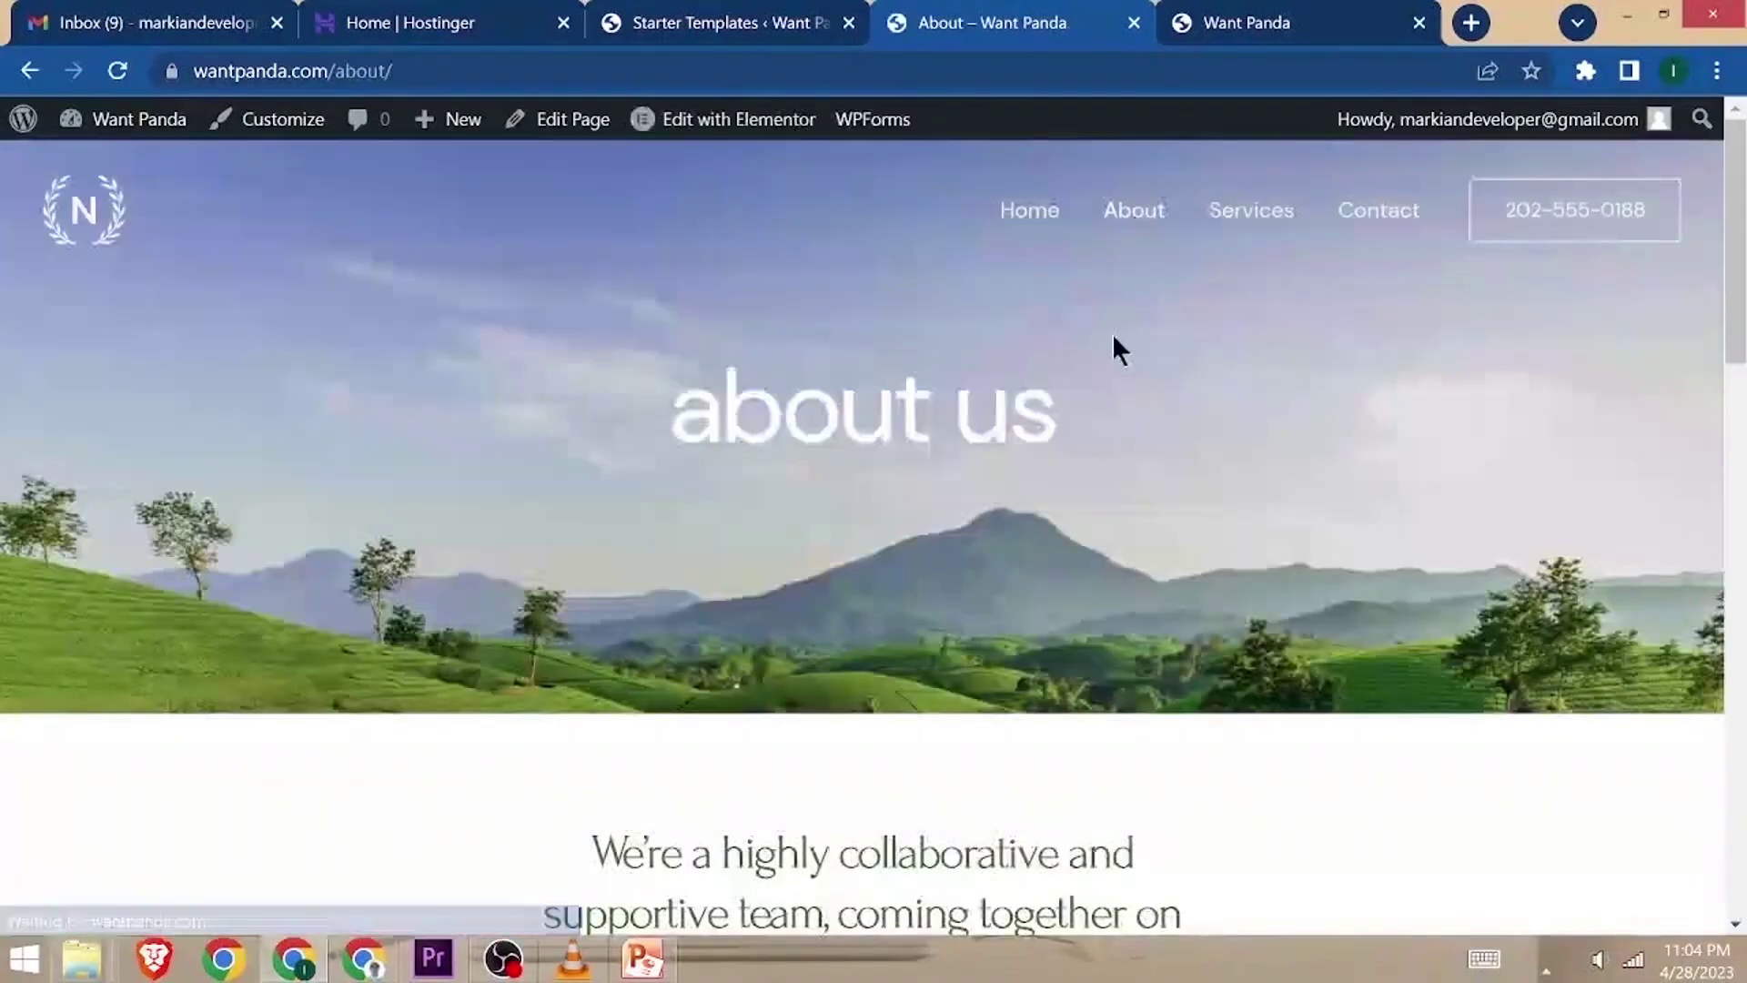
scroll(1109, 342, down, 5)
scroll(1105, 351, down, 10)
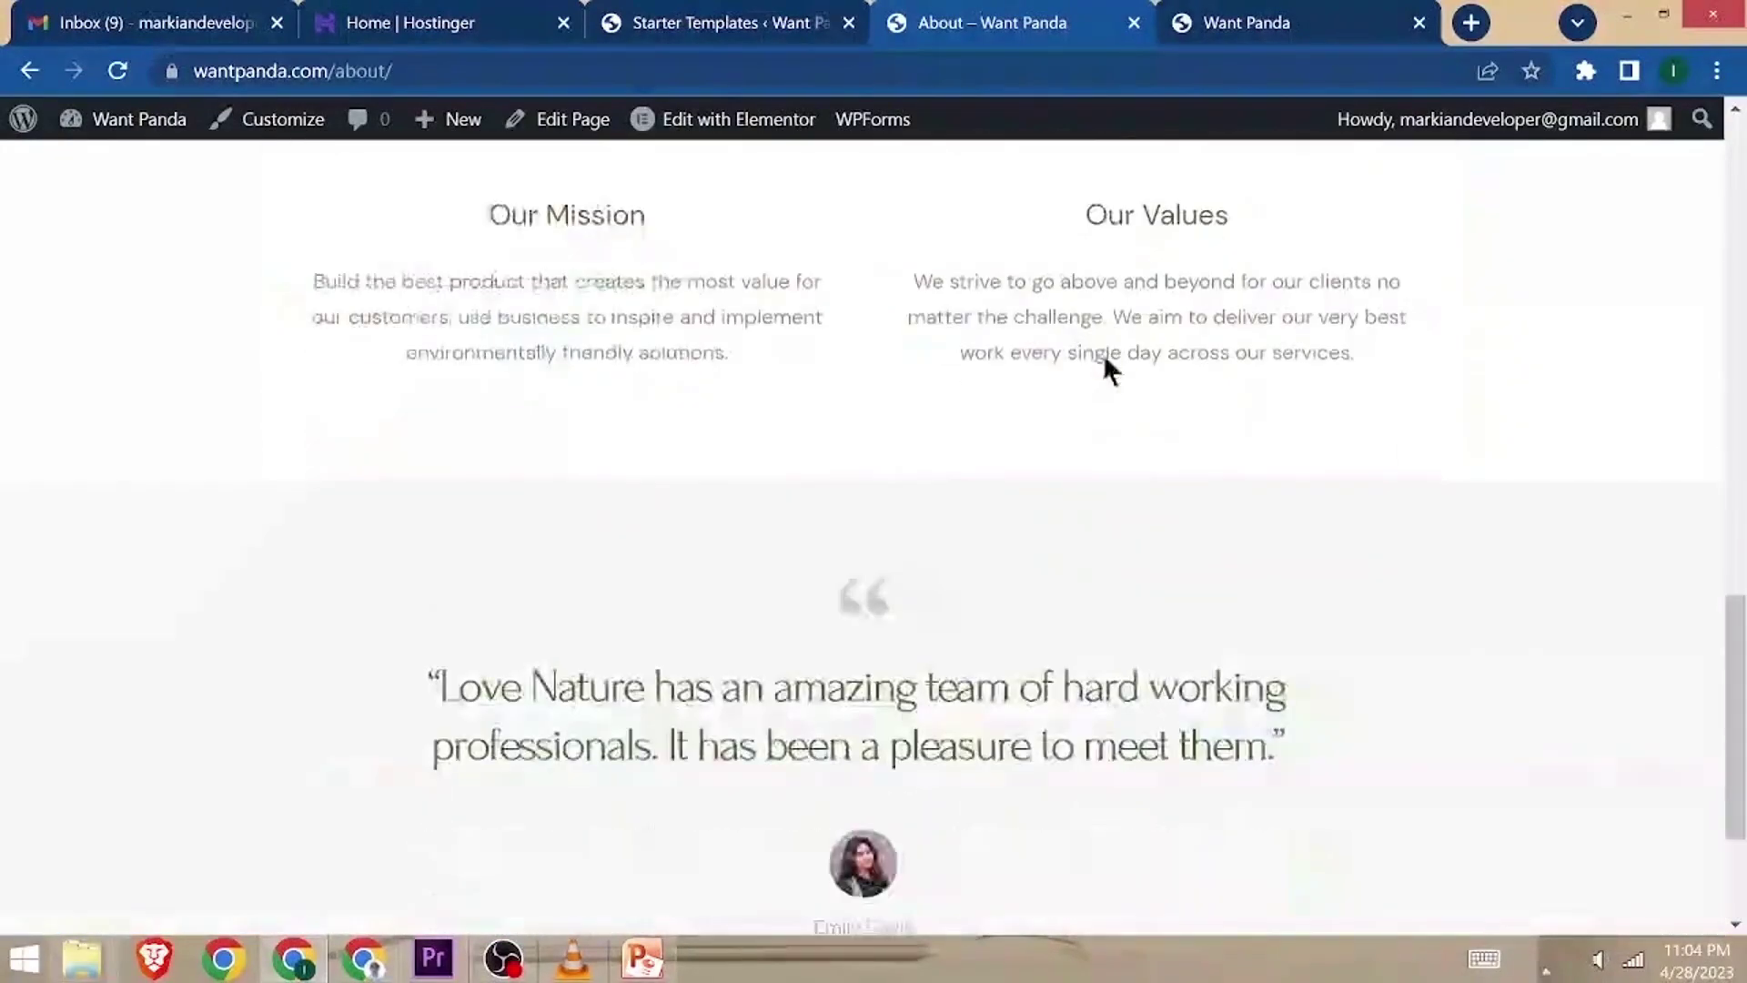
scroll(1104, 355, up, 15)
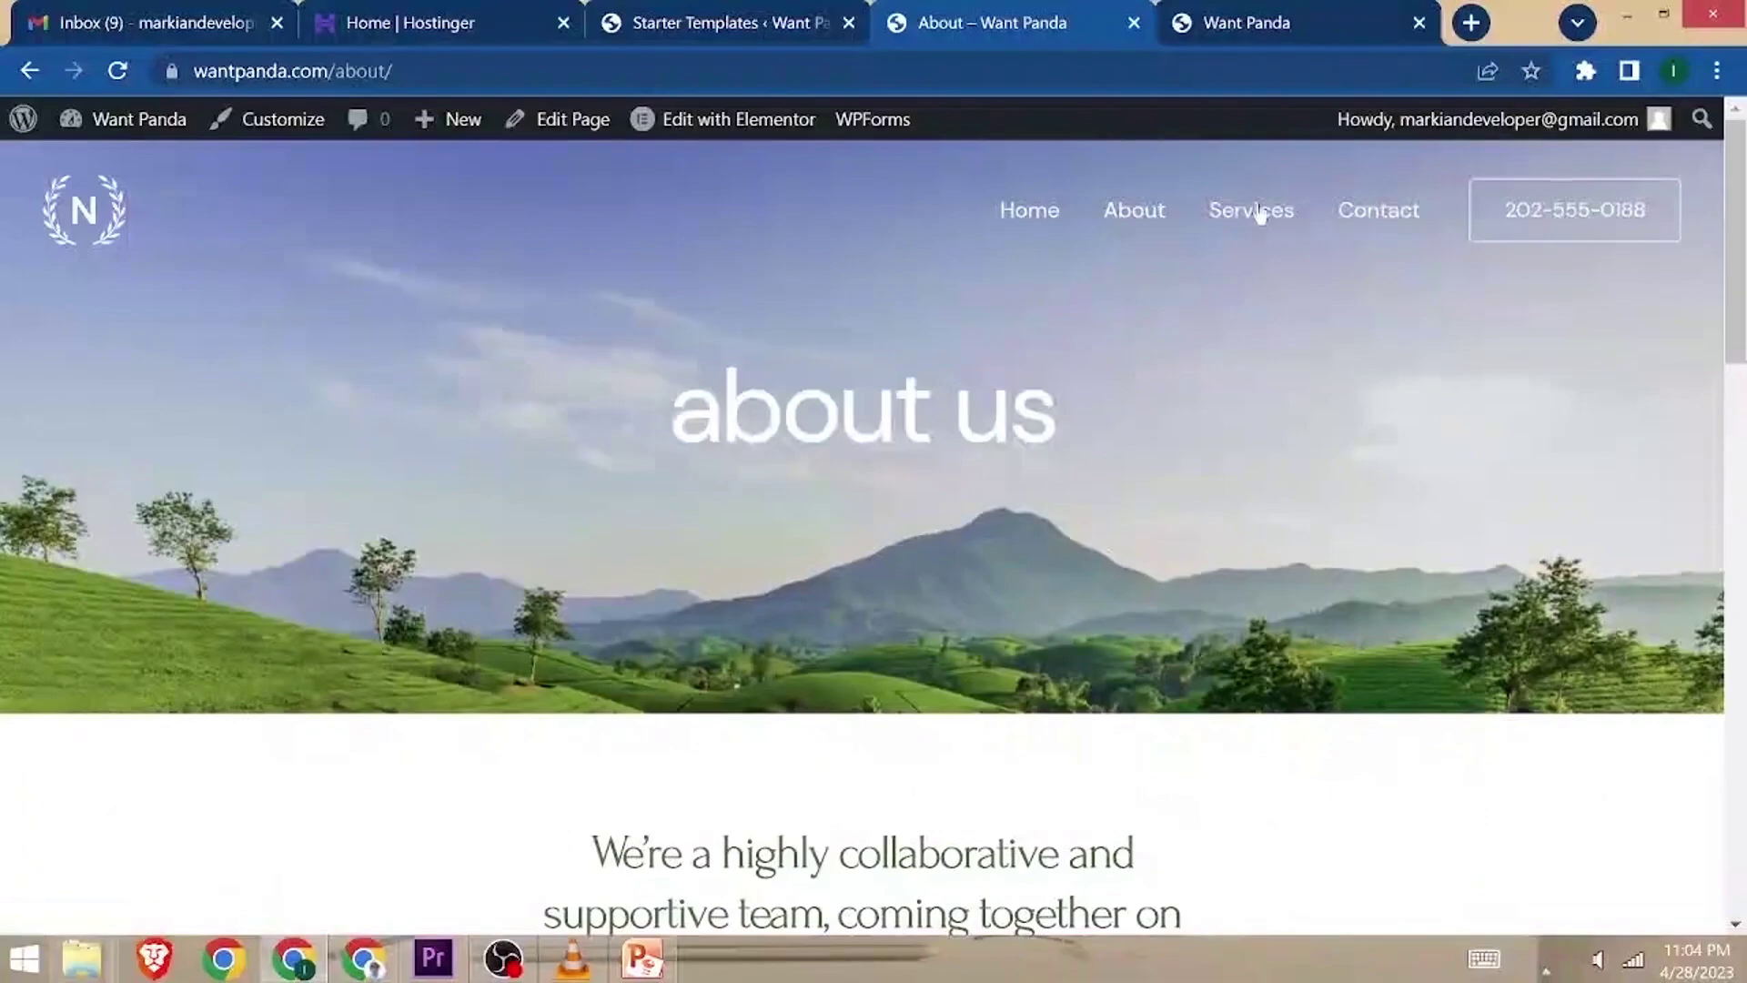
Preview the Services and Contact pages of the imported site
click(1259, 212)
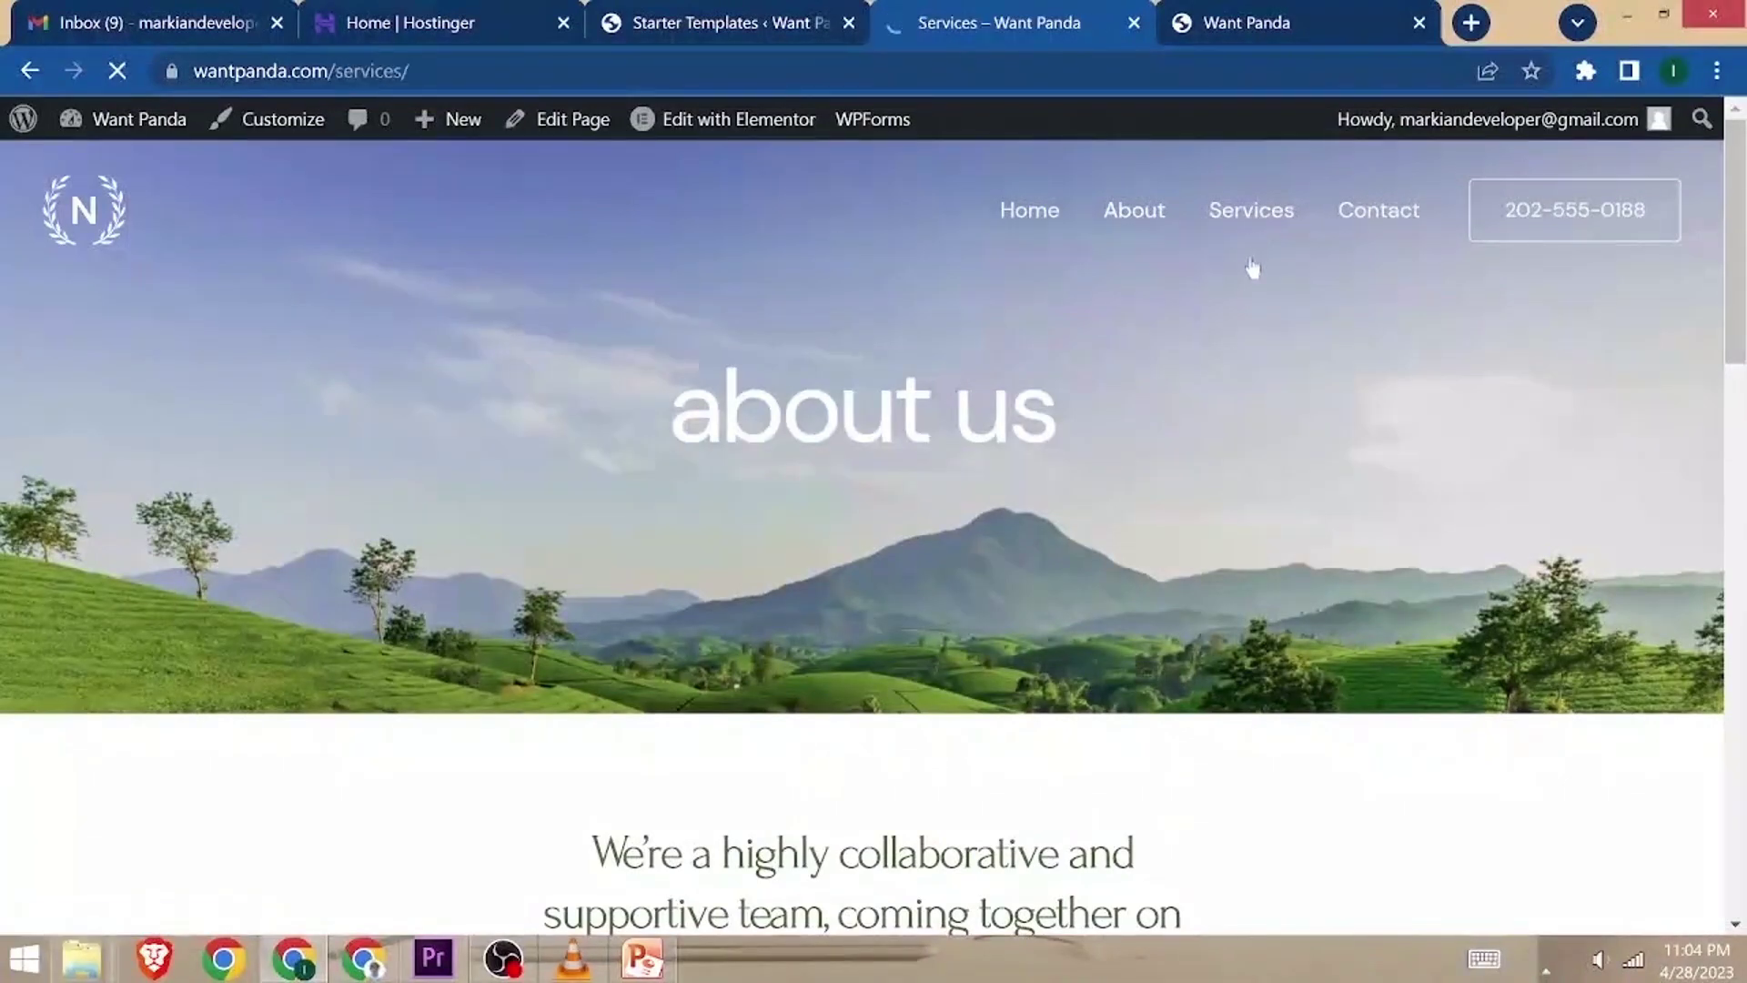
scroll(1238, 302, down, 12)
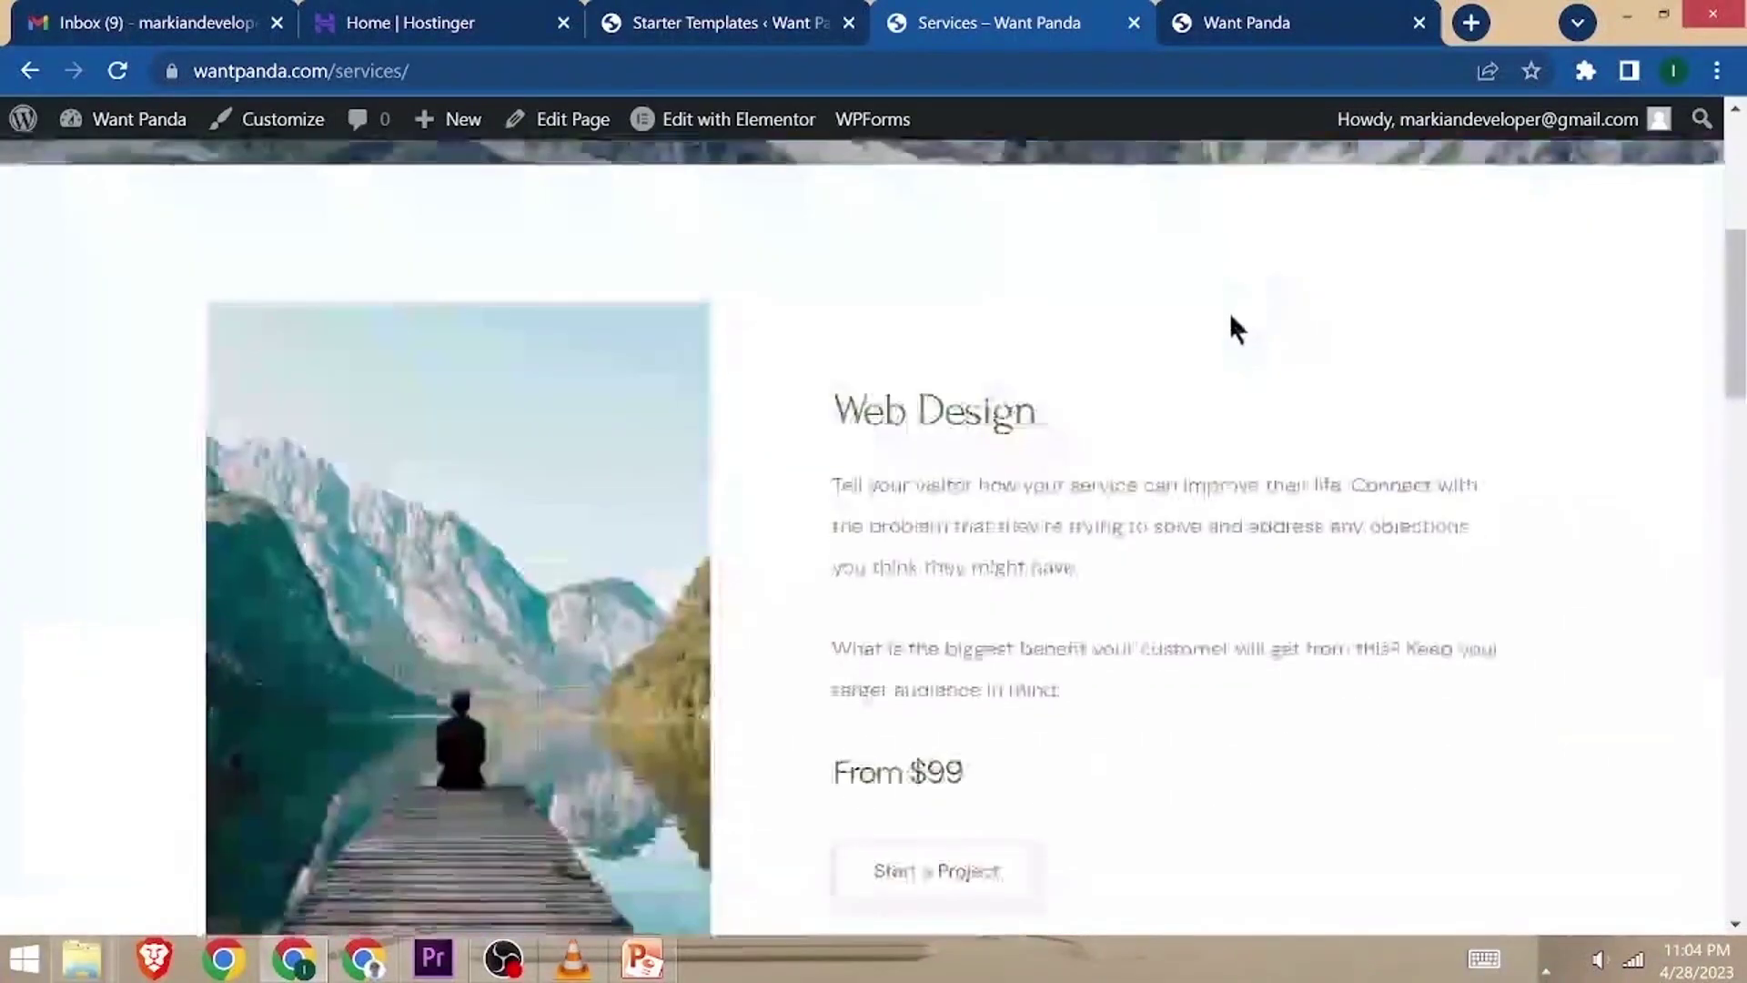
scroll(1227, 319, down, 7)
scroll(1225, 320, up, 6)
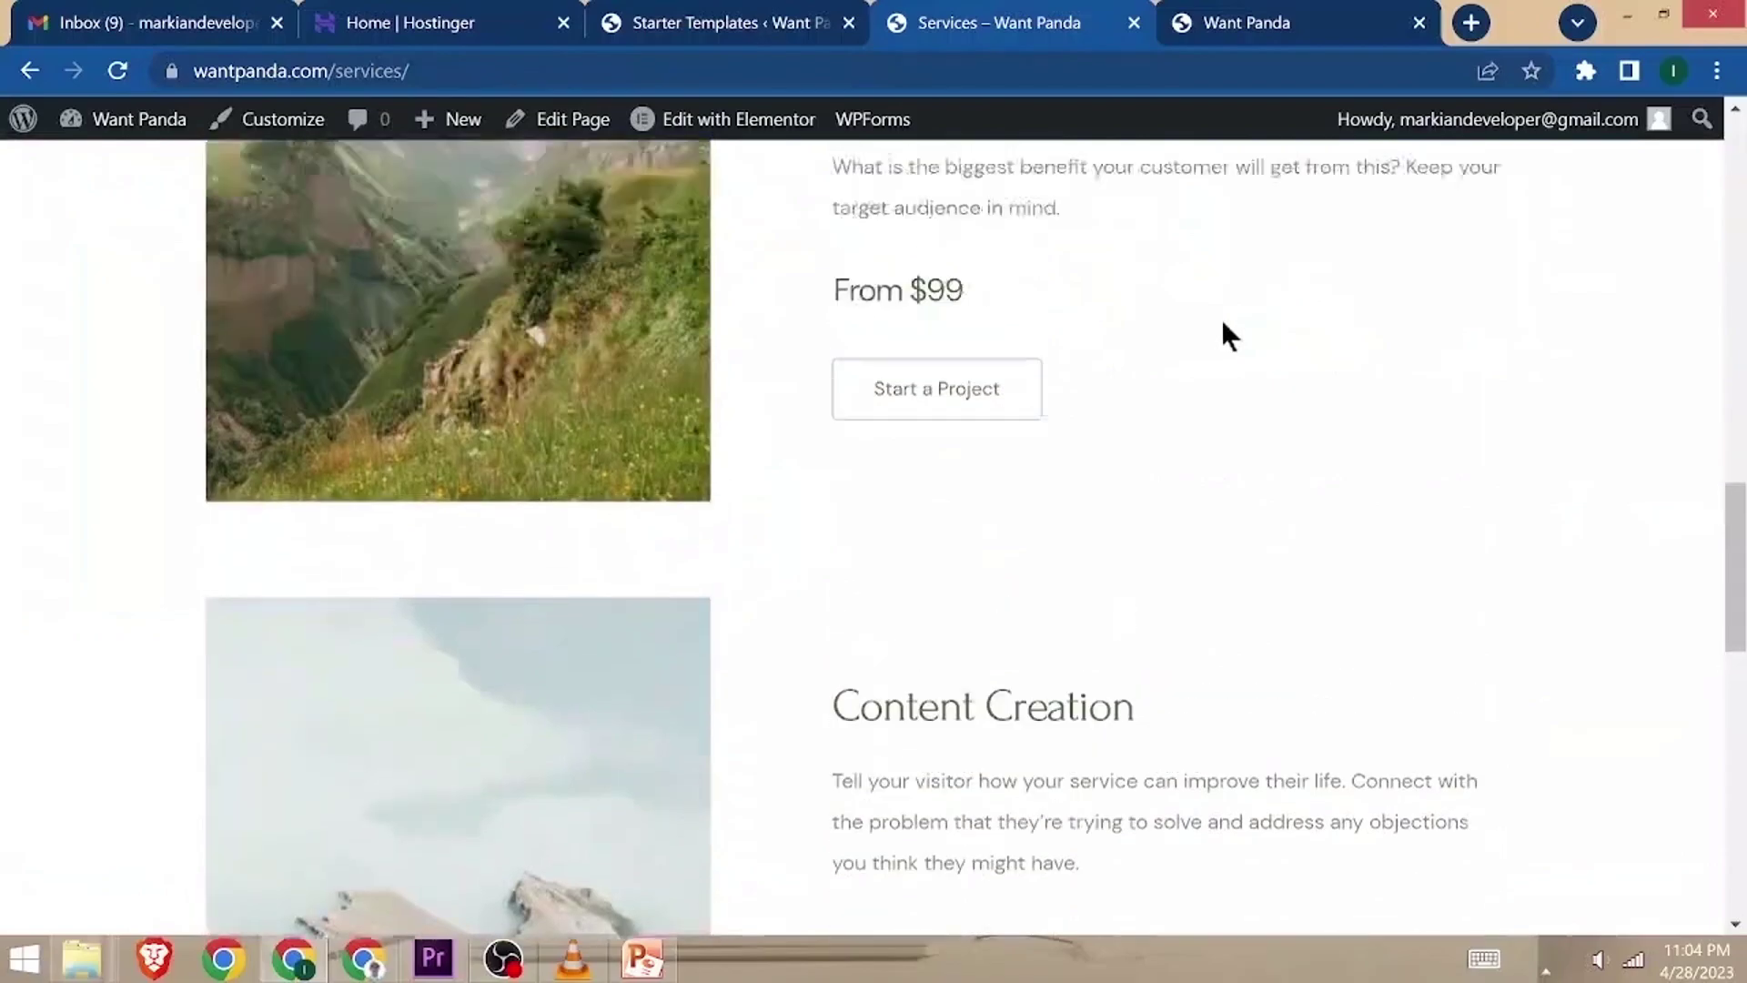
scroll(1221, 314, up, 13)
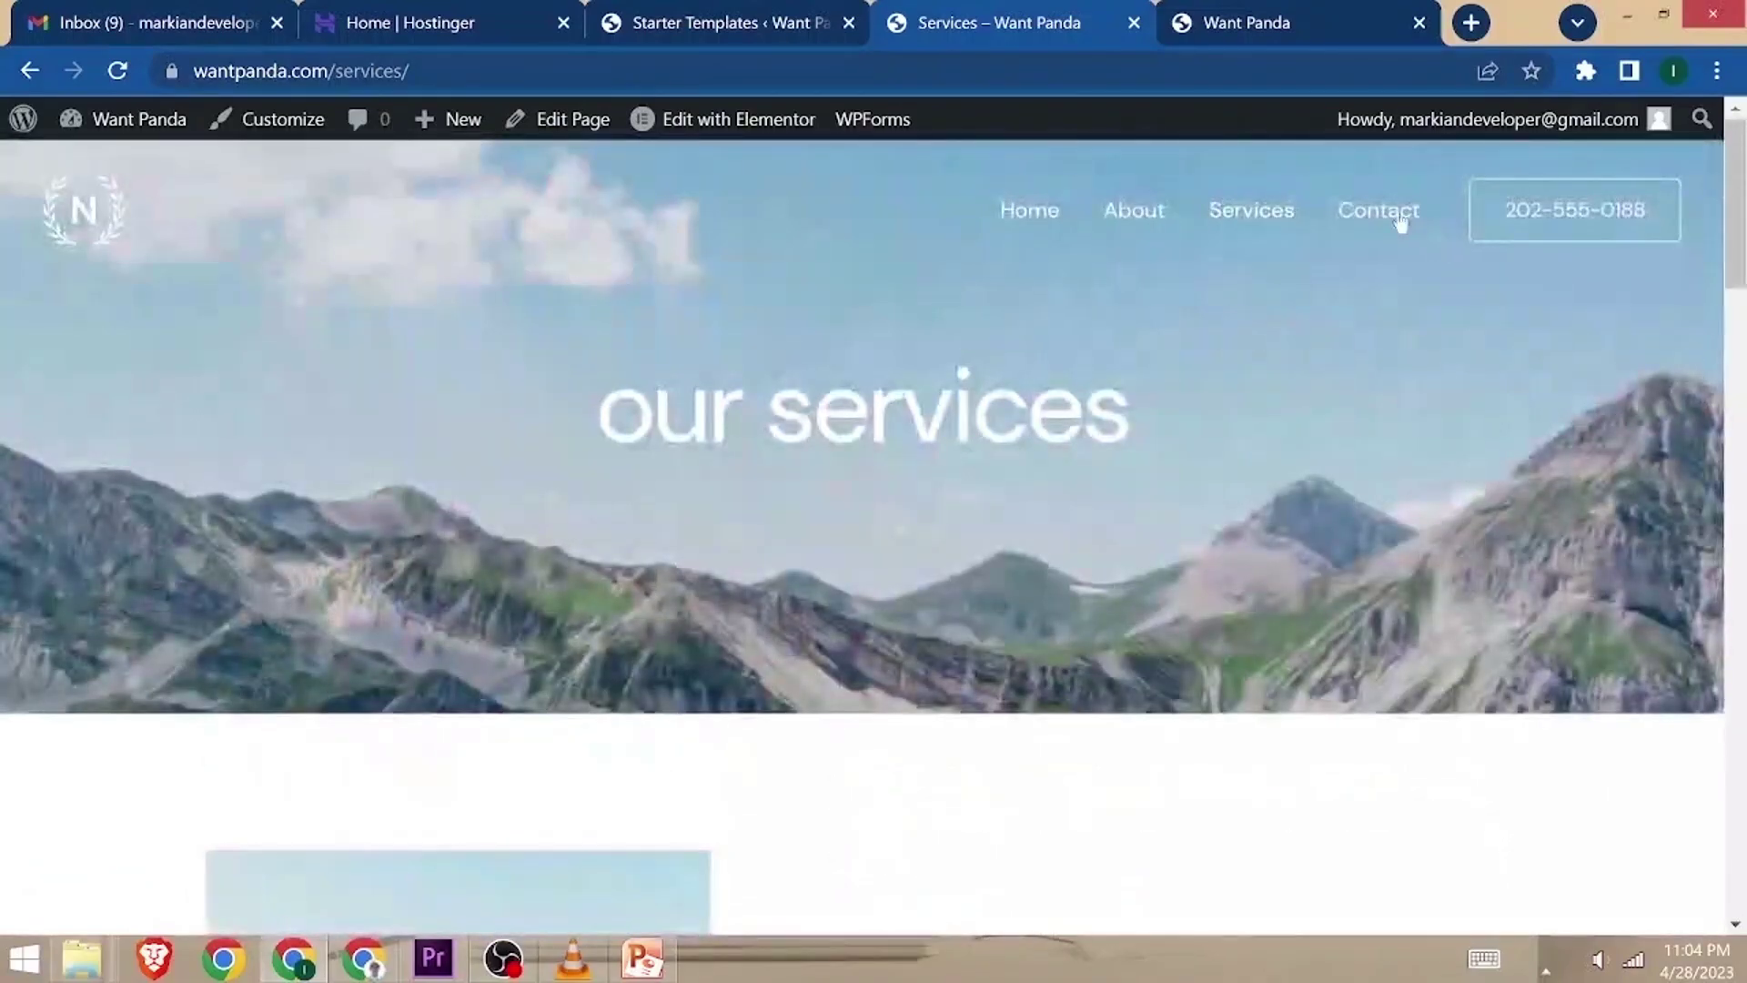
click(1398, 212)
scroll(1402, 251, down, 5)
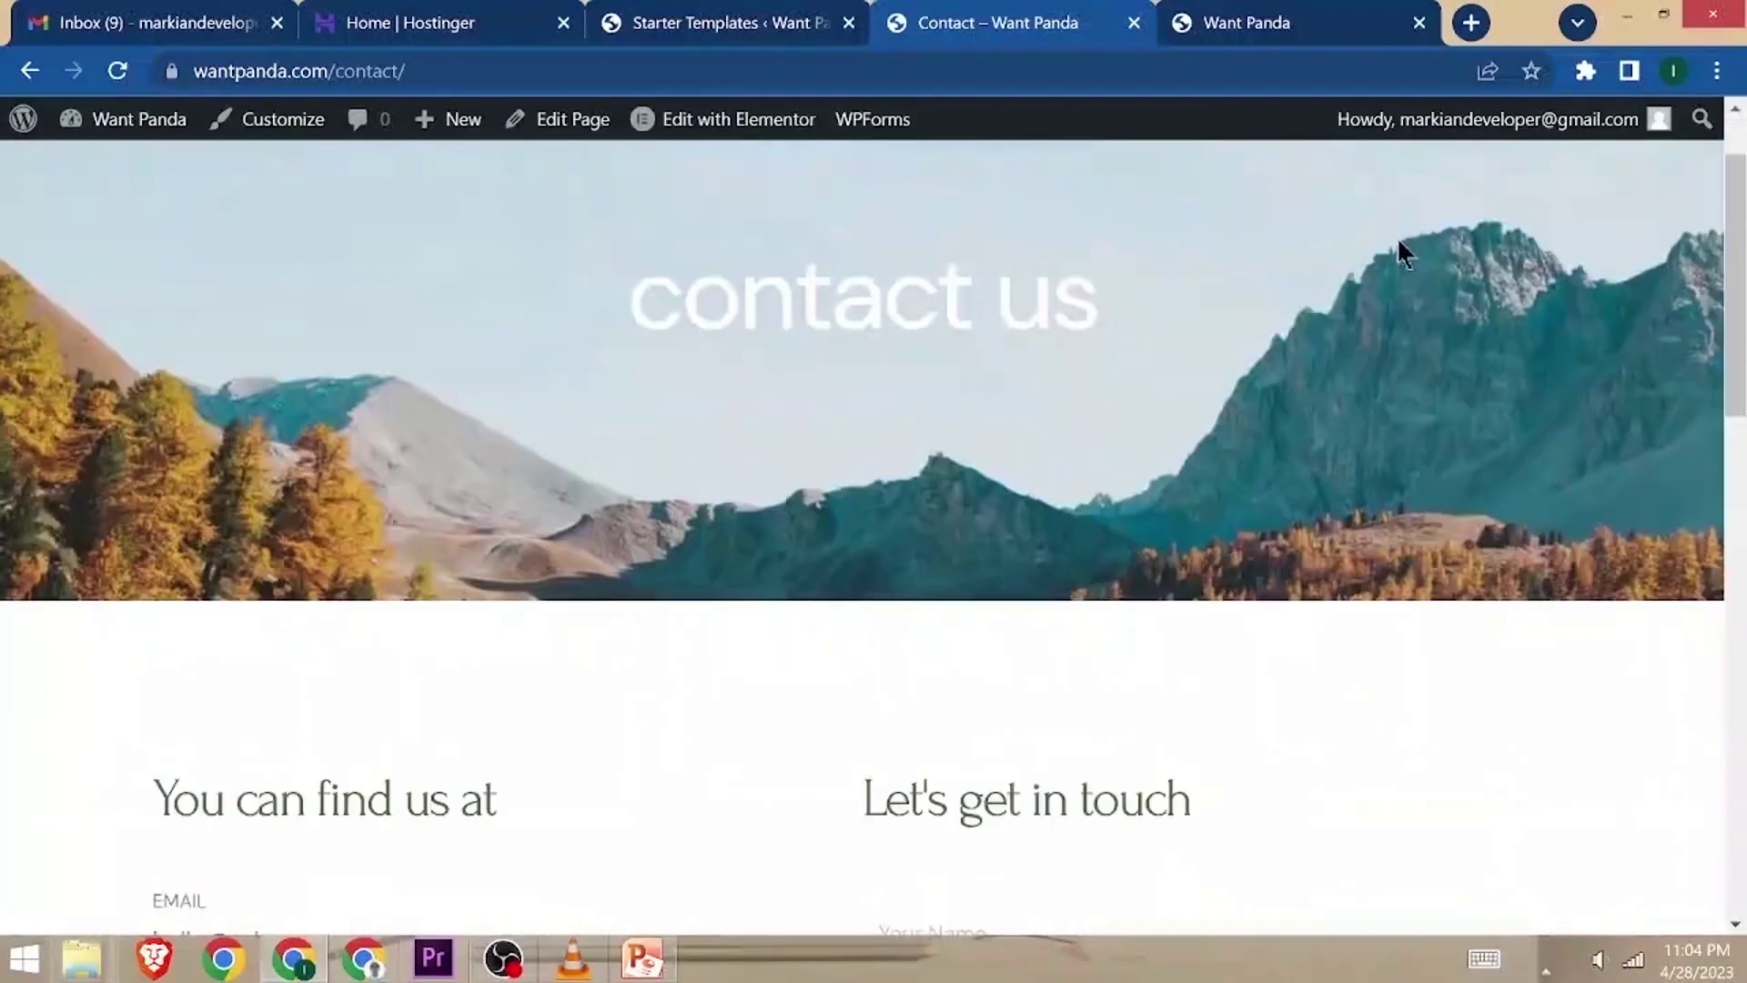
scroll(1398, 242, down, 5)
scroll(1396, 258, up, 11)
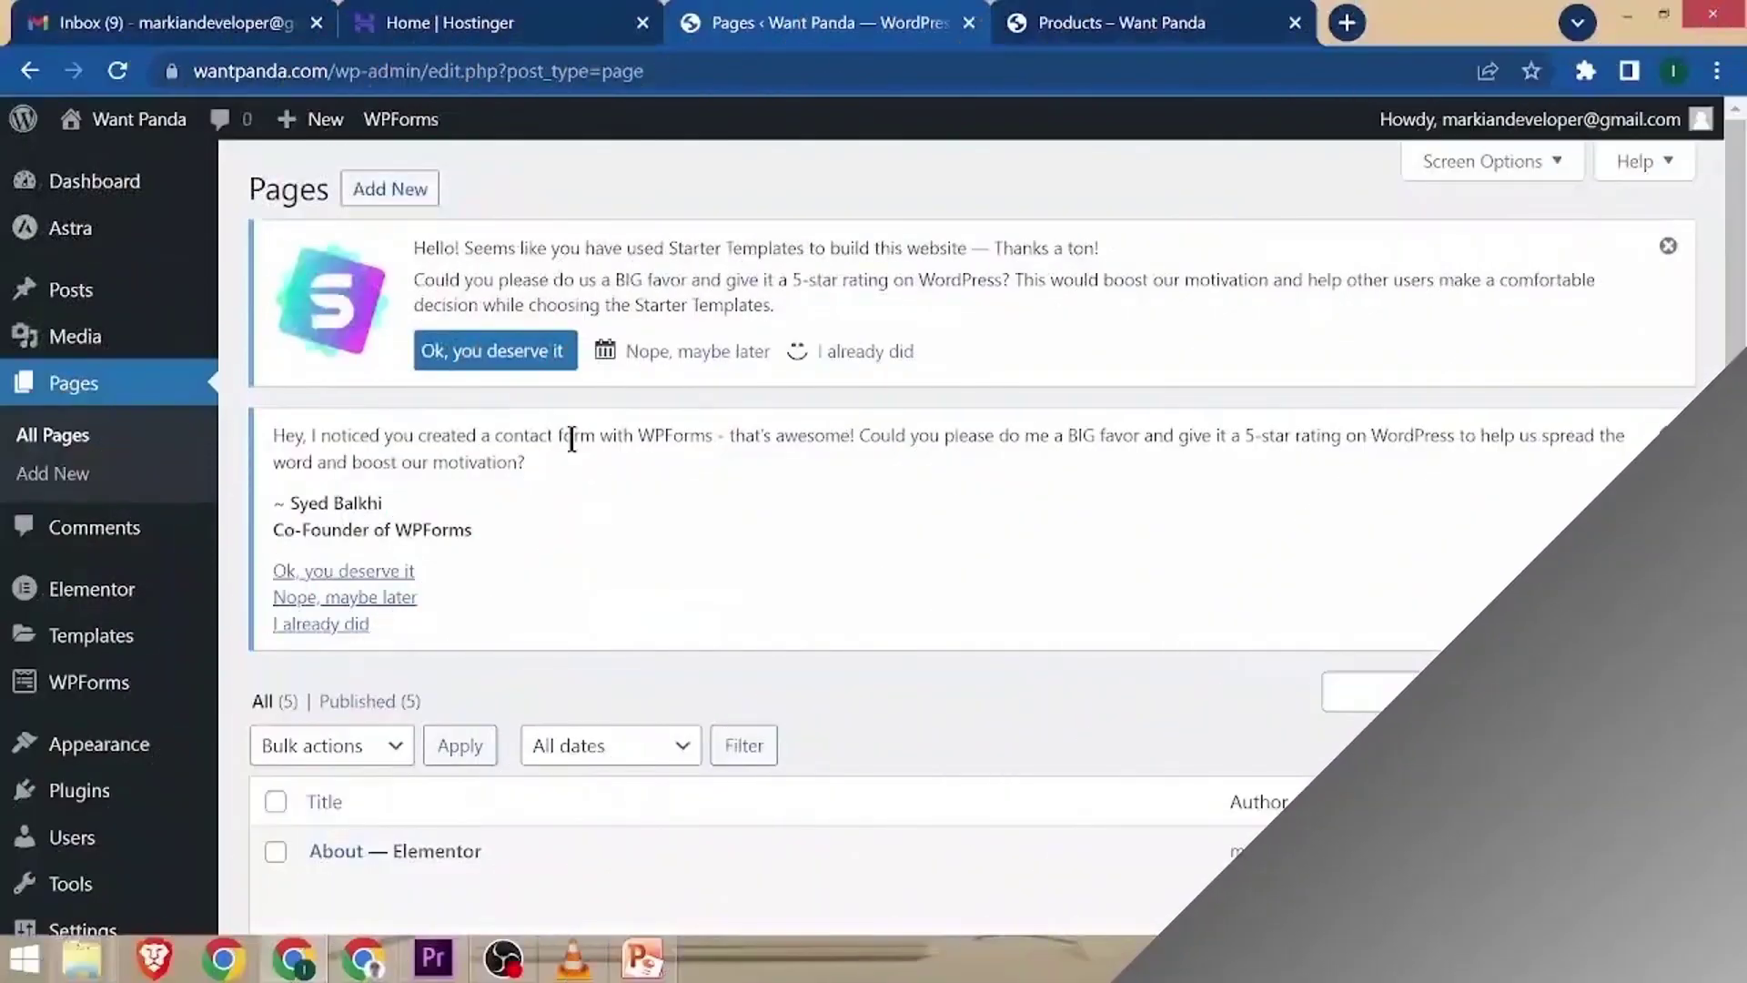
Edit Home in Elementor and change the hero headings to 'Mark Digital' and 'Marketing Agency'
scroll(570, 436, down, 3)
scroll(571, 437, down, 3)
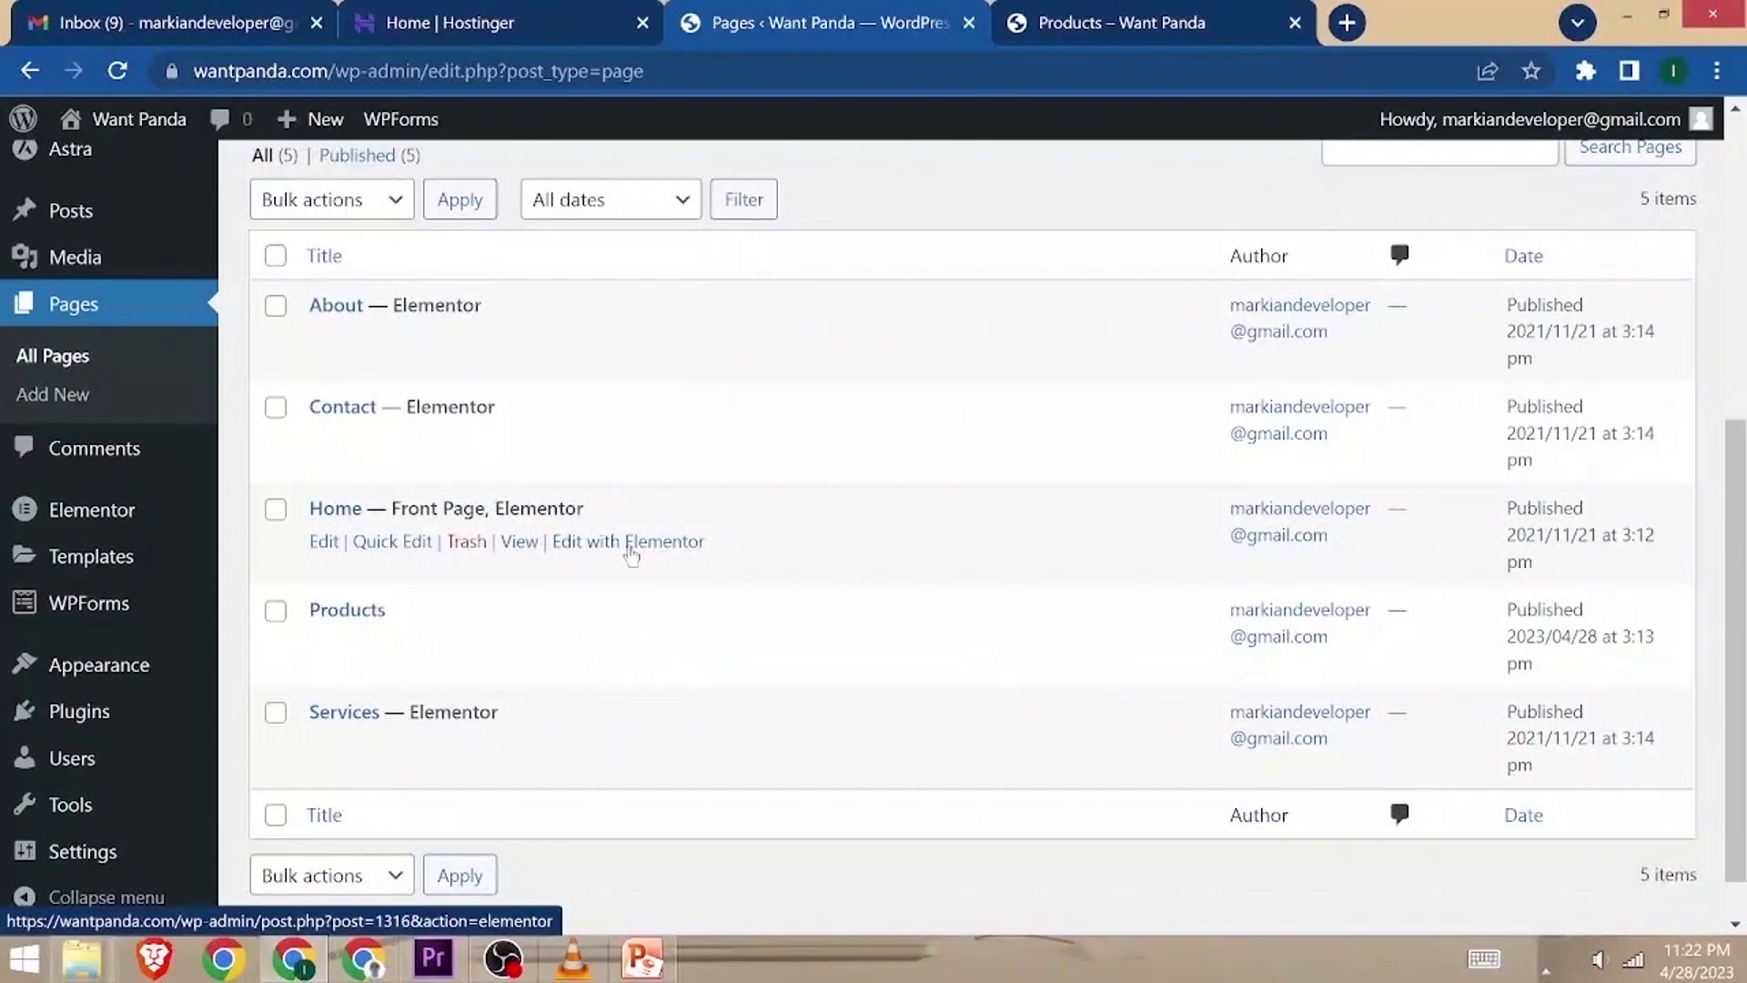
click(630, 544)
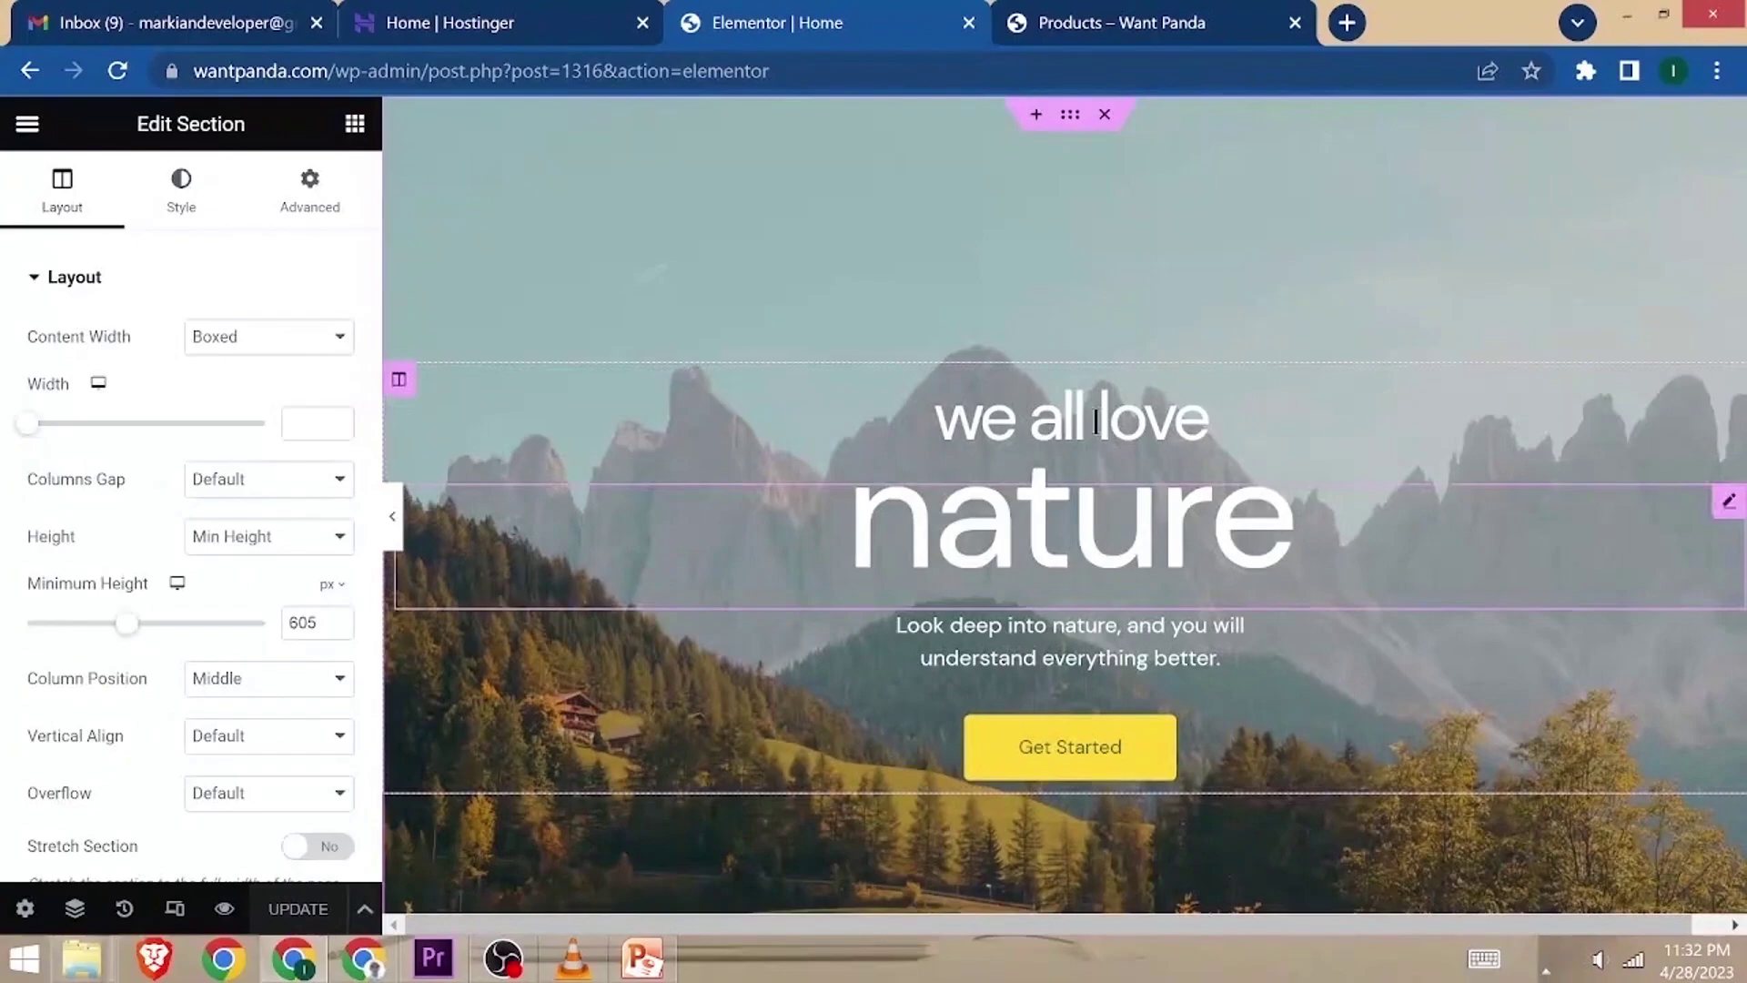
click(1095, 518)
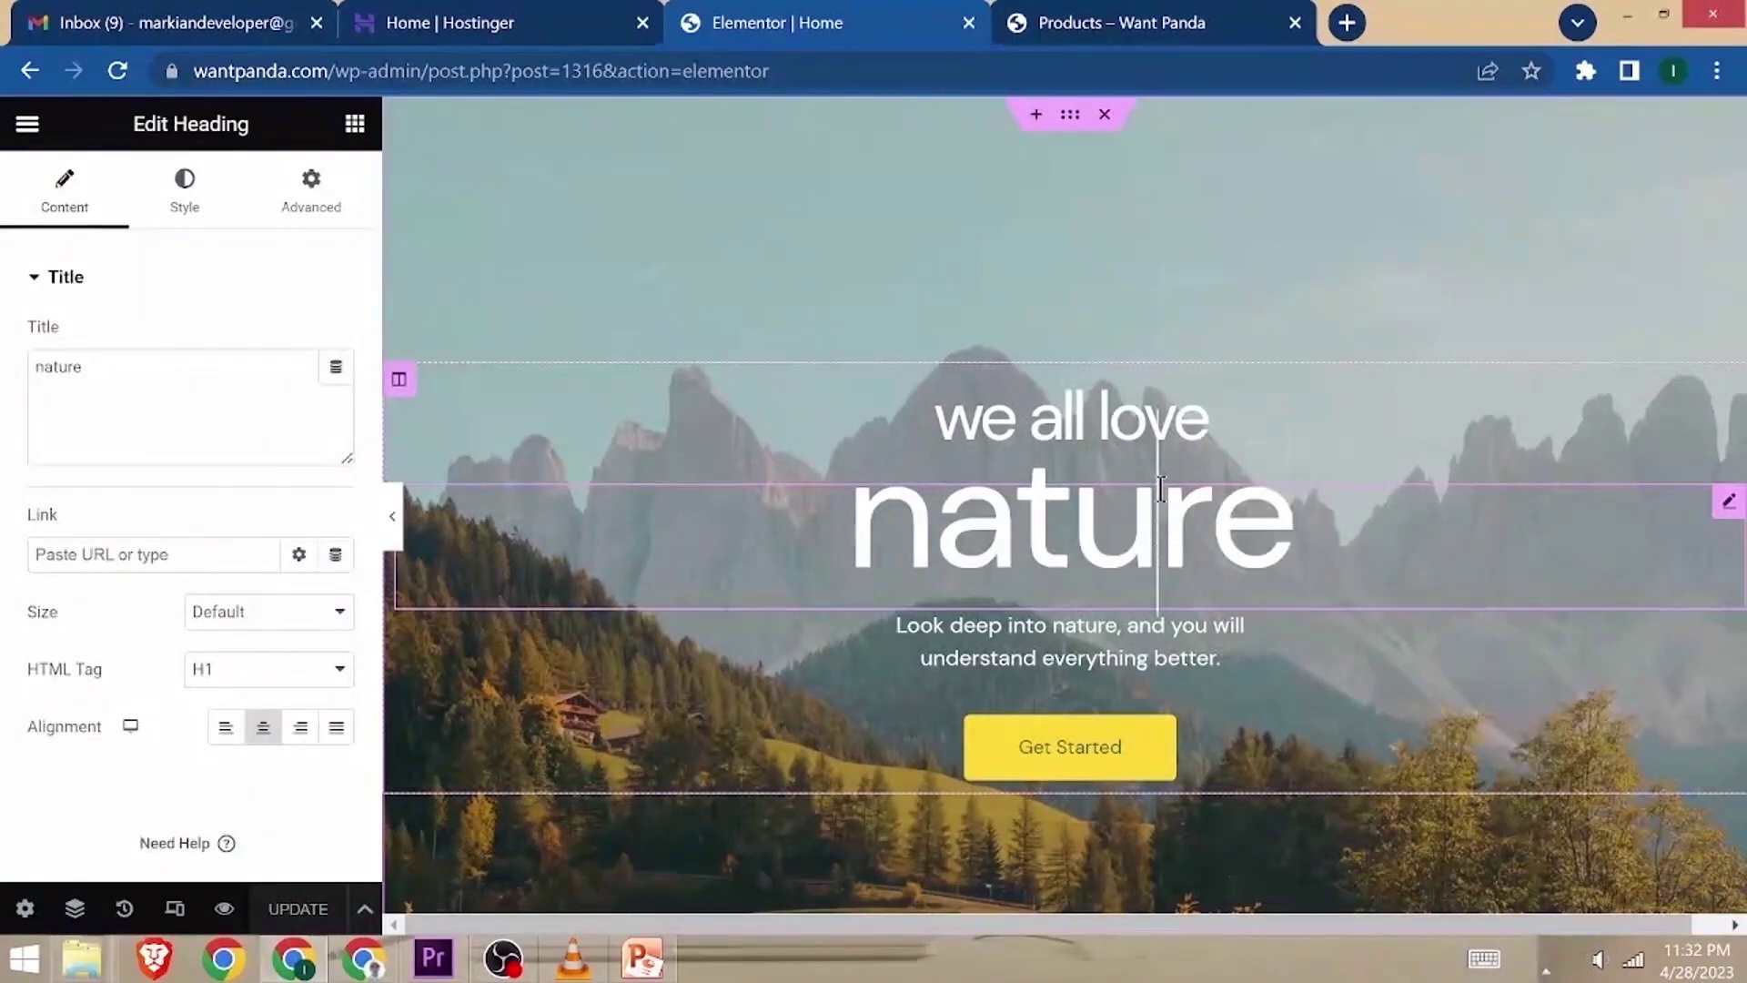
click(1038, 398)
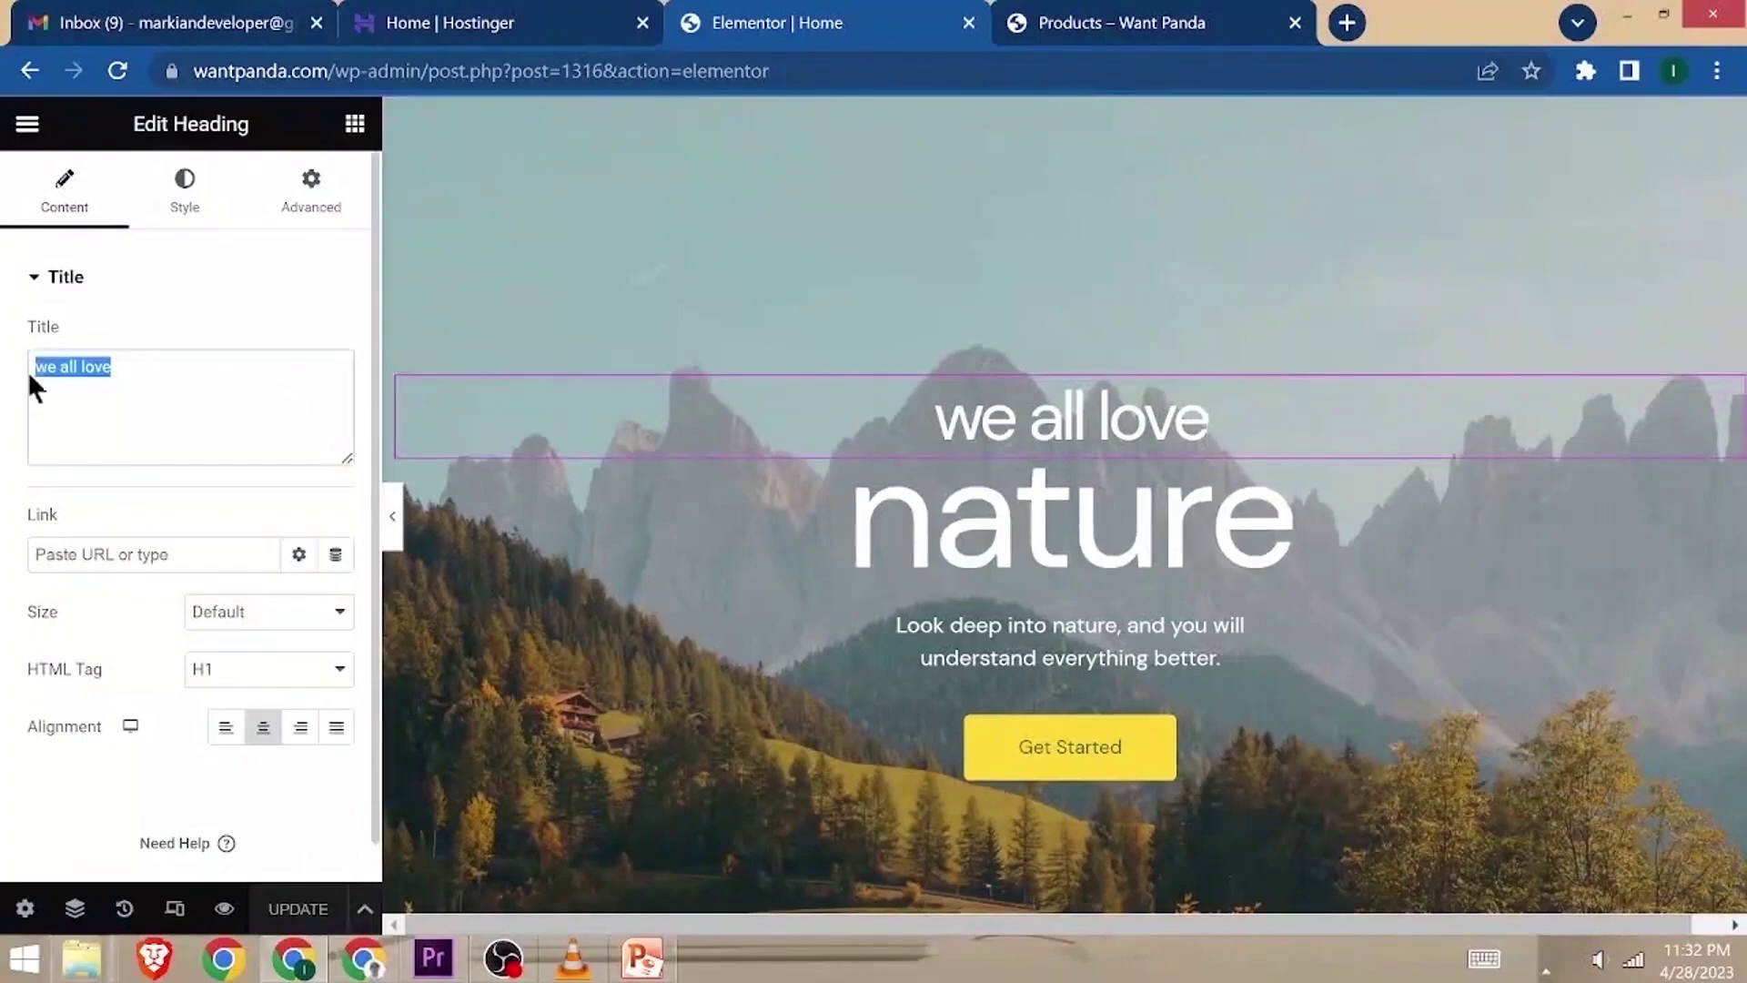
text(Mark Digital)
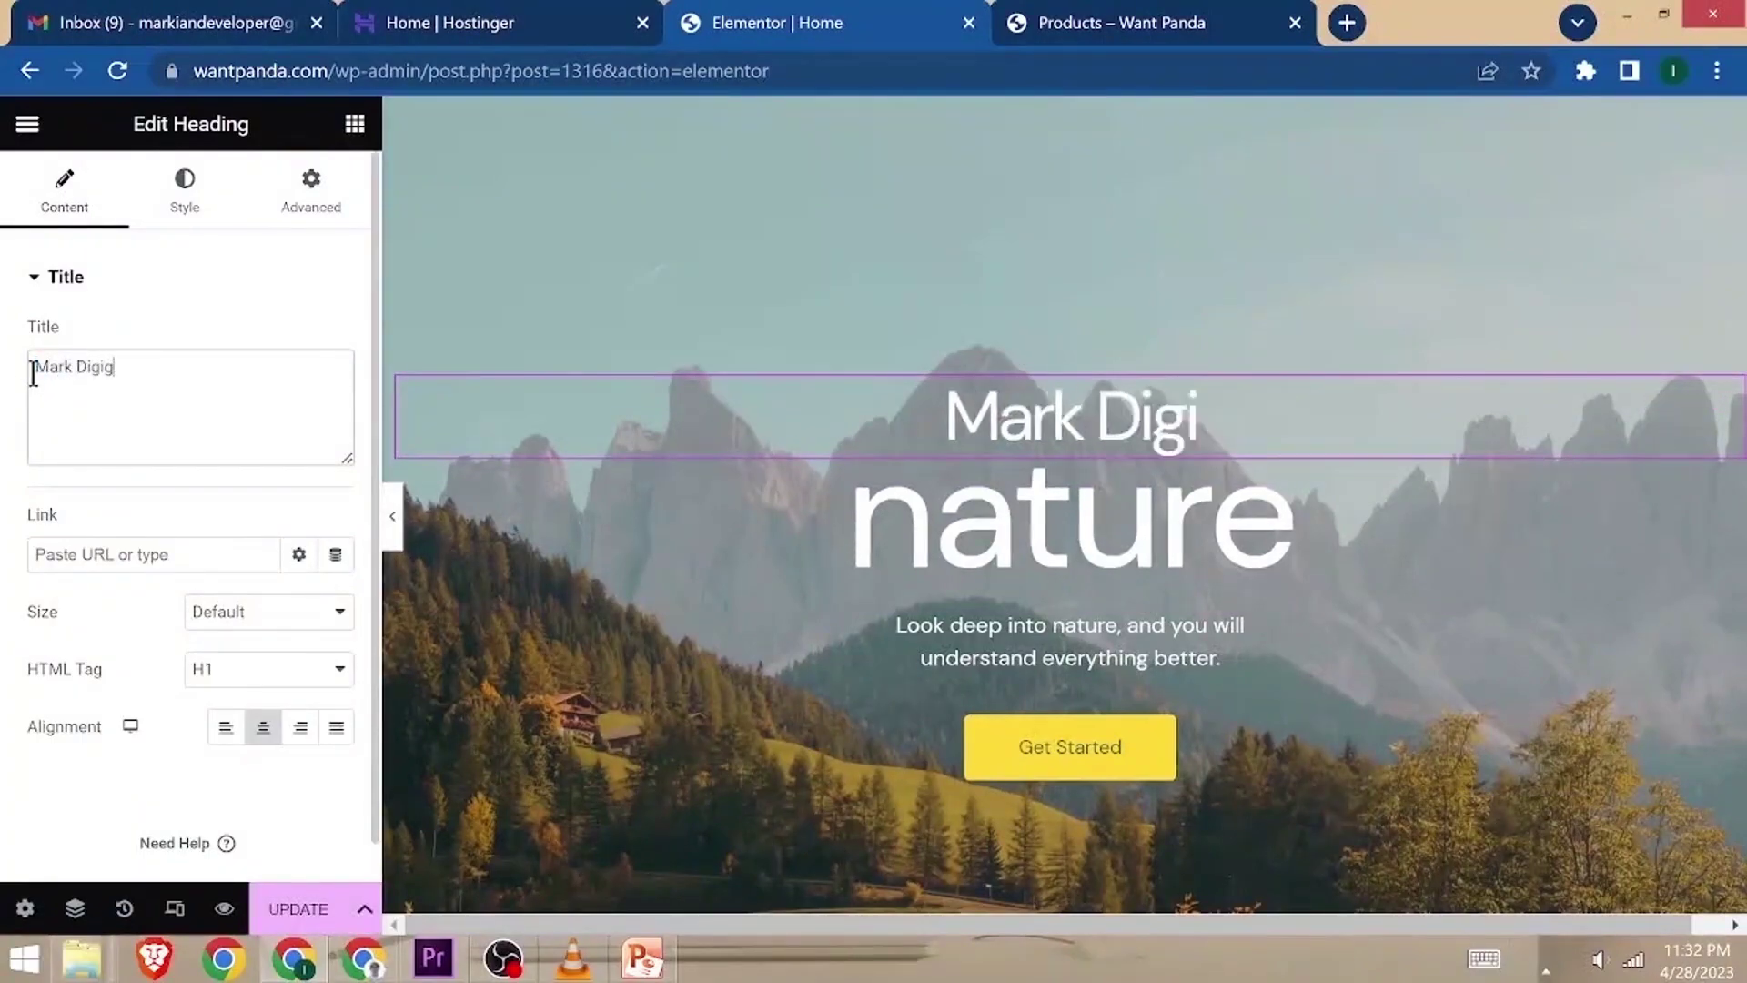
click(1071, 523)
double_click(55, 367)
text(Marketing Agency)
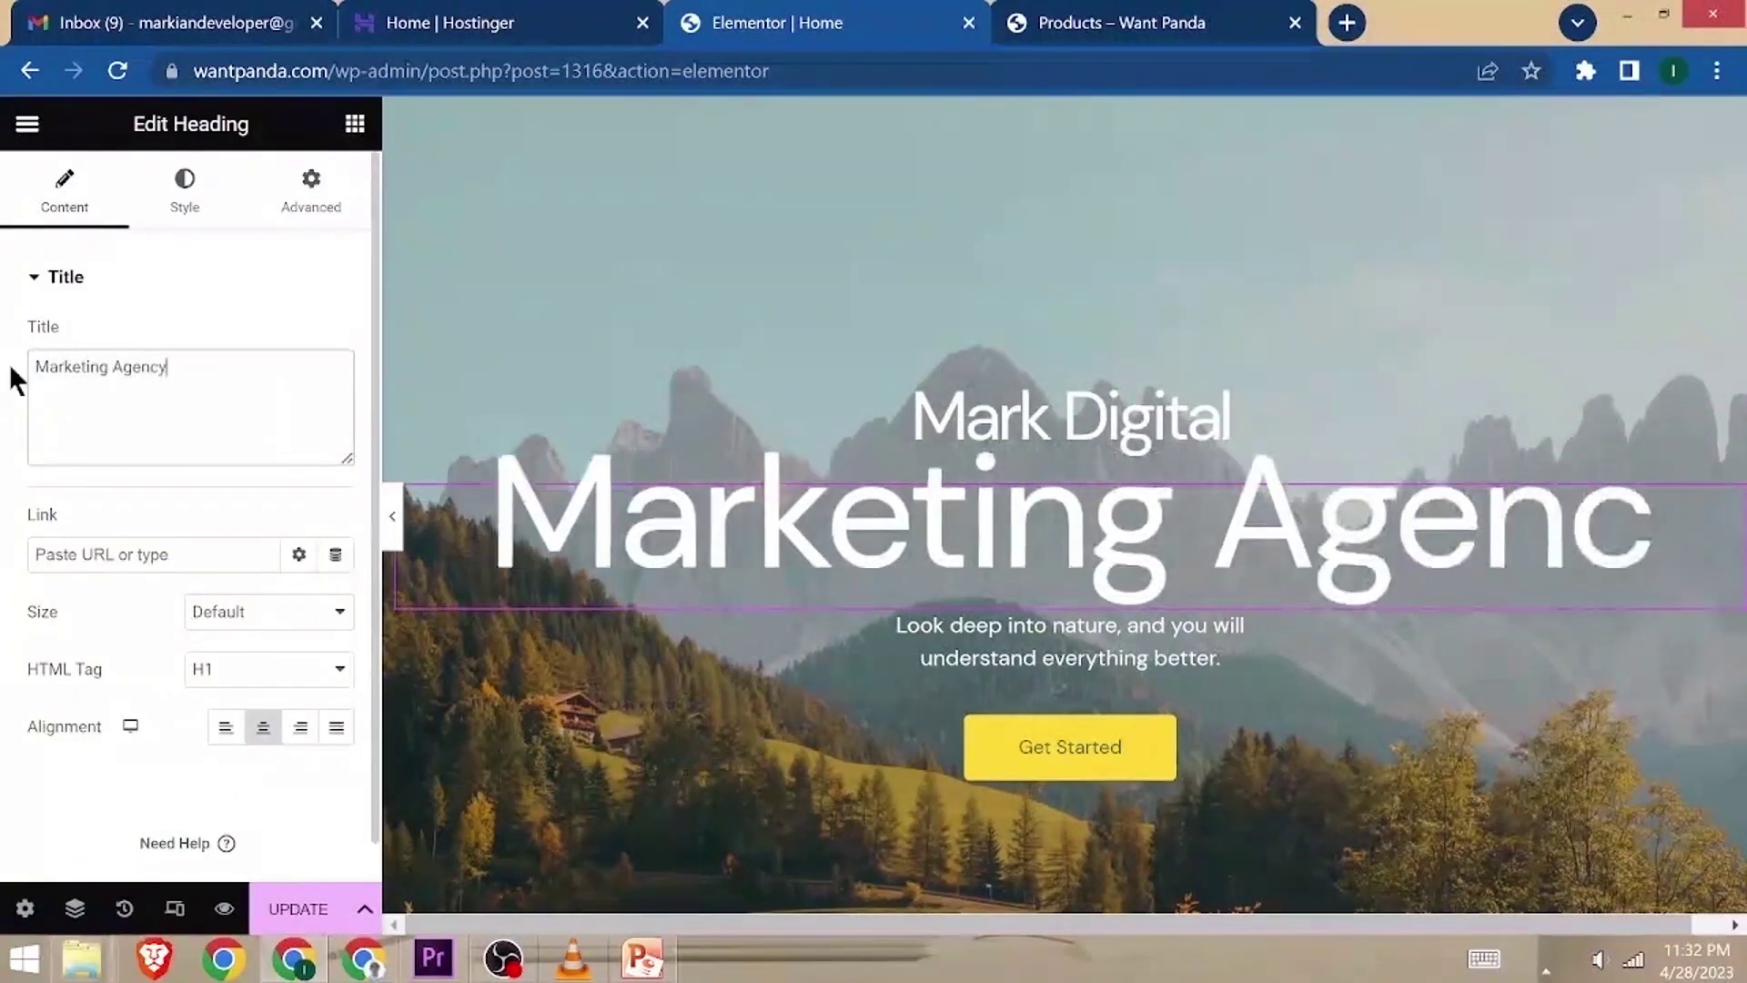
Replace the subtitle with 'great ways to promote your business online' / 'take advantage of business websites'
click(1040, 648)
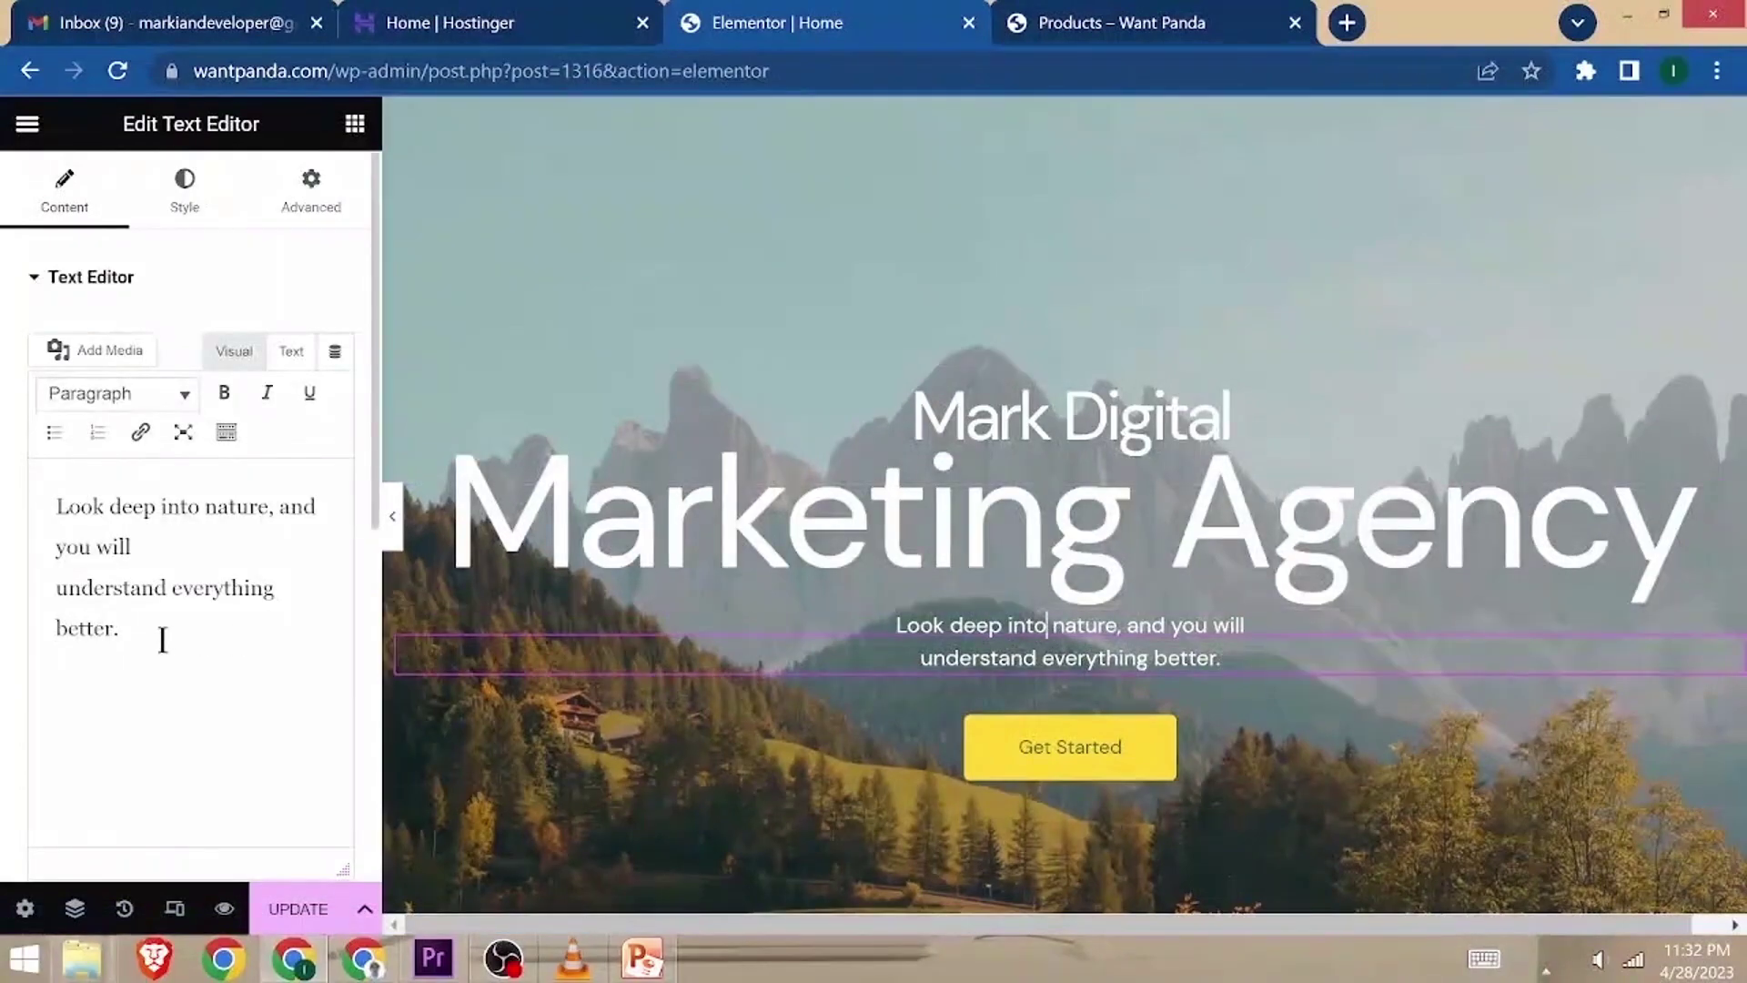
drag(162, 639, 18, 504)
text(g)
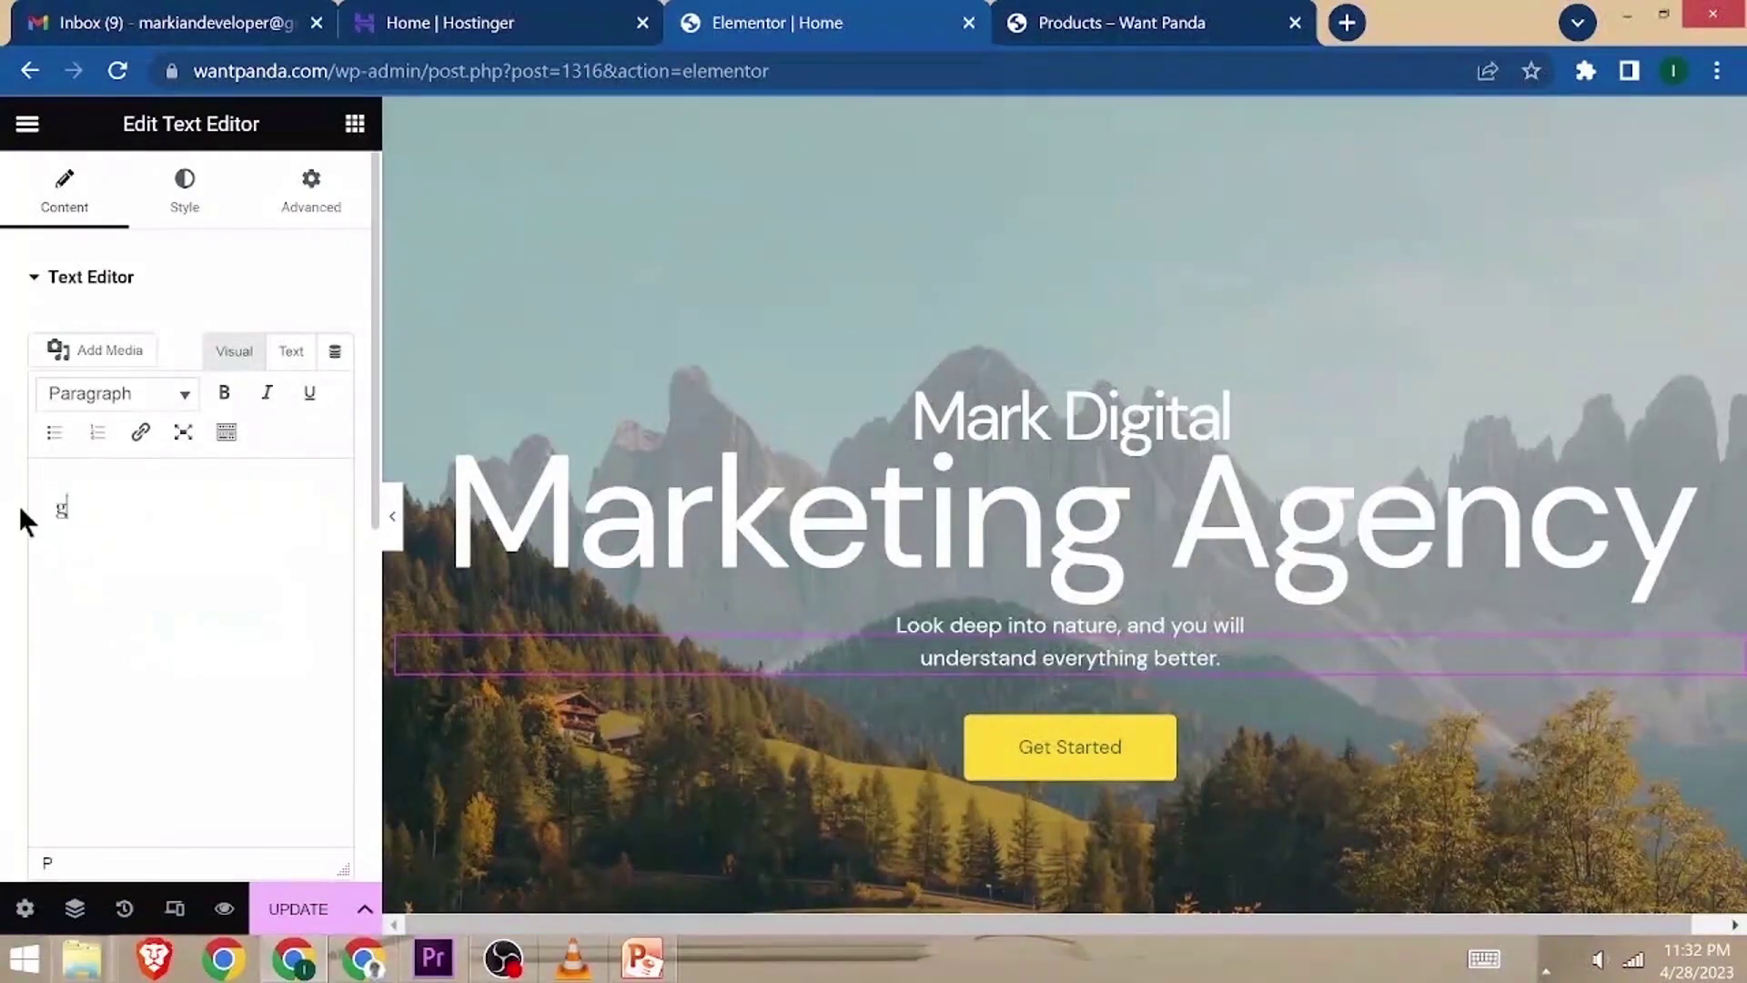
text(reat ways to promote your business online)
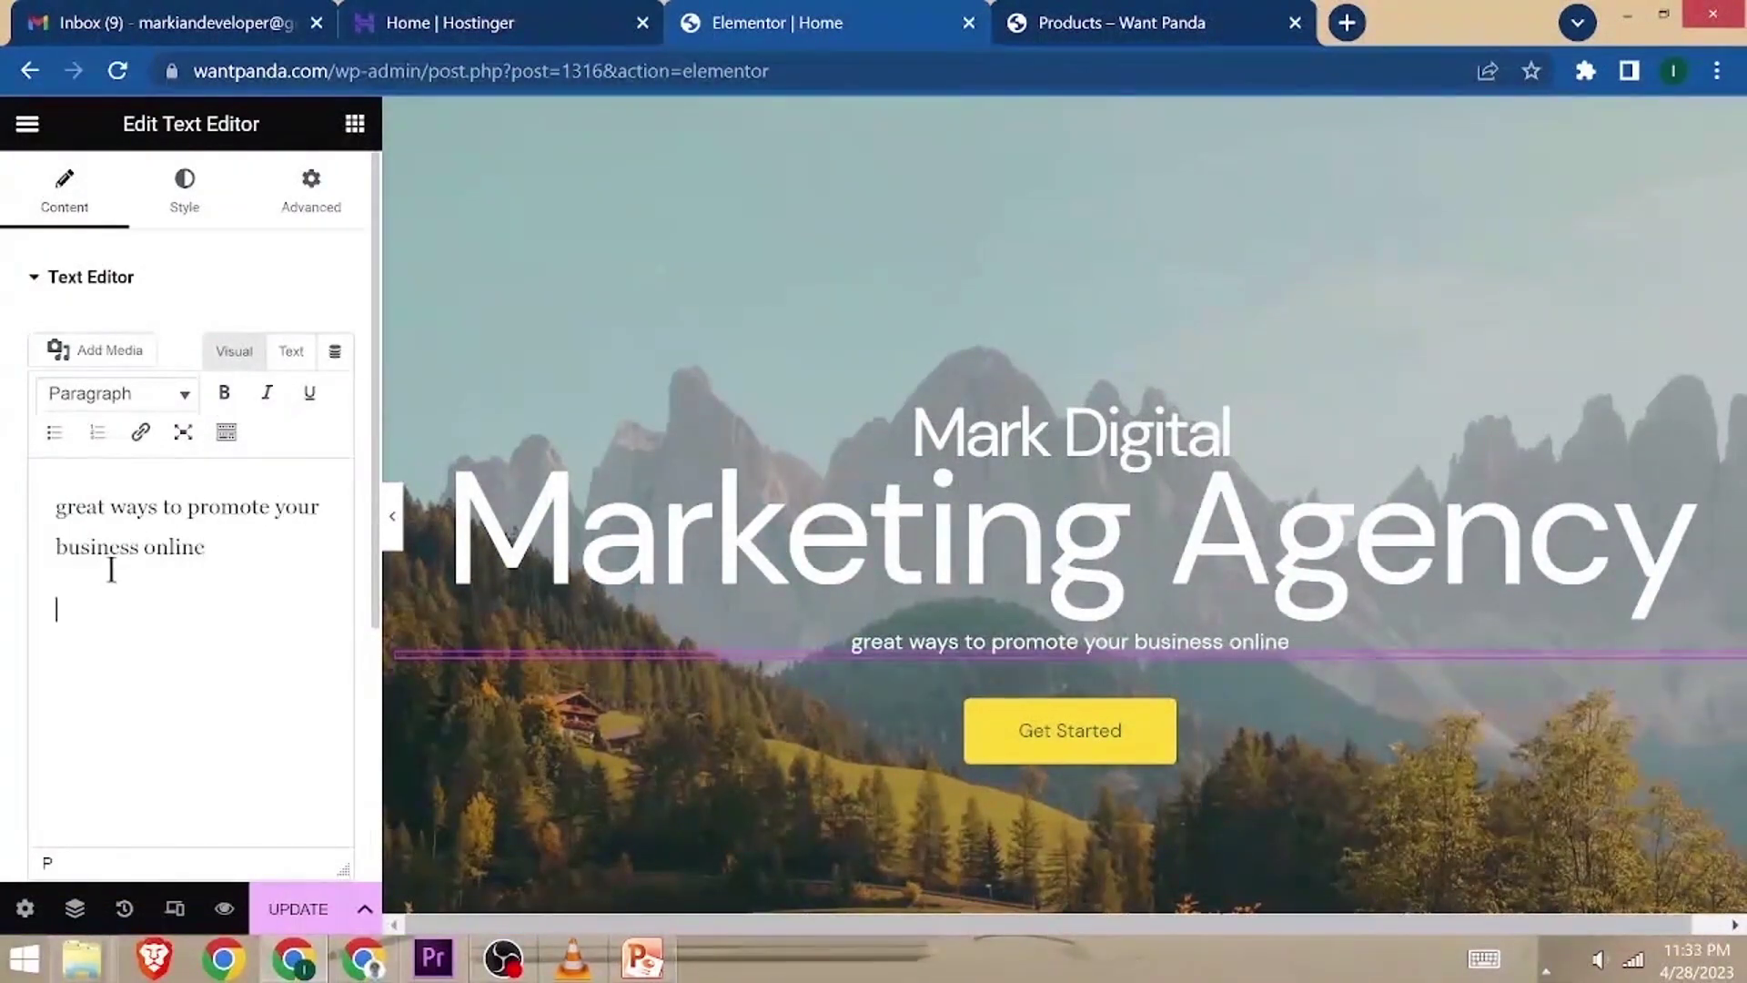
key(Return)
text(take advantage of business websites)
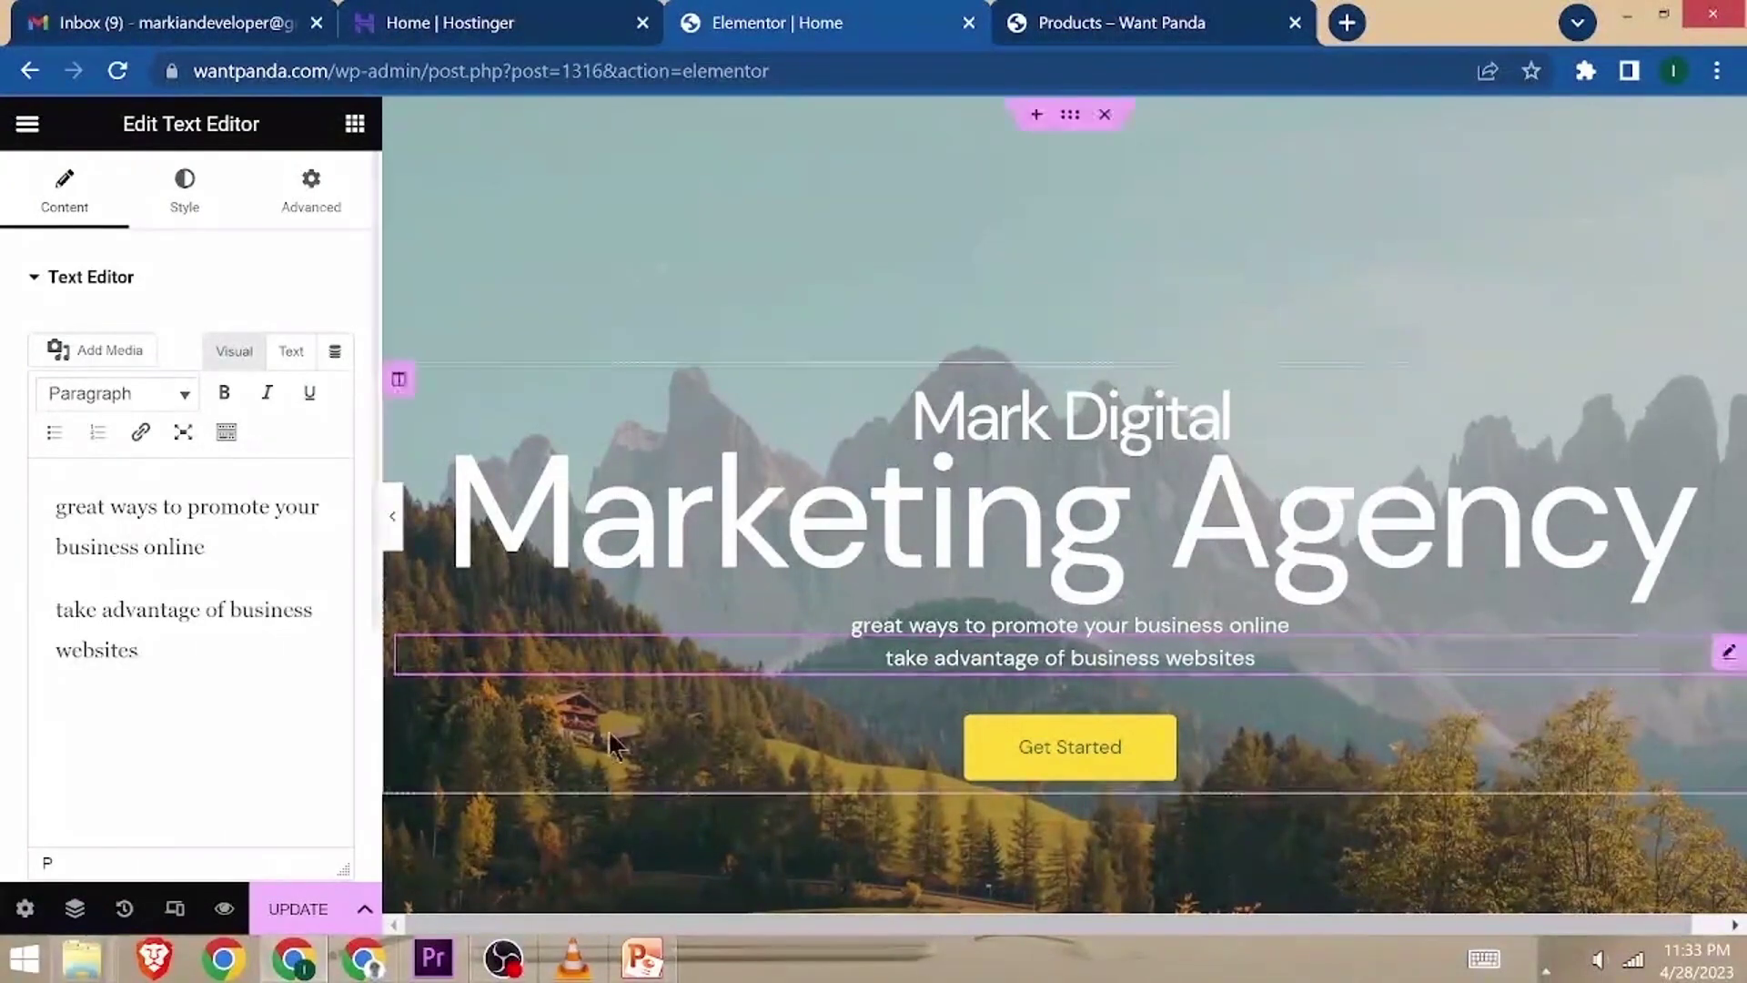
scroll(829, 492, down, 4)
scroll(904, 772, up, 4)
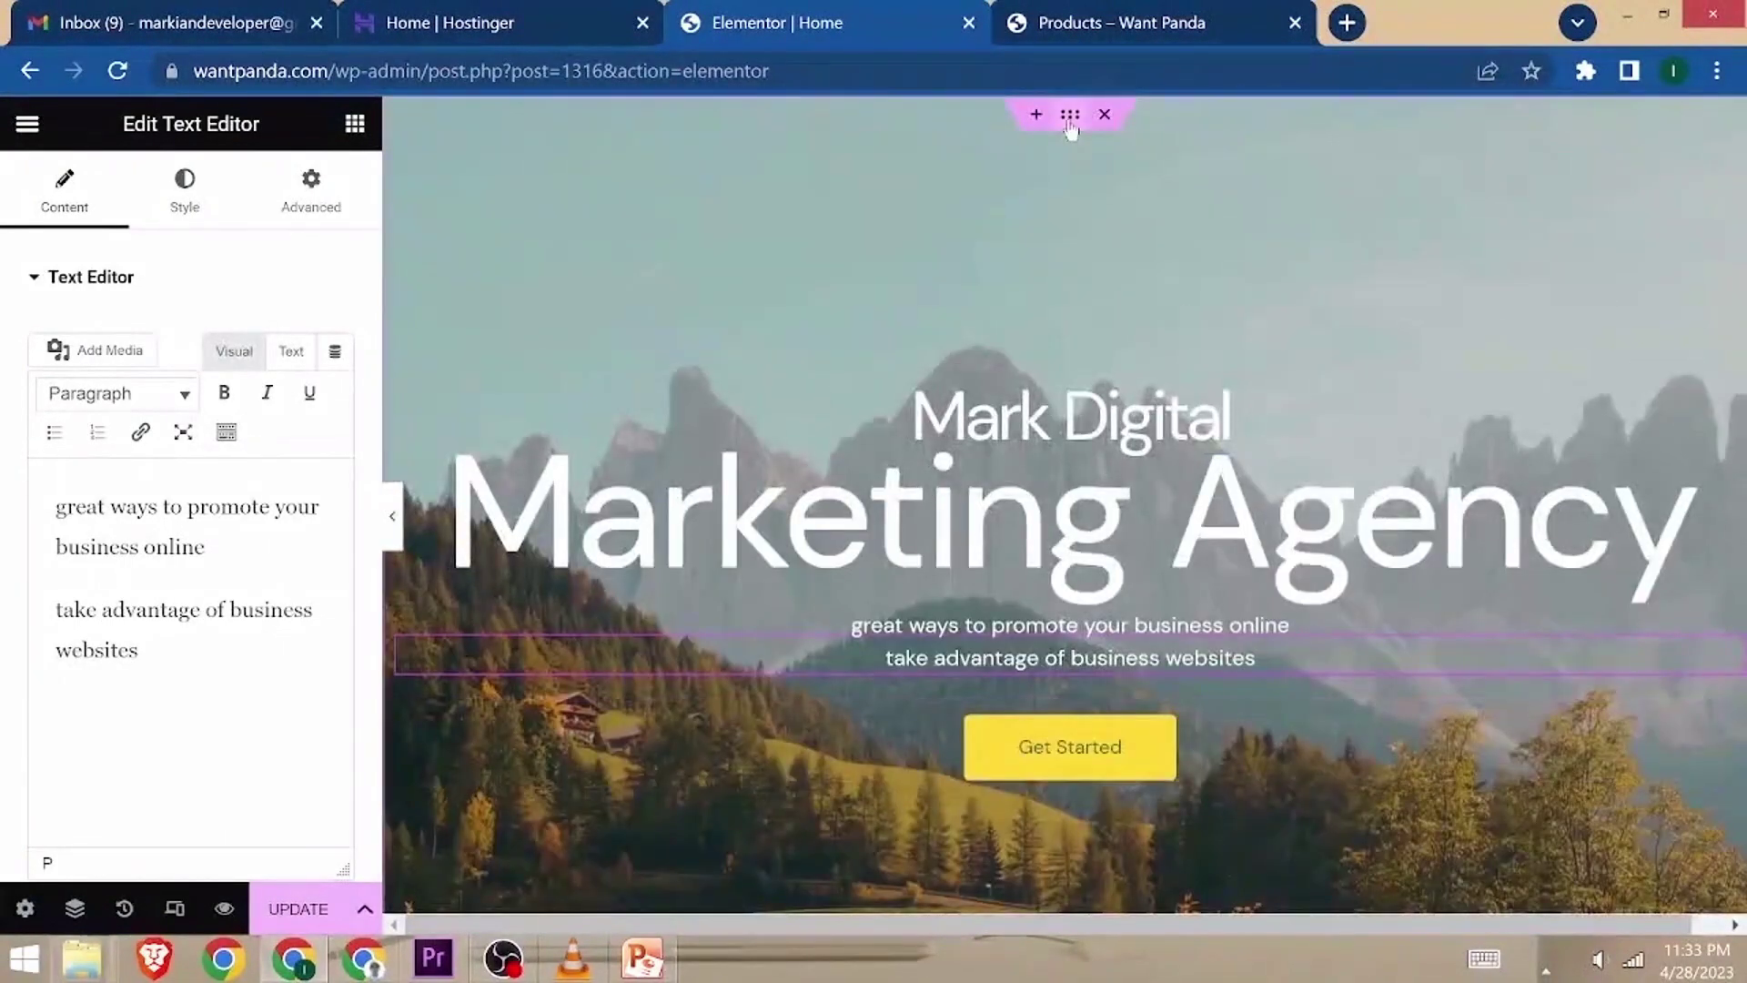
Set the hero section's background image to the uploaded hands-g13a5adc82_1920 photo
click(1070, 118)
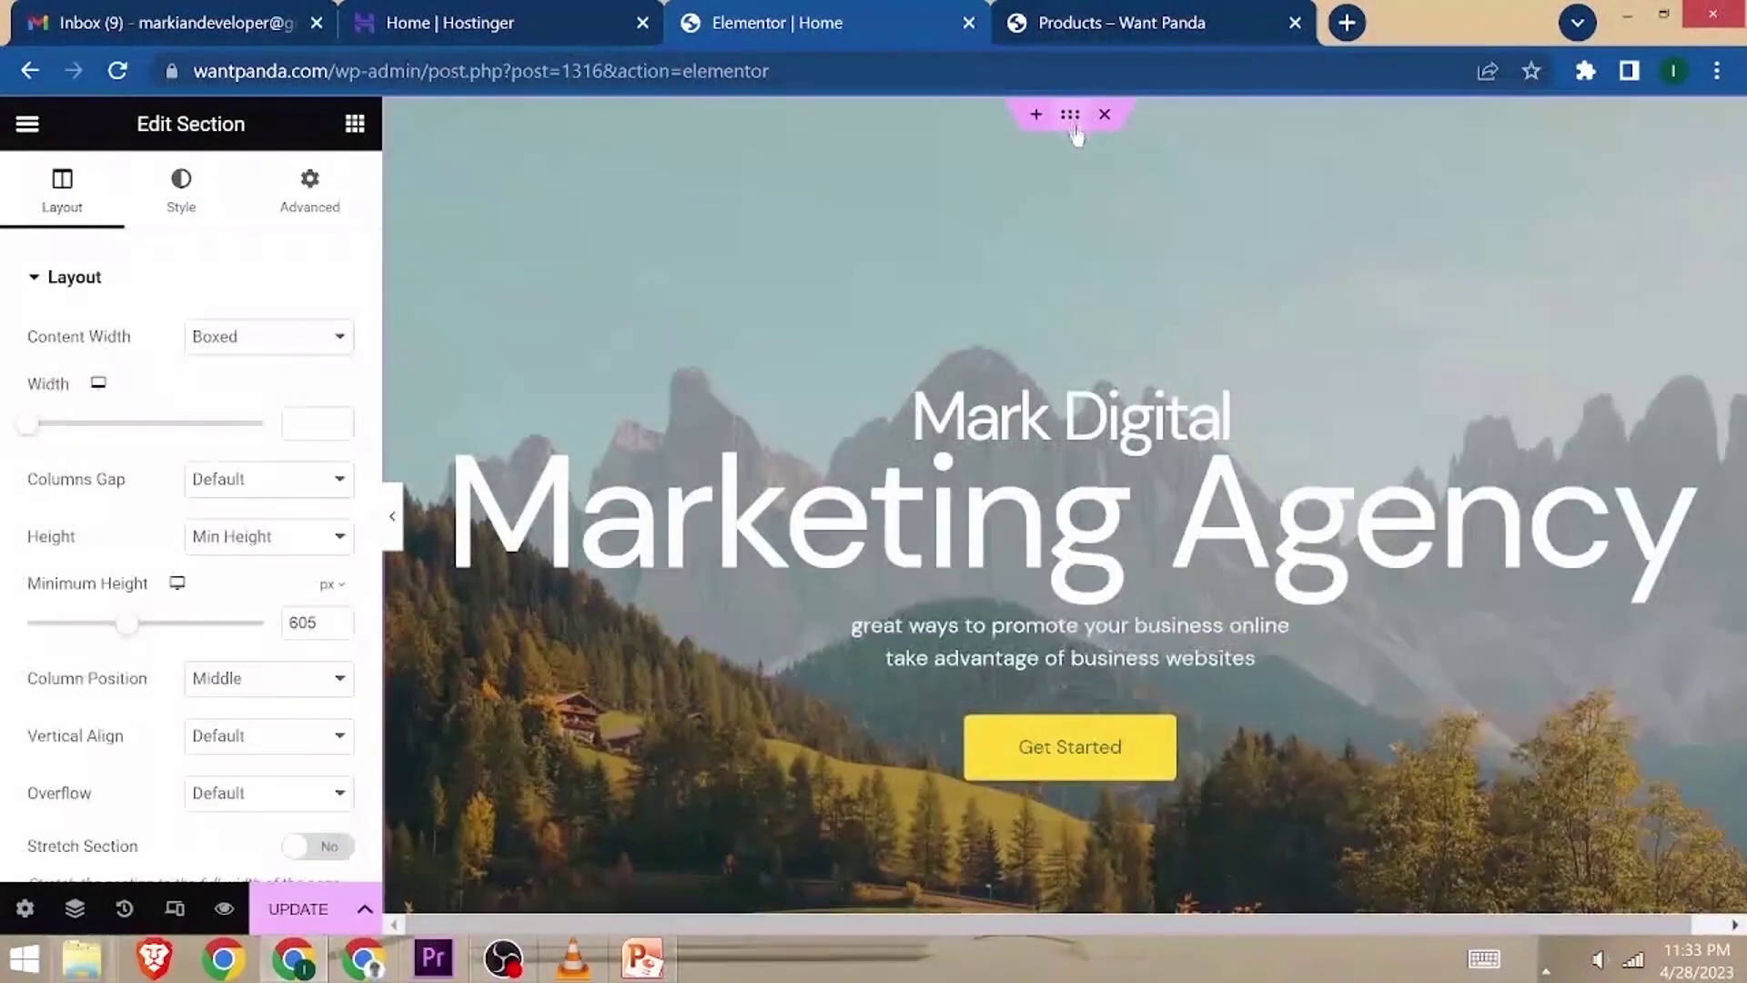
click(195, 192)
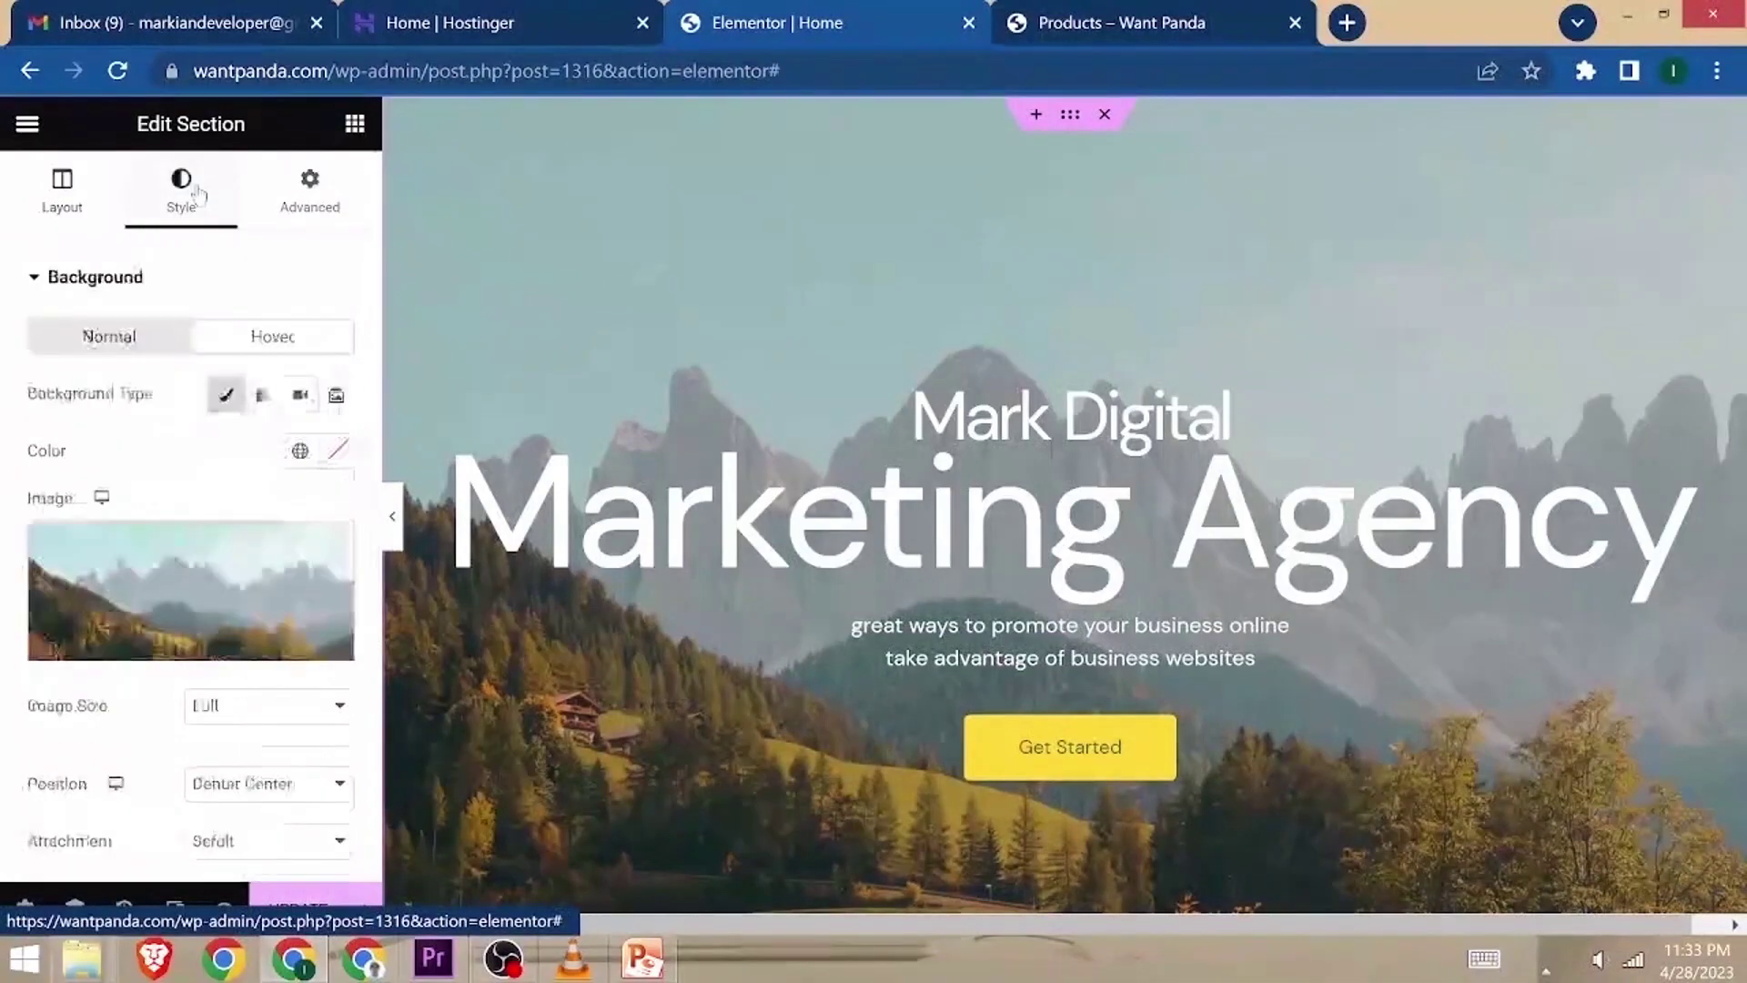
click(196, 546)
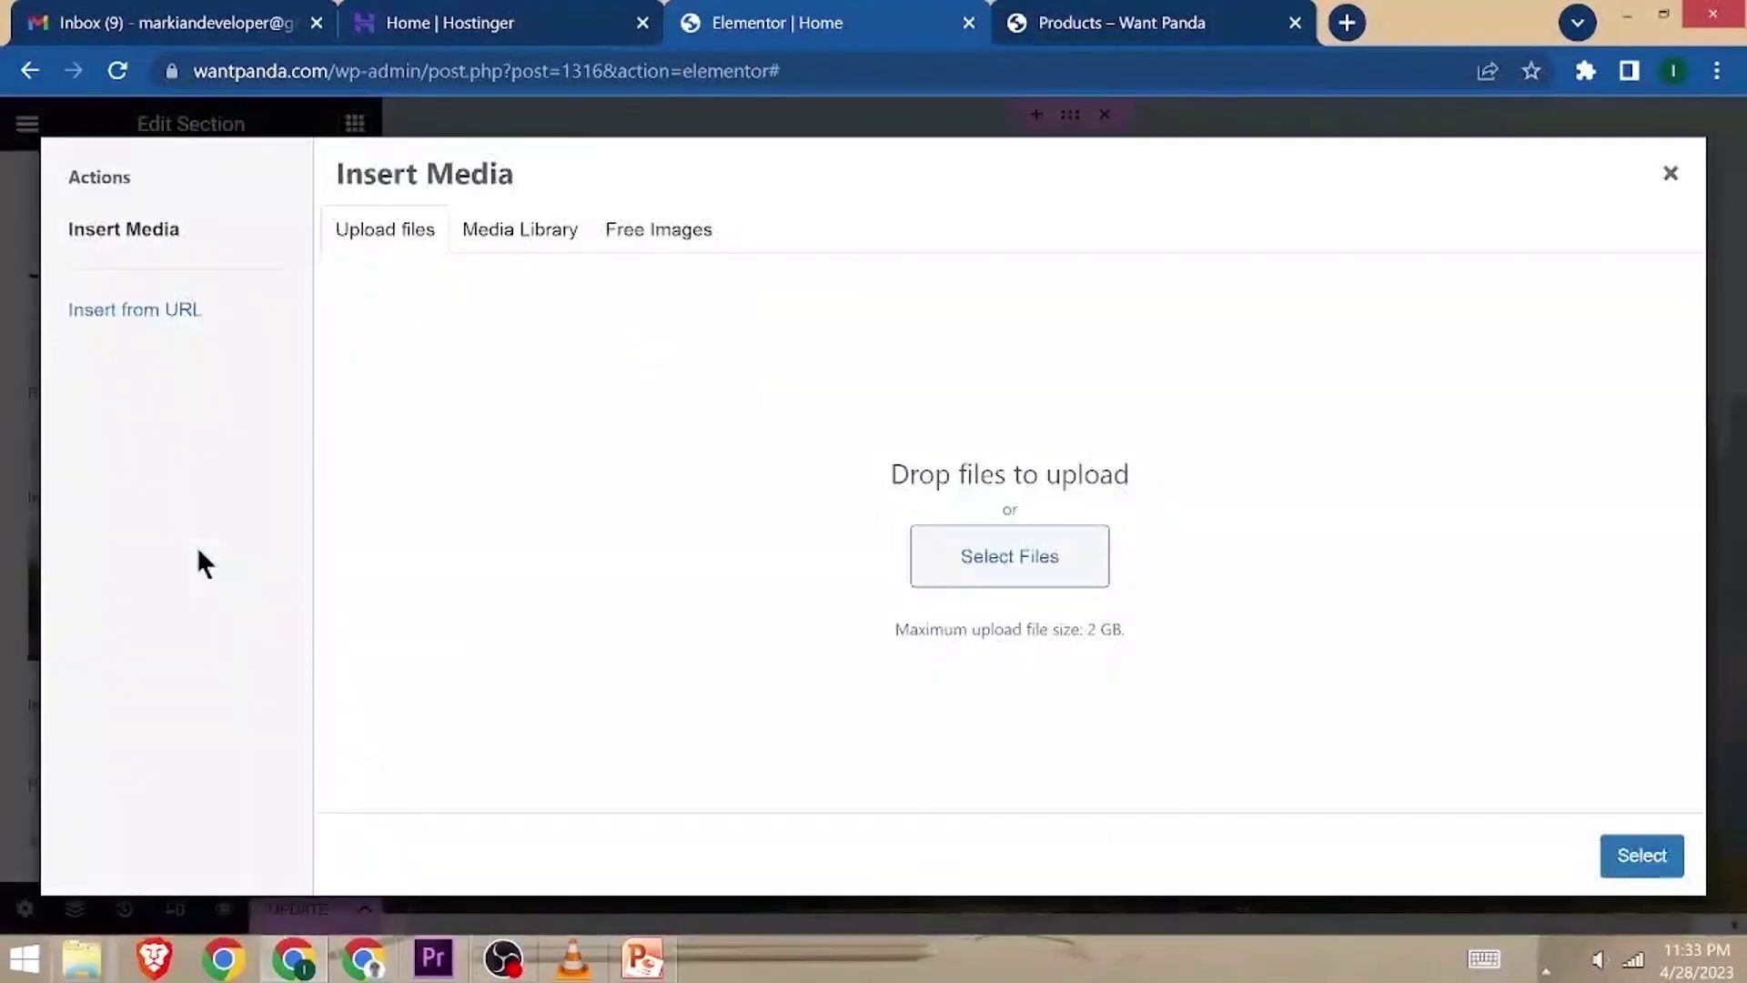
click(1041, 557)
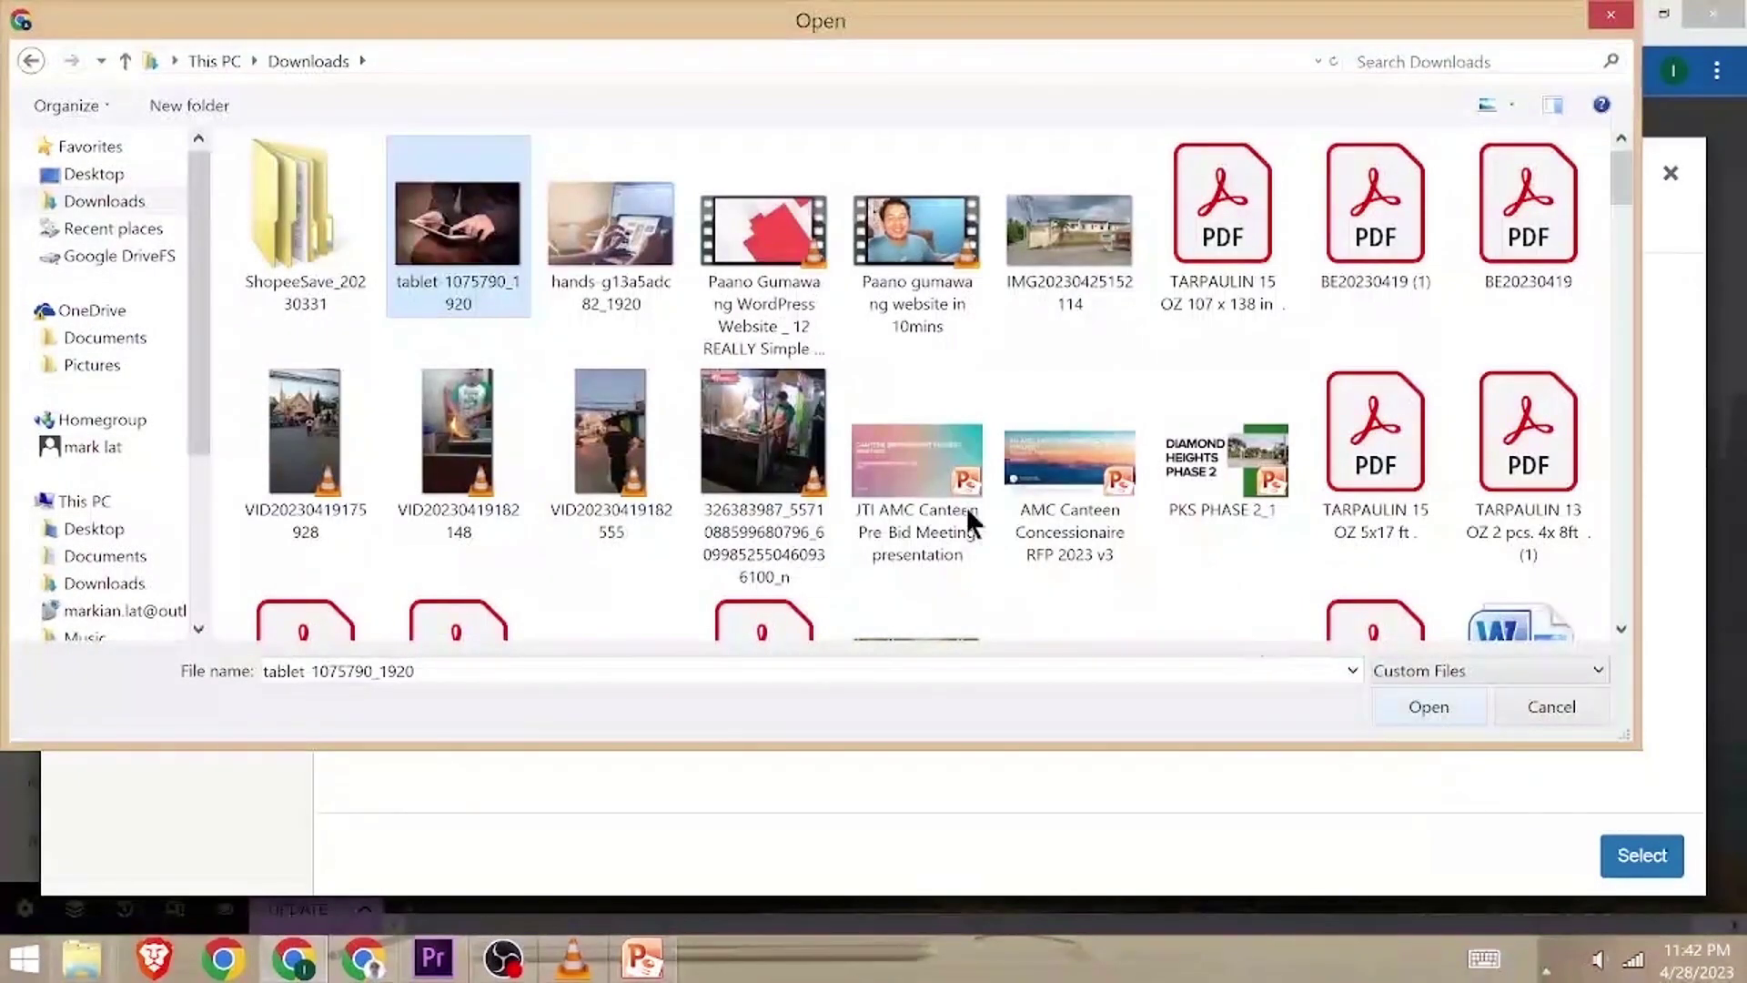
click(627, 255)
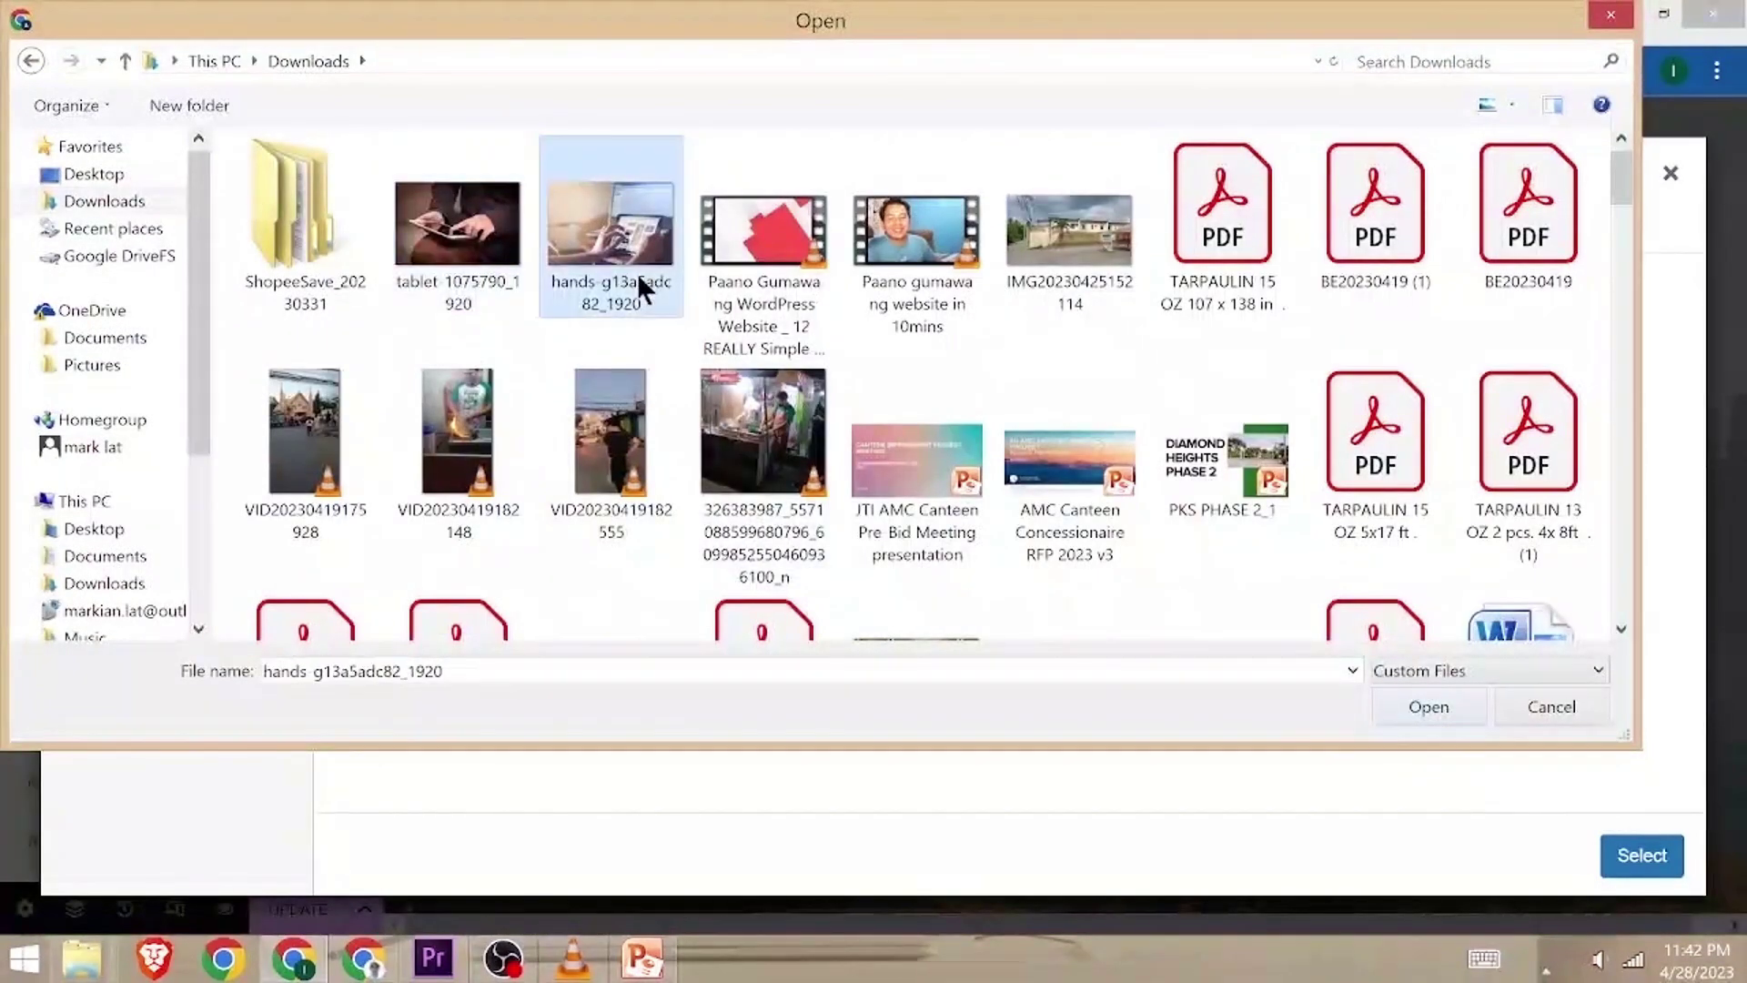
click(1392, 706)
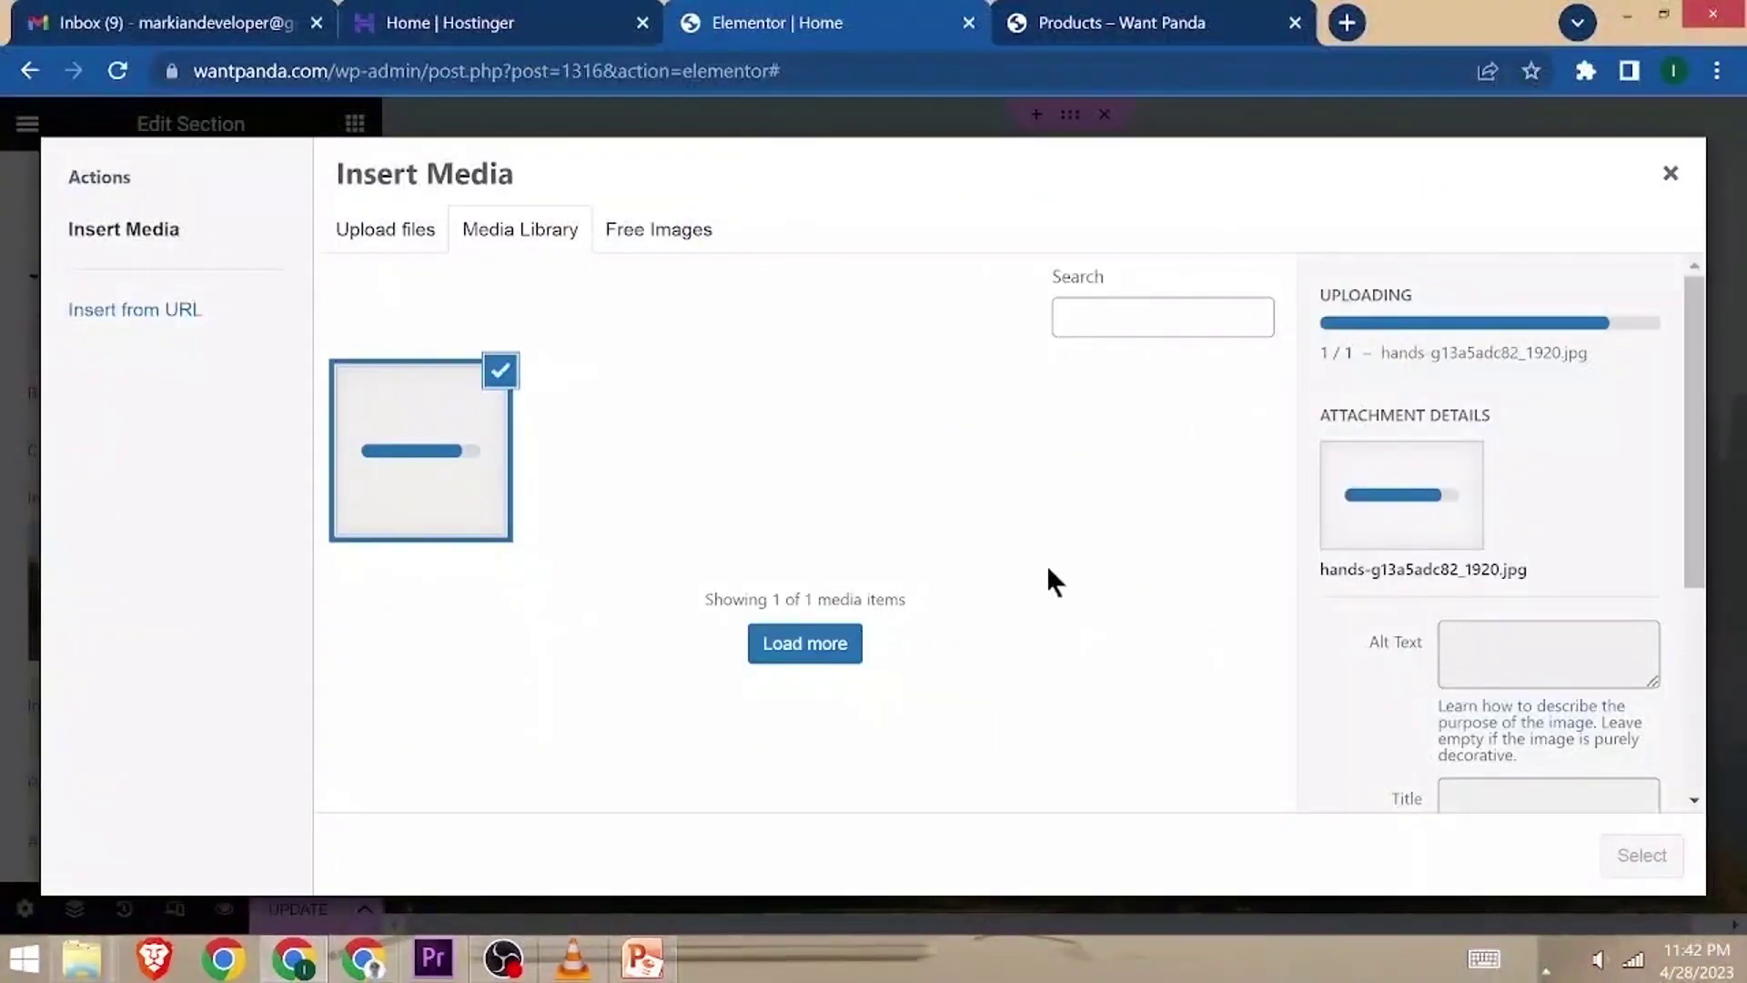
click(1643, 857)
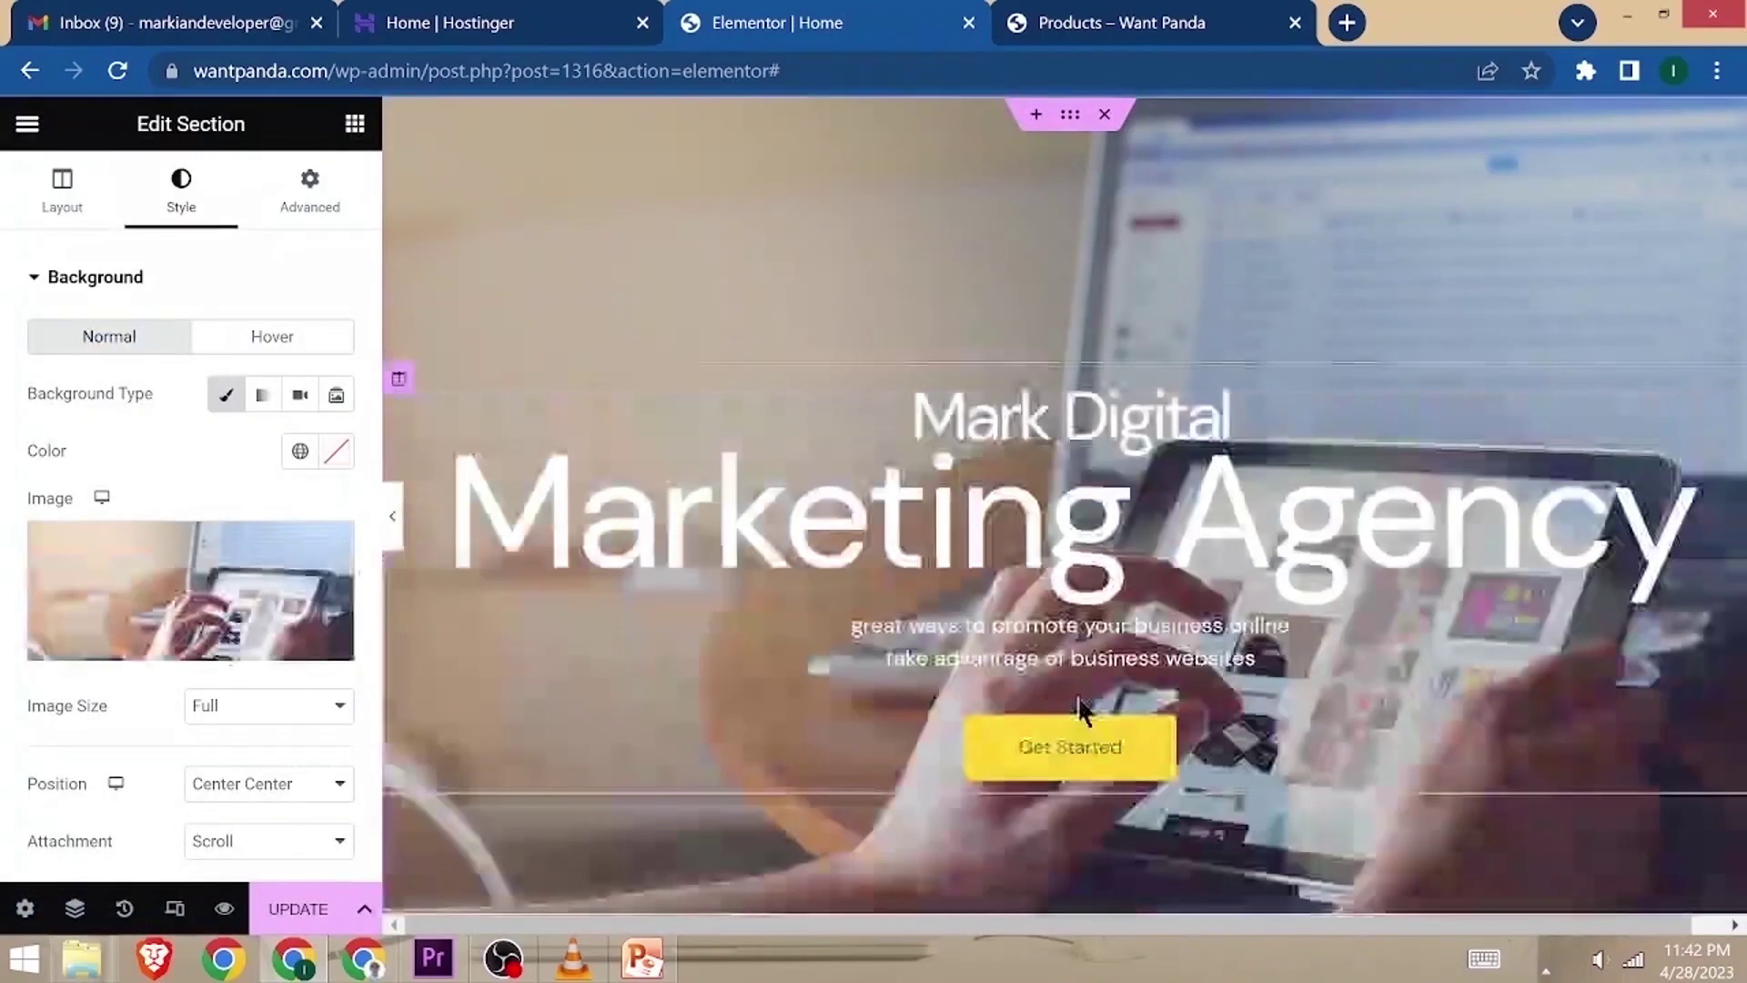
Replace the Web Design card's image with the uploaded tablet-1075790_1920 photo
scroll(1079, 697, down, 10)
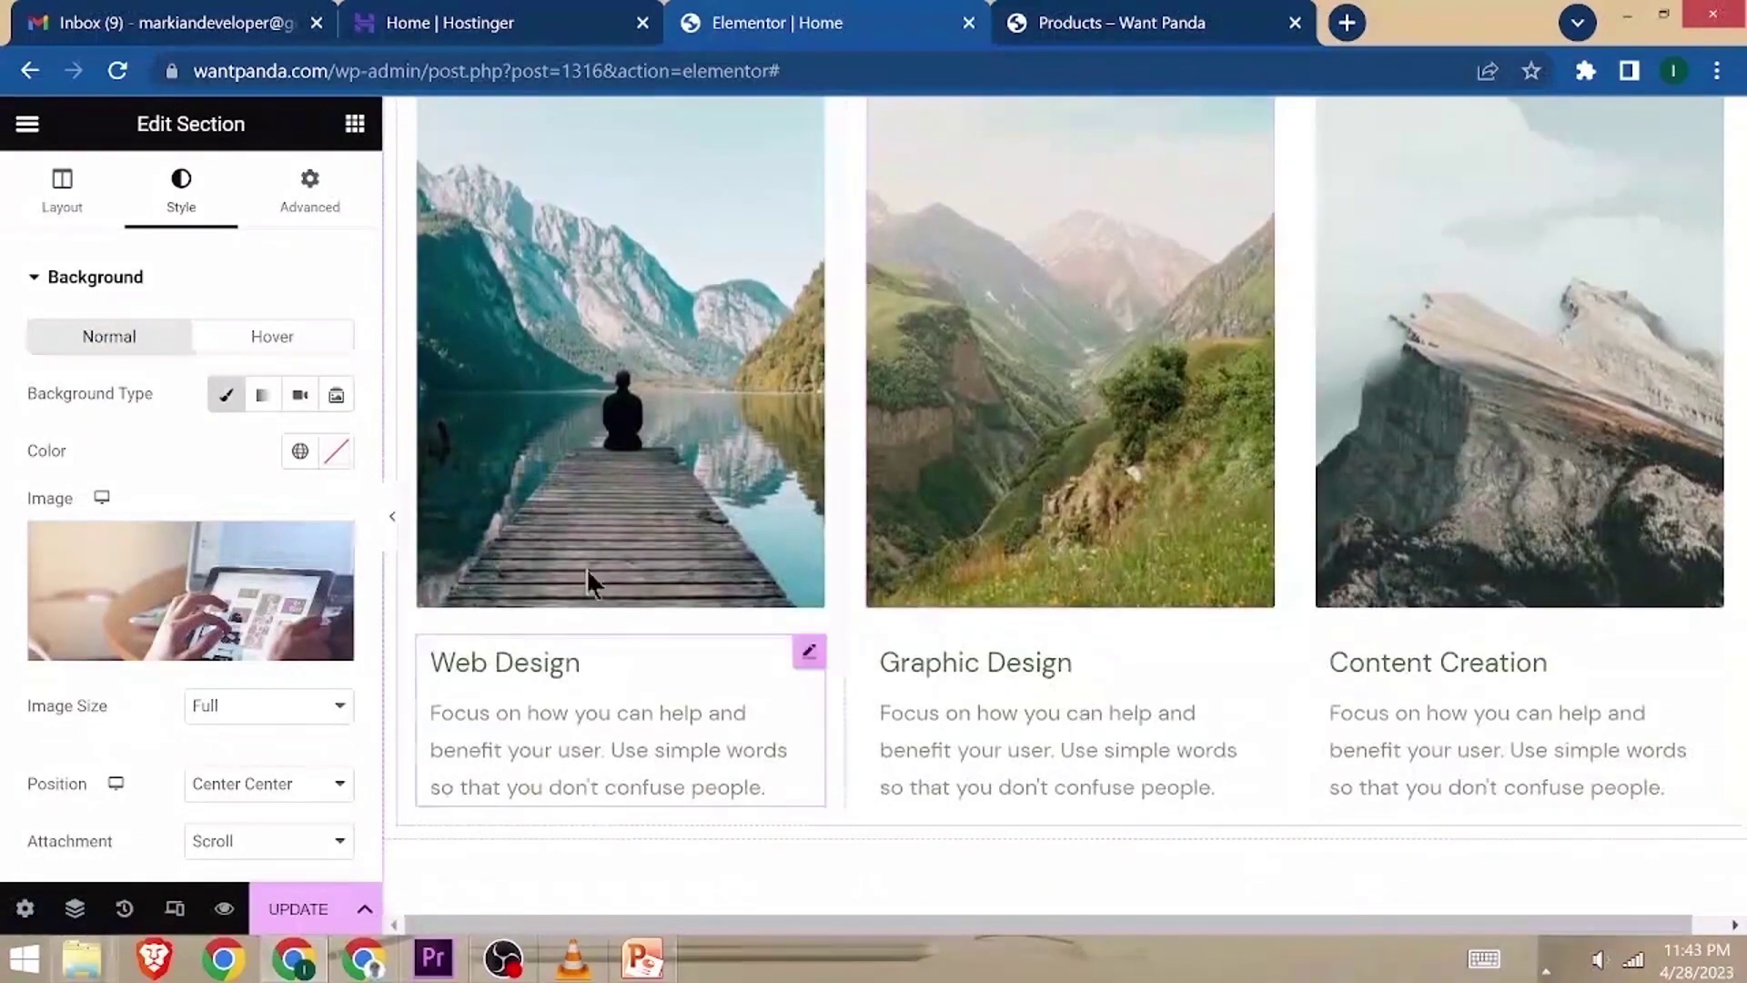
click(641, 493)
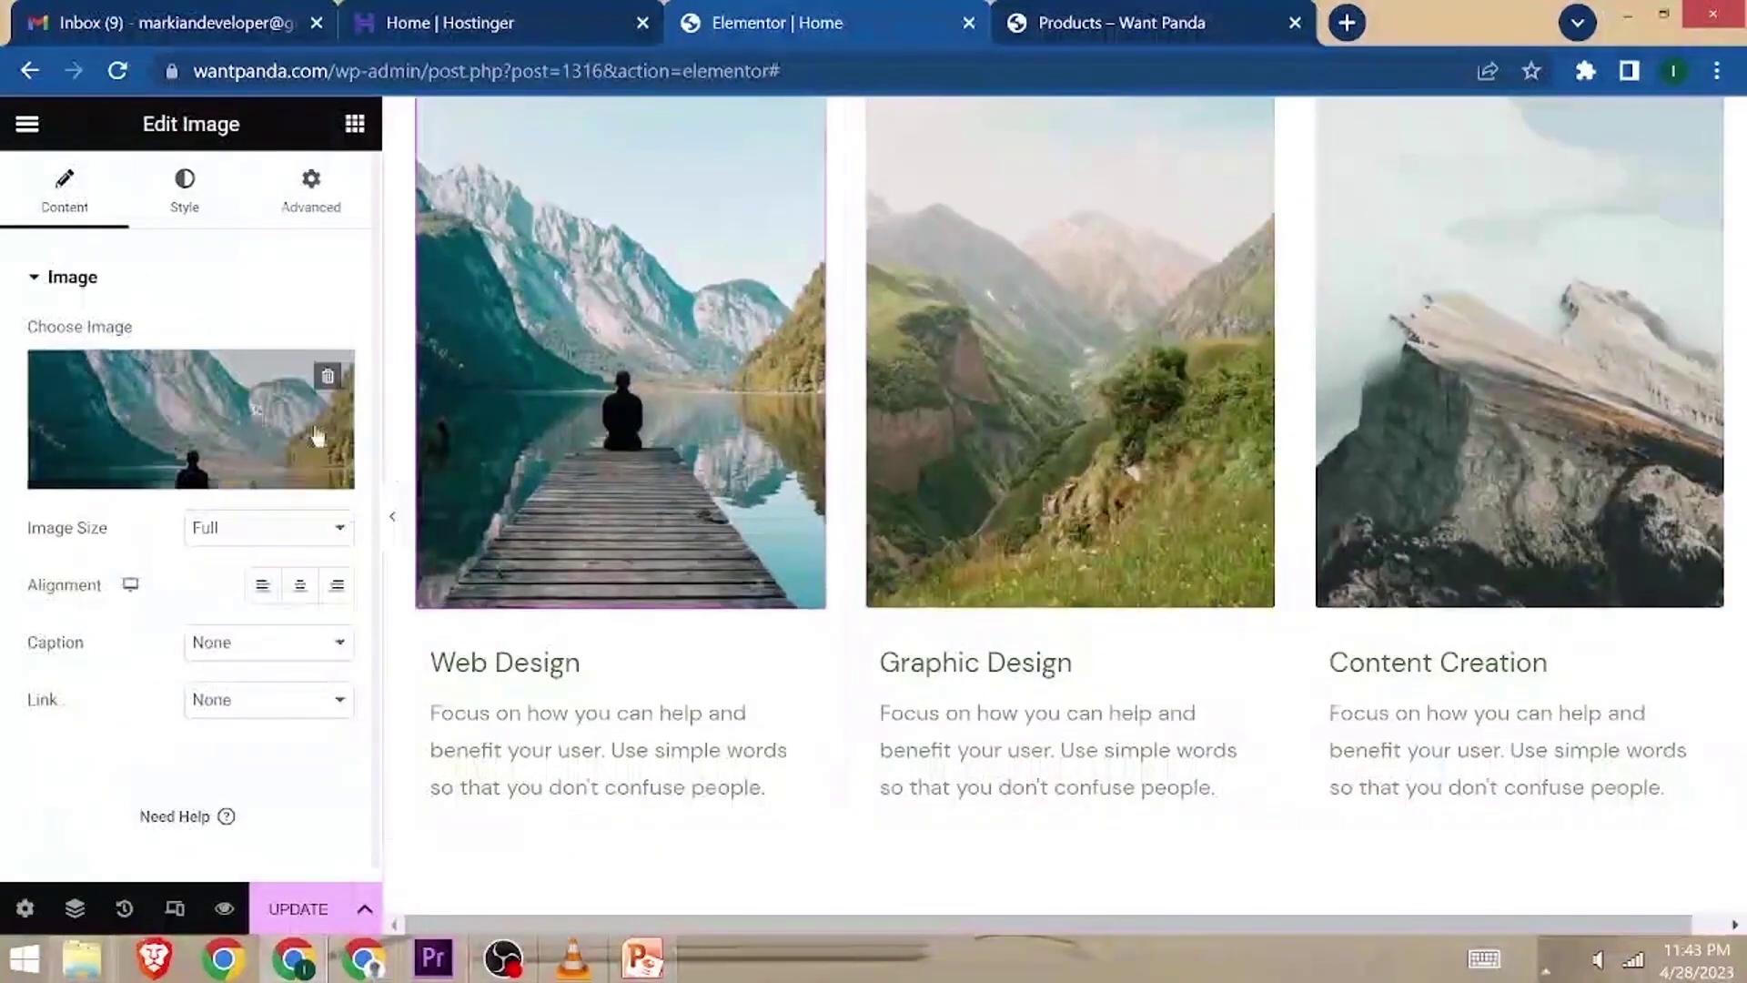
click(253, 407)
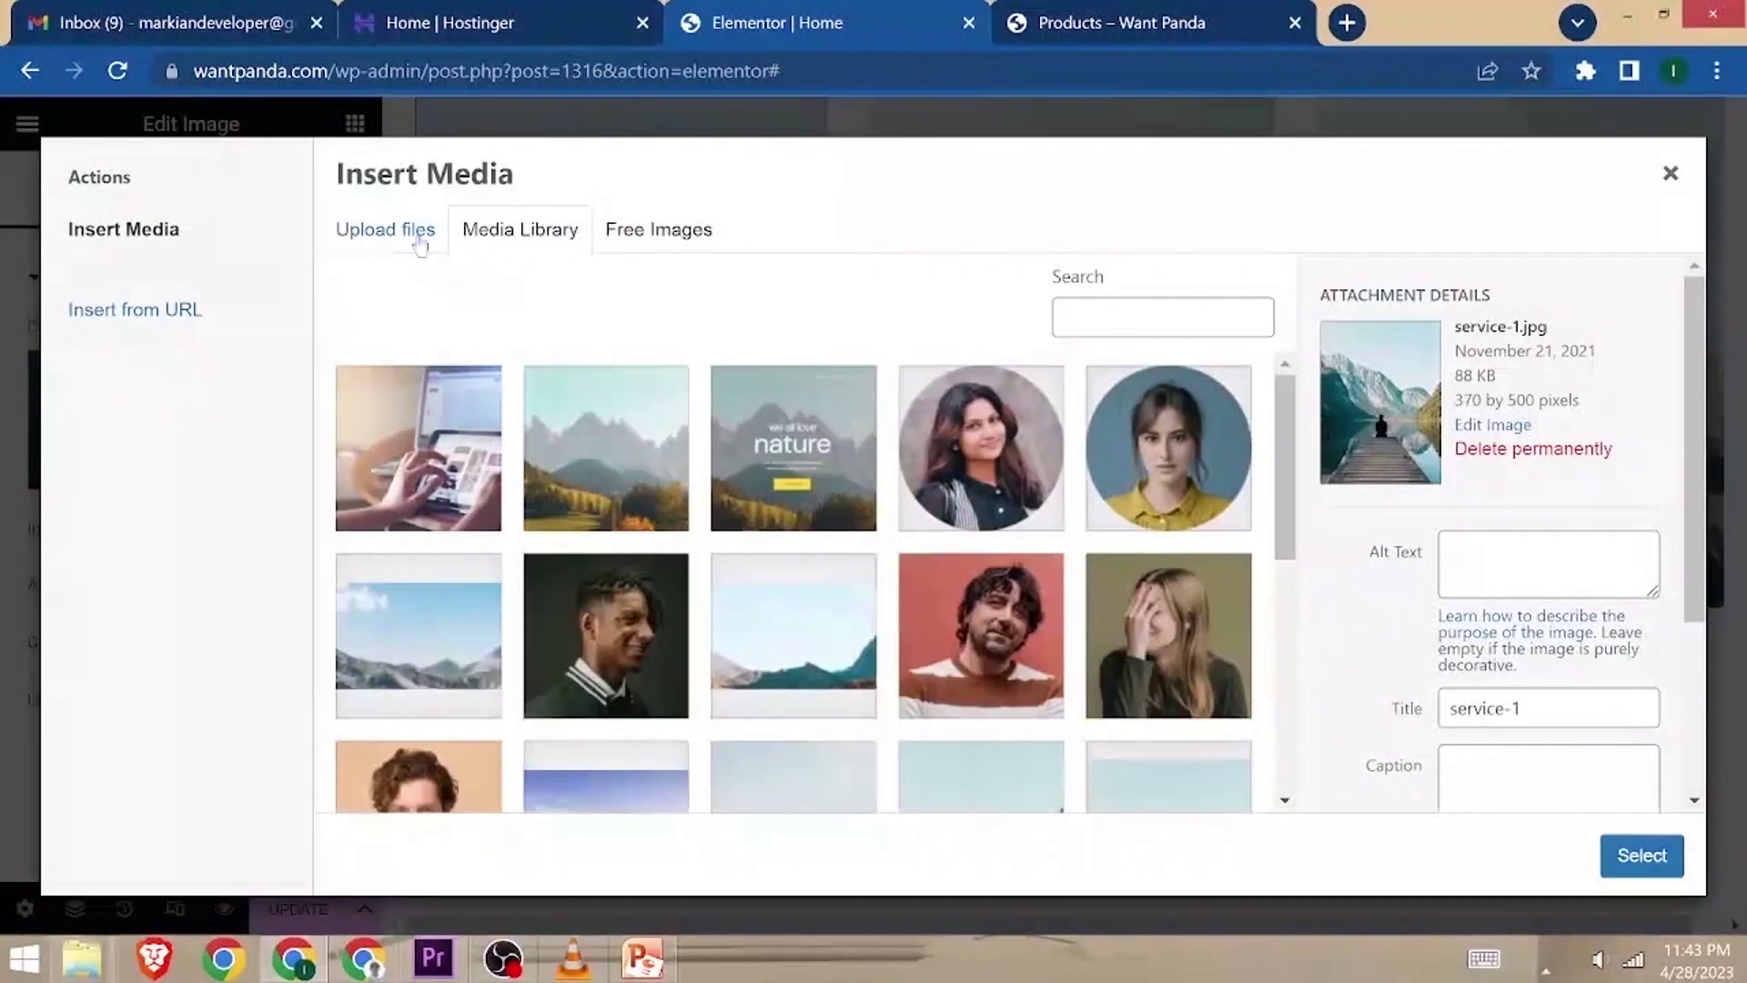
click(424, 241)
click(987, 544)
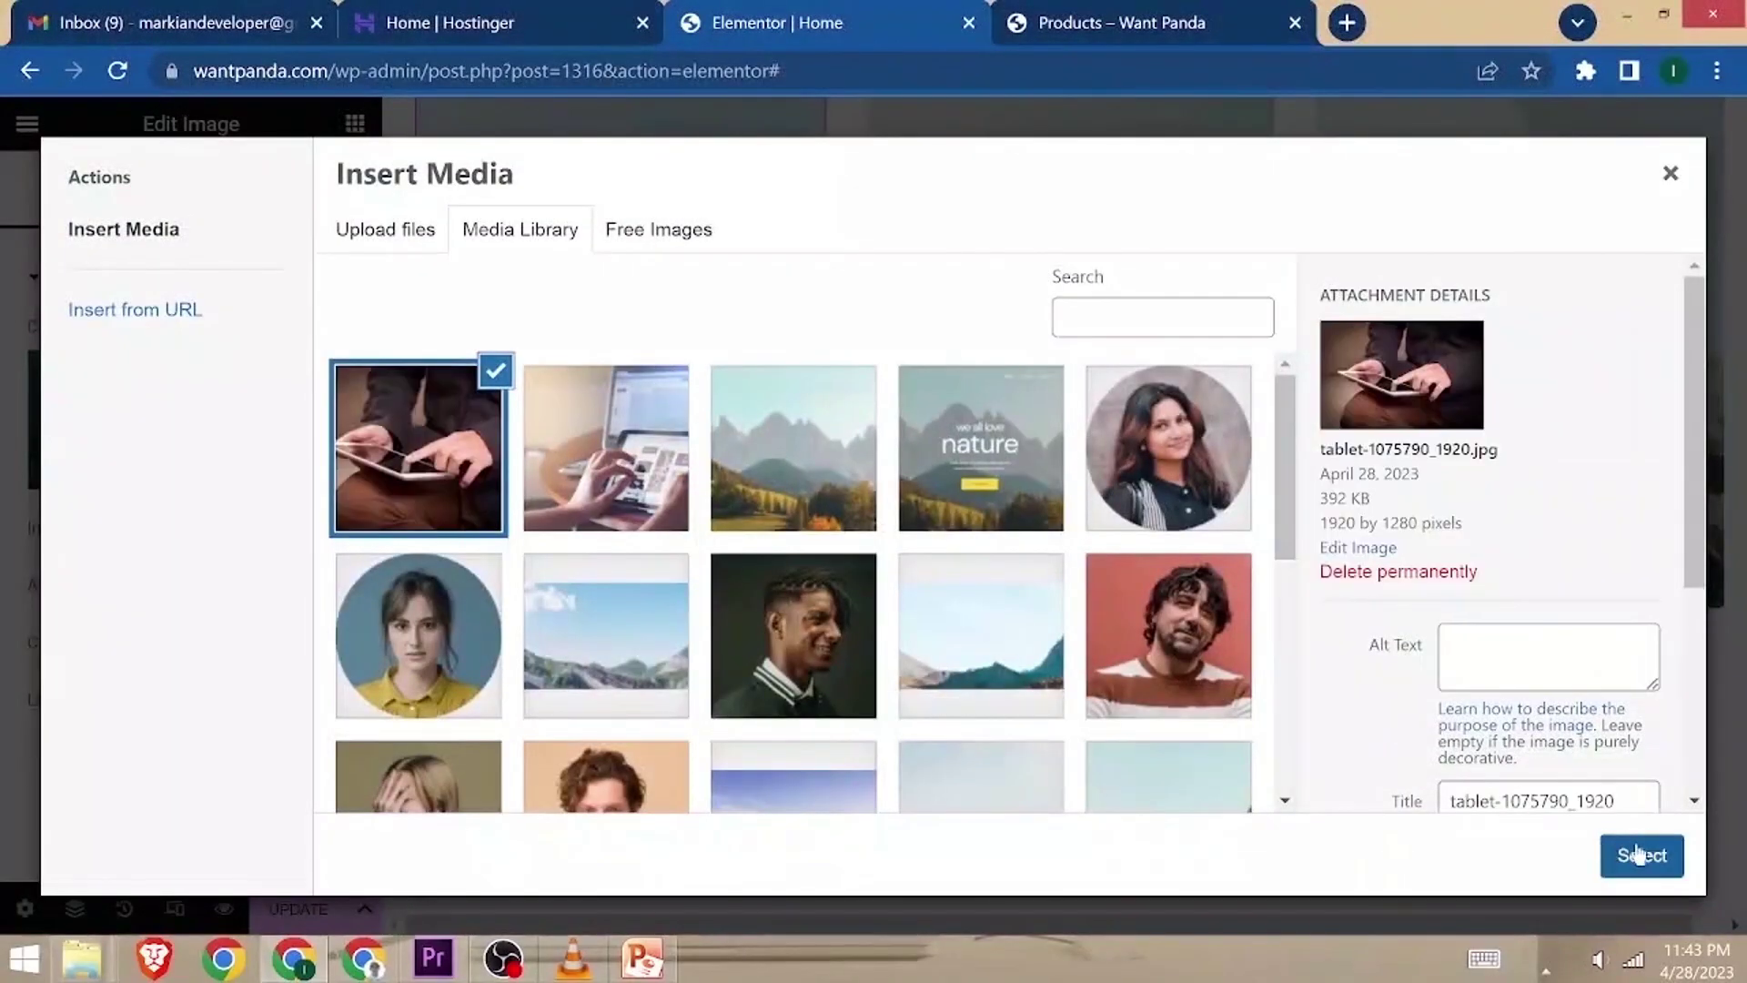
click(1636, 846)
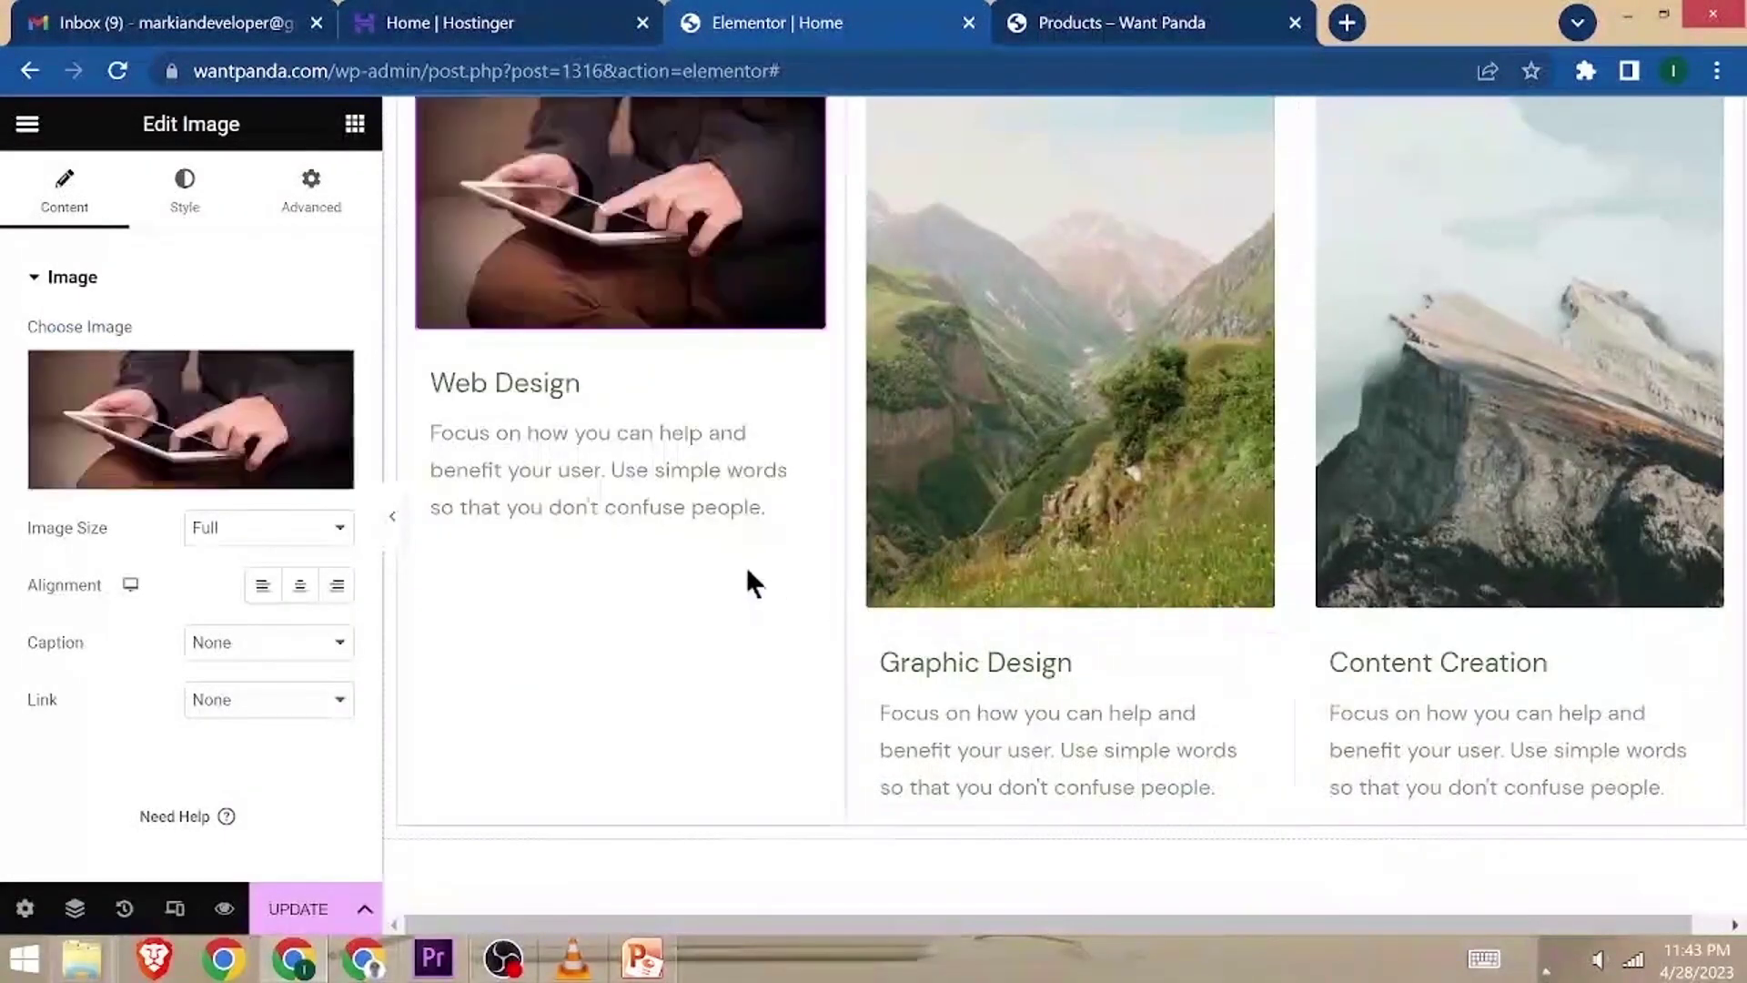
scroll(748, 574, up, 3)
scroll(661, 578, down, 2)
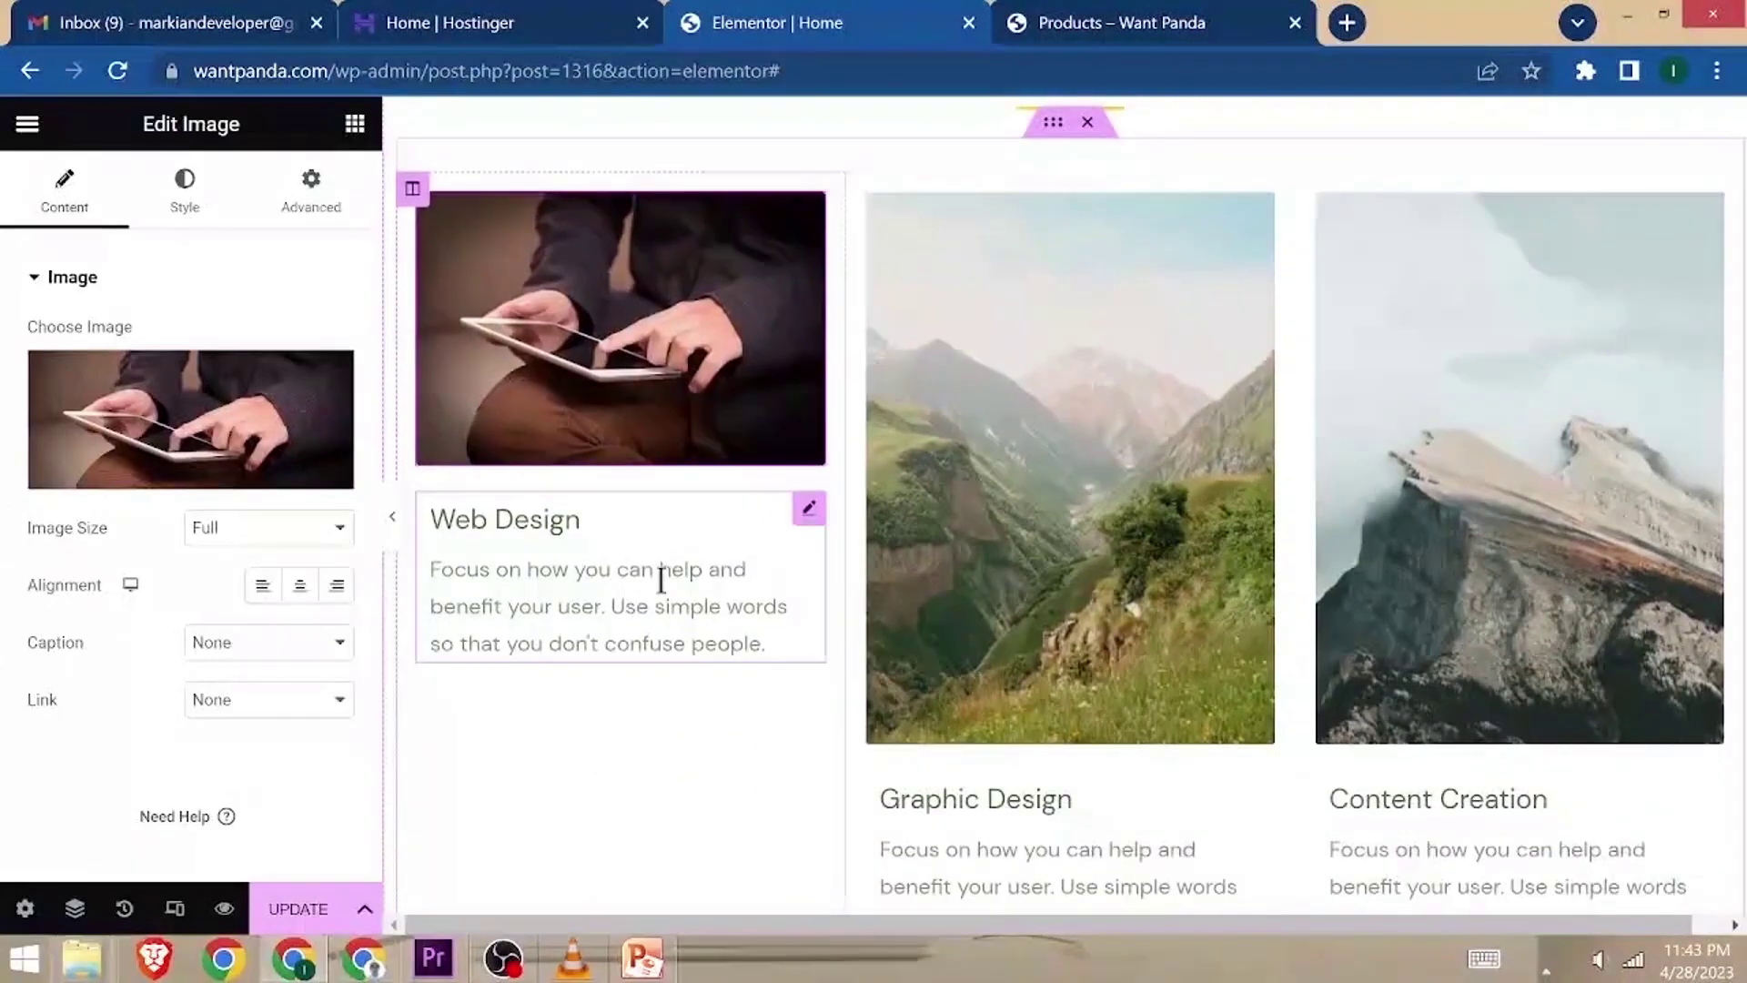
click(507, 521)
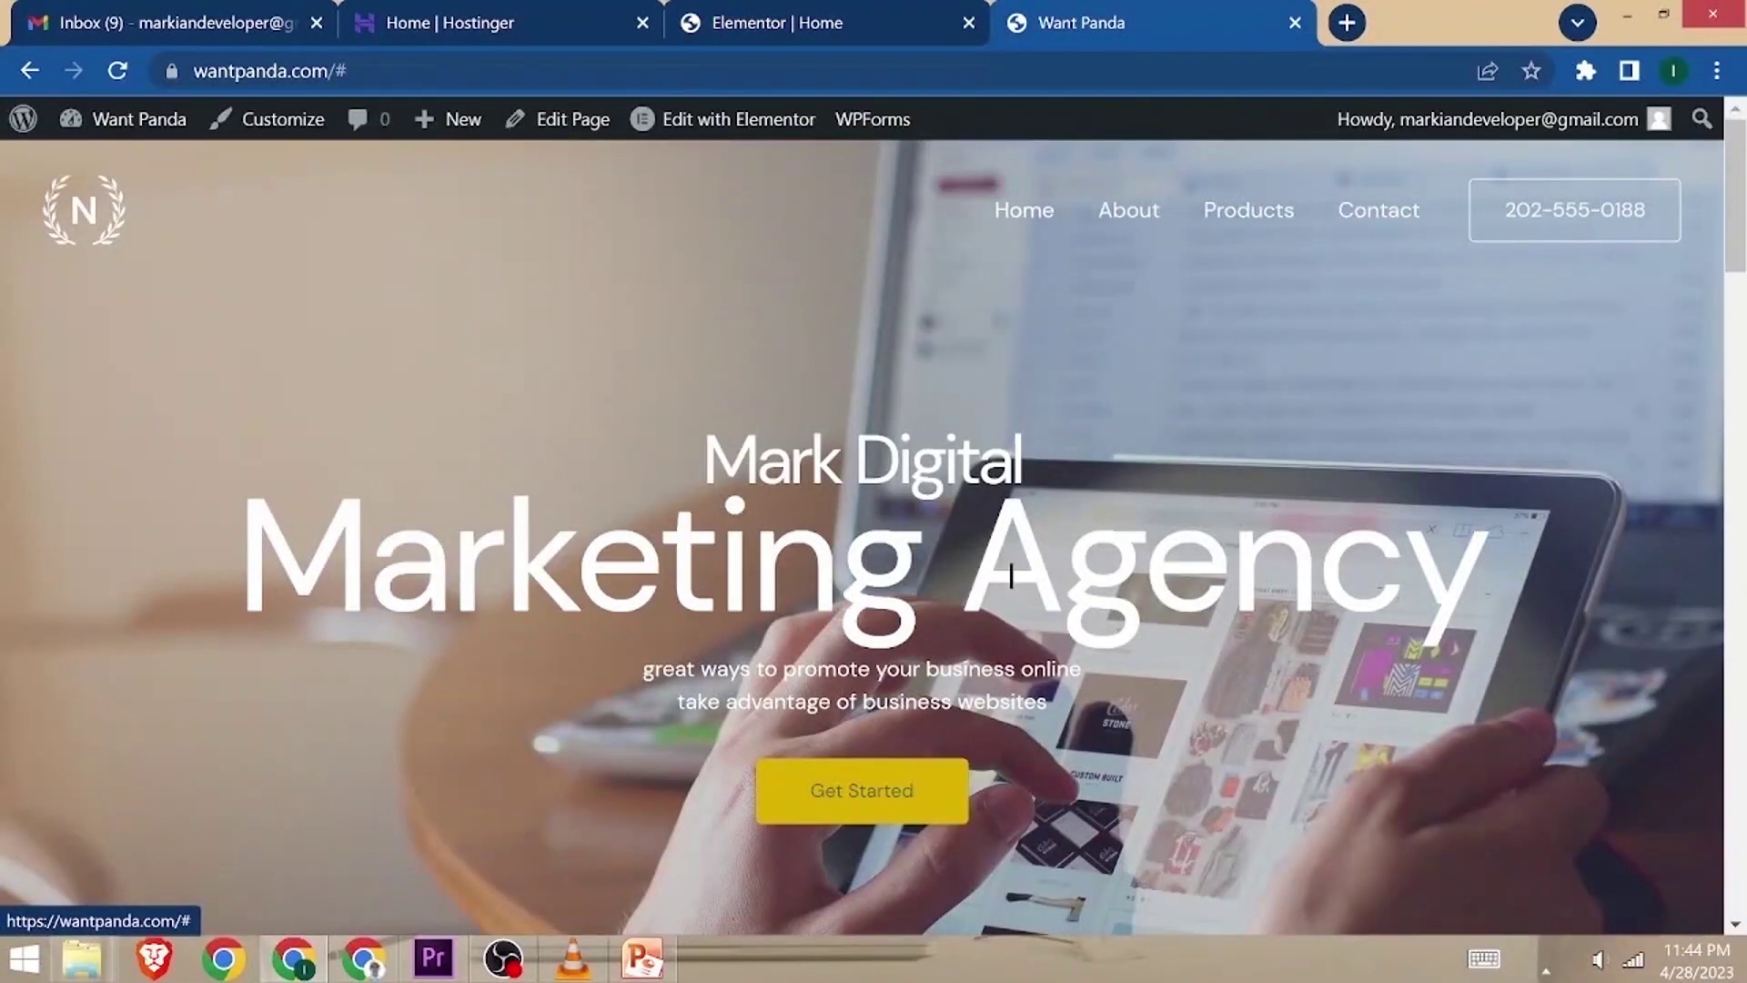
click(1362, 211)
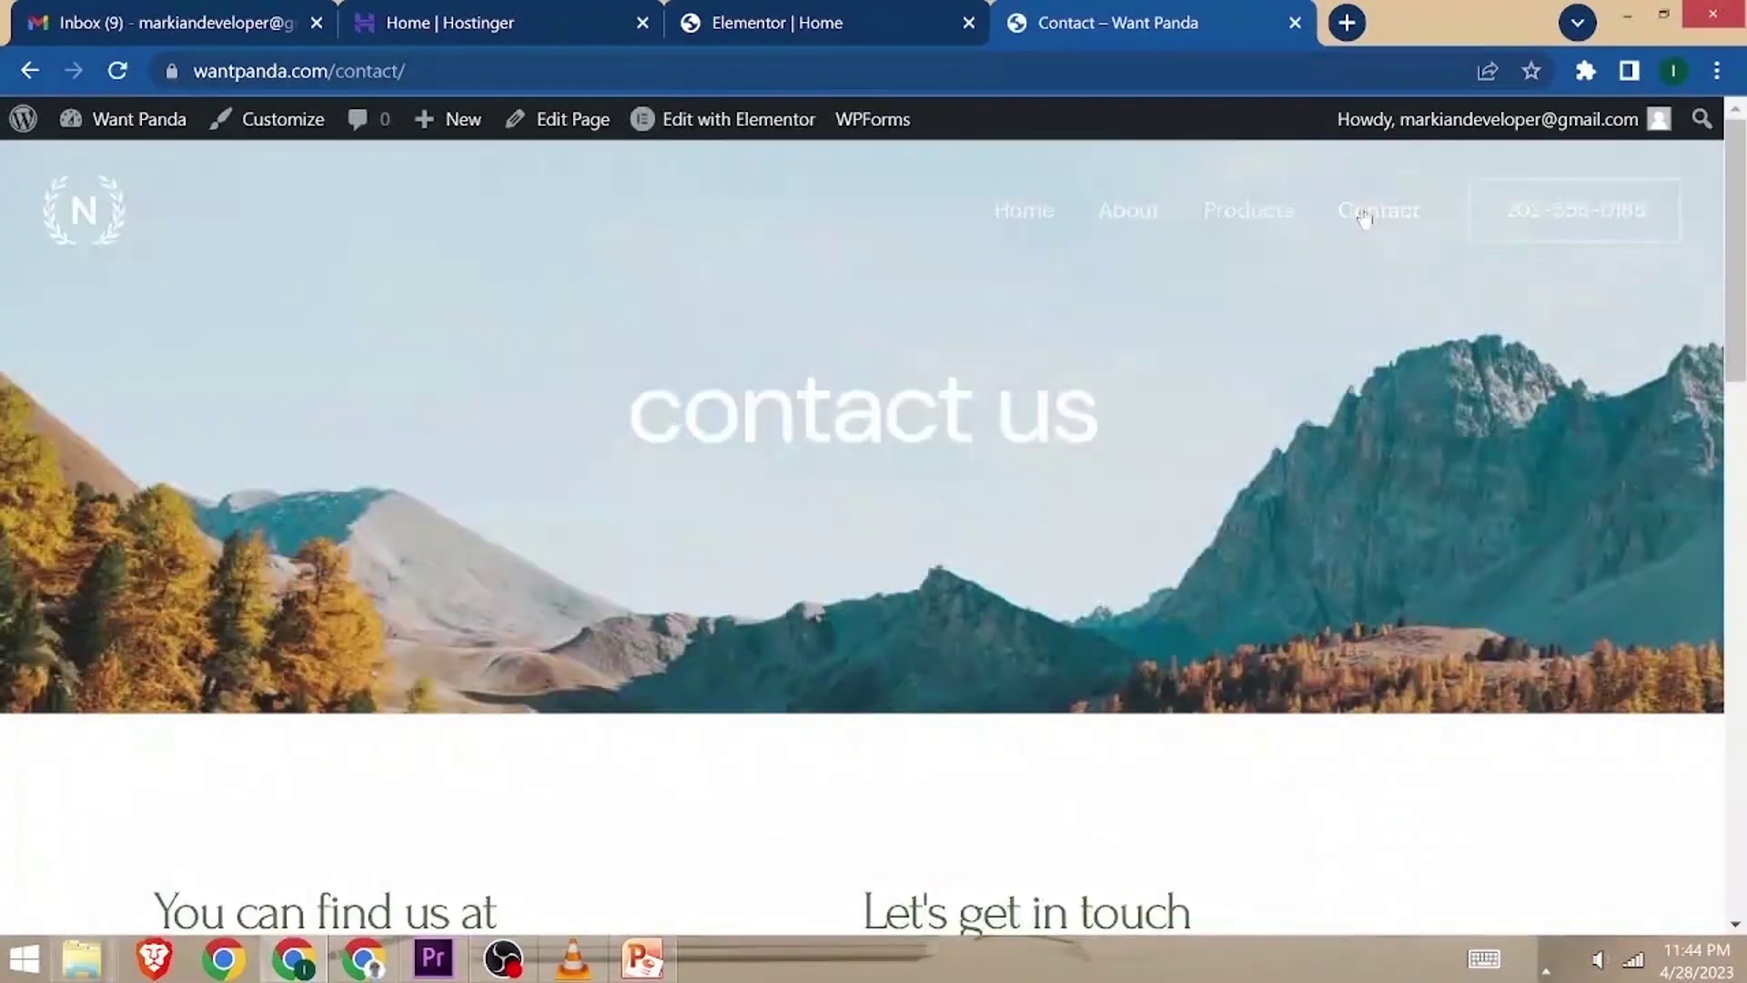
click(560, 71)
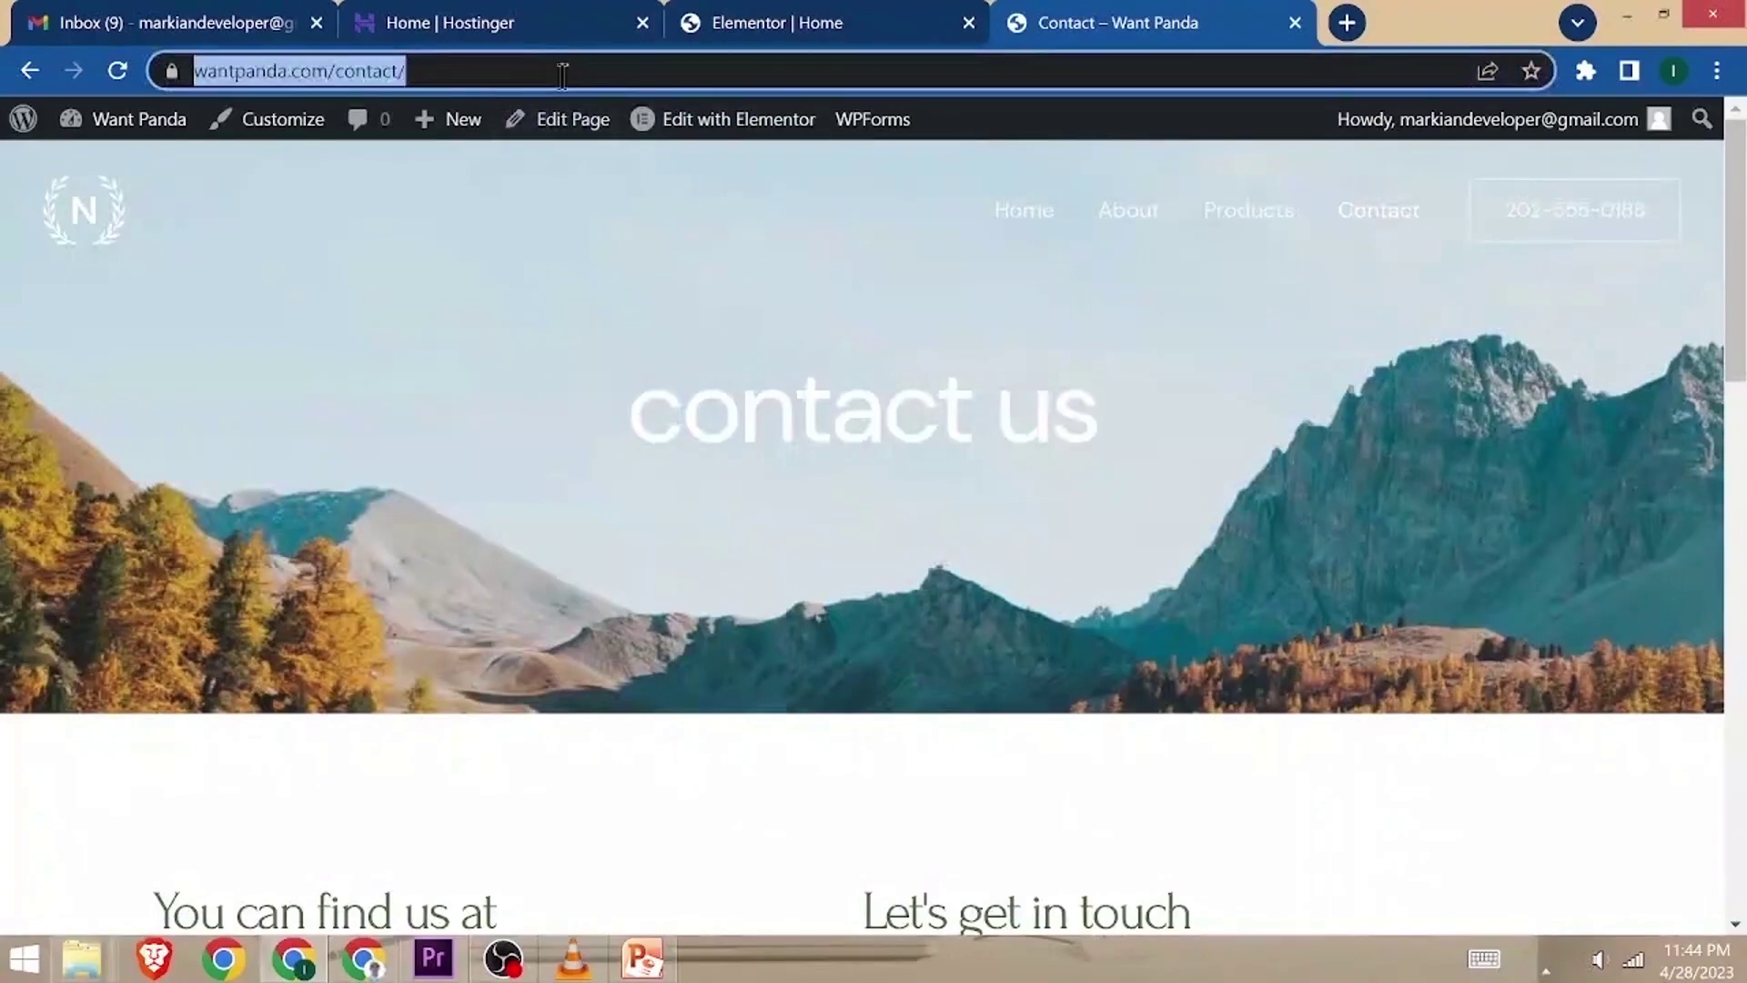
click(582, 80)
drag(541, 70, 219, 70)
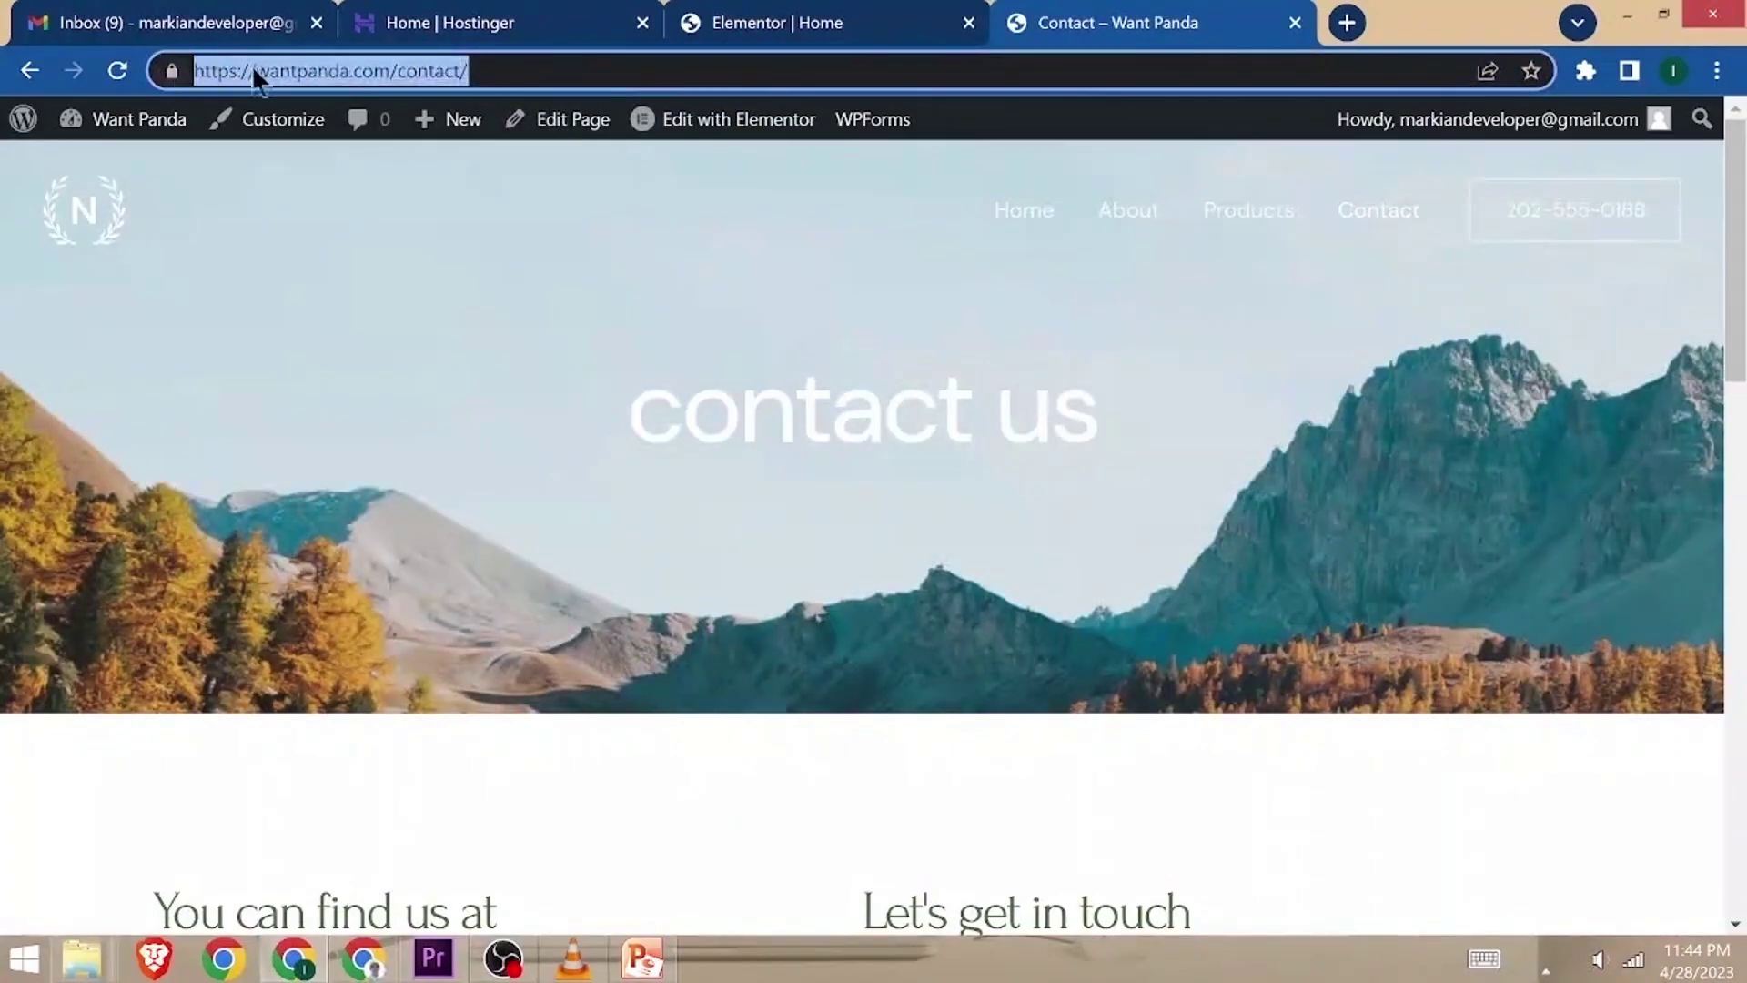
right_click(262, 66)
click(351, 170)
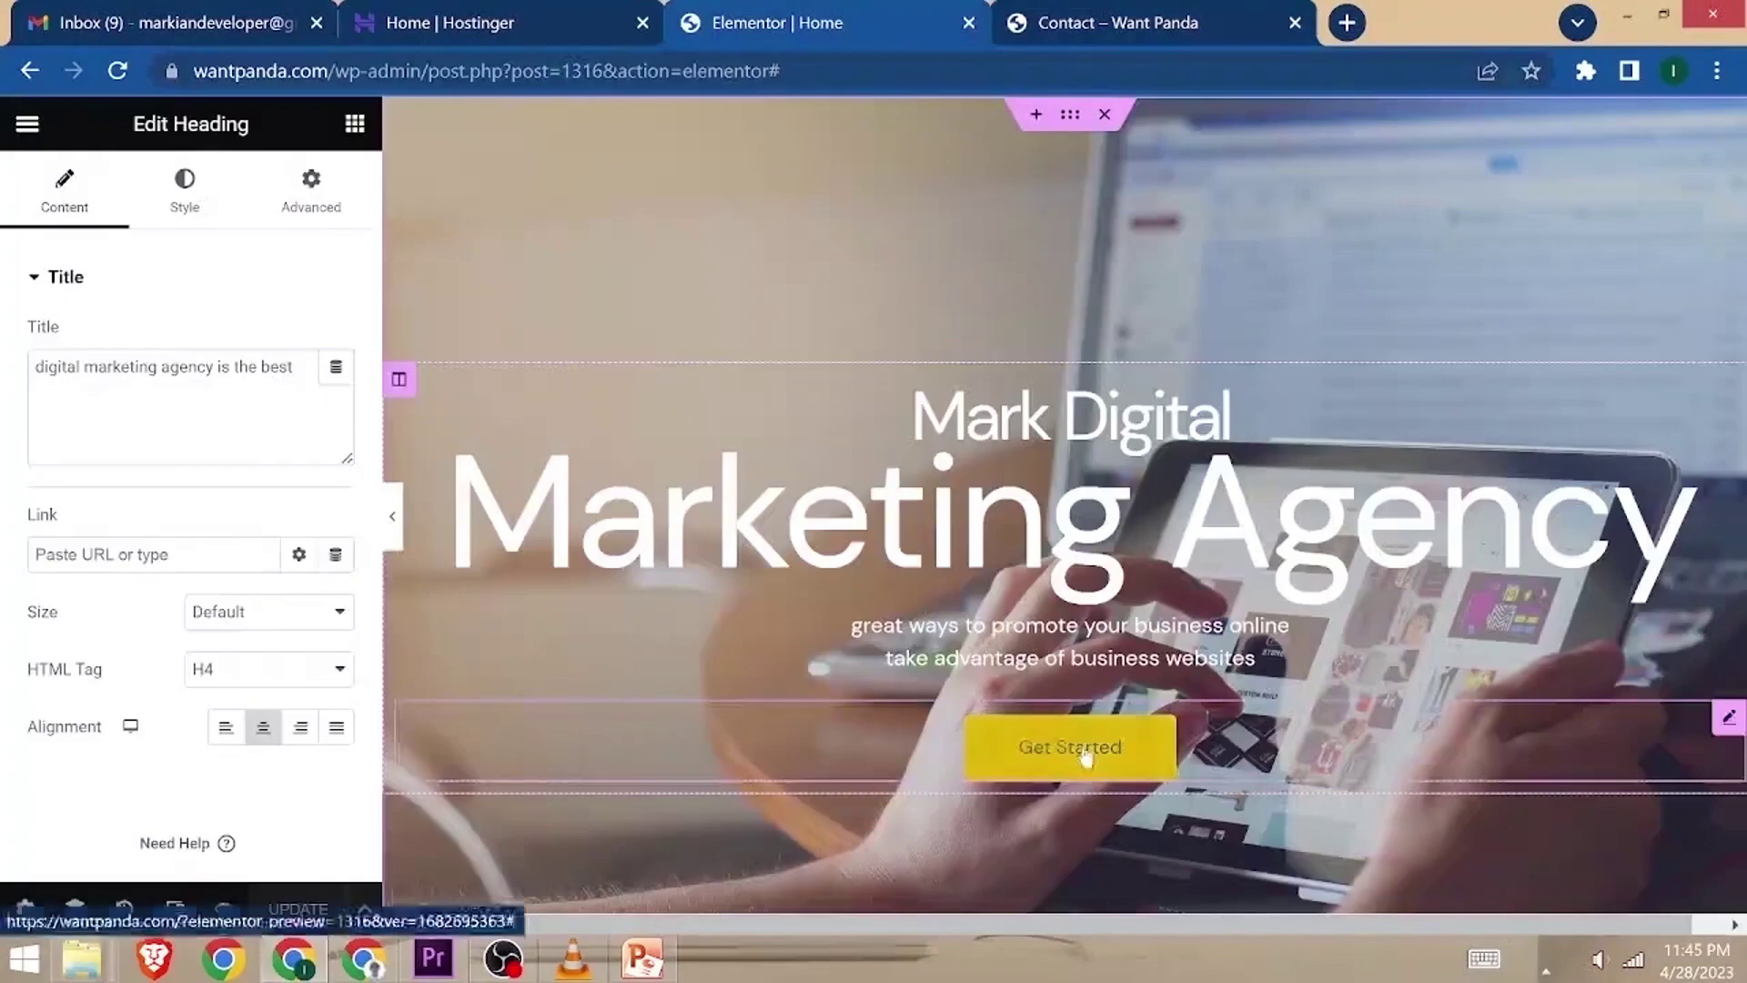
Paste the Contact URL into the hero Get Started button's link
click(1085, 755)
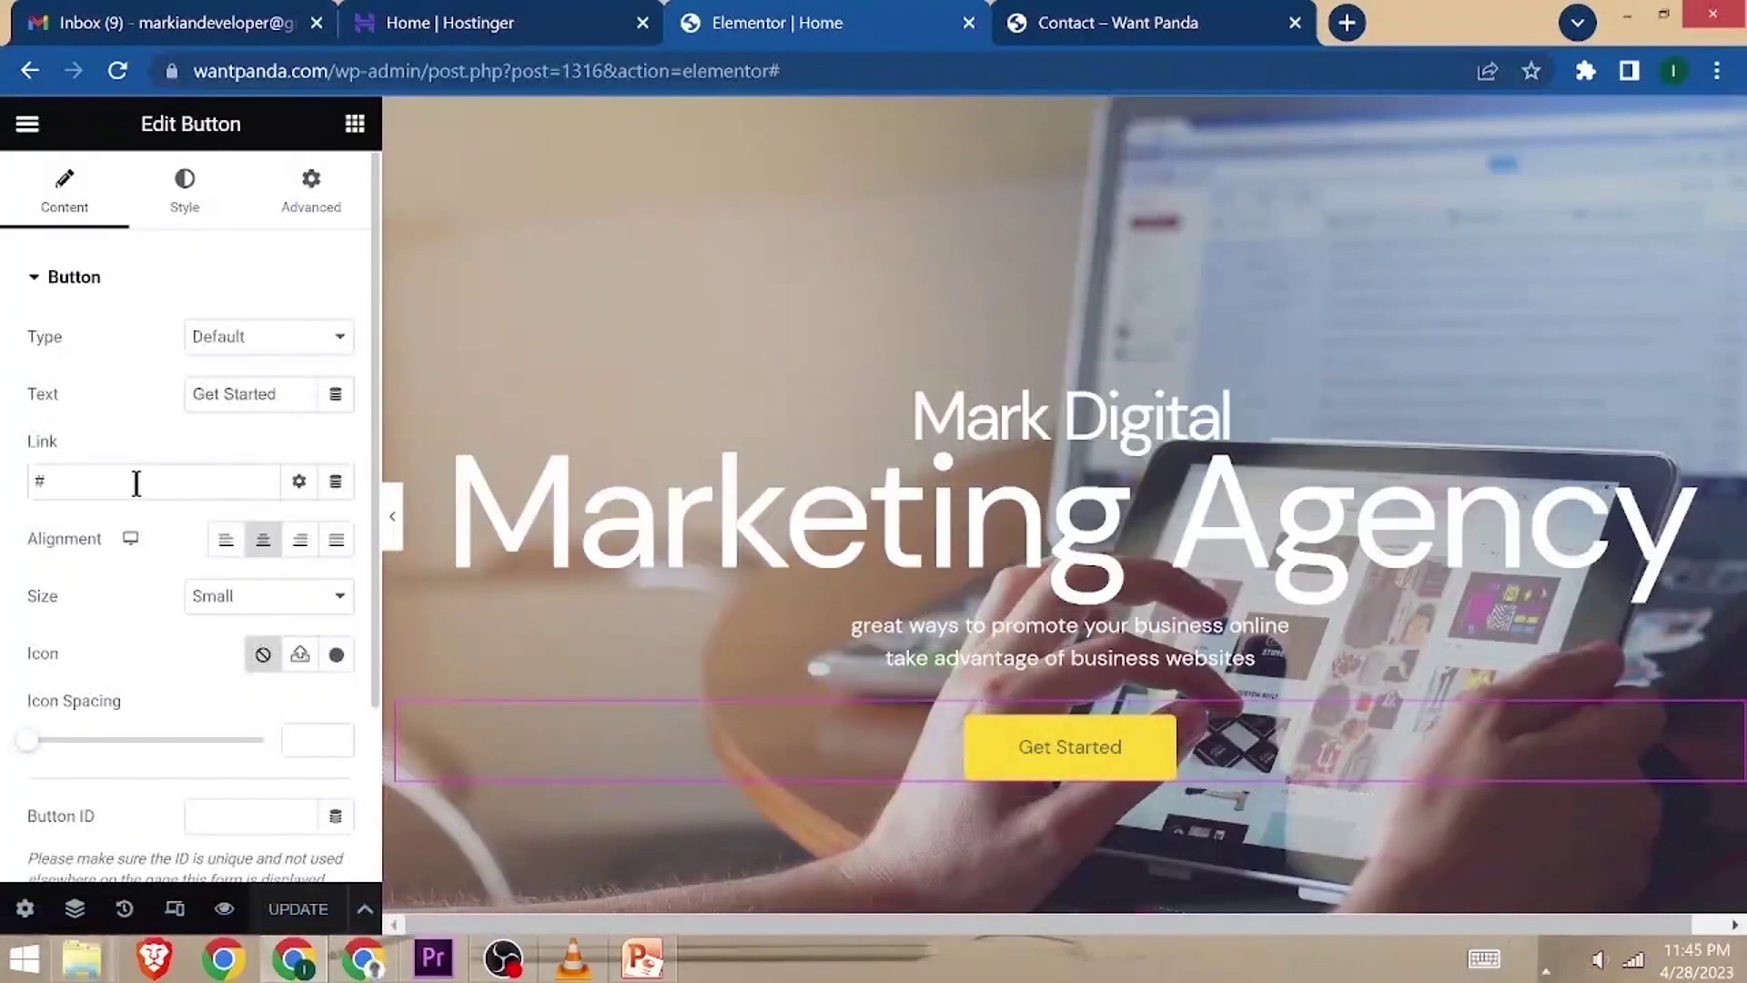
right_click(54, 480)
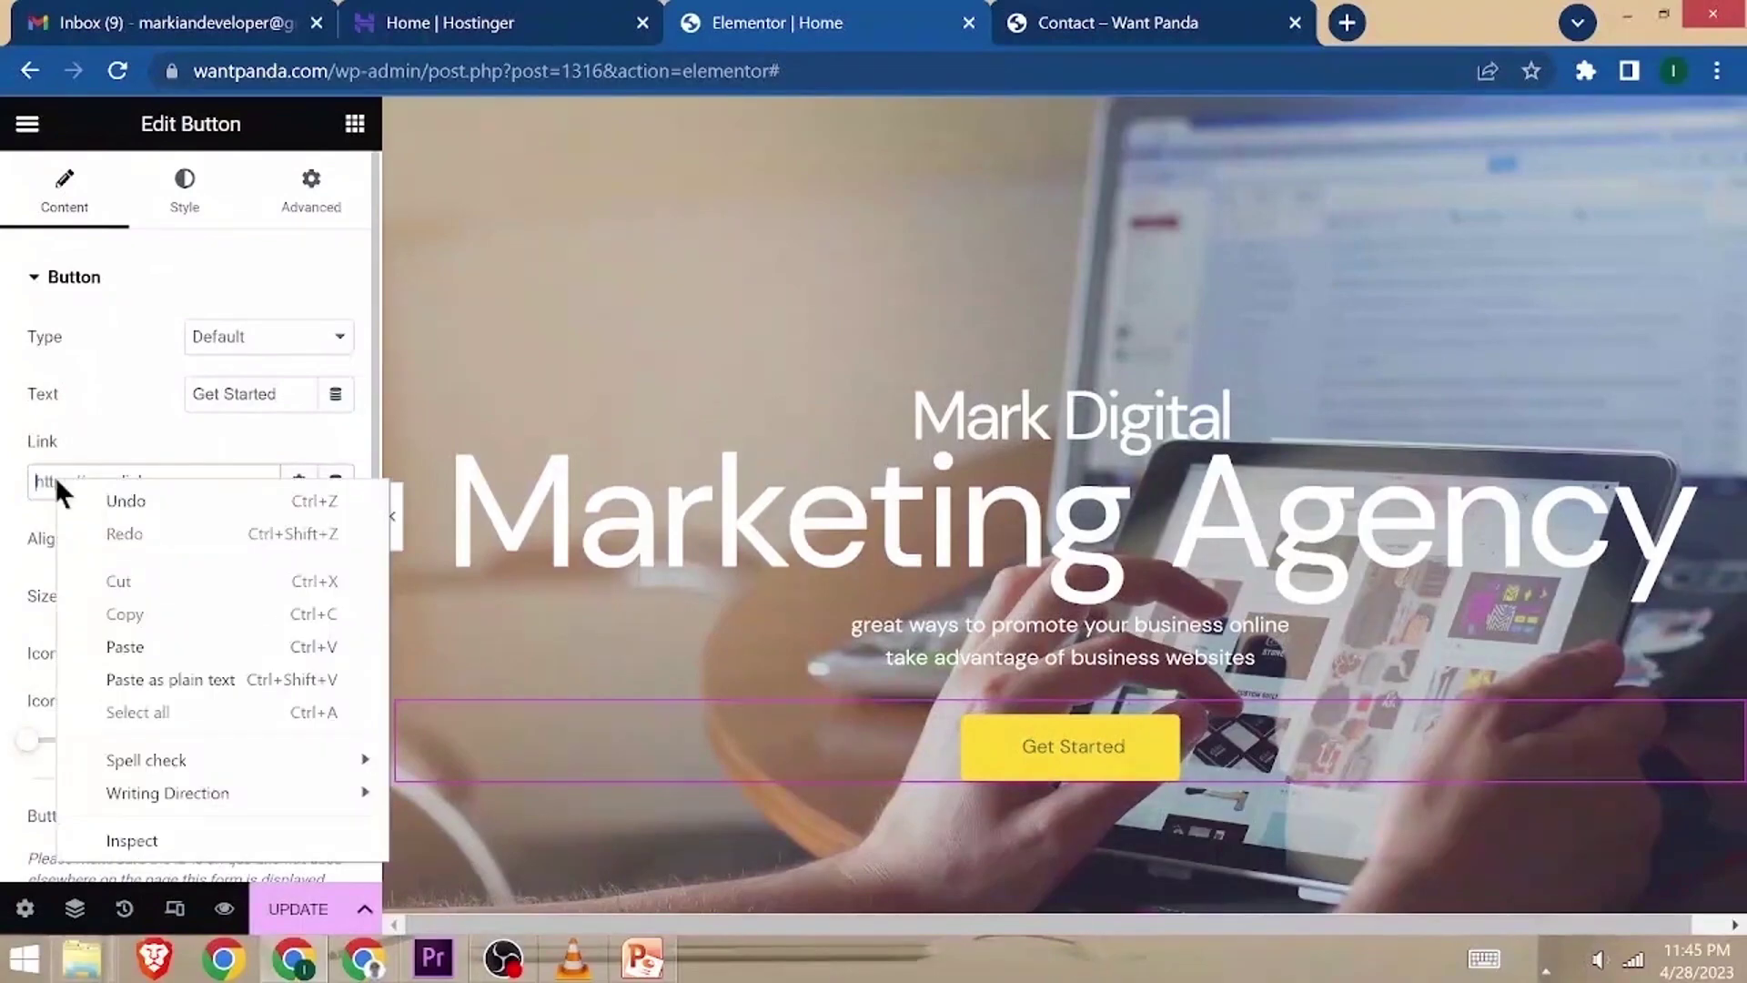
click(171, 641)
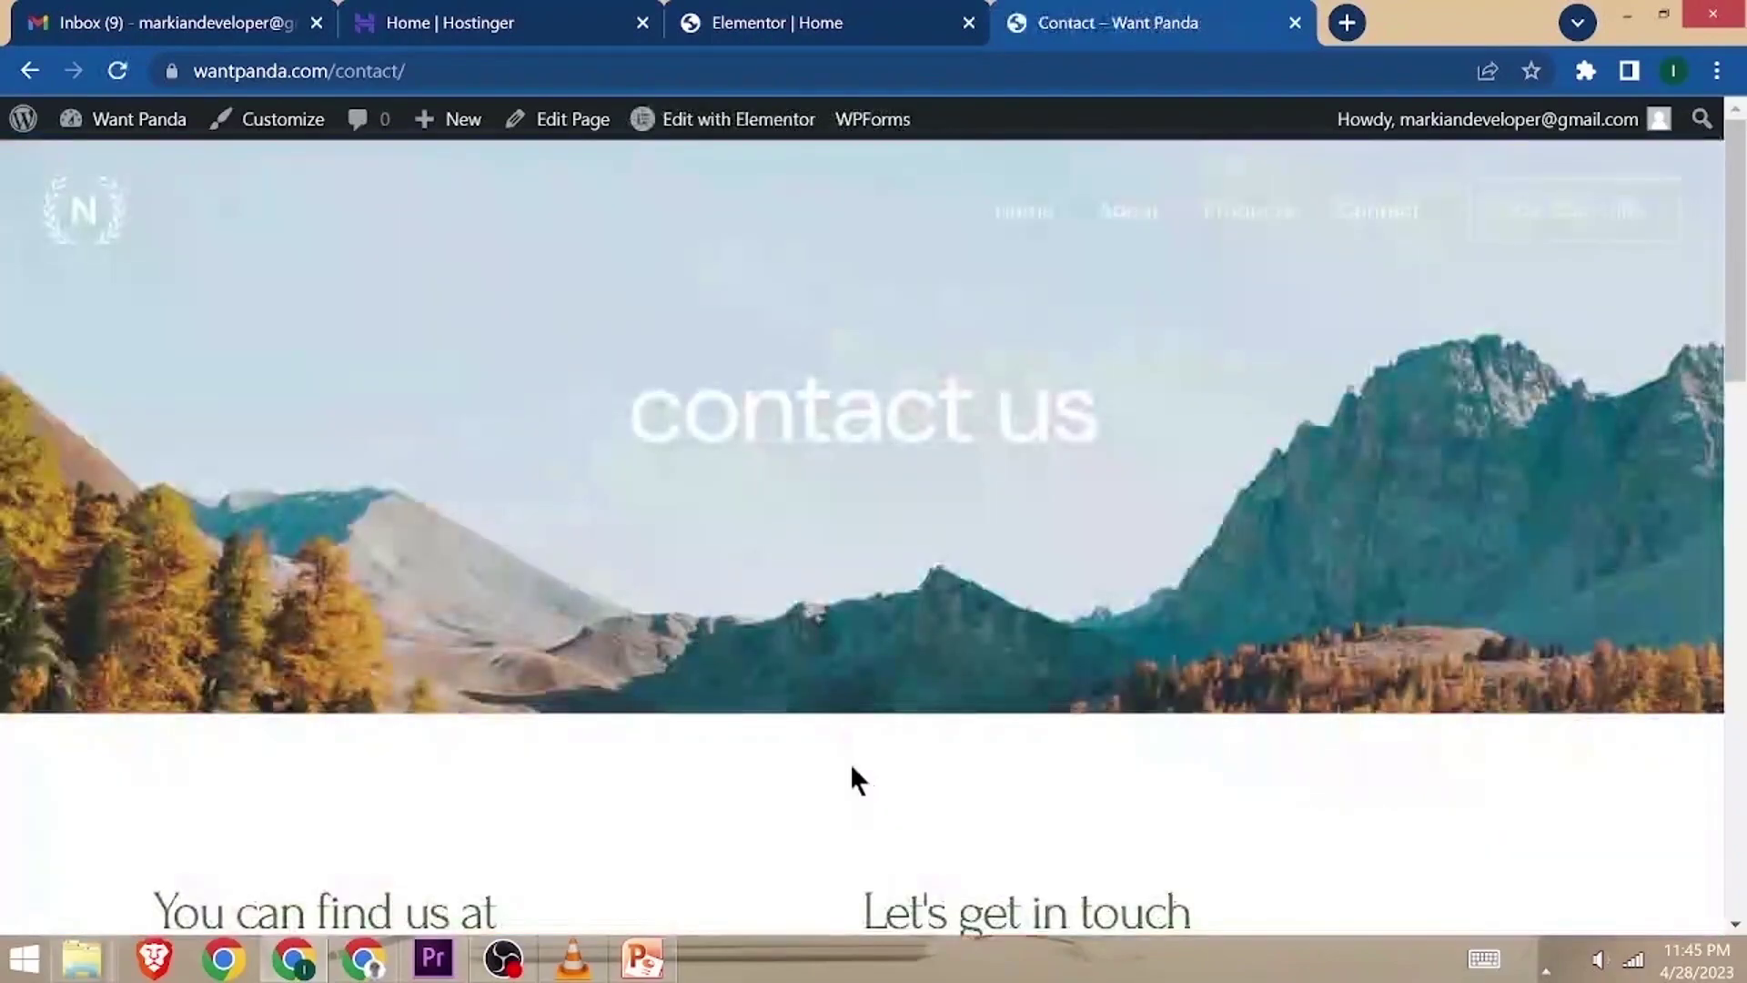
scroll(853, 484, down, 5)
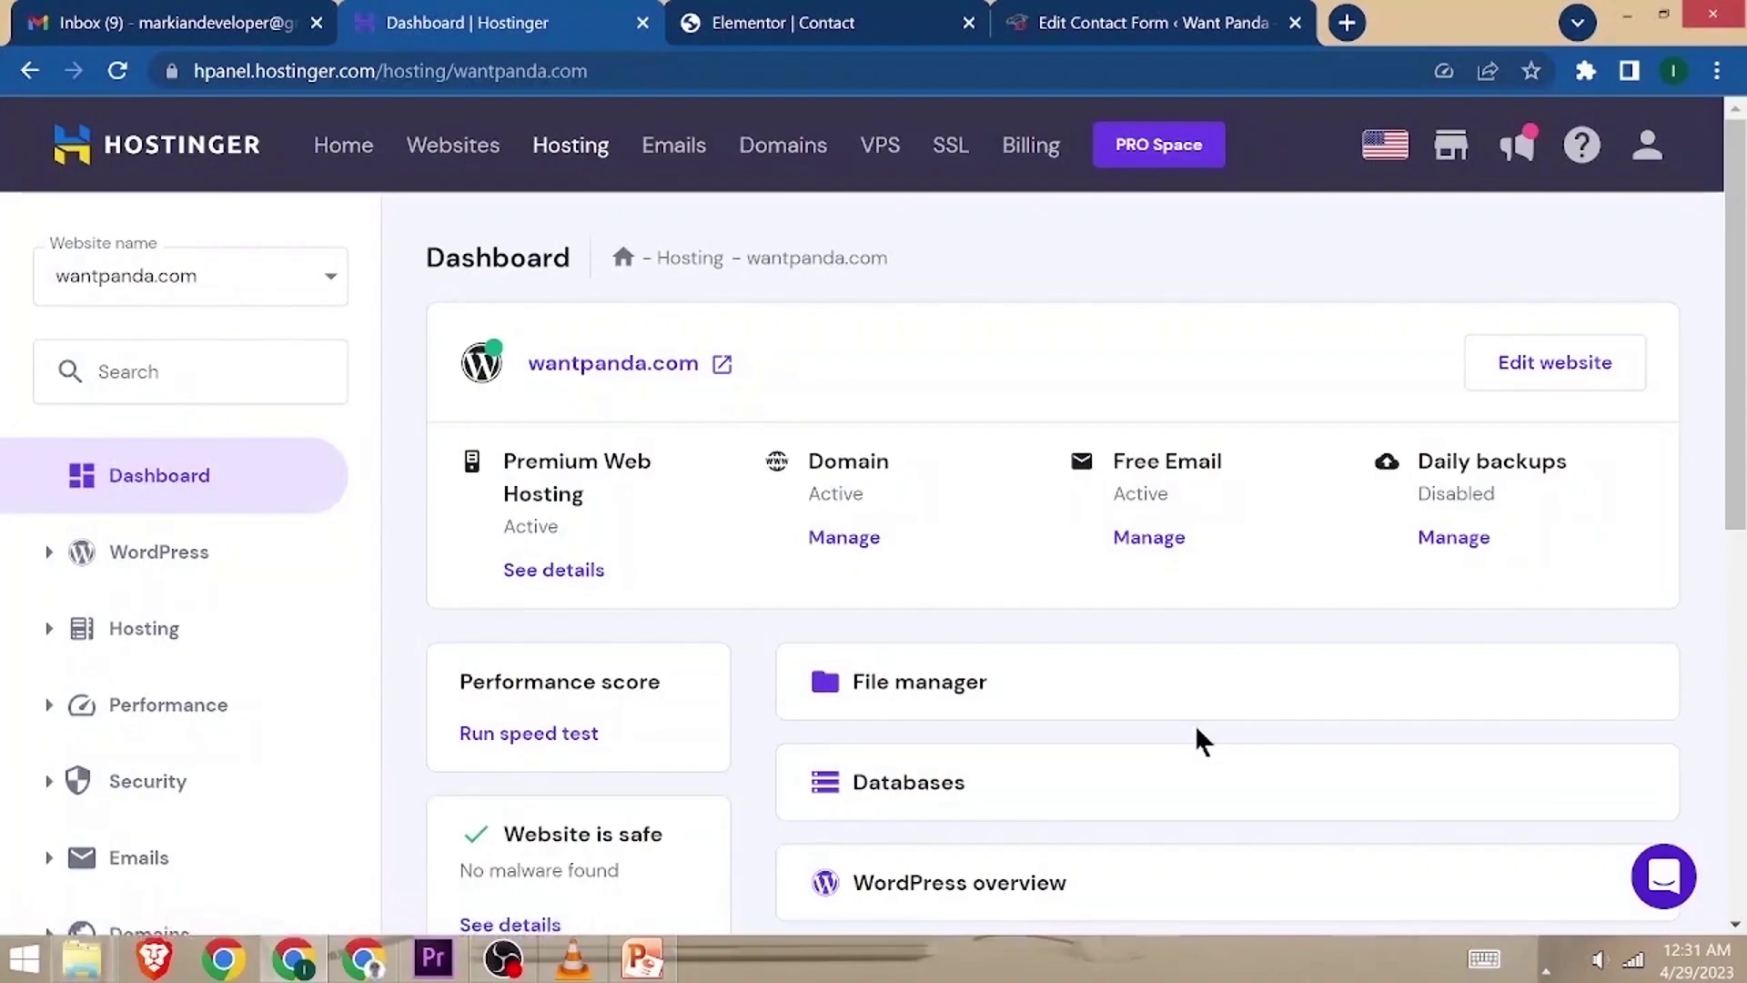
Go to Email Accounts for wantpanda.com and choose the Free email plan
scroll(1196, 728, down, 3)
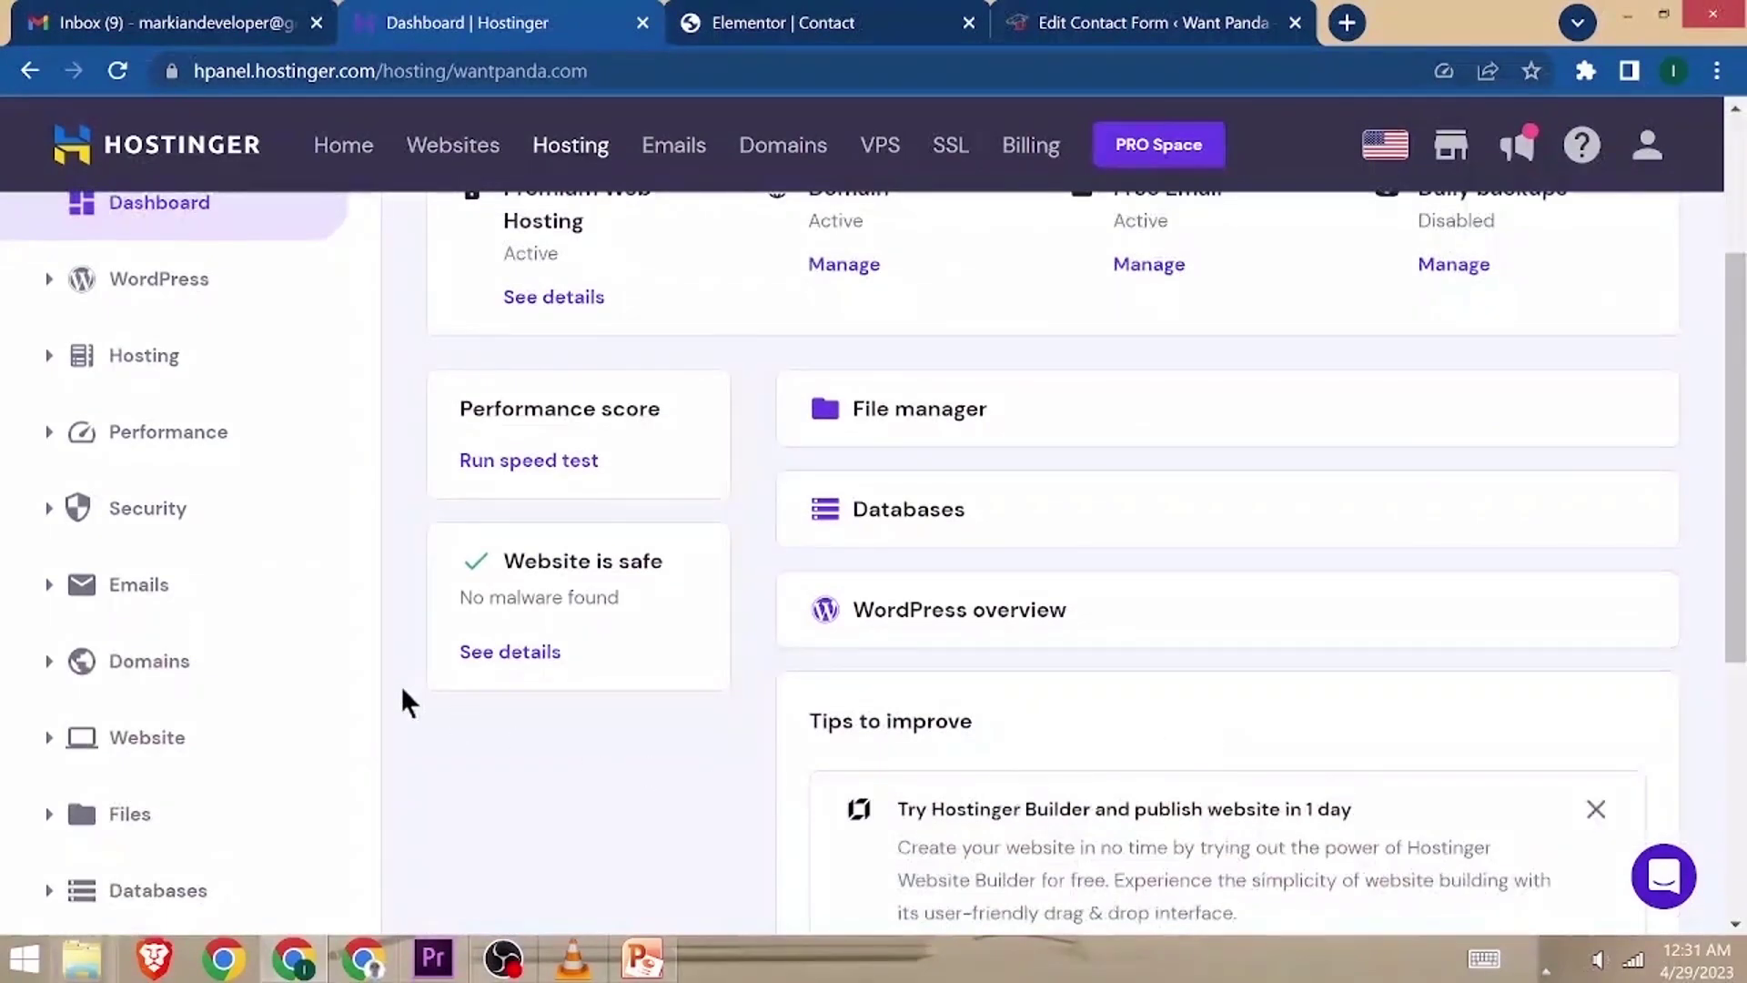
click(177, 592)
click(182, 651)
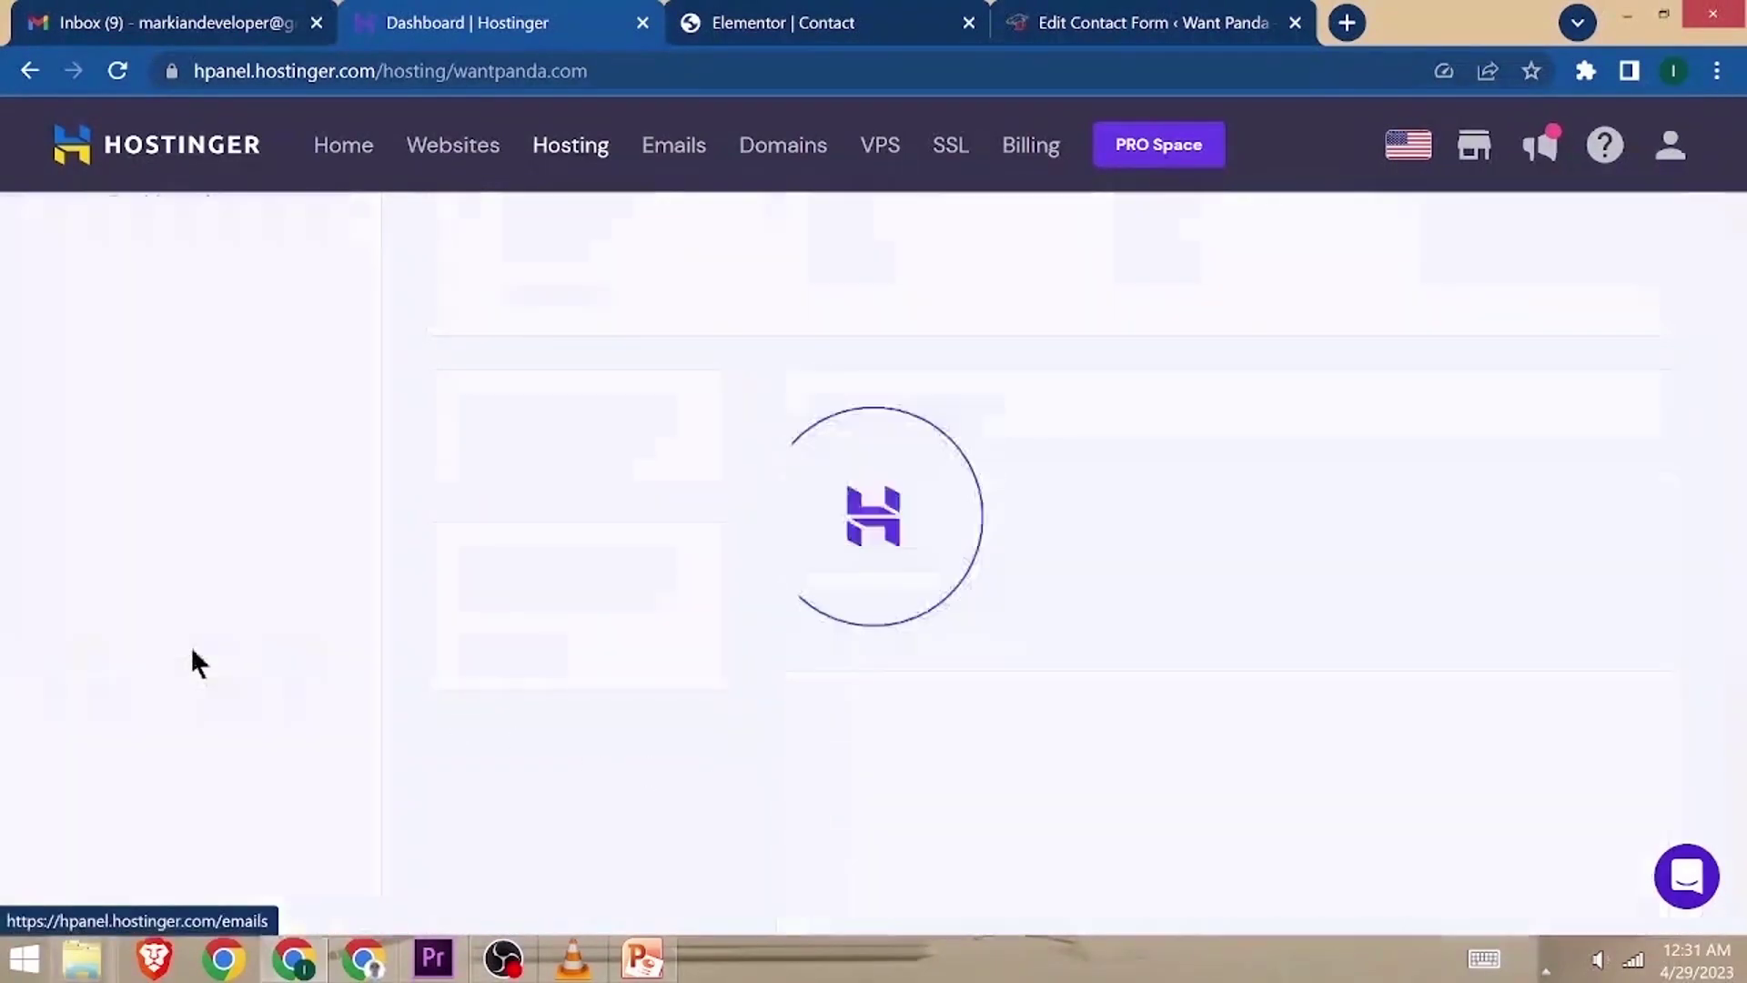
click(1490, 453)
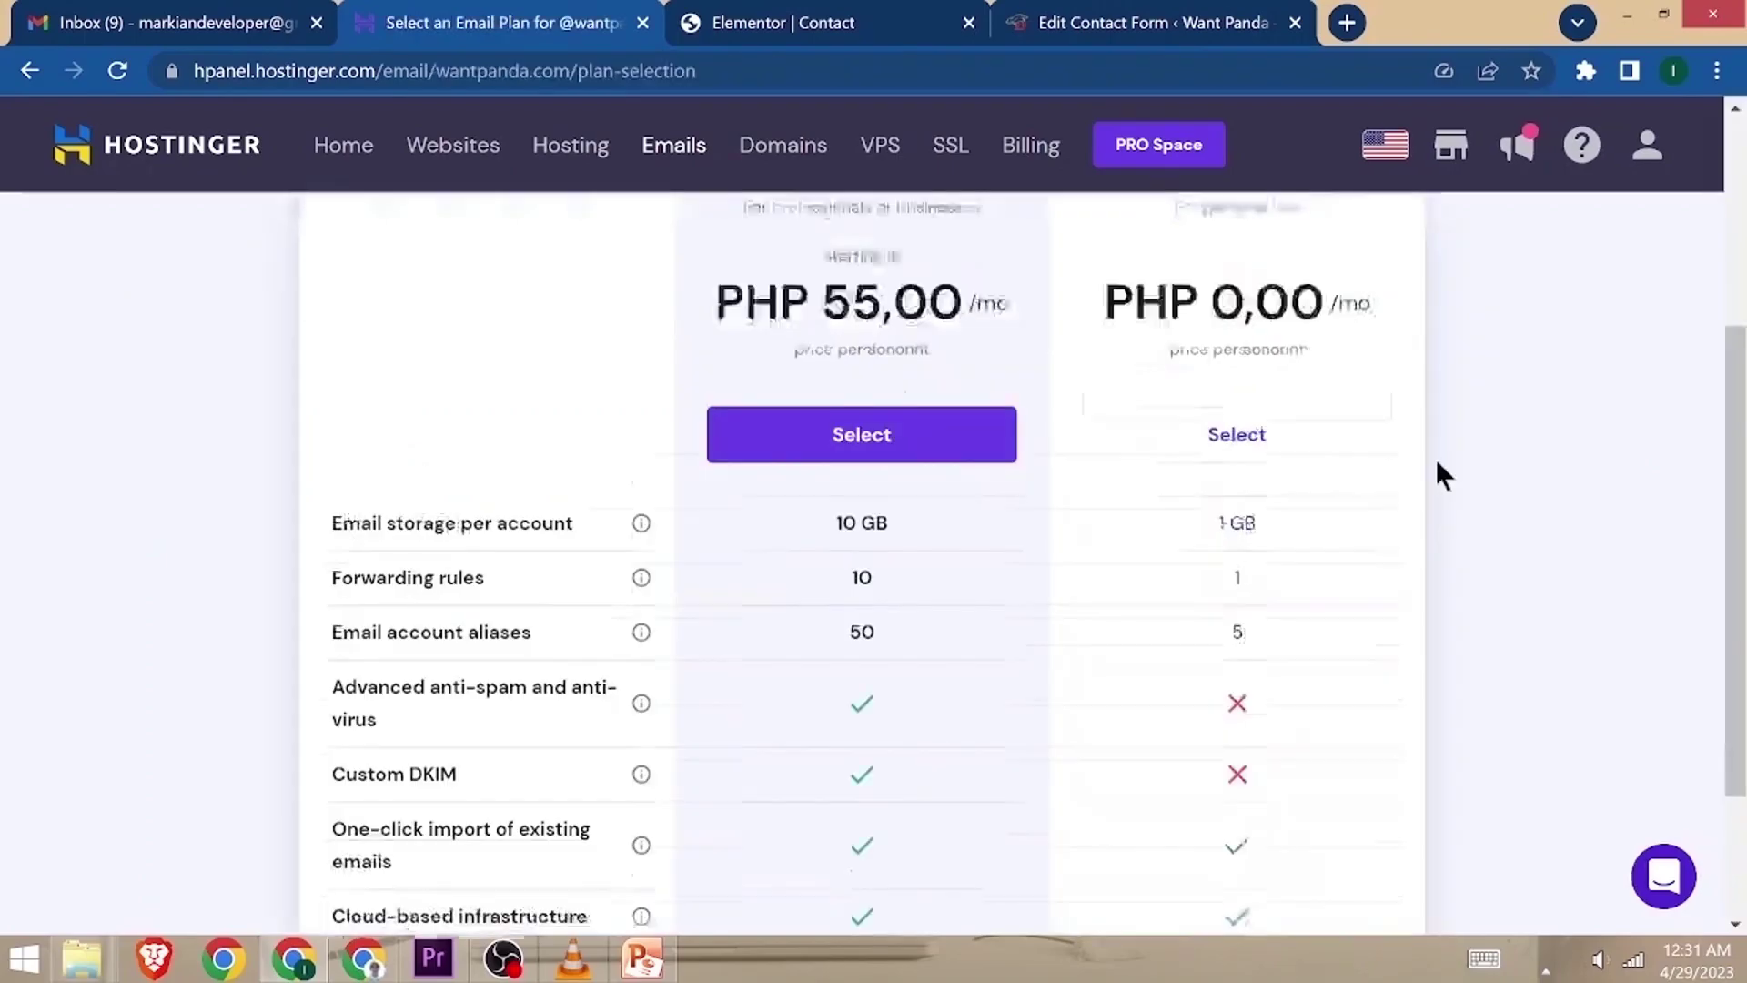
scroll(1434, 456, up, 3)
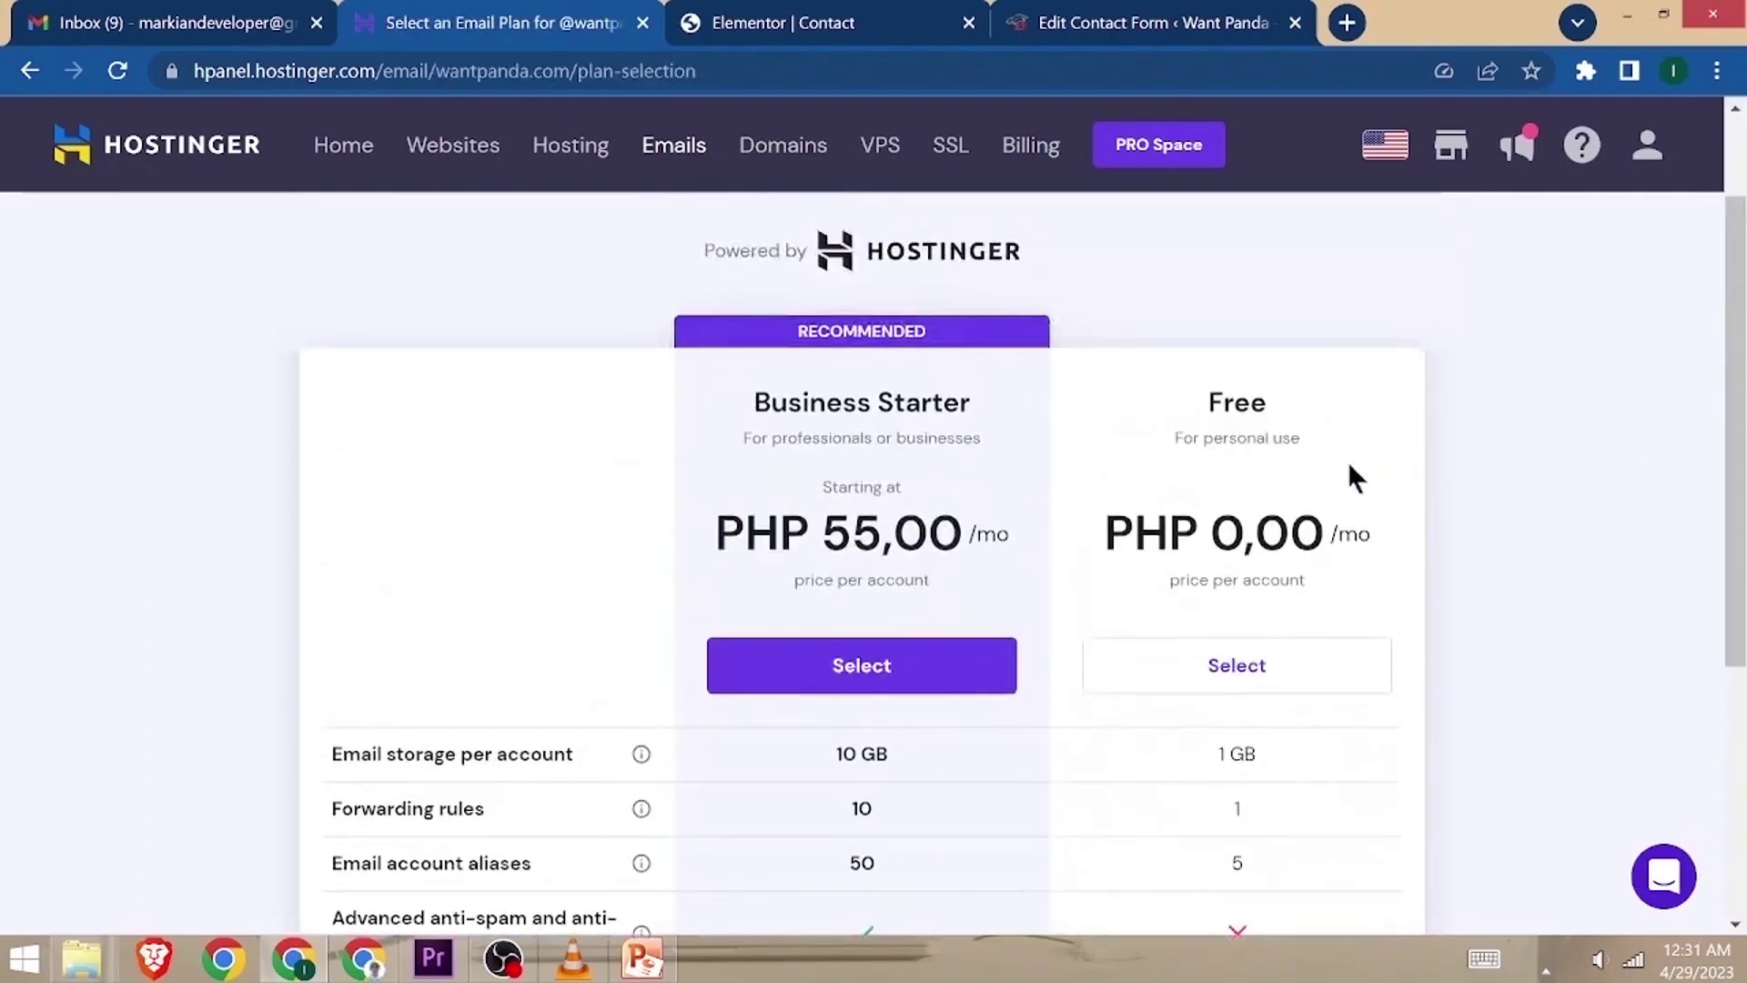
click(1317, 773)
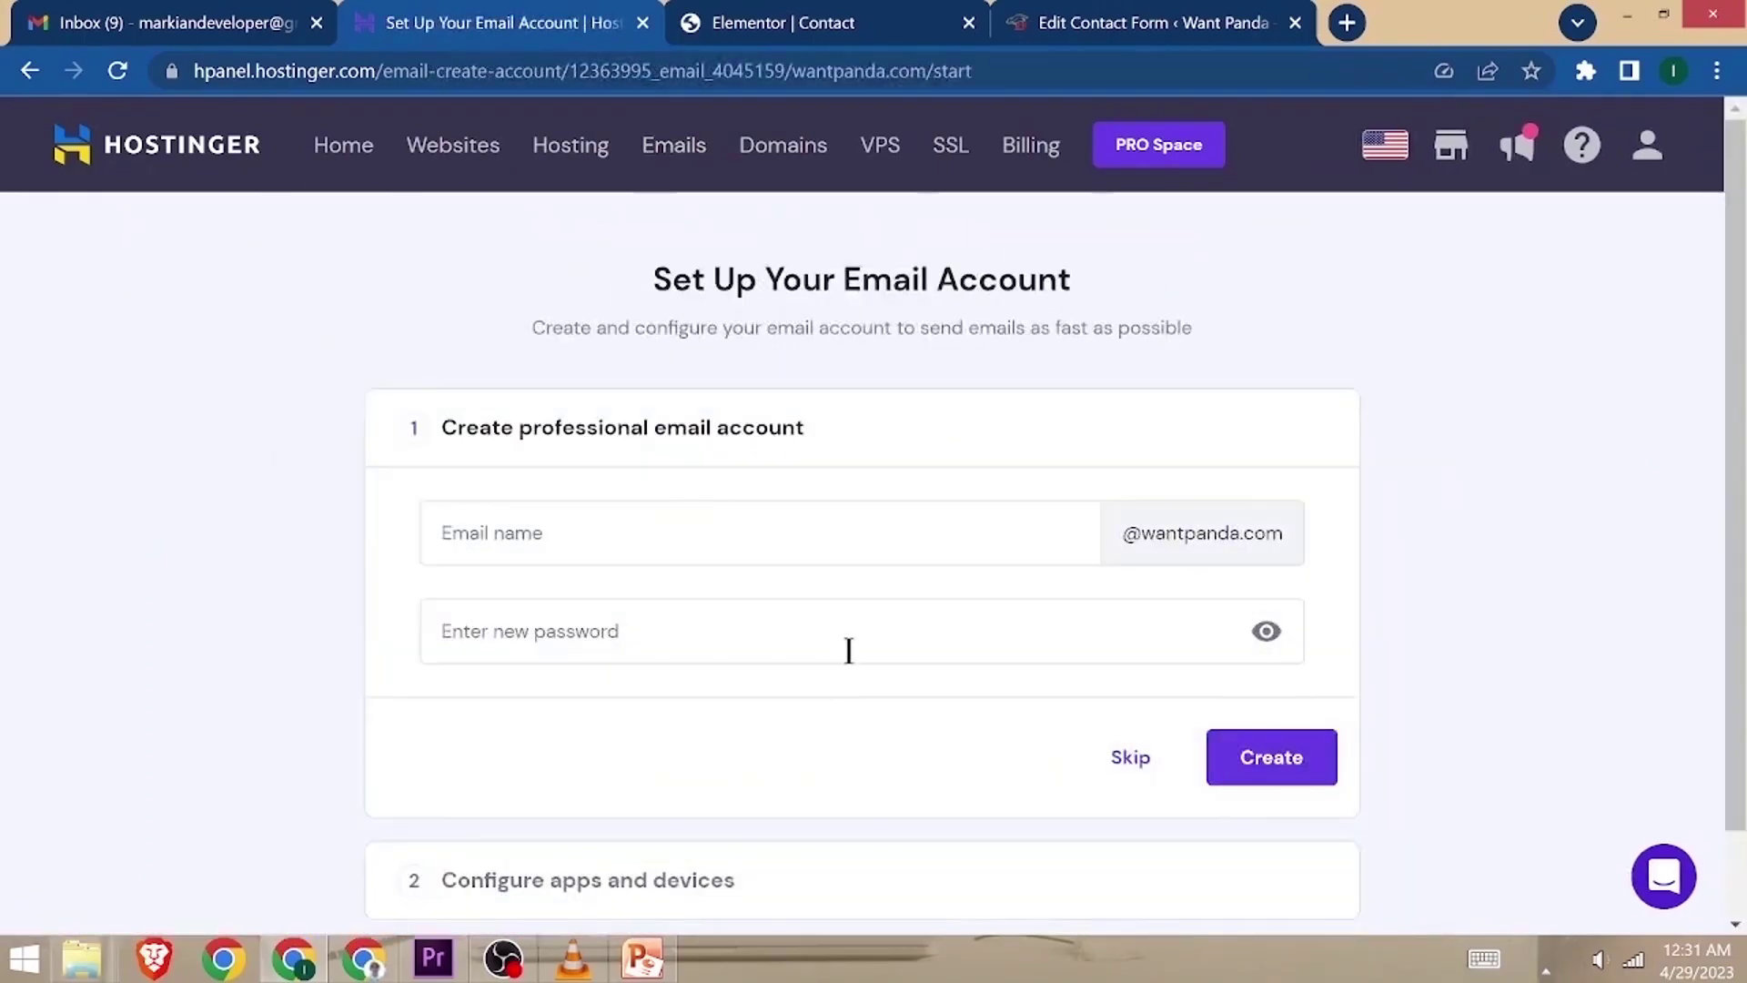
Enter the new mailbox name and an account password, create the account and complete setup
click(784, 525)
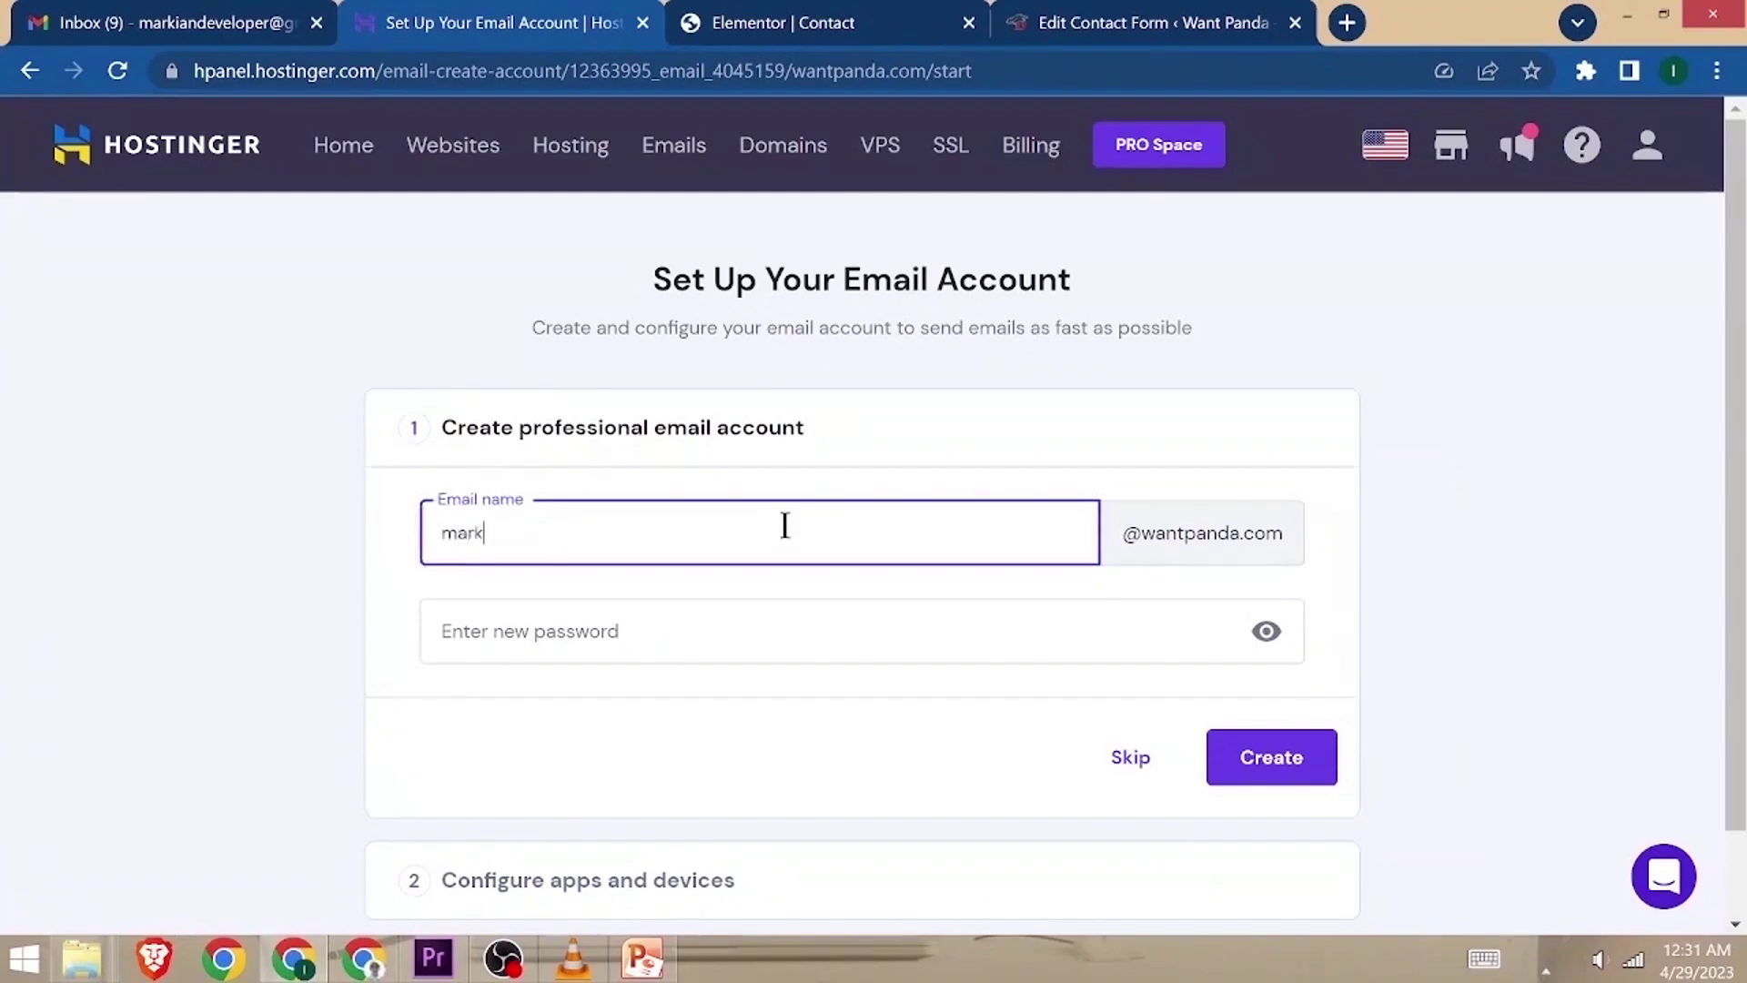
click(1321, 524)
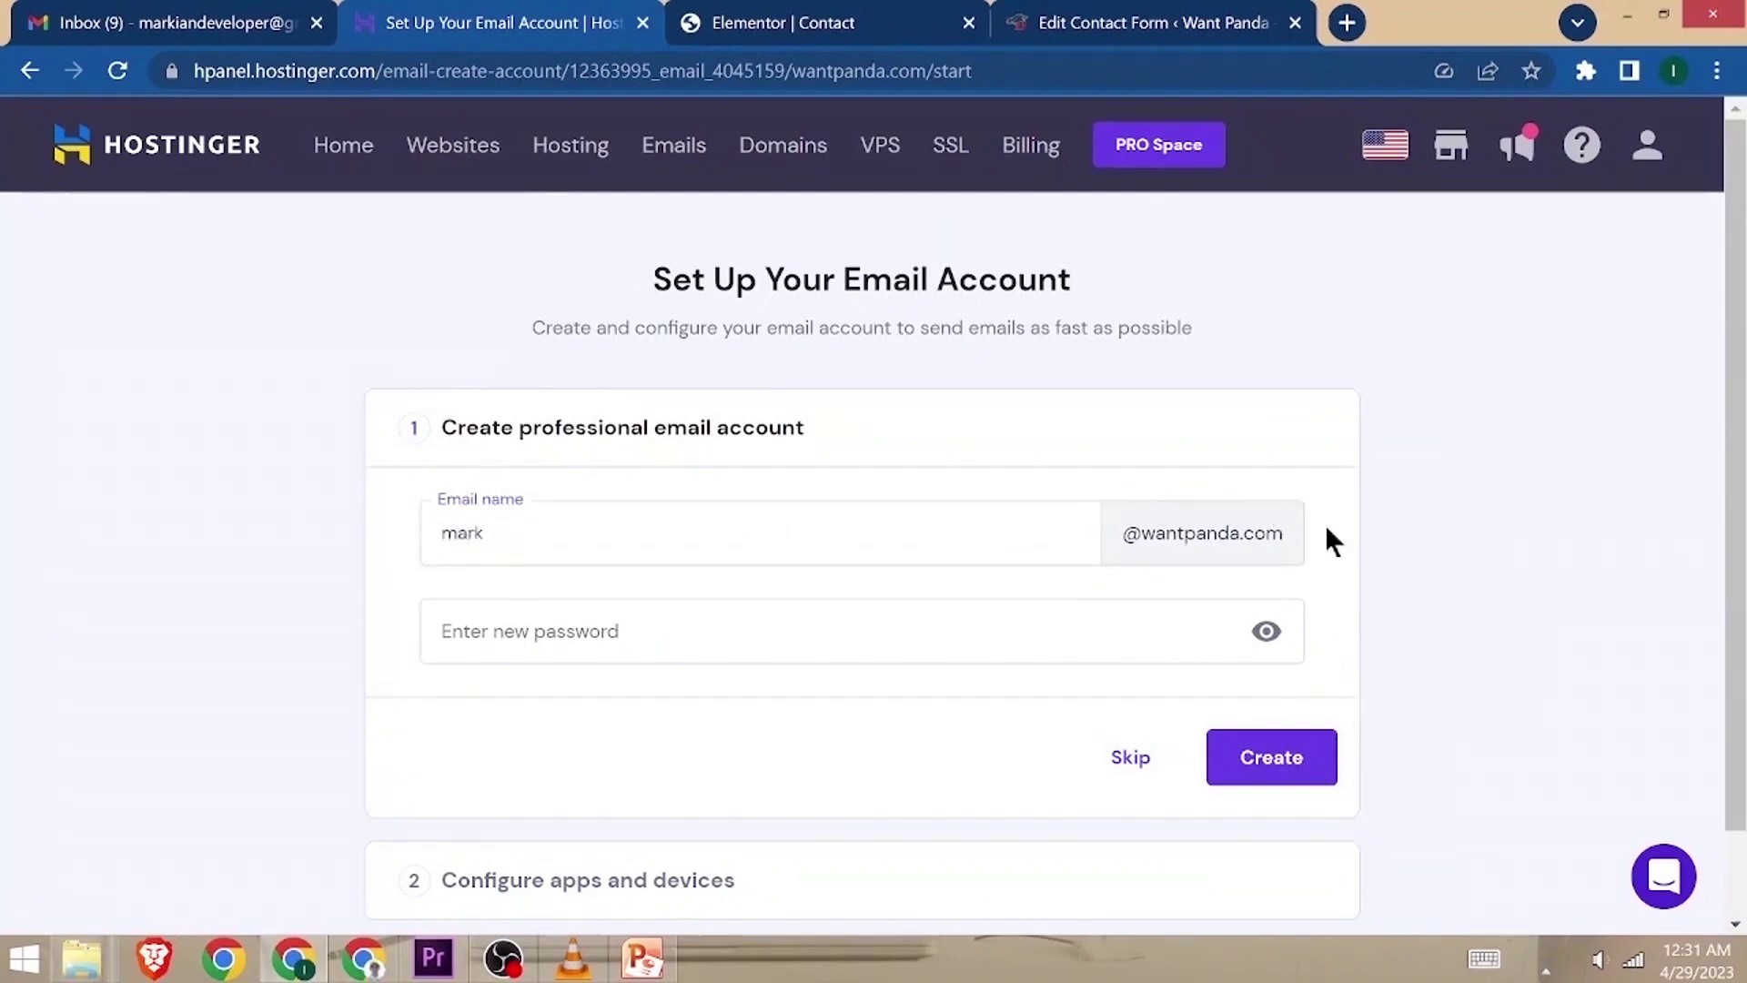
click(656, 640)
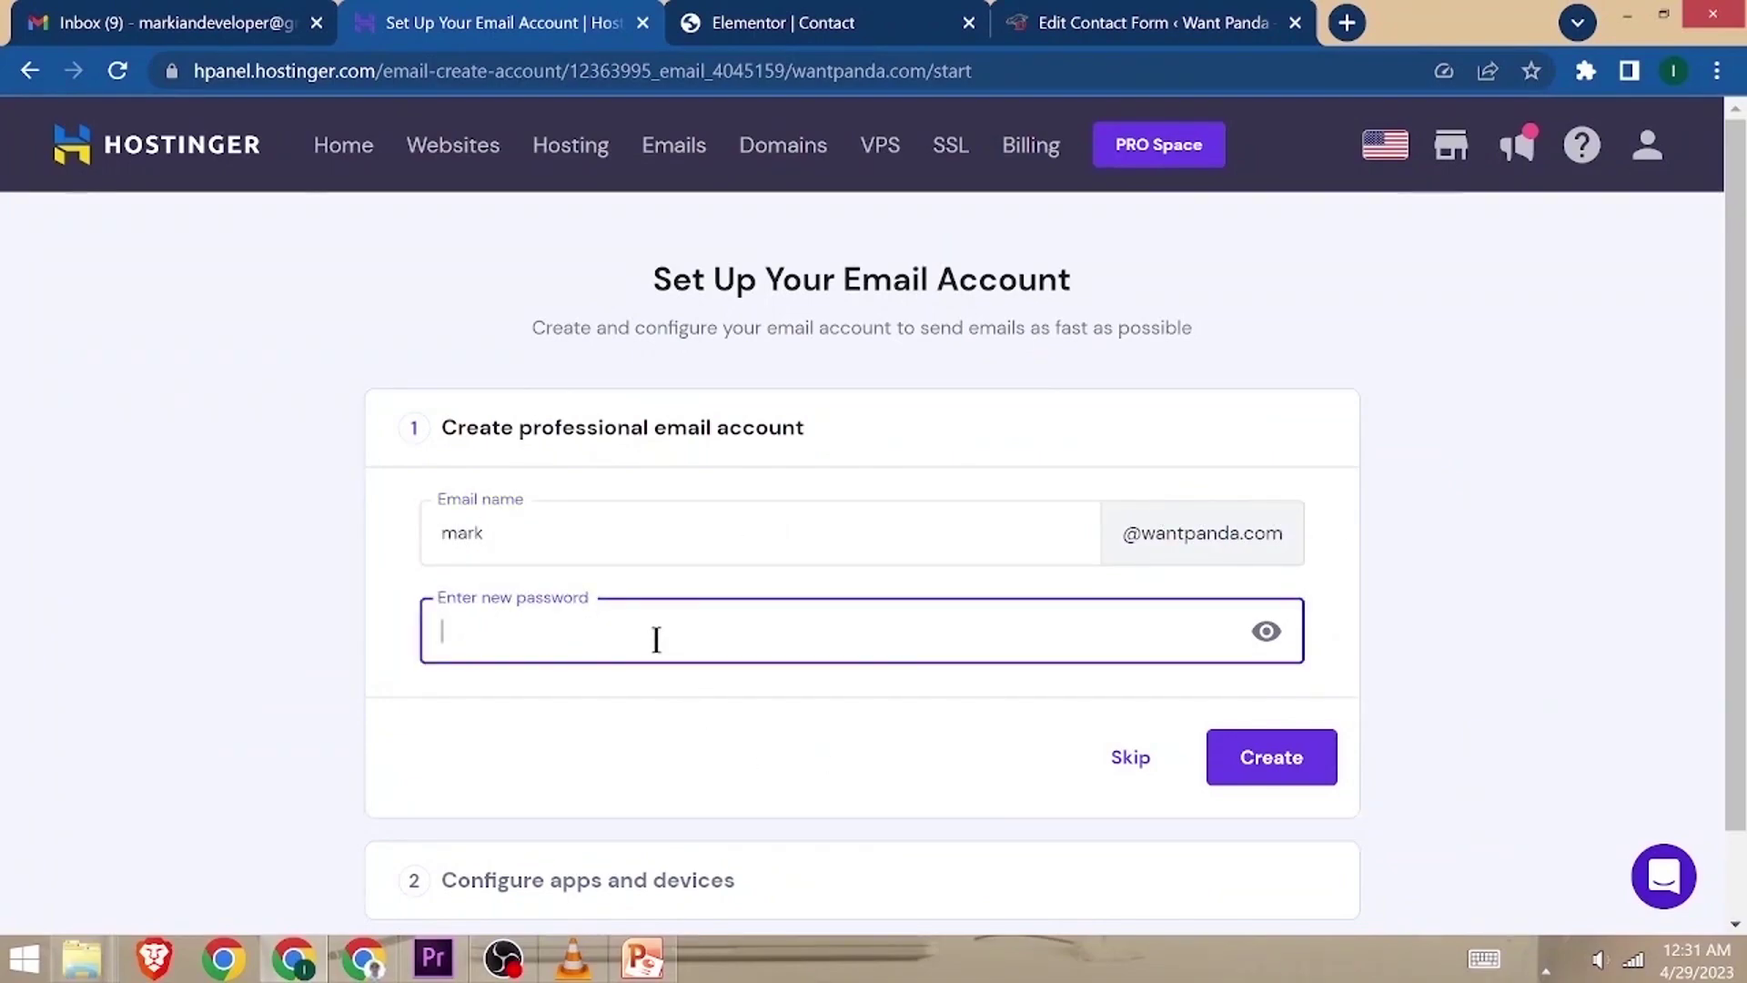
text(•••••••••••)
click(1514, 706)
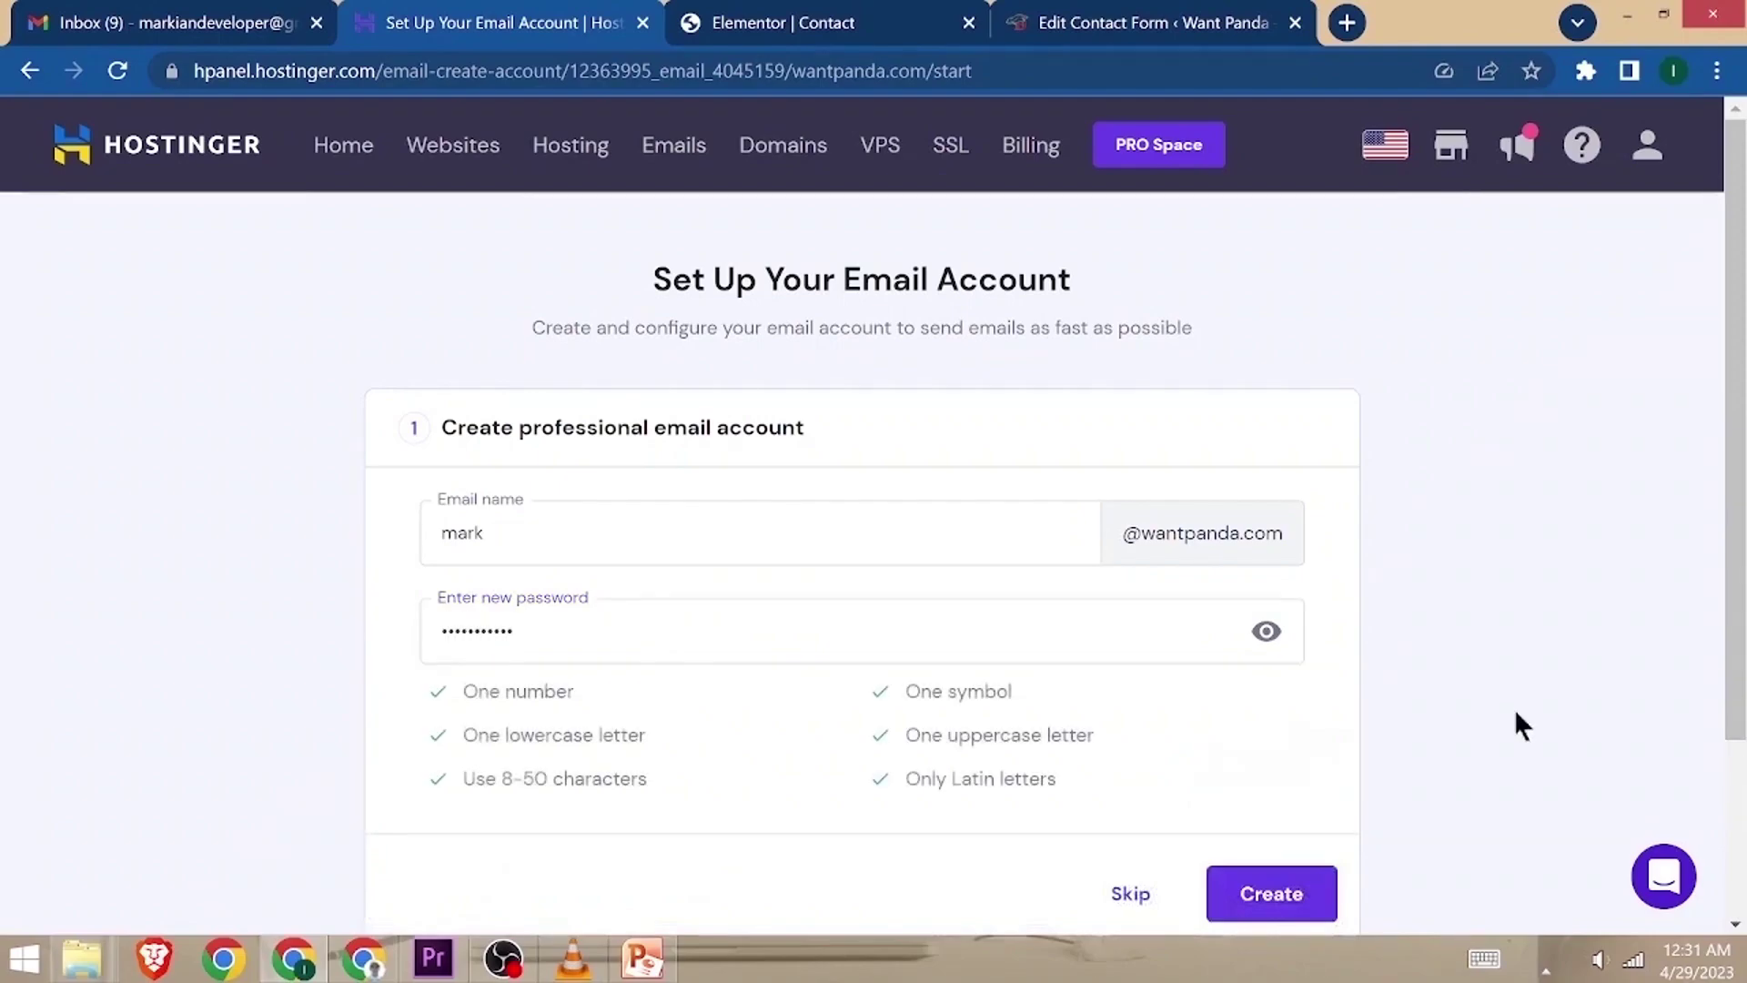
scroll(1514, 708, down, 1)
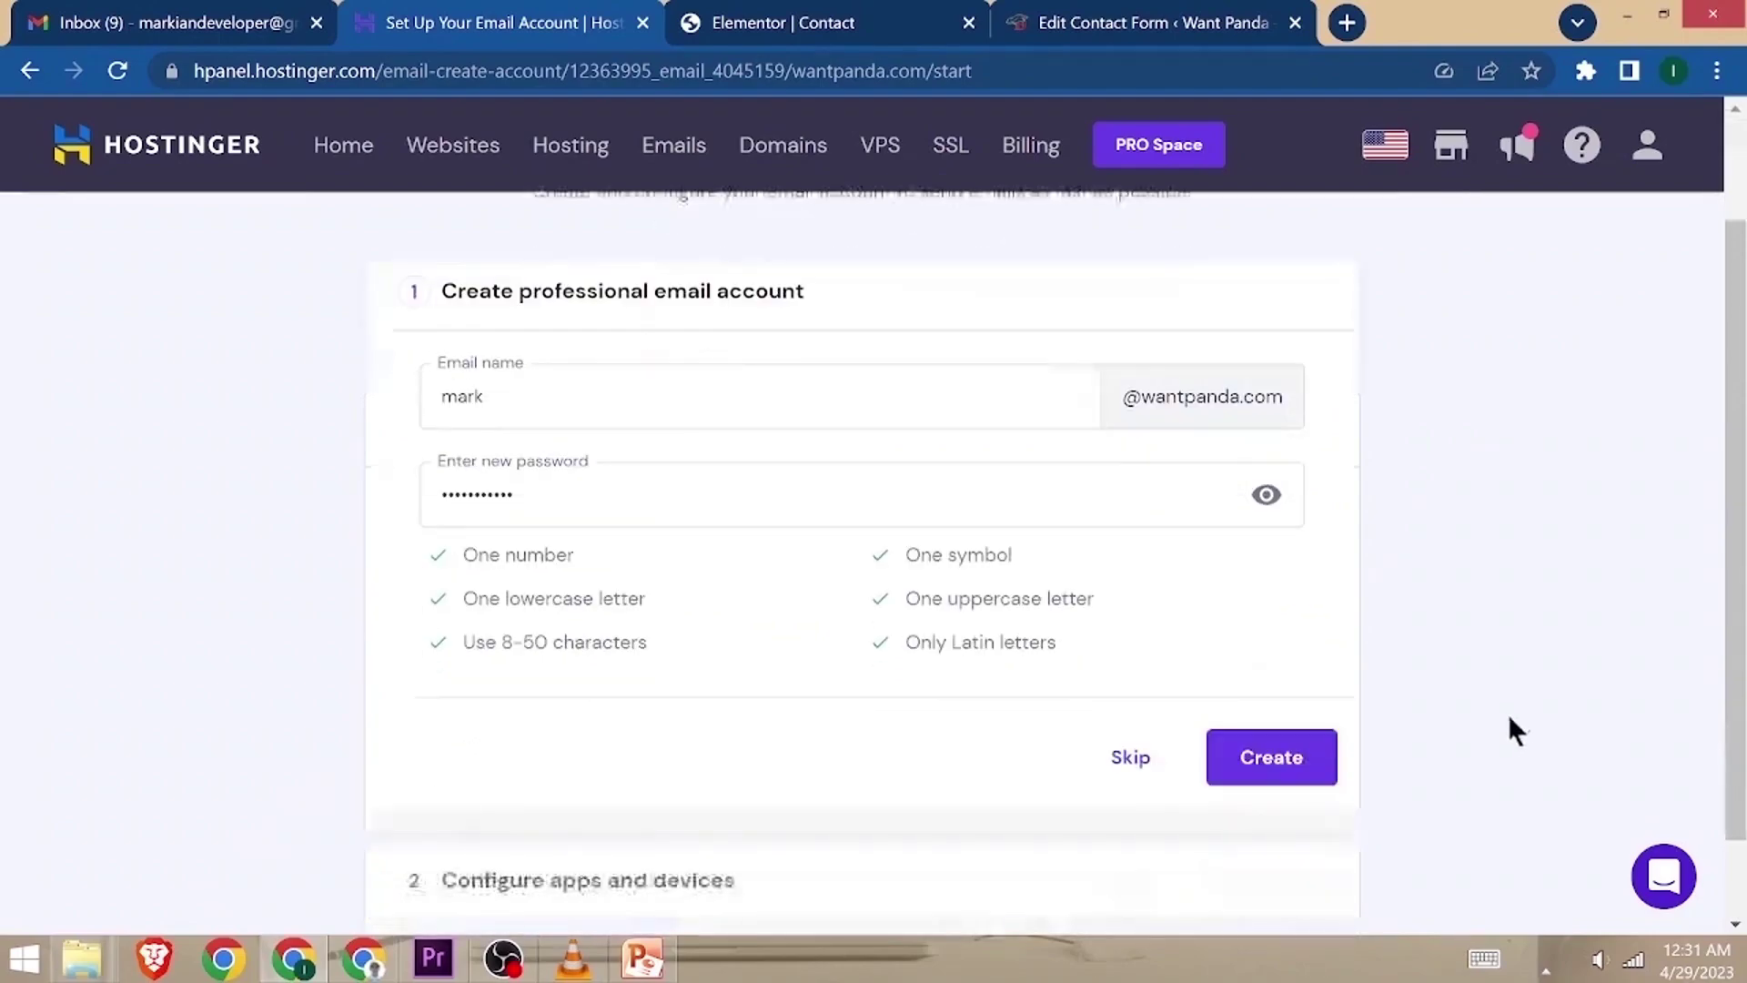
click(1271, 757)
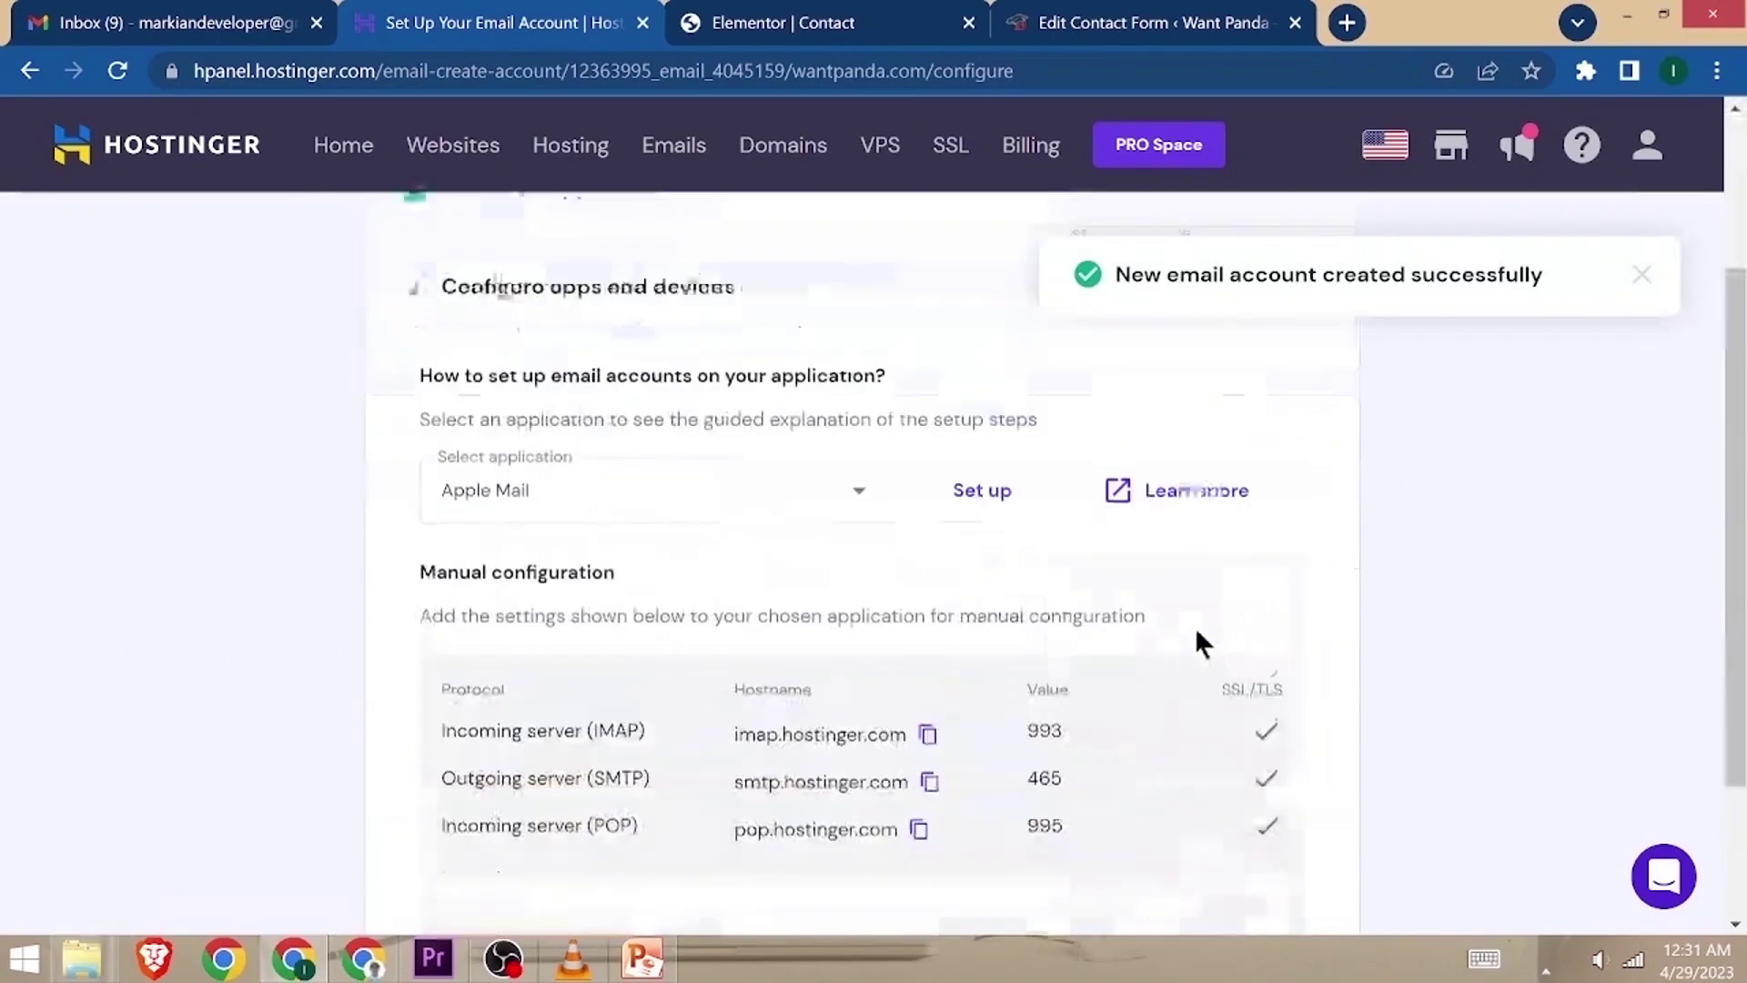
scroll(1197, 636, down, 2)
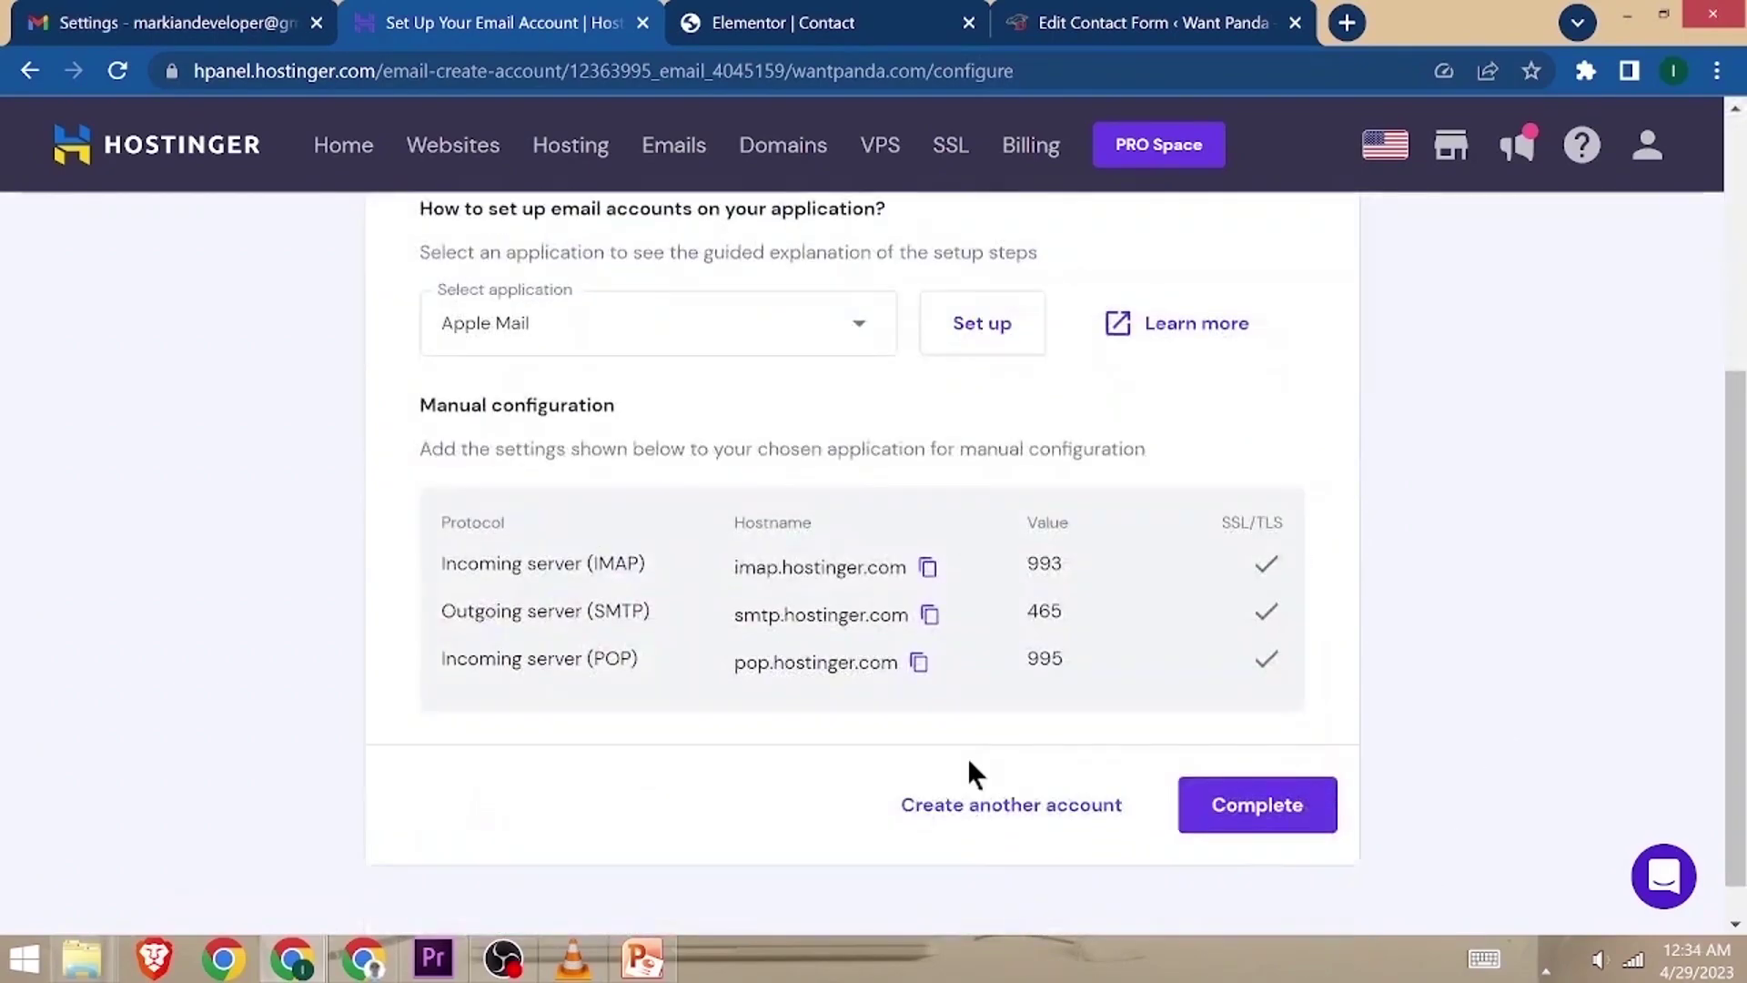
click(1242, 815)
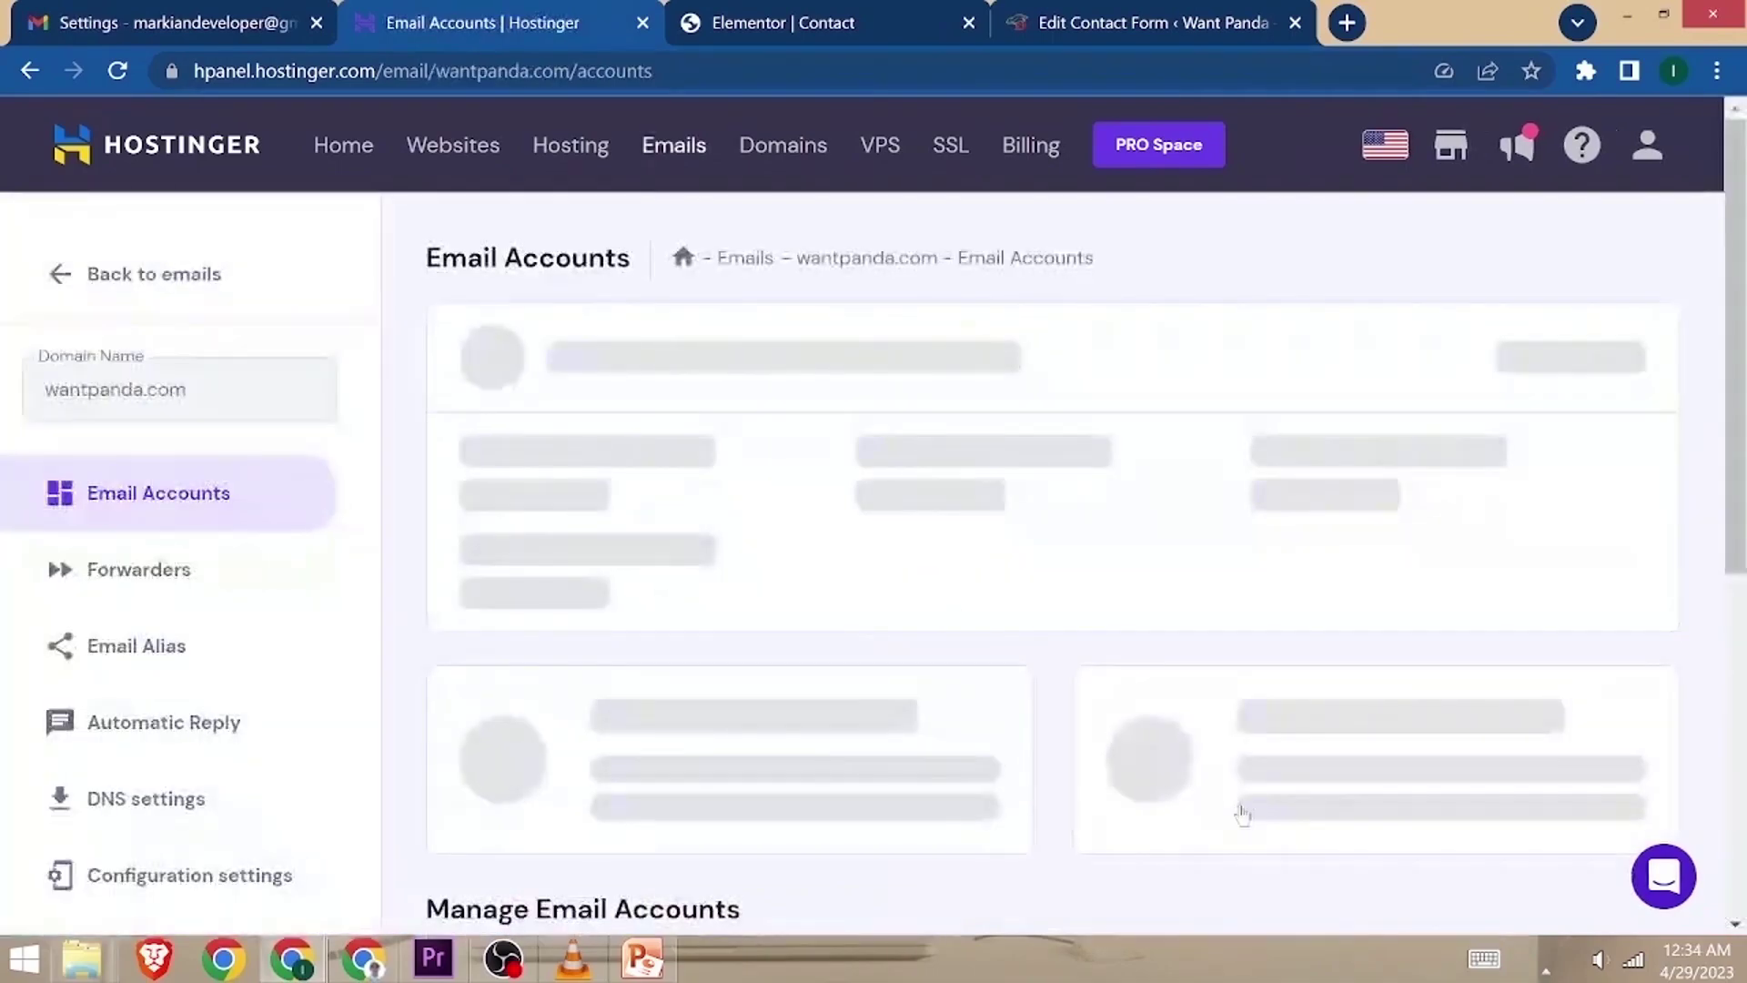
Log in to the new account's Hostinger Webmail using the saved password
scroll(940, 630, down, 6)
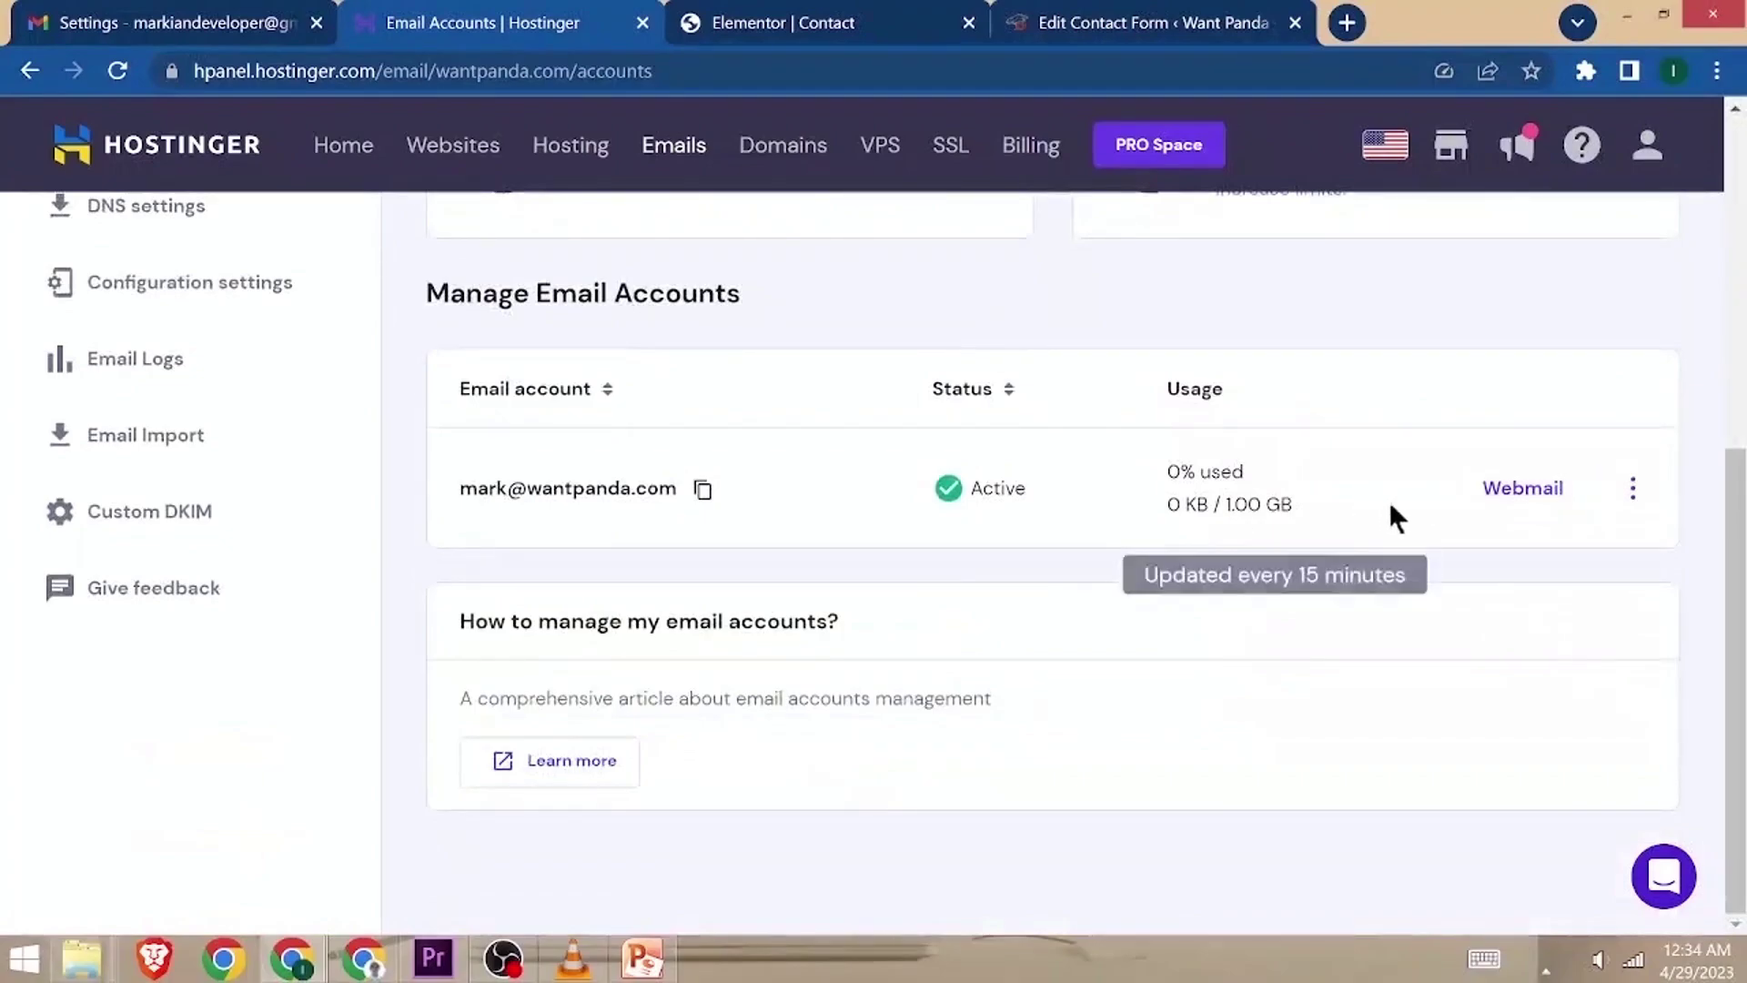
scroll(1389, 505, up, 2)
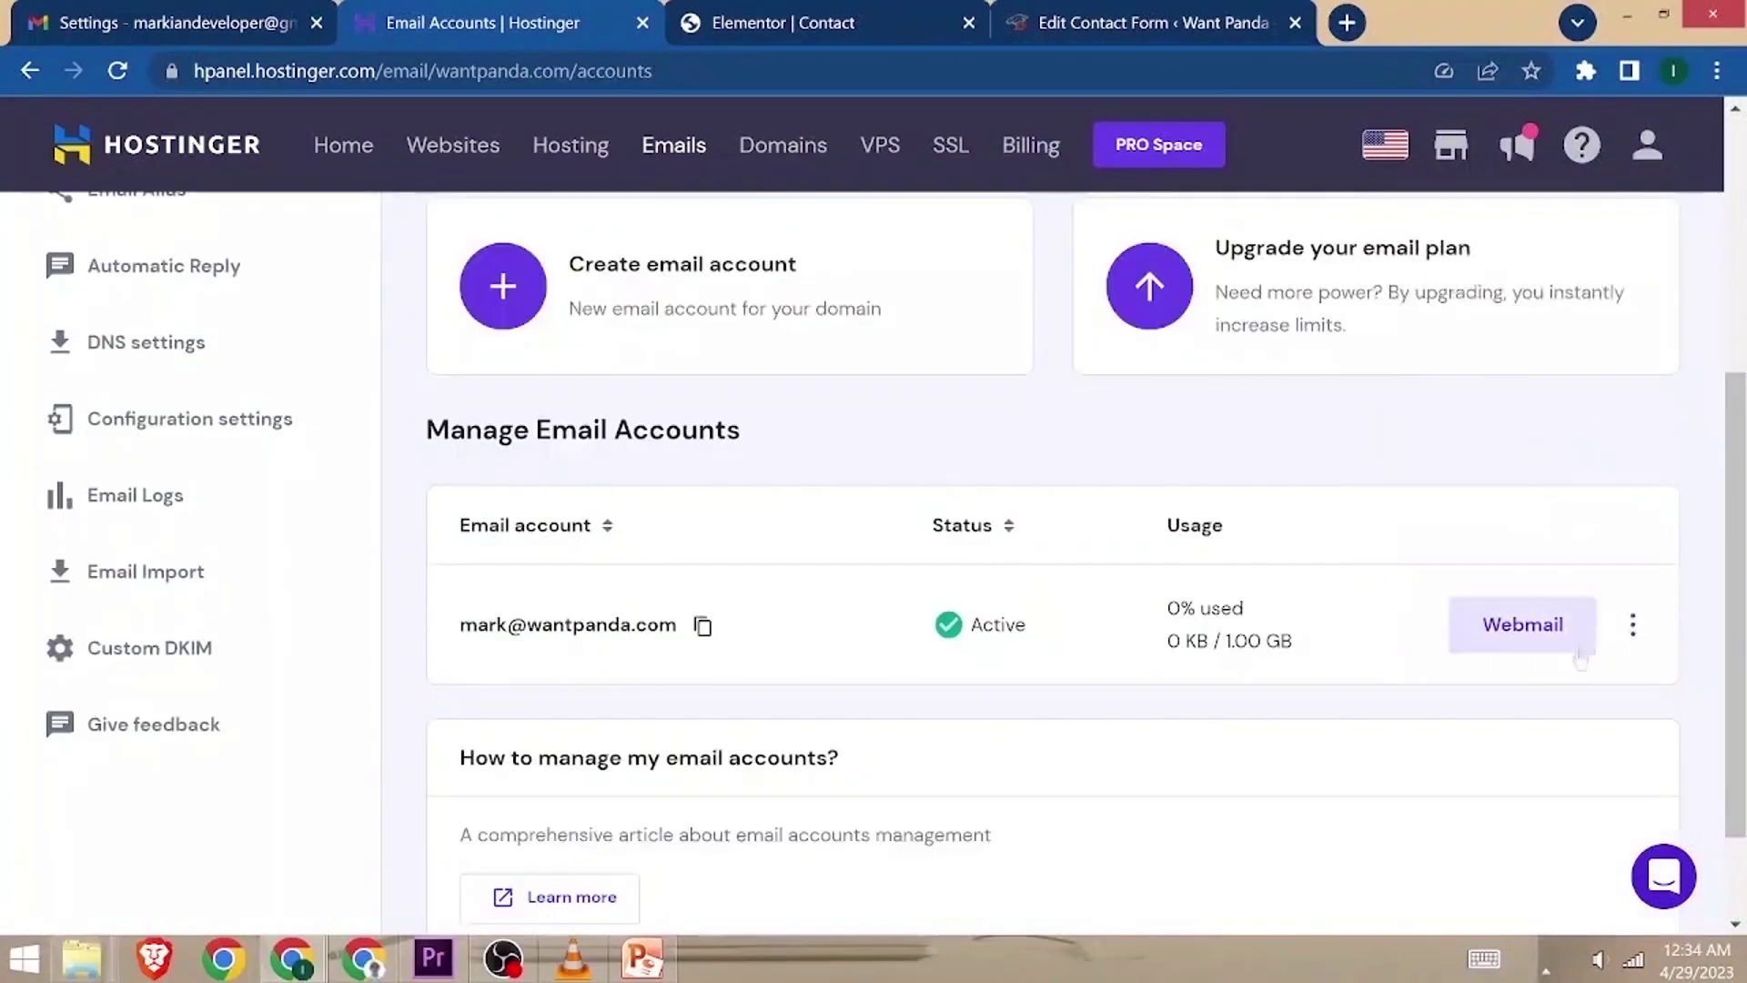
click(1510, 626)
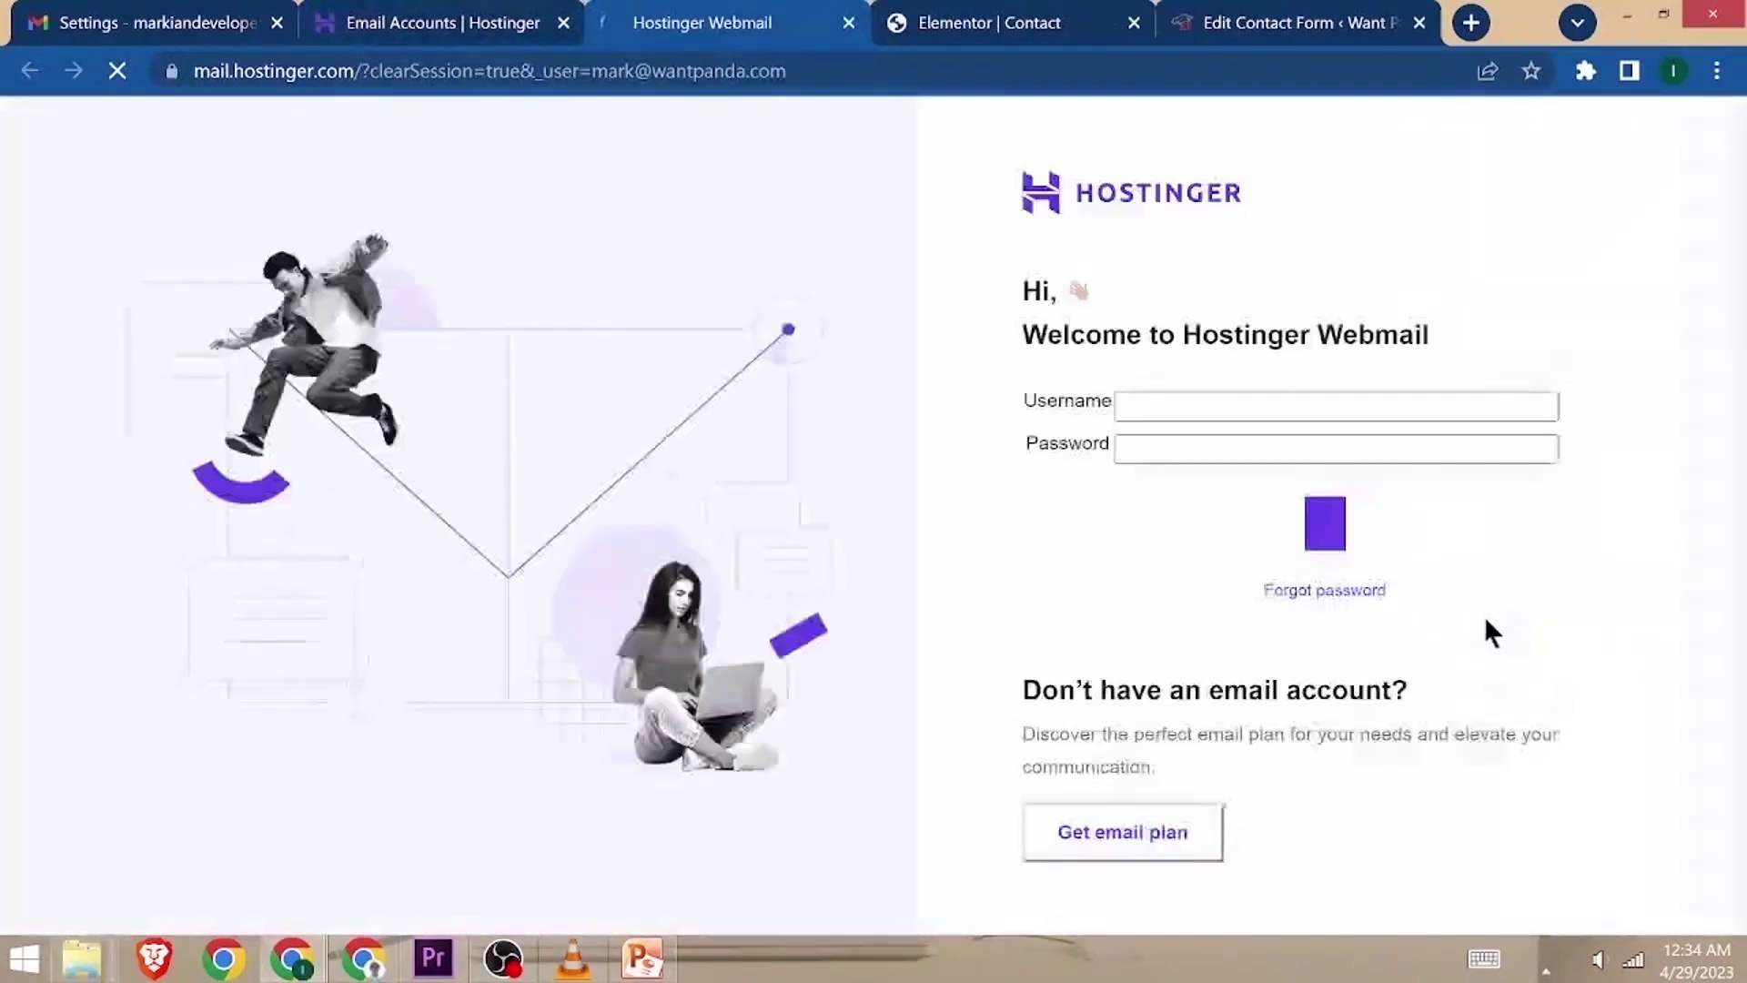
click(1415, 467)
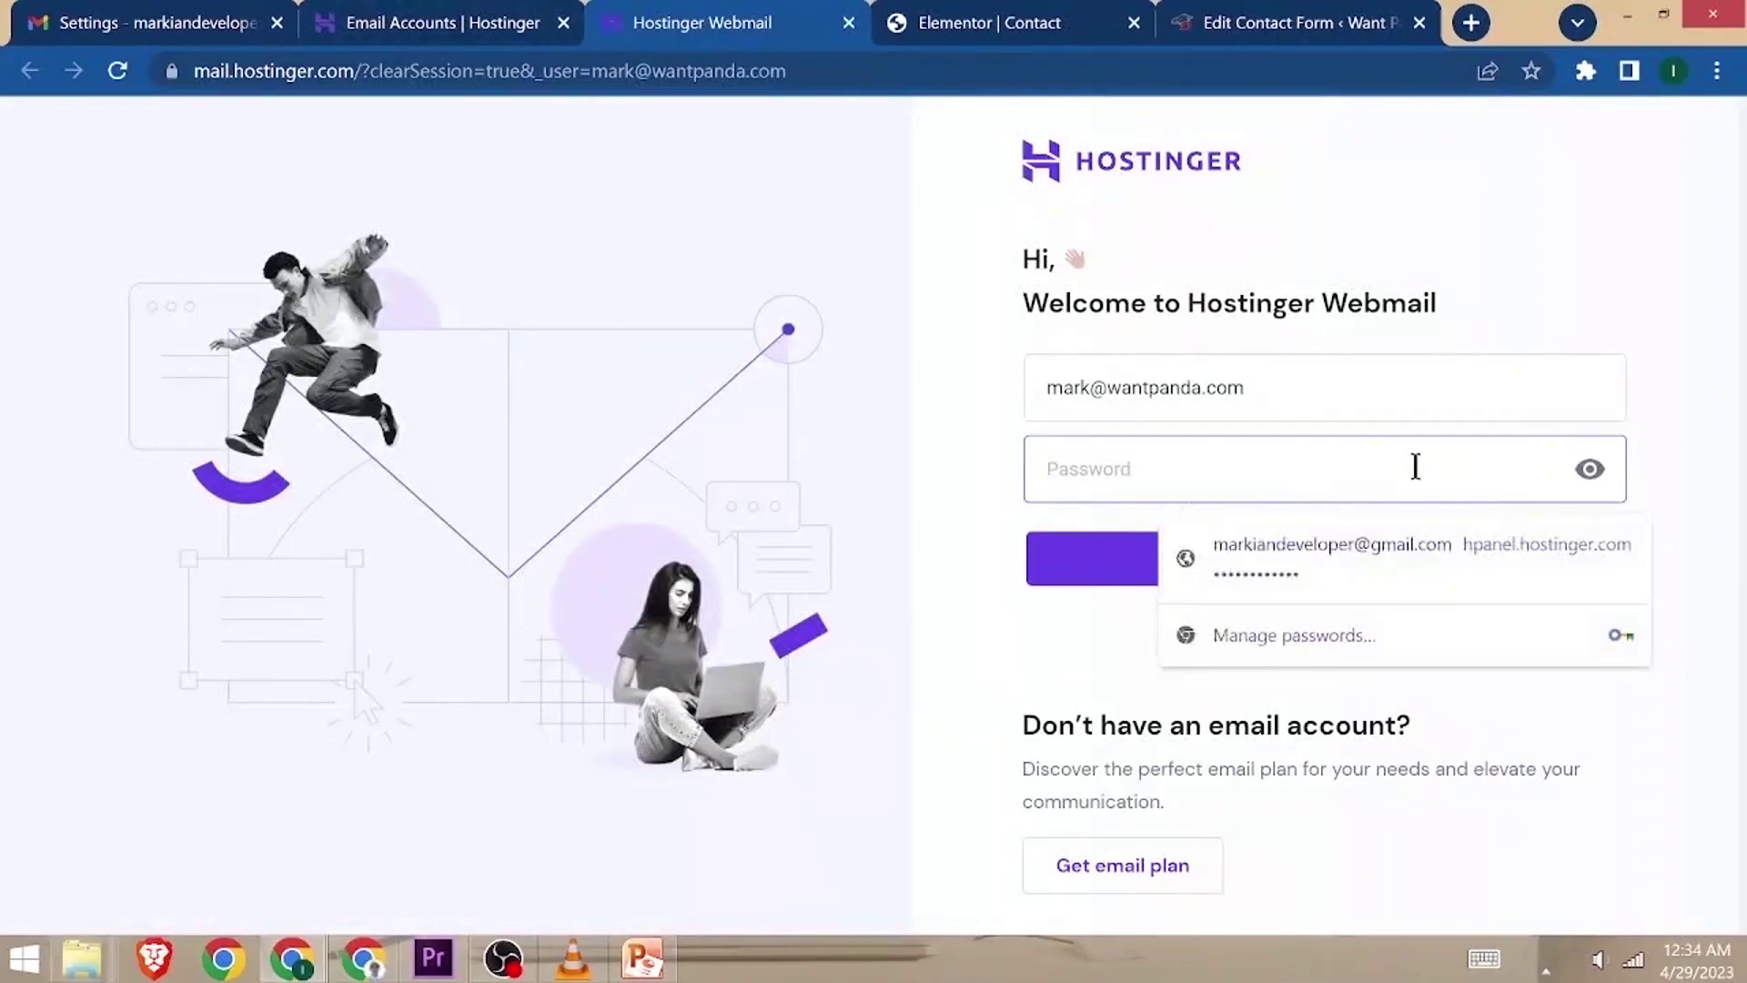
click(1329, 550)
click(1274, 582)
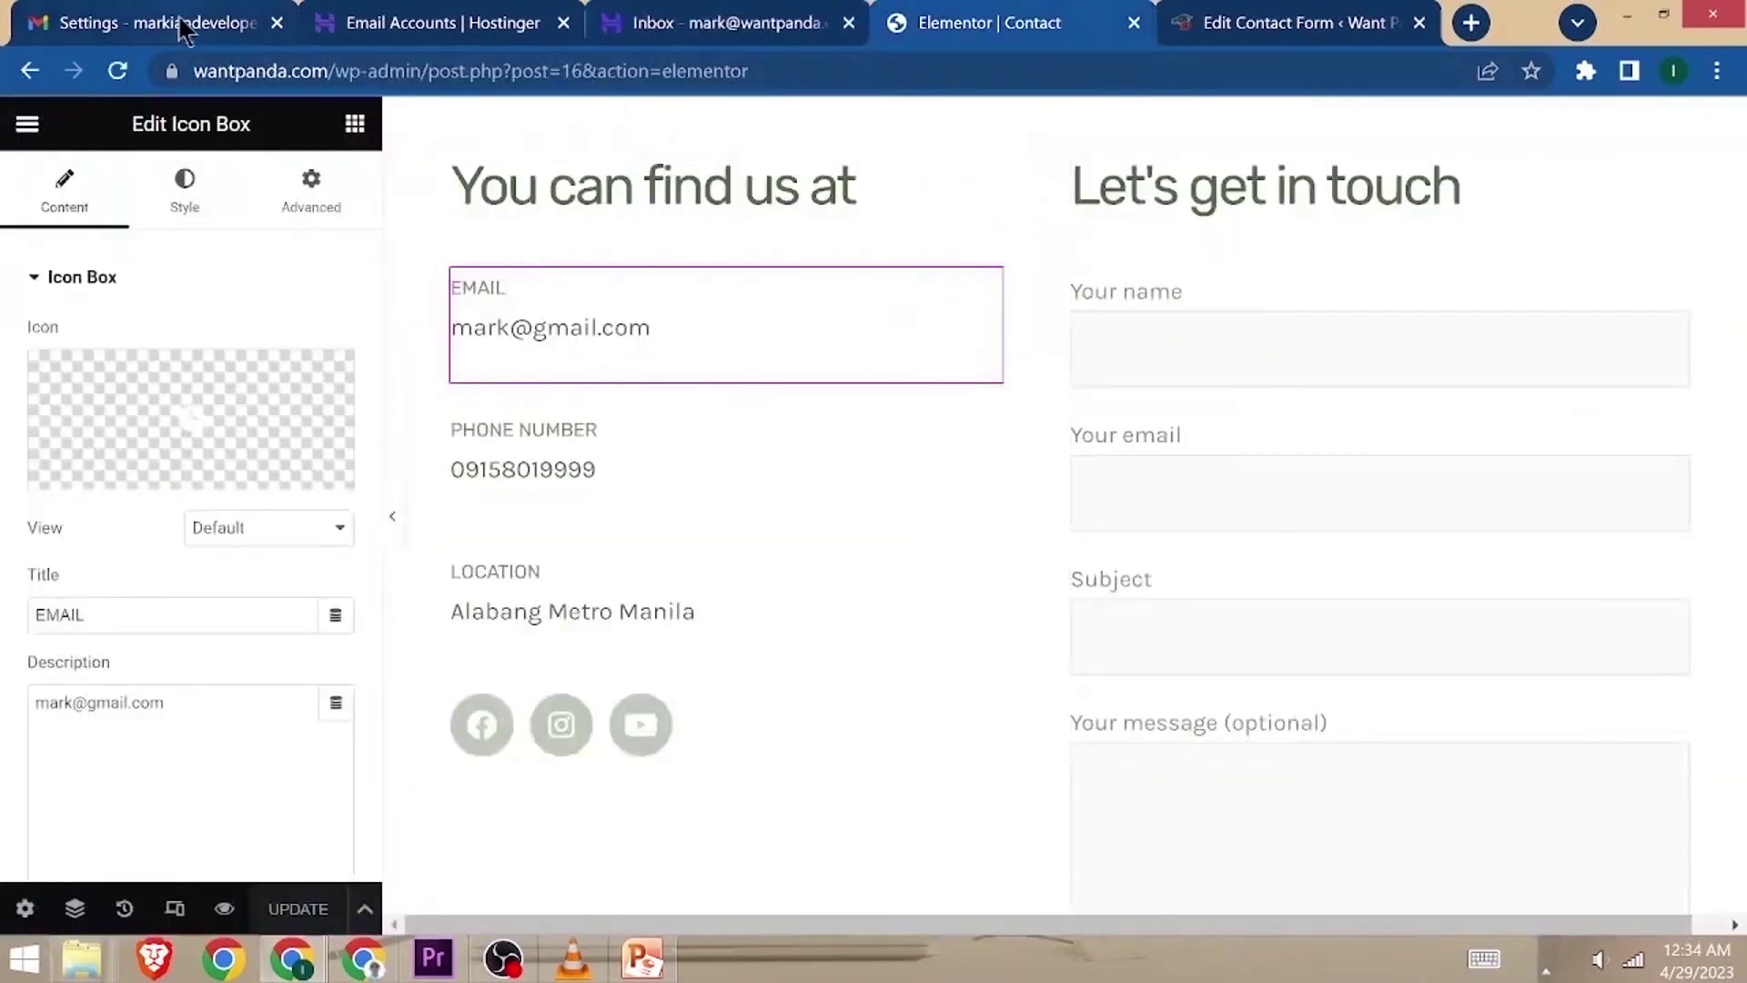
click(179, 24)
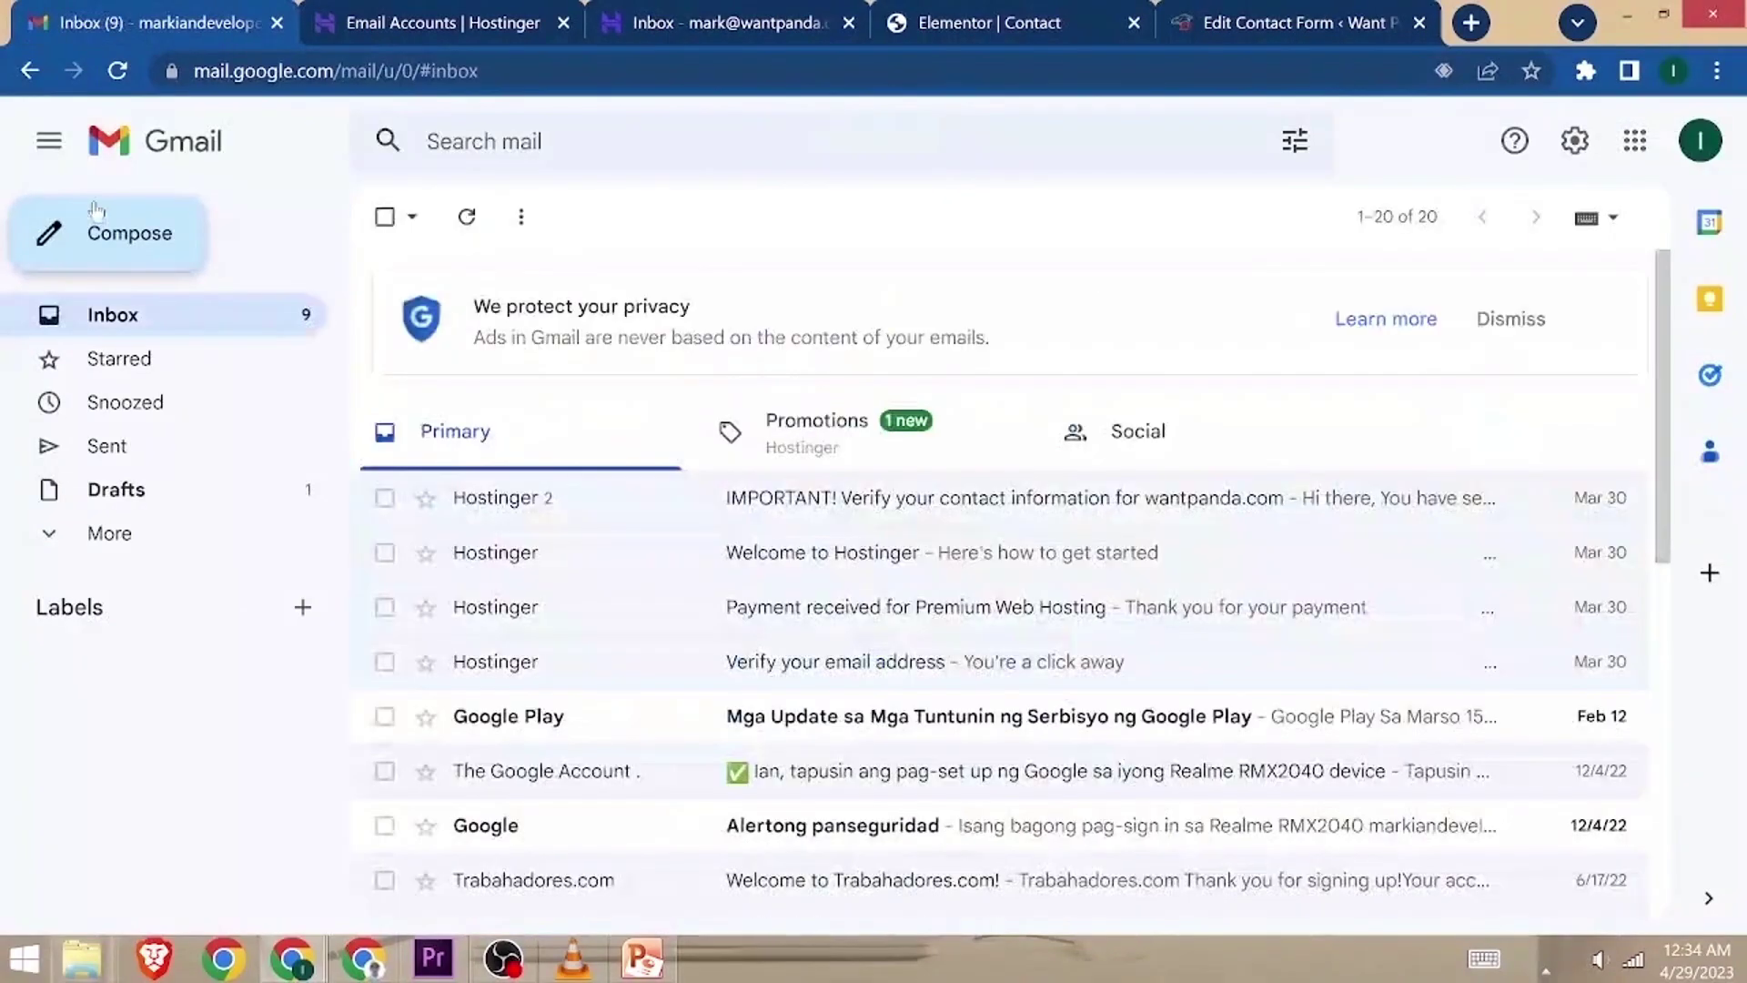
Send 'Hello test message 1' with body 'hello this is a test message 1' to the new wantpanda.com address
click(96, 210)
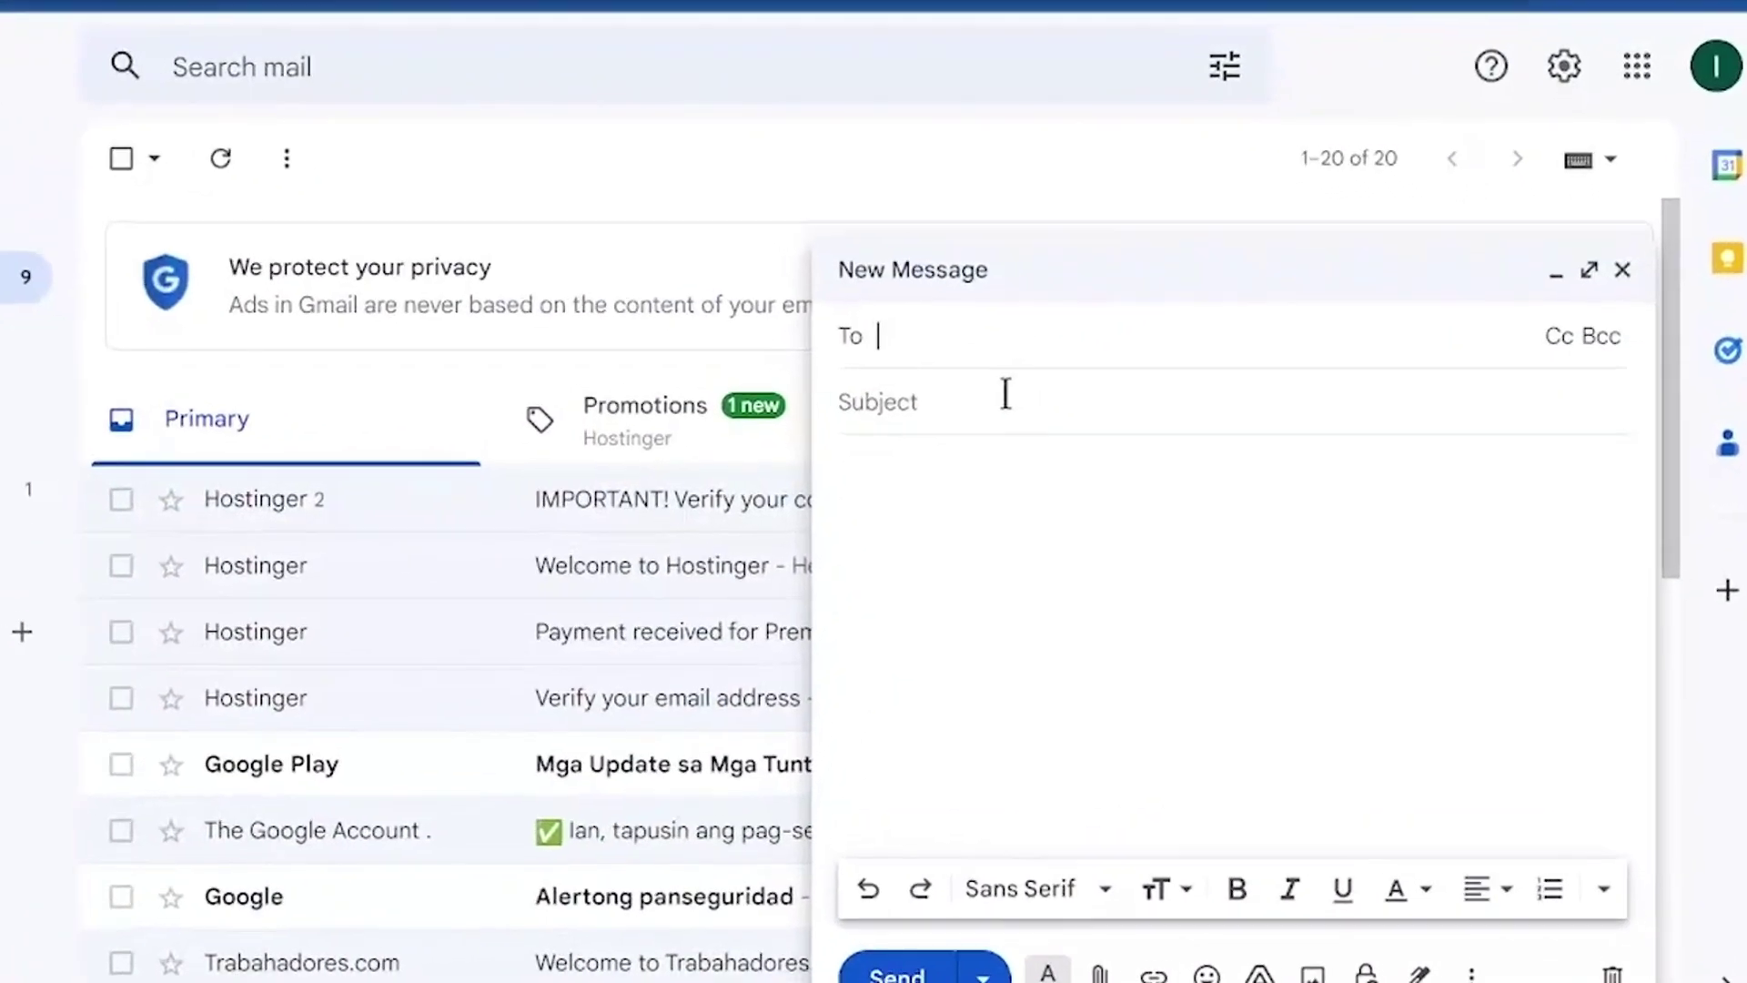
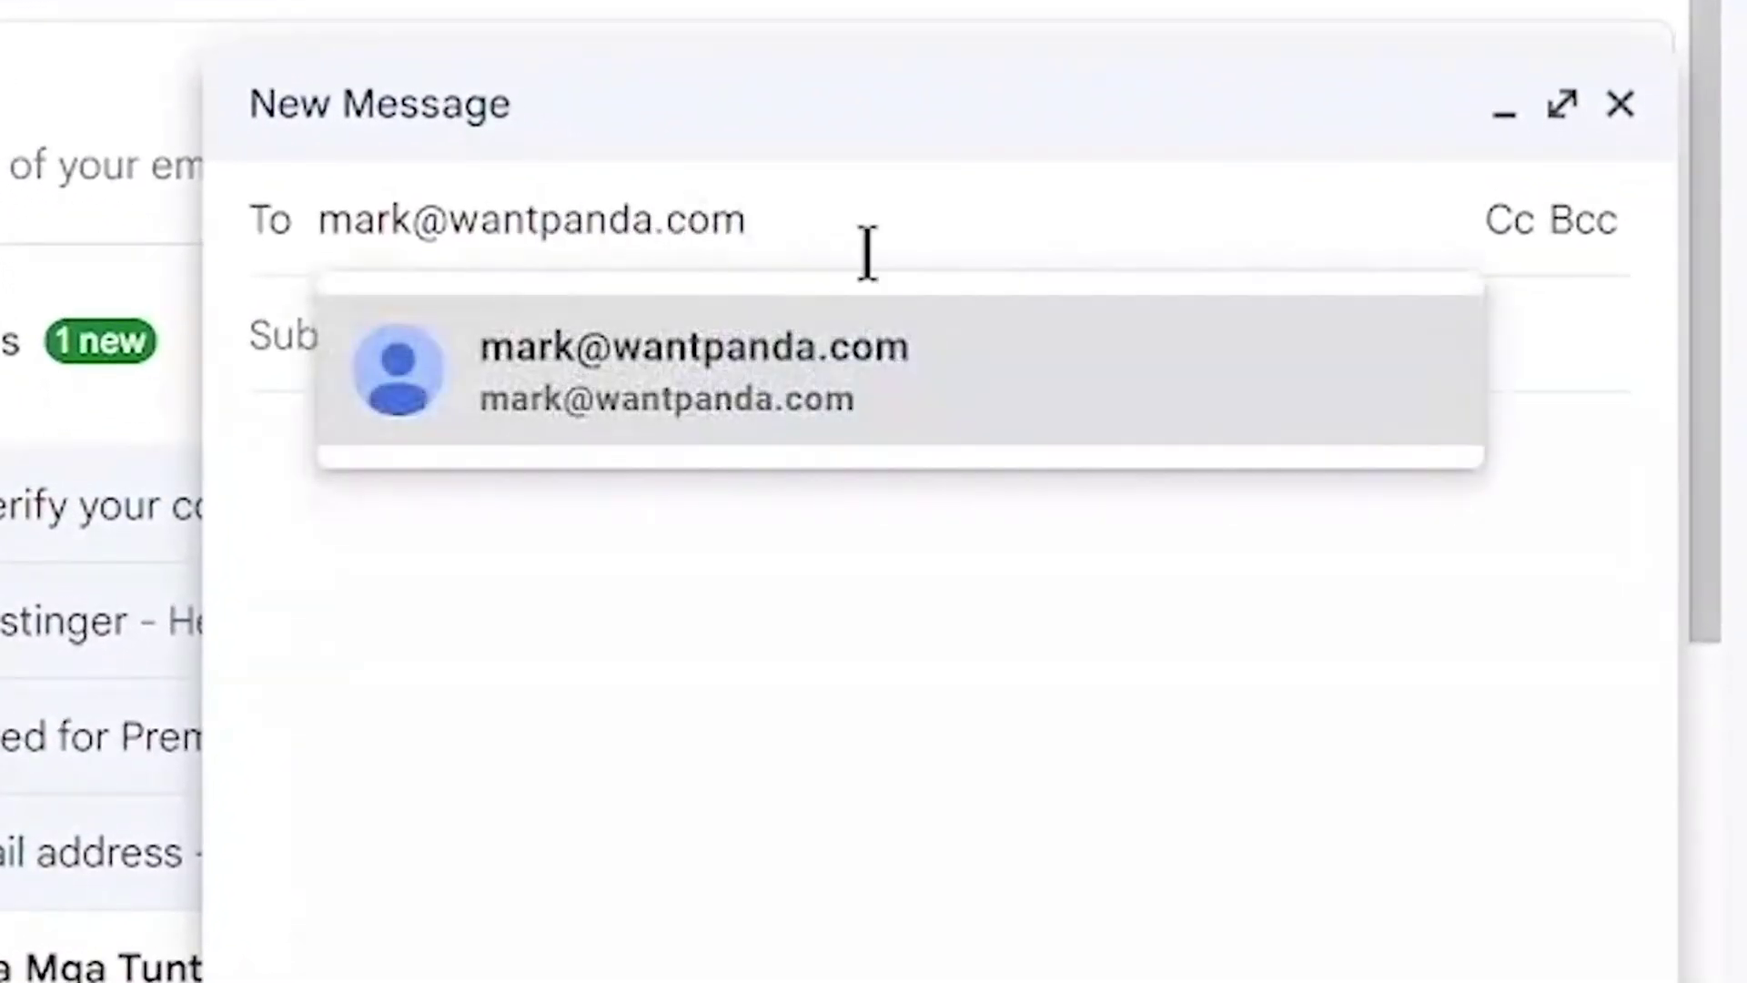
click(671, 343)
click(636, 401)
text(Hello test message 1)
click(397, 500)
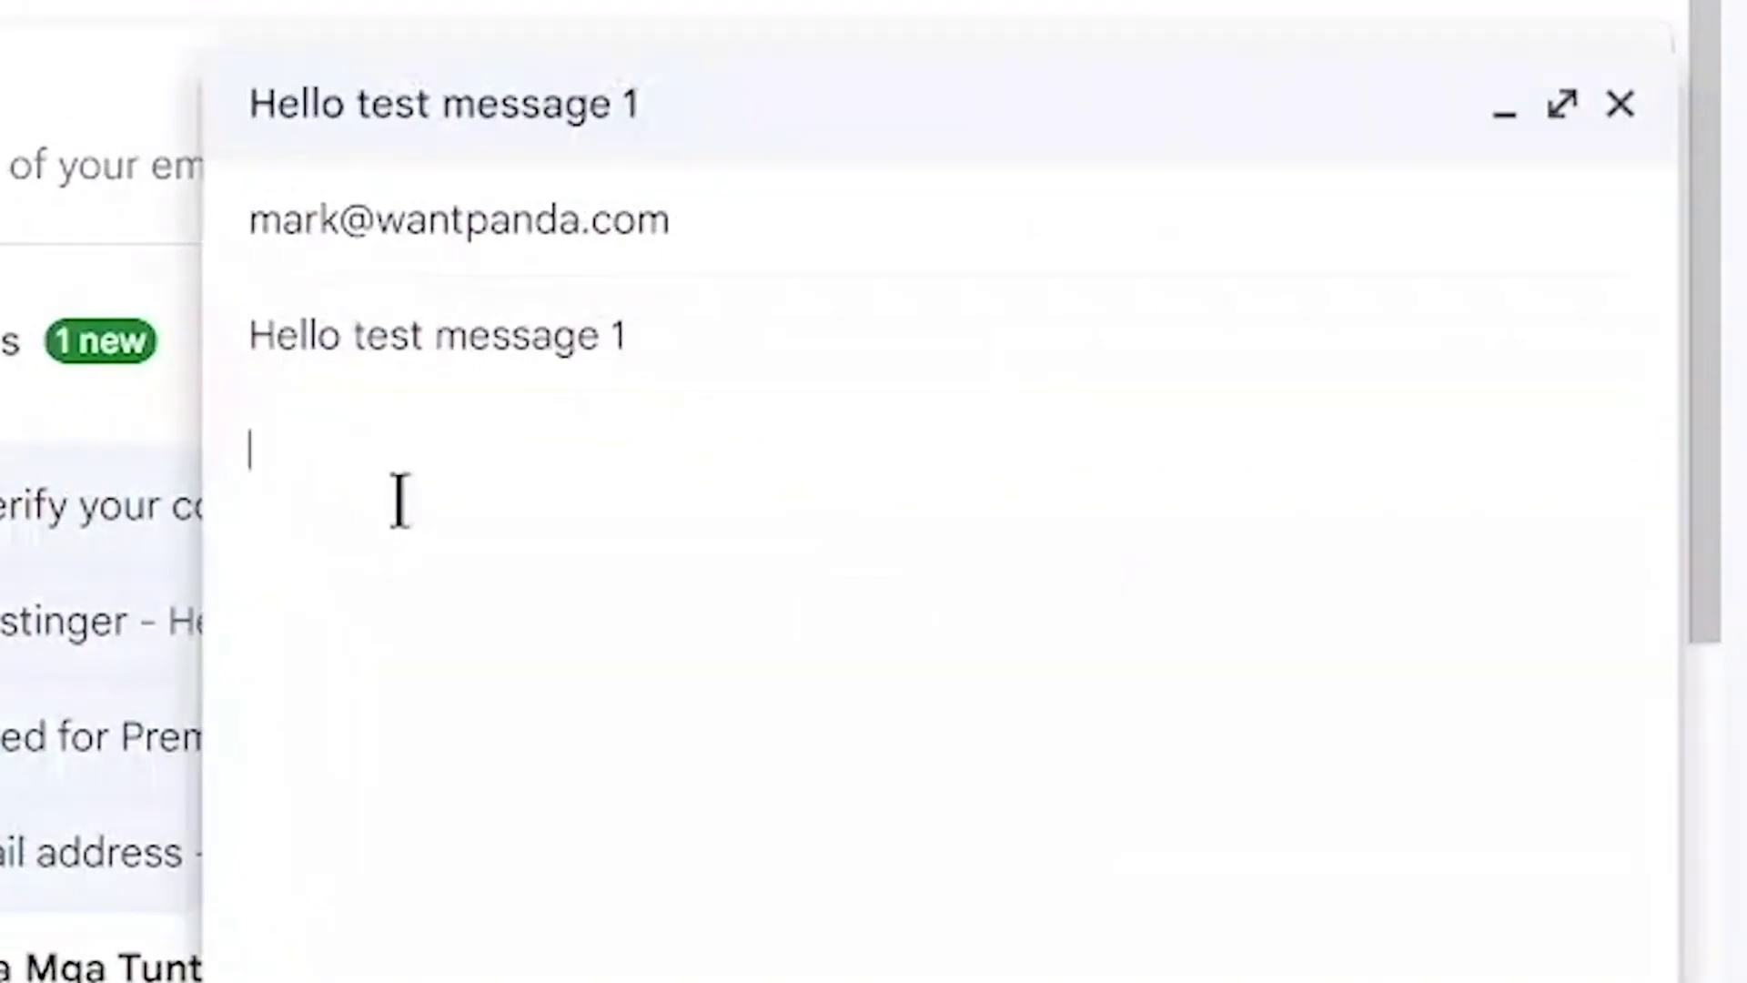
text(hello this is a test message 1)
click(1025, 892)
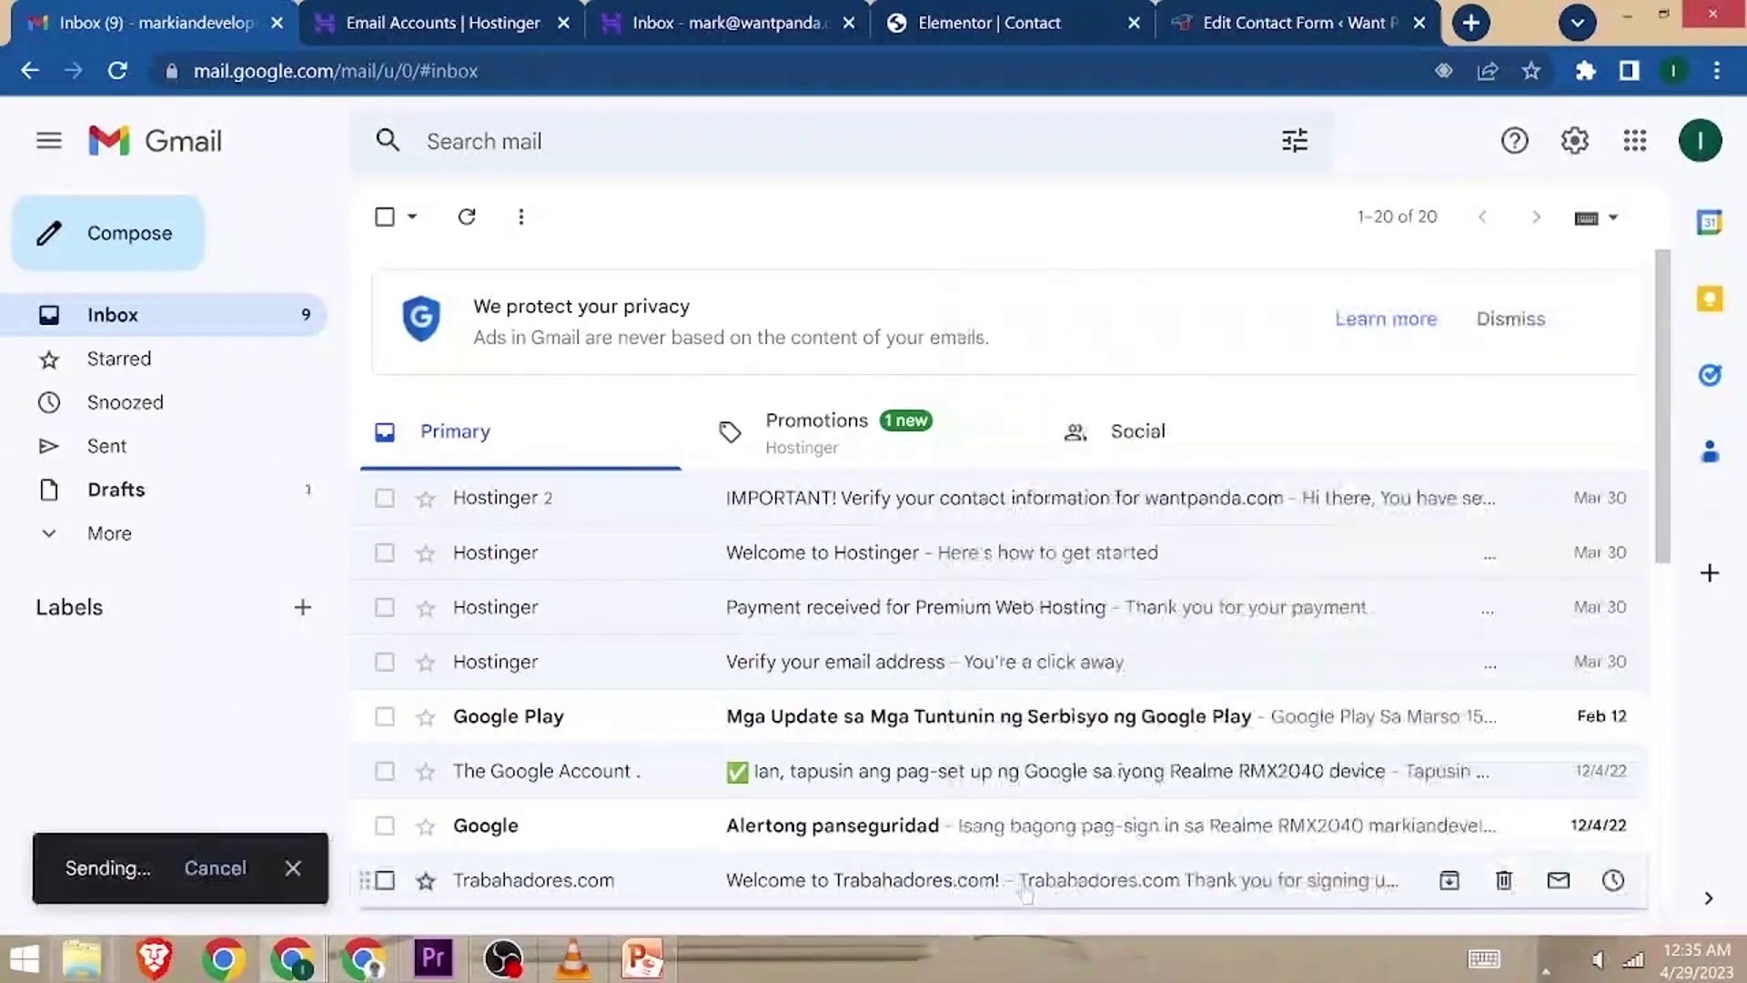
Refresh the webmail inbox and open the arrived test message
click(728, 23)
click(739, 137)
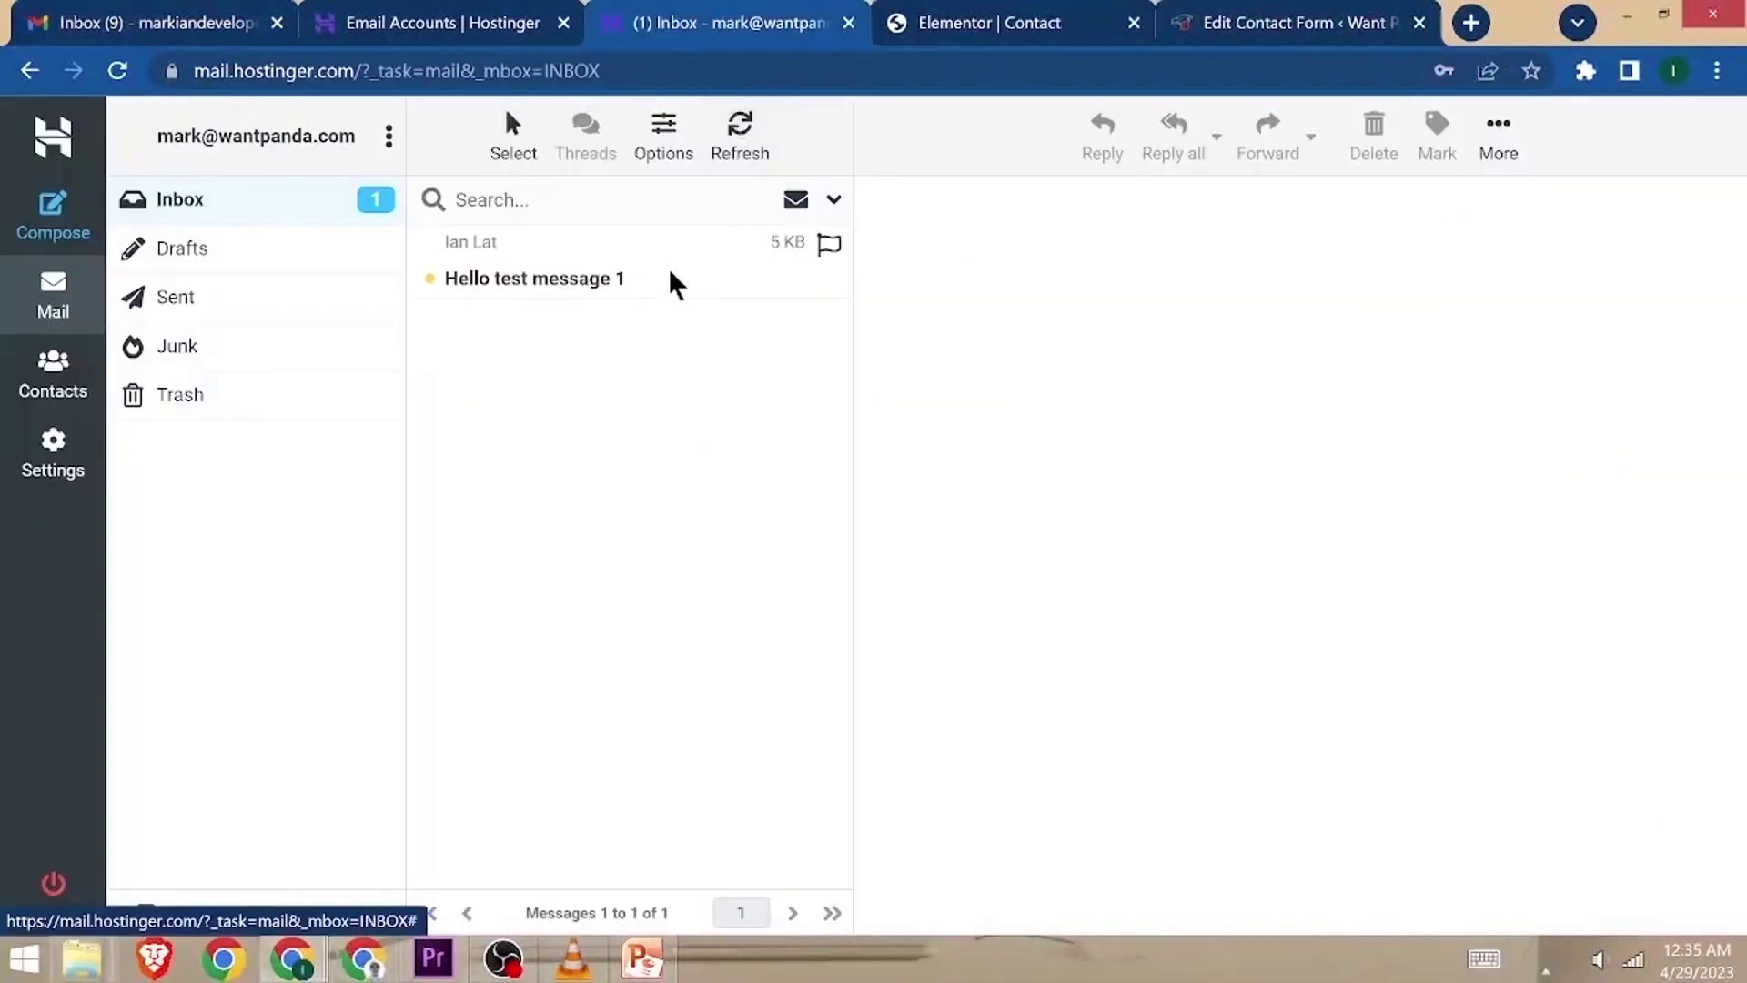
click(662, 287)
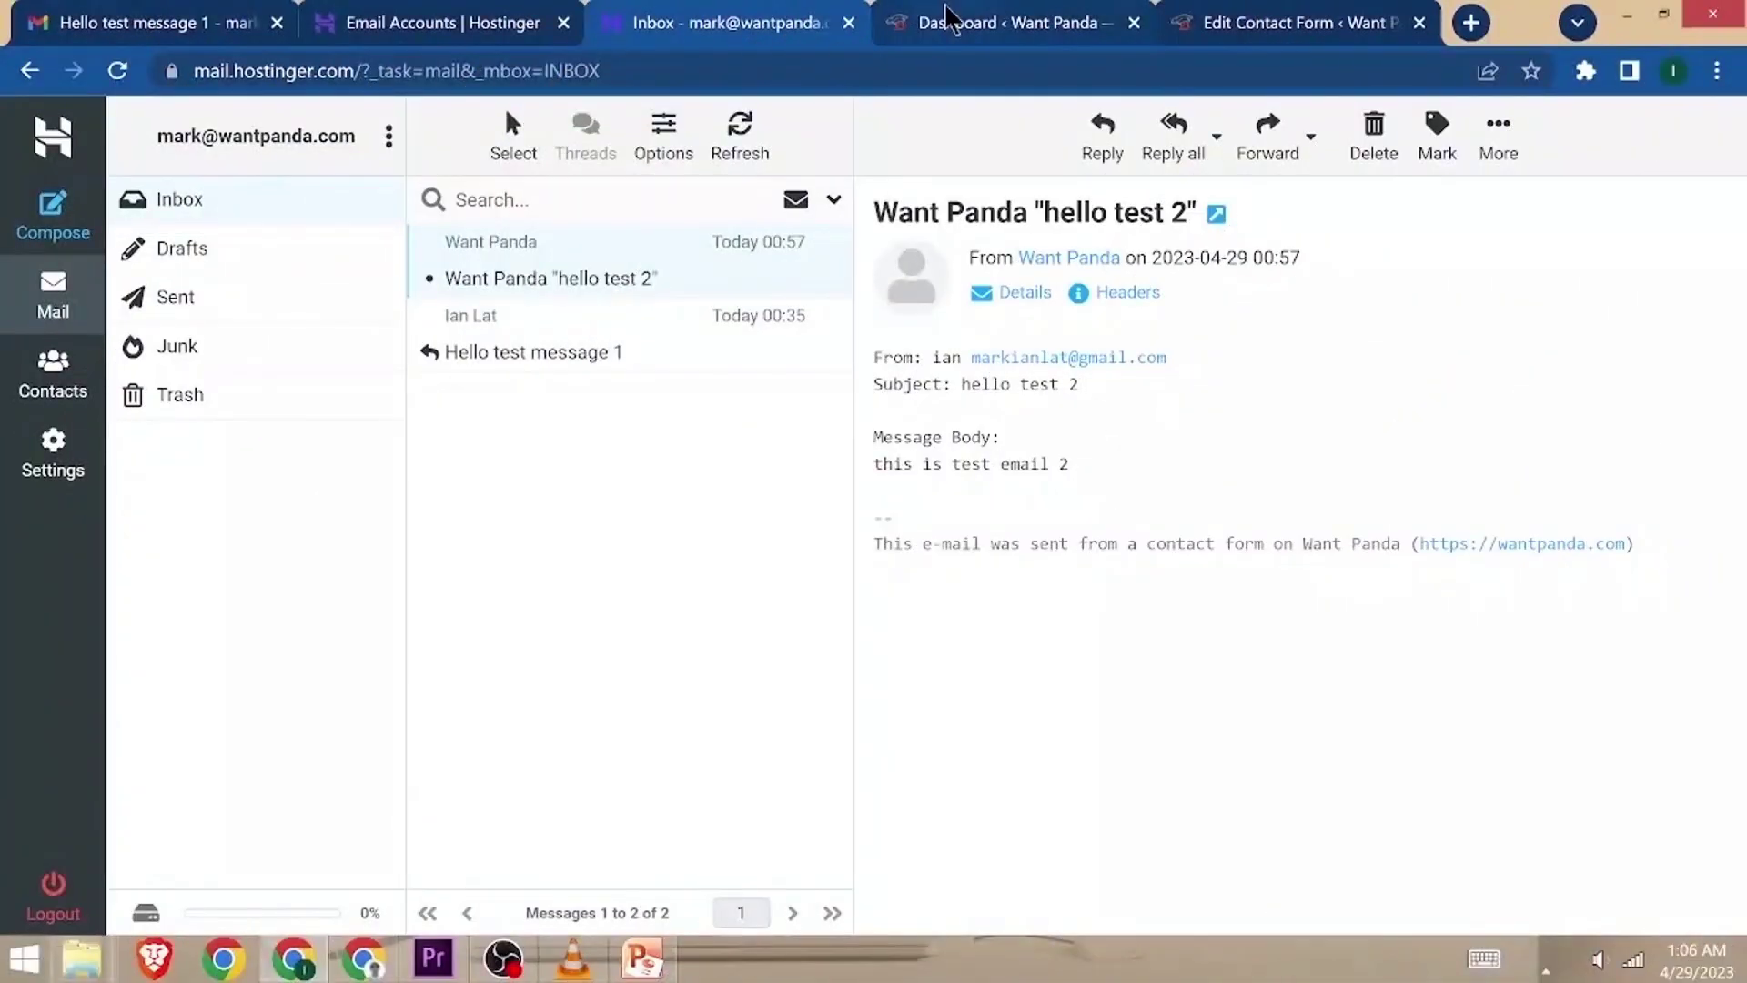
click(952, 28)
Search plugins for 'google s', then install and activate Site Kit by Google
scroll(109, 546, down, 3)
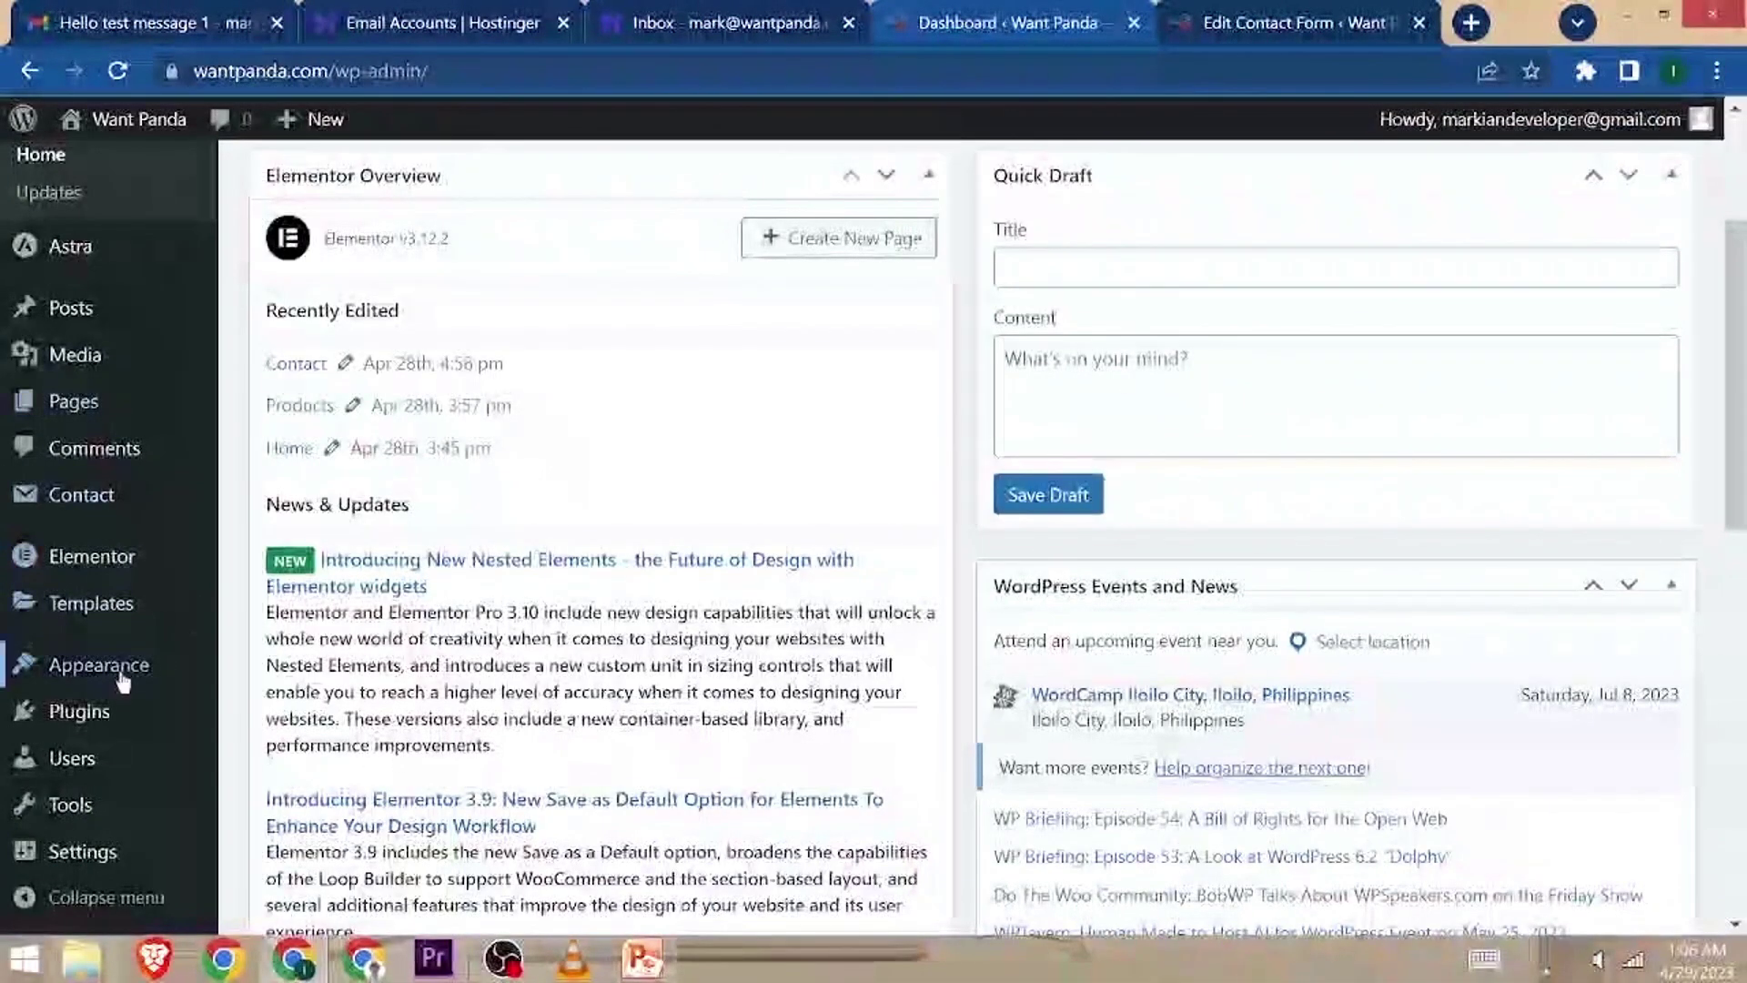
mouse_move(111, 727)
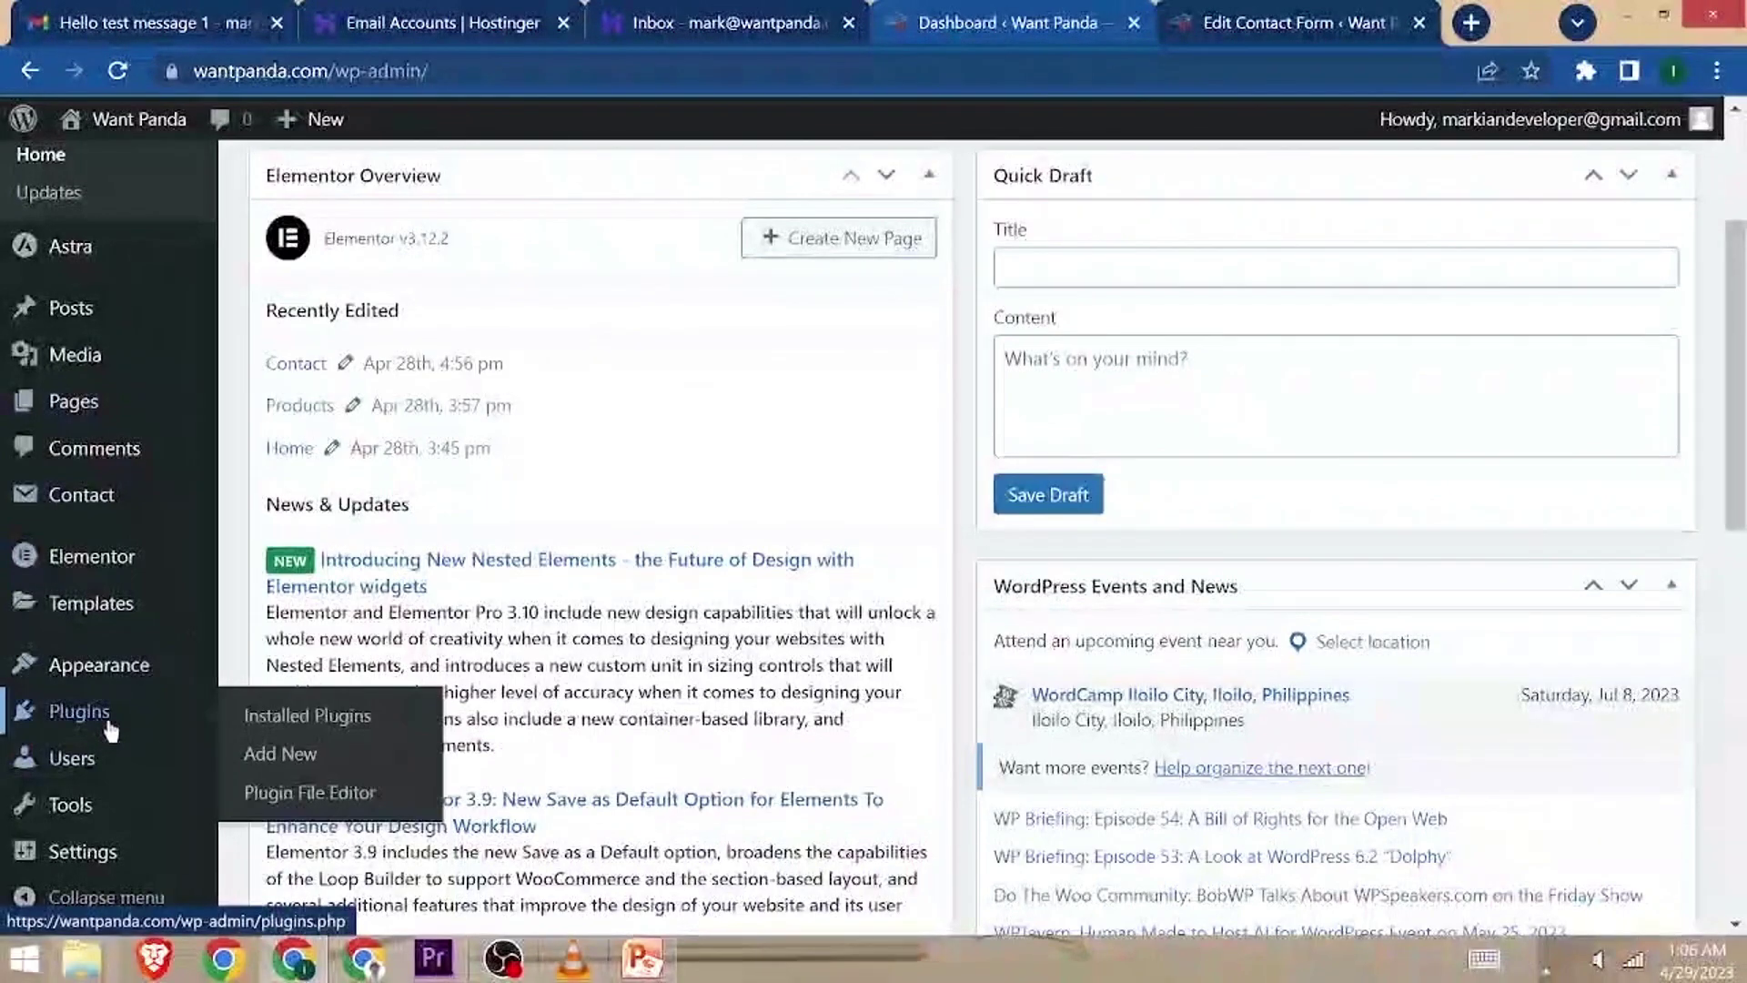
click(282, 754)
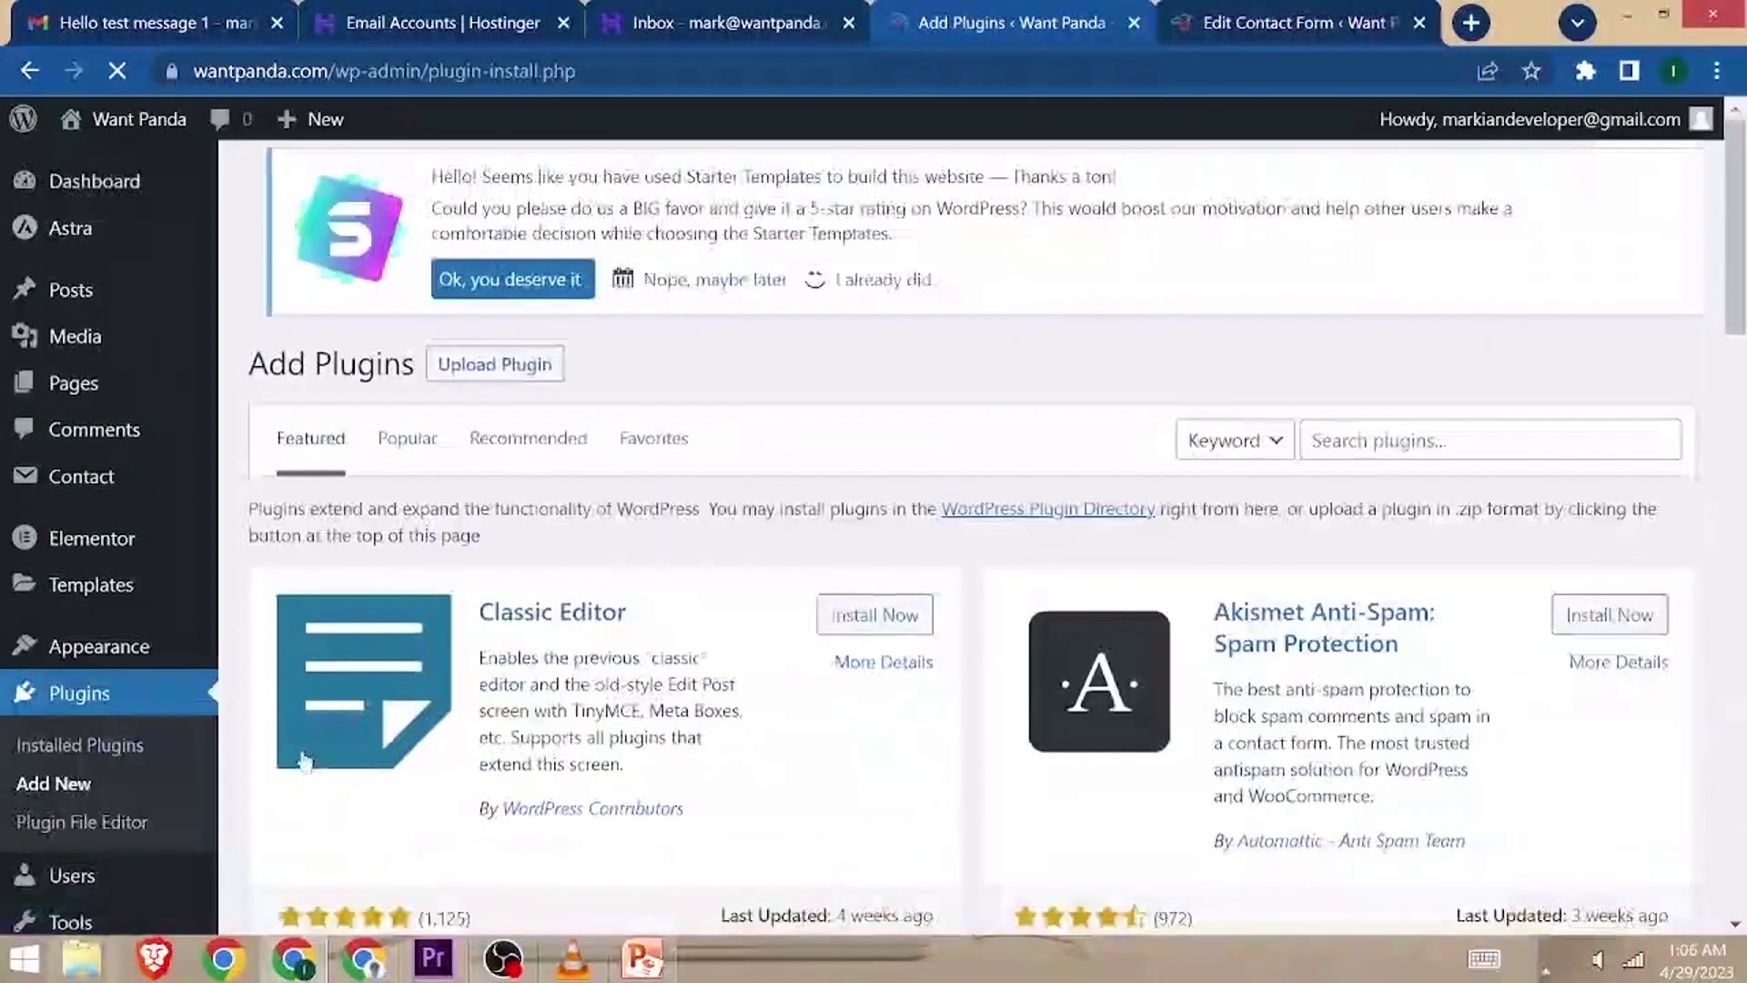
click(1437, 438)
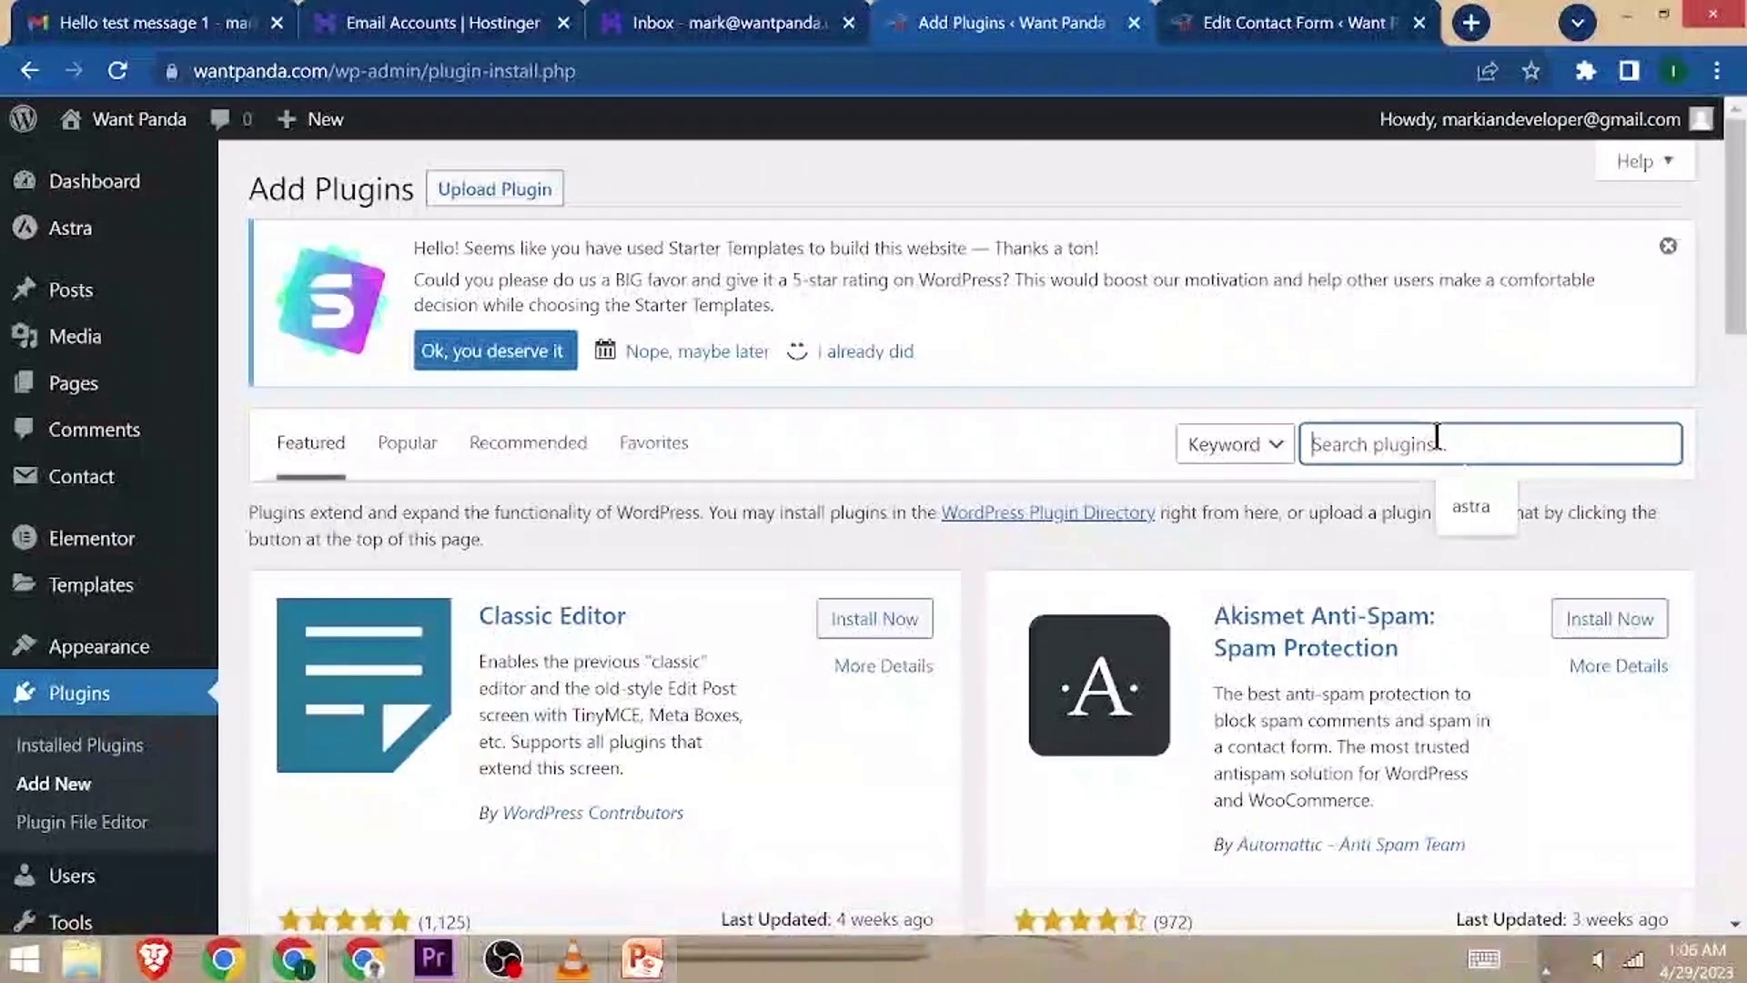
text(google site)
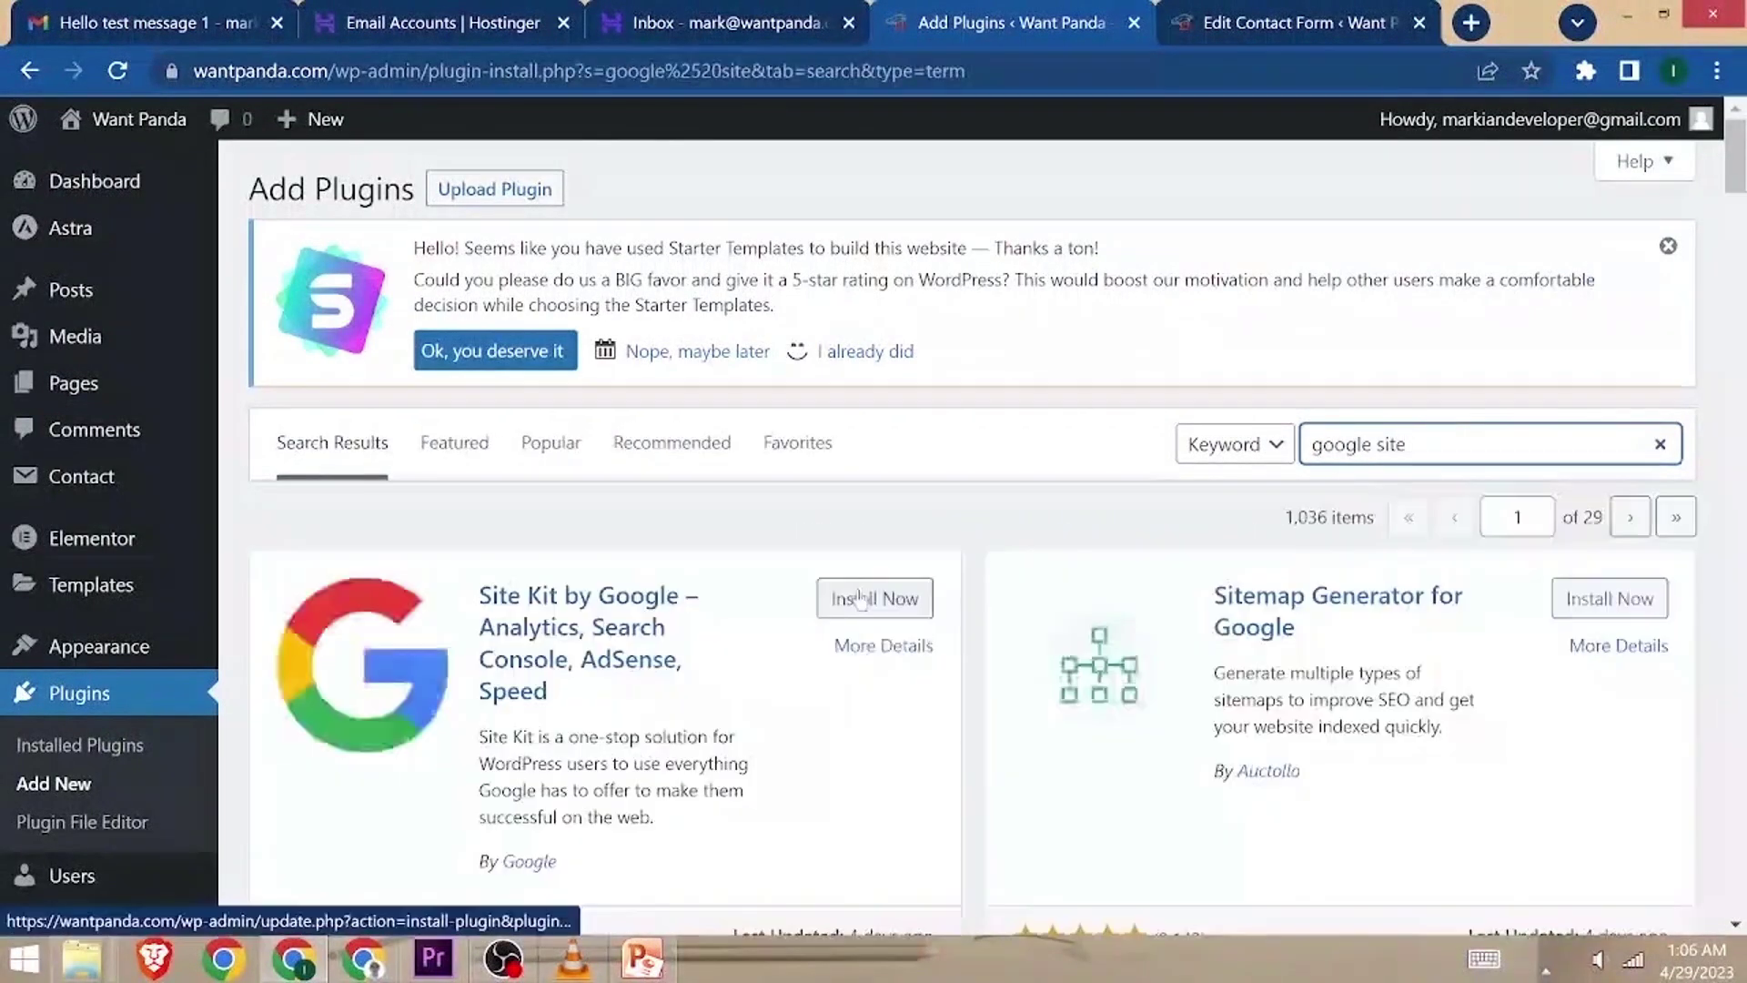
click(860, 599)
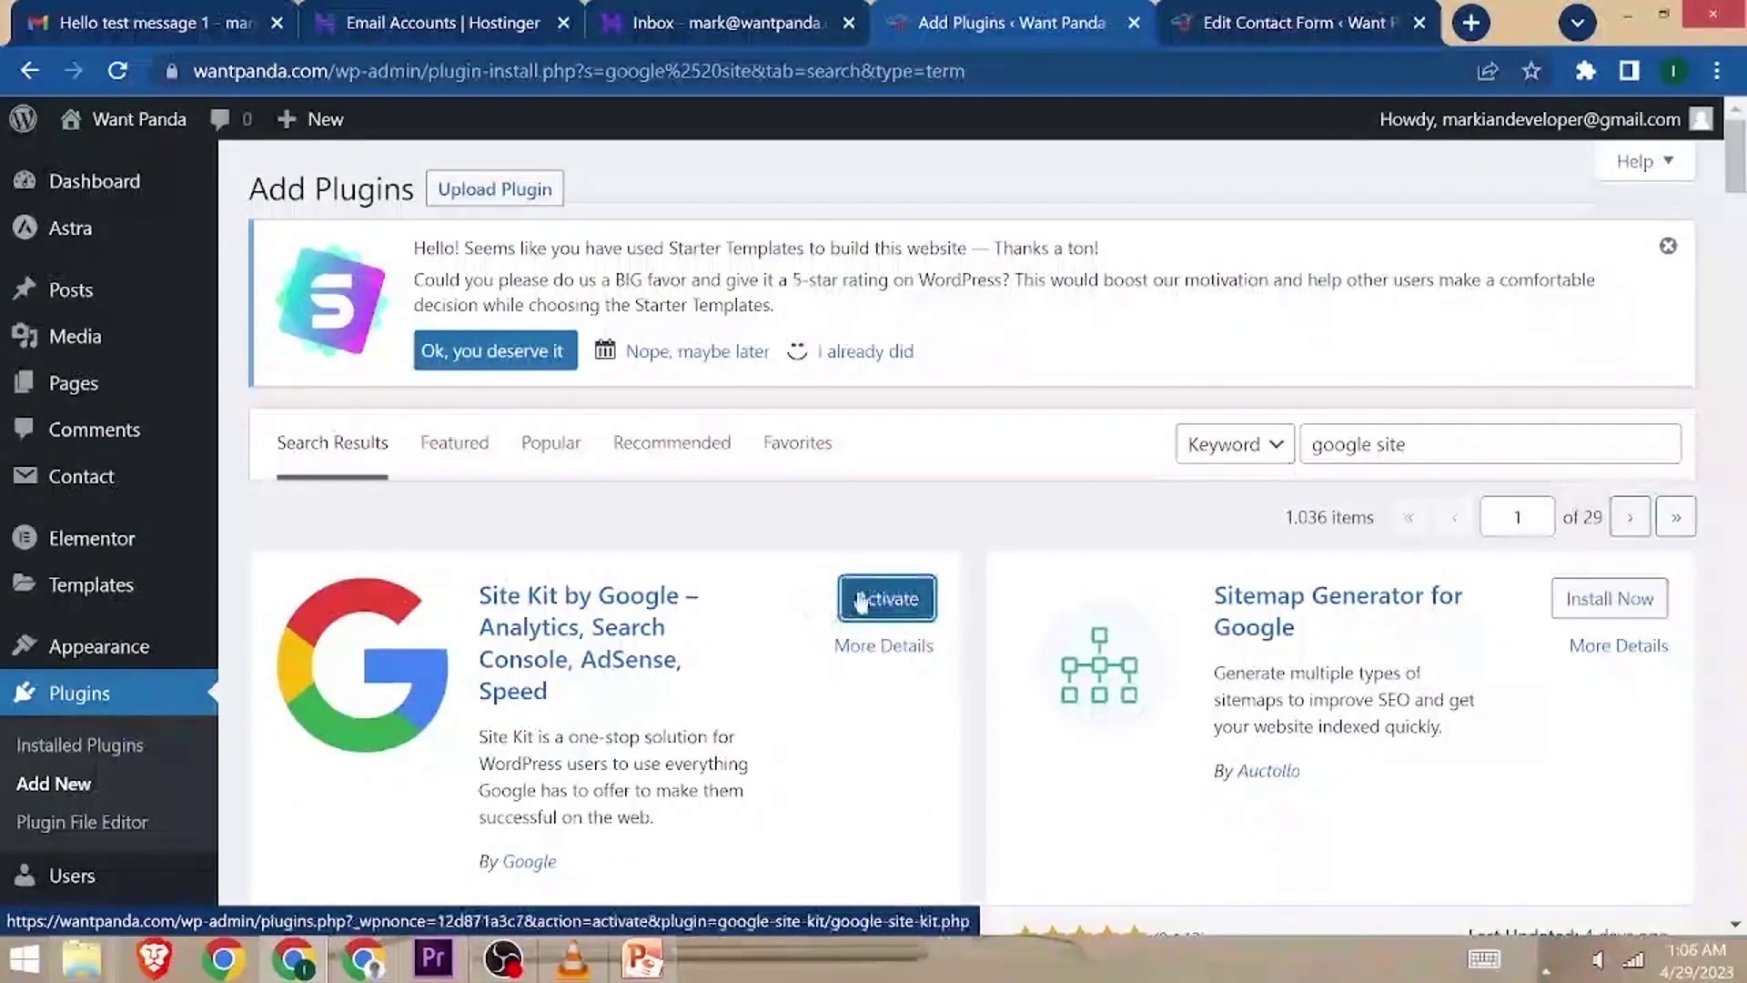
click(885, 600)
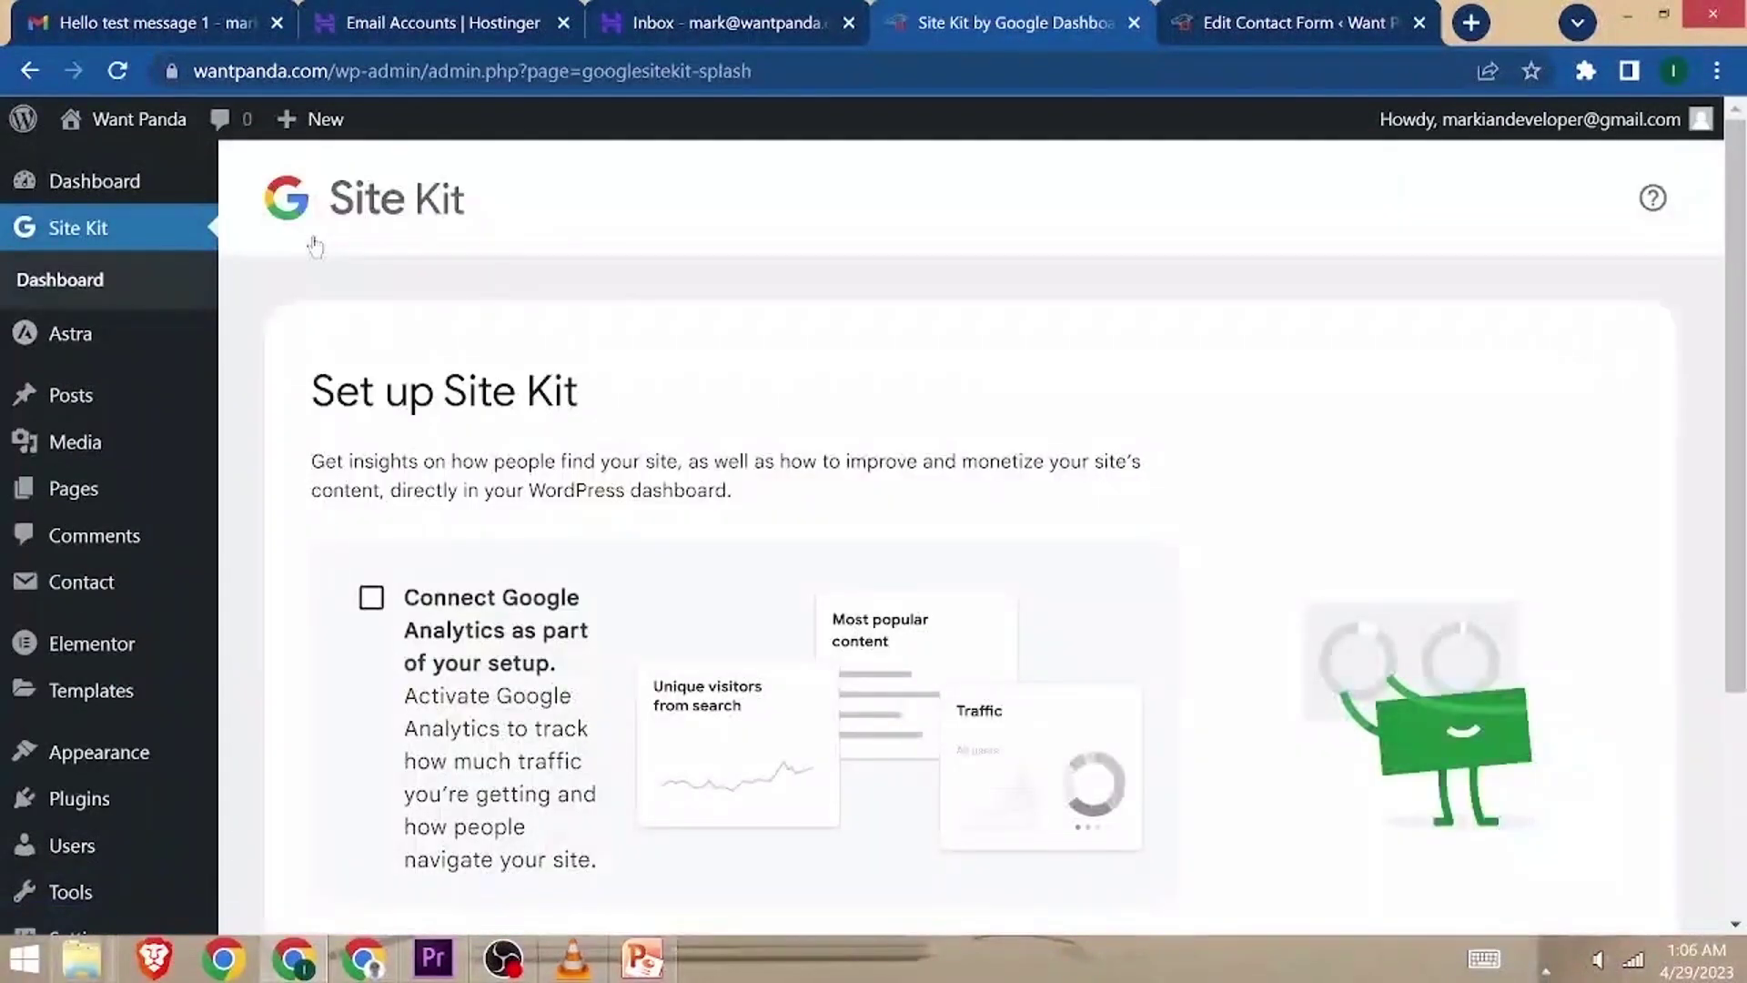
Include Analytics, sign in with Google, verify ownership, allow metrics and set up Search Console
scroll(619, 360, down, 3)
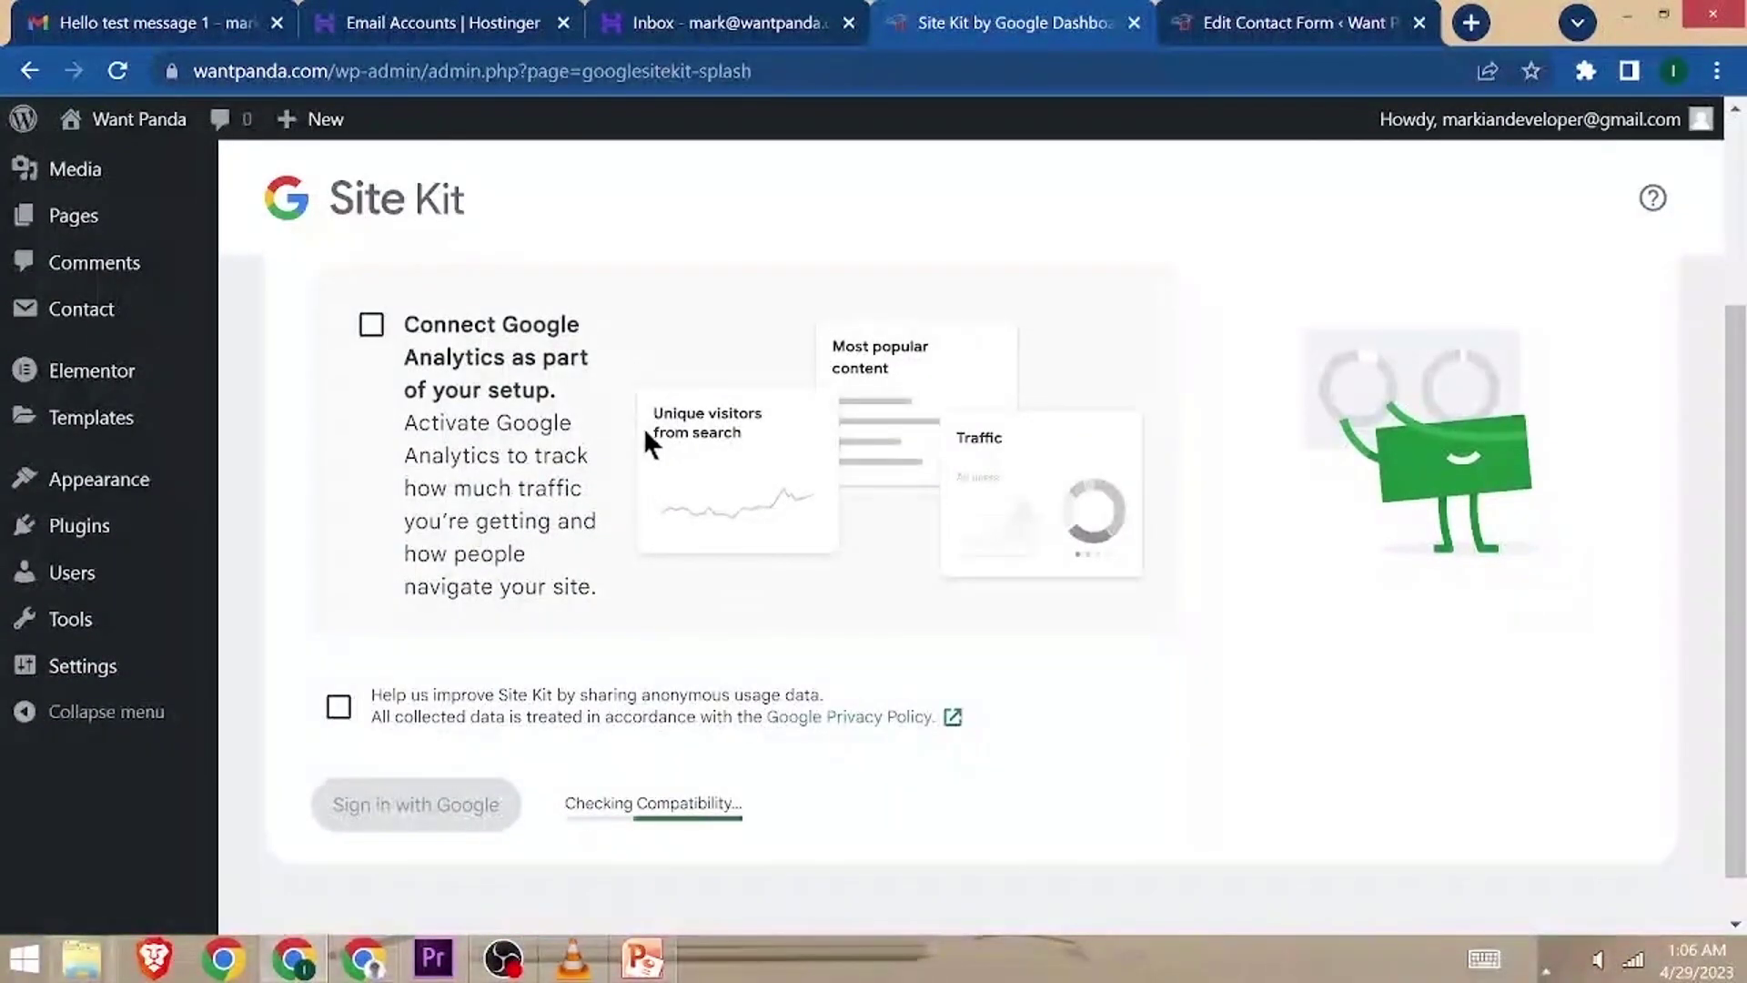
click(370, 324)
scroll(669, 494, down, 1)
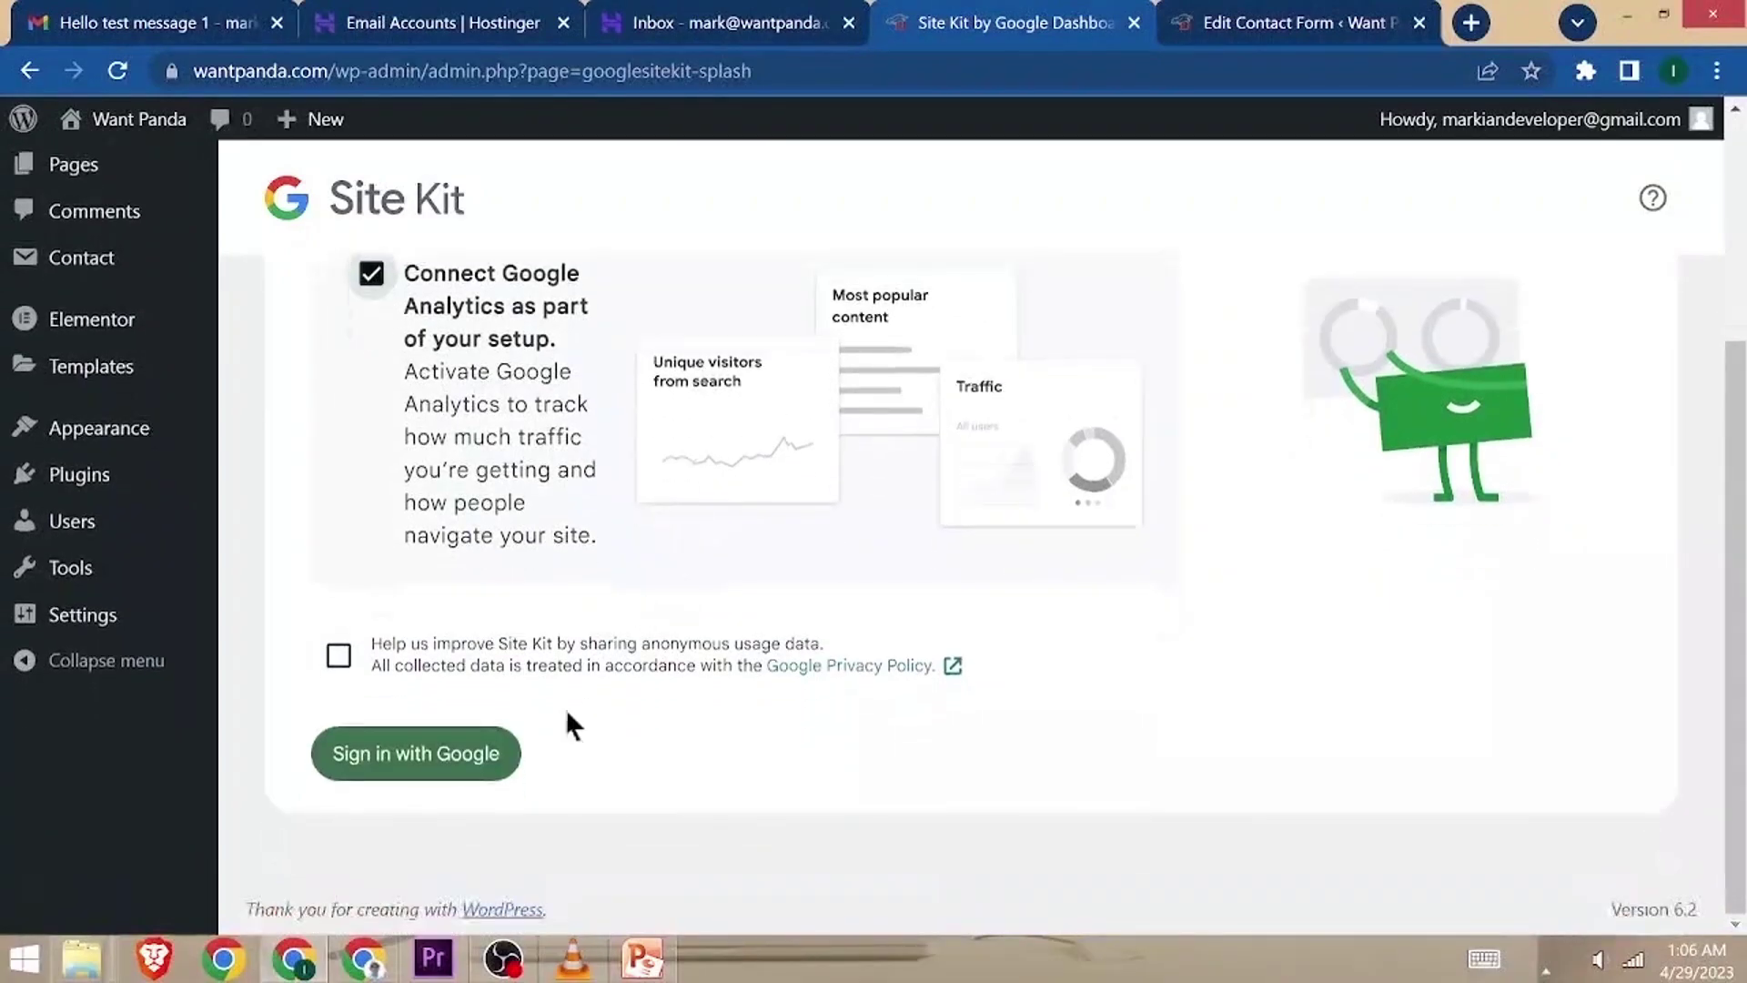
click(503, 751)
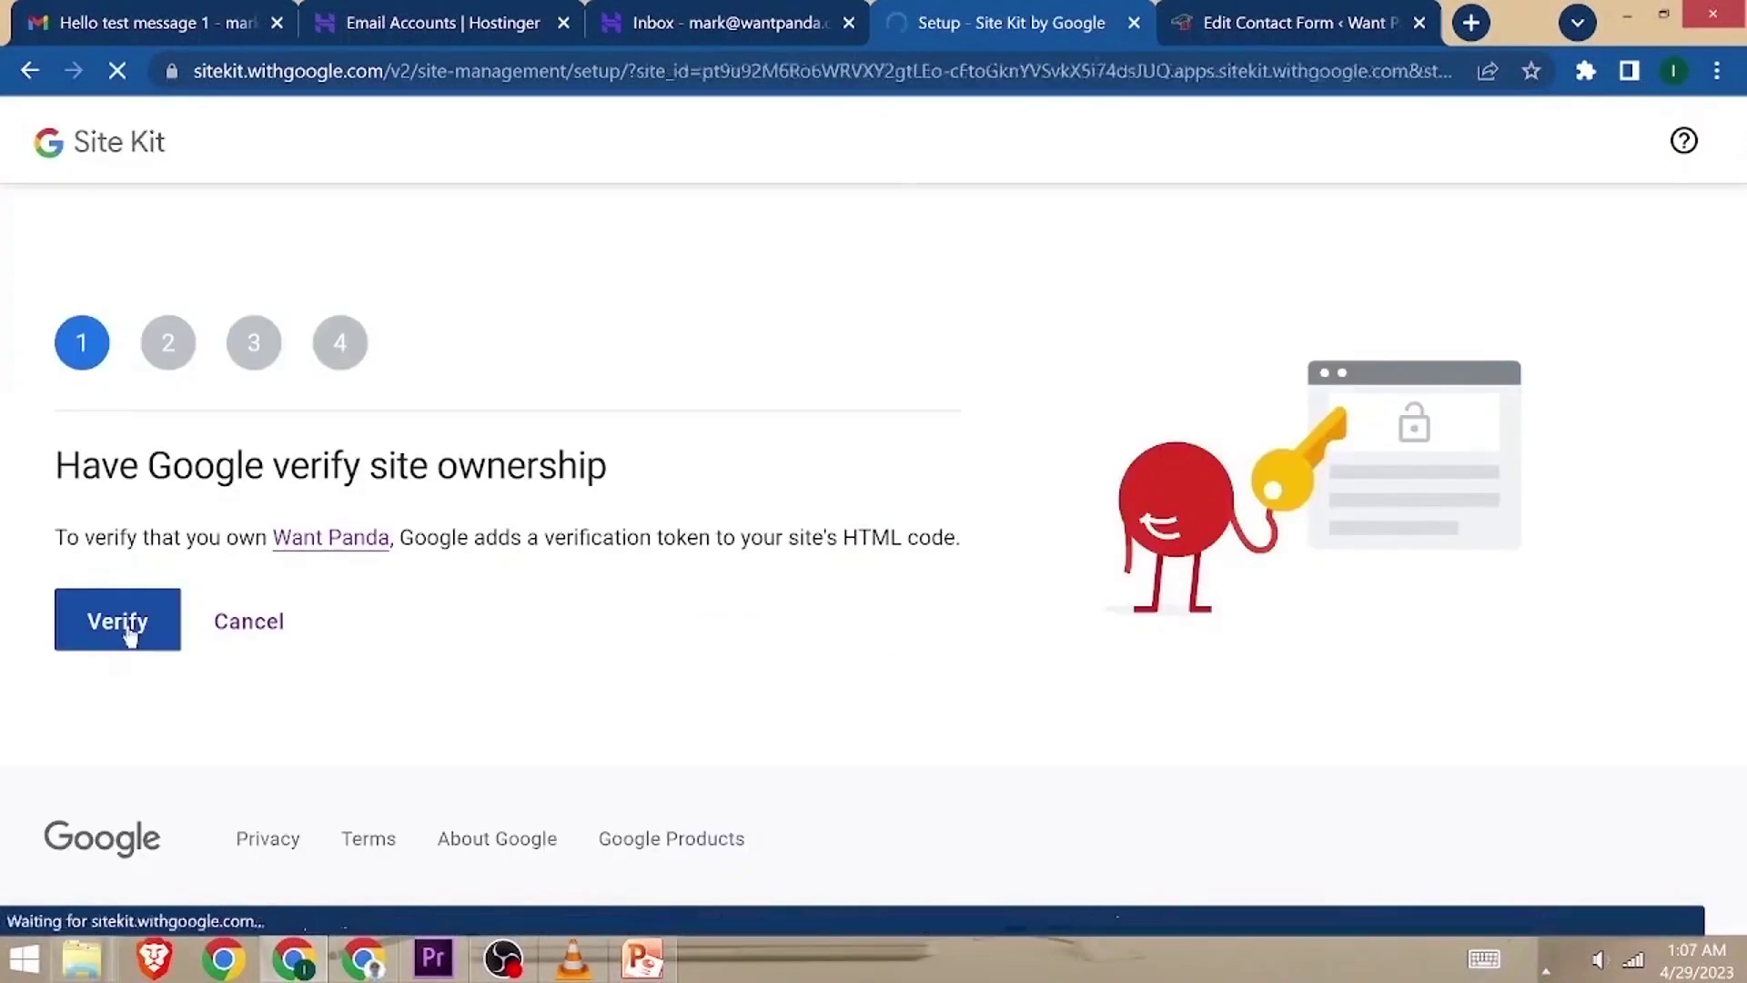
click(129, 633)
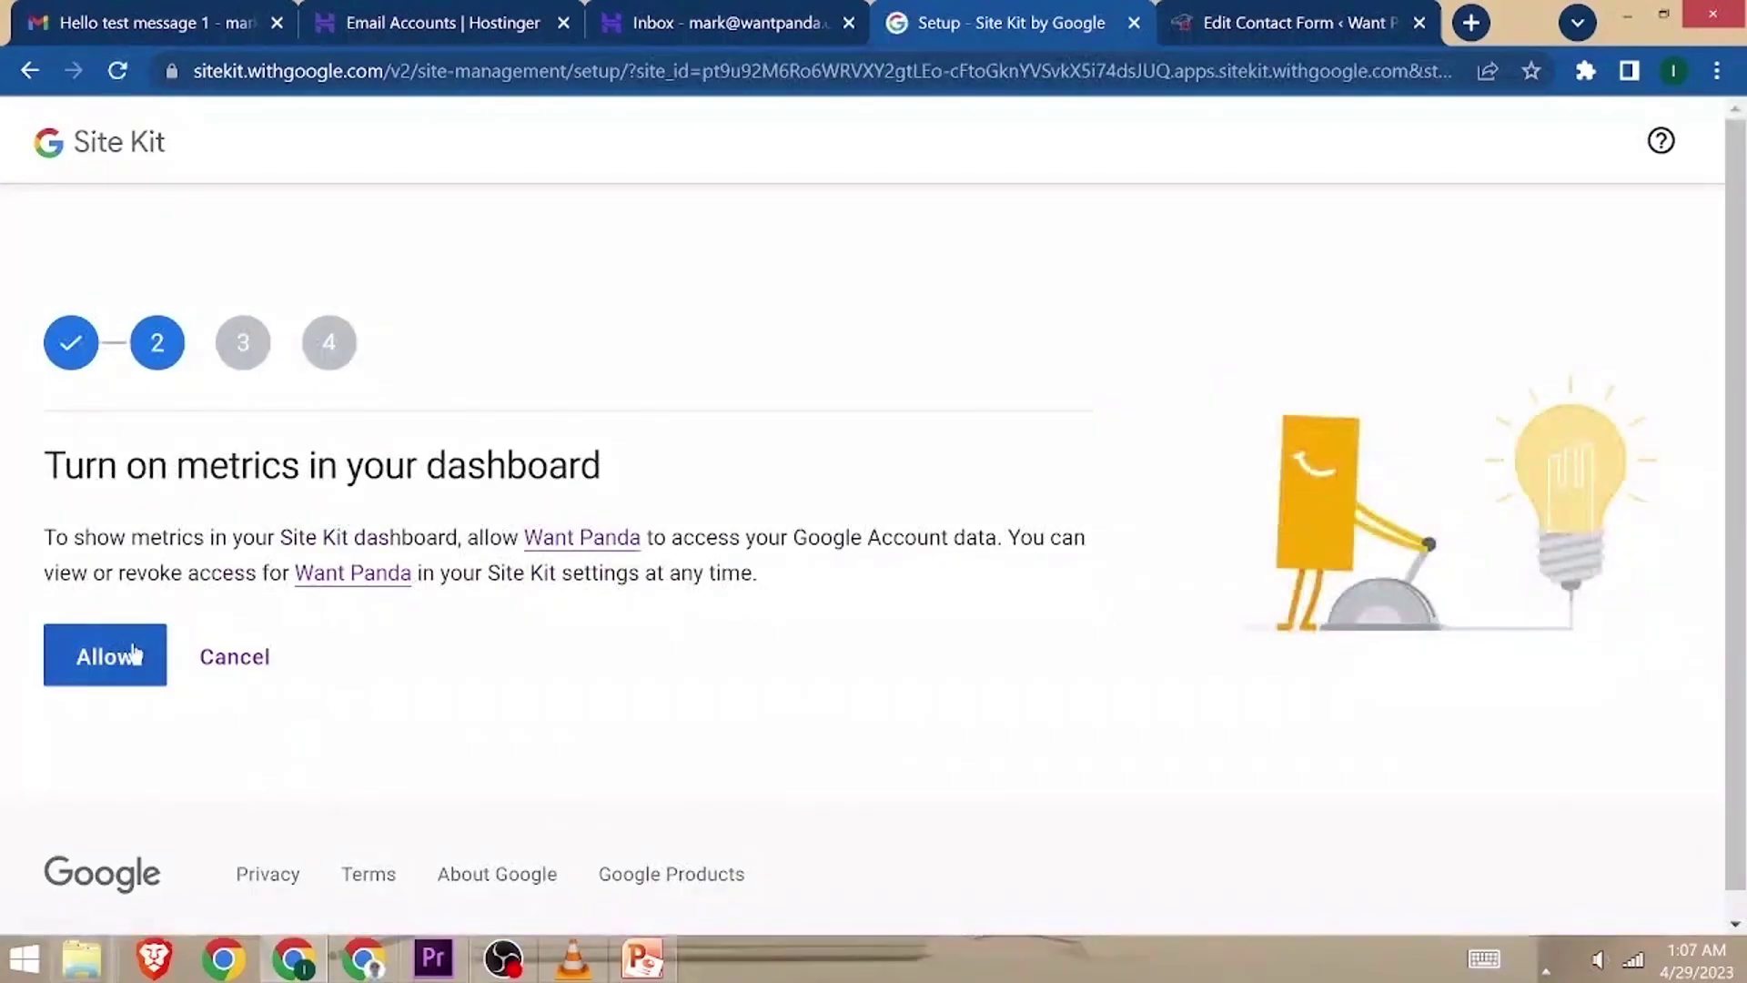
click(133, 655)
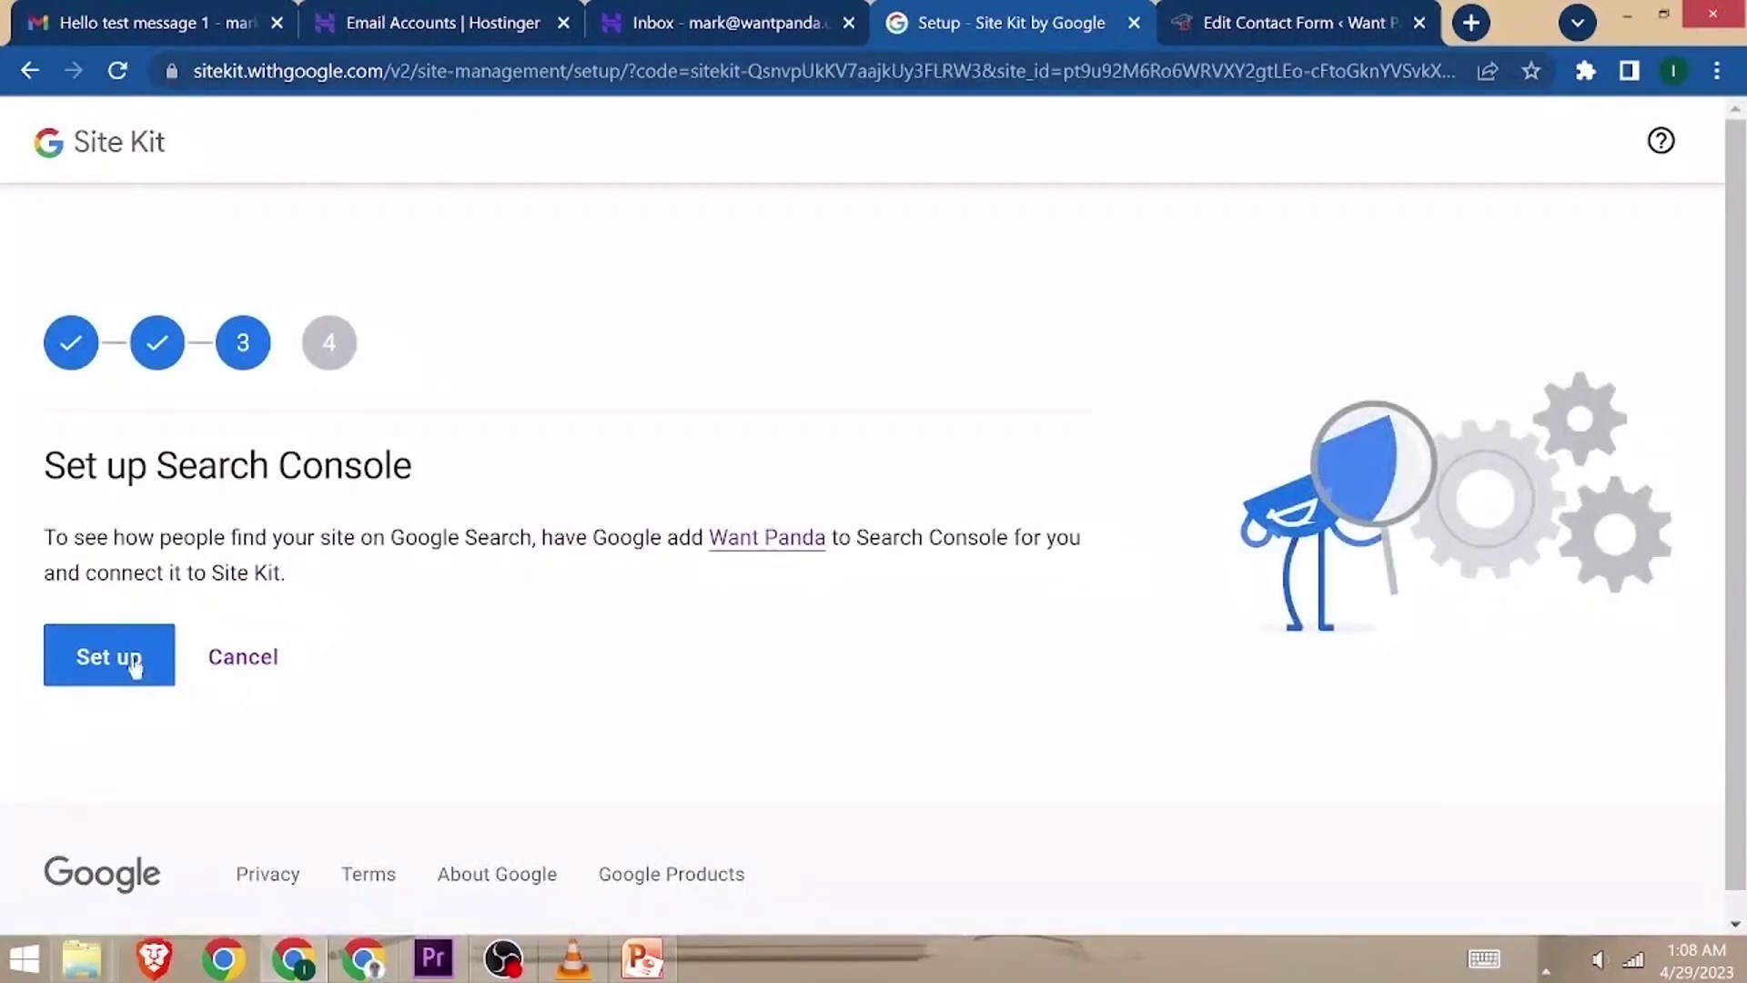
click(133, 667)
click(131, 637)
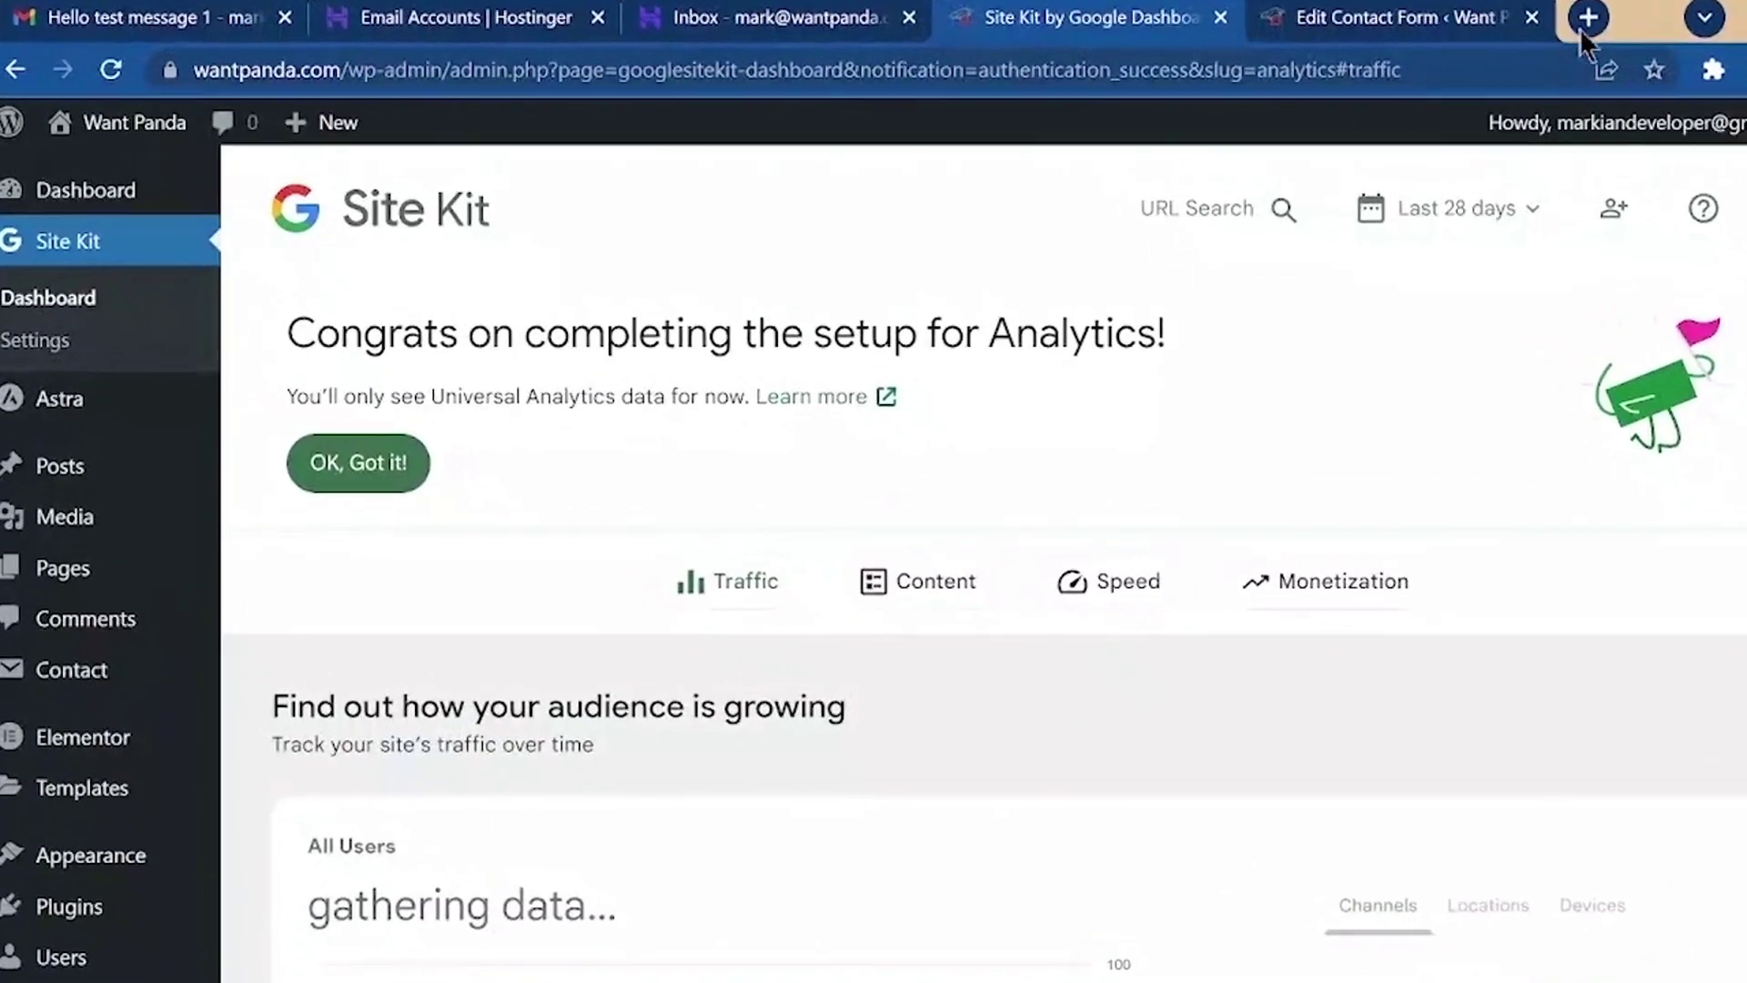
Load analytics.google.com in a new browser tab
click(1471, 23)
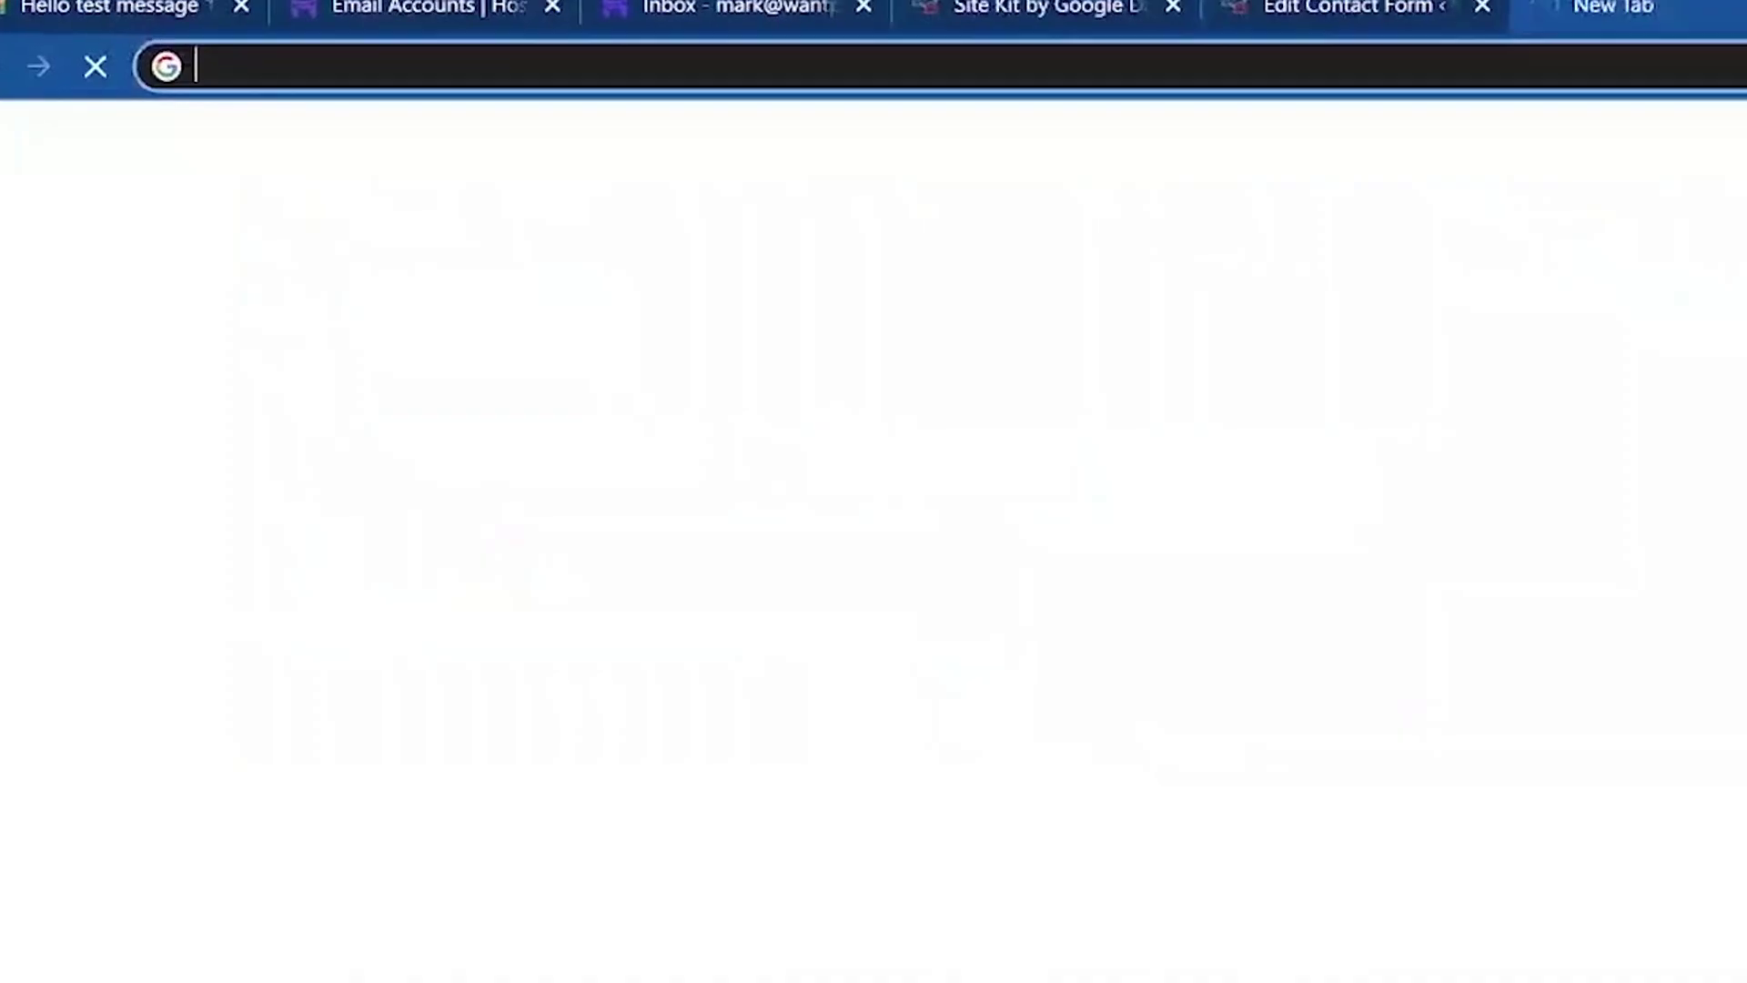
text(annaly)
key(BackSpace)
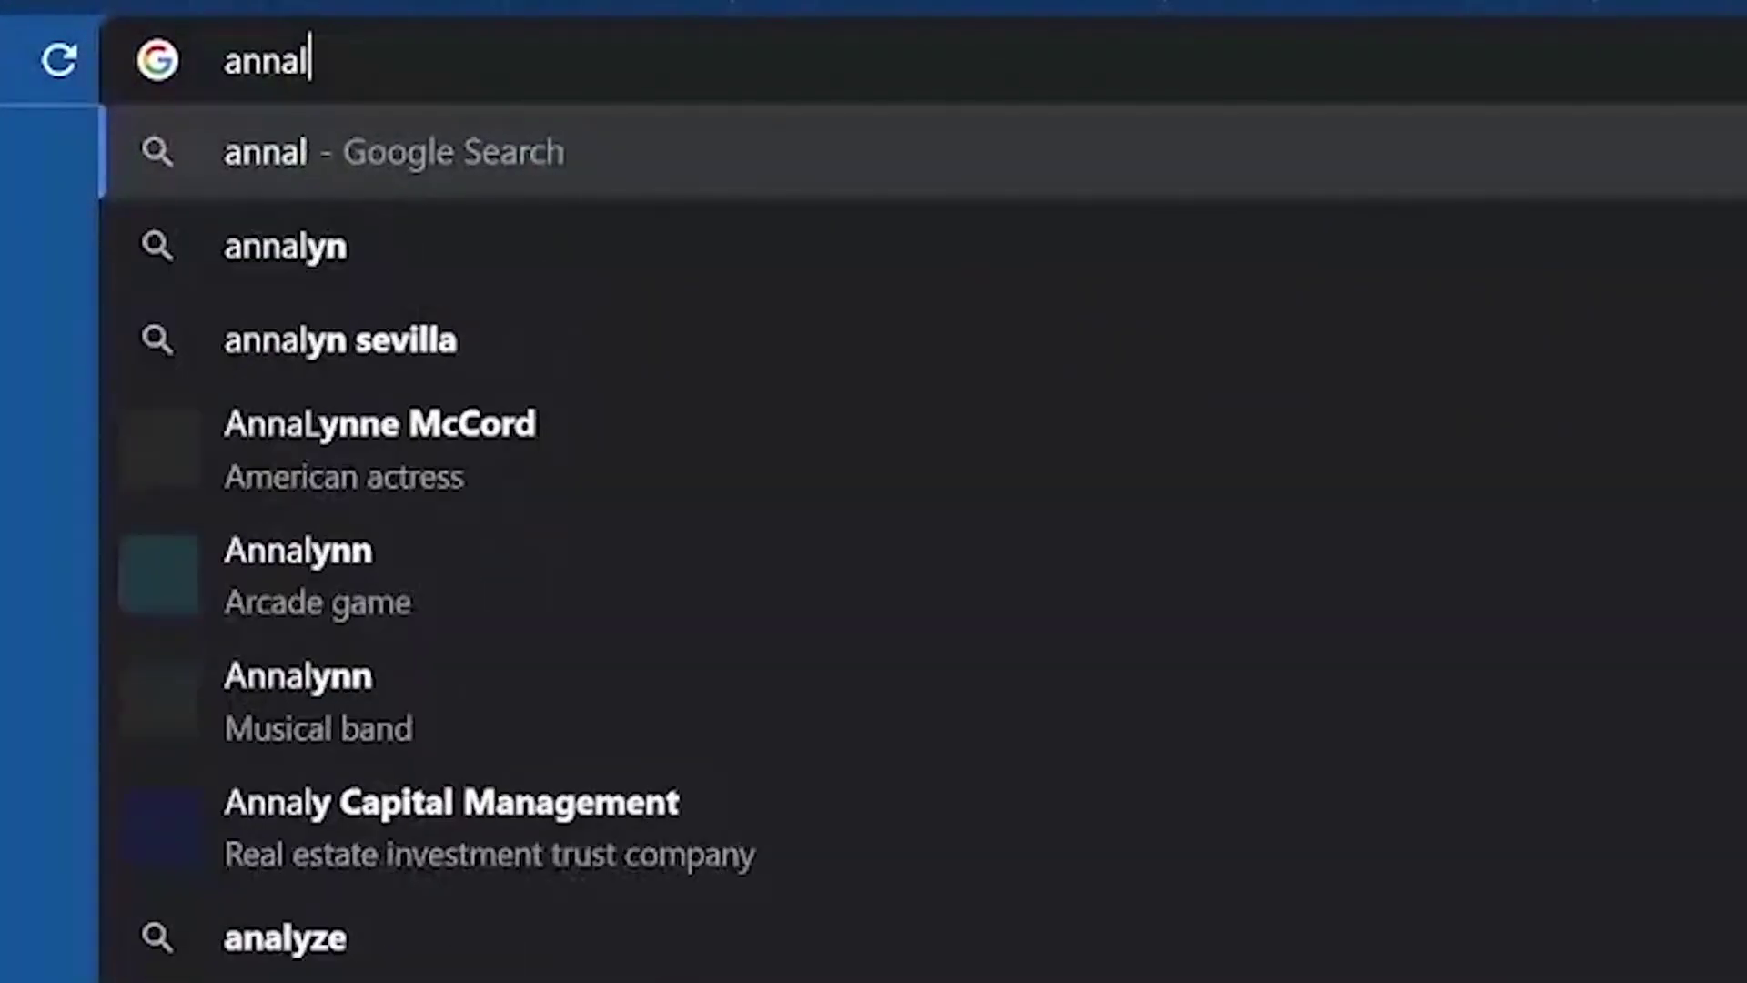
key(BackSpace)
key(BackSpace)
key(BackSpace)
text(al)
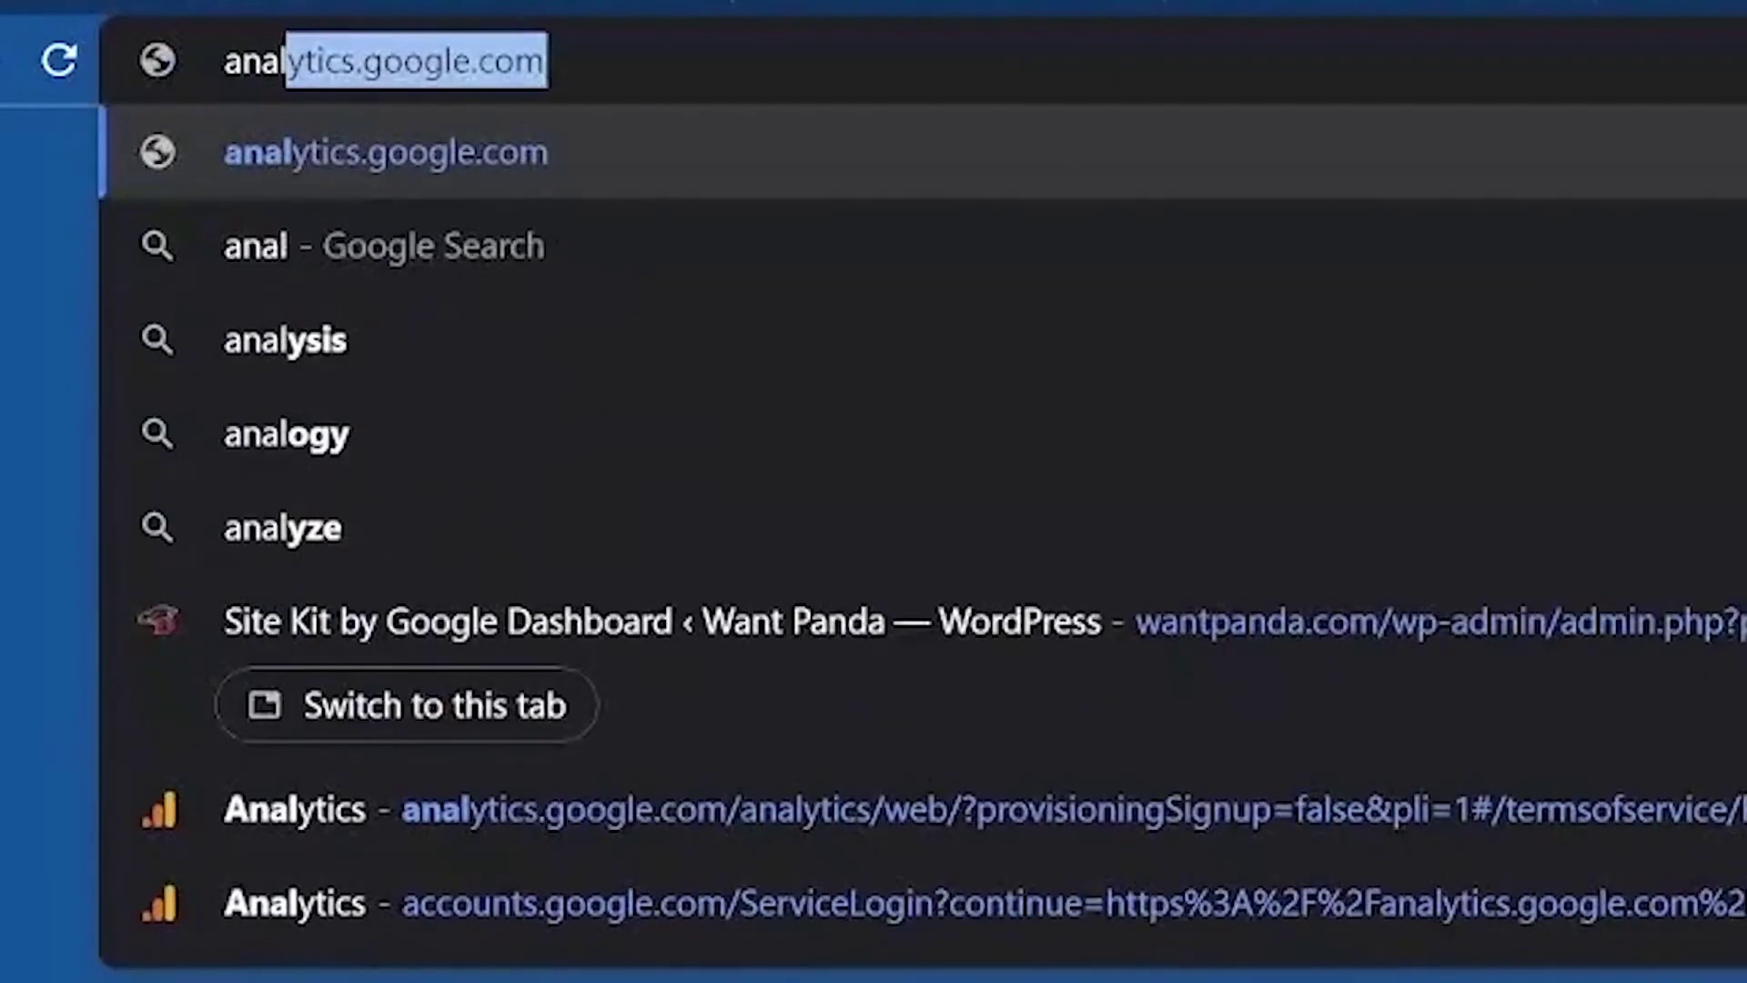
key(Right)
key(Return)
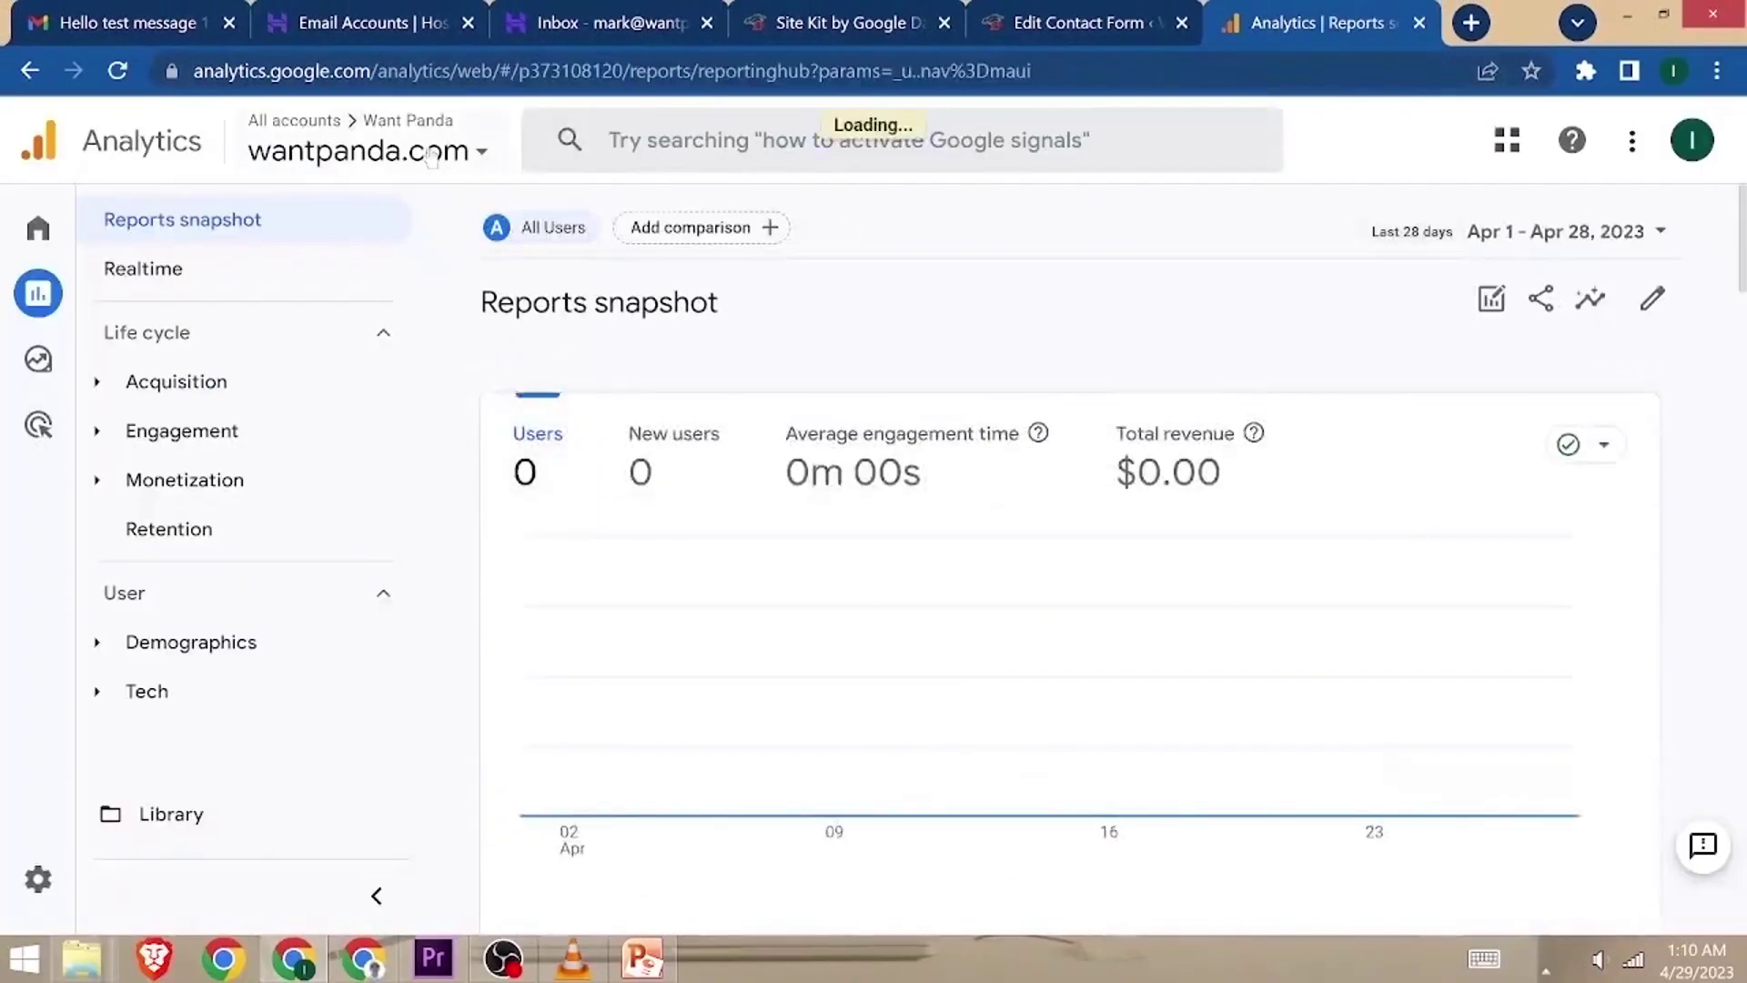
Switch to the wantpanda.com UA property's All Web Site Data view to see its Realtime overview
click(432, 152)
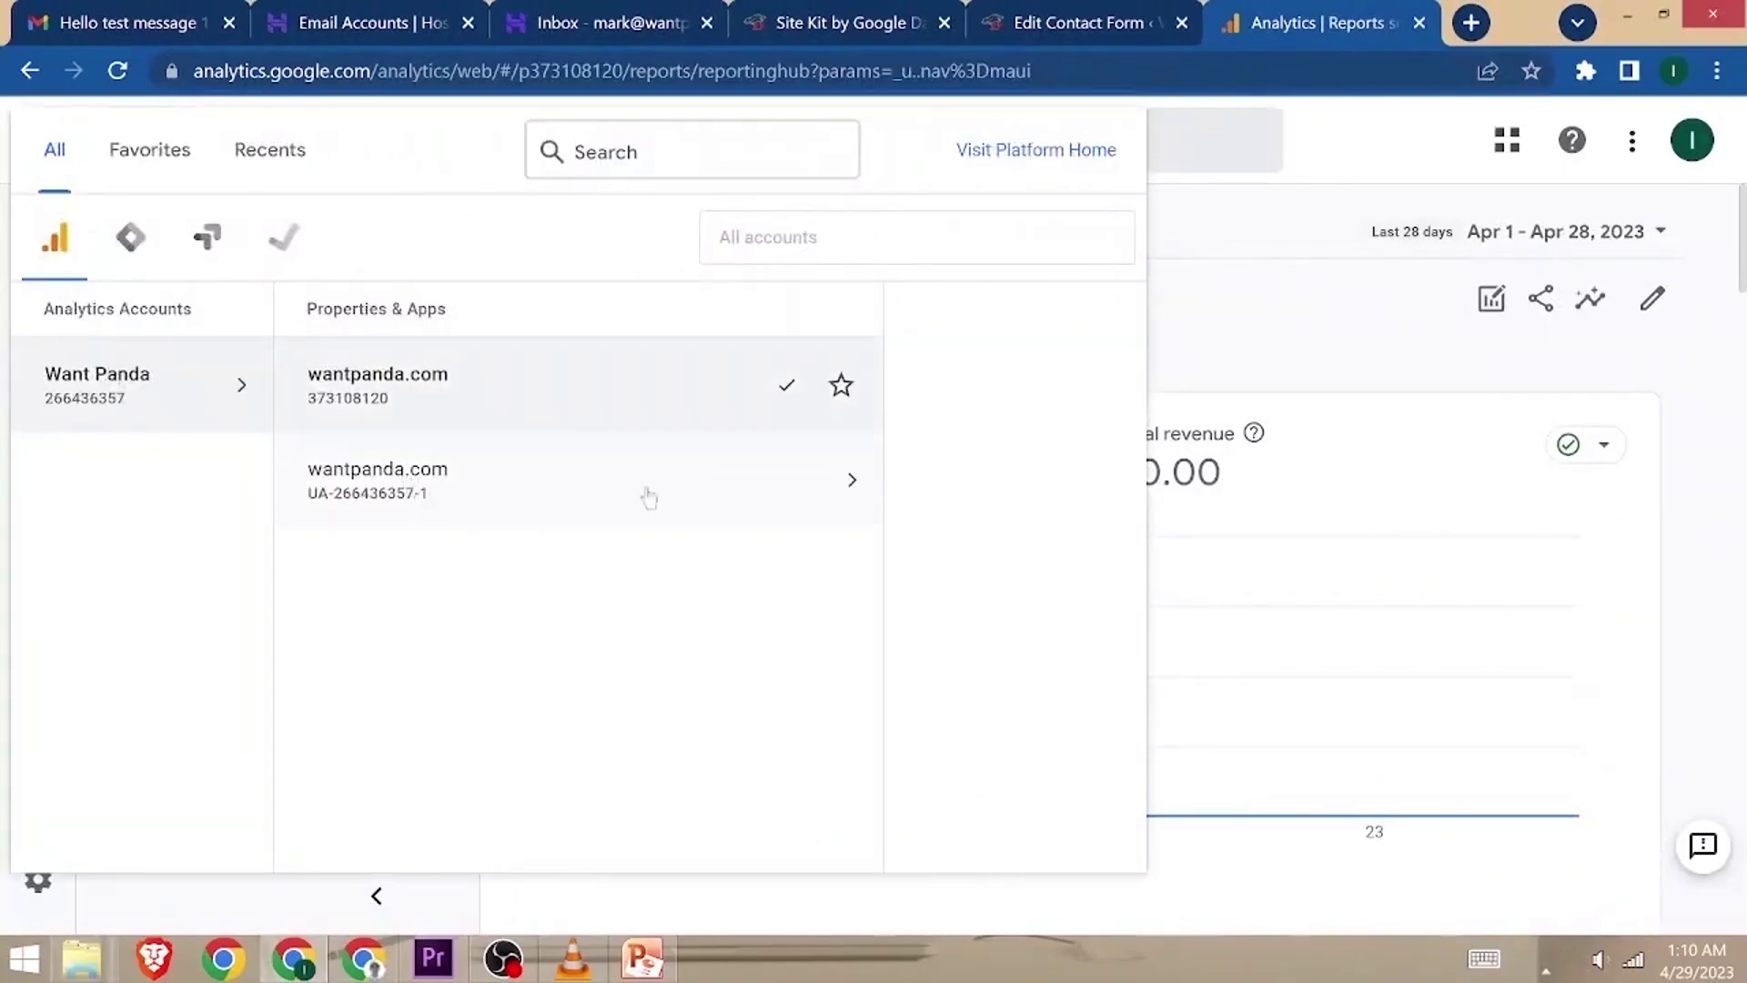
click(700, 497)
click(937, 373)
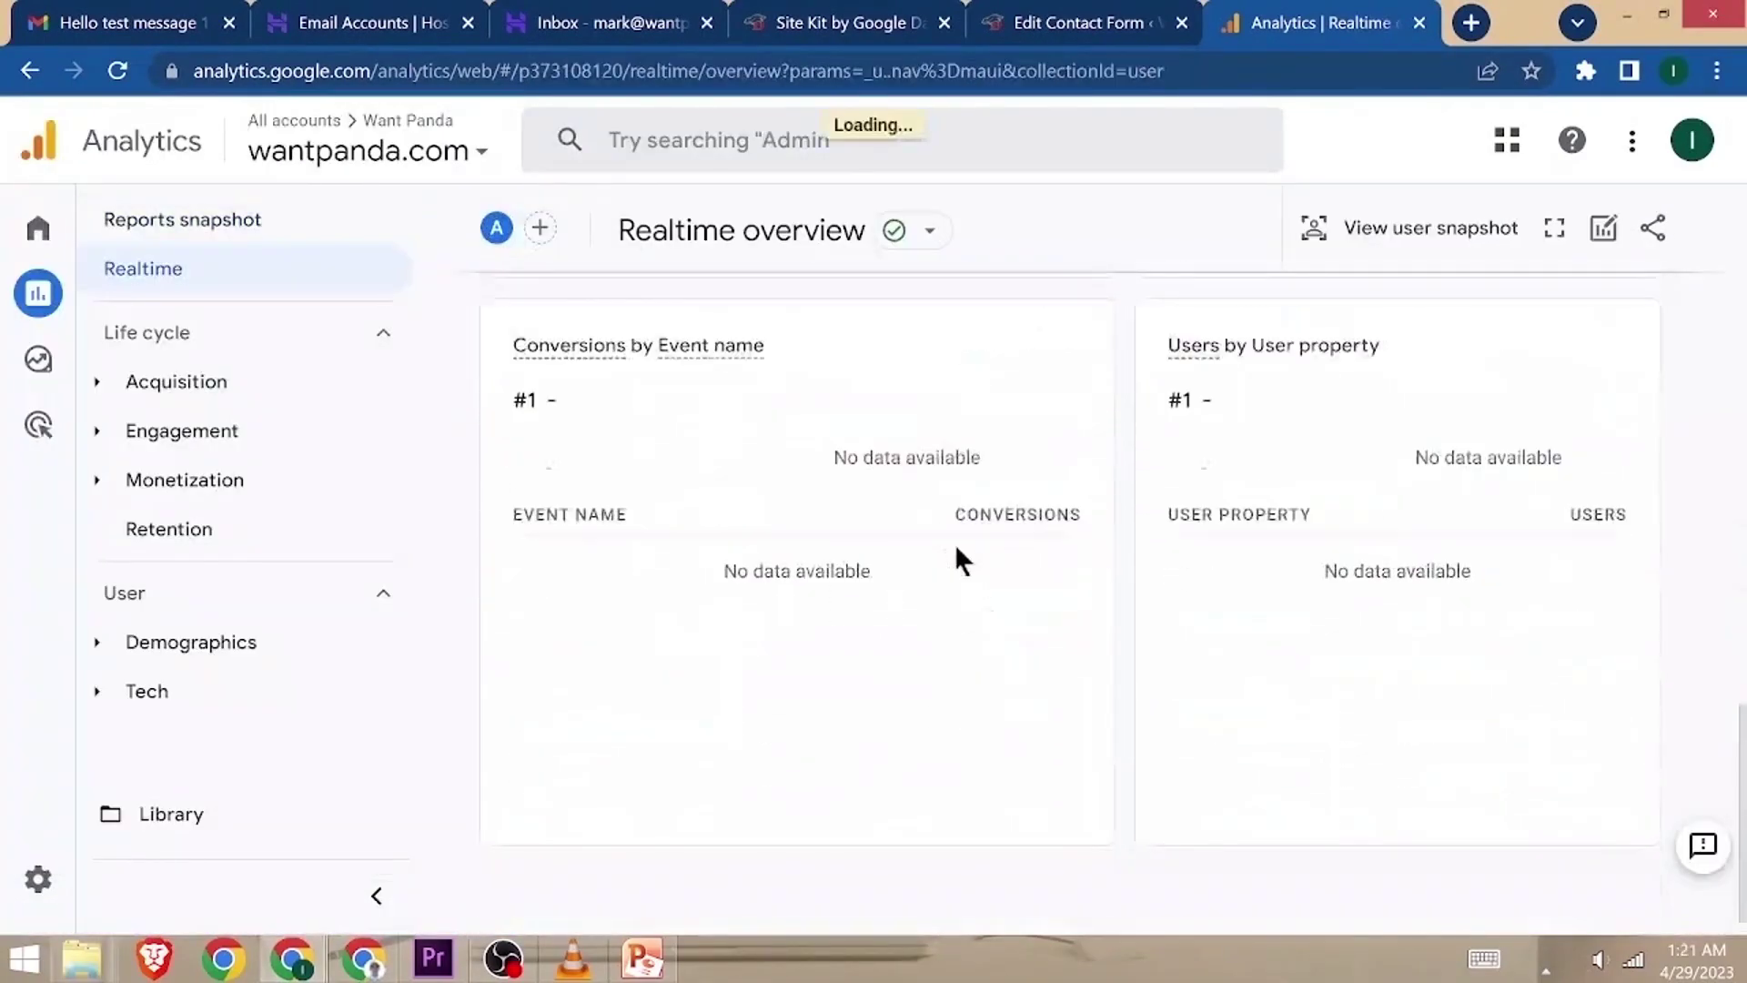
scroll(954, 540, up, 6)
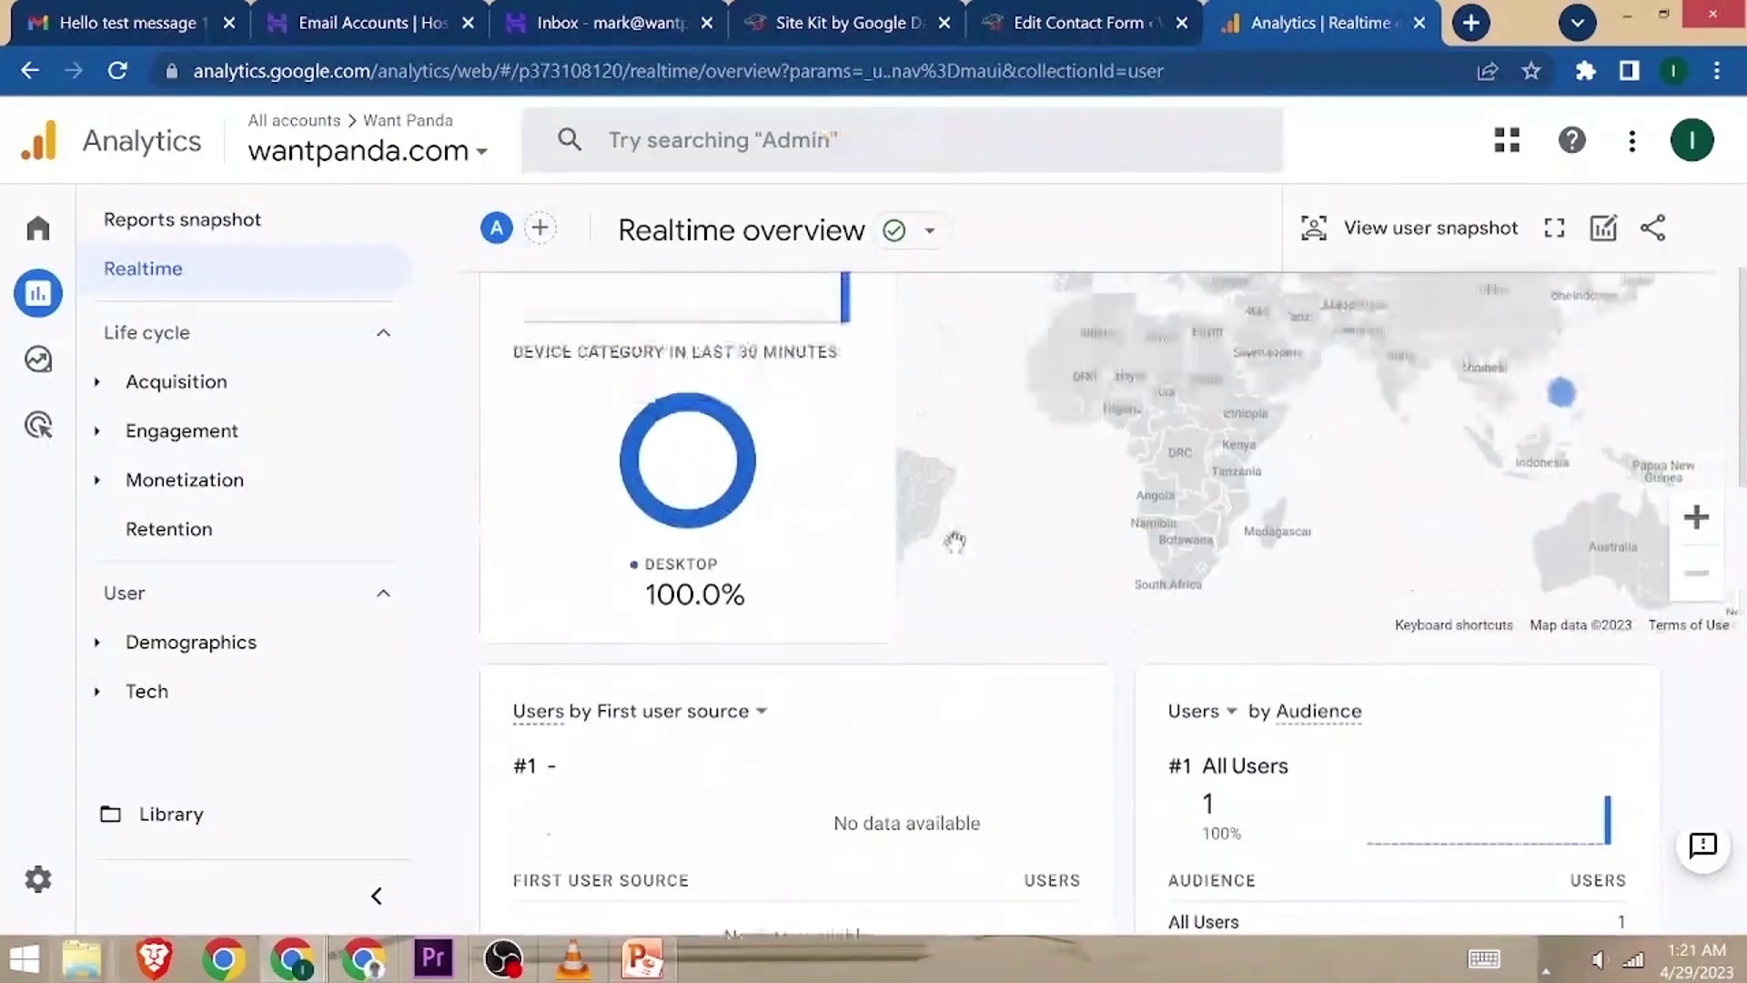